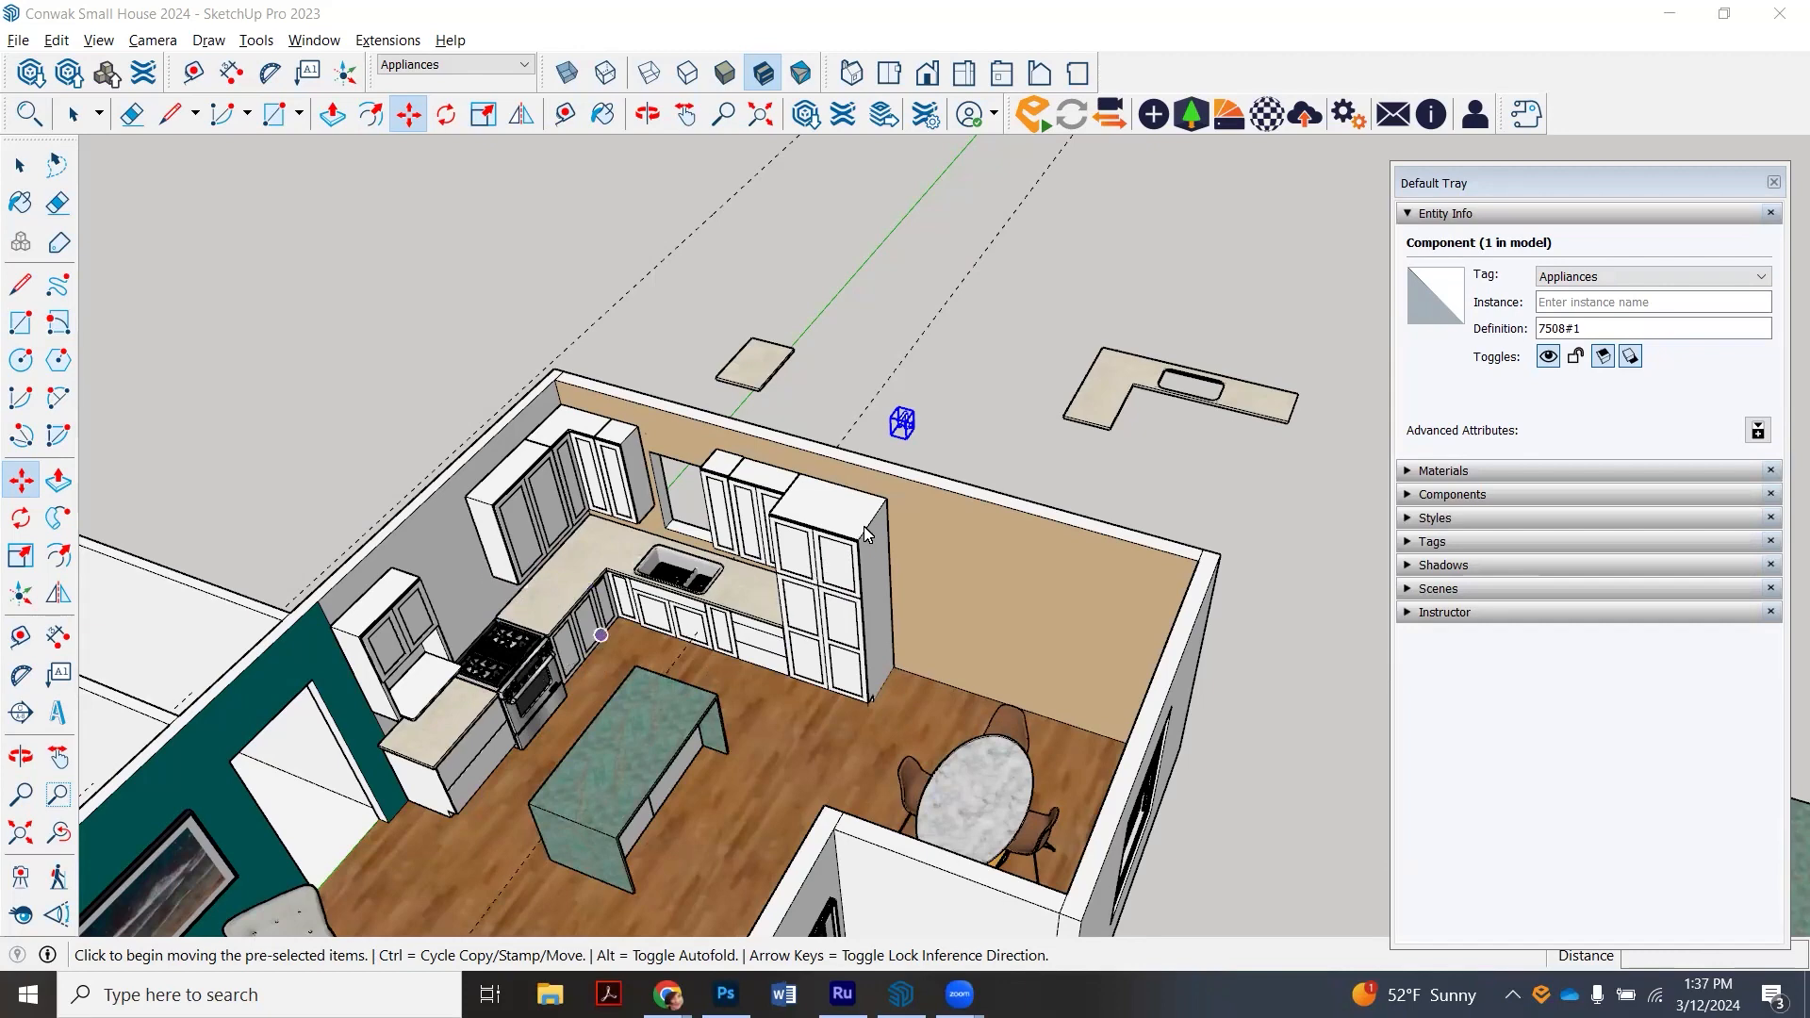
- Move the faucet component from outside the house onto the countertop behind the kitchen sink
scroll(865, 458, "up", 2)
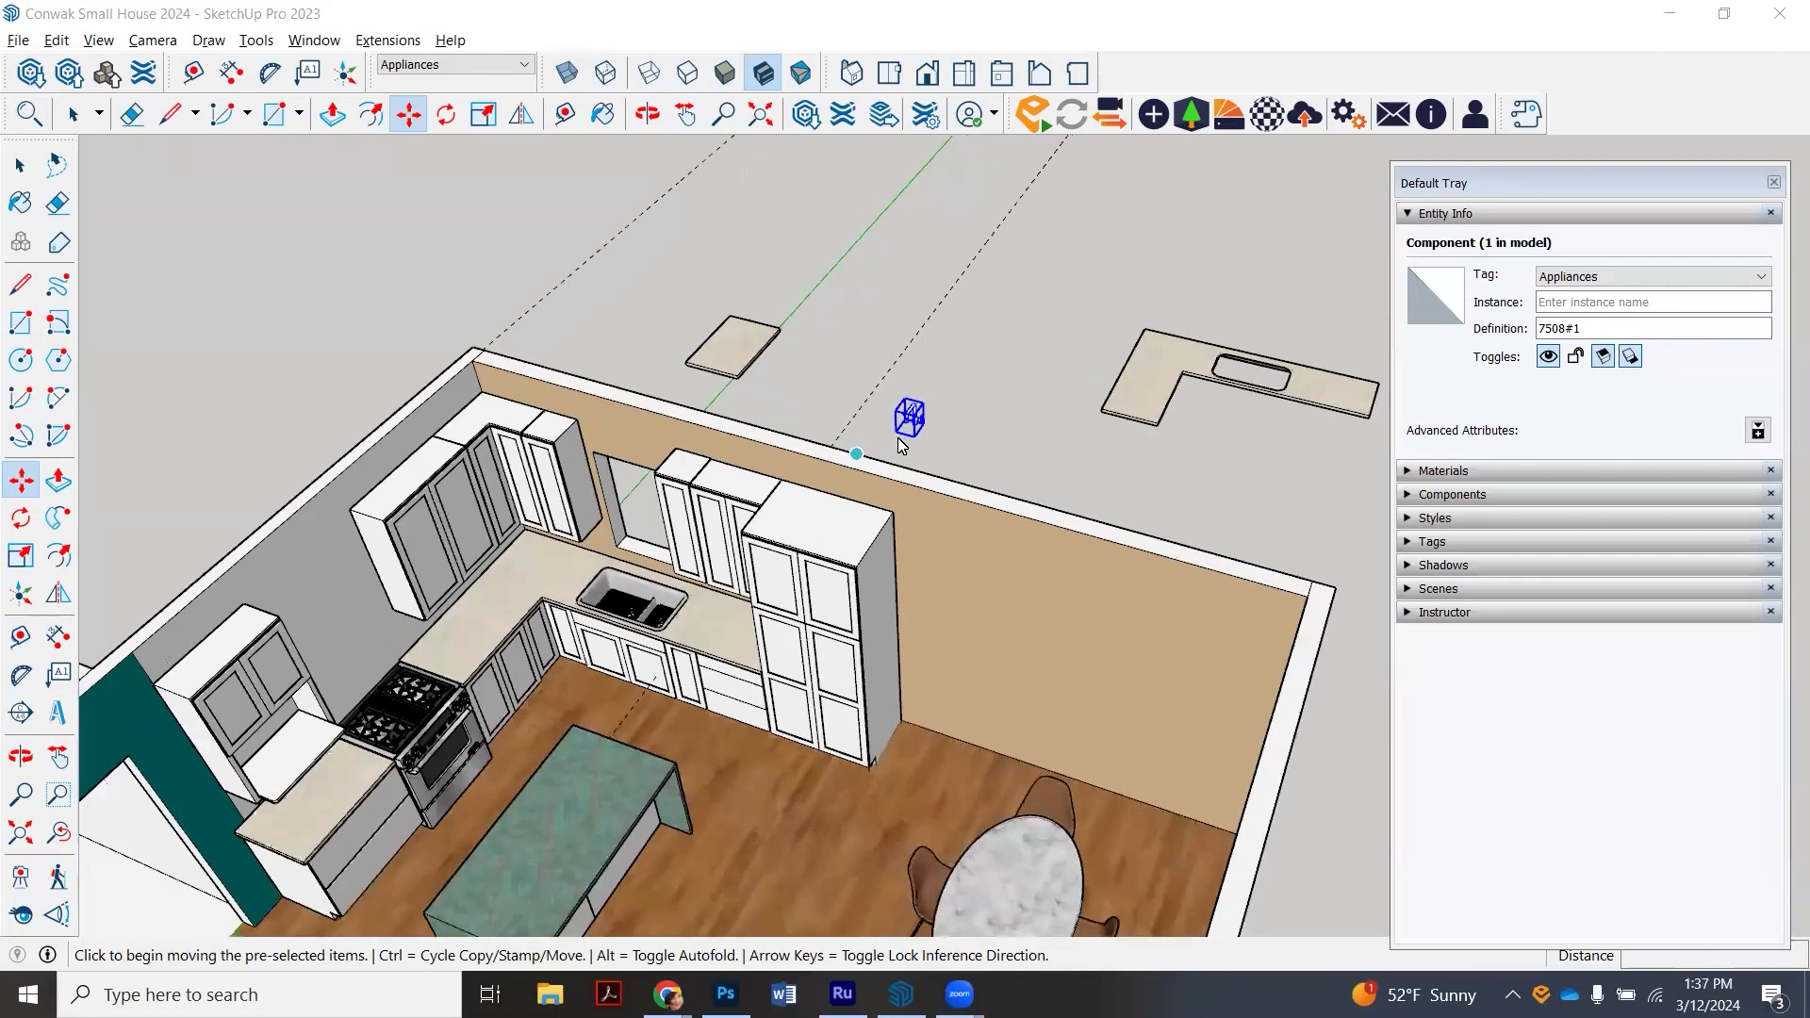
scroll(857, 492, "up", 2)
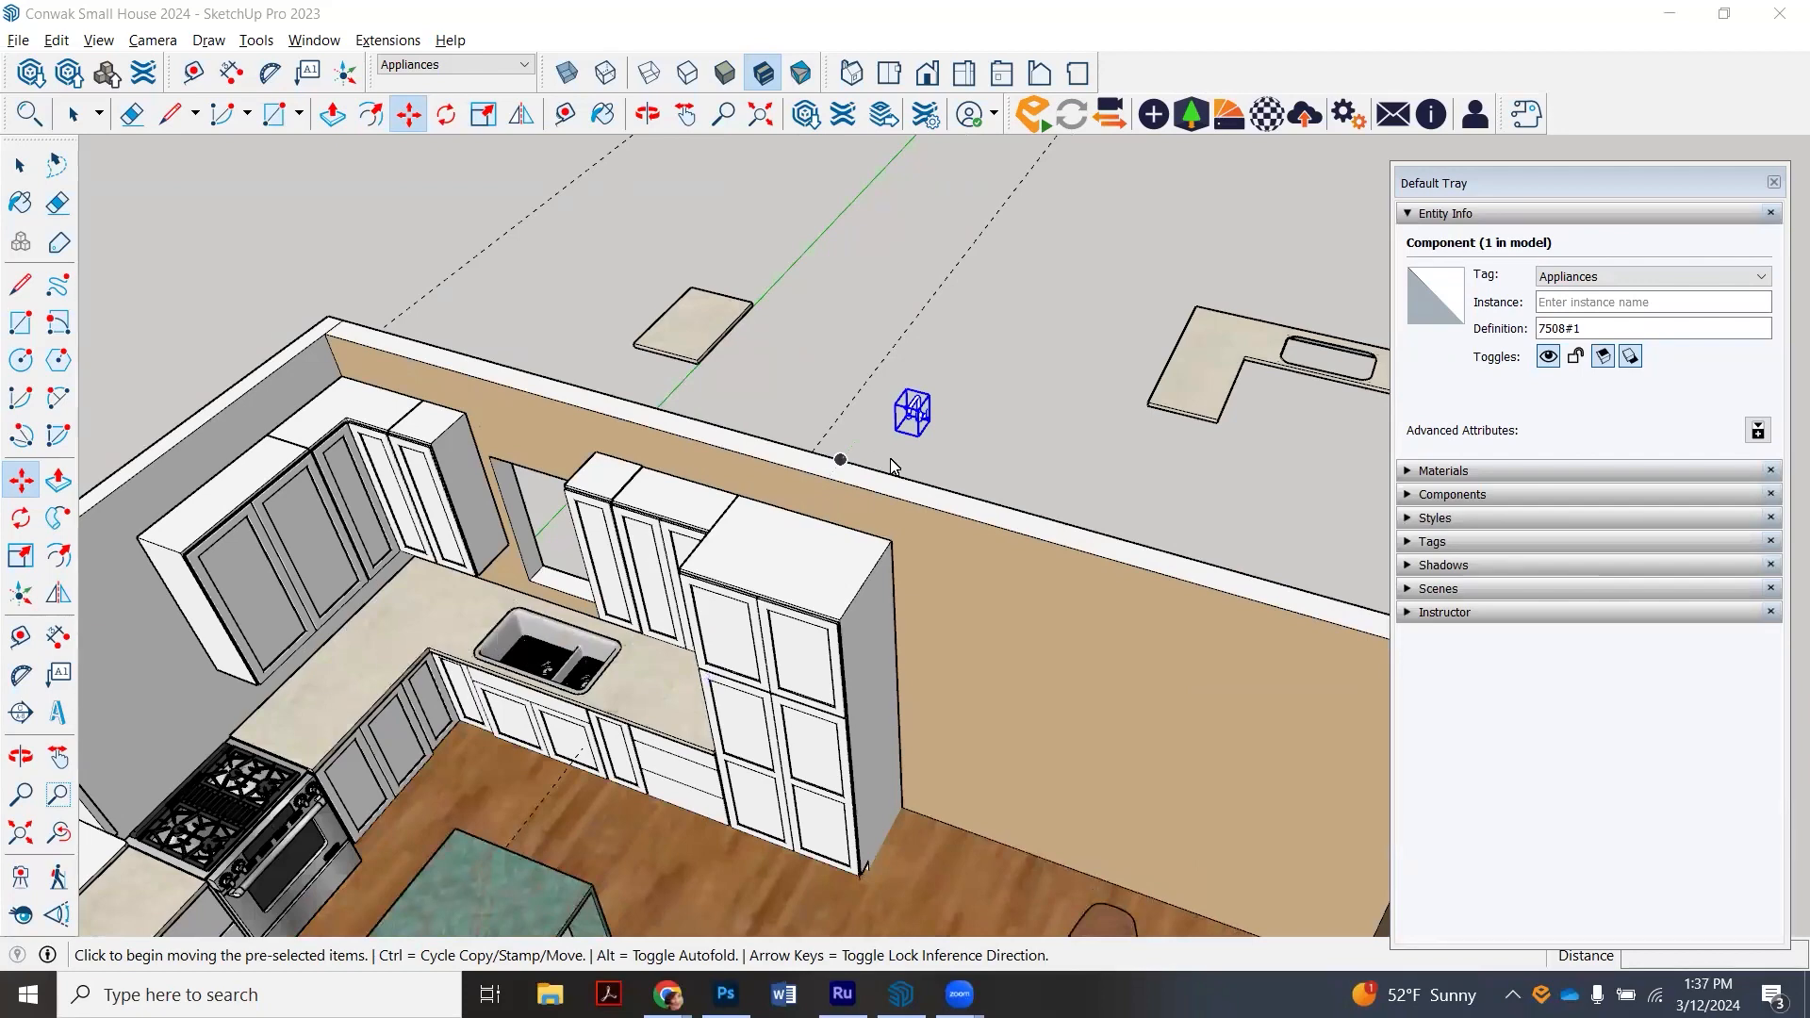
scroll(919, 459, "up", 1)
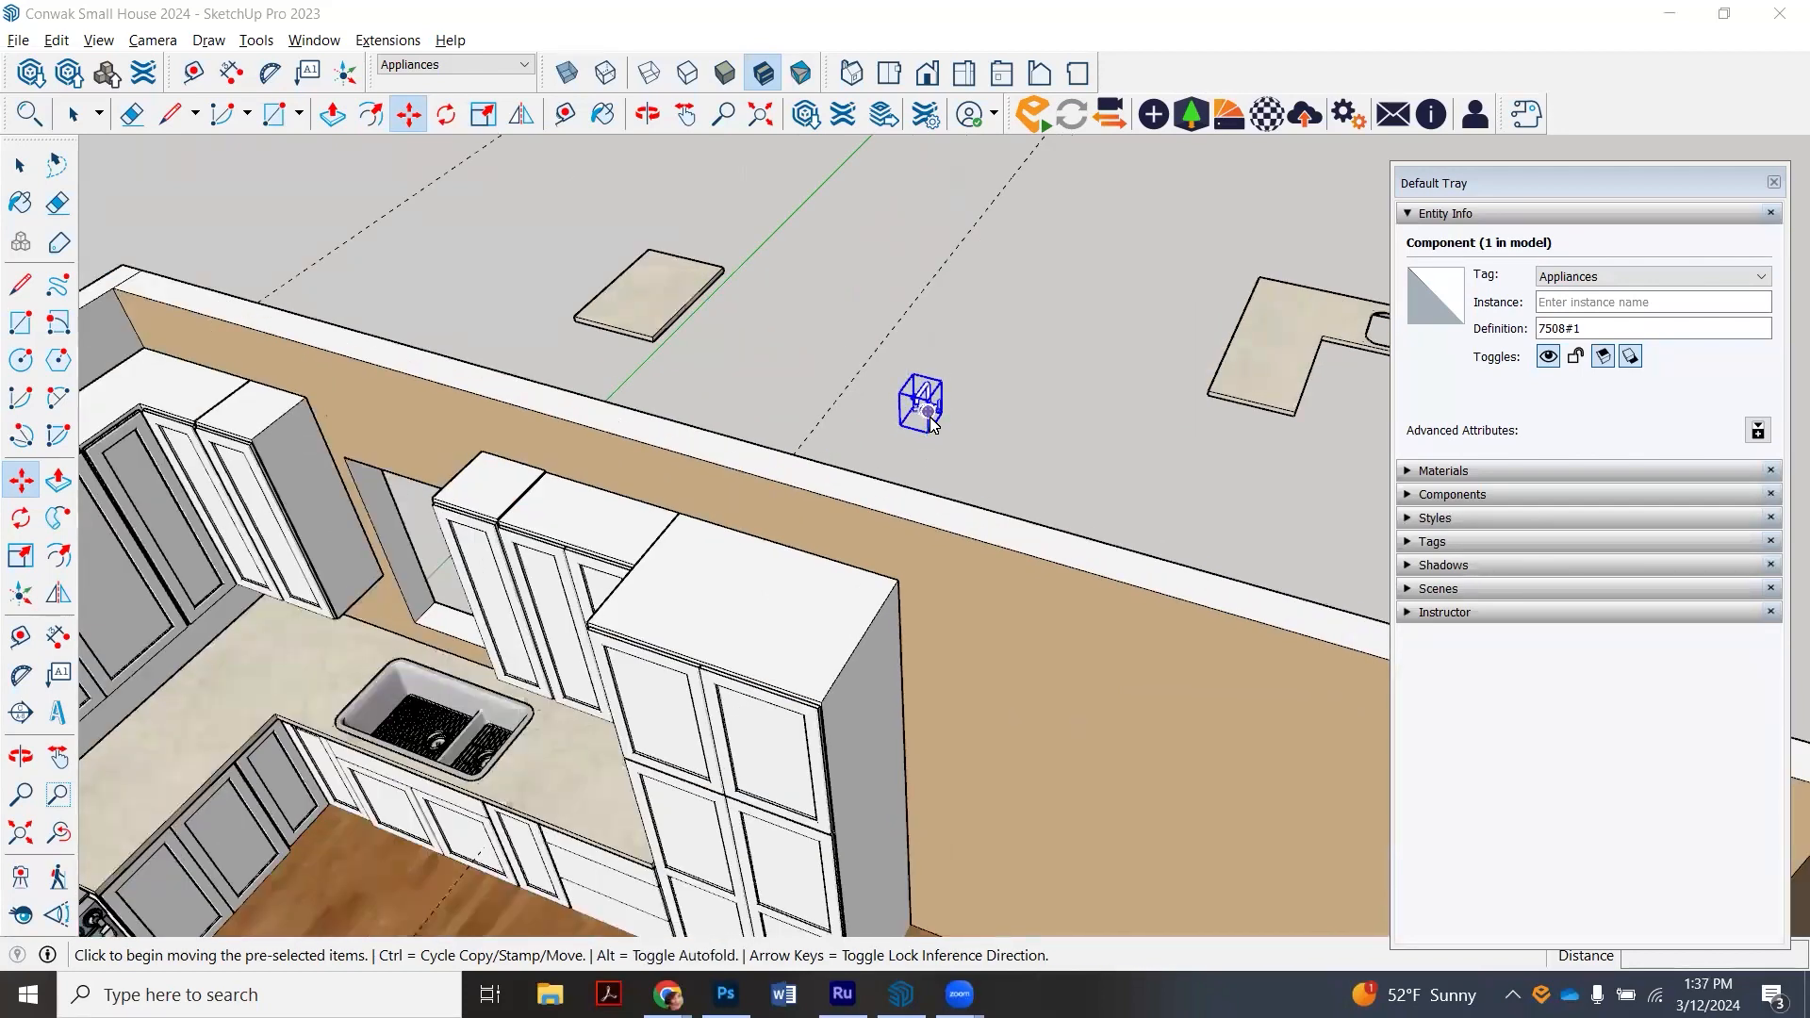
left_click(675, 594)
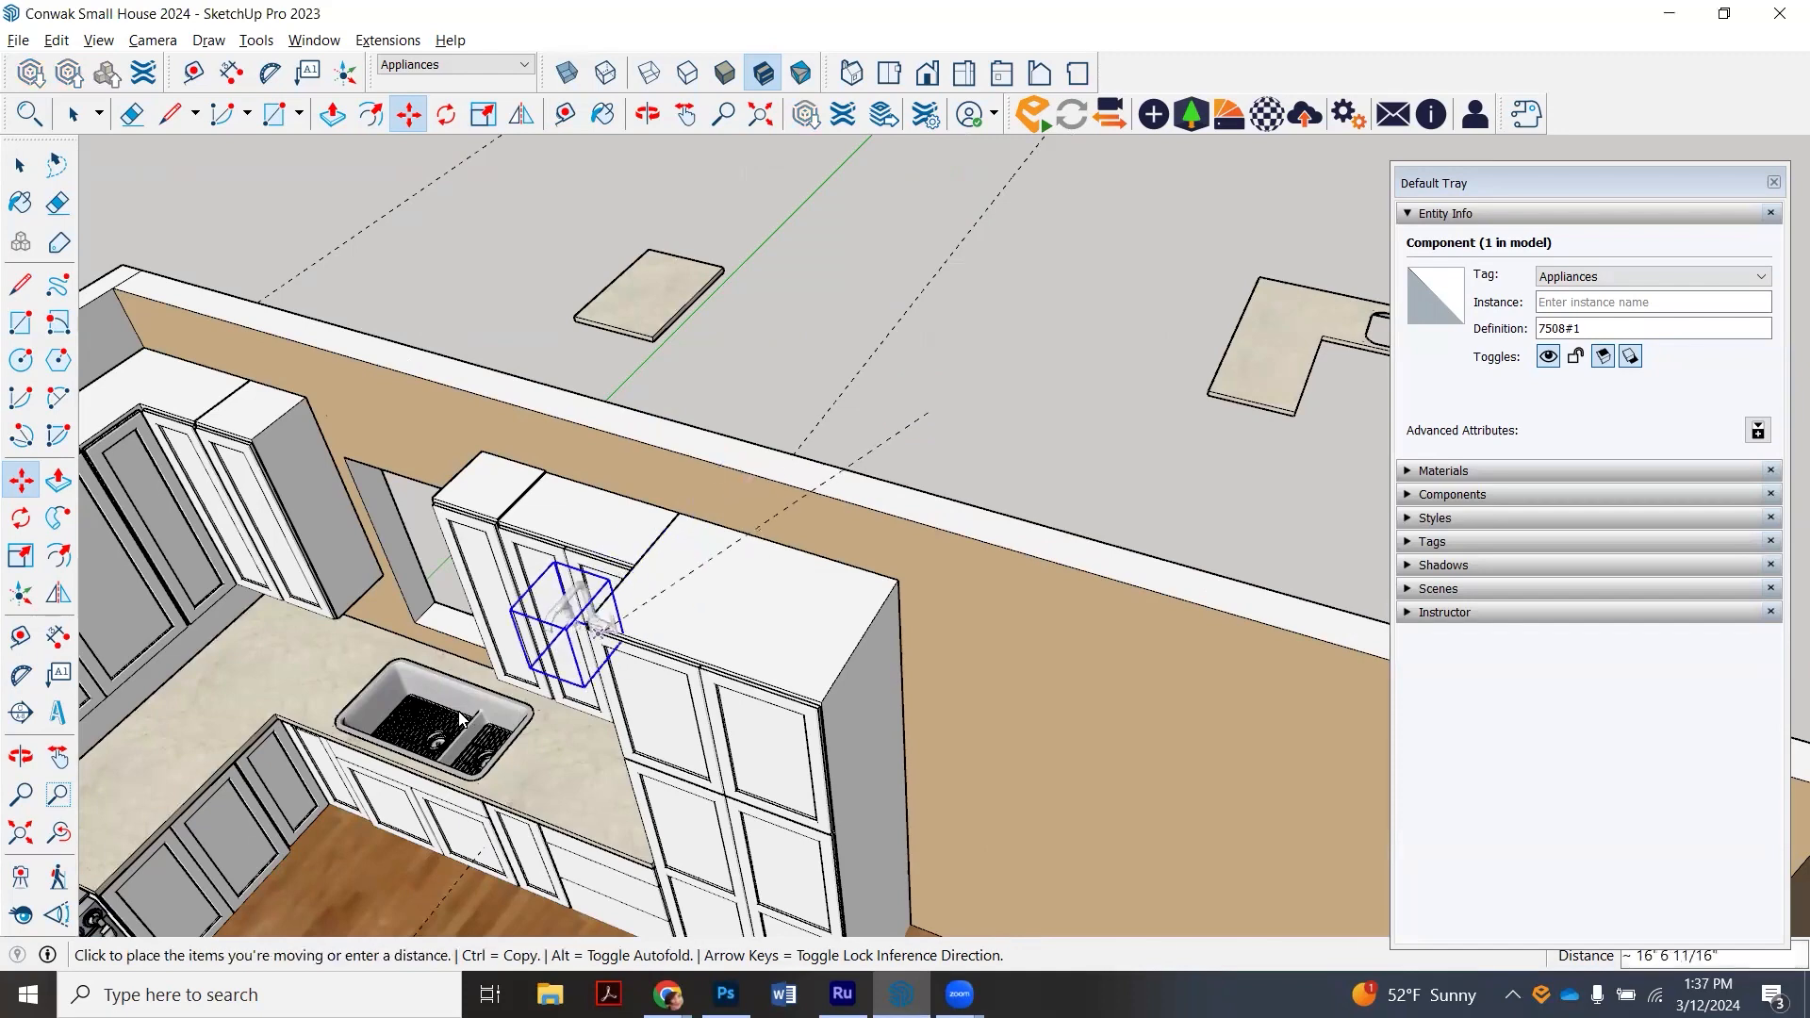
scroll(471, 690, "up", 1)
scroll(474, 691, "up", 3)
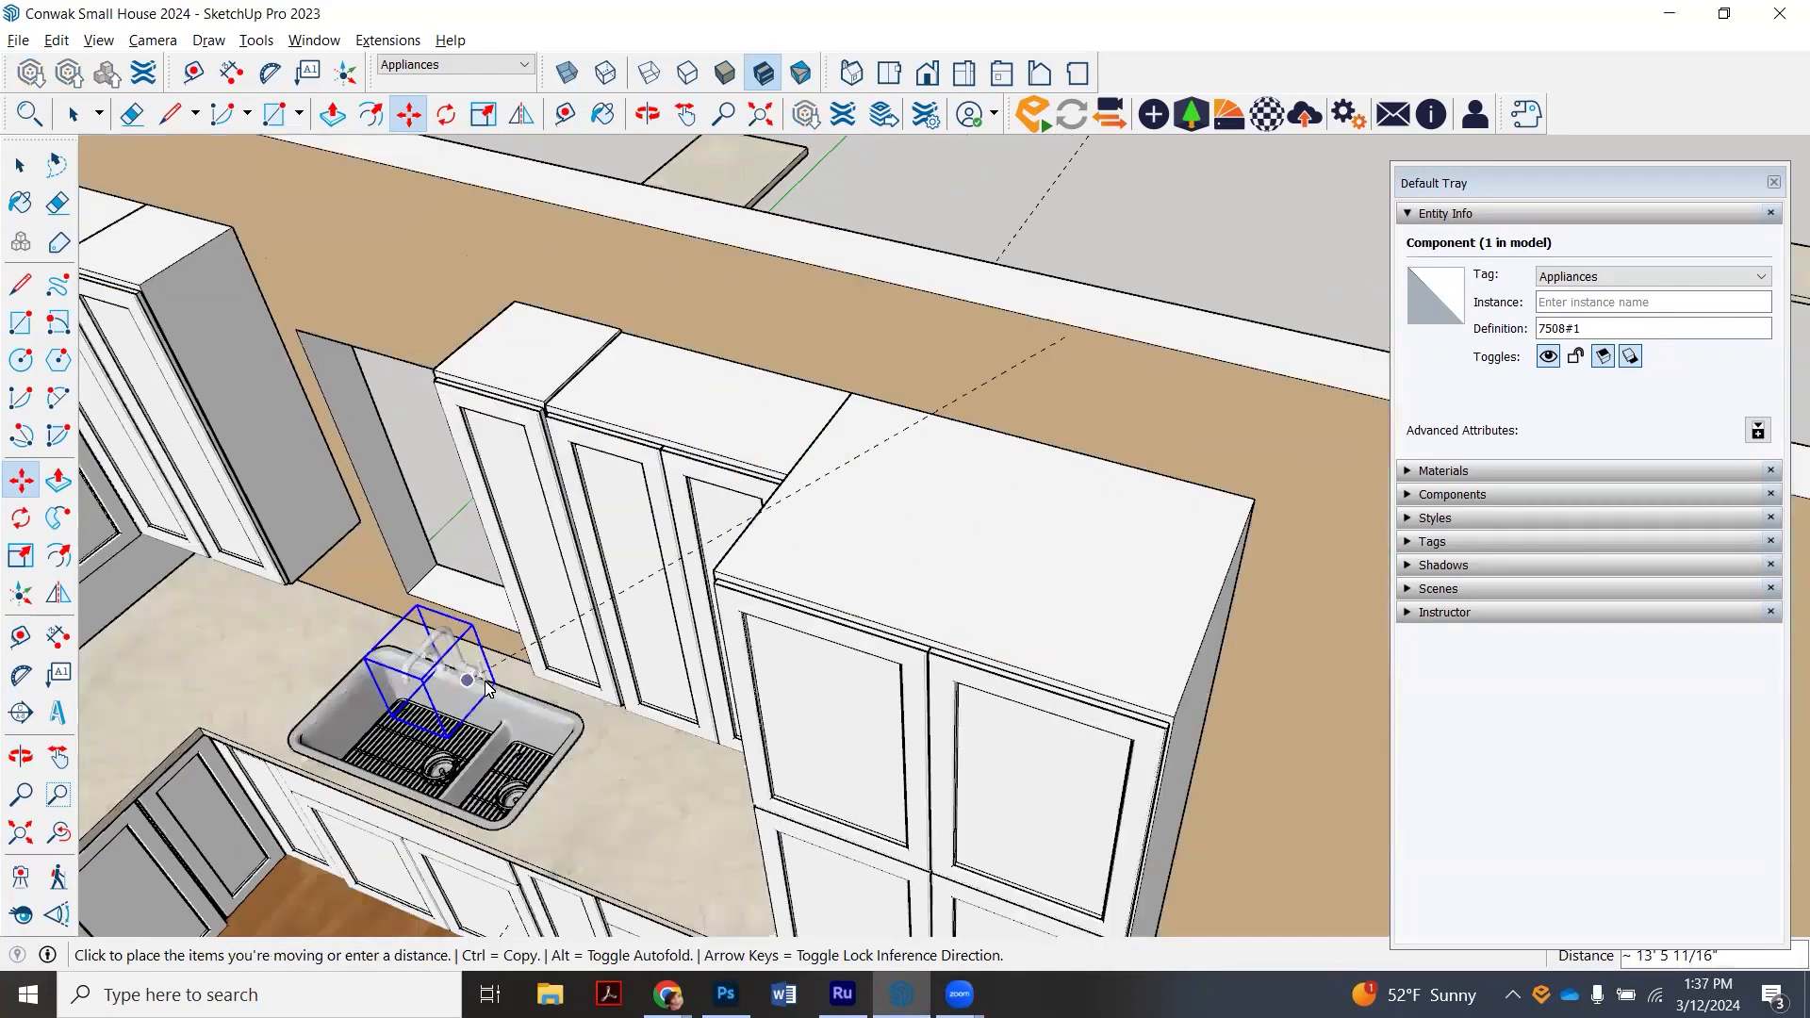
scroll(528, 648, "up", 2)
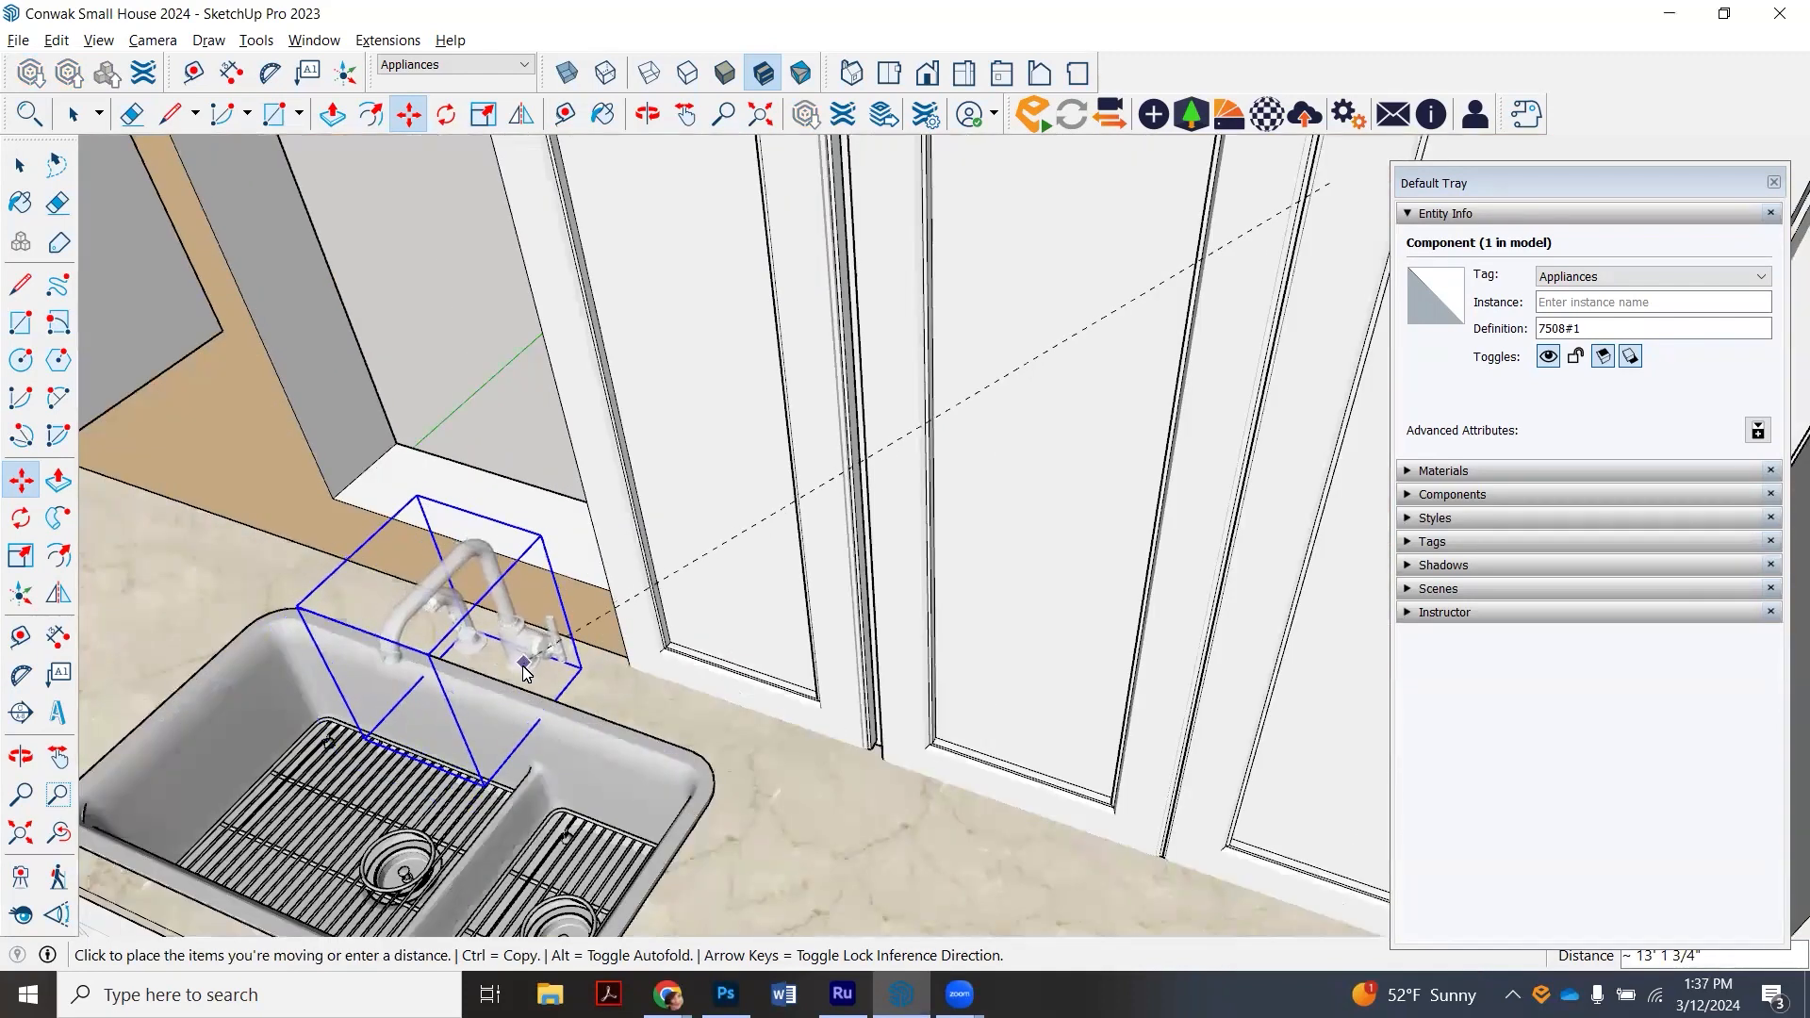
left_click(533, 679)
- Shift the faucet sideways by 1 9/16" along the back edge of the sink and deselect it
left_click(647, 114)
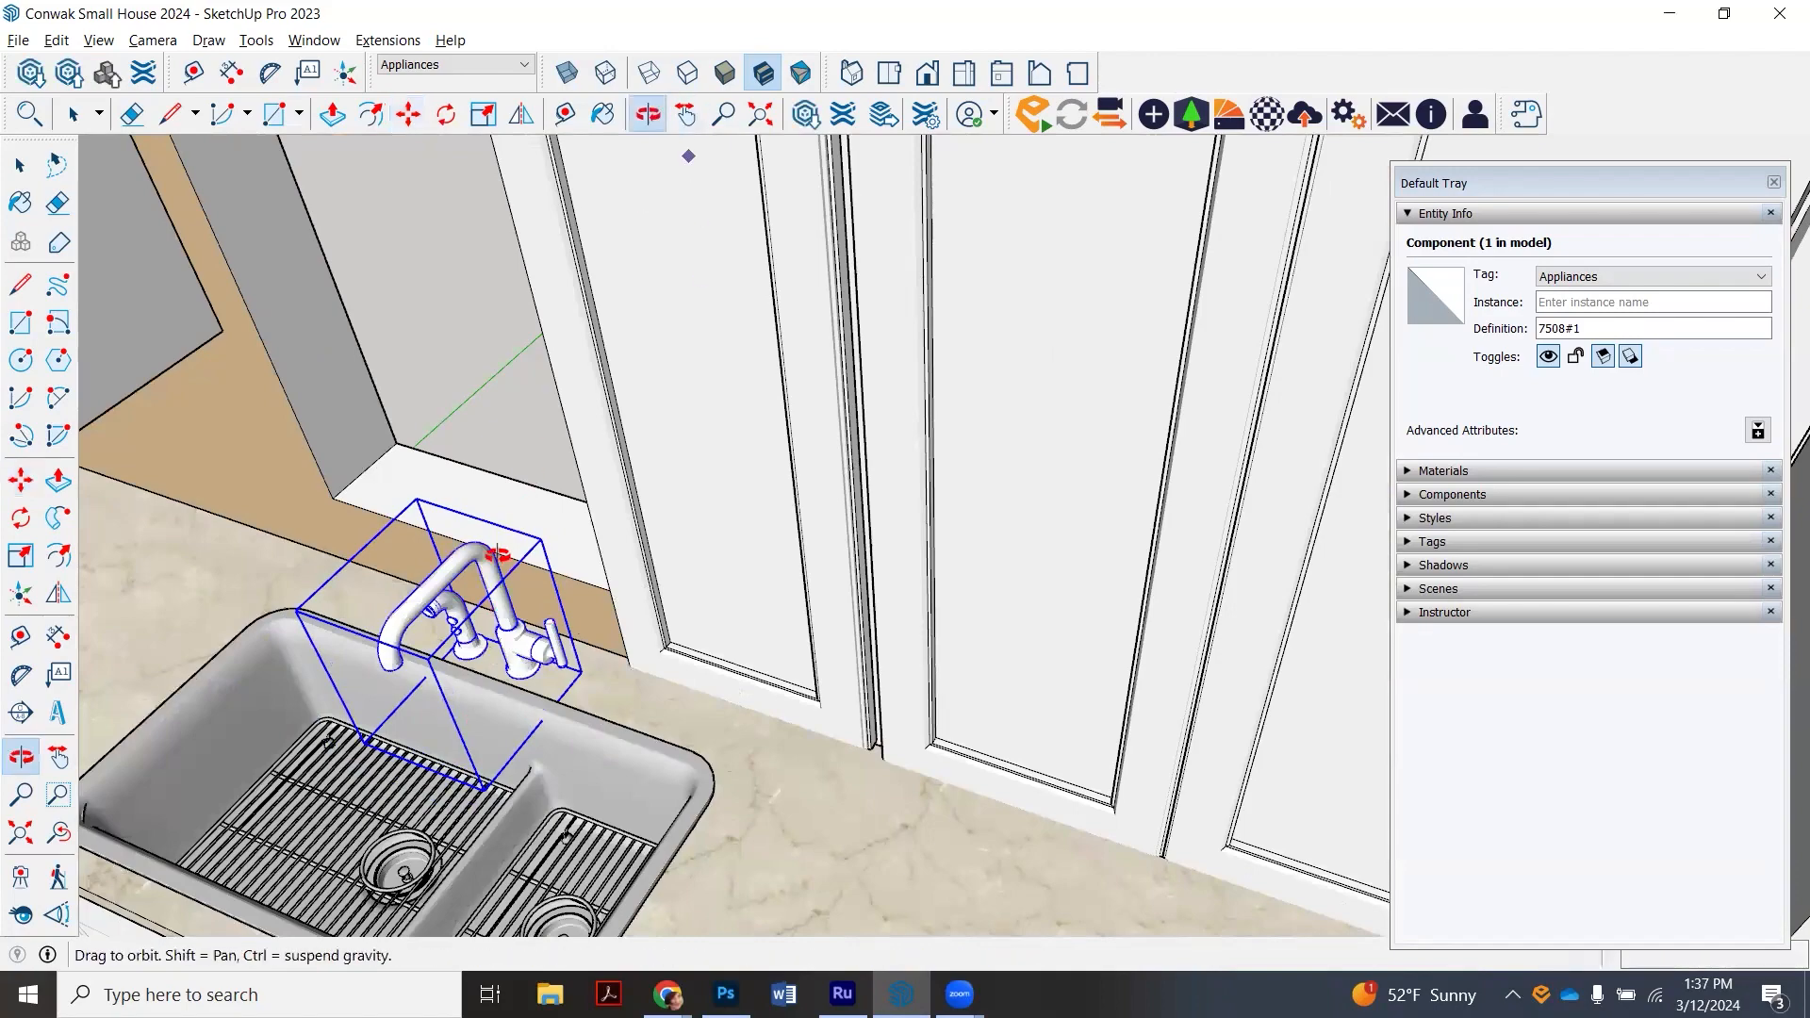
left_click_drag(543, 397, 709, 402)
scroll(703, 521, "down", 5)
scroll(687, 499, "up", 3)
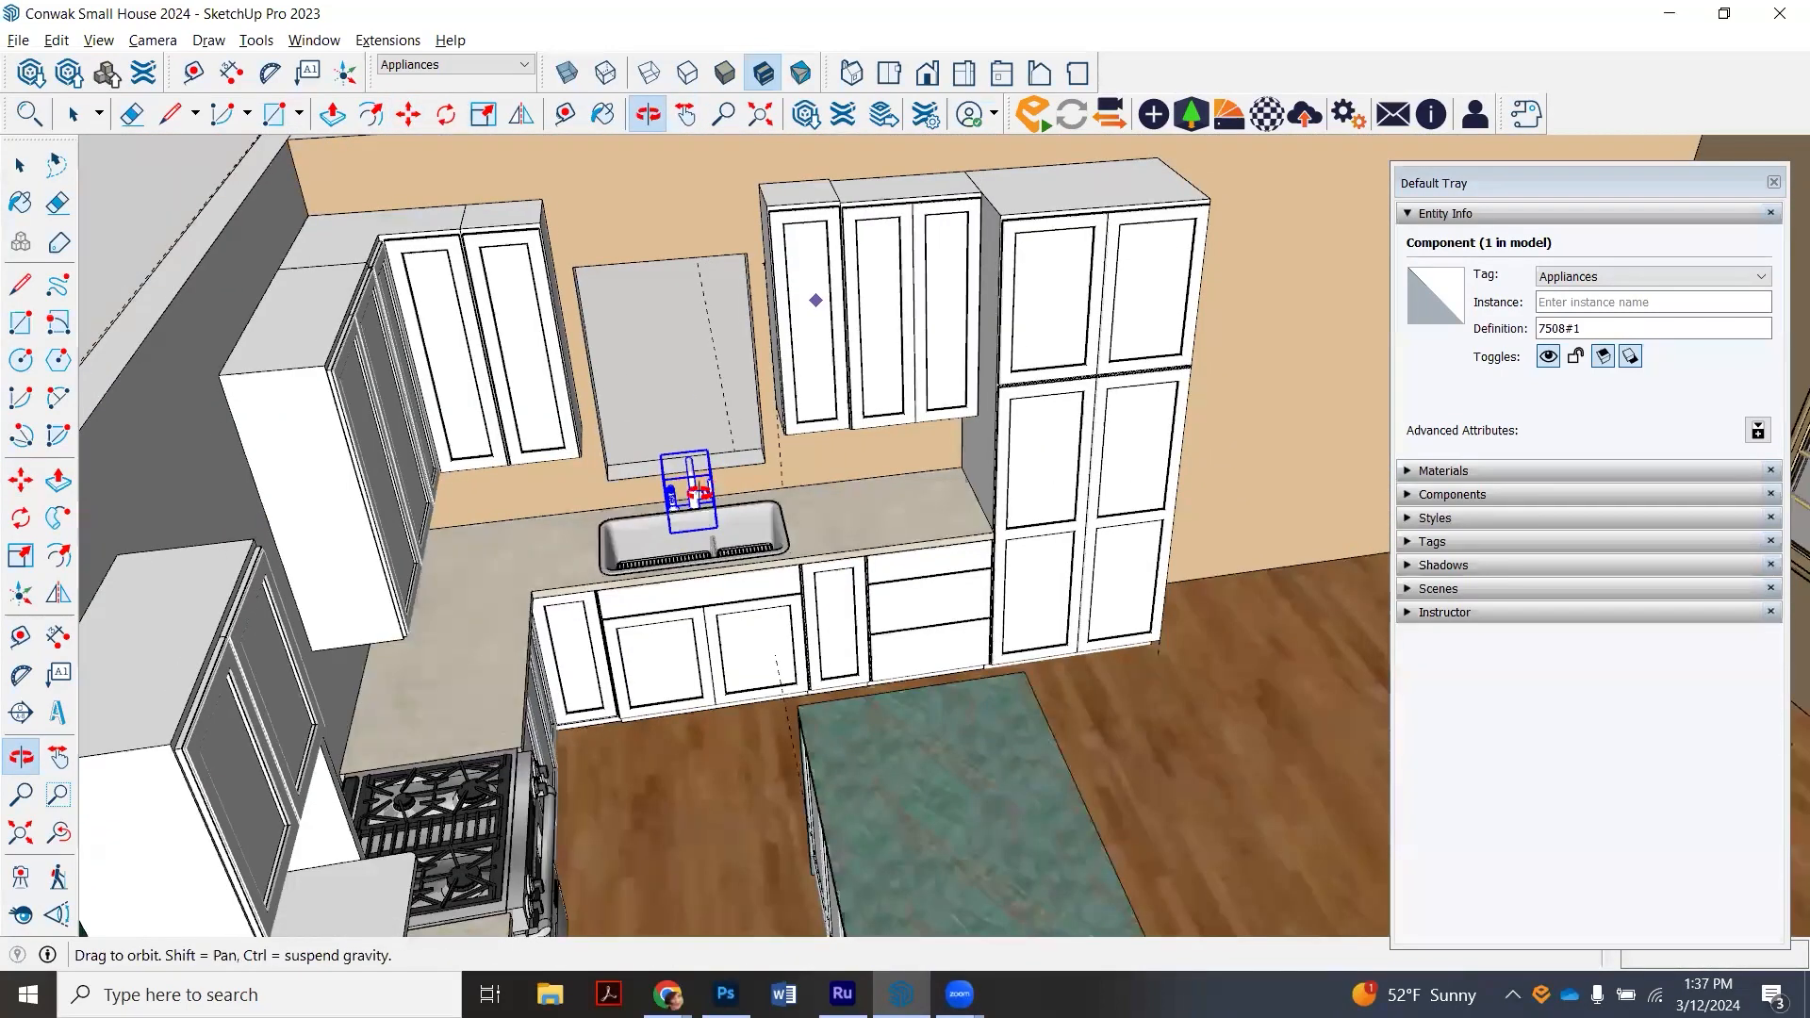
left_click_drag(679, 629, 896, 222)
scroll(935, 443, "up", 2)
key("m")
left_click(1035, 511)
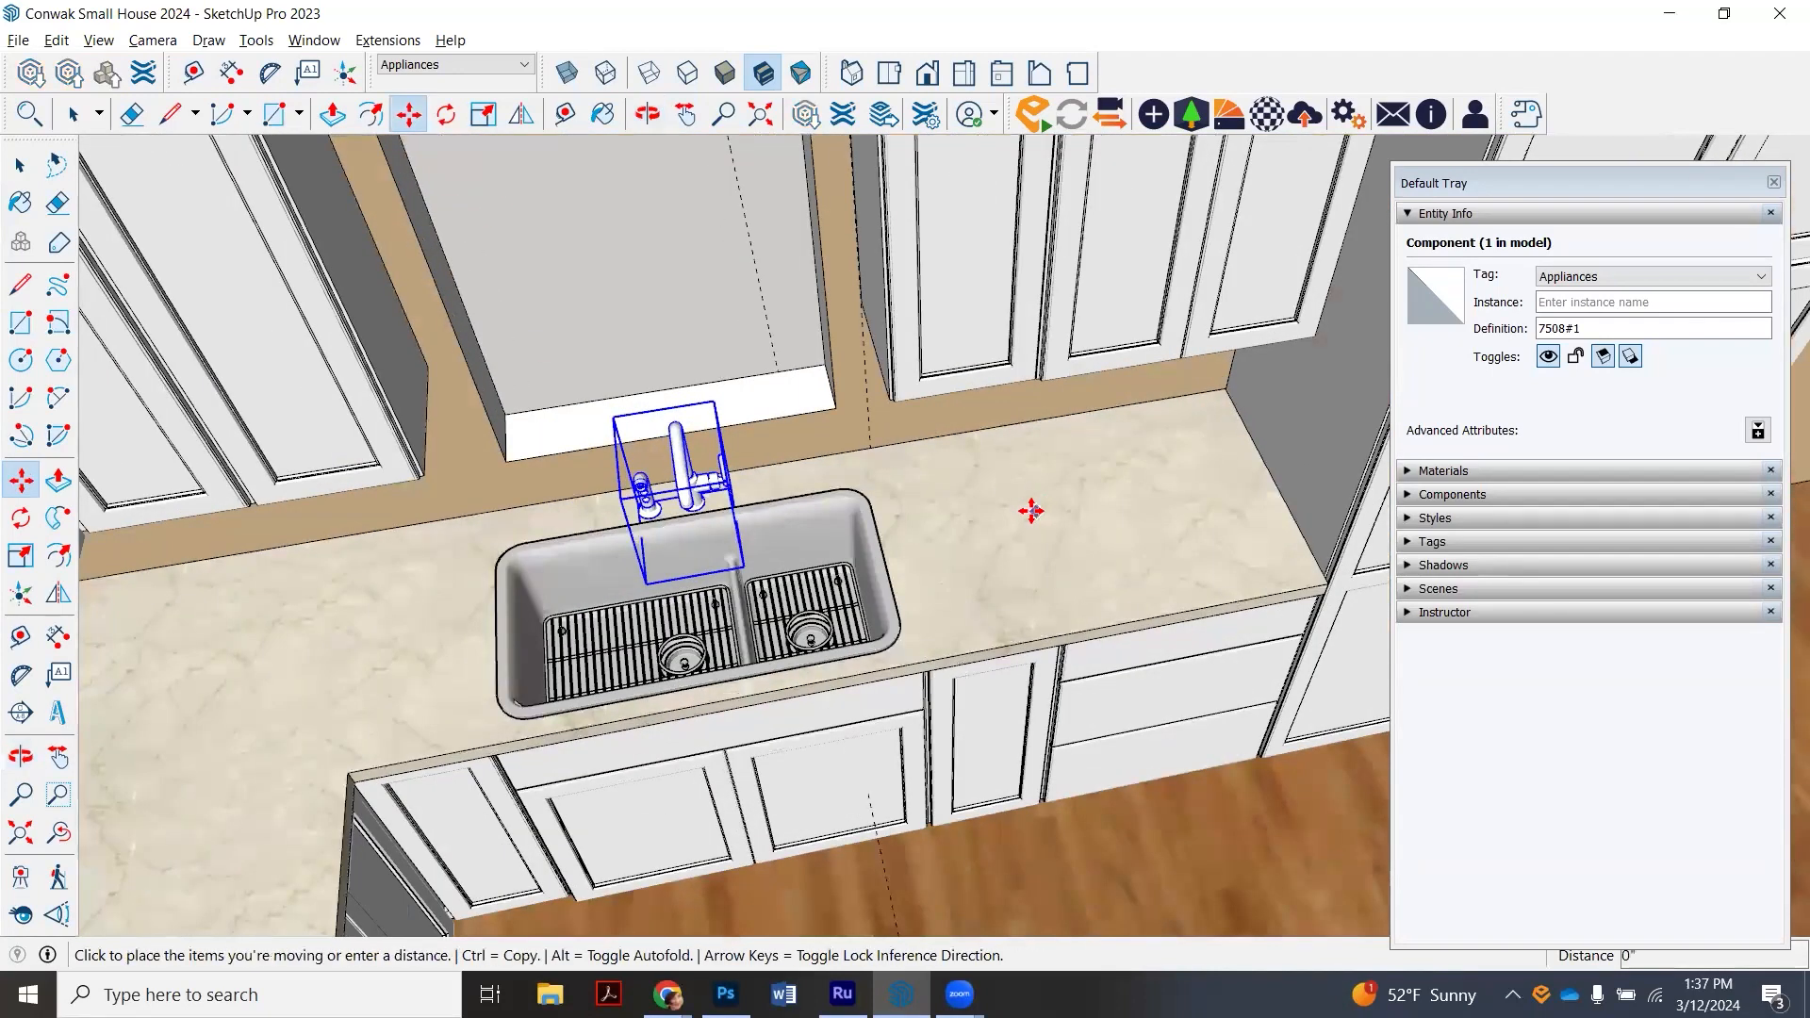
left_click(1018, 513)
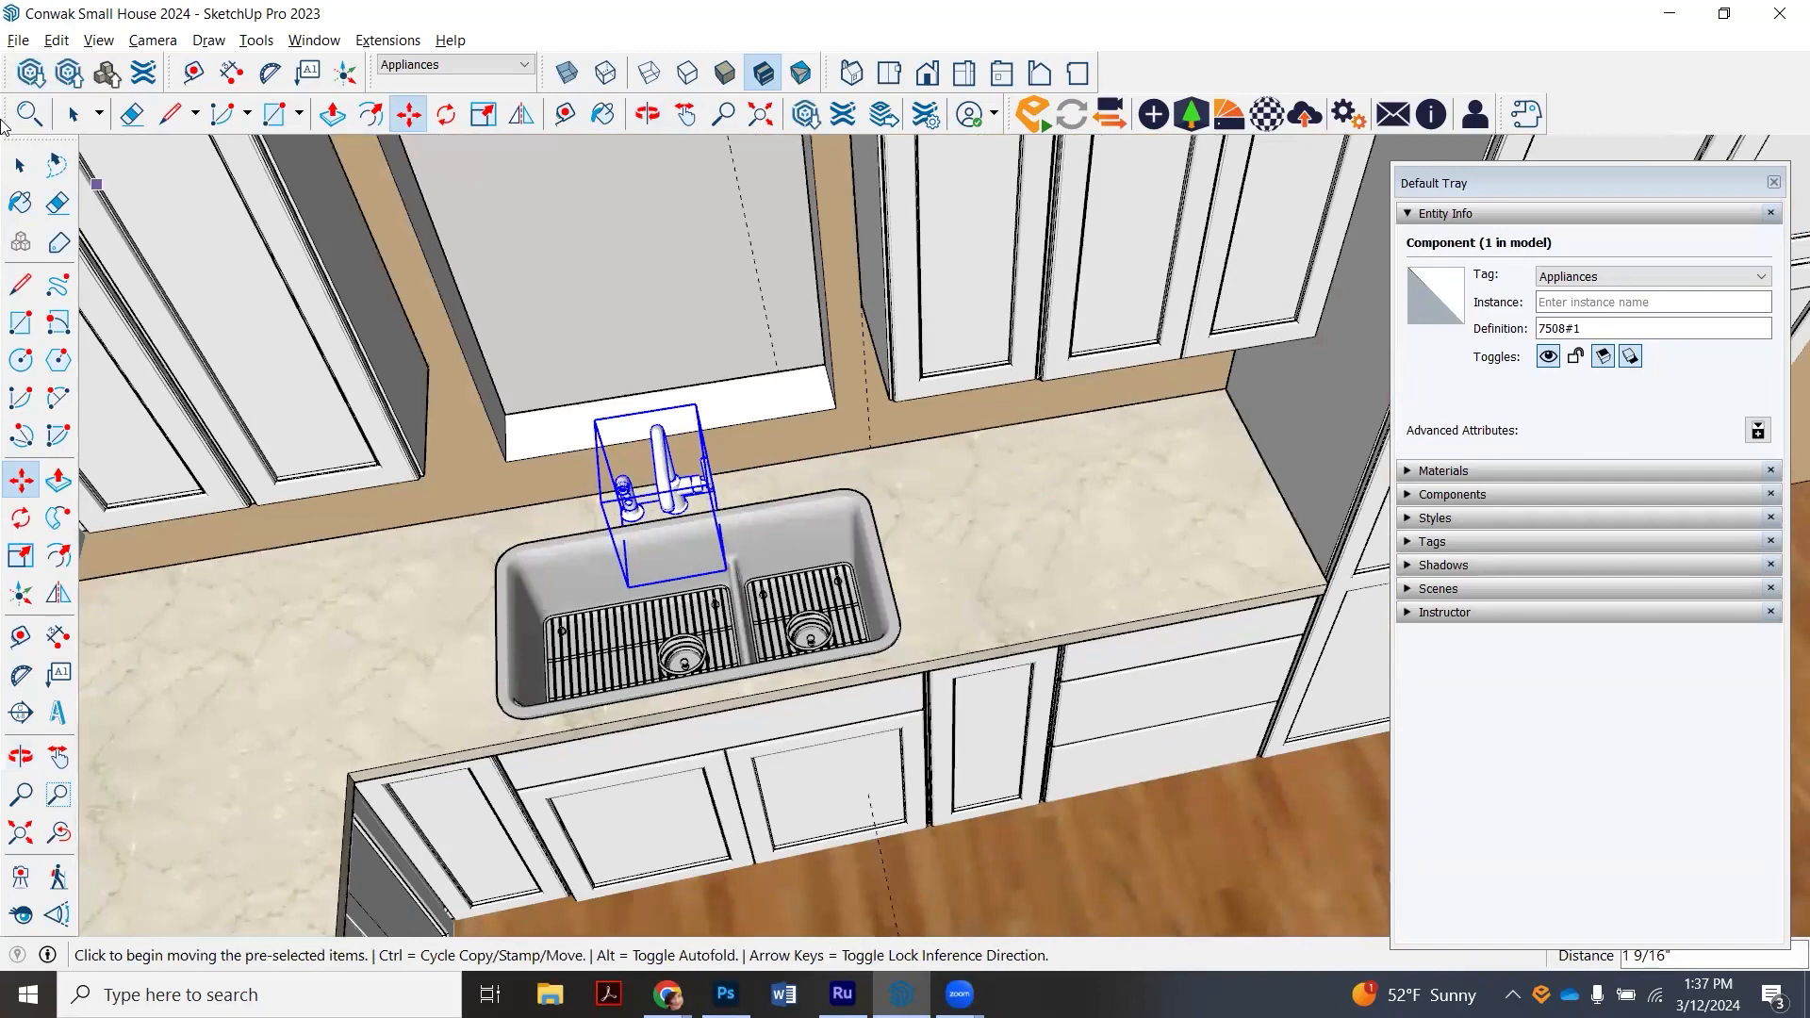
left_click(74, 114)
scroll(622, 327, "down", 1)
scroll(623, 327, "up", 1)
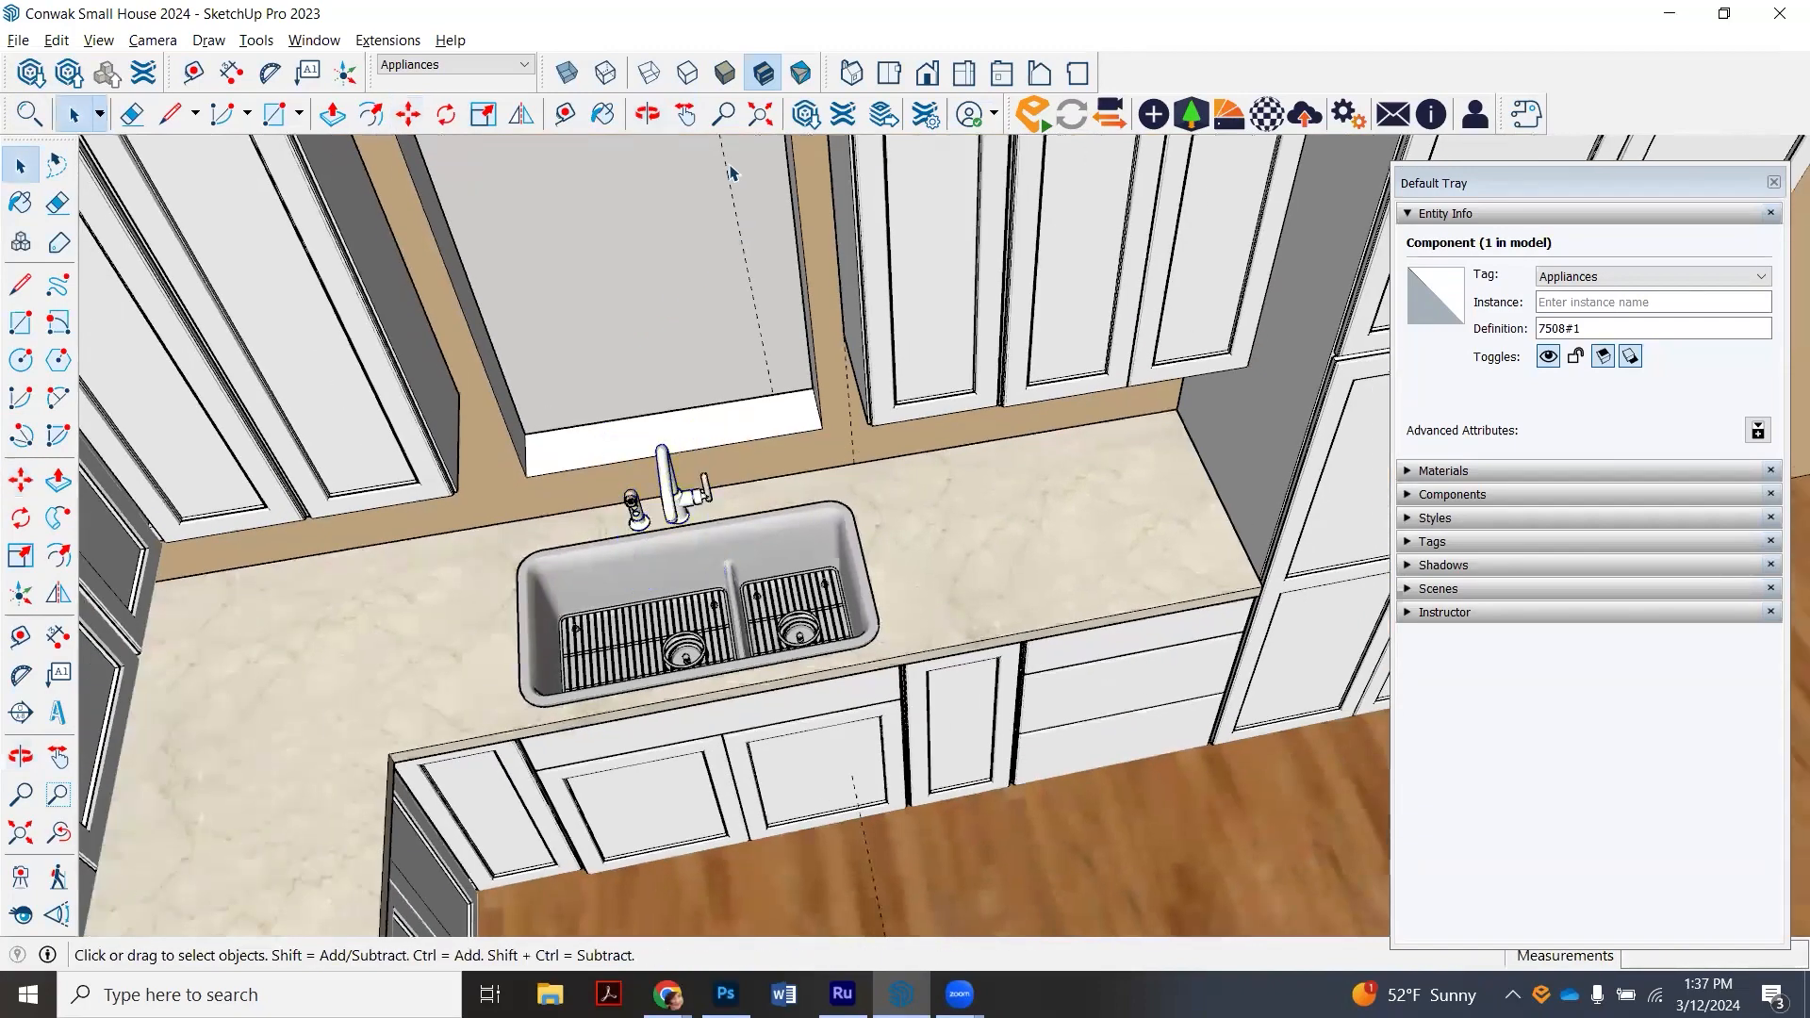
- Sample the 0131_Silver material from the sink and paint the faucet with it
left_click(647, 114)
left_click_drag(773, 528, 516, 527)
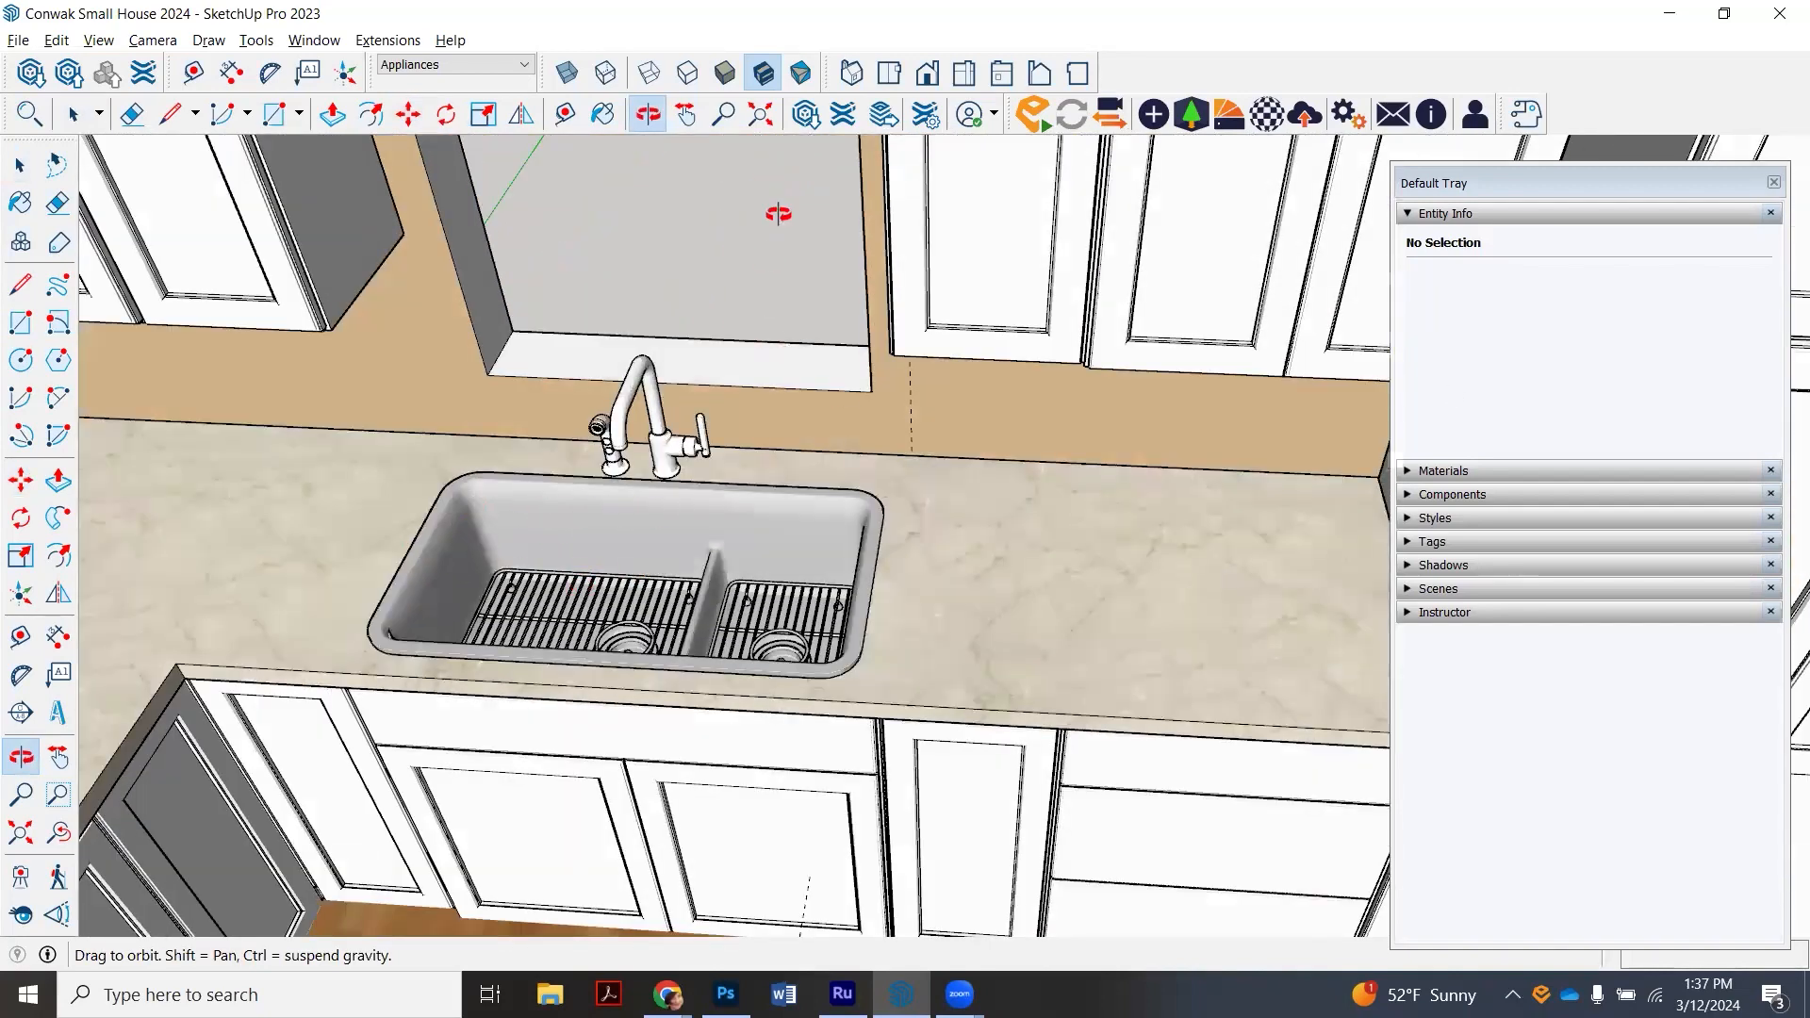
left_click(601, 123)
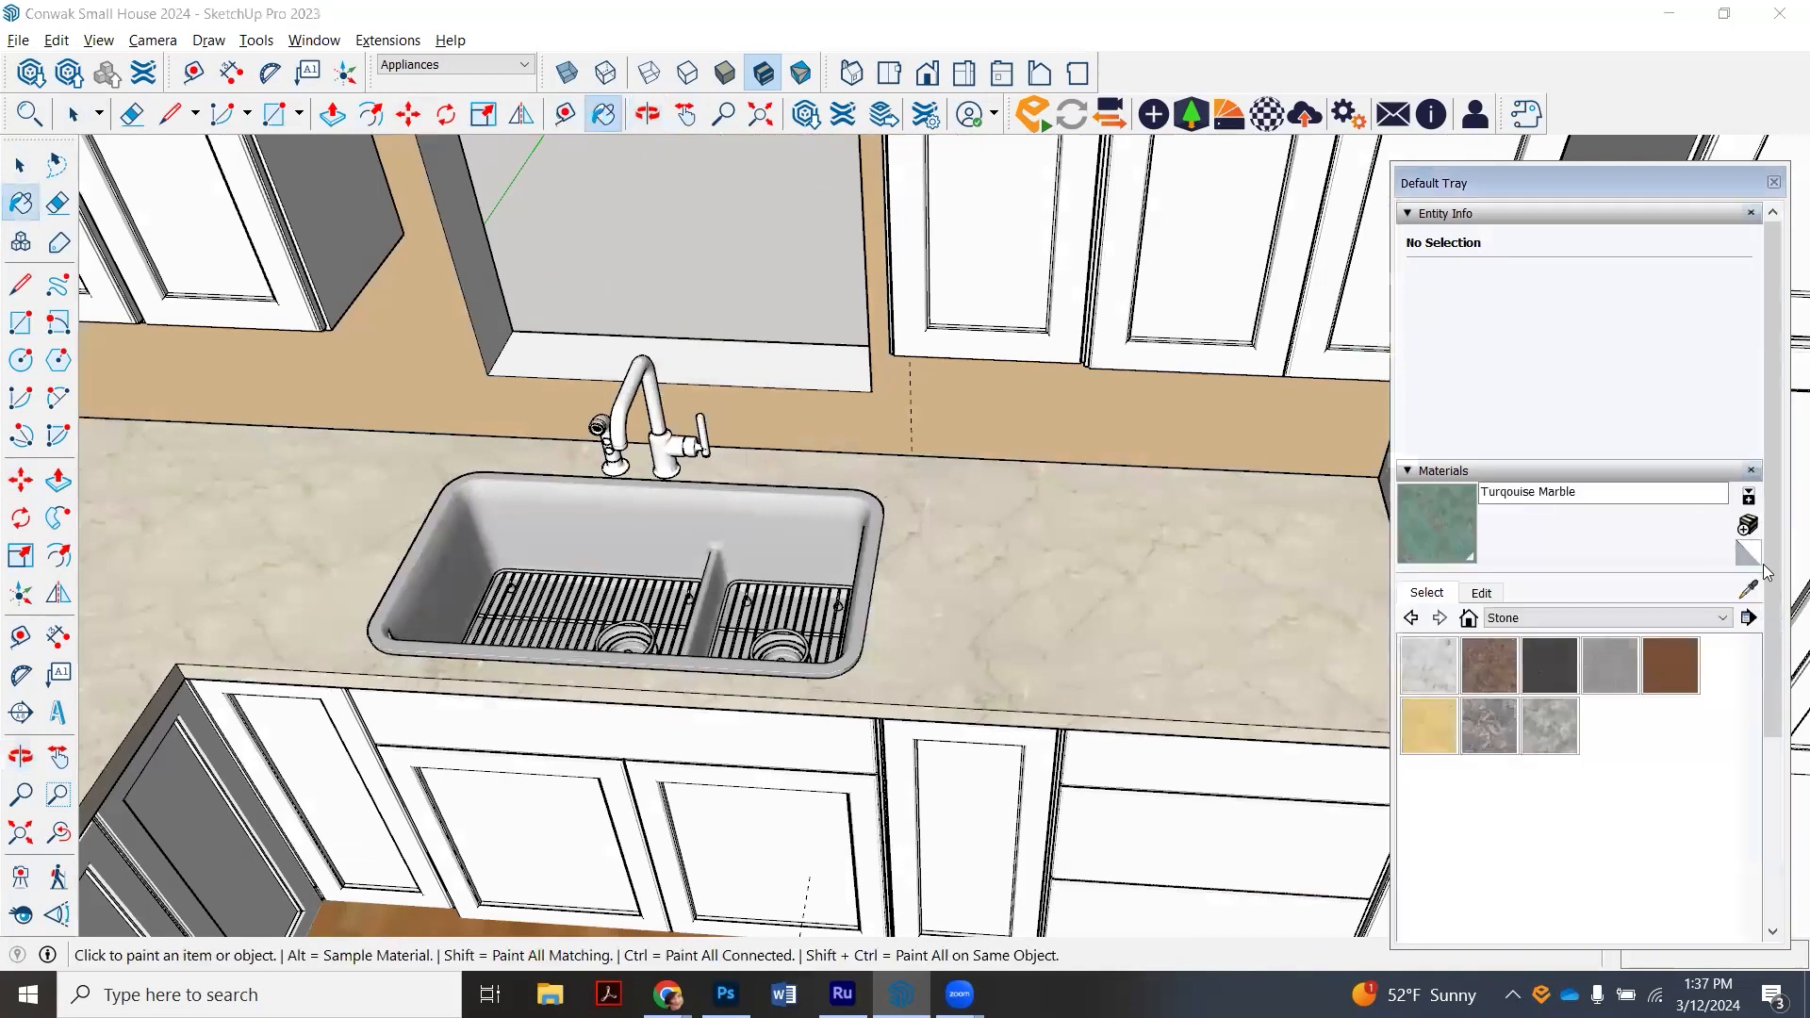
left_click(1749, 591)
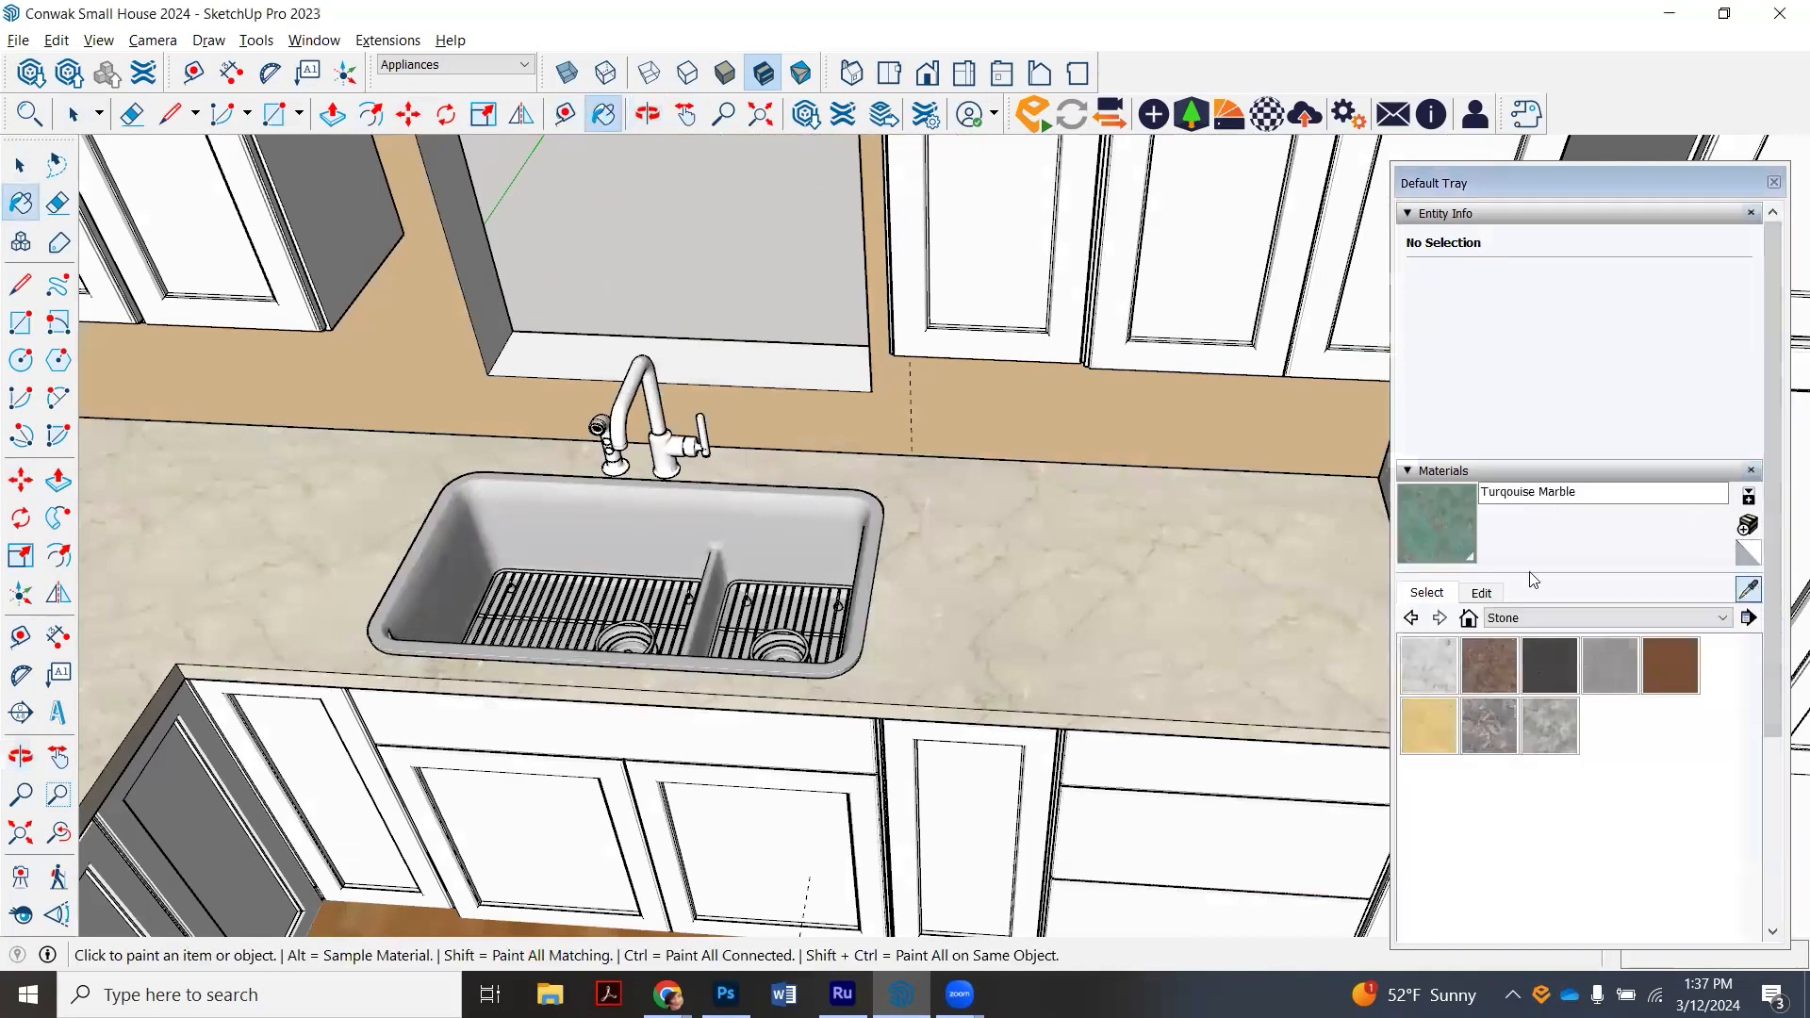
left_click(627, 529)
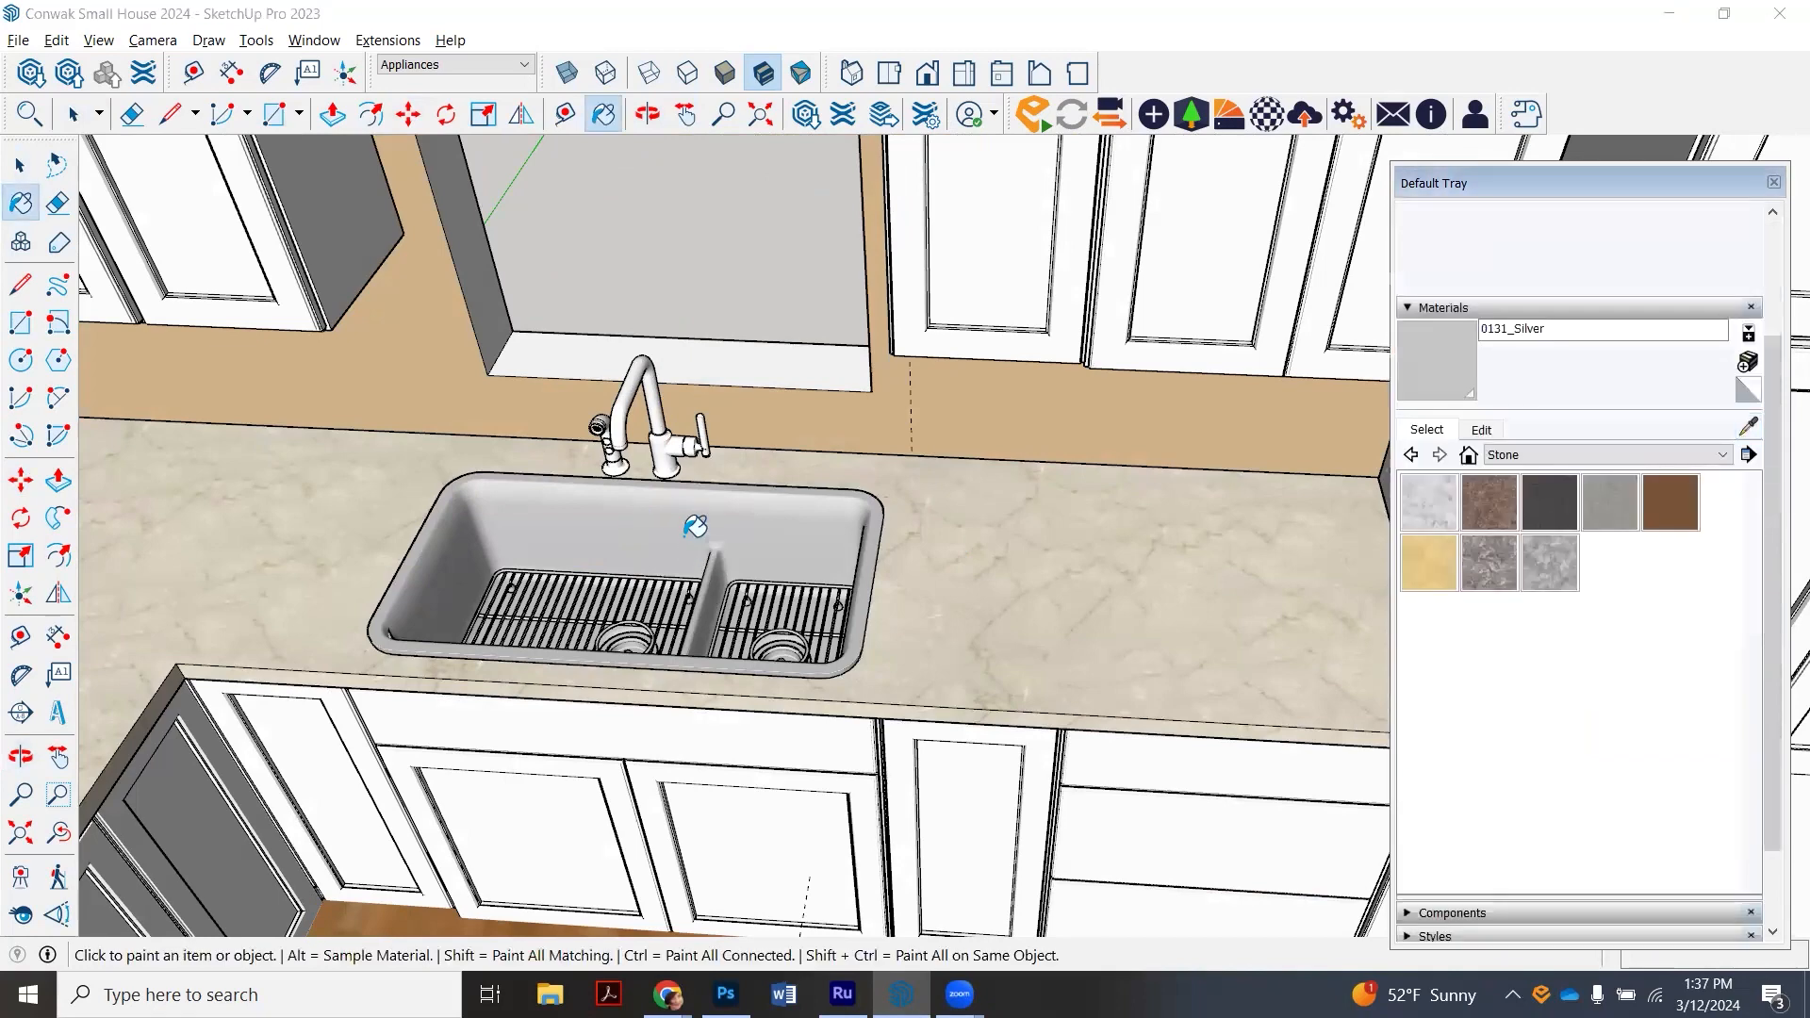
scroll(695, 525, "up", 1)
scroll(665, 393, "up", 2)
scroll(704, 477, "down", 3)
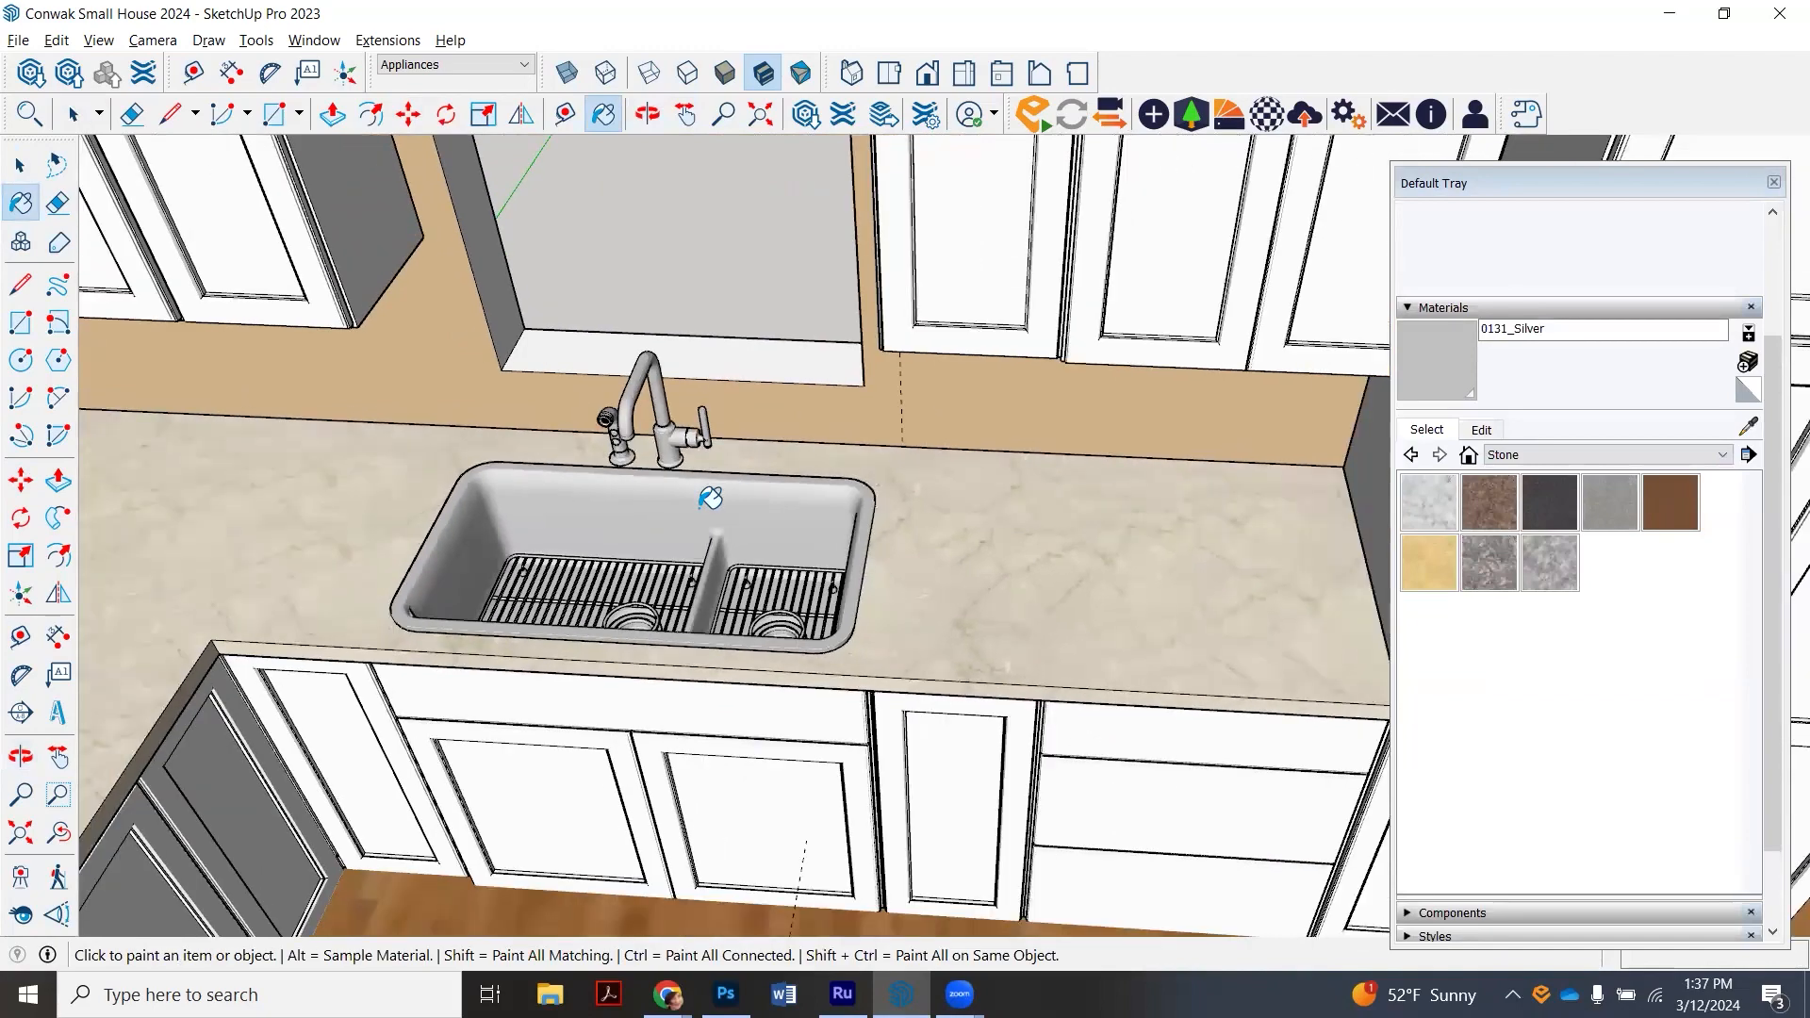
scroll(711, 498, "up", 2)
scroll(712, 490, "down", 3)
scroll(695, 420, "up", 3)
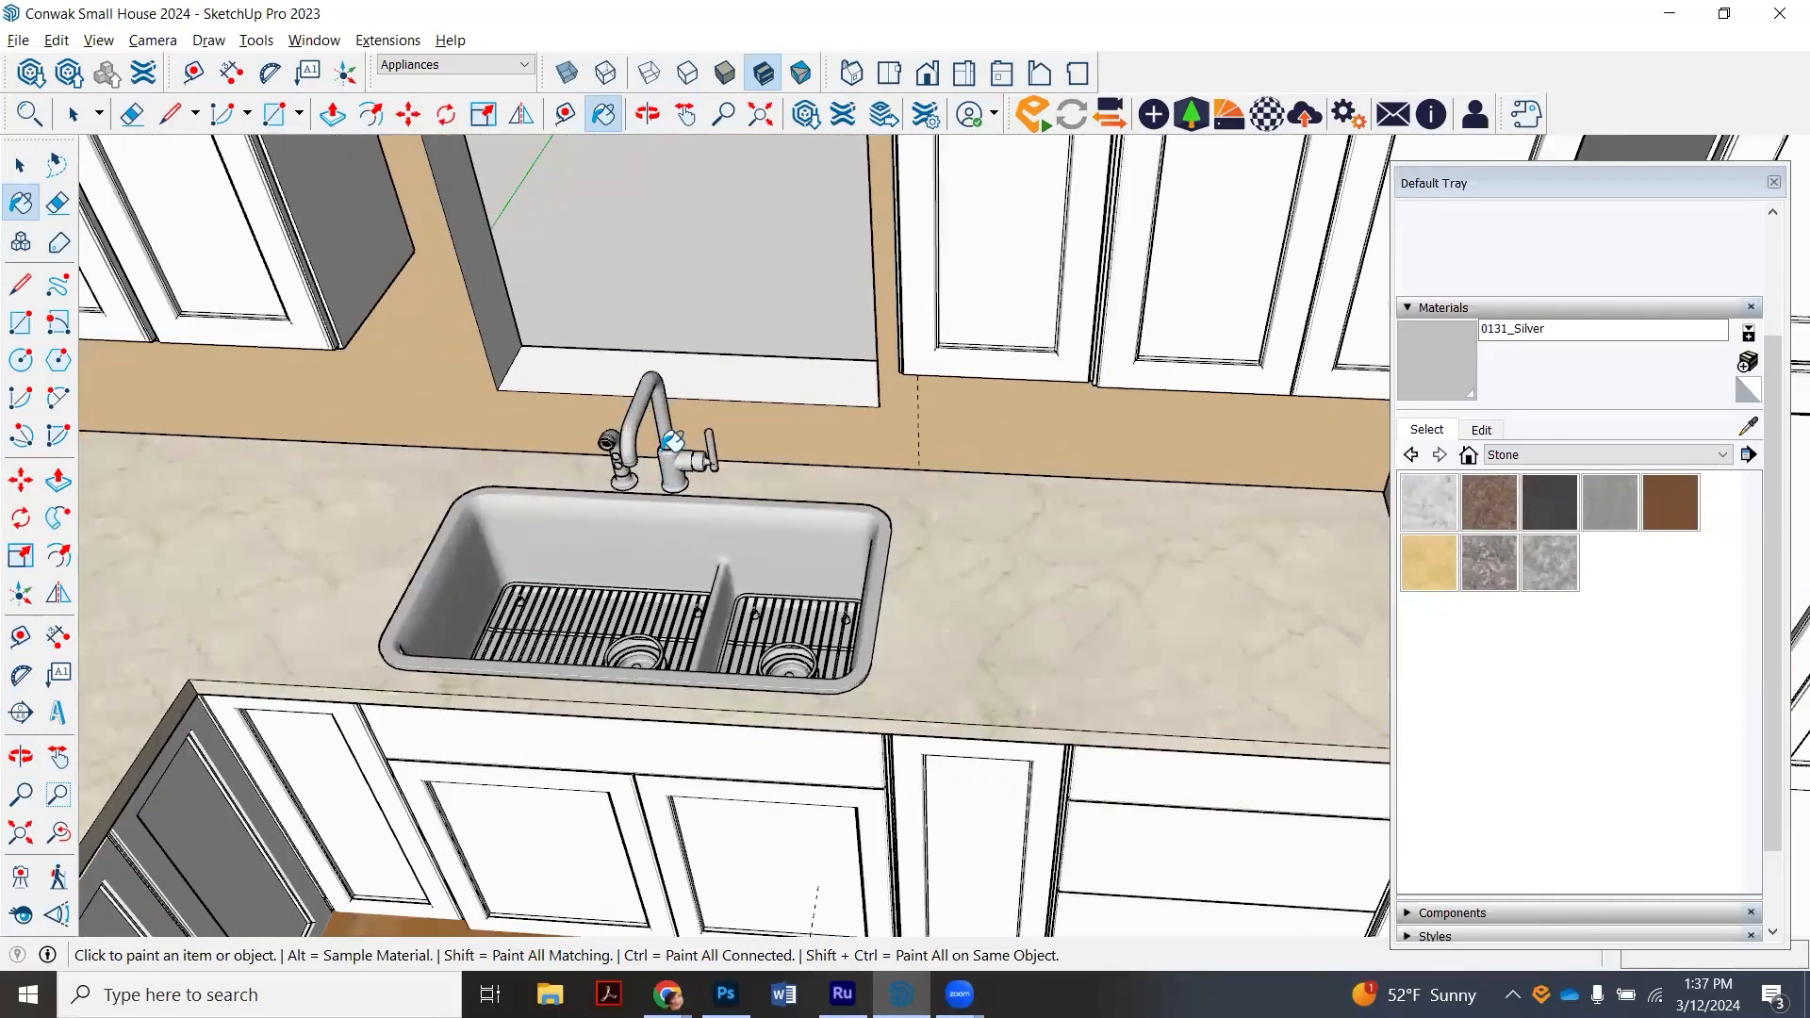
scroll(773, 481, "down", 2)
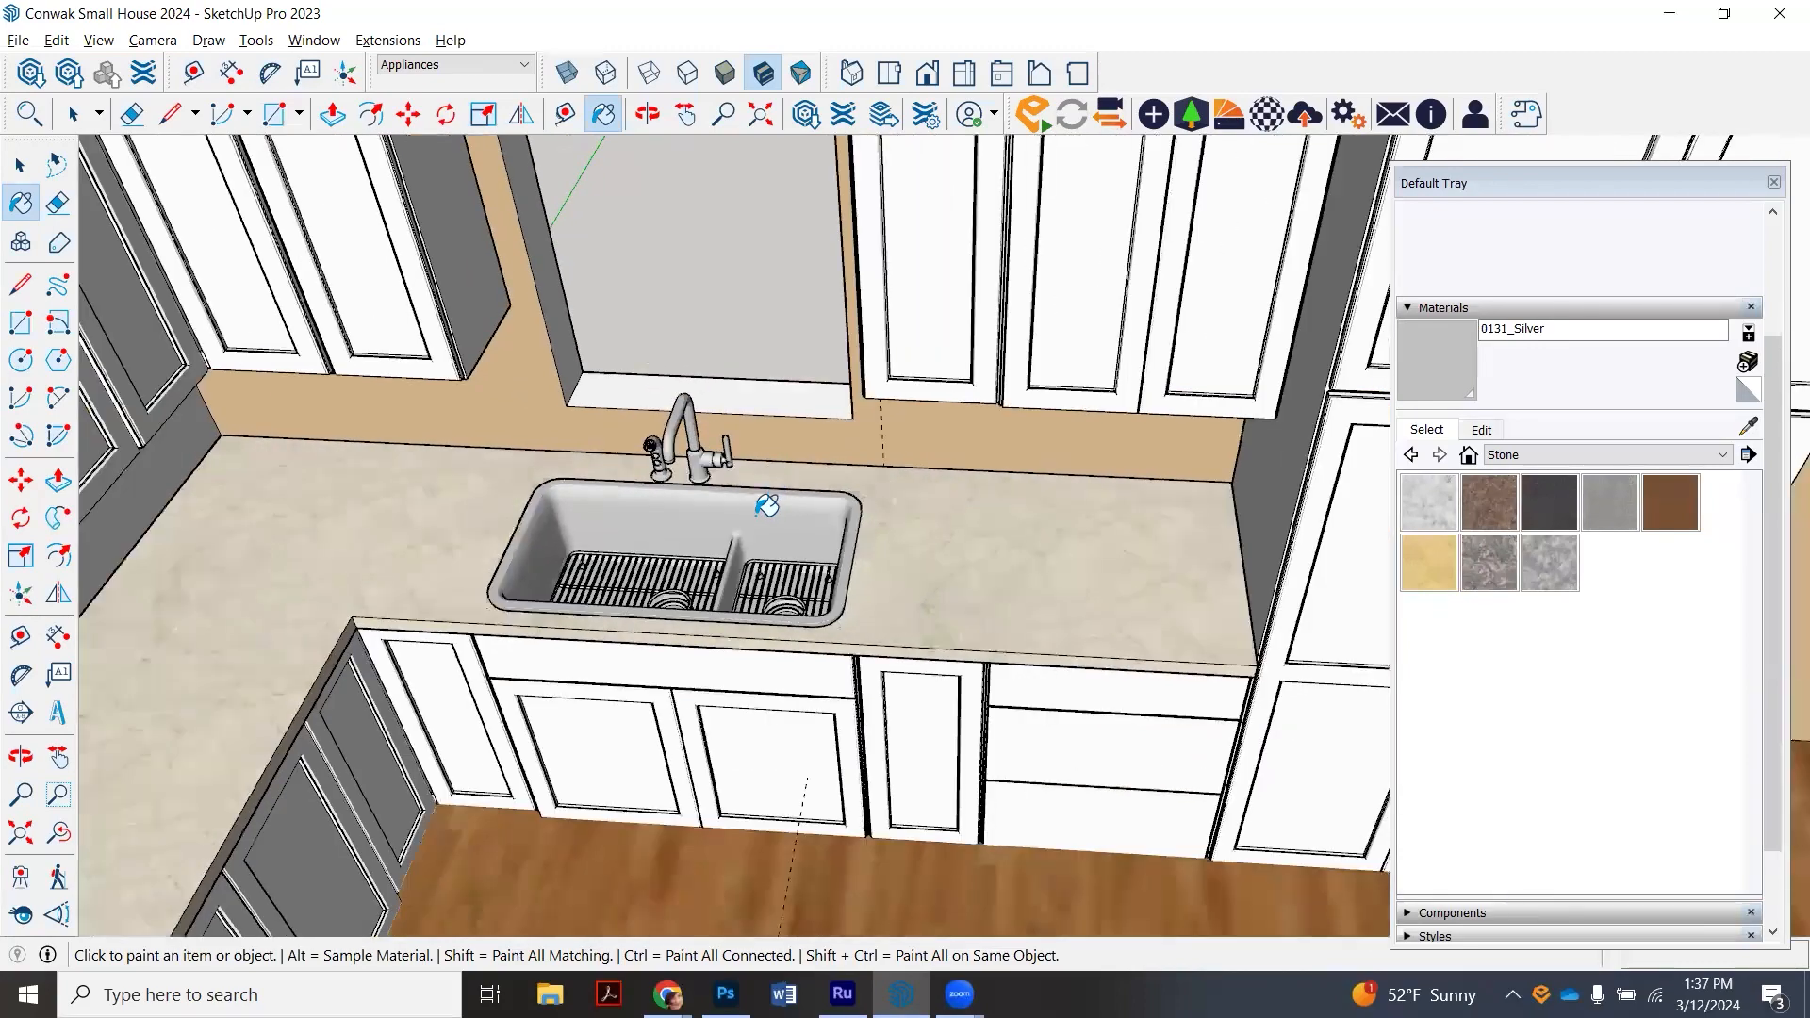
scroll(767, 507, "down", 2)
scroll(727, 517, "up", 1)
scroll(727, 525, "down", 2)
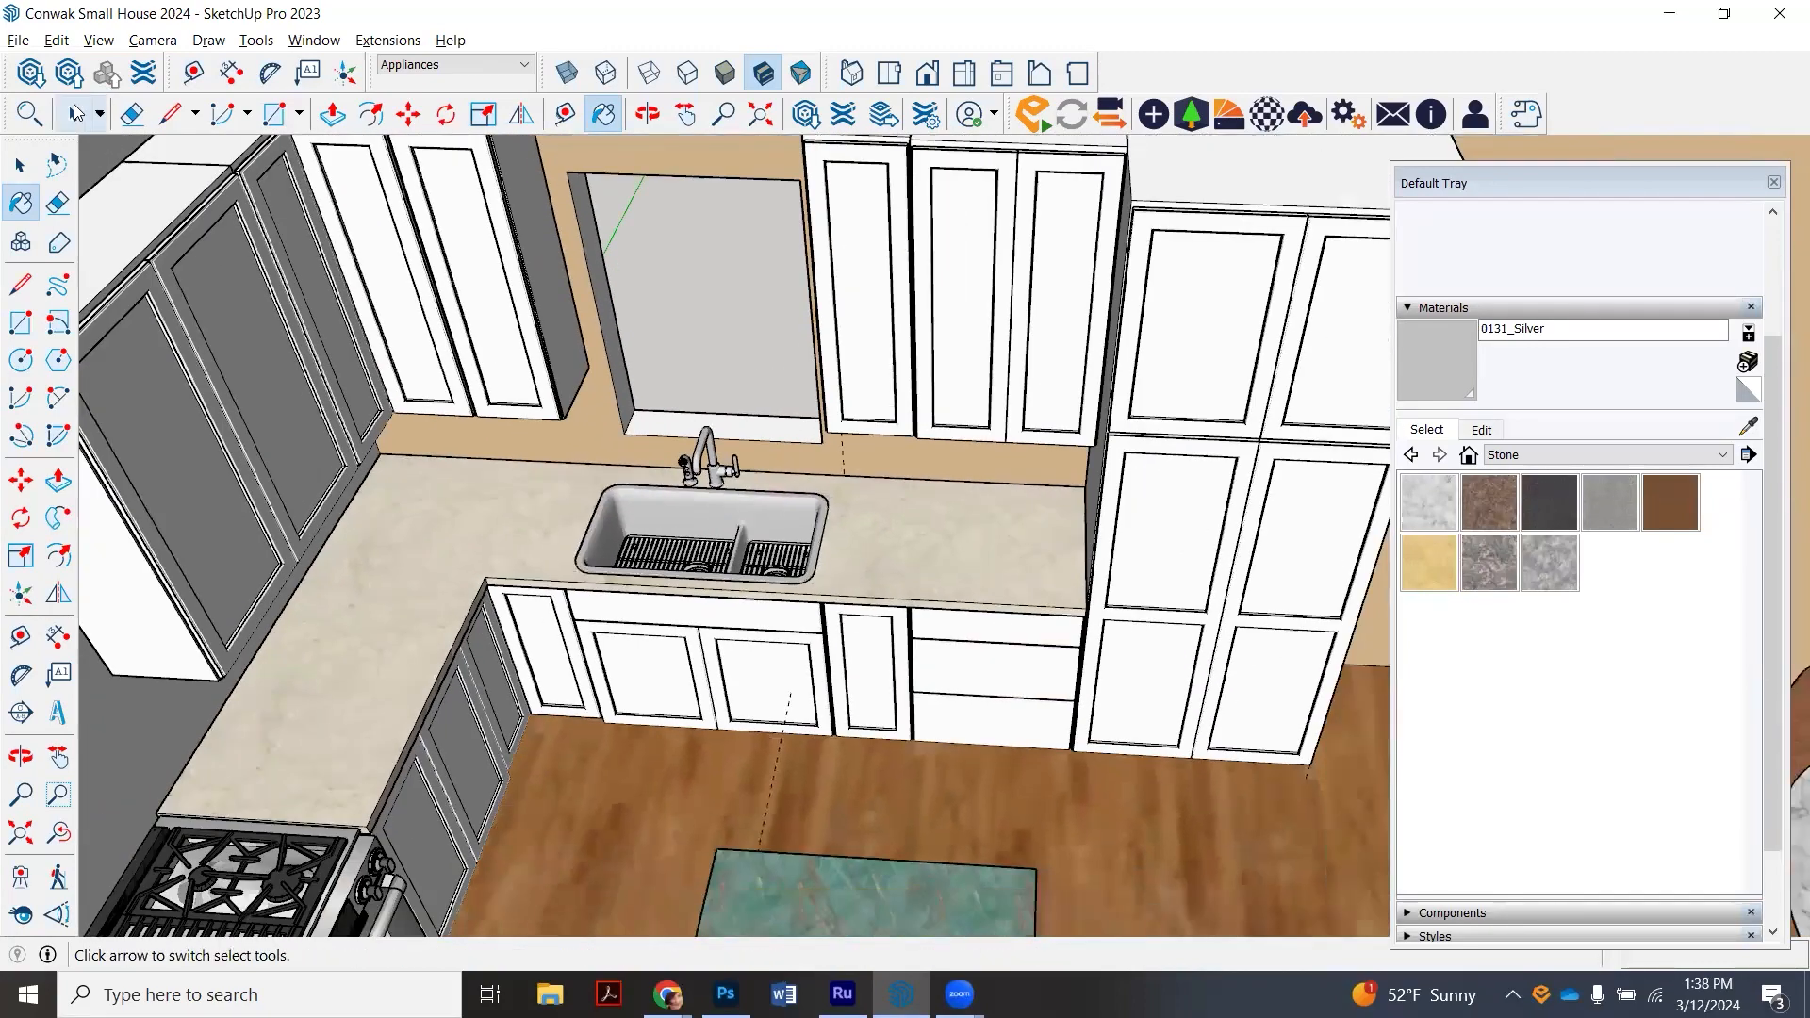
- Try to add a new tag named Cabinets to the model's tag list
left_click(74, 114)
scroll(640, 400, "down", 3)
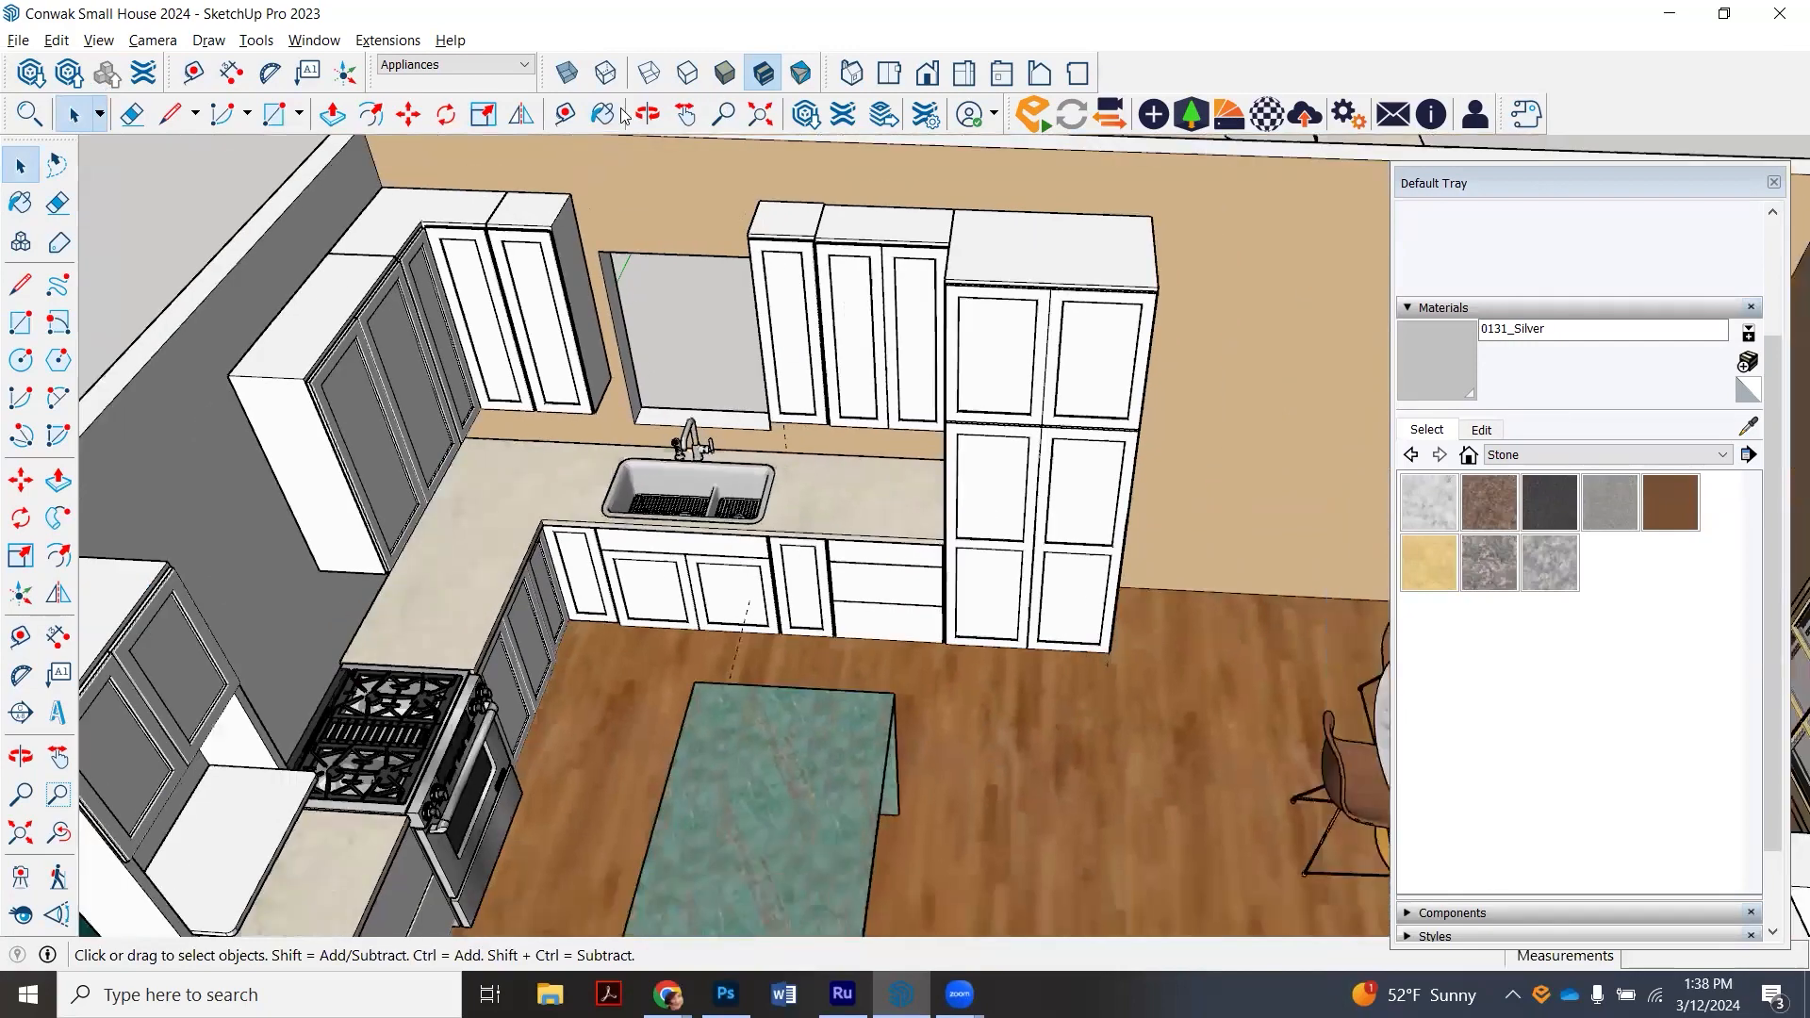
left_click(648, 115)
left_click_drag(526, 222, 185, 501)
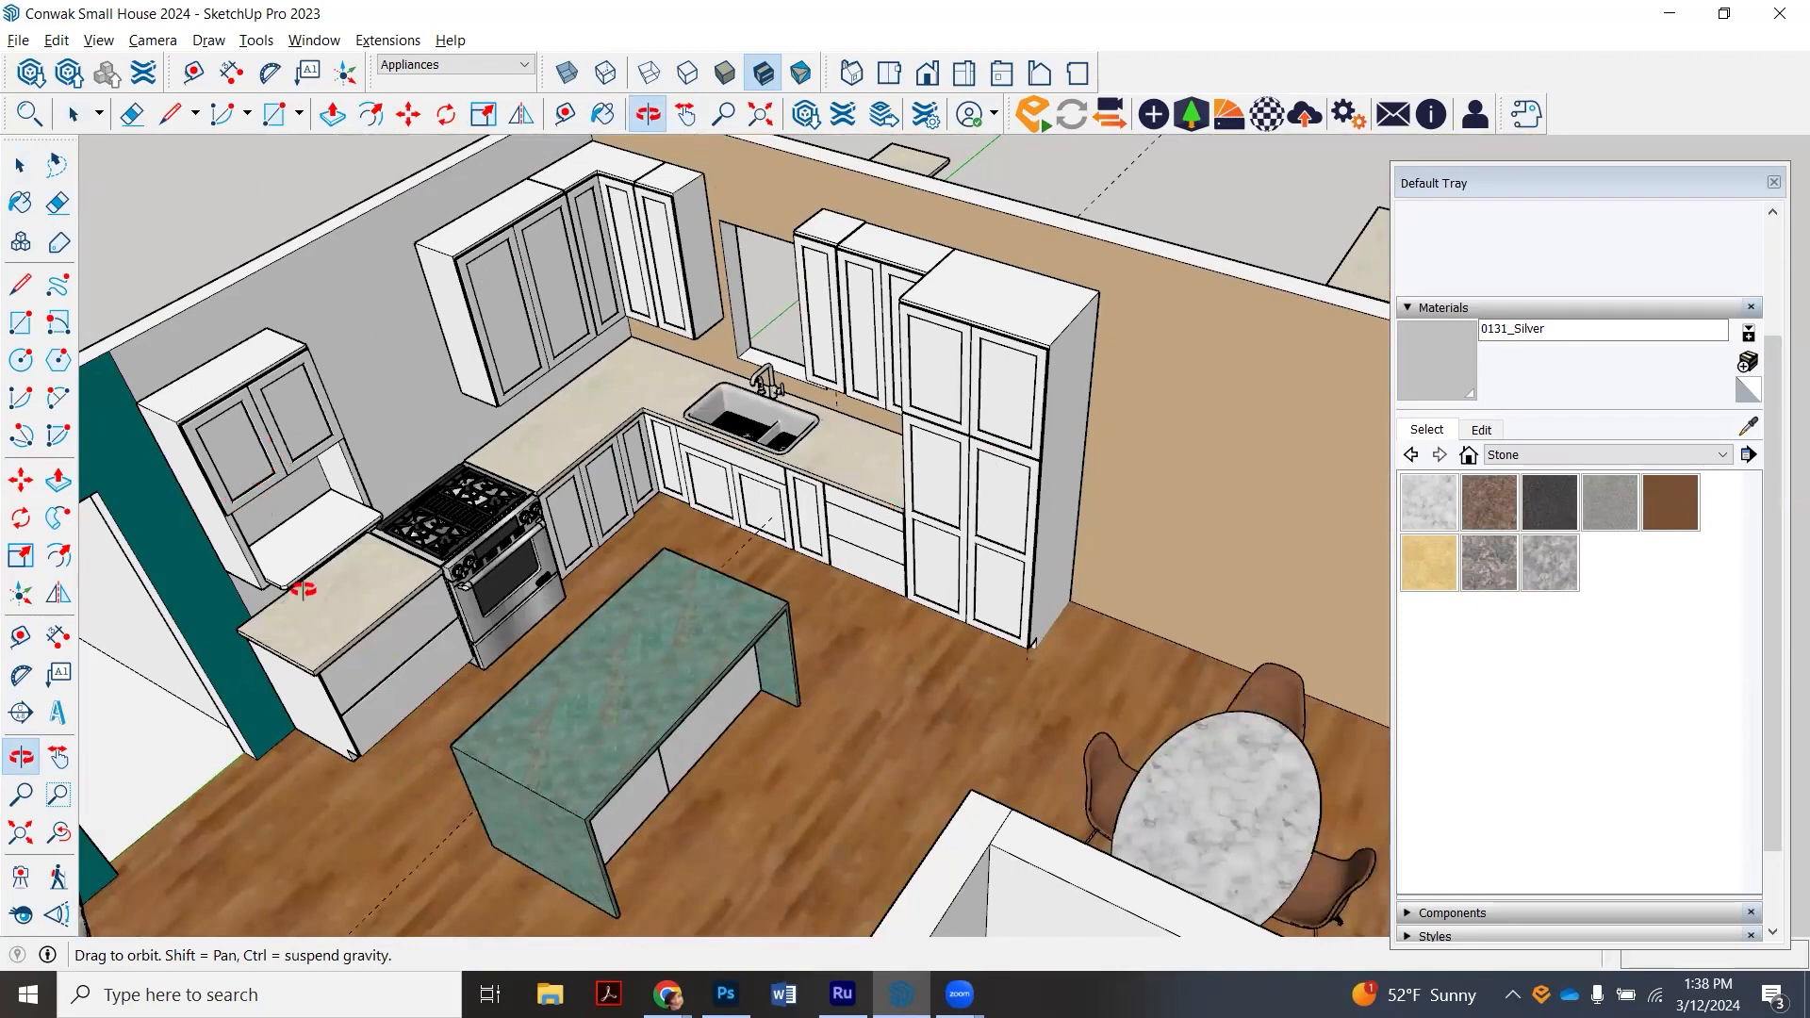
left_click(1409, 312)
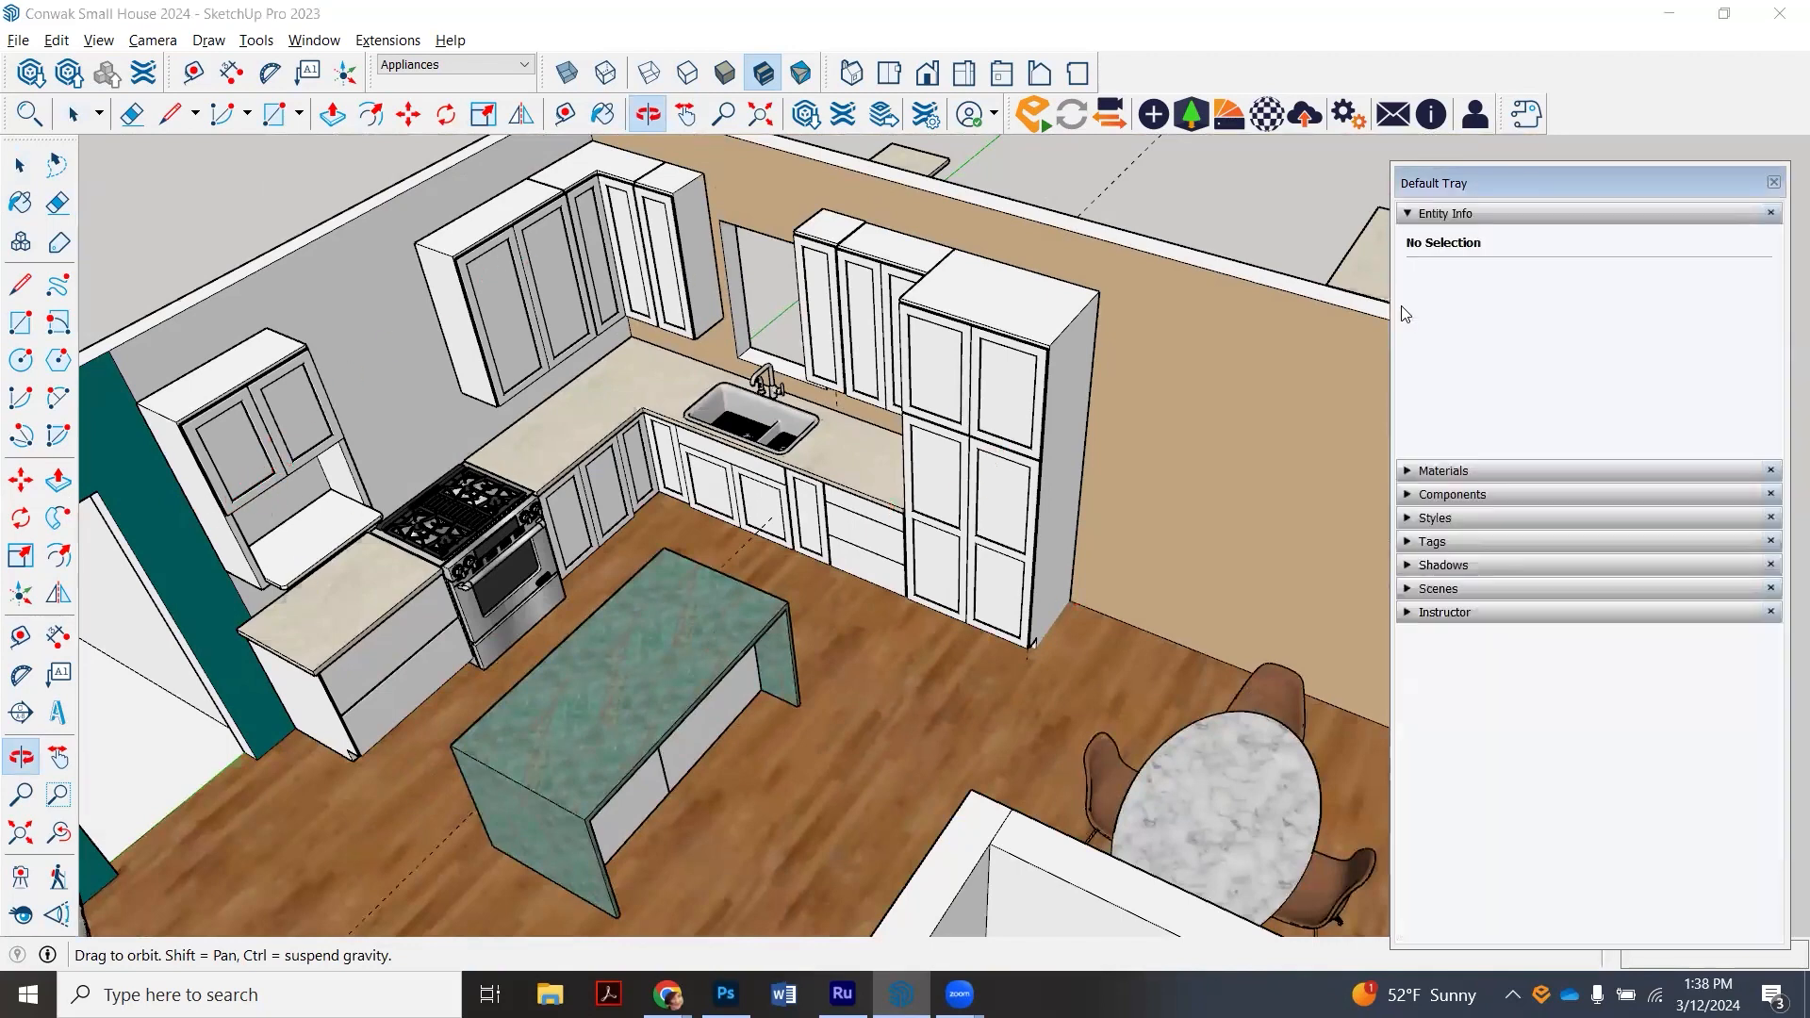
left_click(1408, 543)
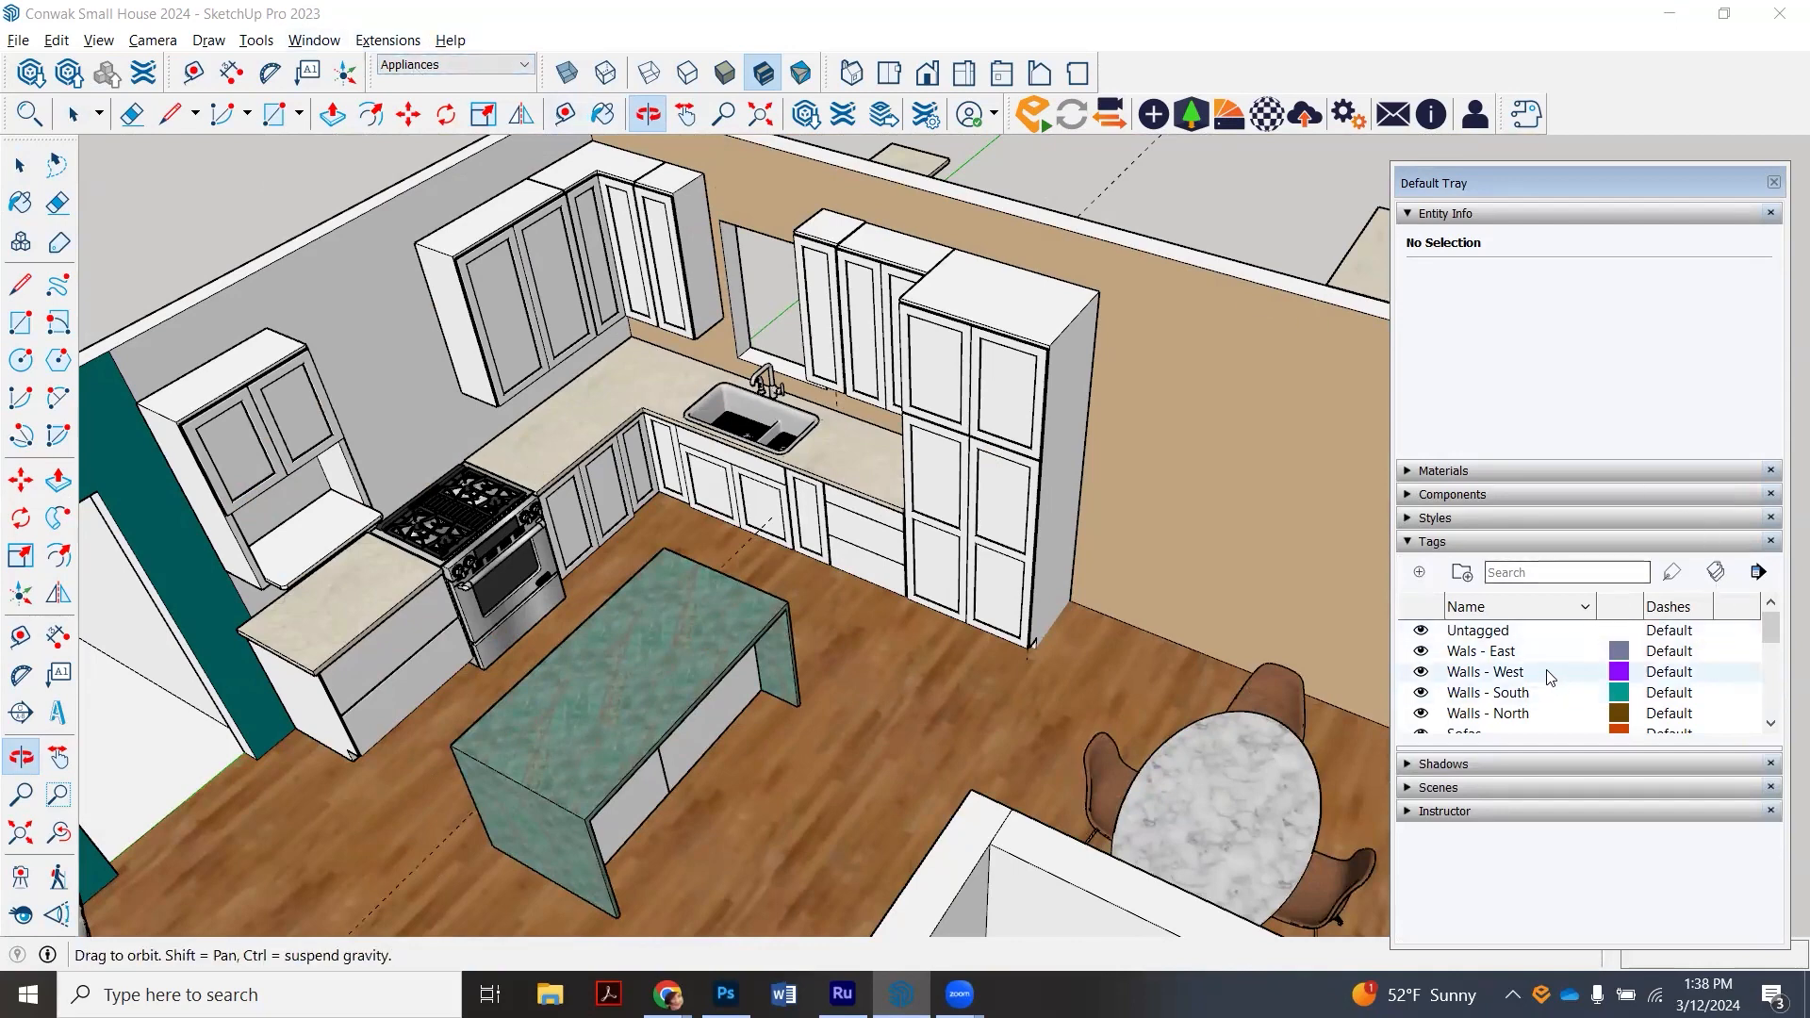
left_click(1419, 572)
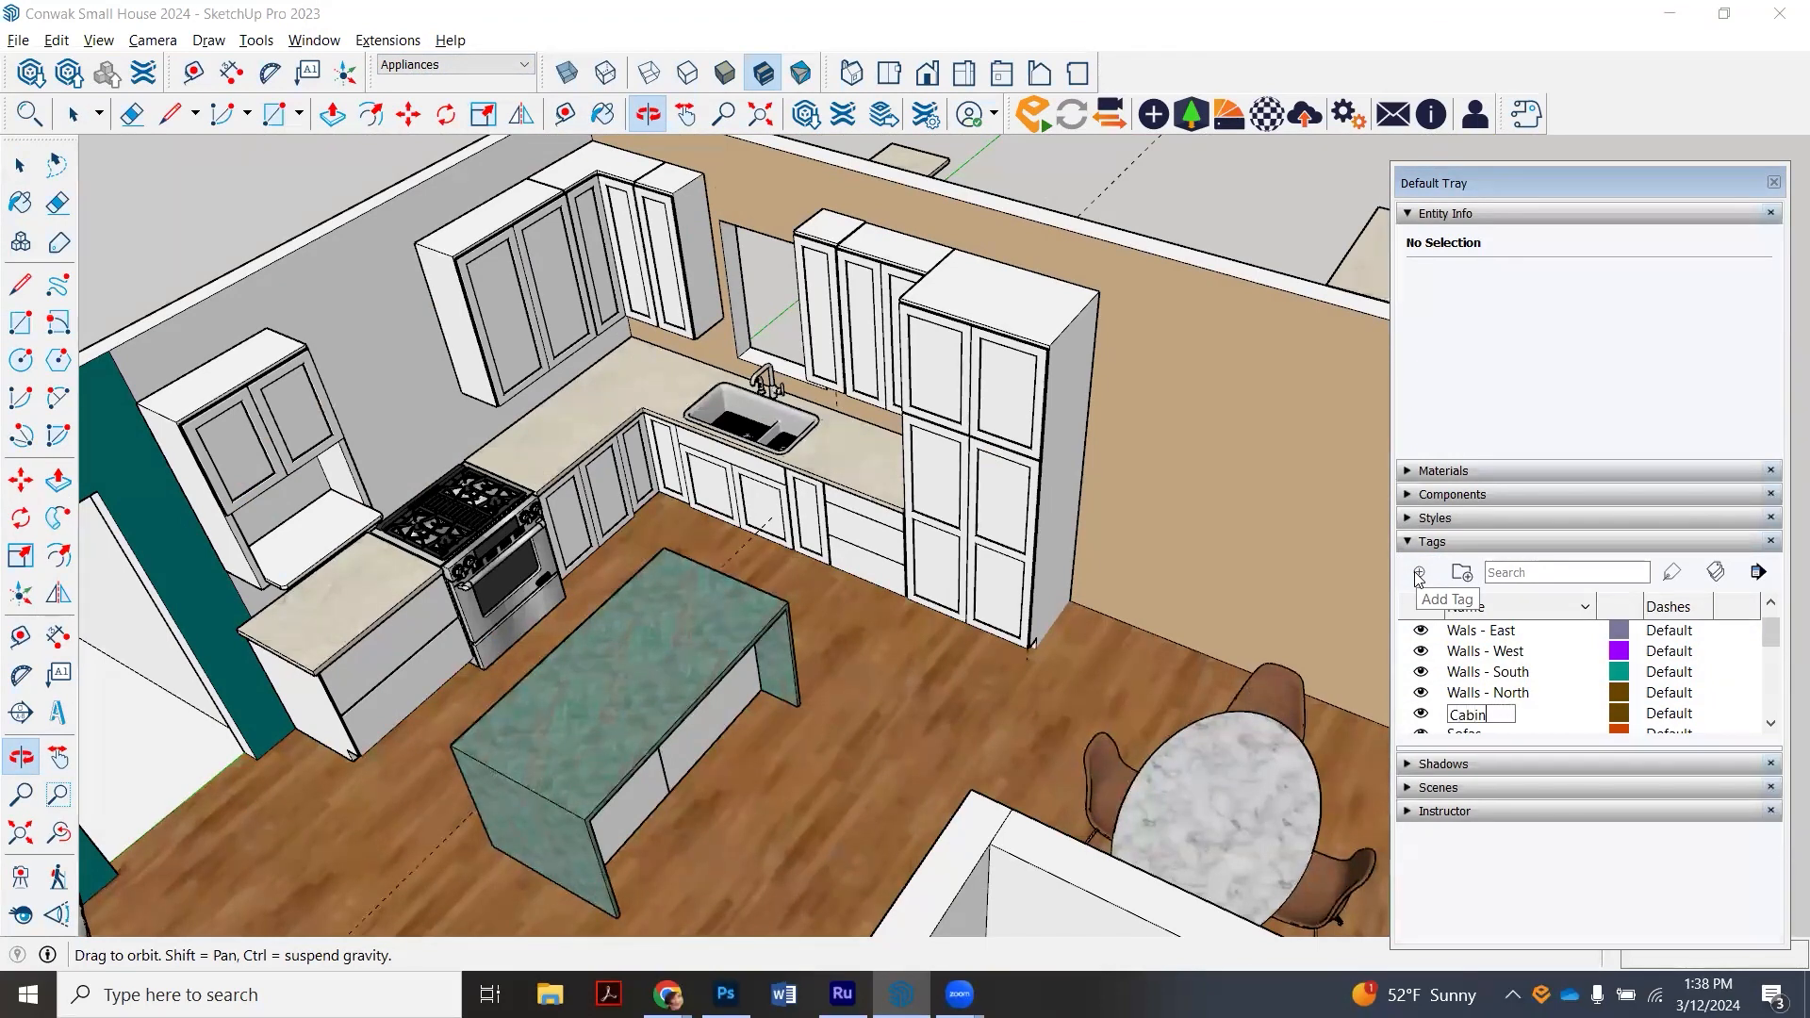
key("Return")
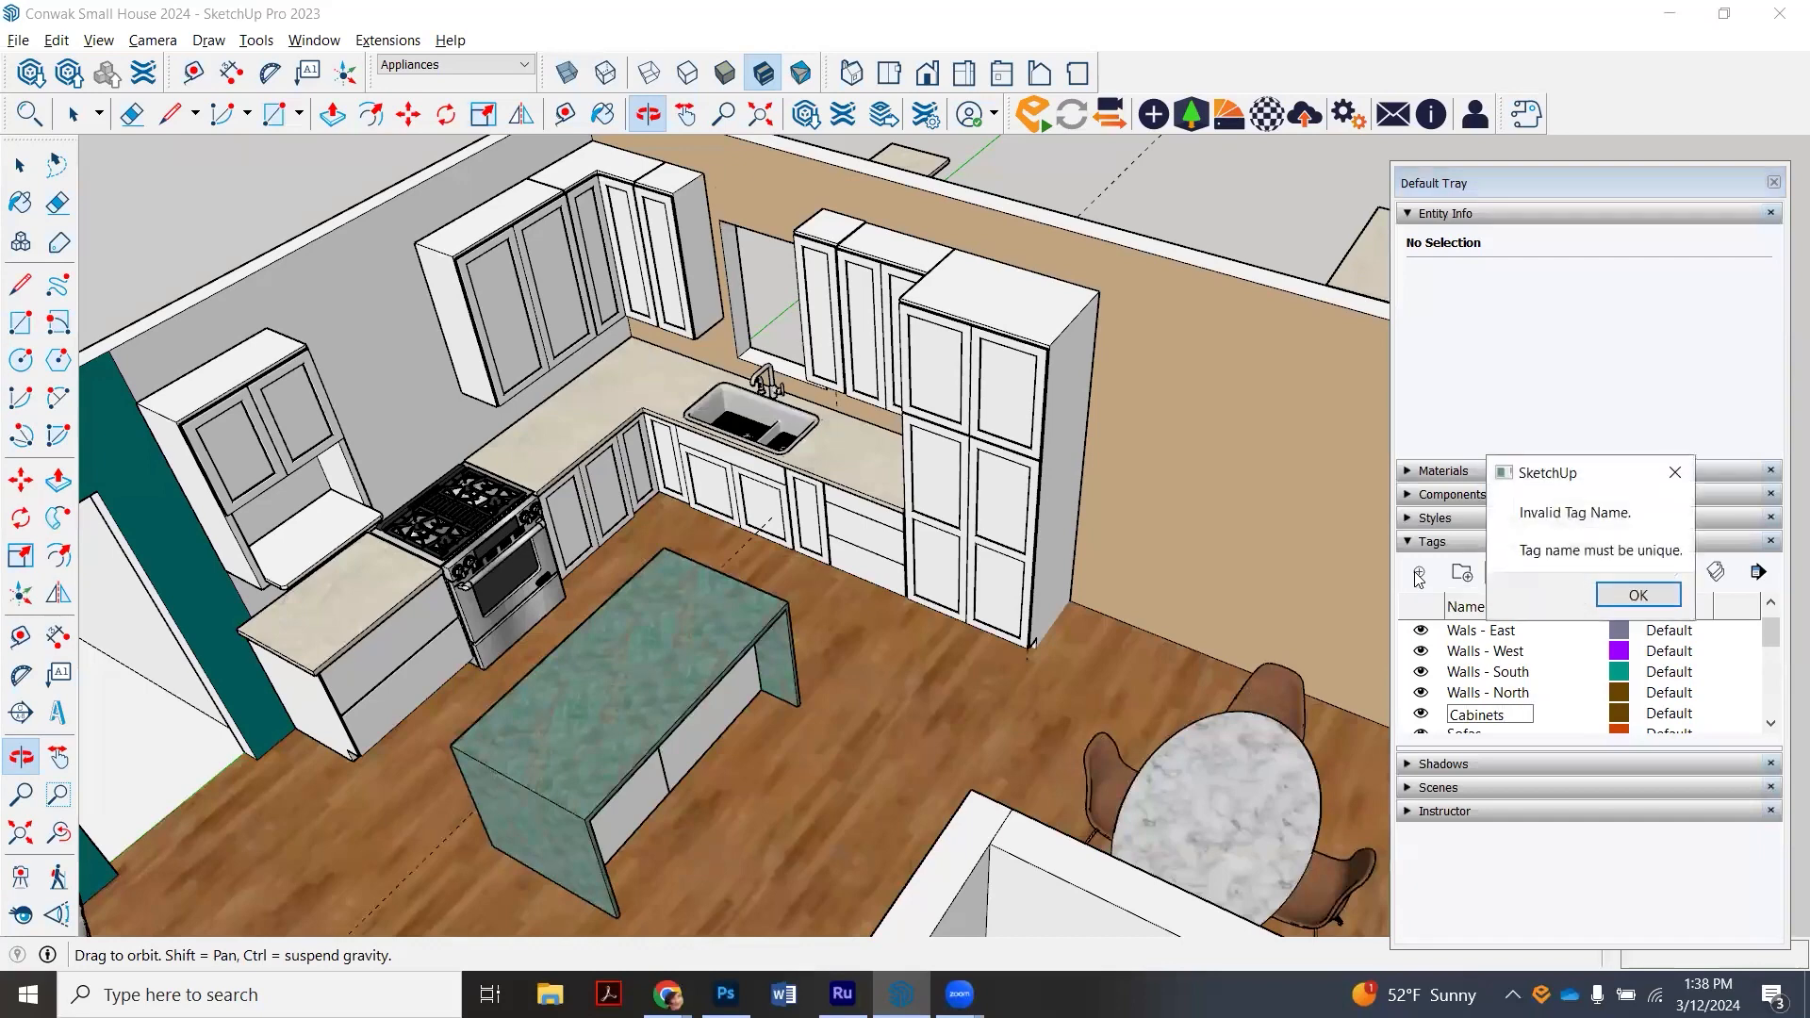
left_click(1638, 595)
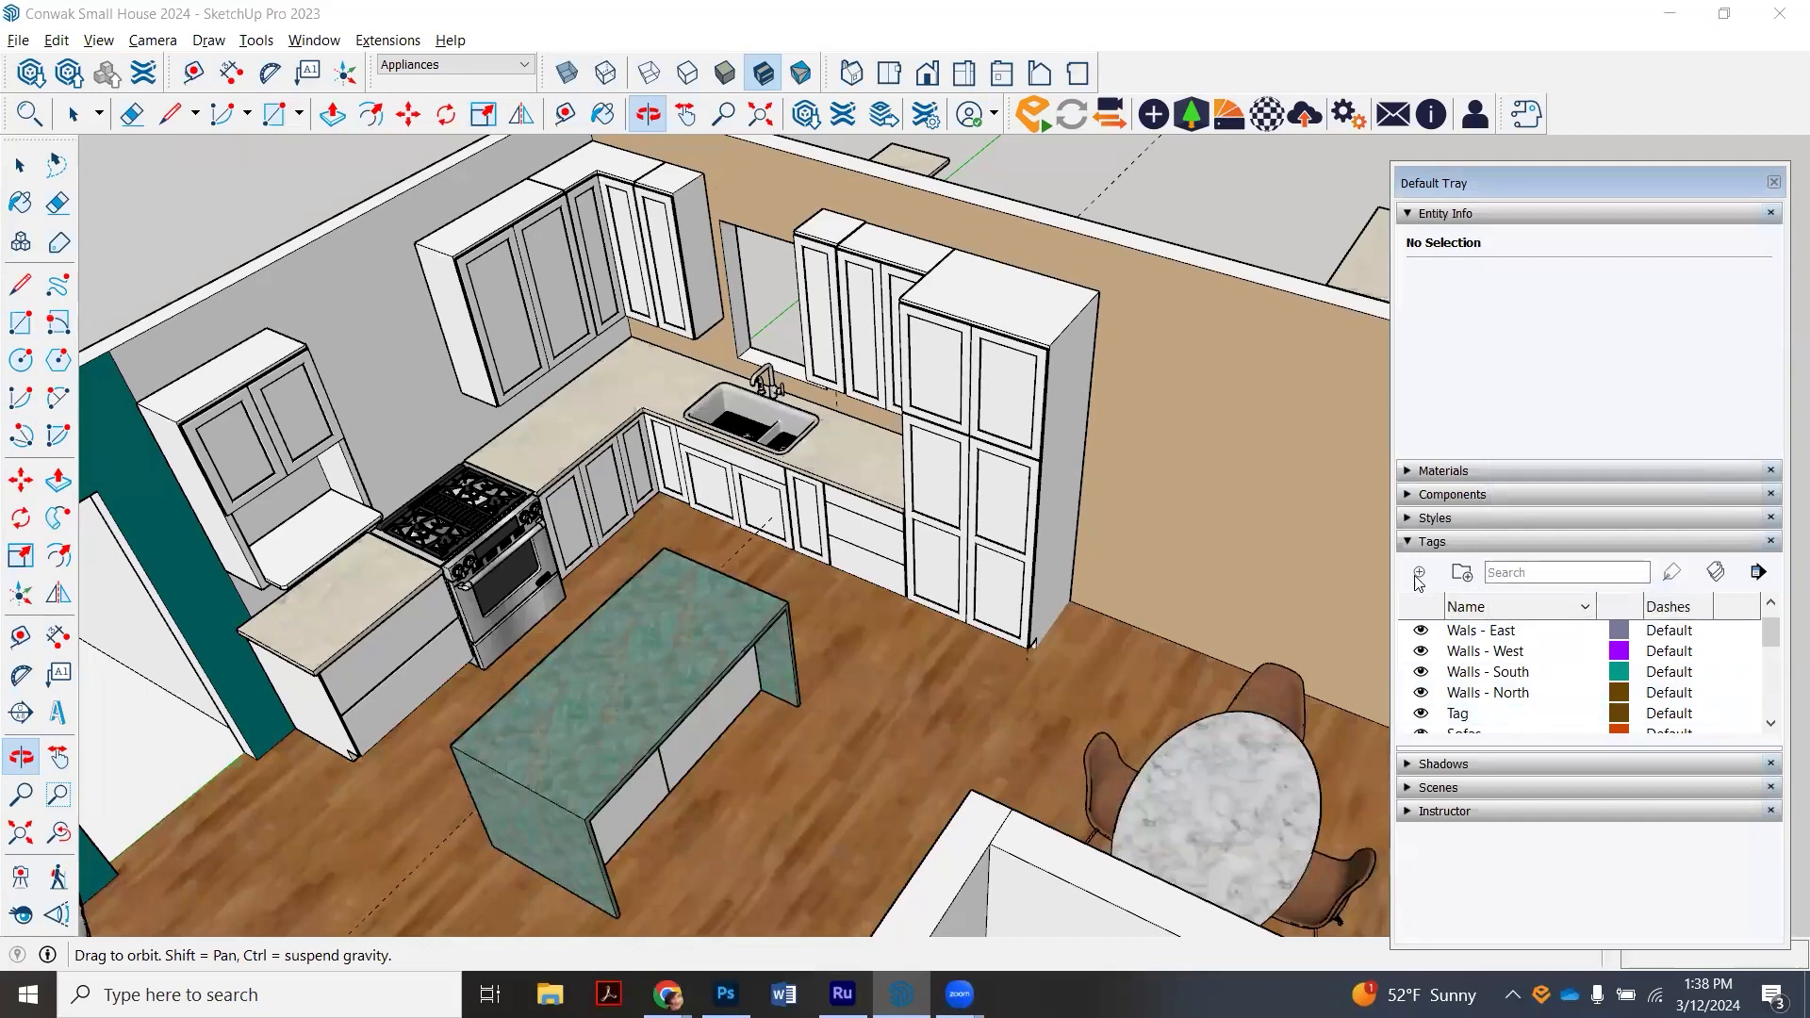
- Look up the CABINETS tag in the tag list and check the tag of the wall cabinets and tall pantry by selecting them
scroll(1476, 677, "up", 1)
scroll(1492, 679, "down", 6)
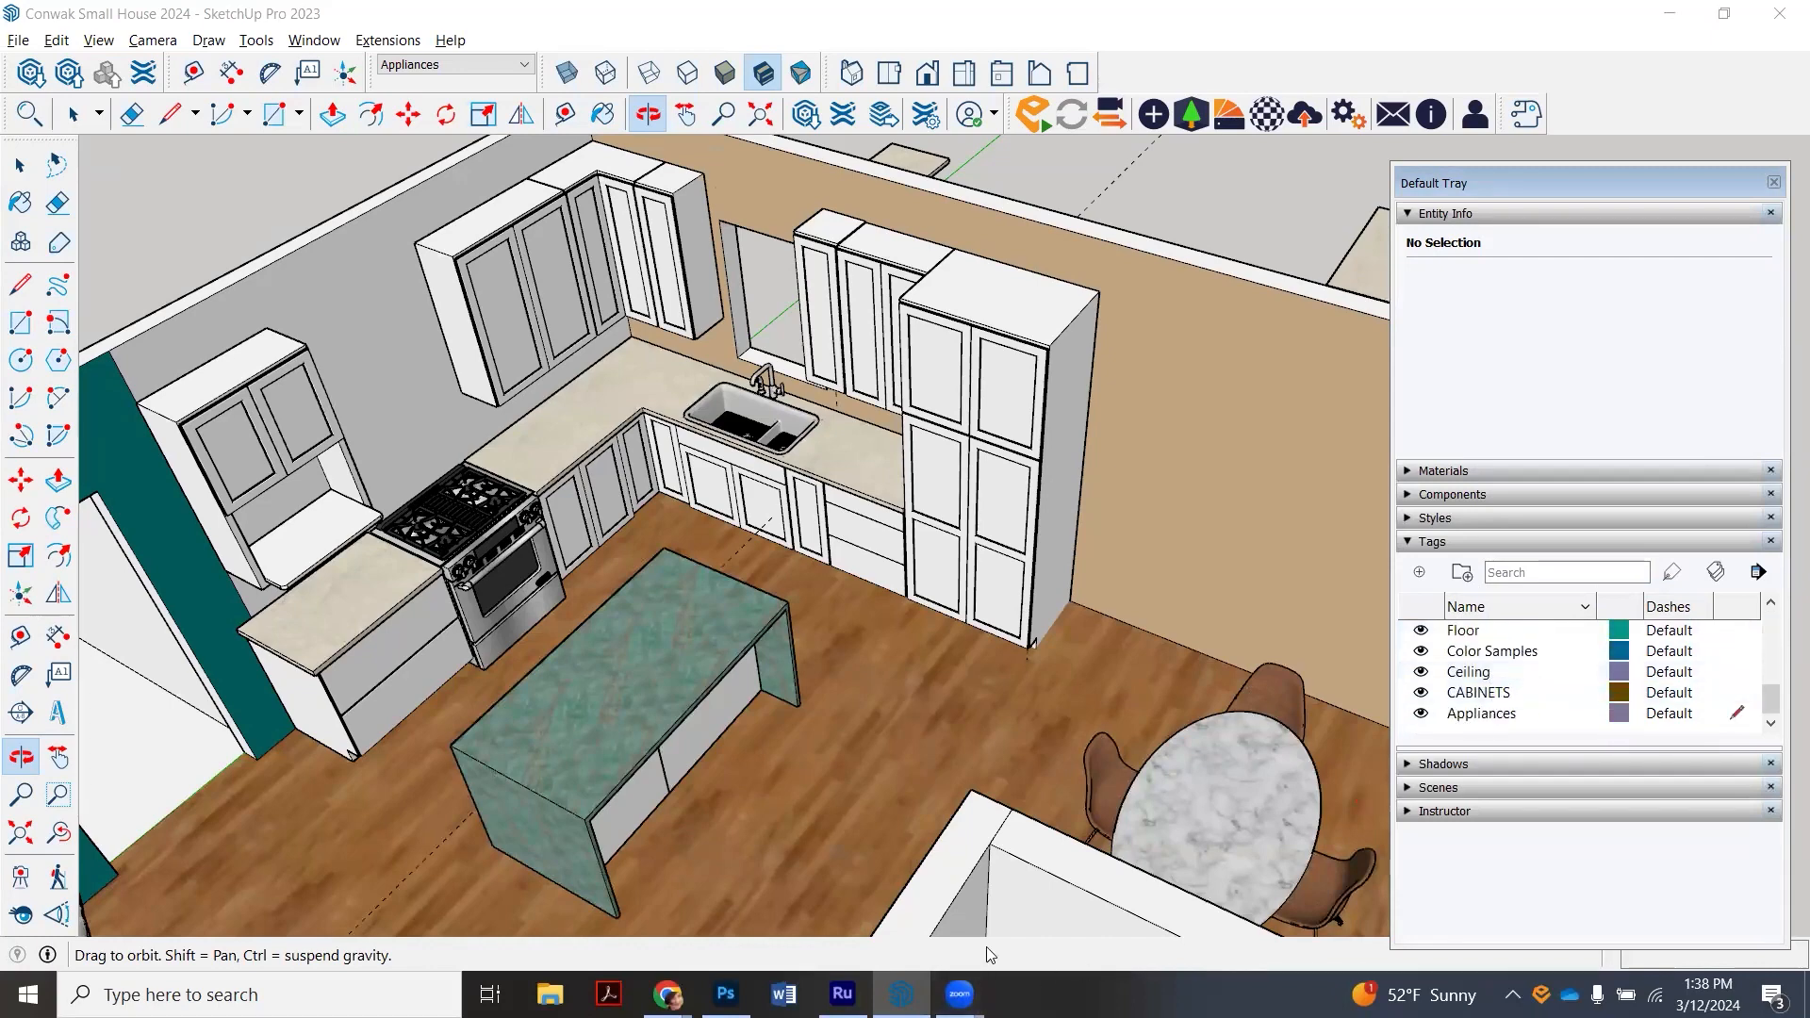
left_click(73, 113)
left_click(235, 423)
left_click(544, 274, "ctrl")
left_click(604, 193, "ctrl")
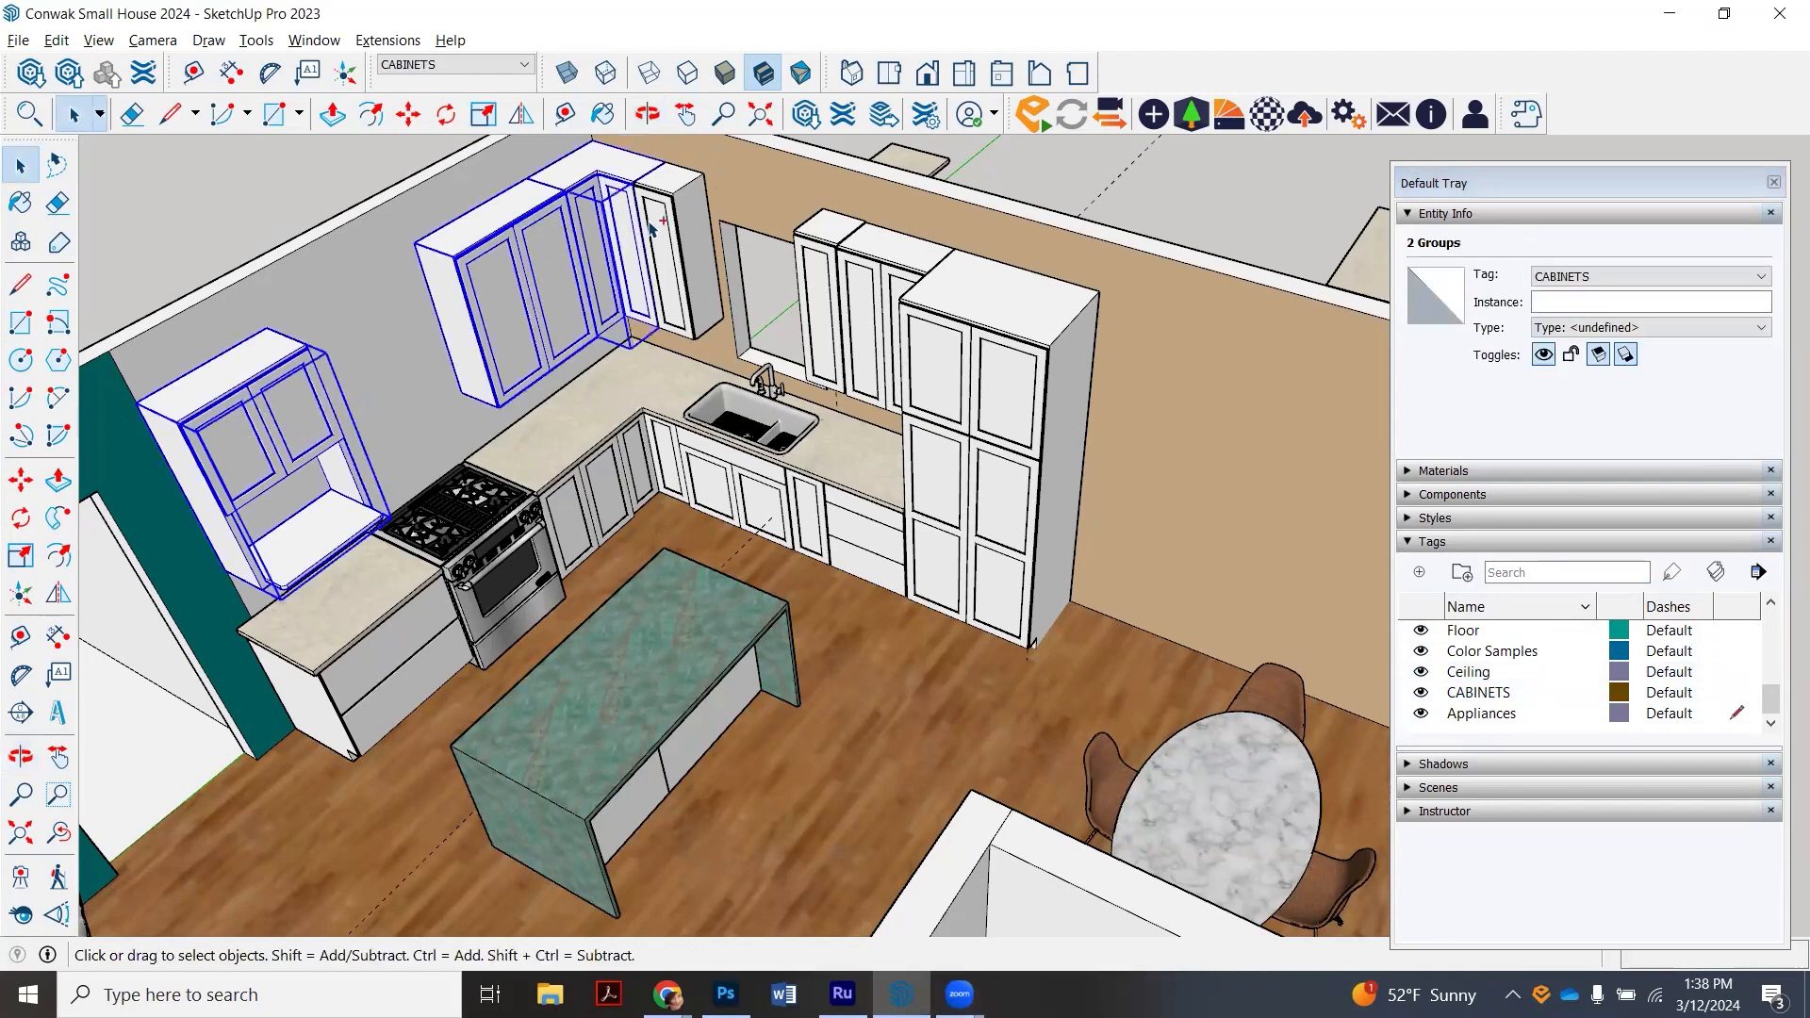
left_click(846, 287, "ctrl")
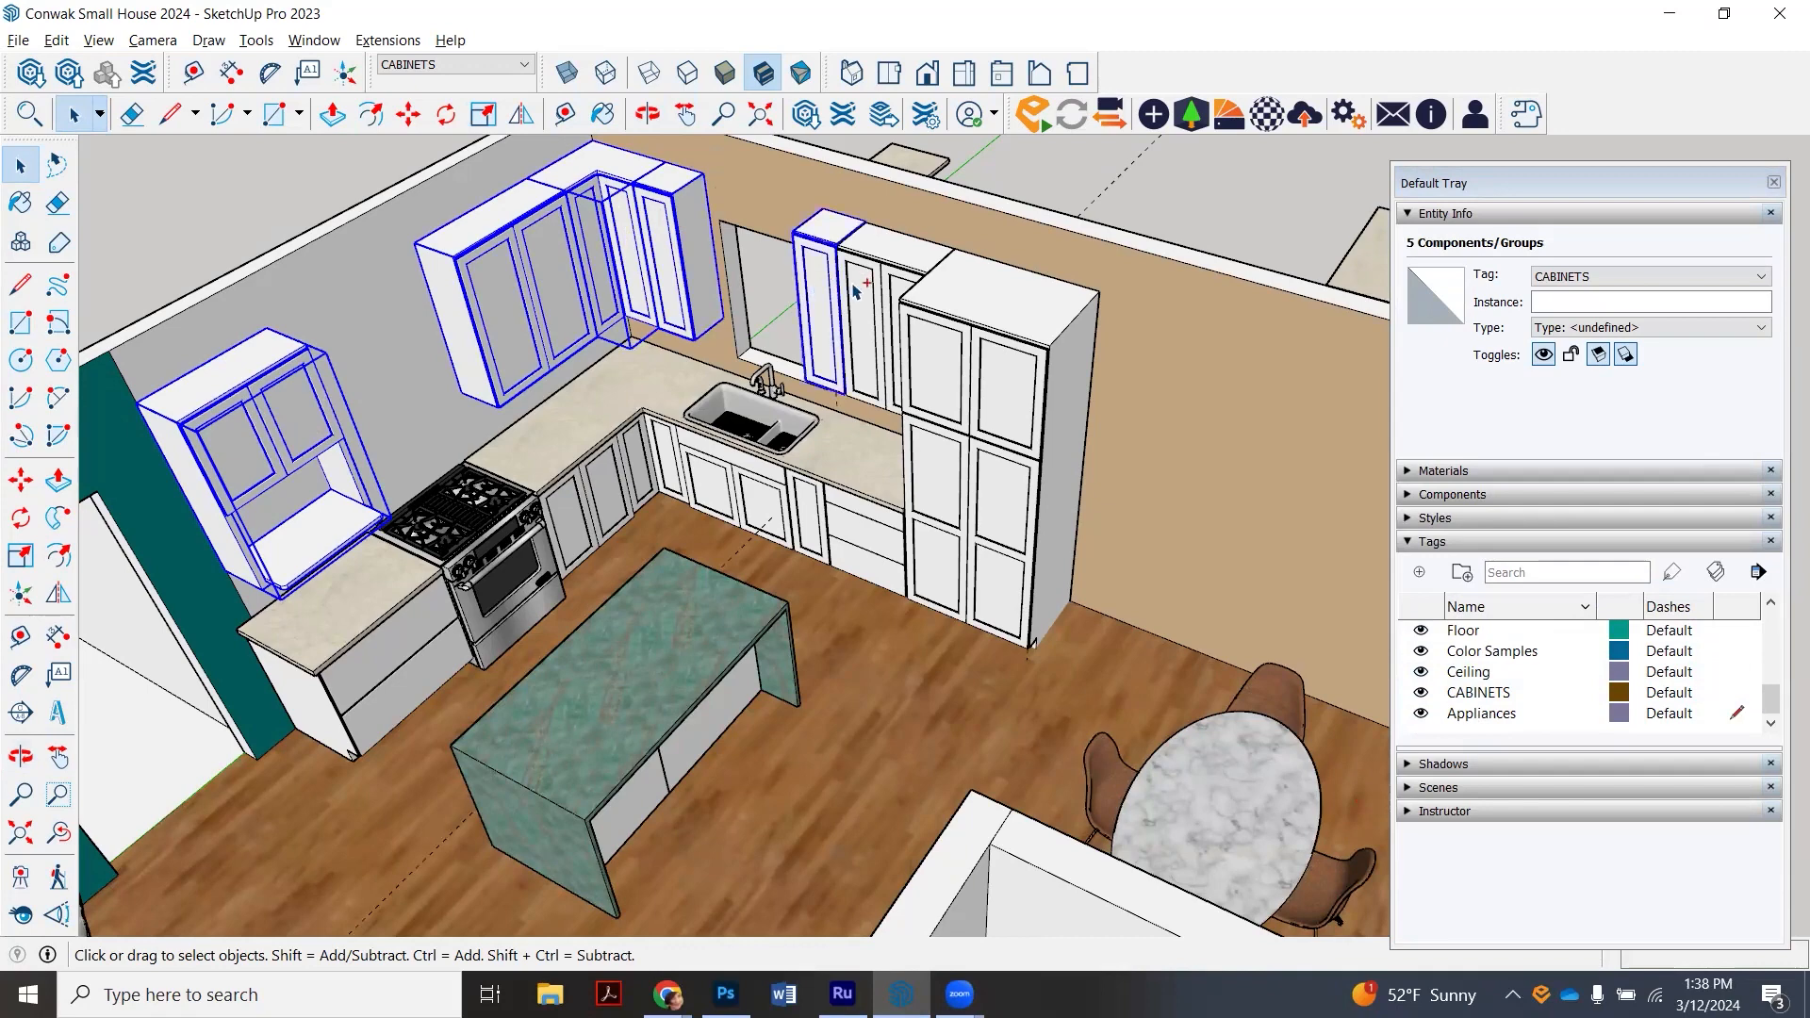
left_click(995, 381, "ctrl")
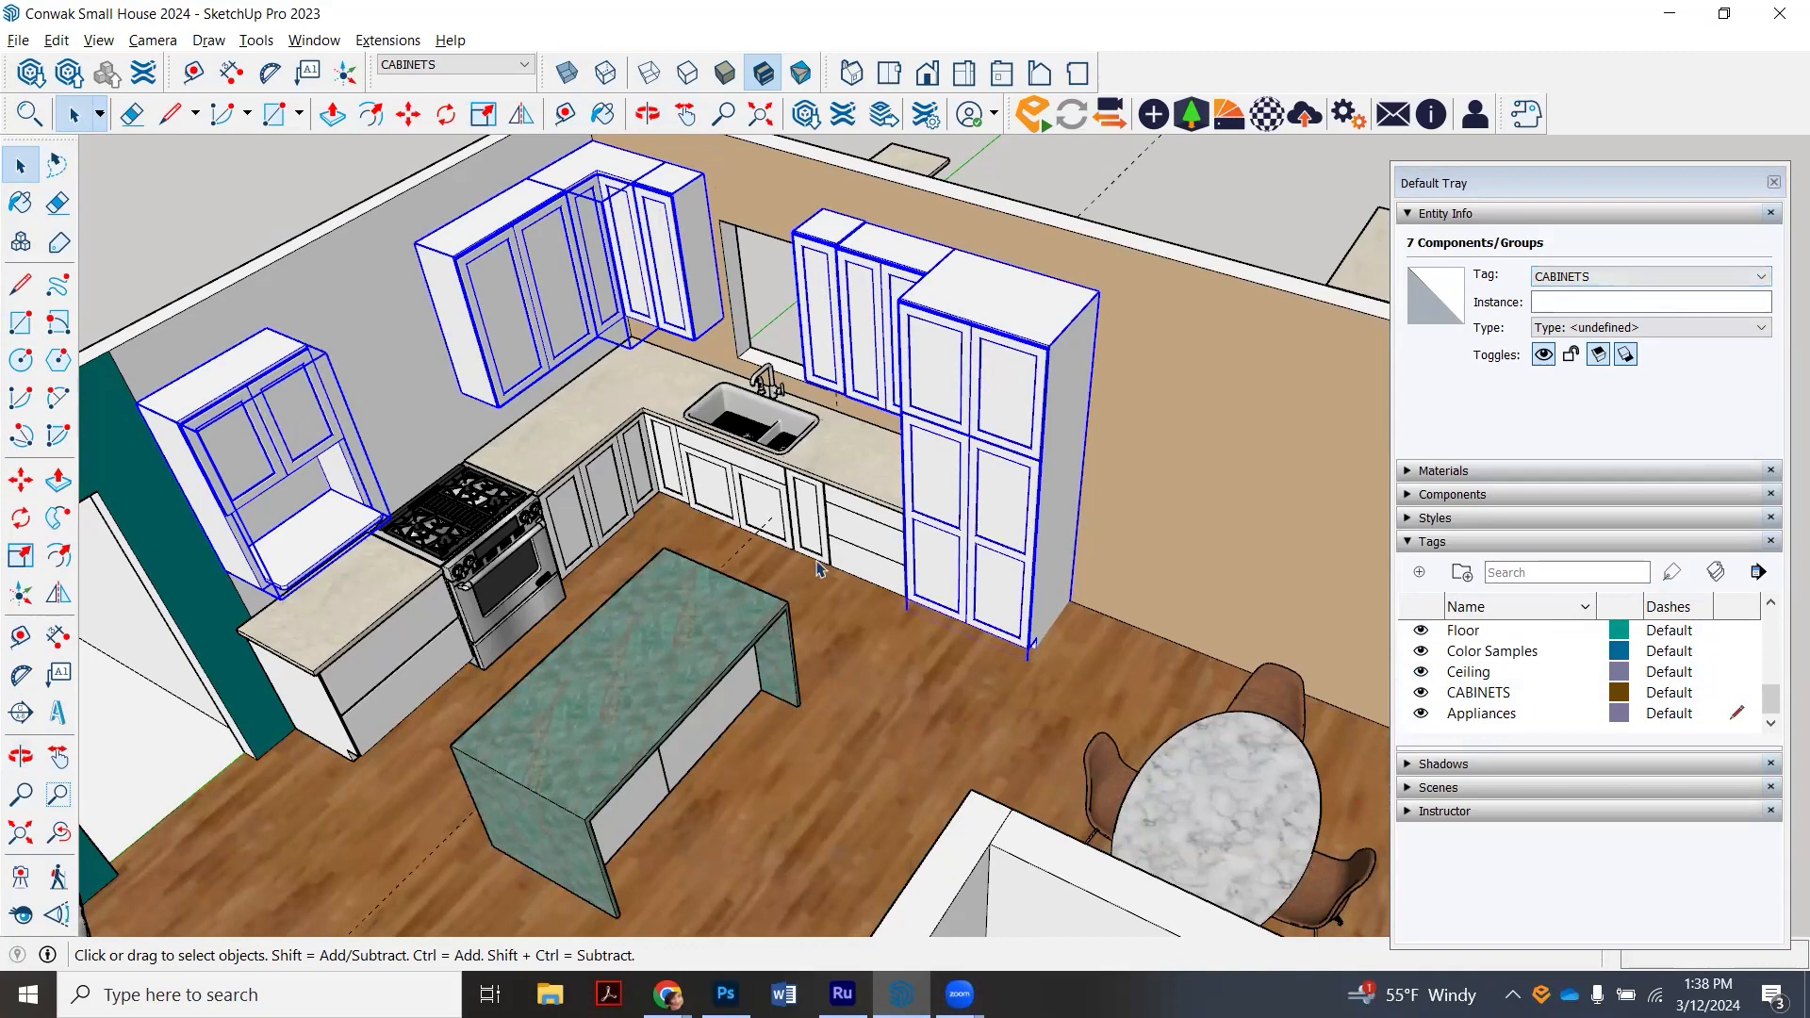
- Select the base cabinets along both kitchen walls to check which tag they carry
left_click(851, 553)
left_click(786, 520, "ctrl")
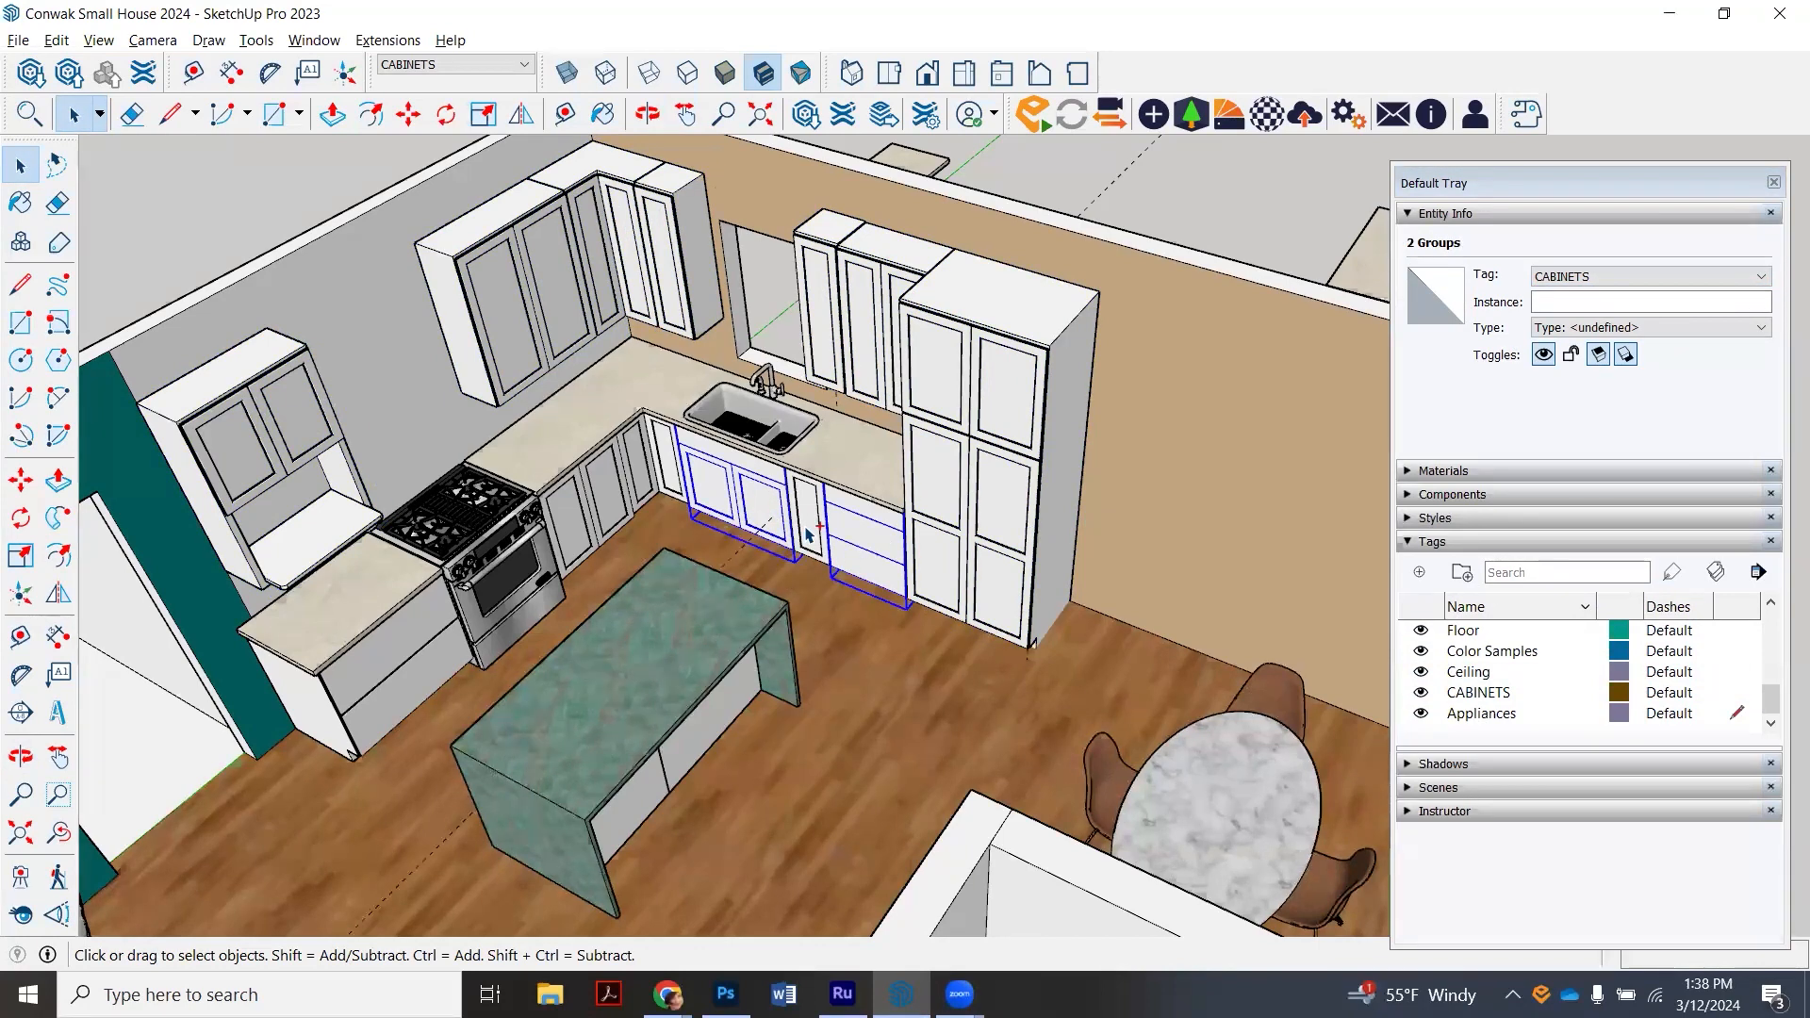
left_click(624, 490, "ctrl")
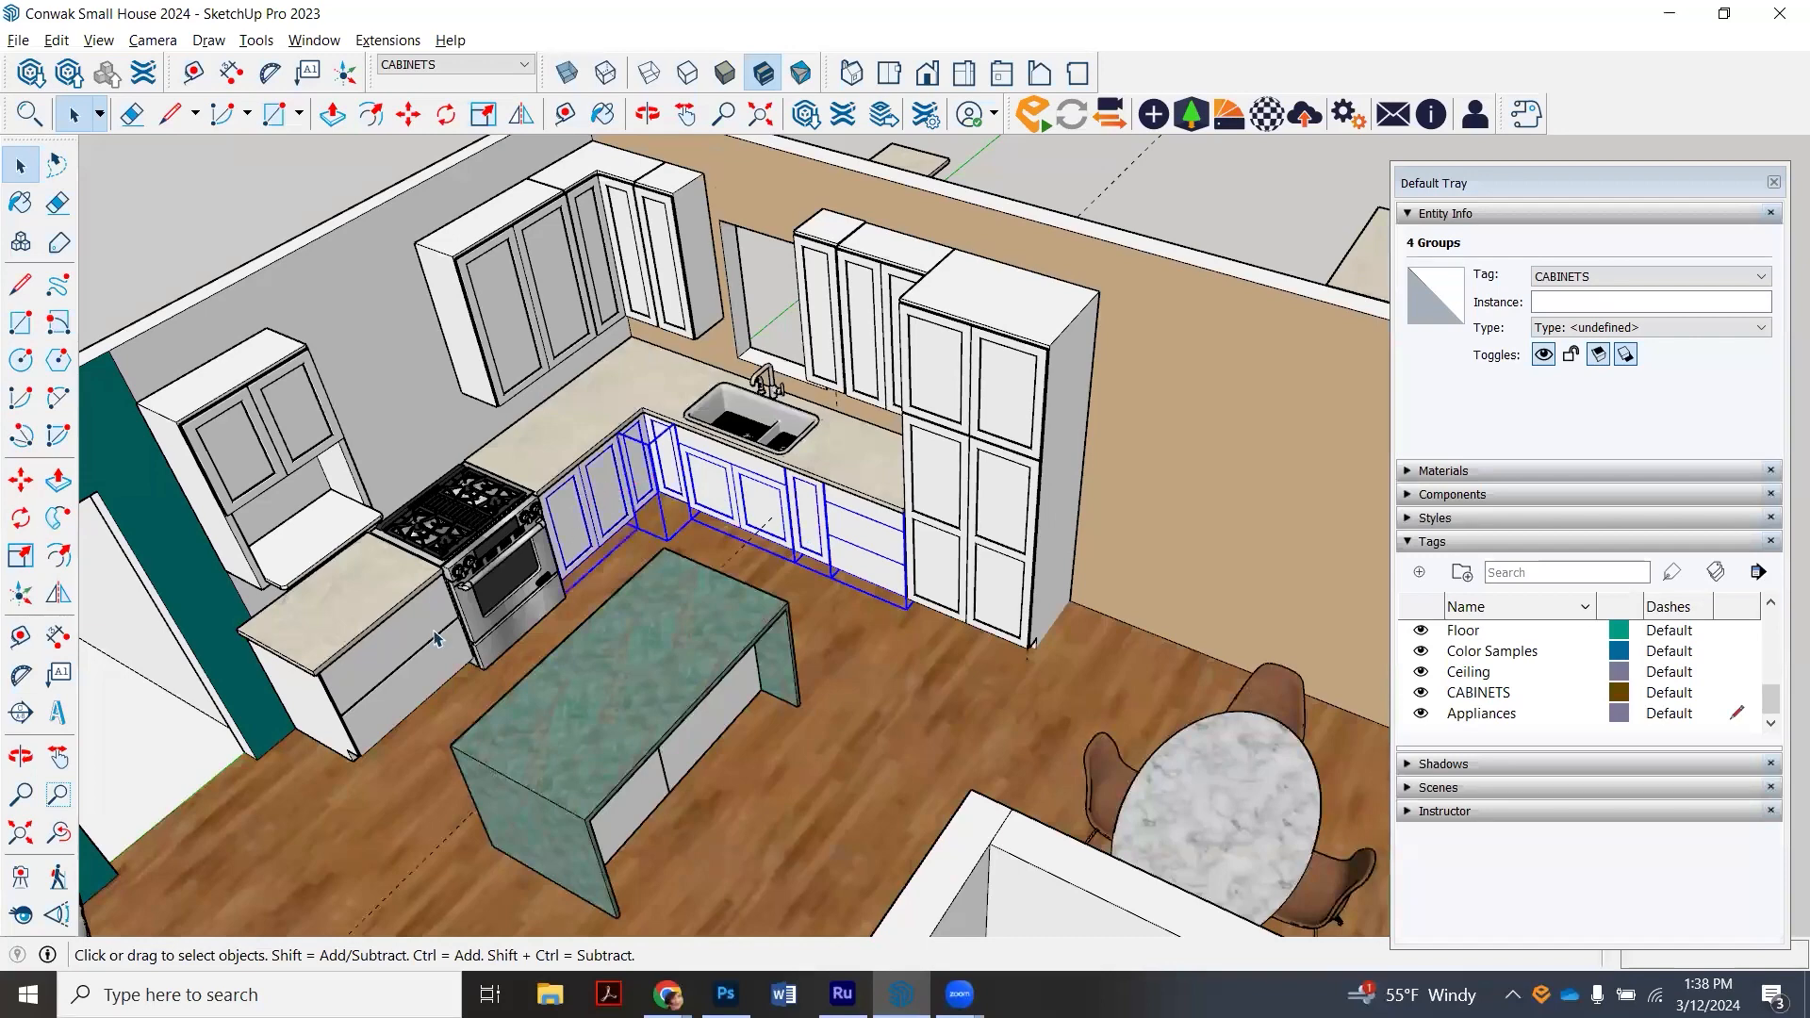
left_click(404, 657, "ctrl")
- Select the double-door wall cabinet beside the corner, view its available tag options, and leave without changing the tag
left_click(255, 239)
left_click(550, 326)
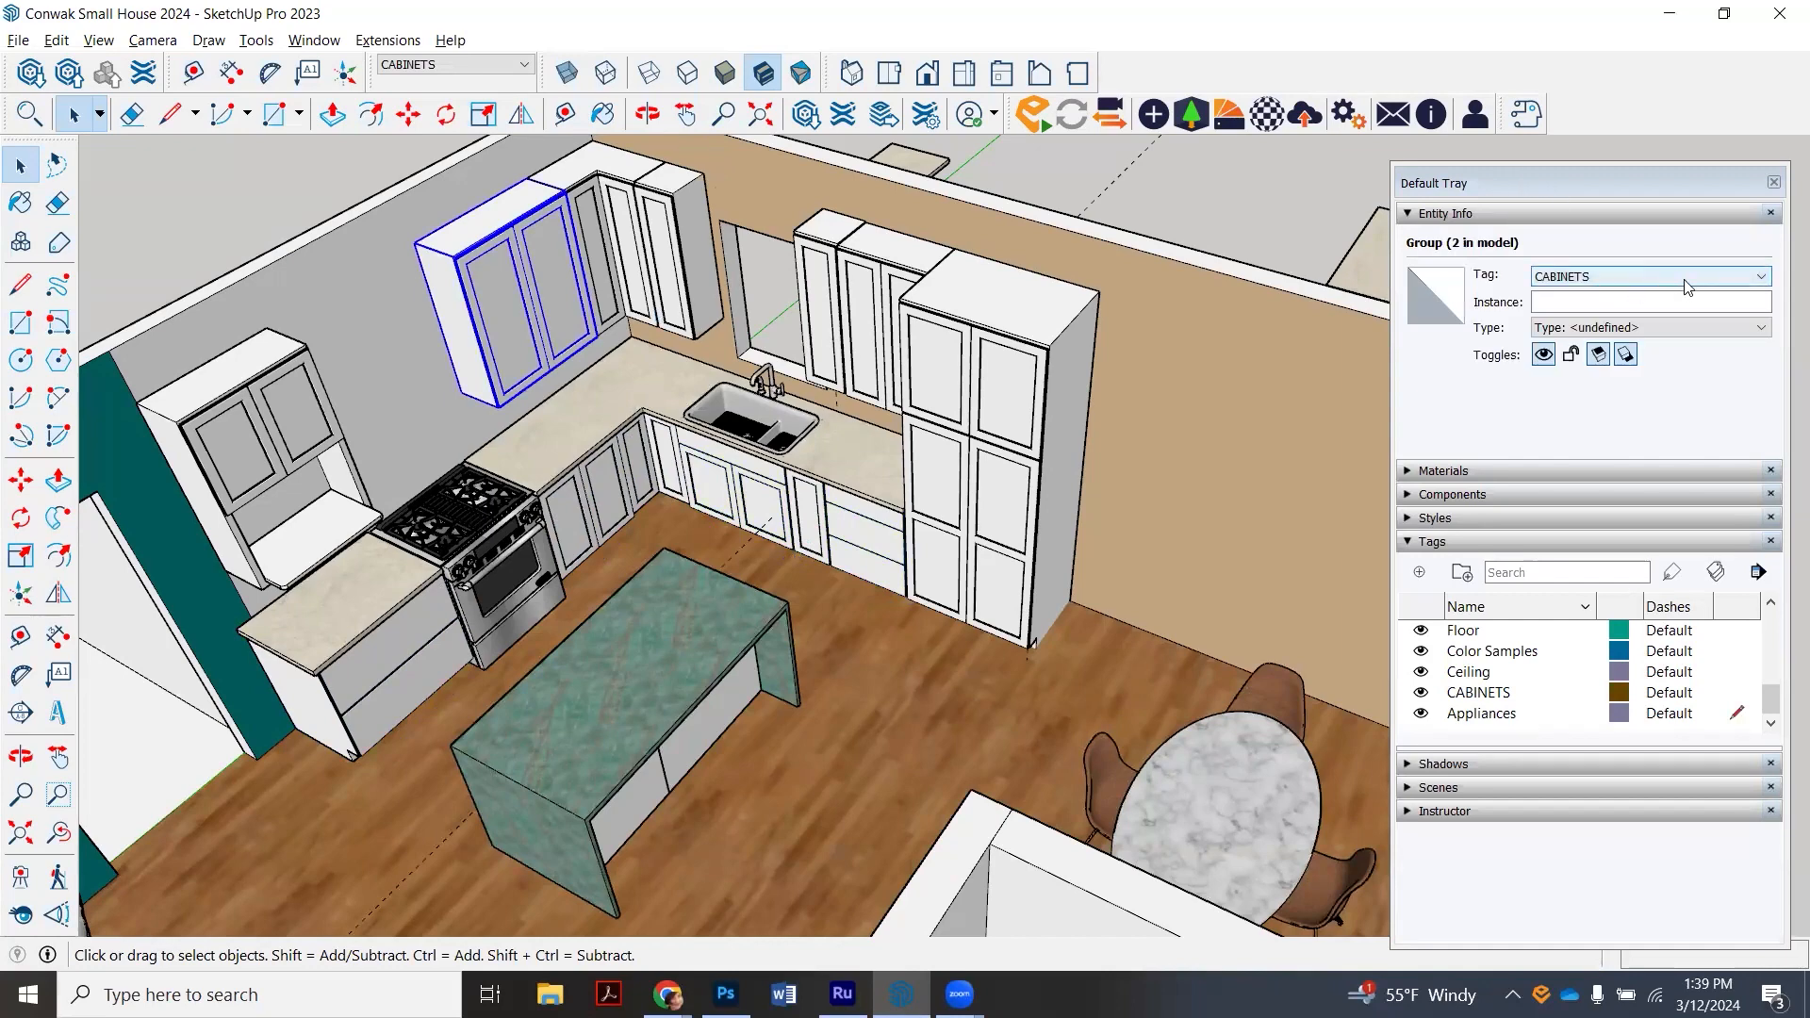
left_click(1686, 280)
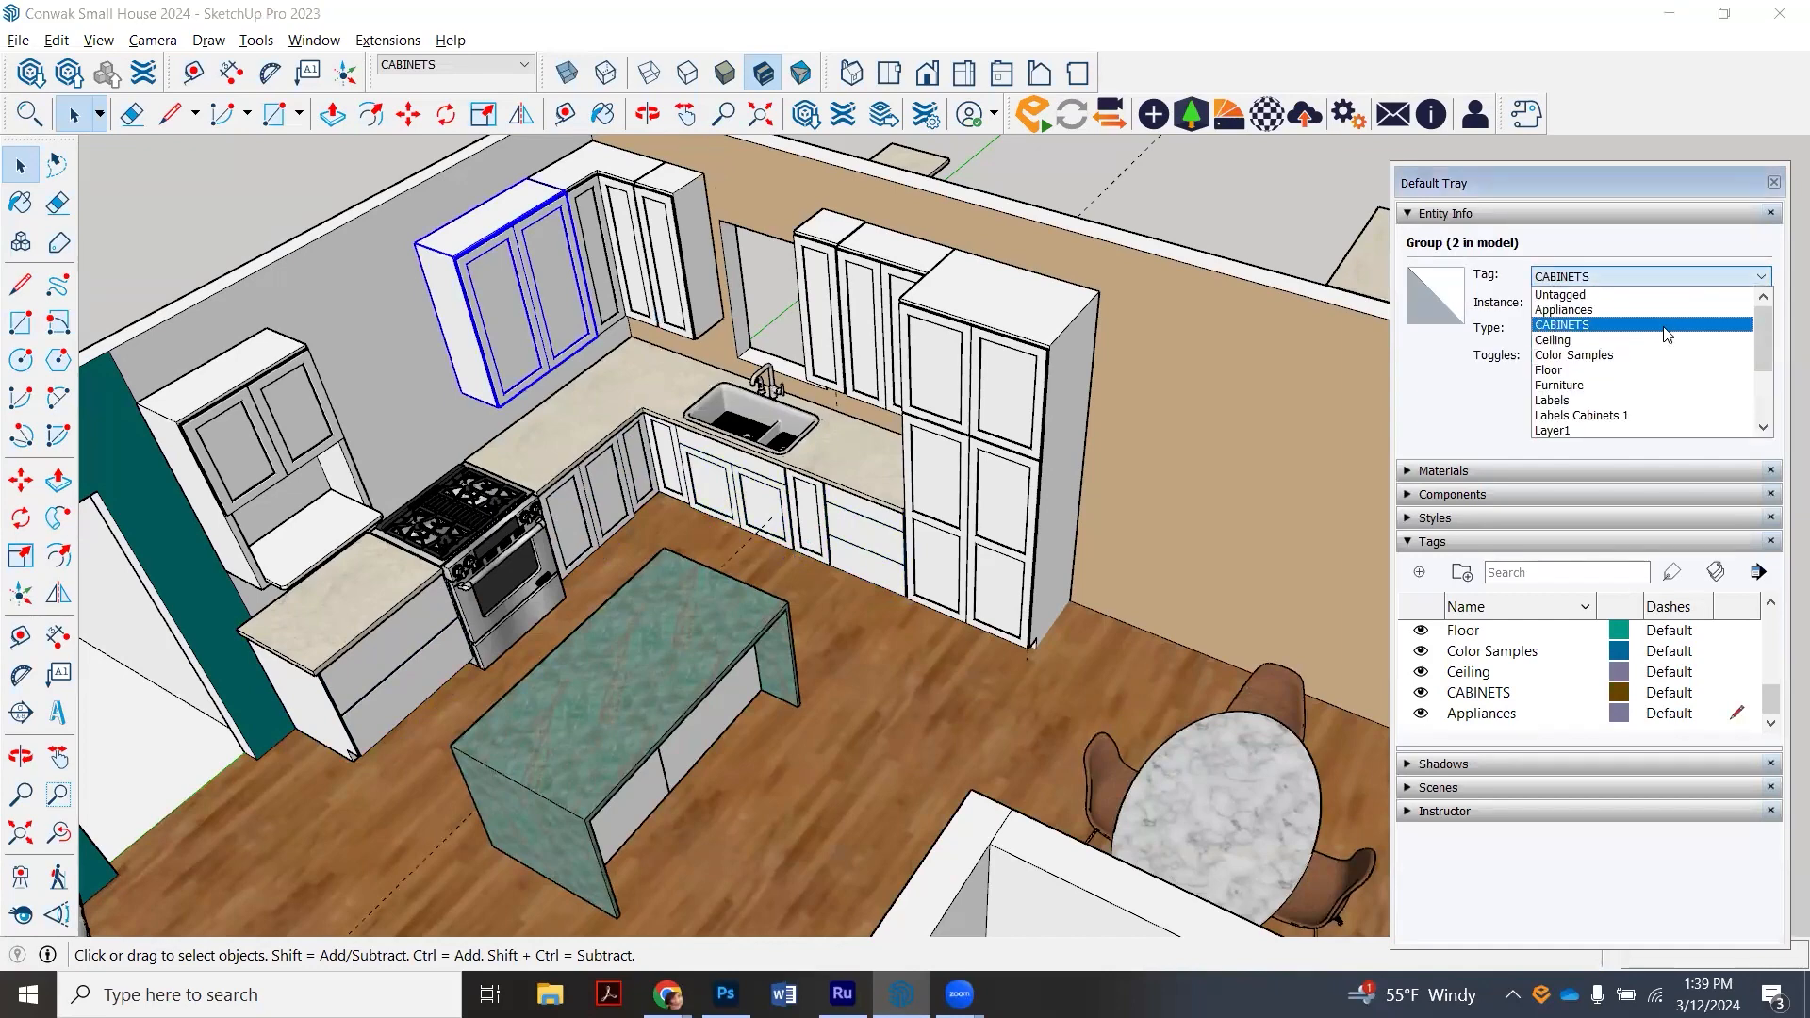
left_click(1186, 211)
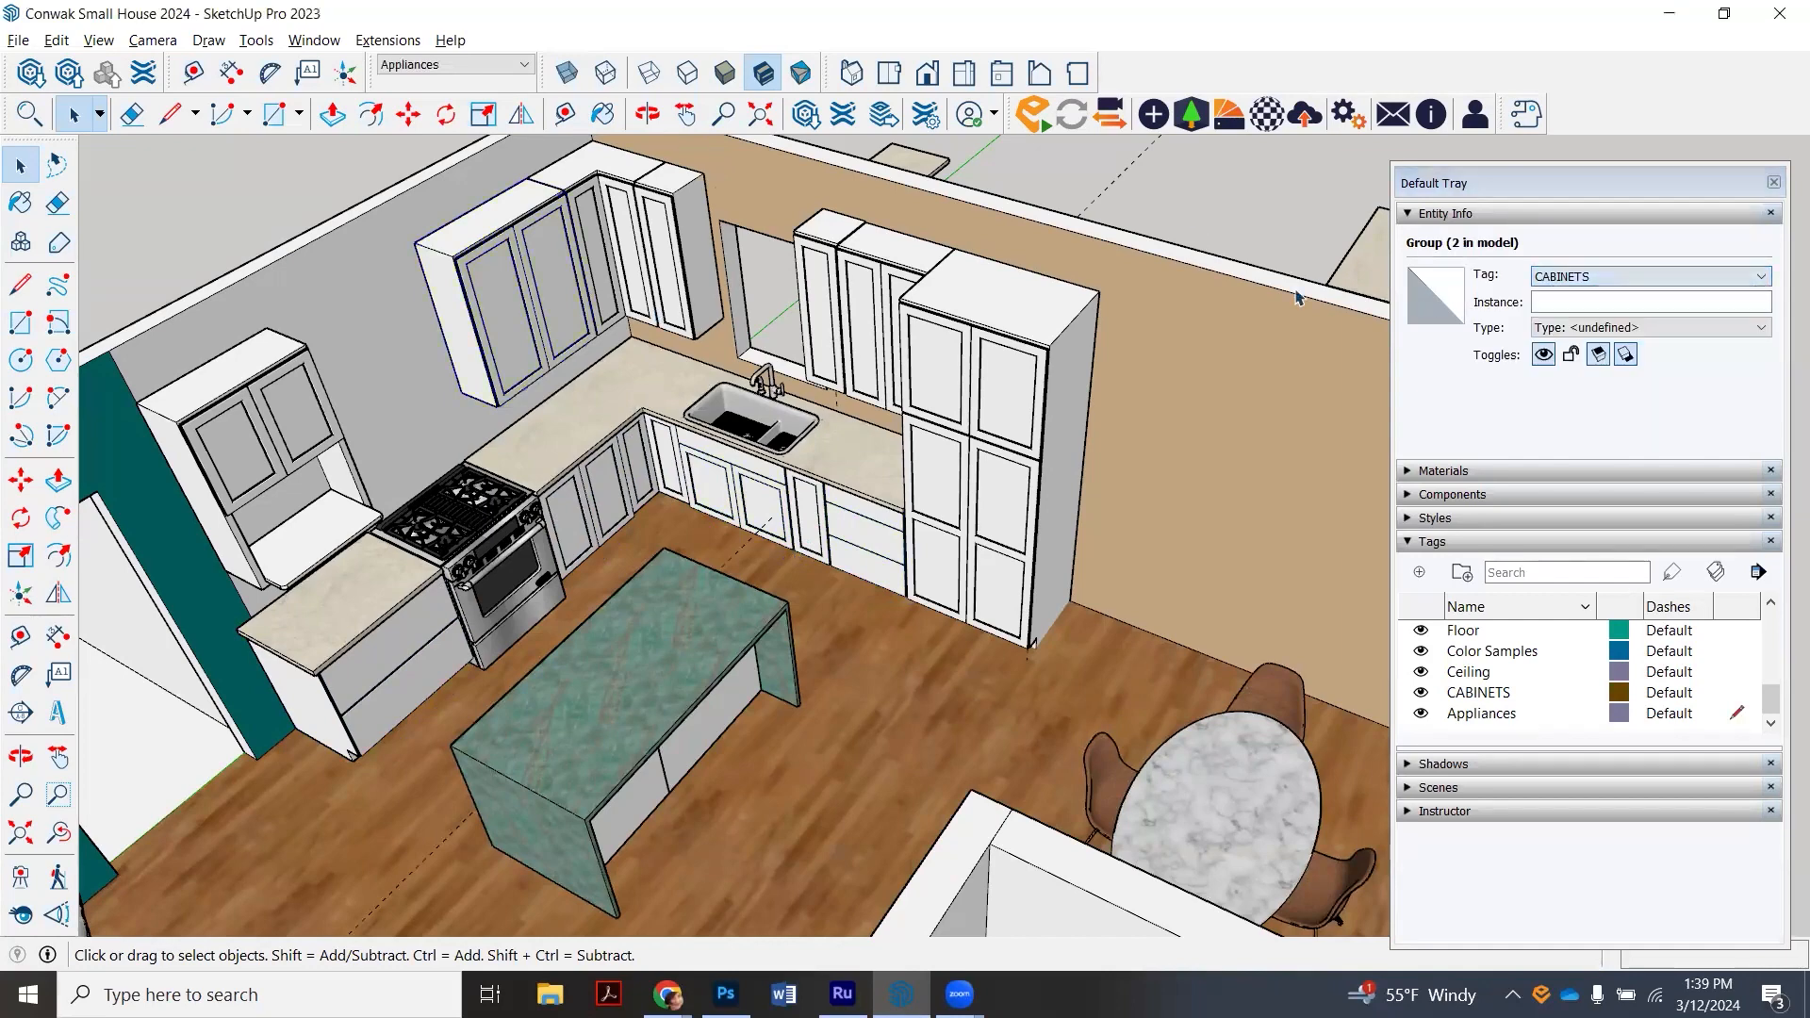
- Hide the CABINETS tag and assign the two countertops along the walls and the range to it
left_click(1421, 693)
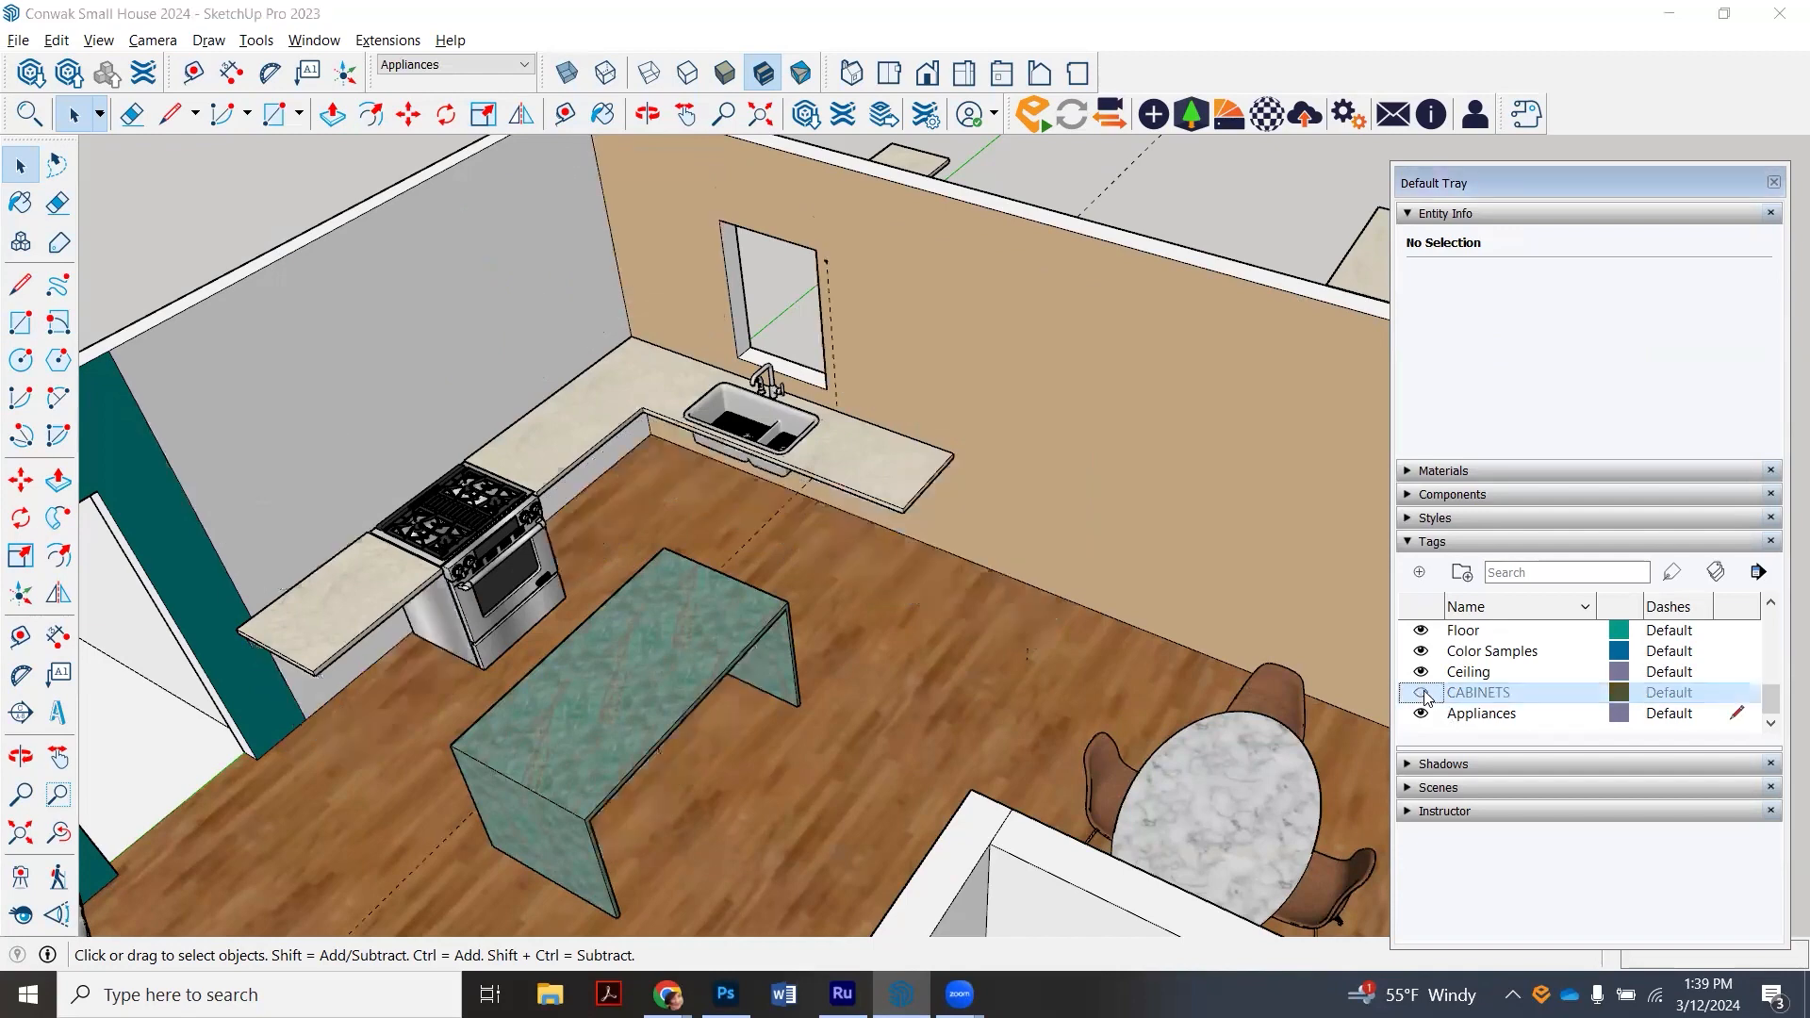
left_click(585, 443)
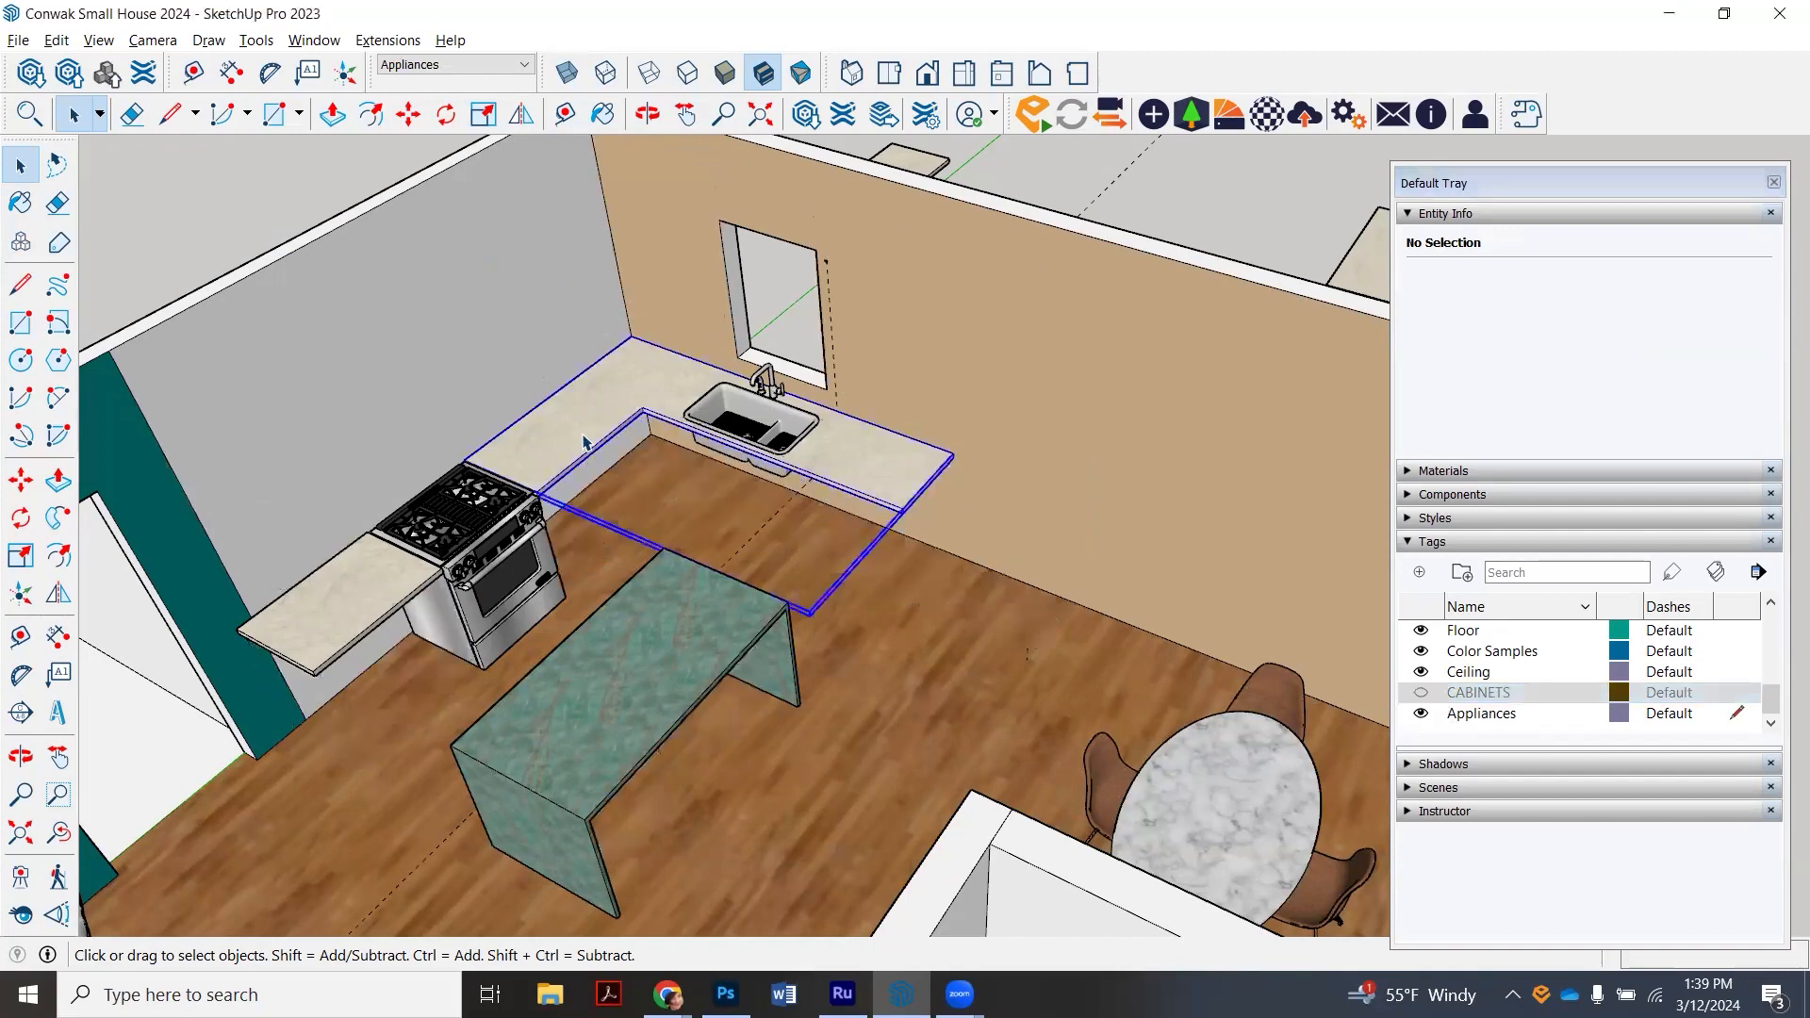
left_click(392, 577, "ctrl")
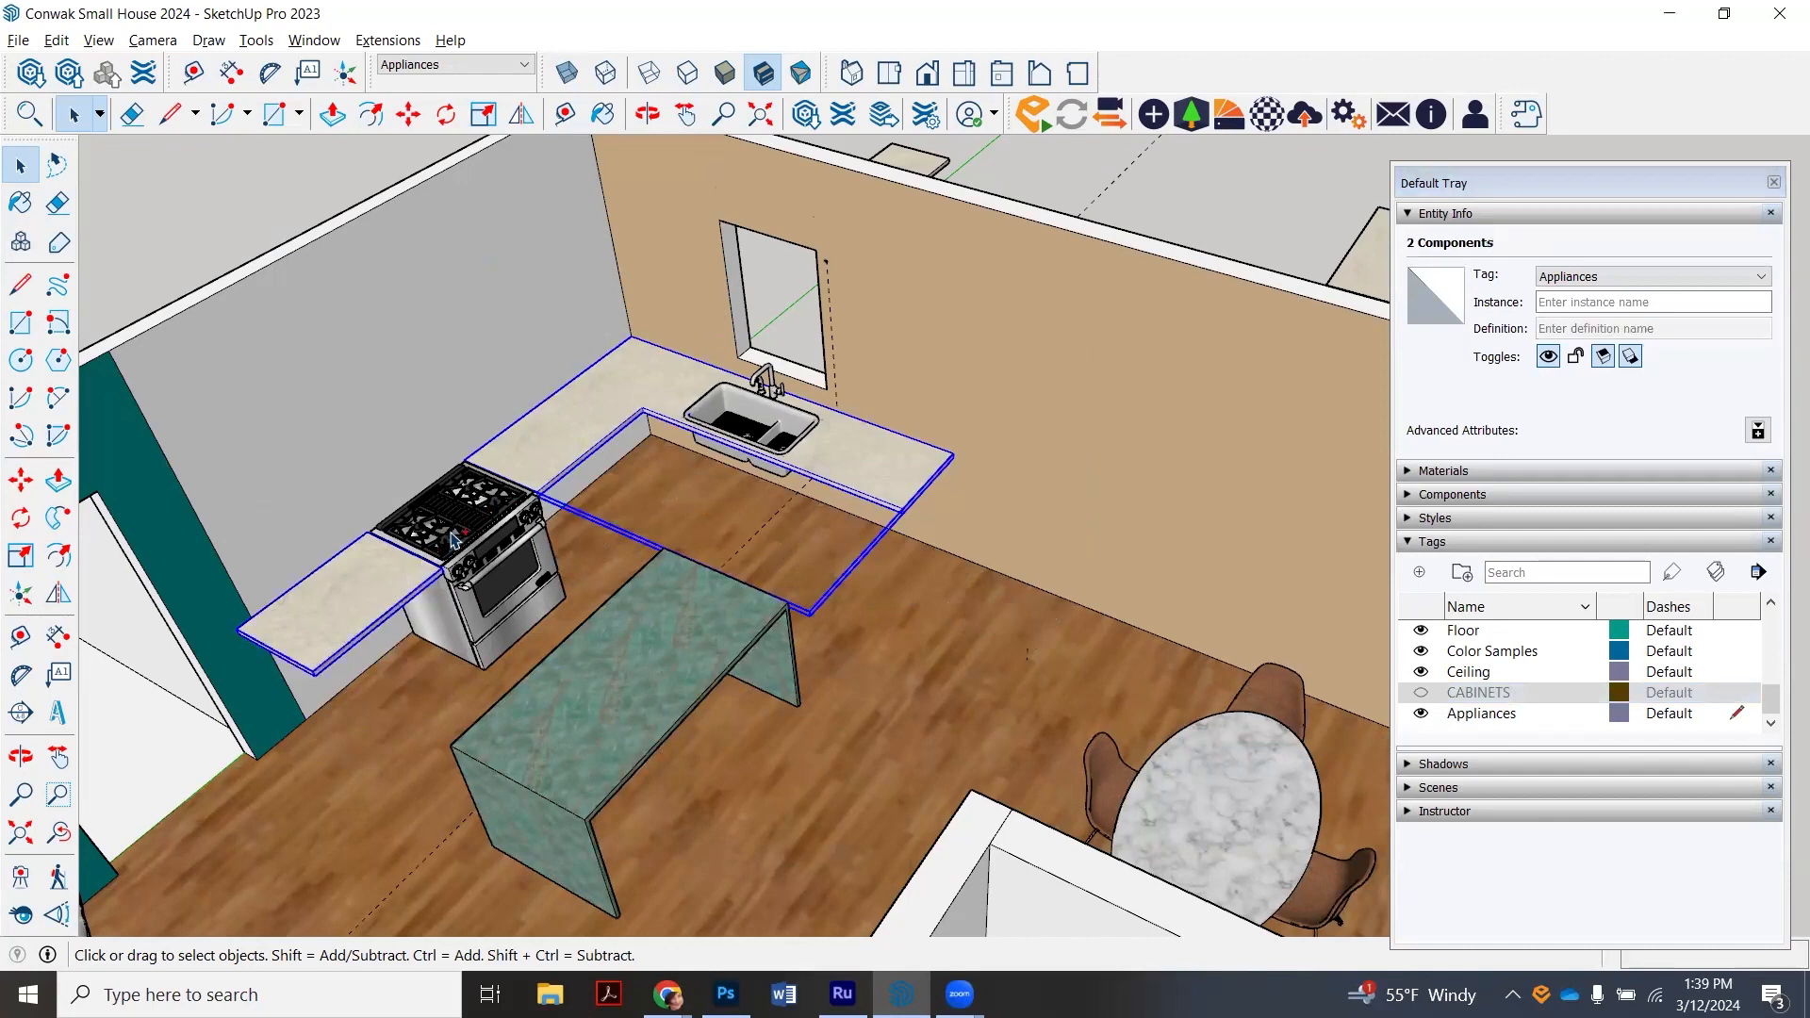
left_click(457, 534, "ctrl")
left_click(1635, 276)
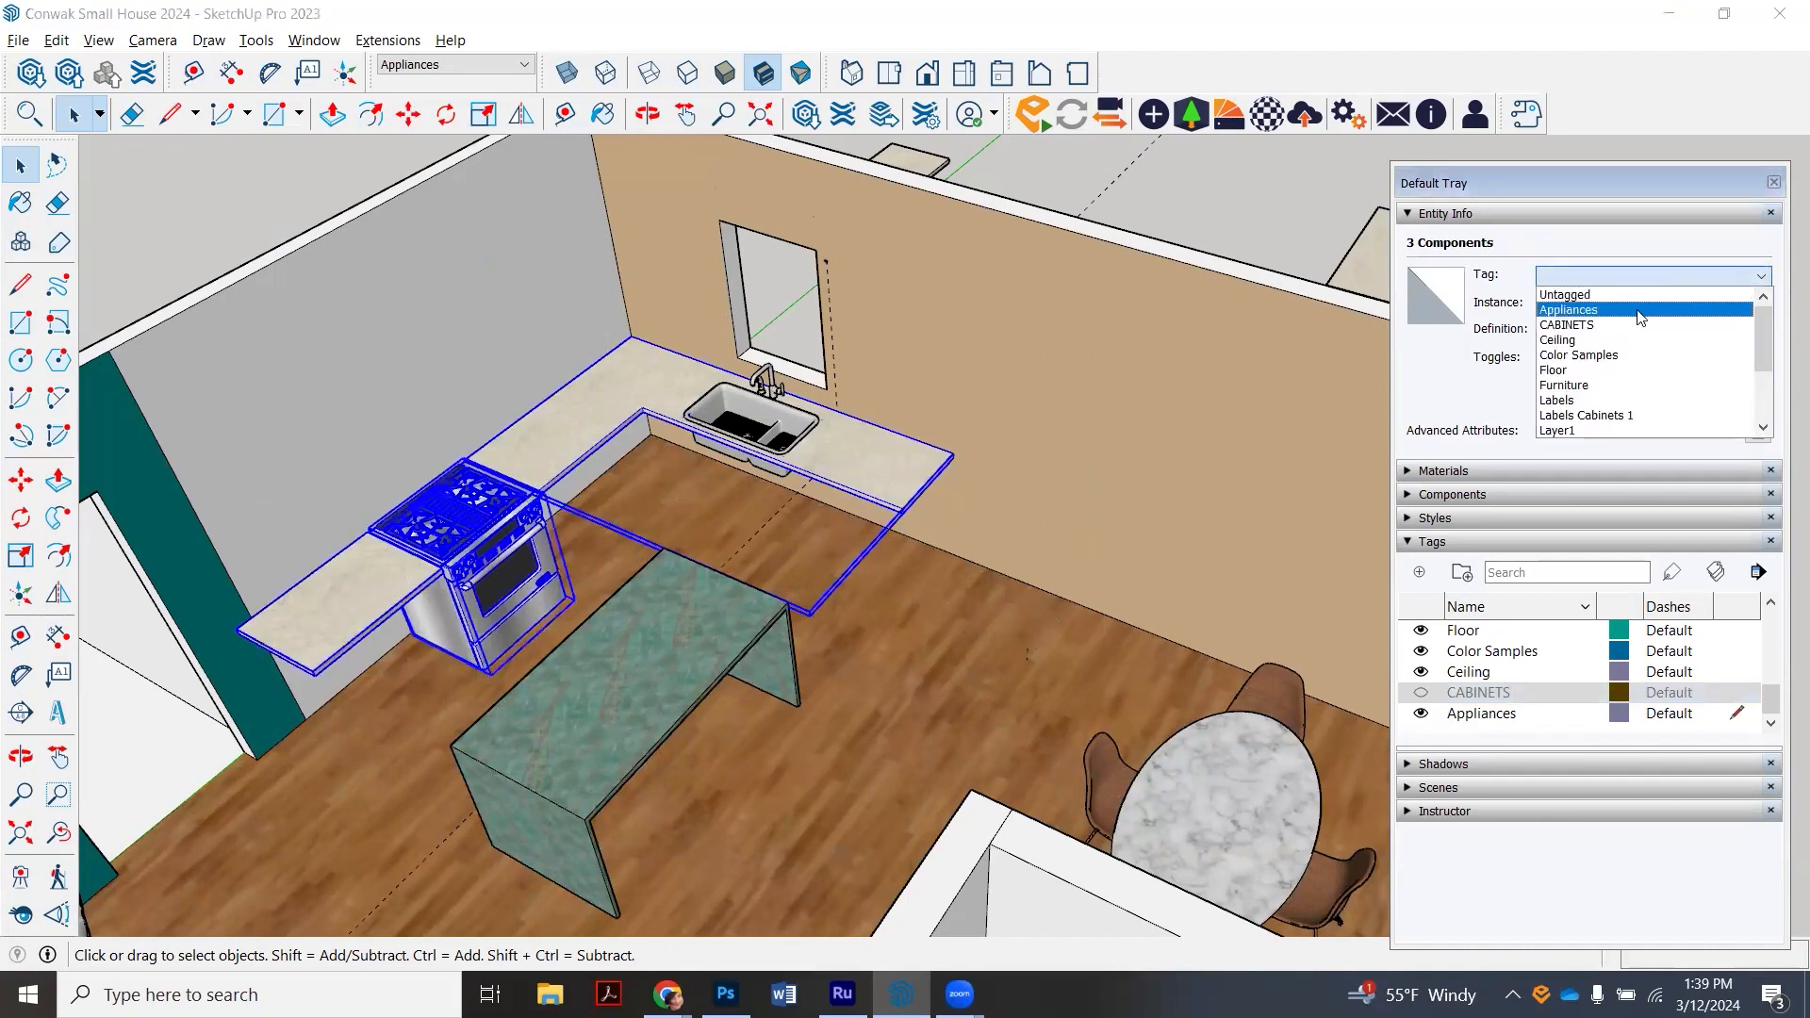
left_click(1639, 327)
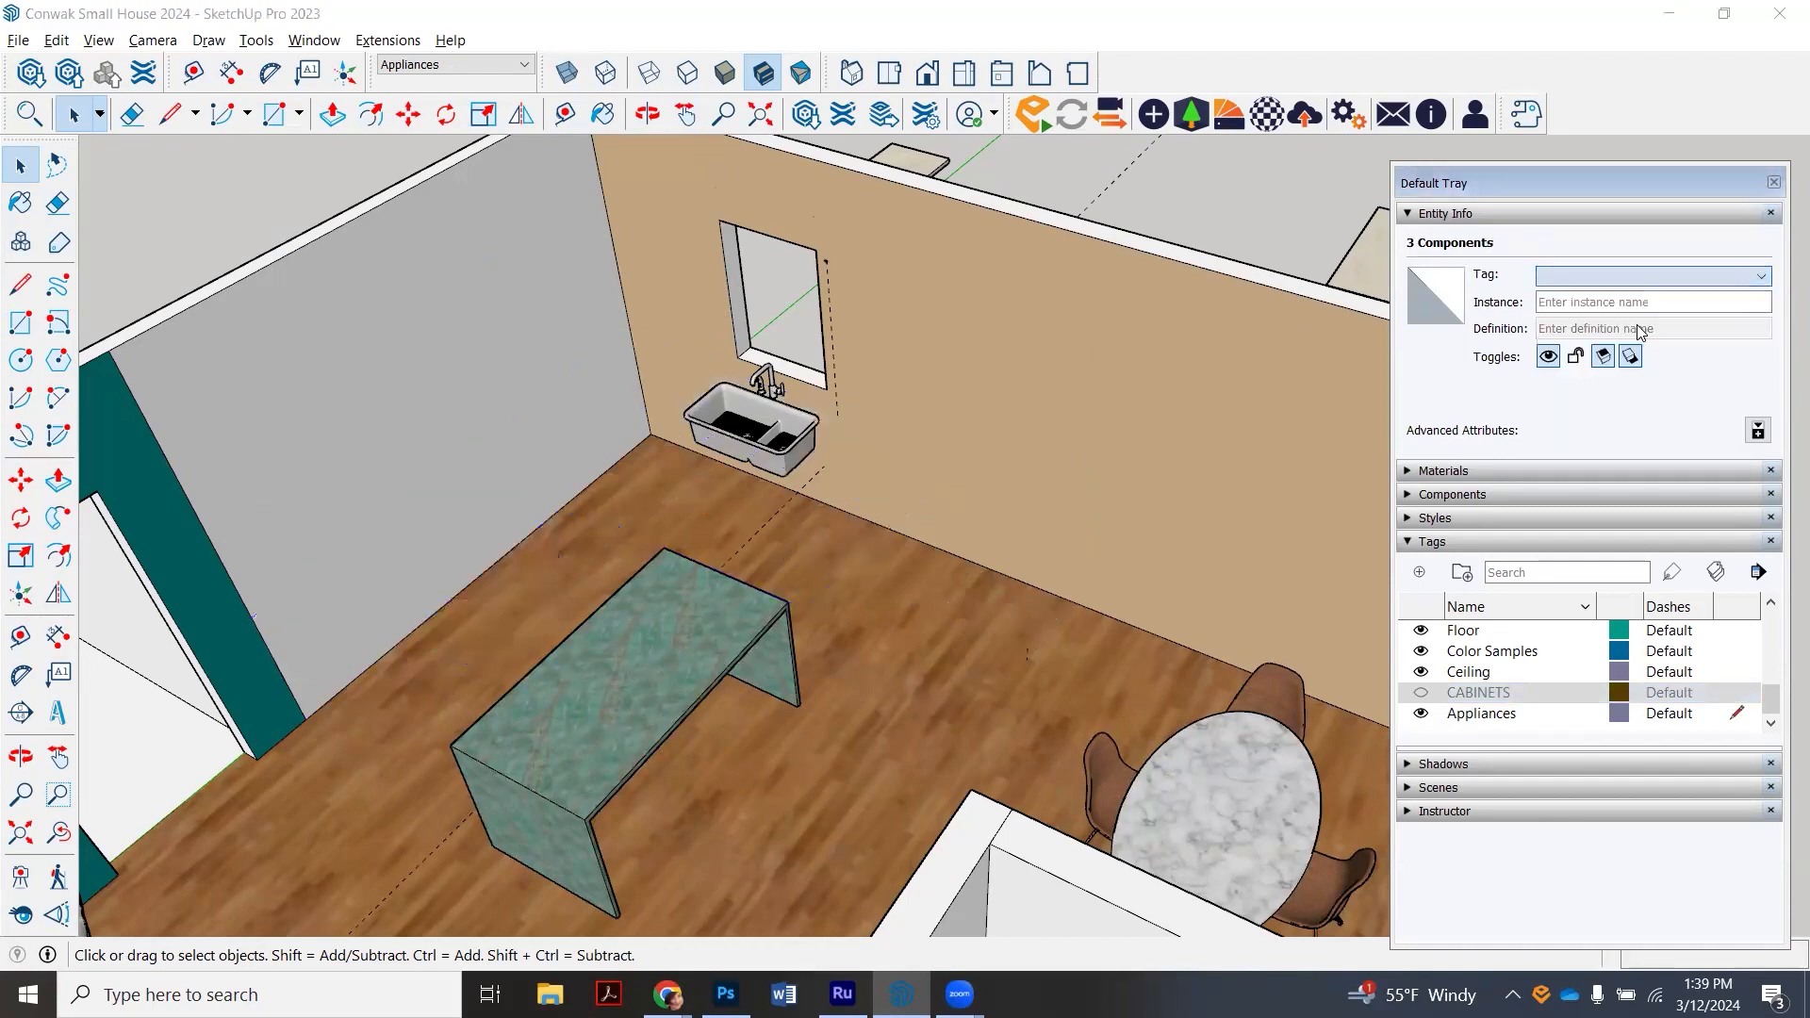
- Assign the sink and its faucet to the CABINETS tag
left_click(779, 390)
left_click(781, 388, "ctrl")
left_click(1644, 275)
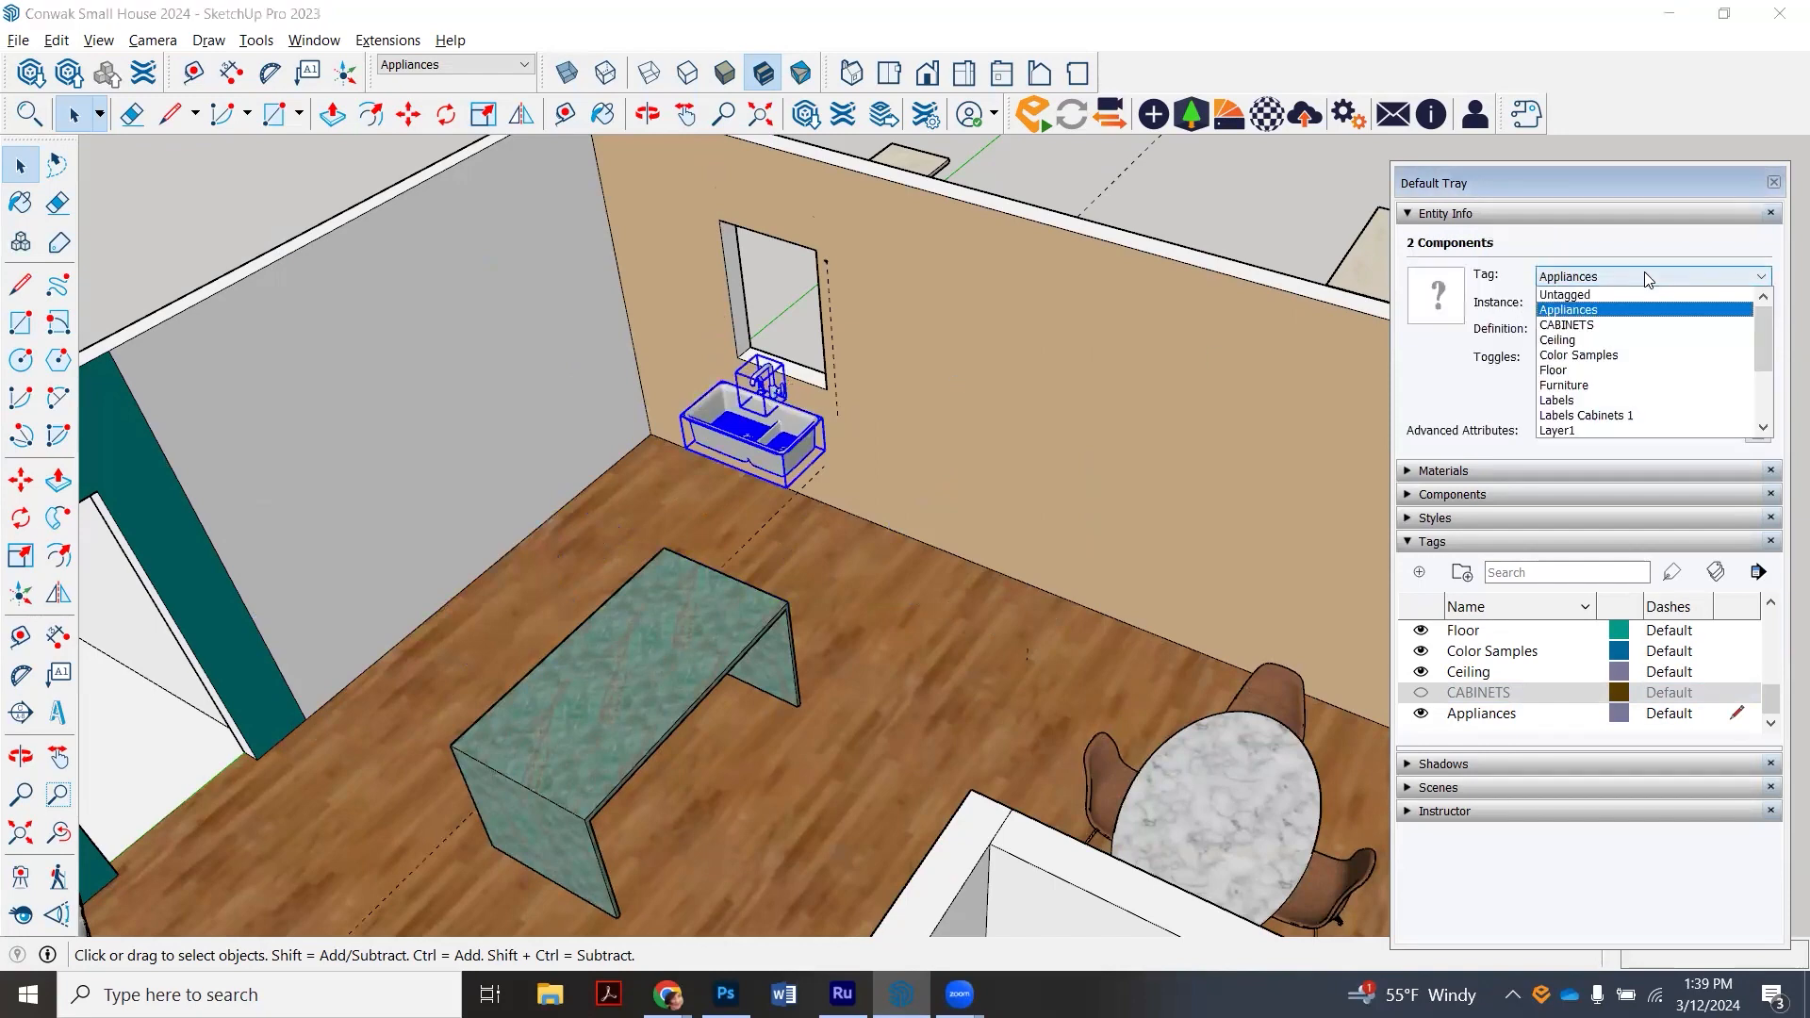
left_click(1640, 319)
left_click(1082, 218)
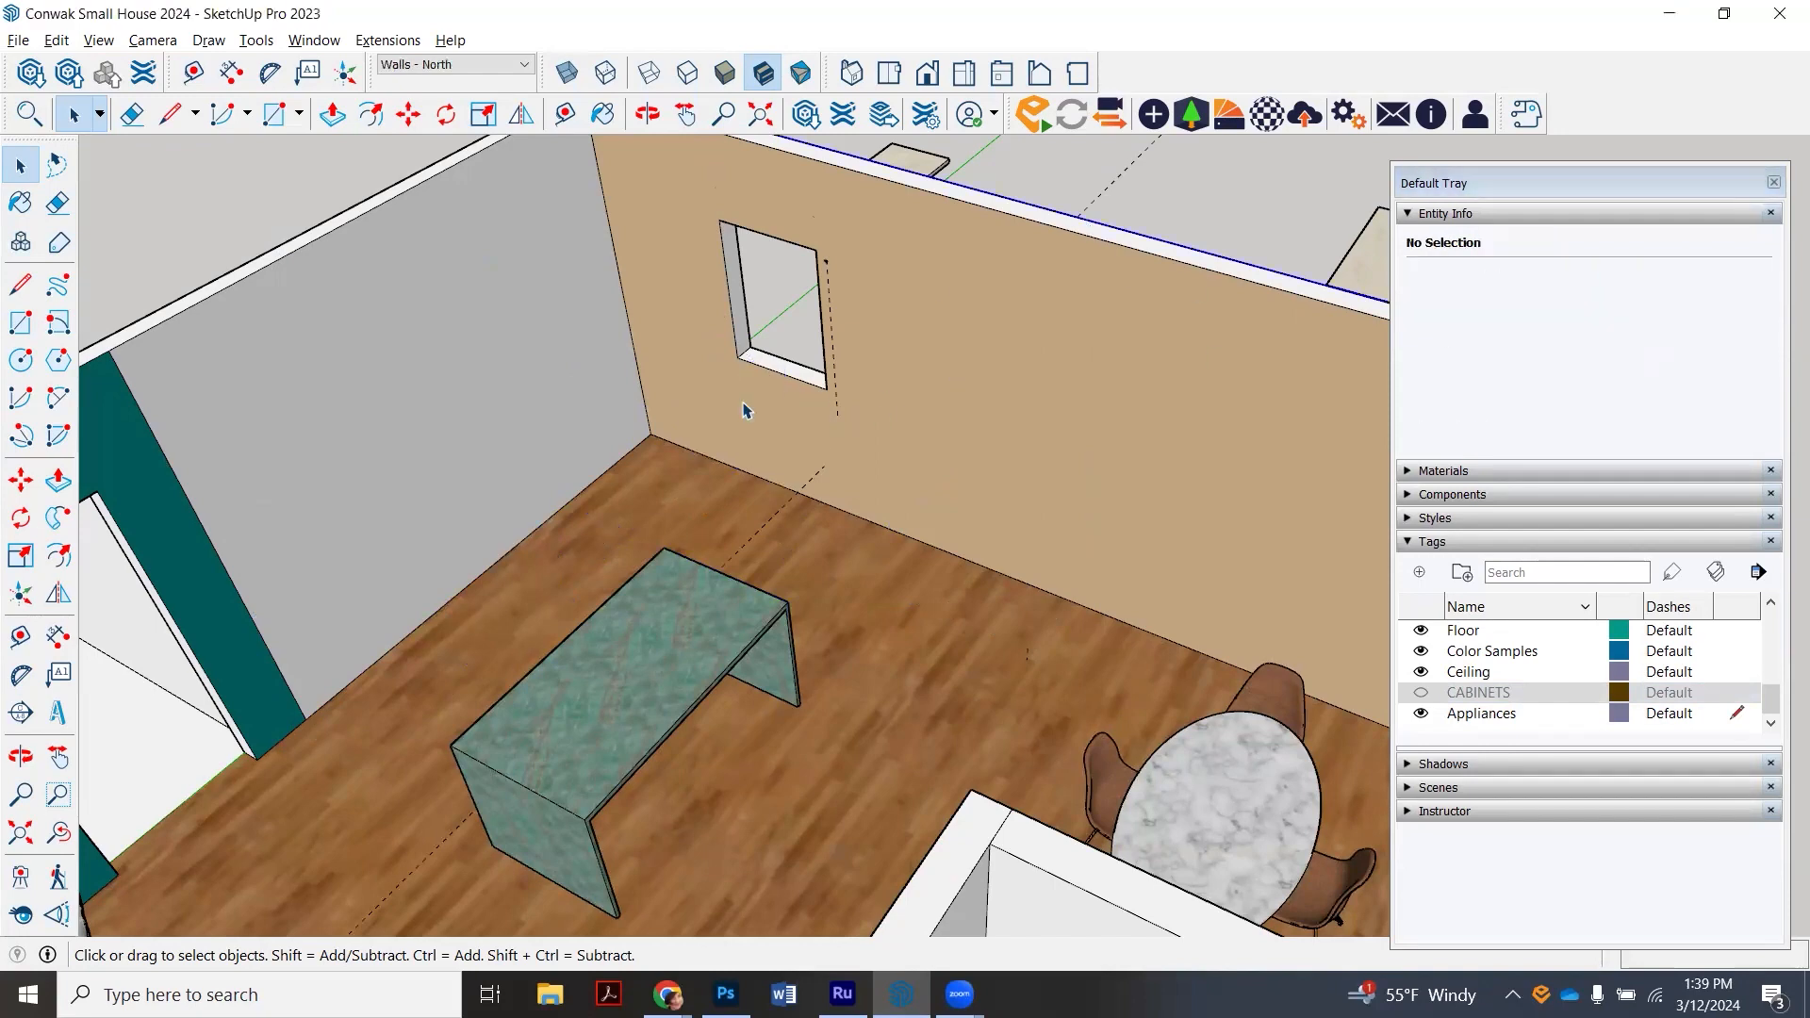
- Create two horizontal guides on the window wall, one 3' above the floor edge and another 18" above the first
scroll(876, 410, "down", 3)
scroll(642, 363, "up", 3)
left_click(565, 114)
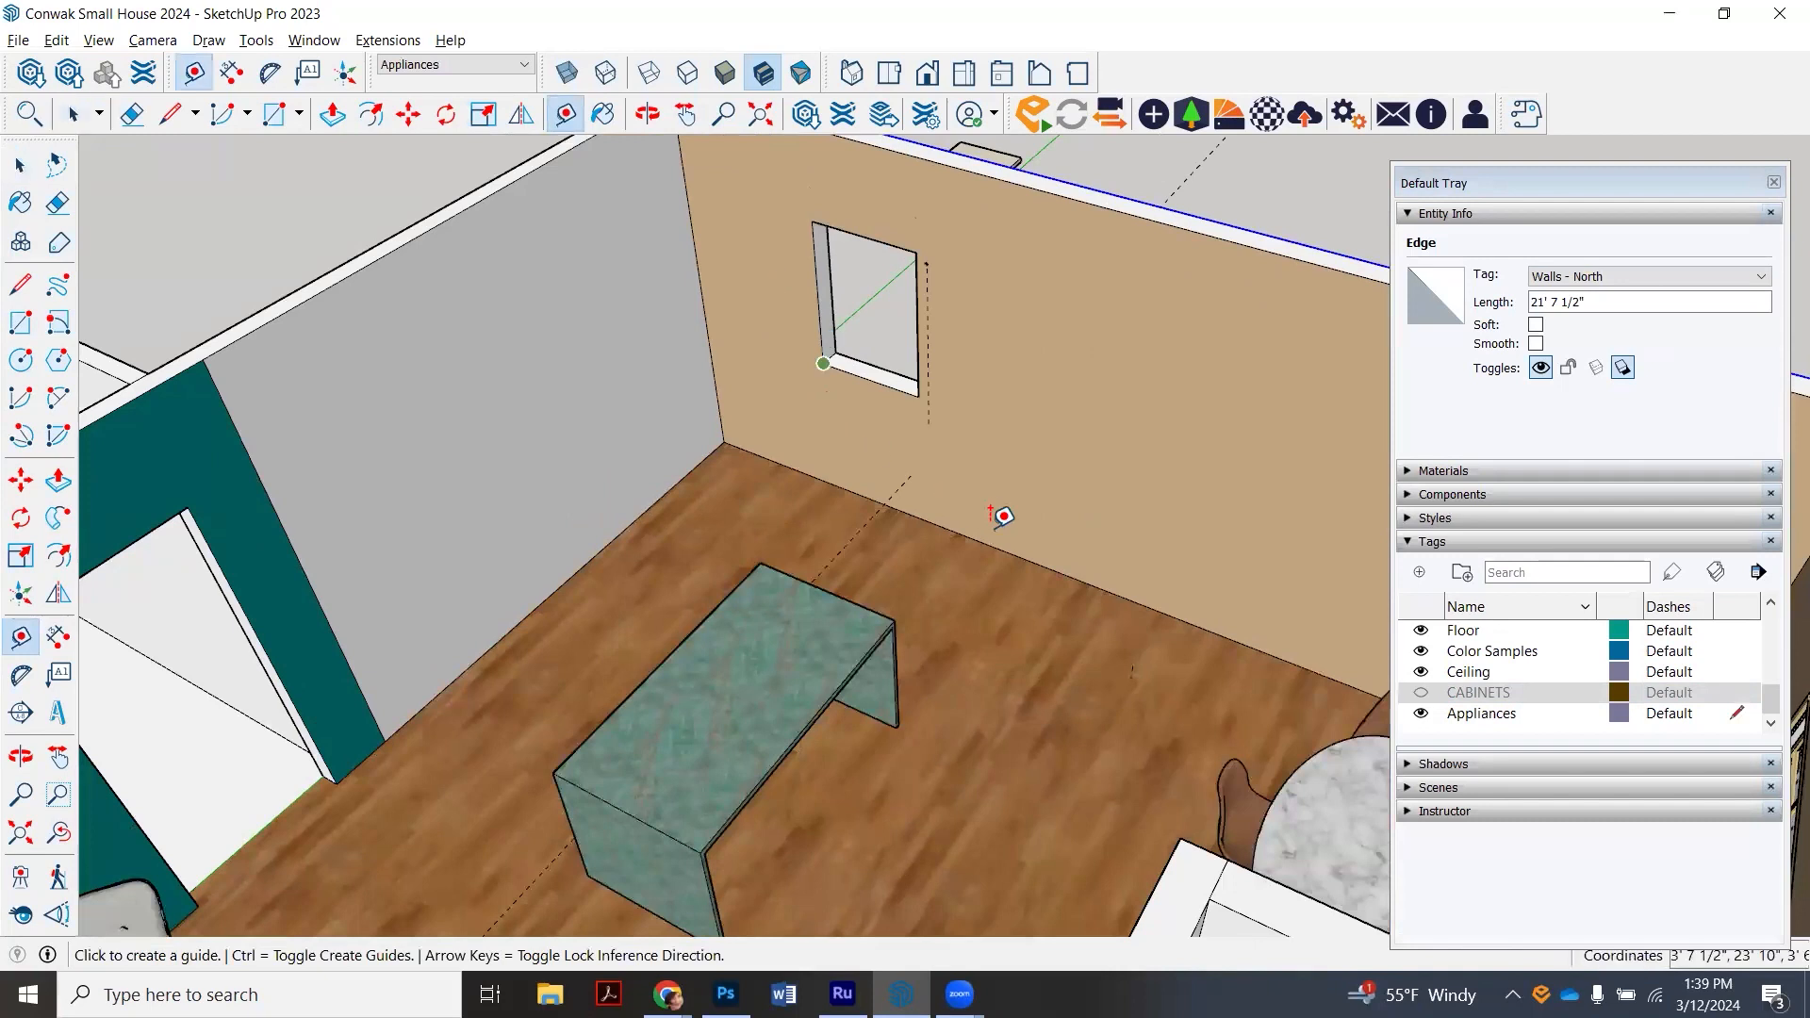
left_click(999, 545)
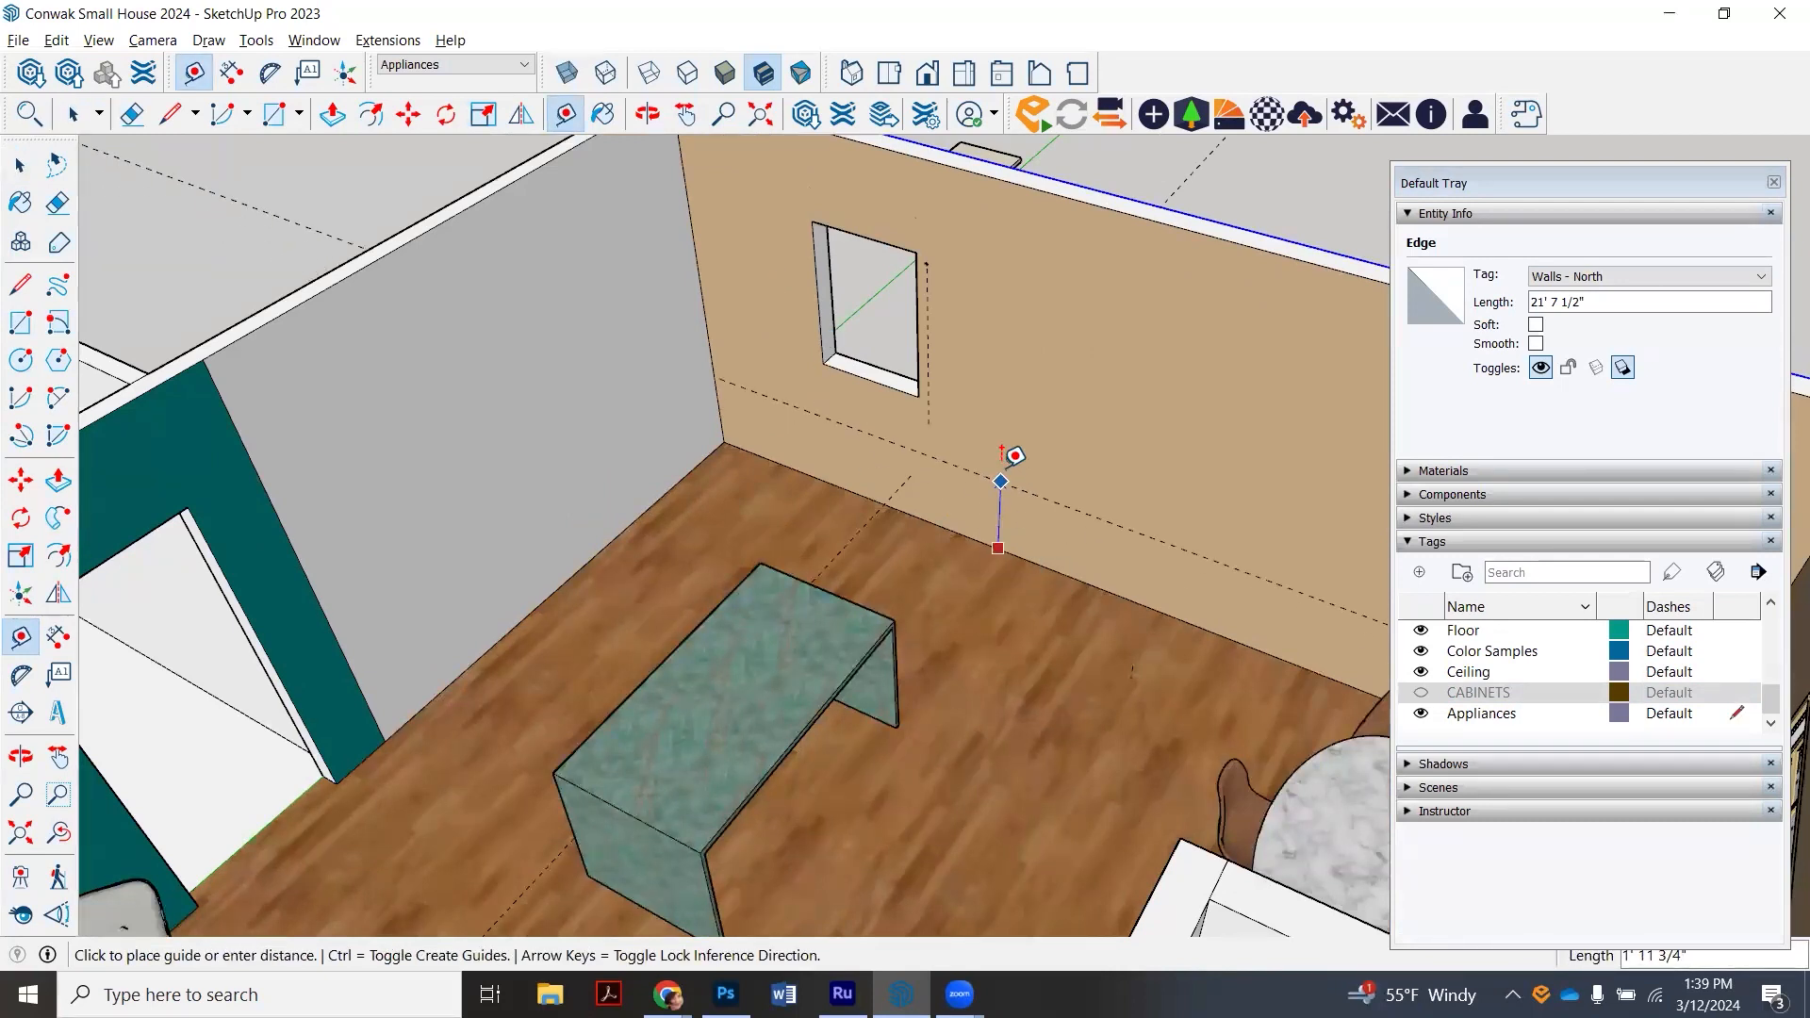
type("3")
key("Return")
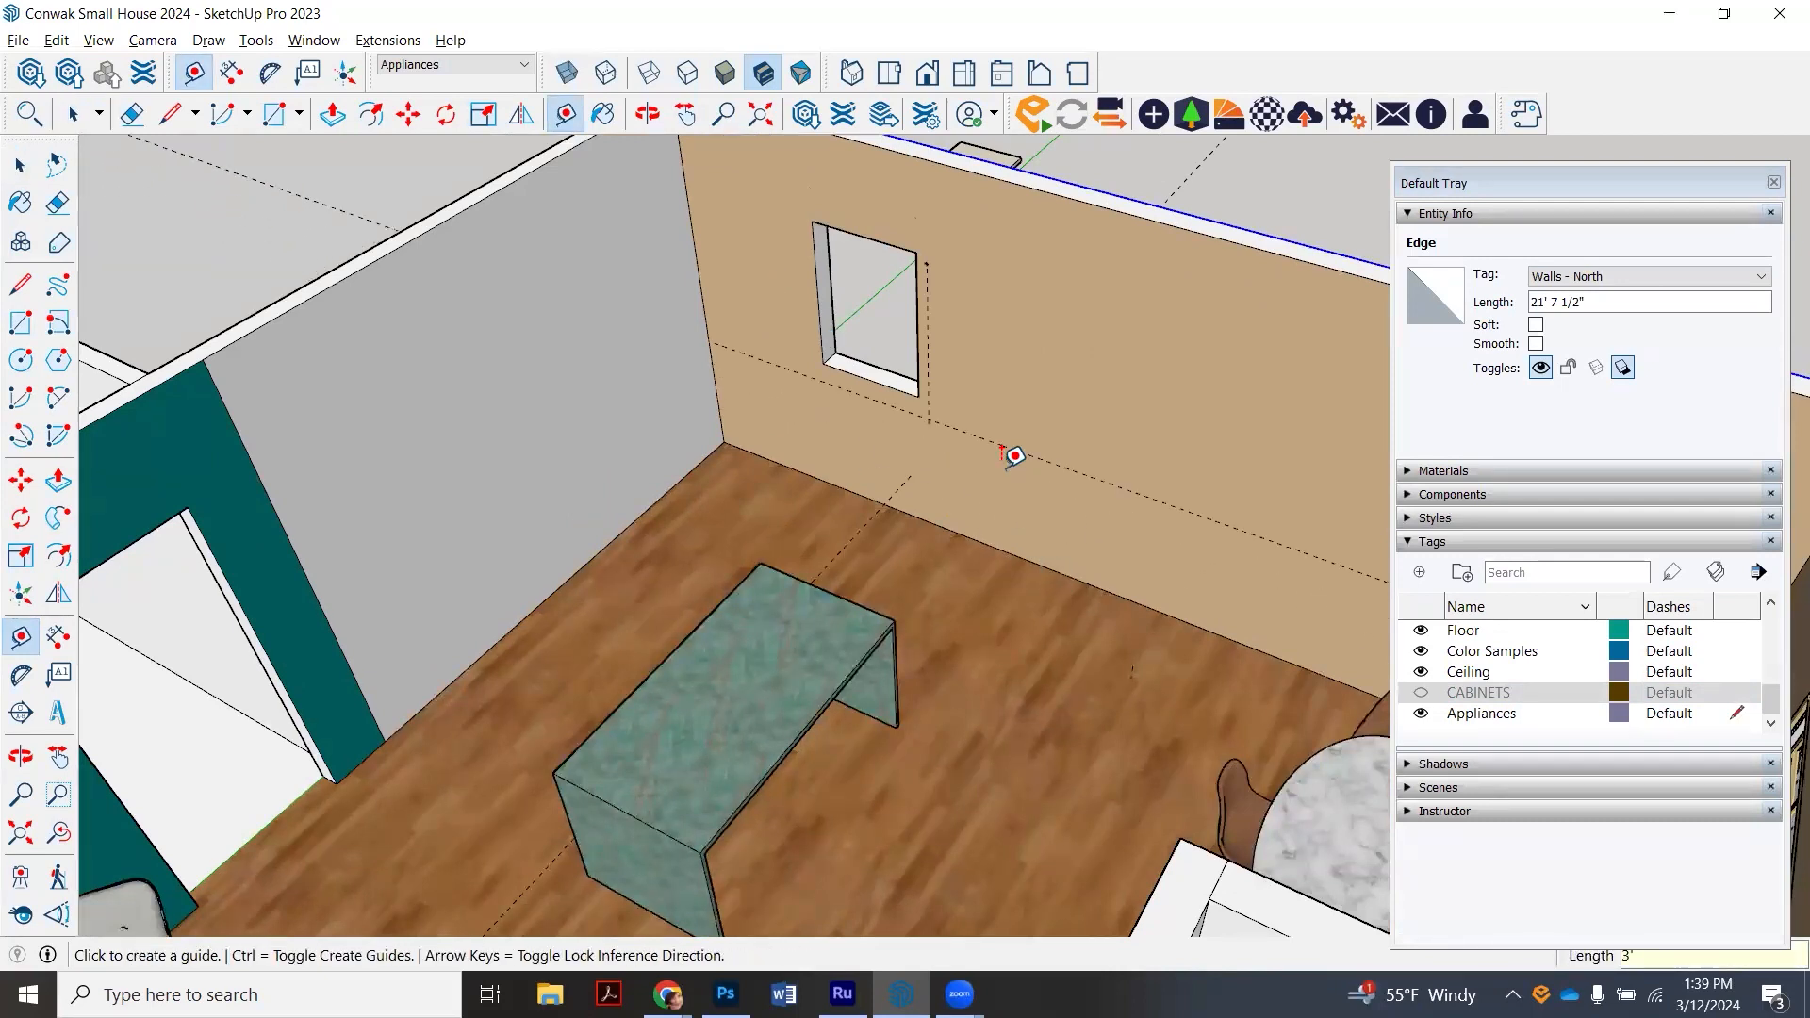
left_click(999, 443)
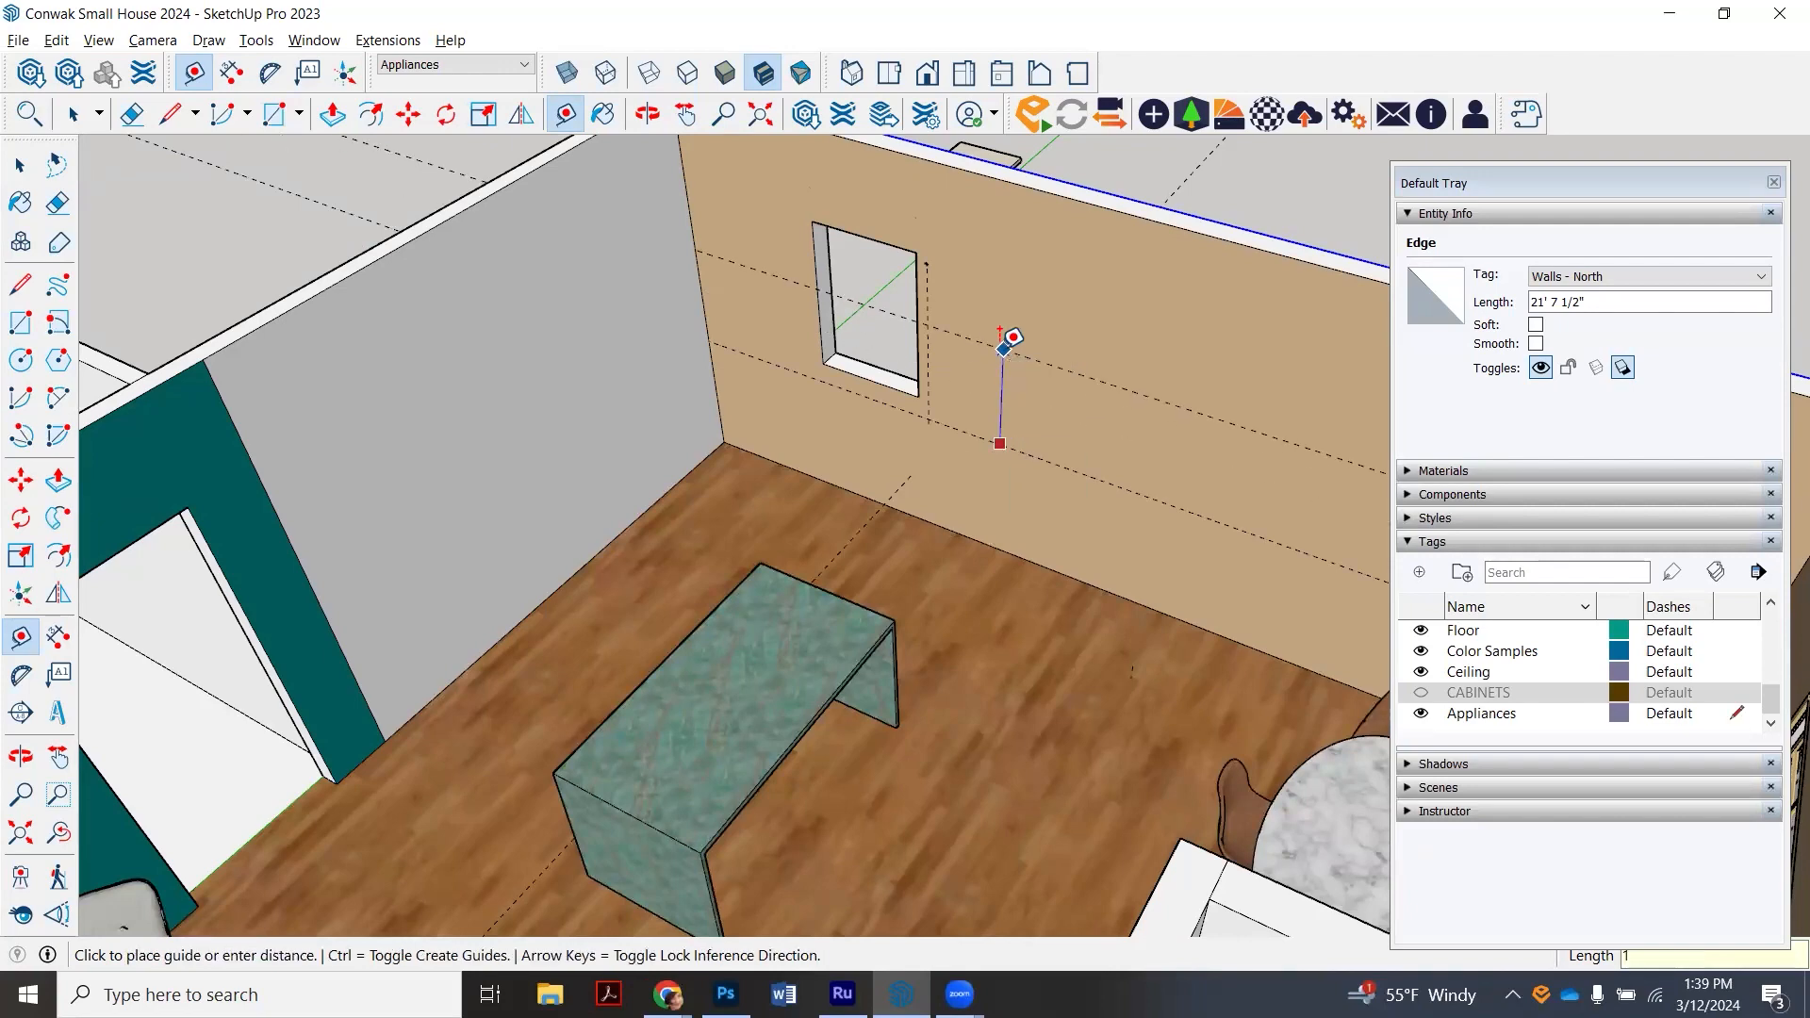
left_click(1002, 339)
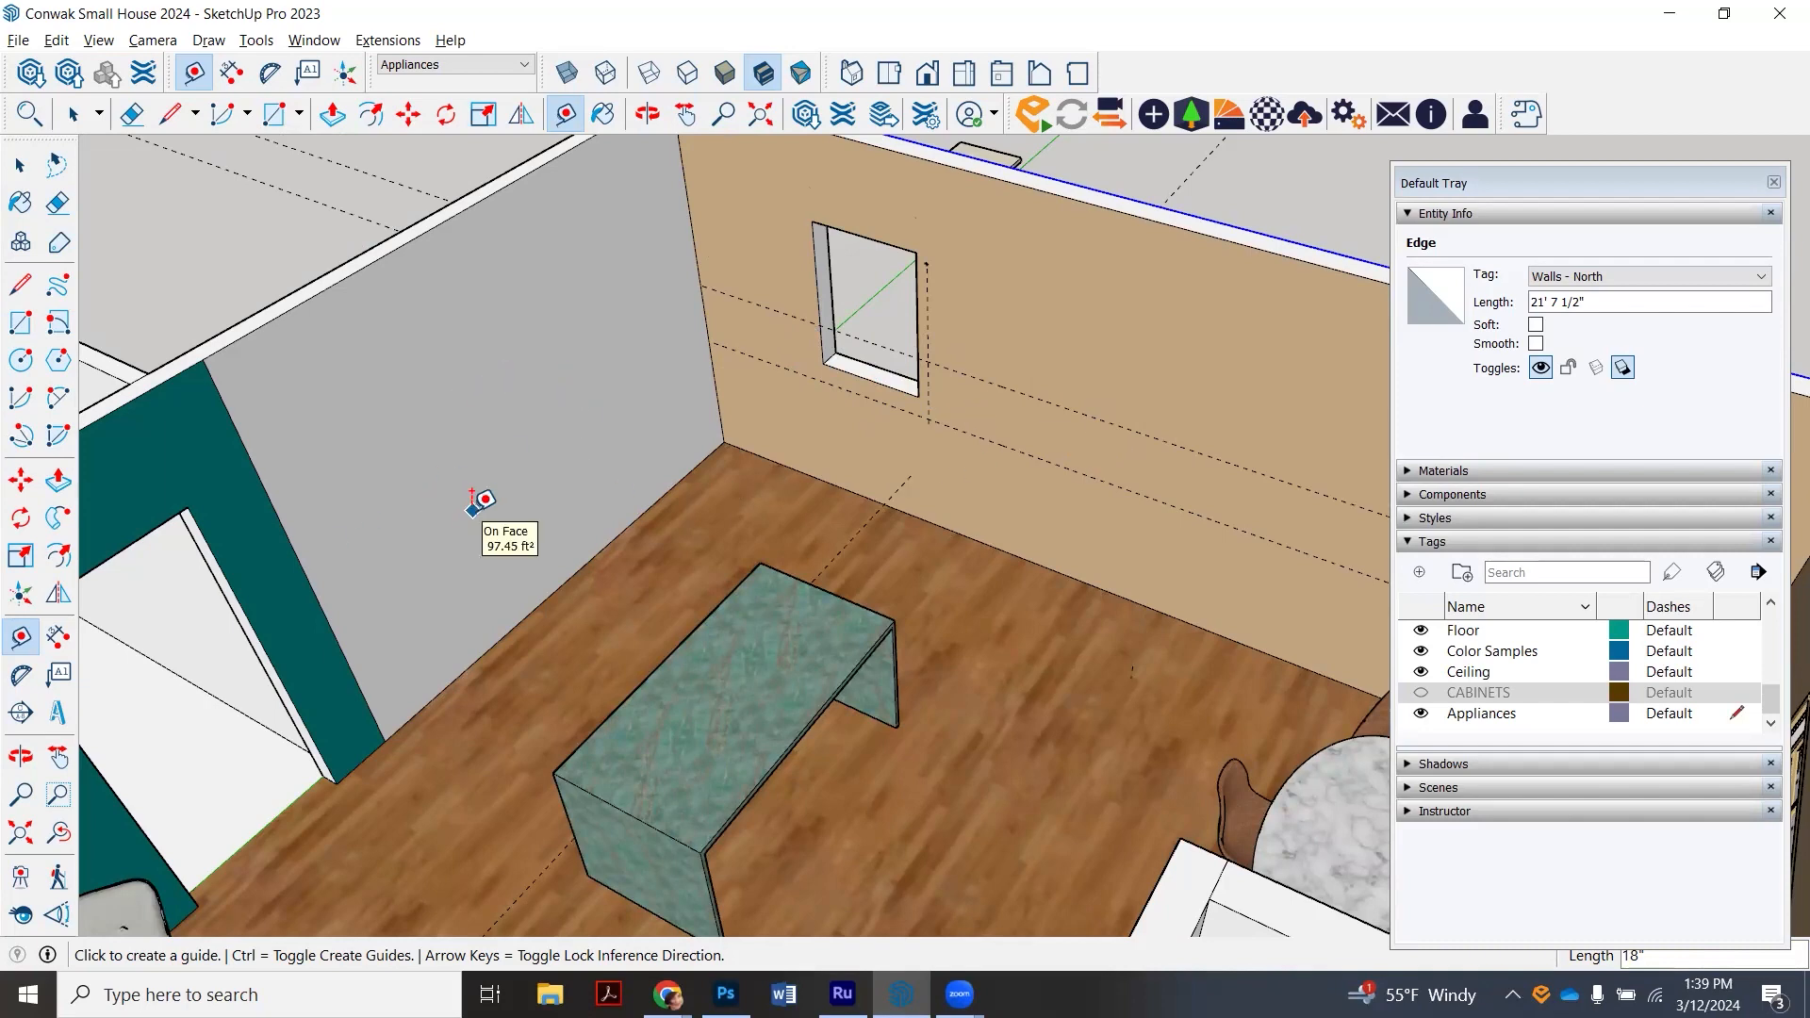
left_click(550, 594)
type("1")
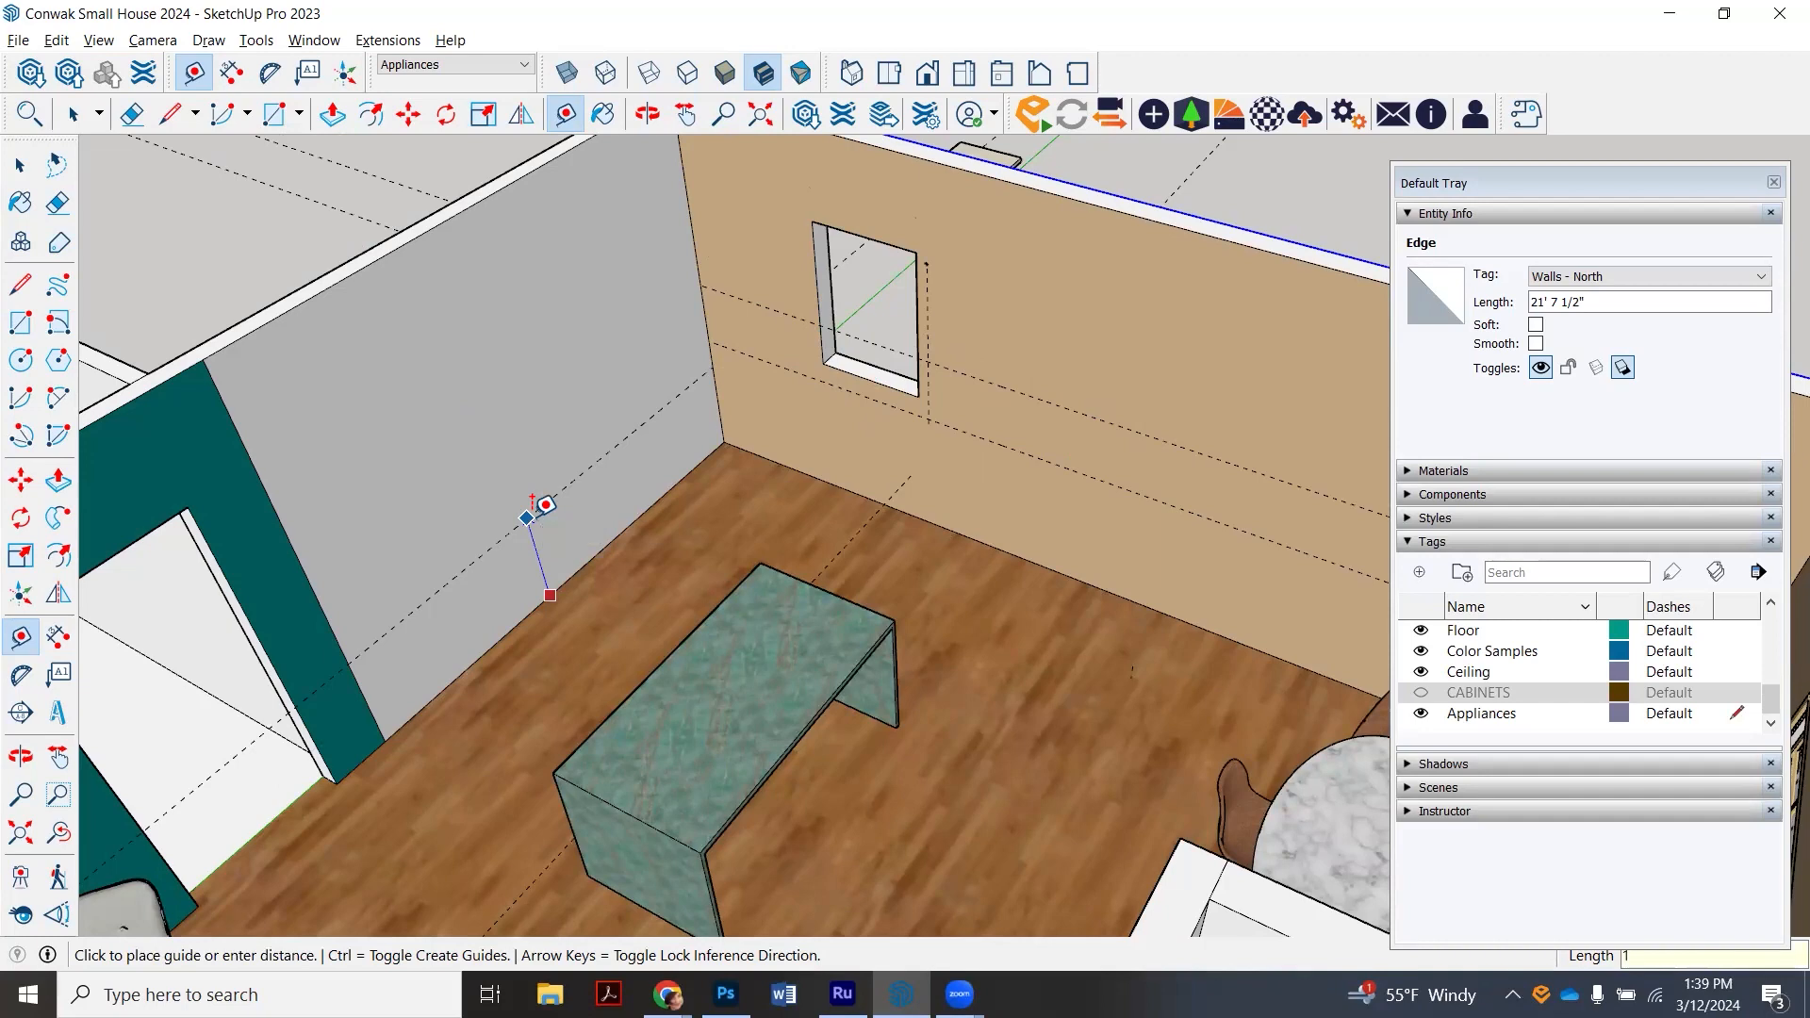
key("Return")
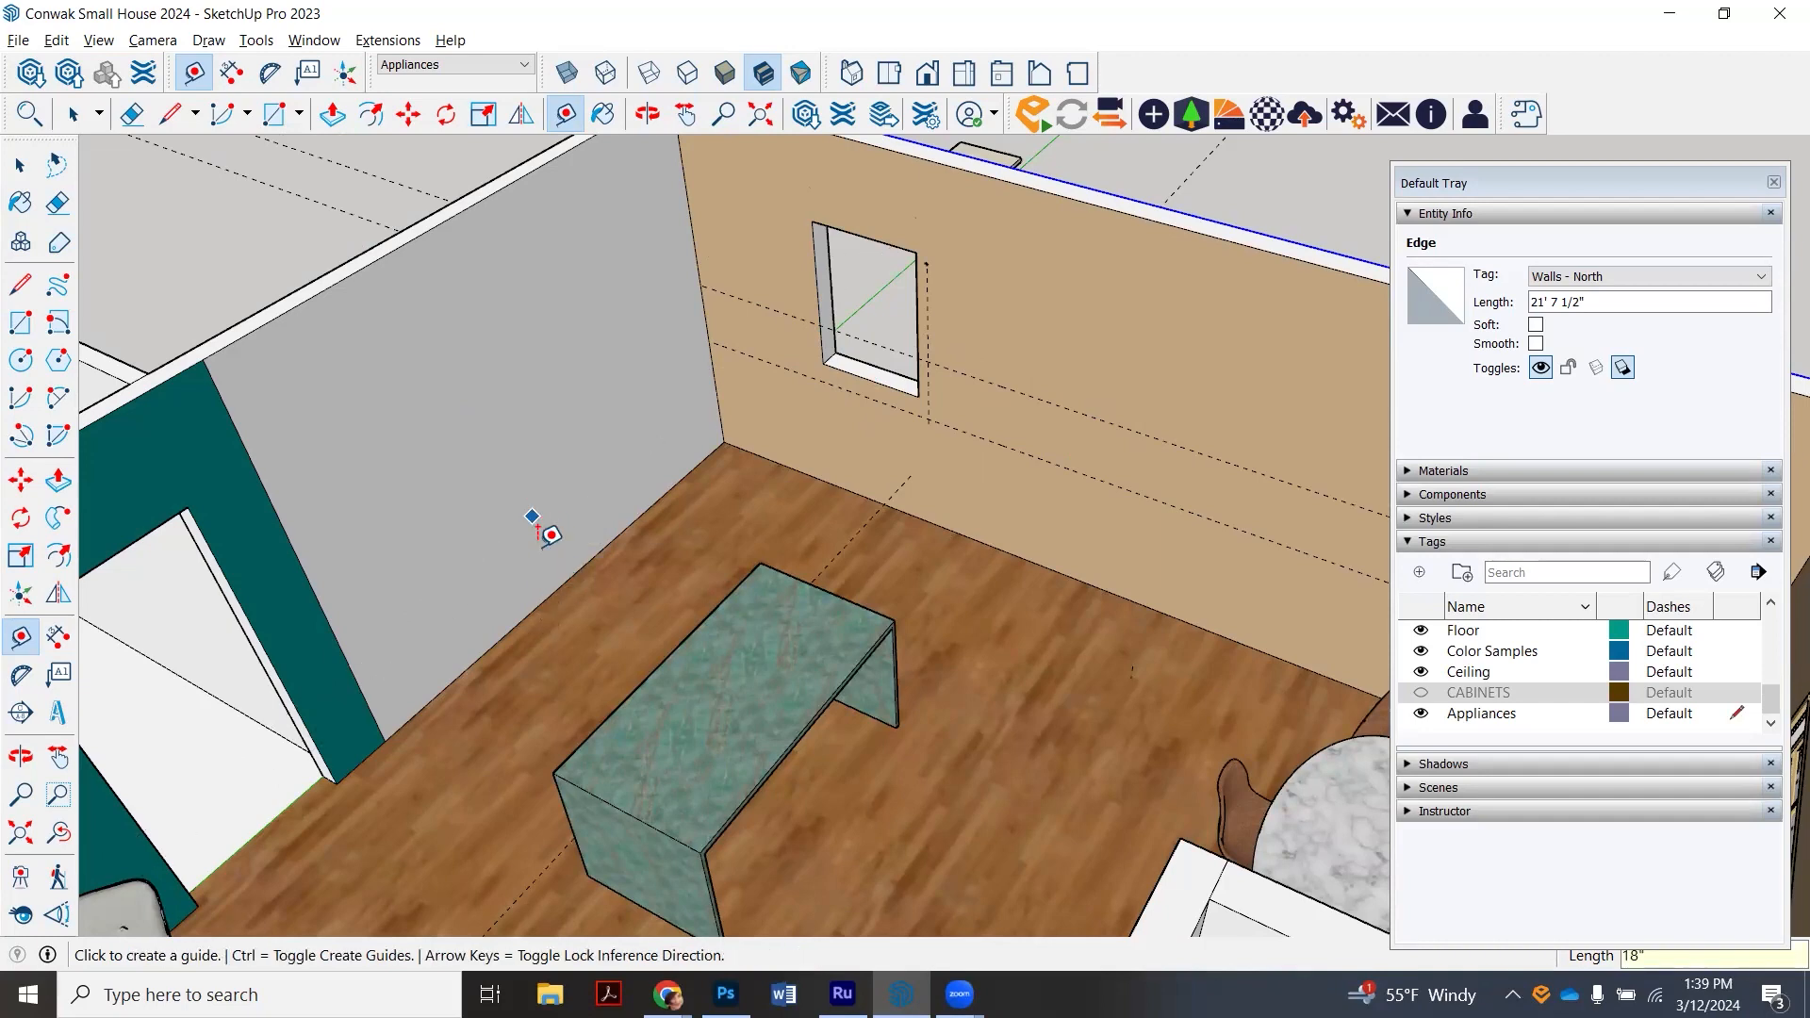
- Create two horizontal guides on the gray wall, one 3' above the floor edge and another 18" above the first
left_click(554, 592)
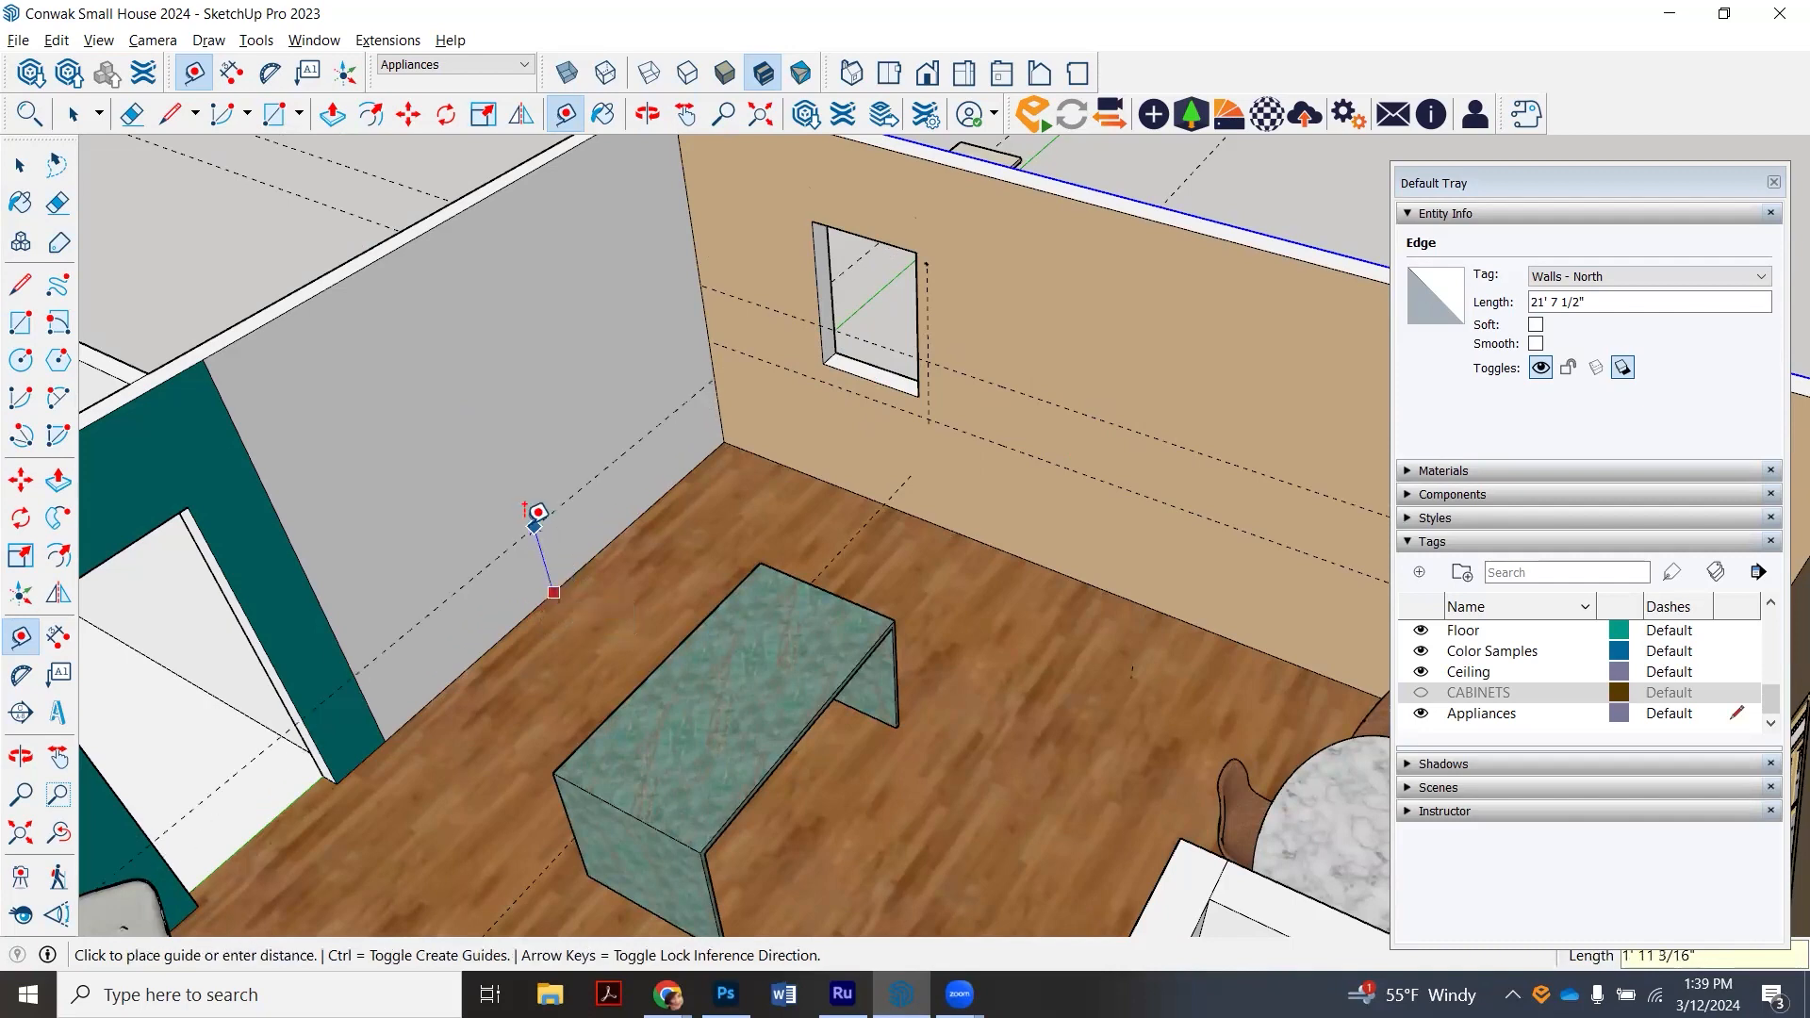
type("3'")
key("Return")
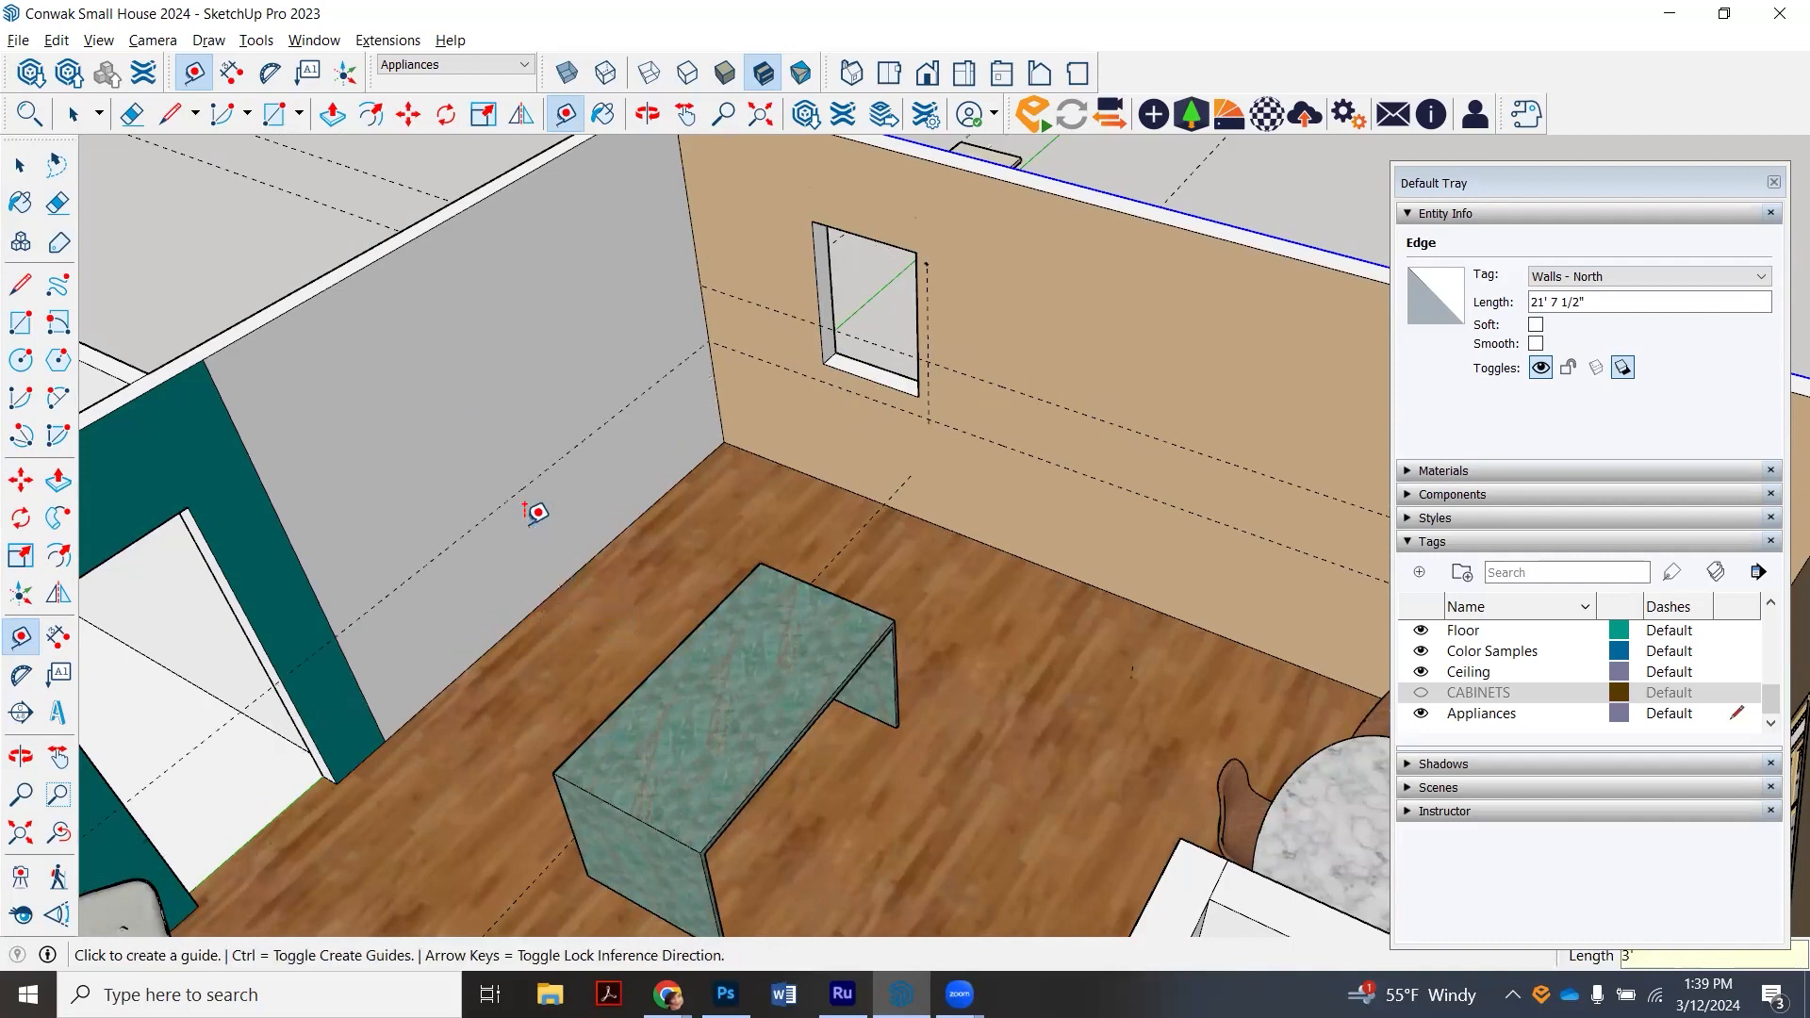
left_click(543, 471)
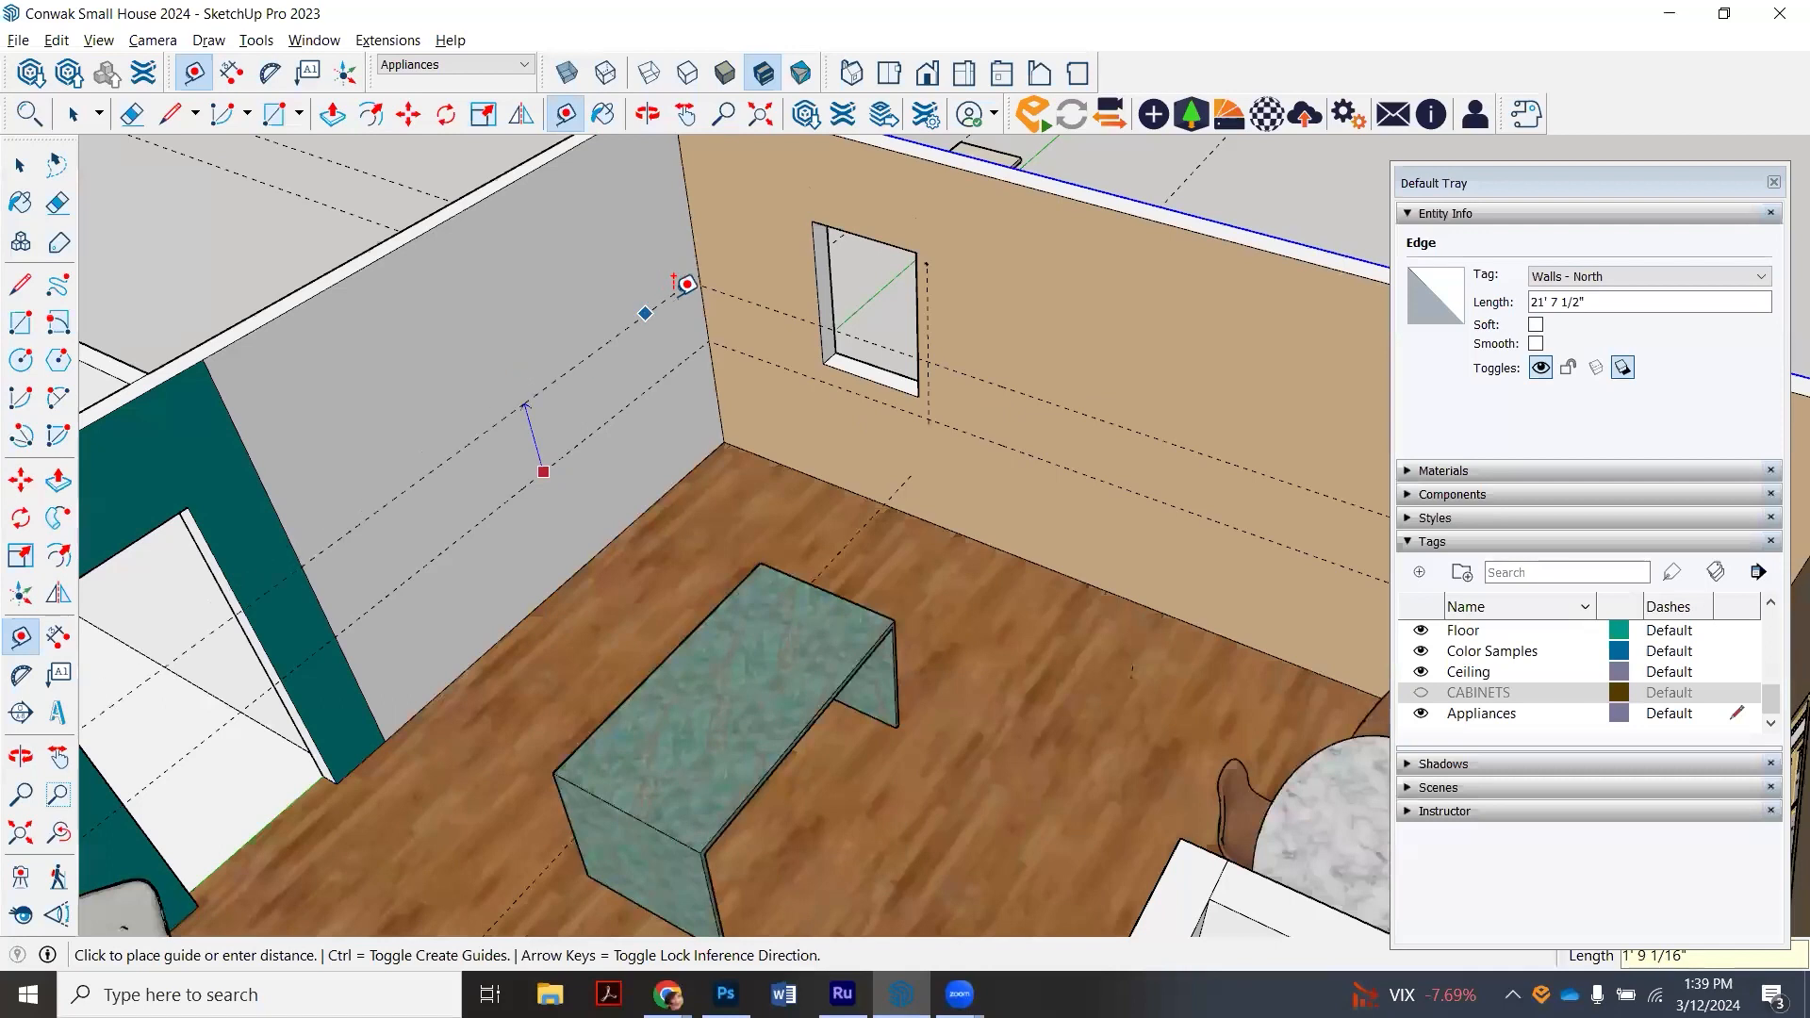
type("18\"")
key("Return")
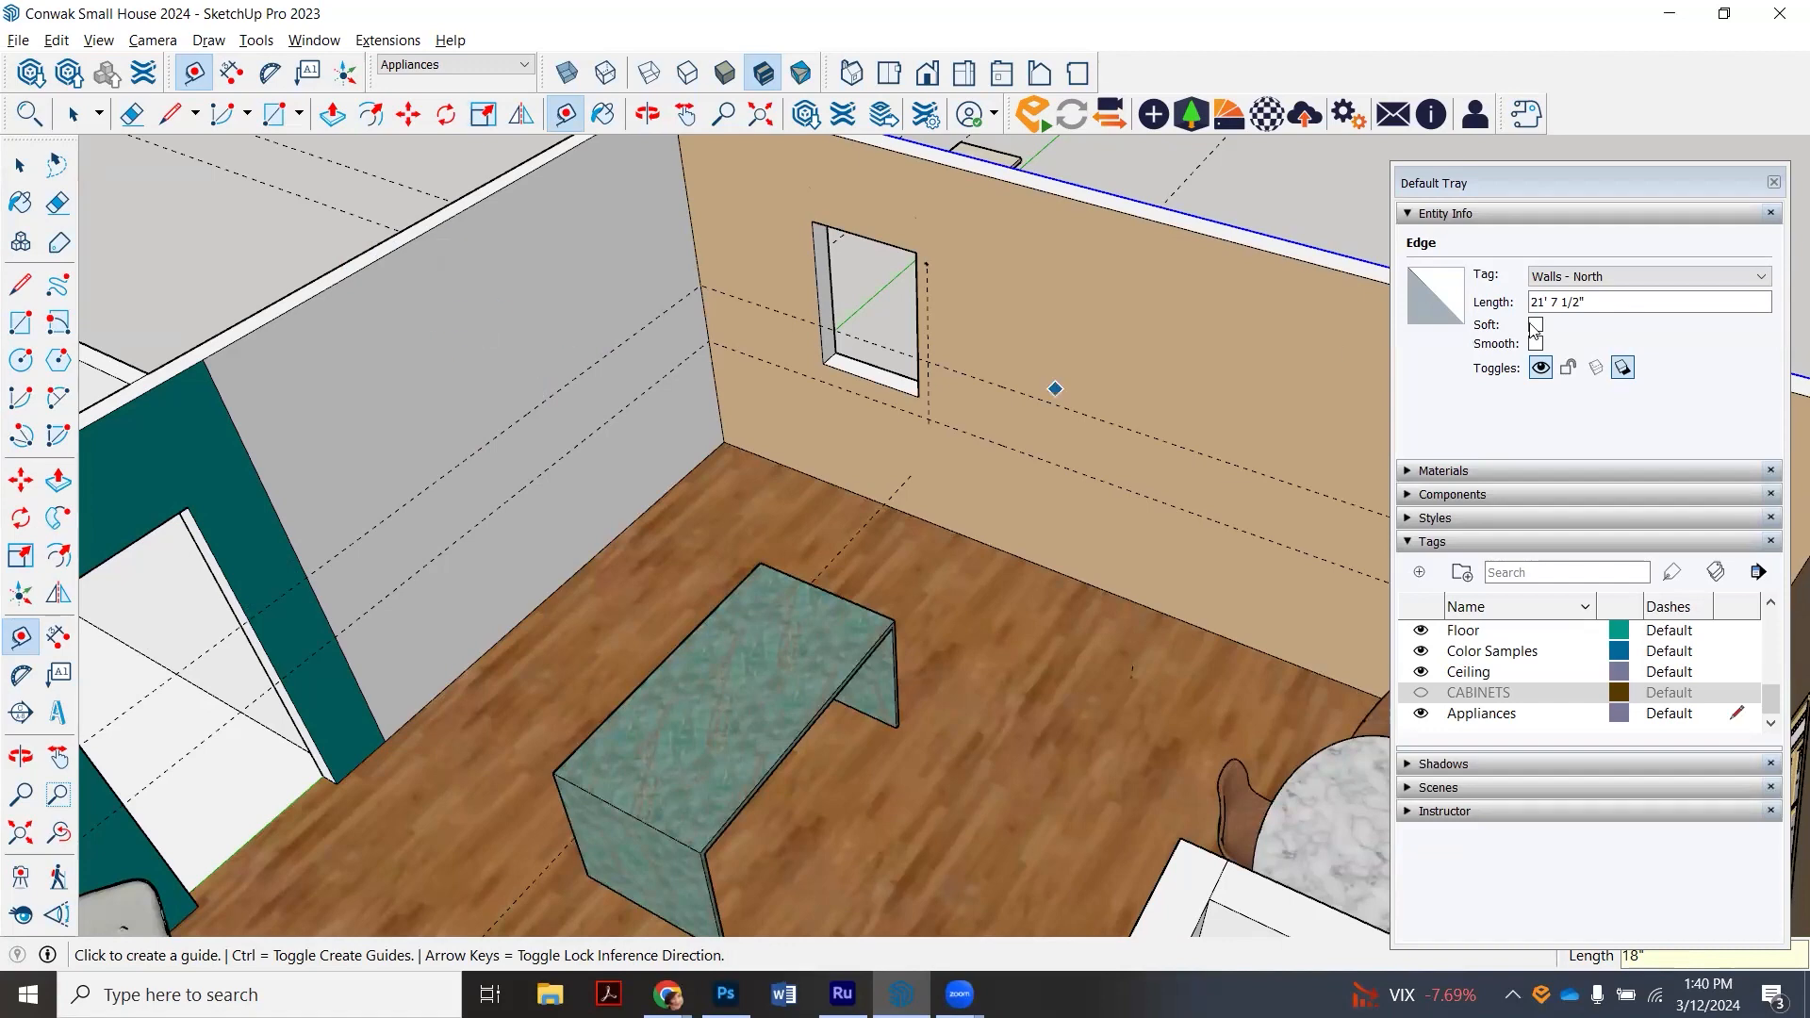
- Draw a rectangle of 1' 6" by about 10' 10" between the two guides on the gray wall, ending at the corner
left_click(274, 114)
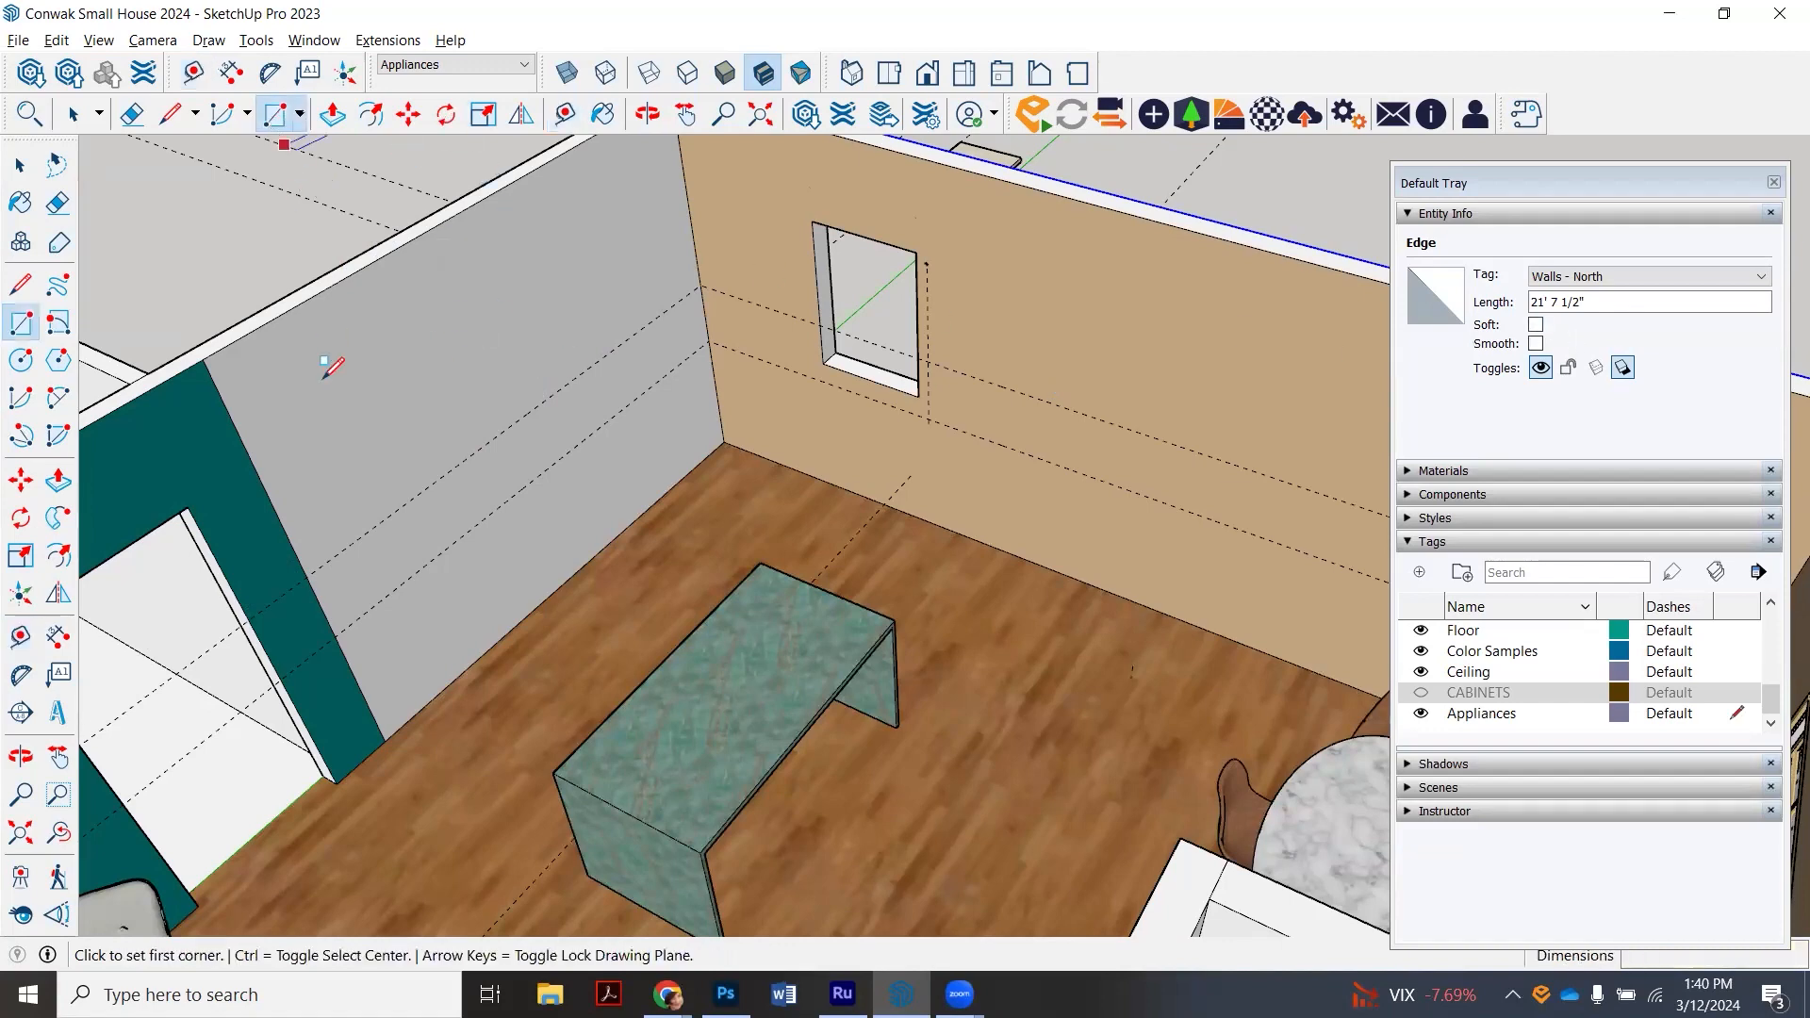
left_click(307, 576)
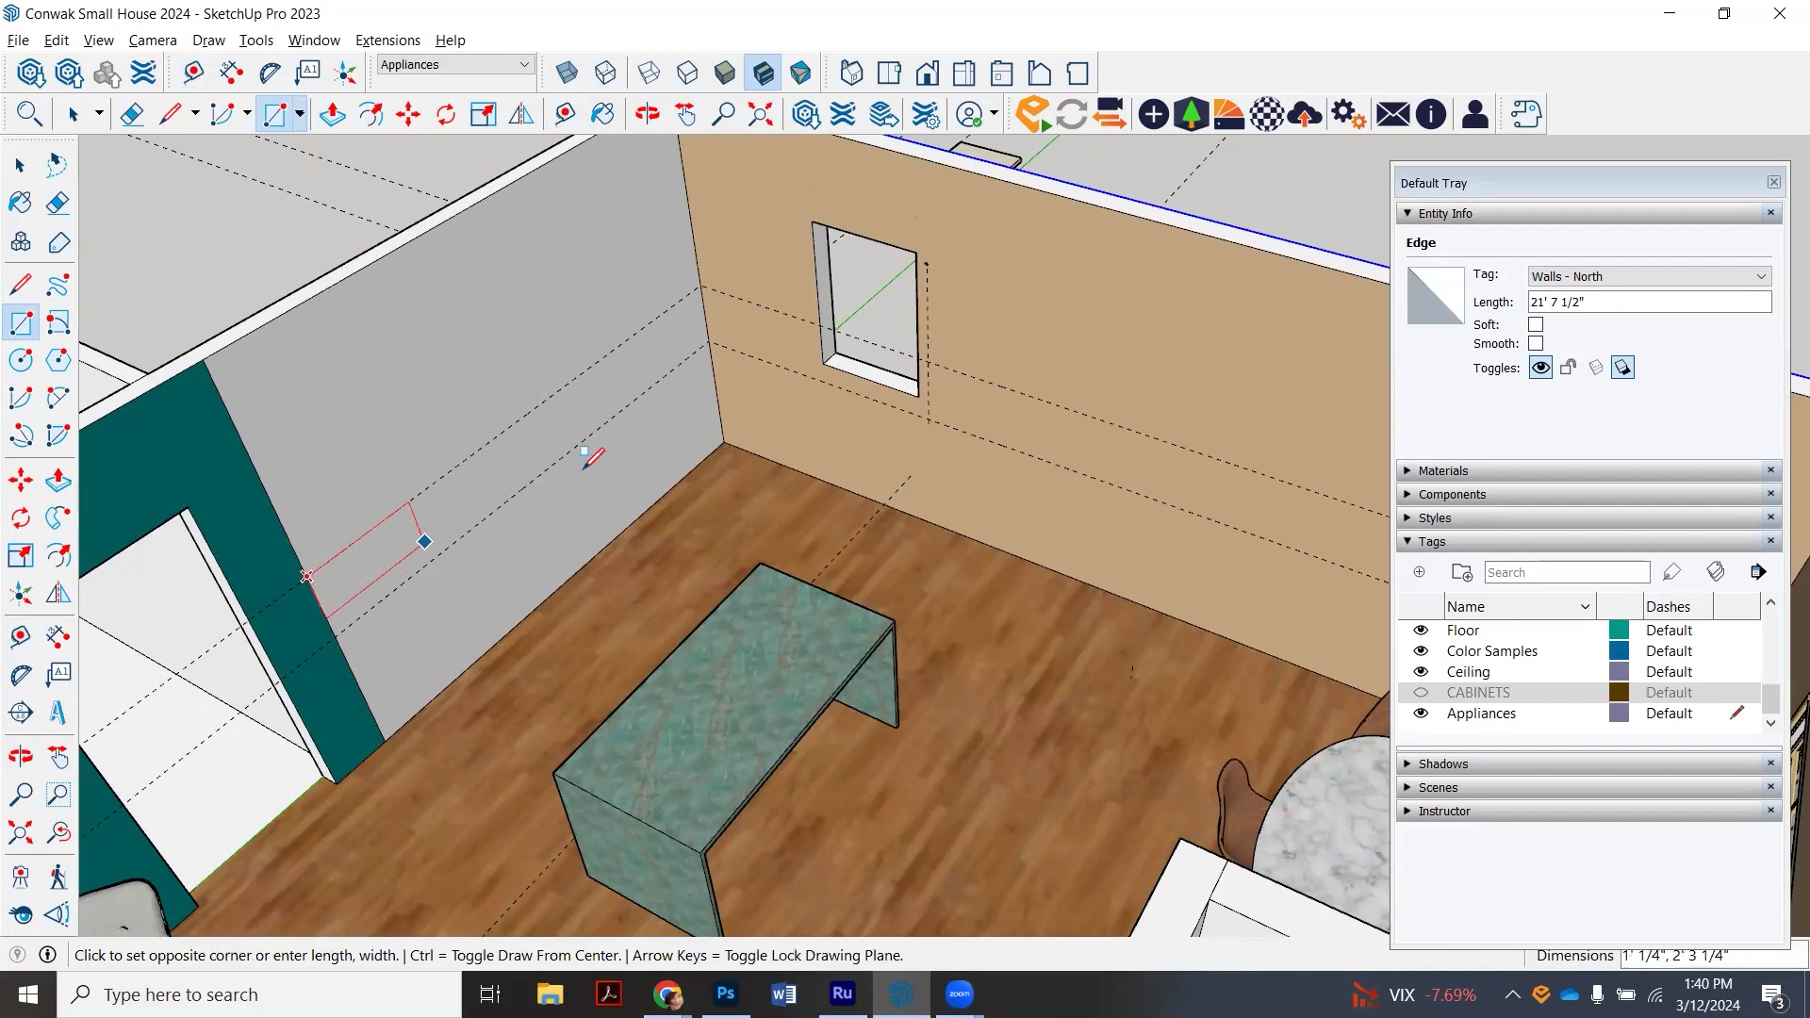
left_click(714, 335)
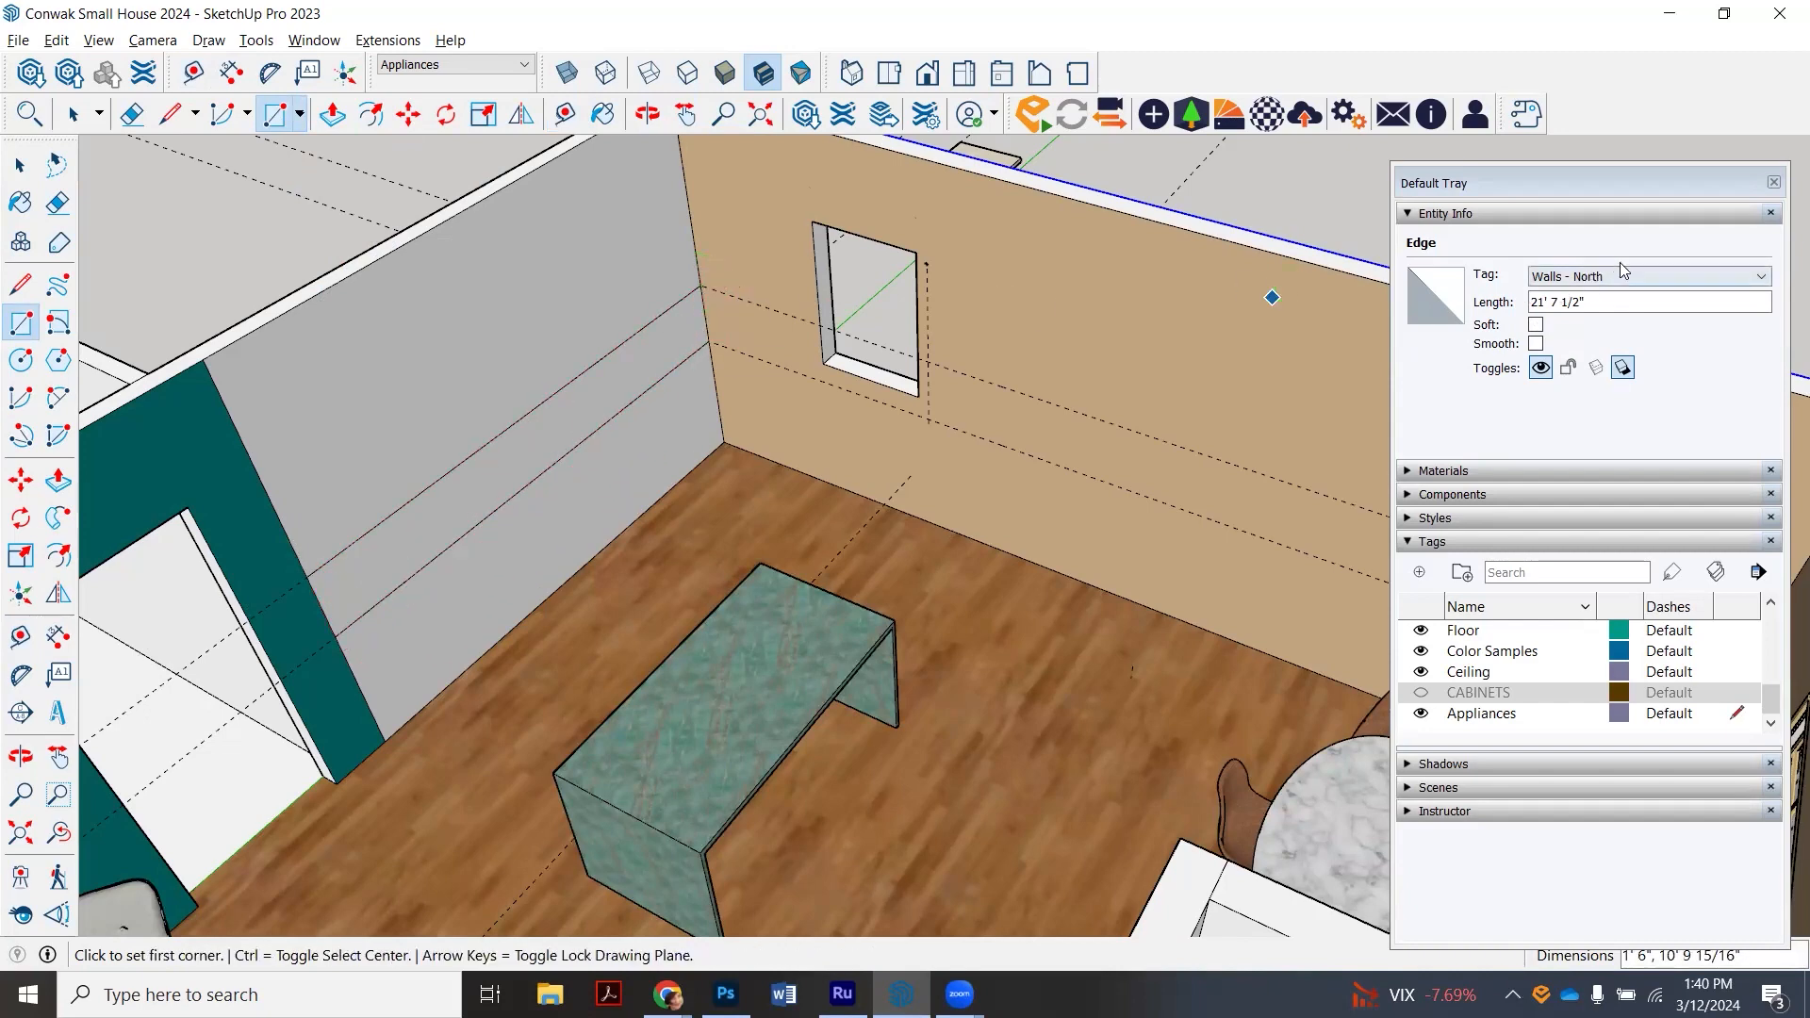
- Show the CABINETS tag and place a vertical guide on the window wall, aligned with the side of the tall pantry facing the sink
left_click(1420, 693)
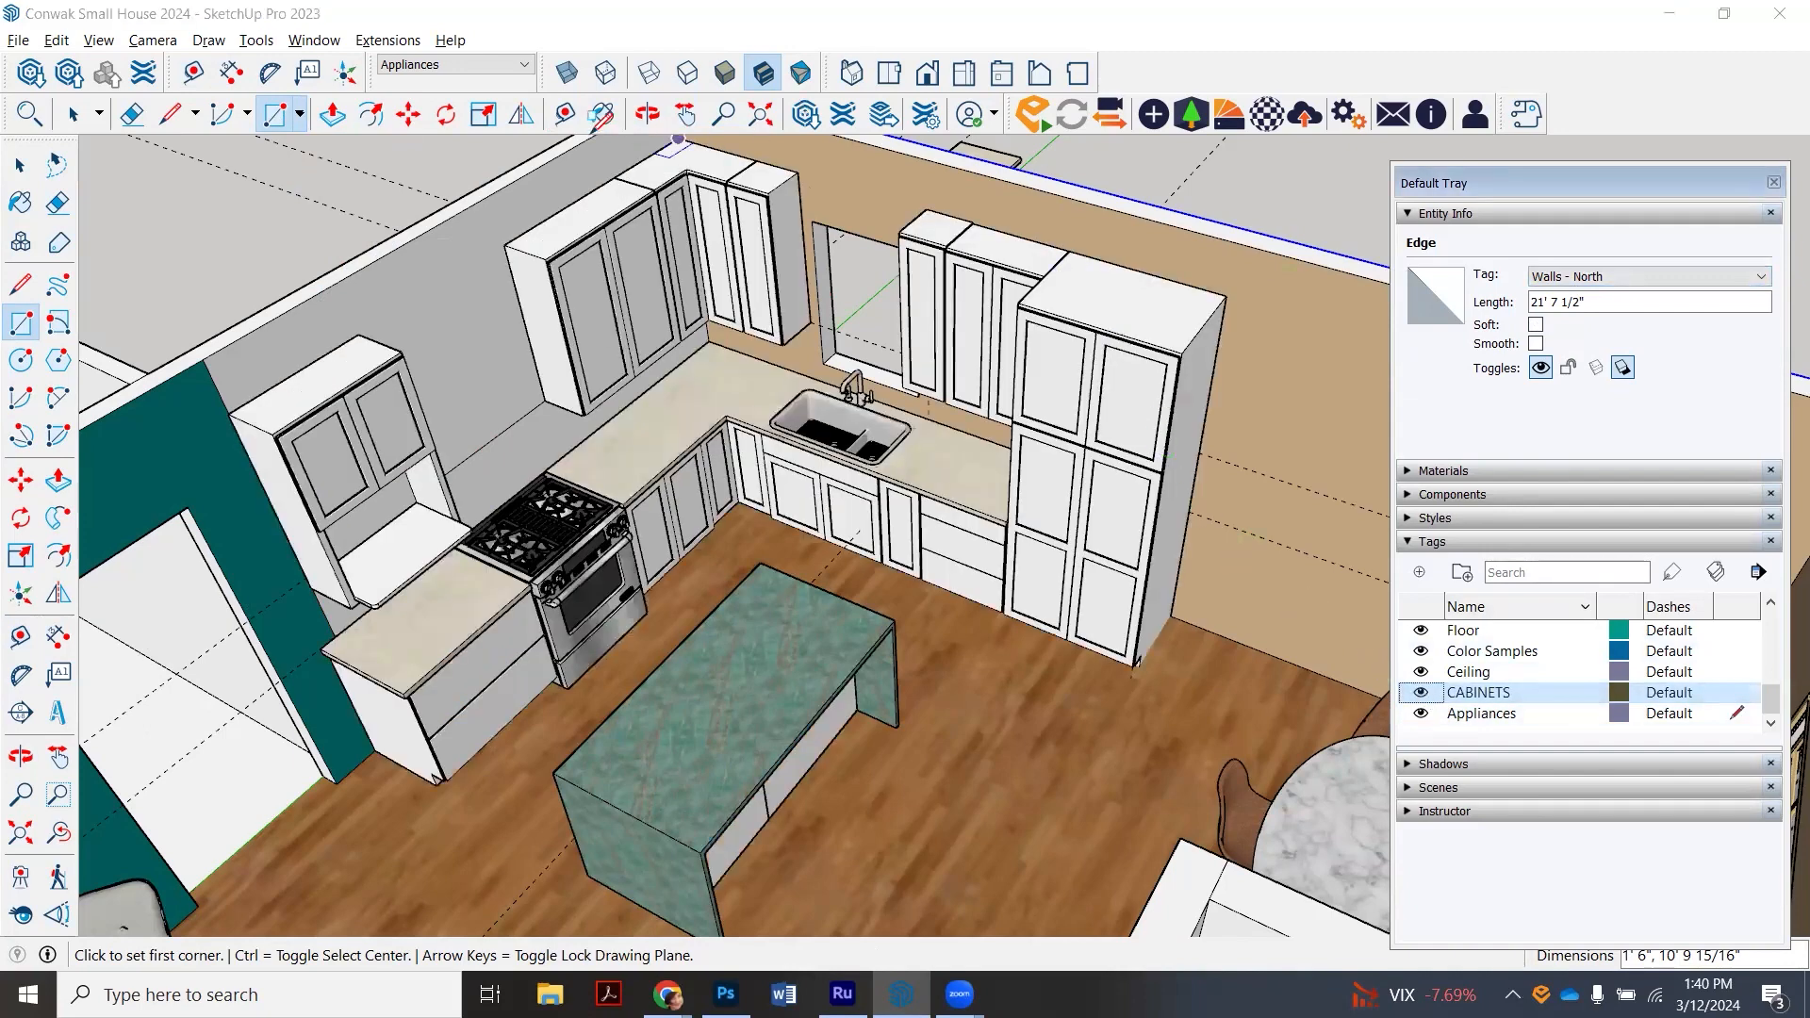
left_click(647, 114)
left_click_drag(715, 203, 1132, 231)
left_click(565, 114)
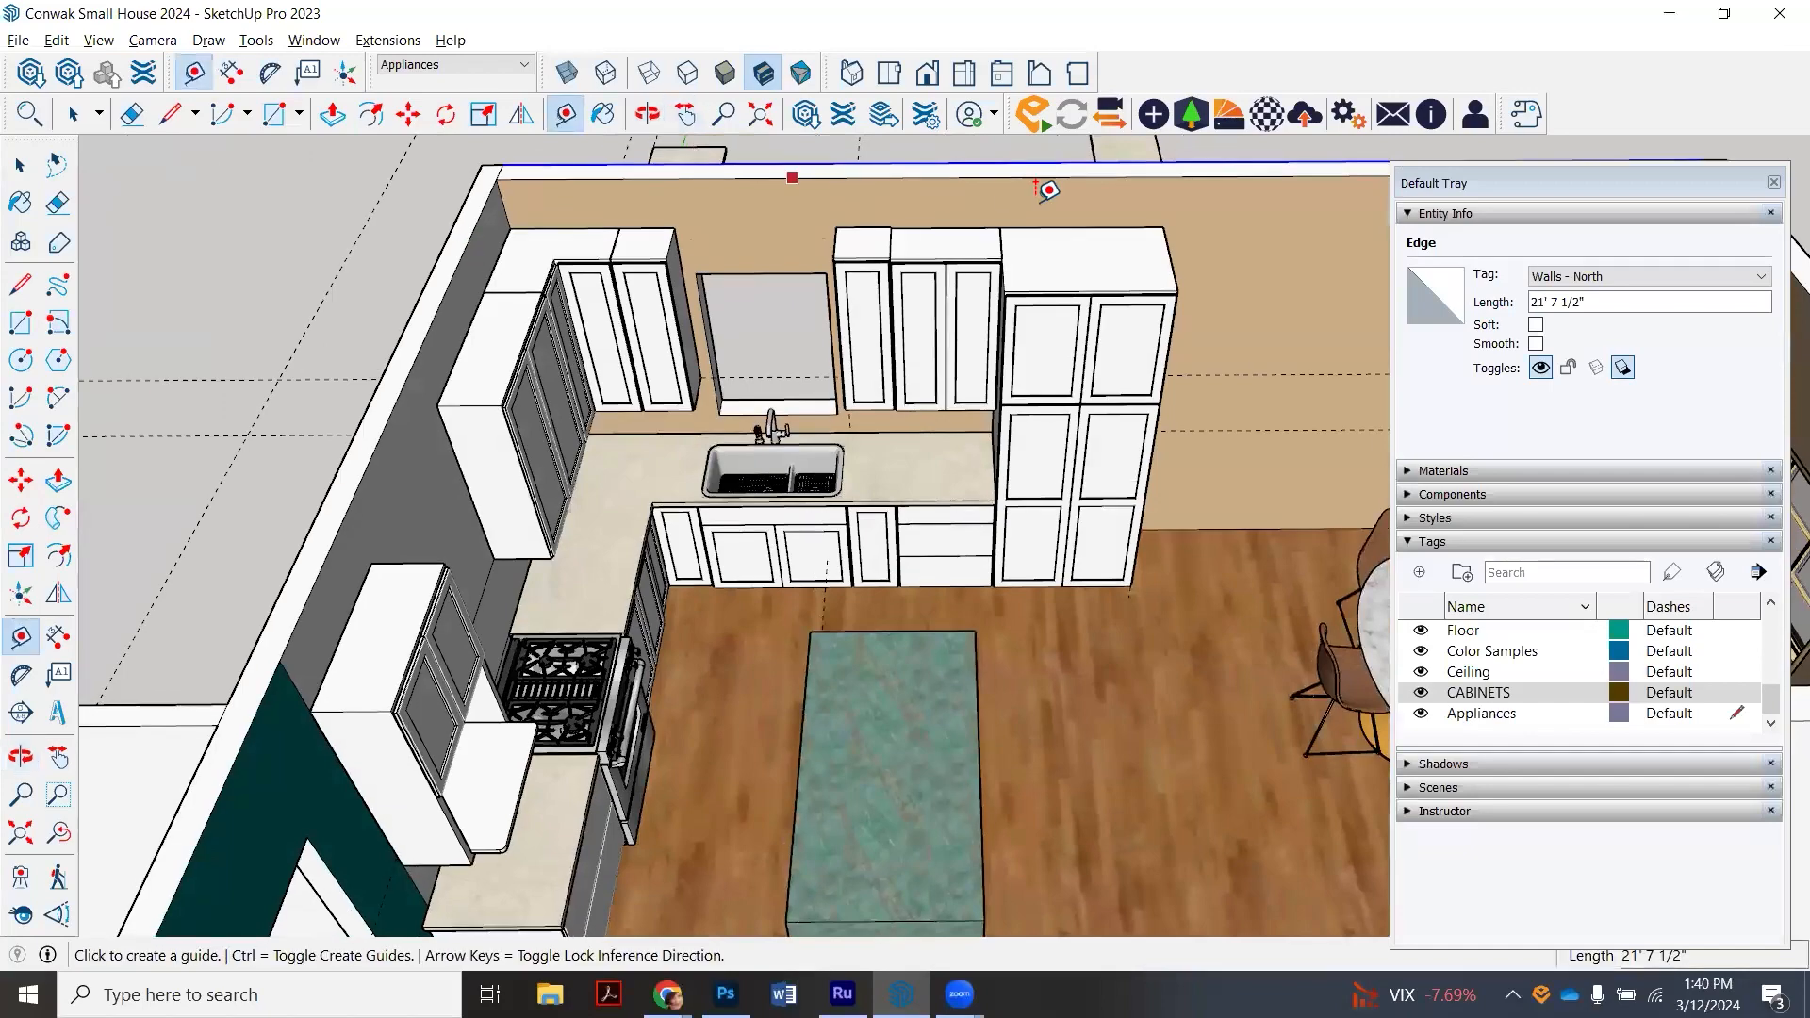
scroll(996, 225, "up", 1)
scroll(898, 261, "down", 4)
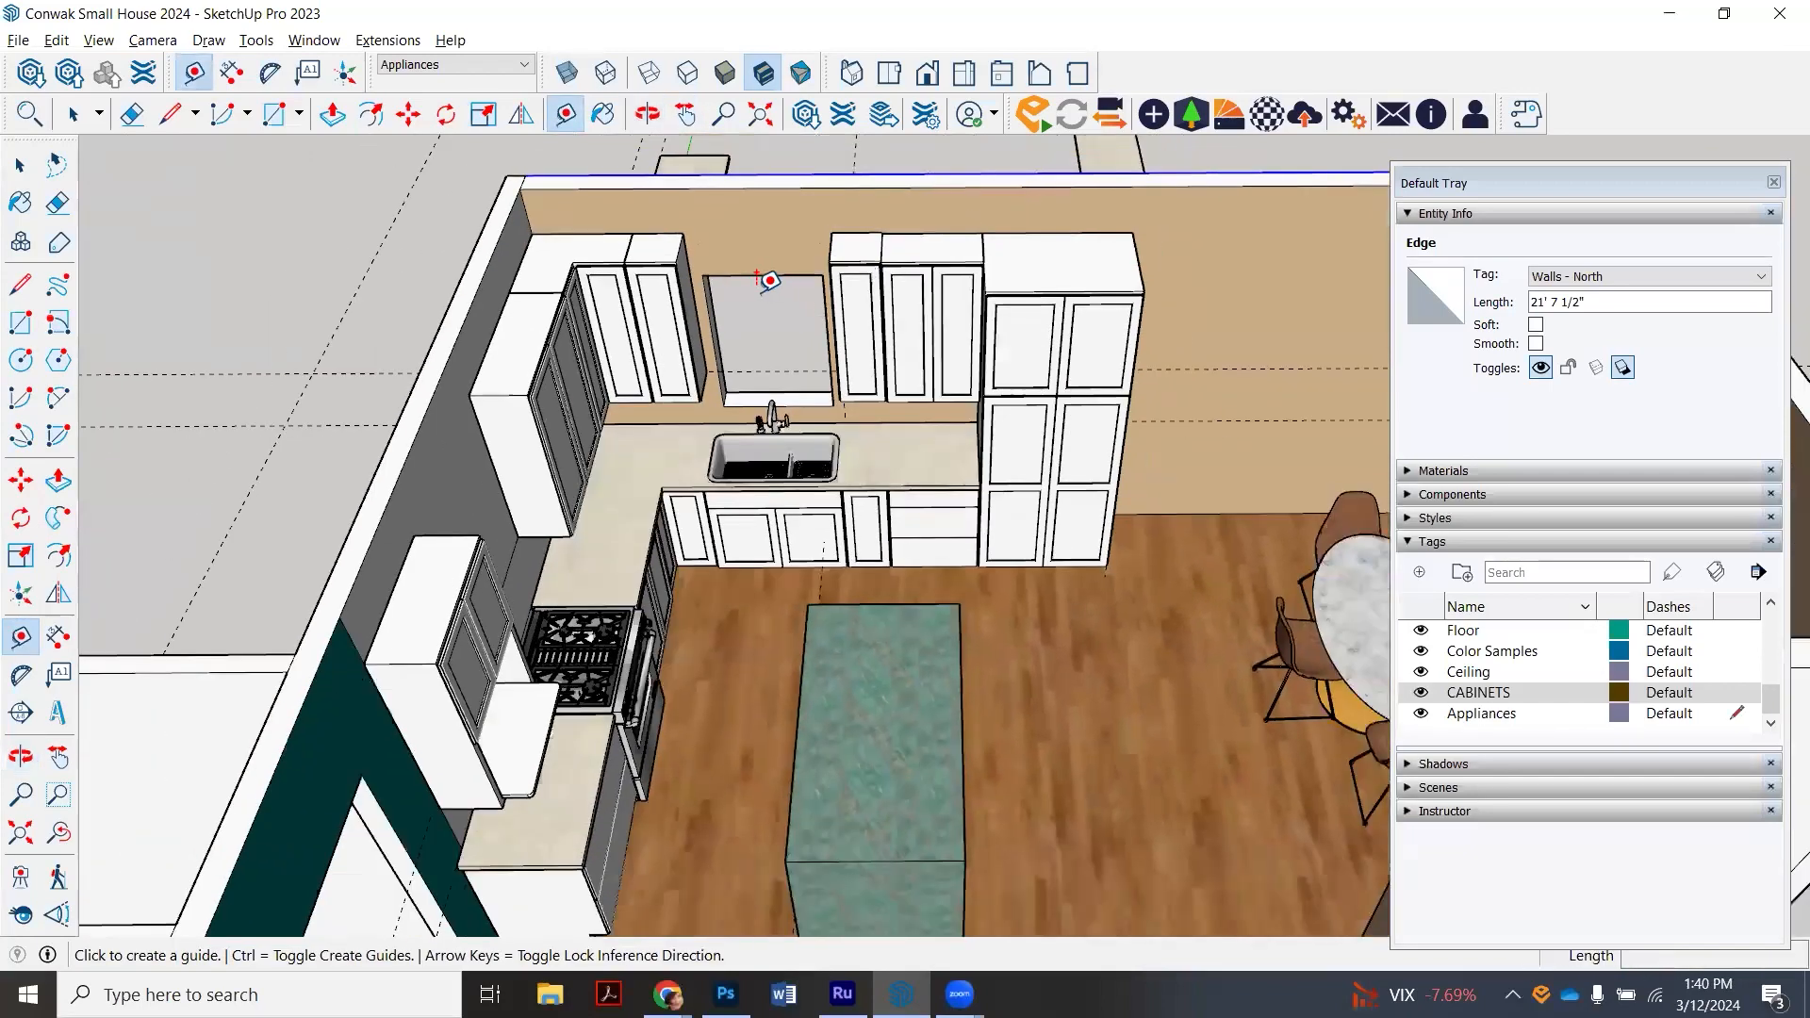
scroll(1173, 255, "down", 2)
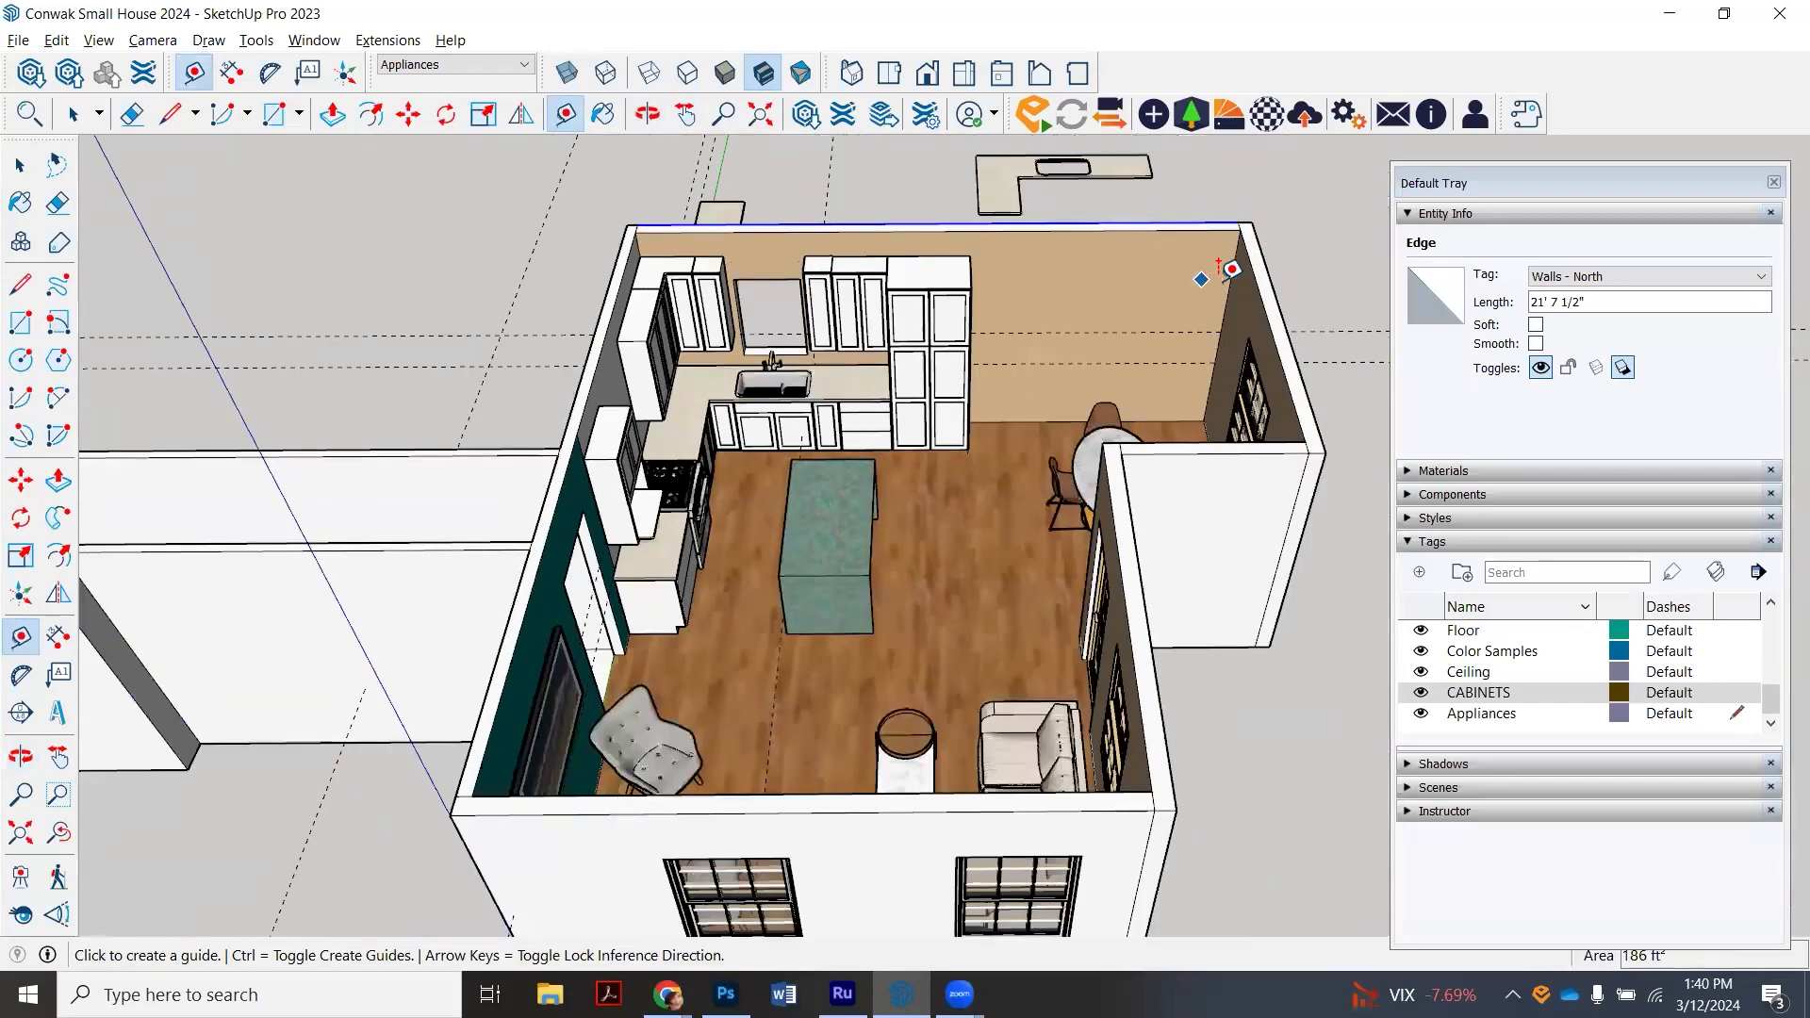
left_click(1243, 282)
scroll(862, 221, "up", 2)
scroll(856, 216, "up", 3)
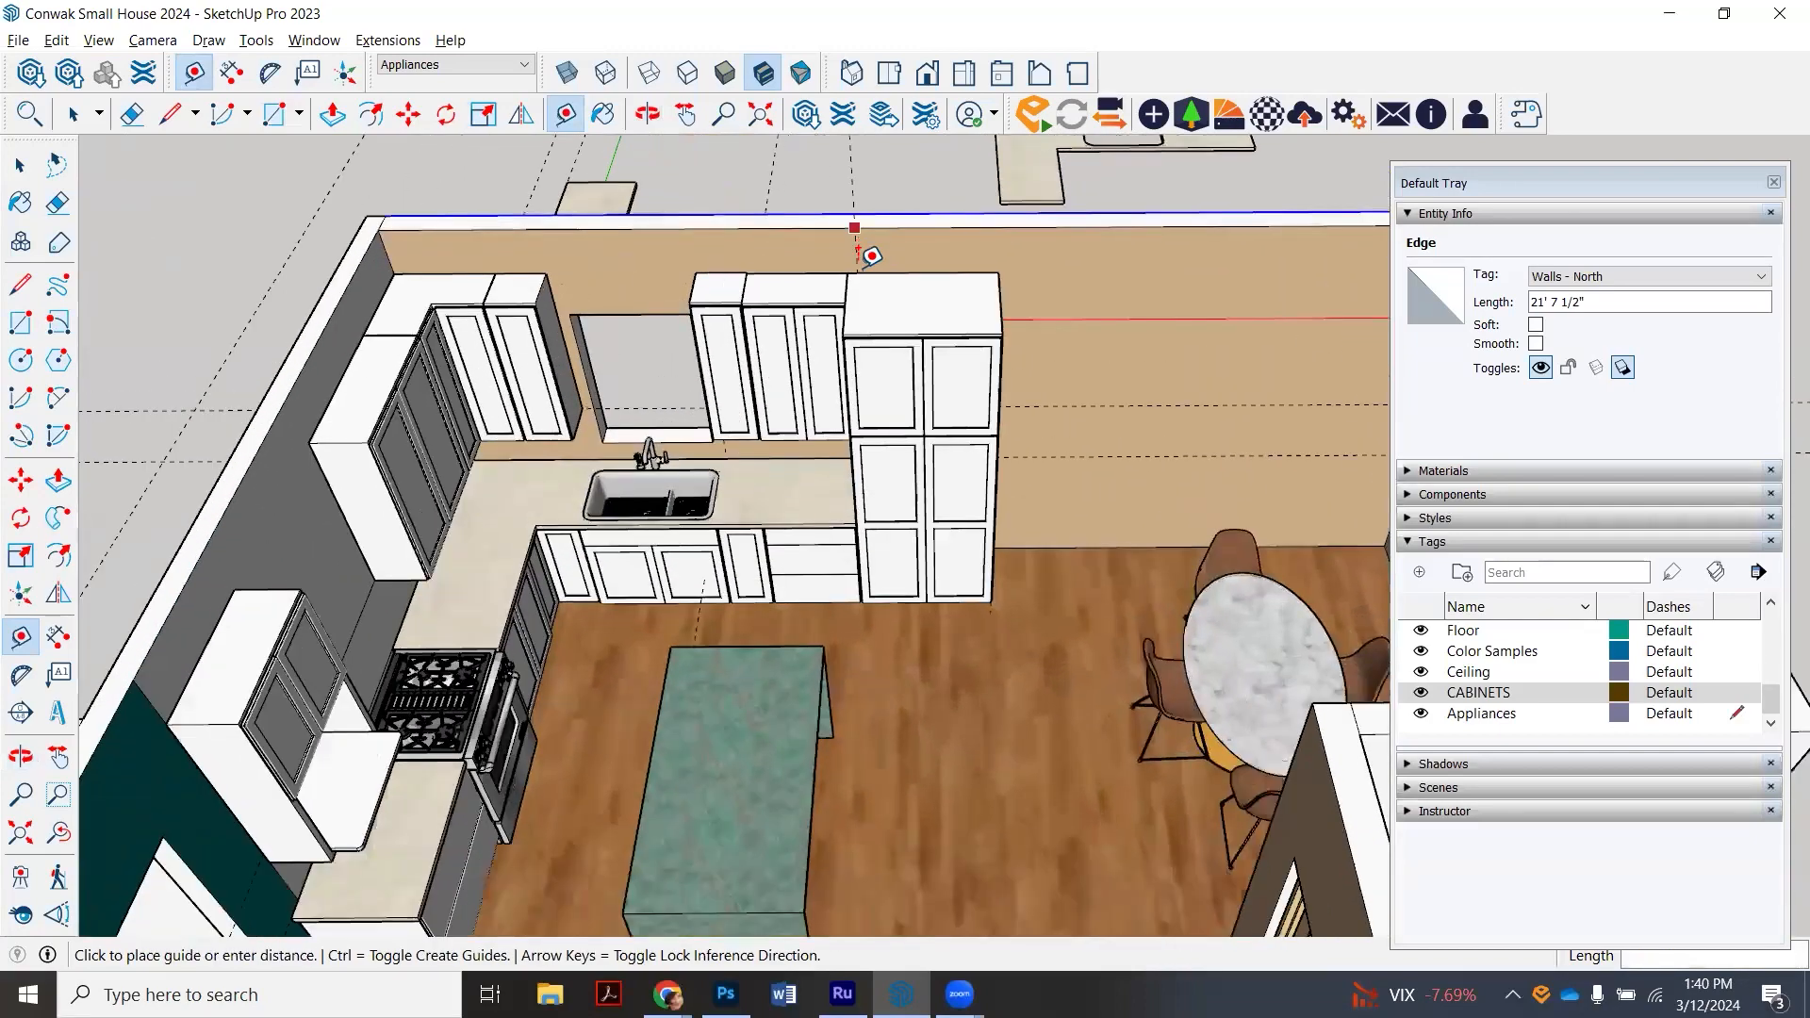
left_click(879, 233)
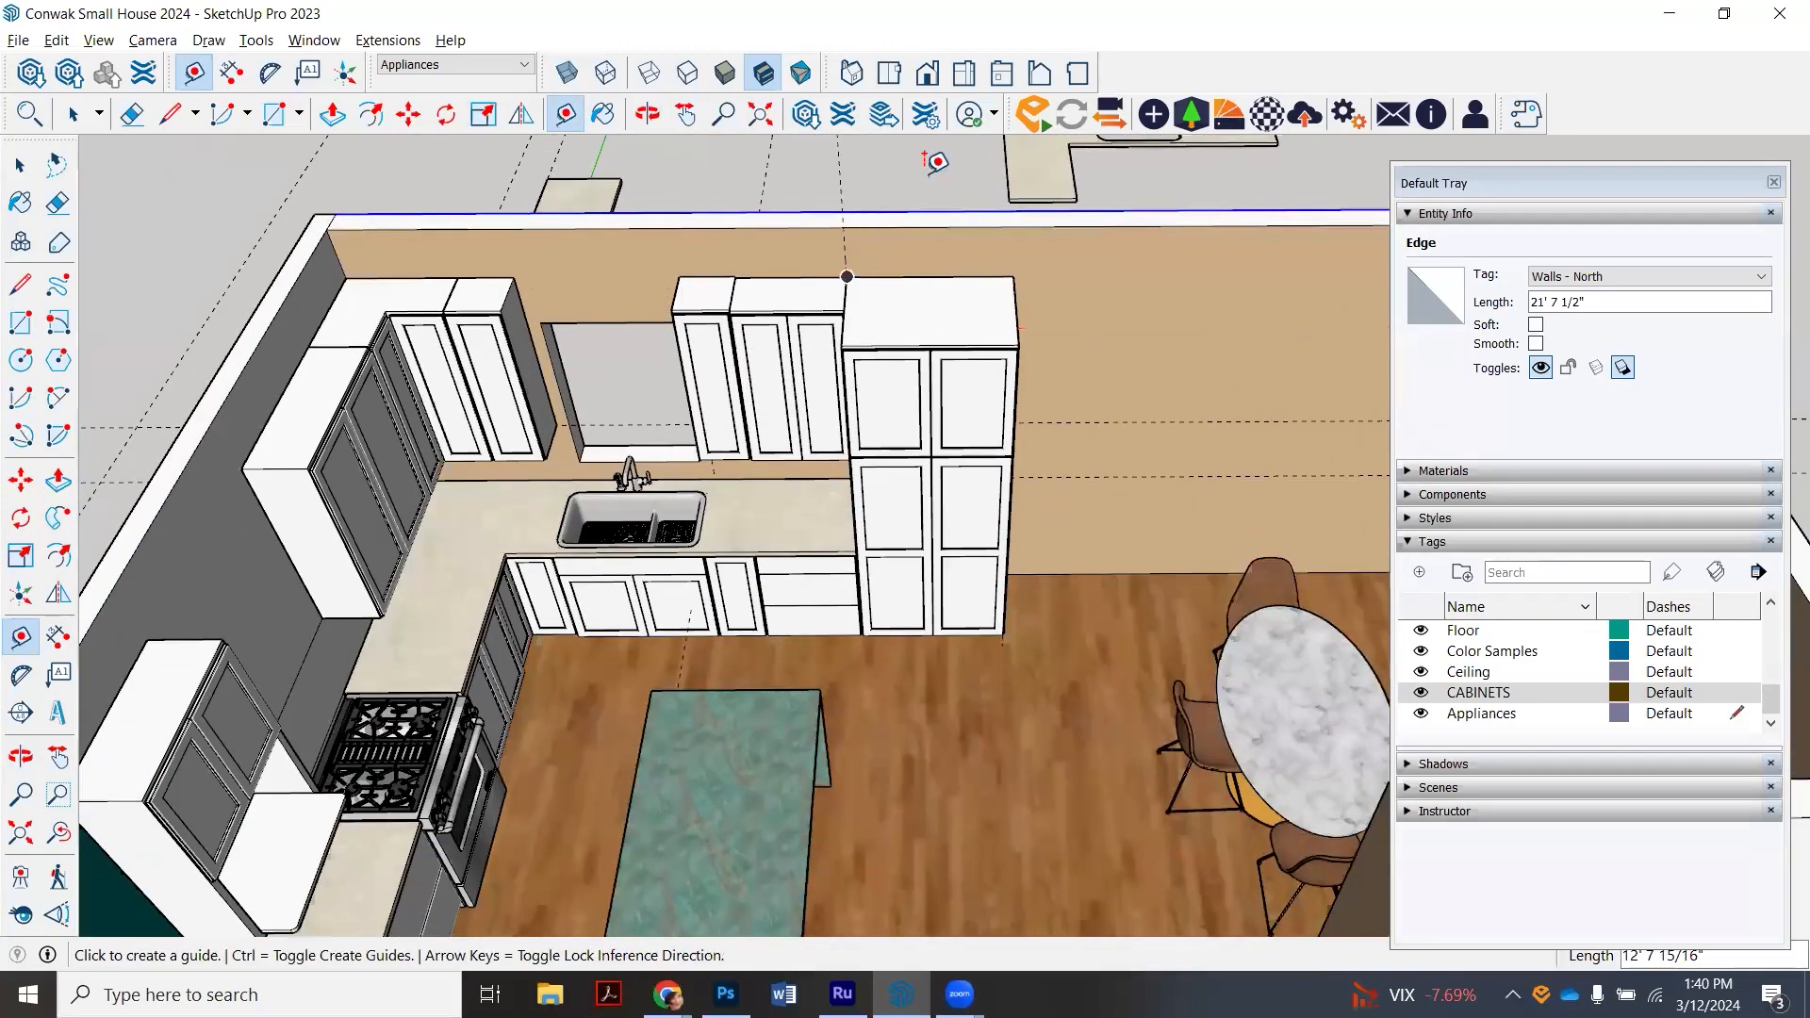
- Hide the CABINETS tag and outline the backsplash band on the window wall with lines along the guides, from the corner to the vertical guide
scroll(876, 212, "down", 2)
scroll(1103, 198, "down", 1)
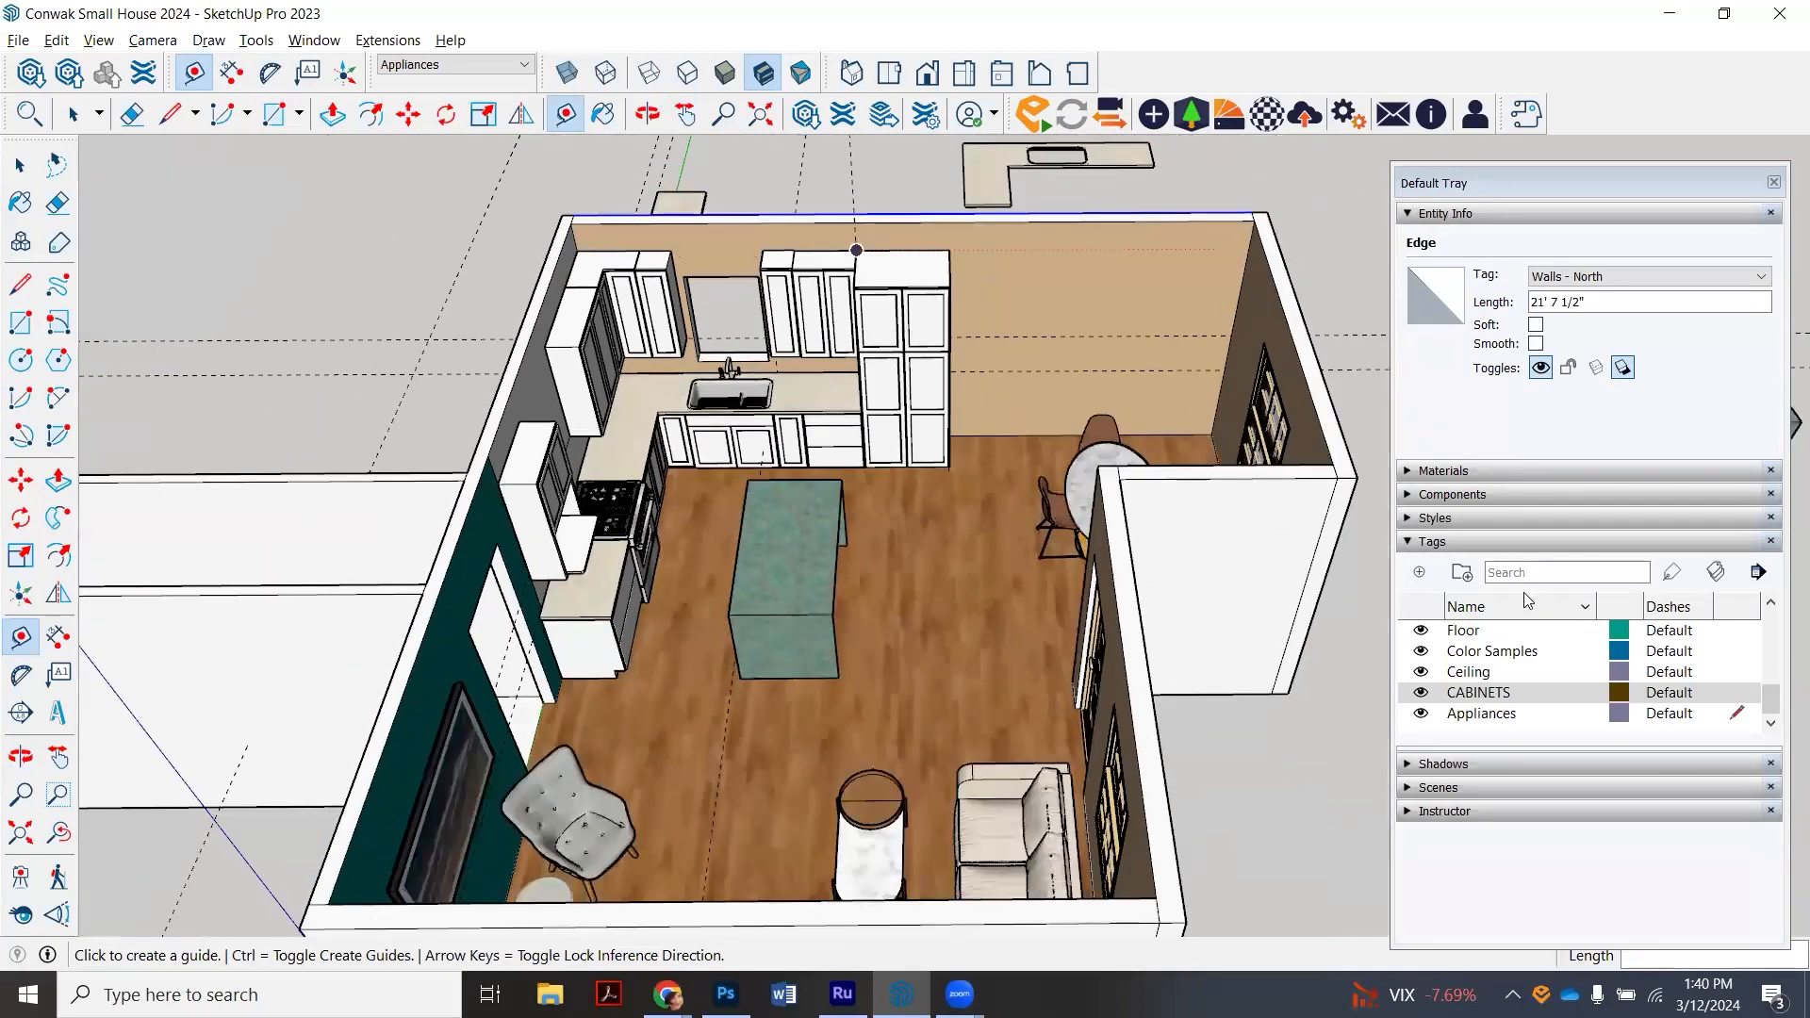
left_click(1421, 693)
scroll(828, 319, "up", 5)
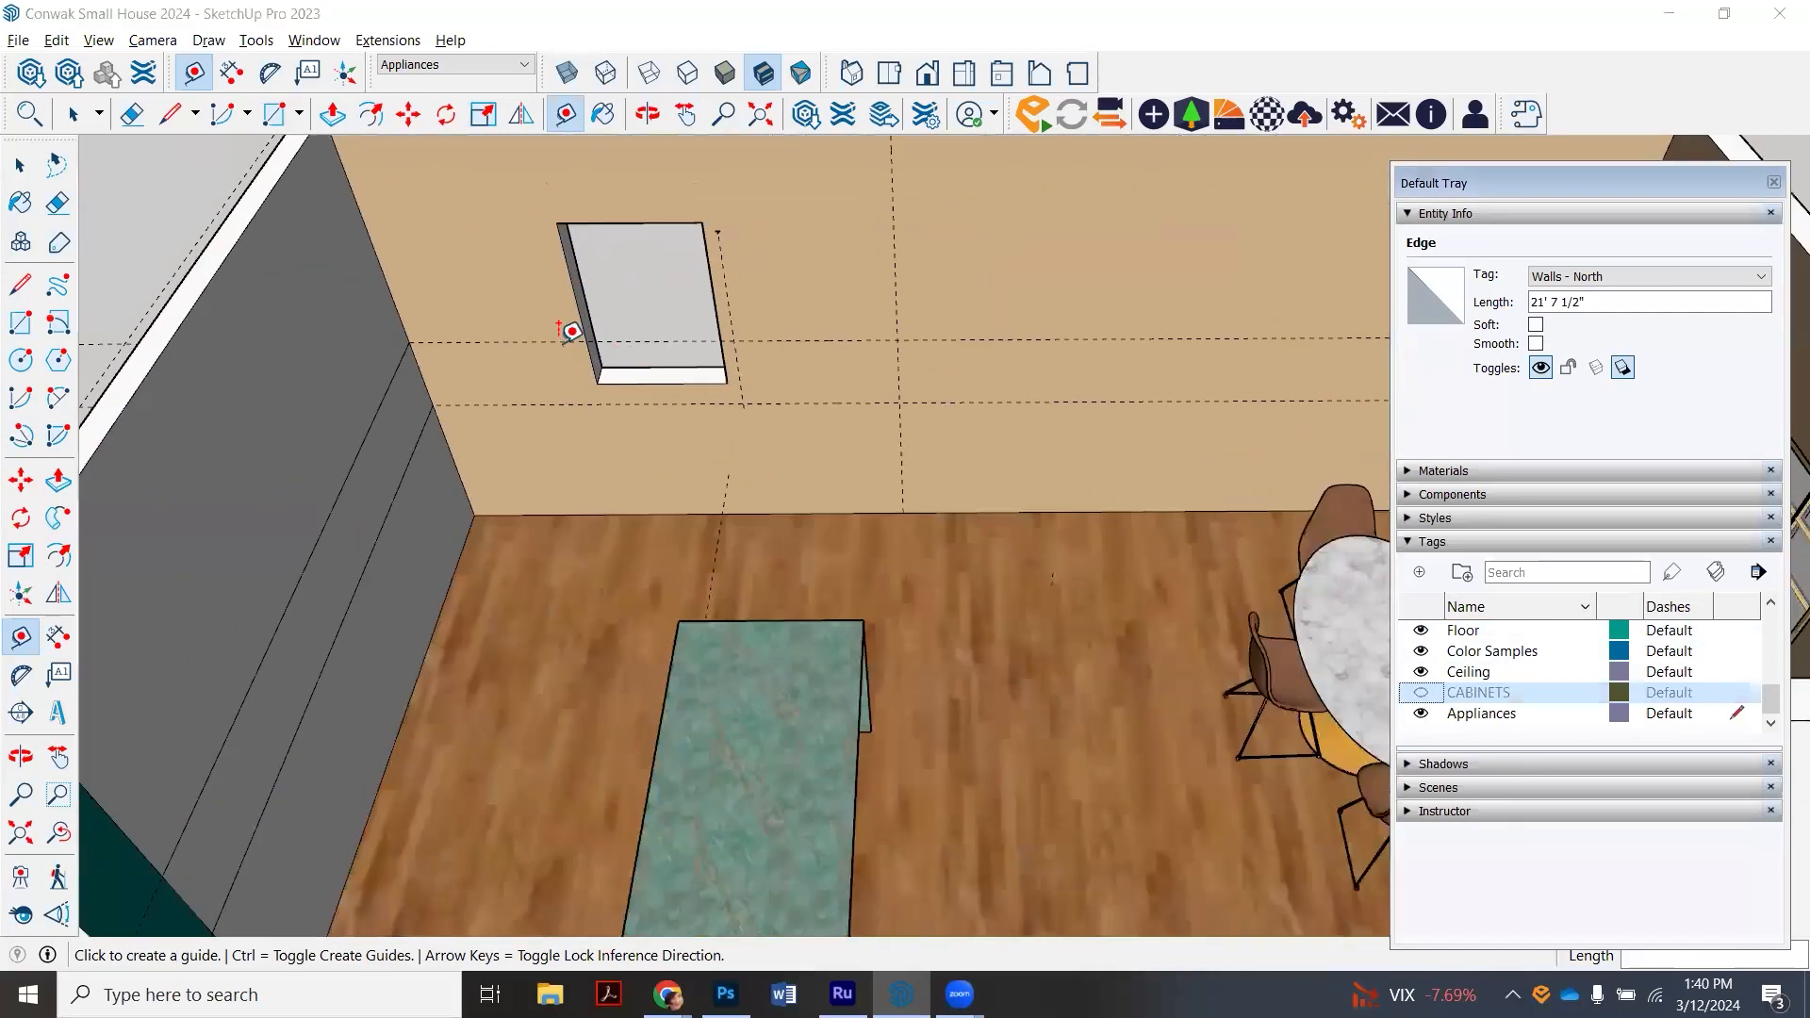
left_click(171, 114)
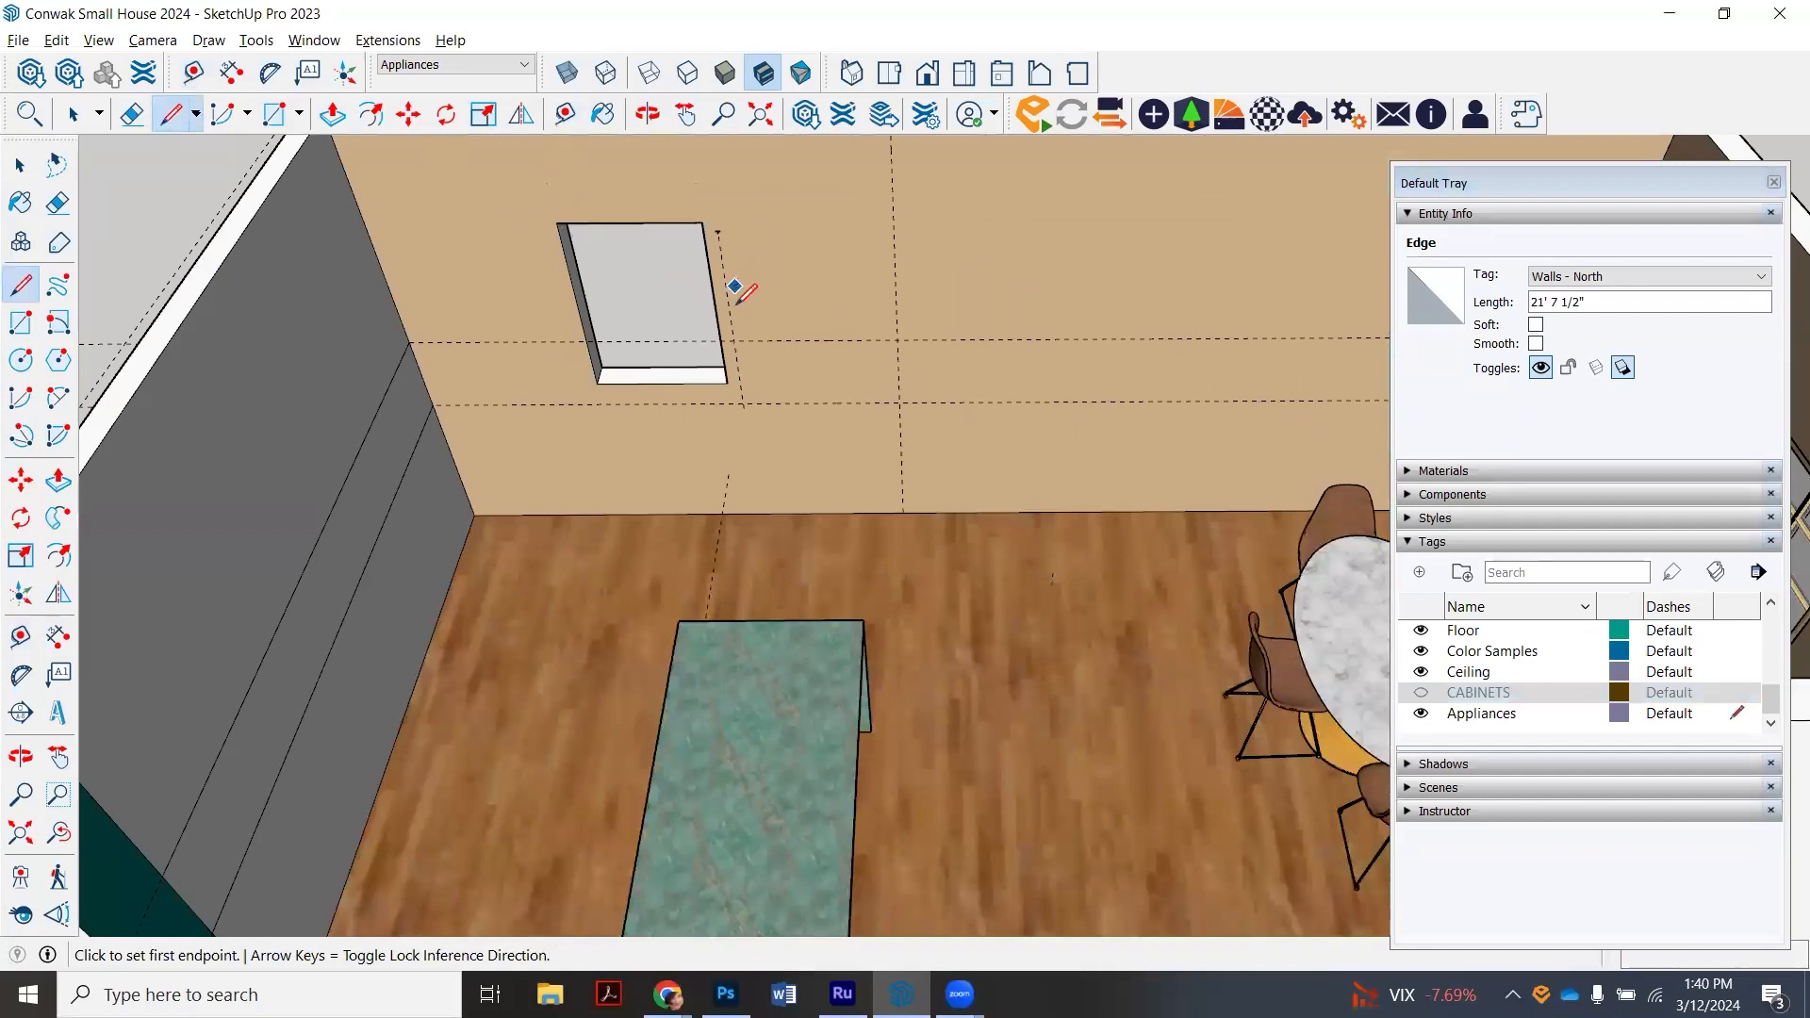
left_click(409, 341)
left_click(590, 339)
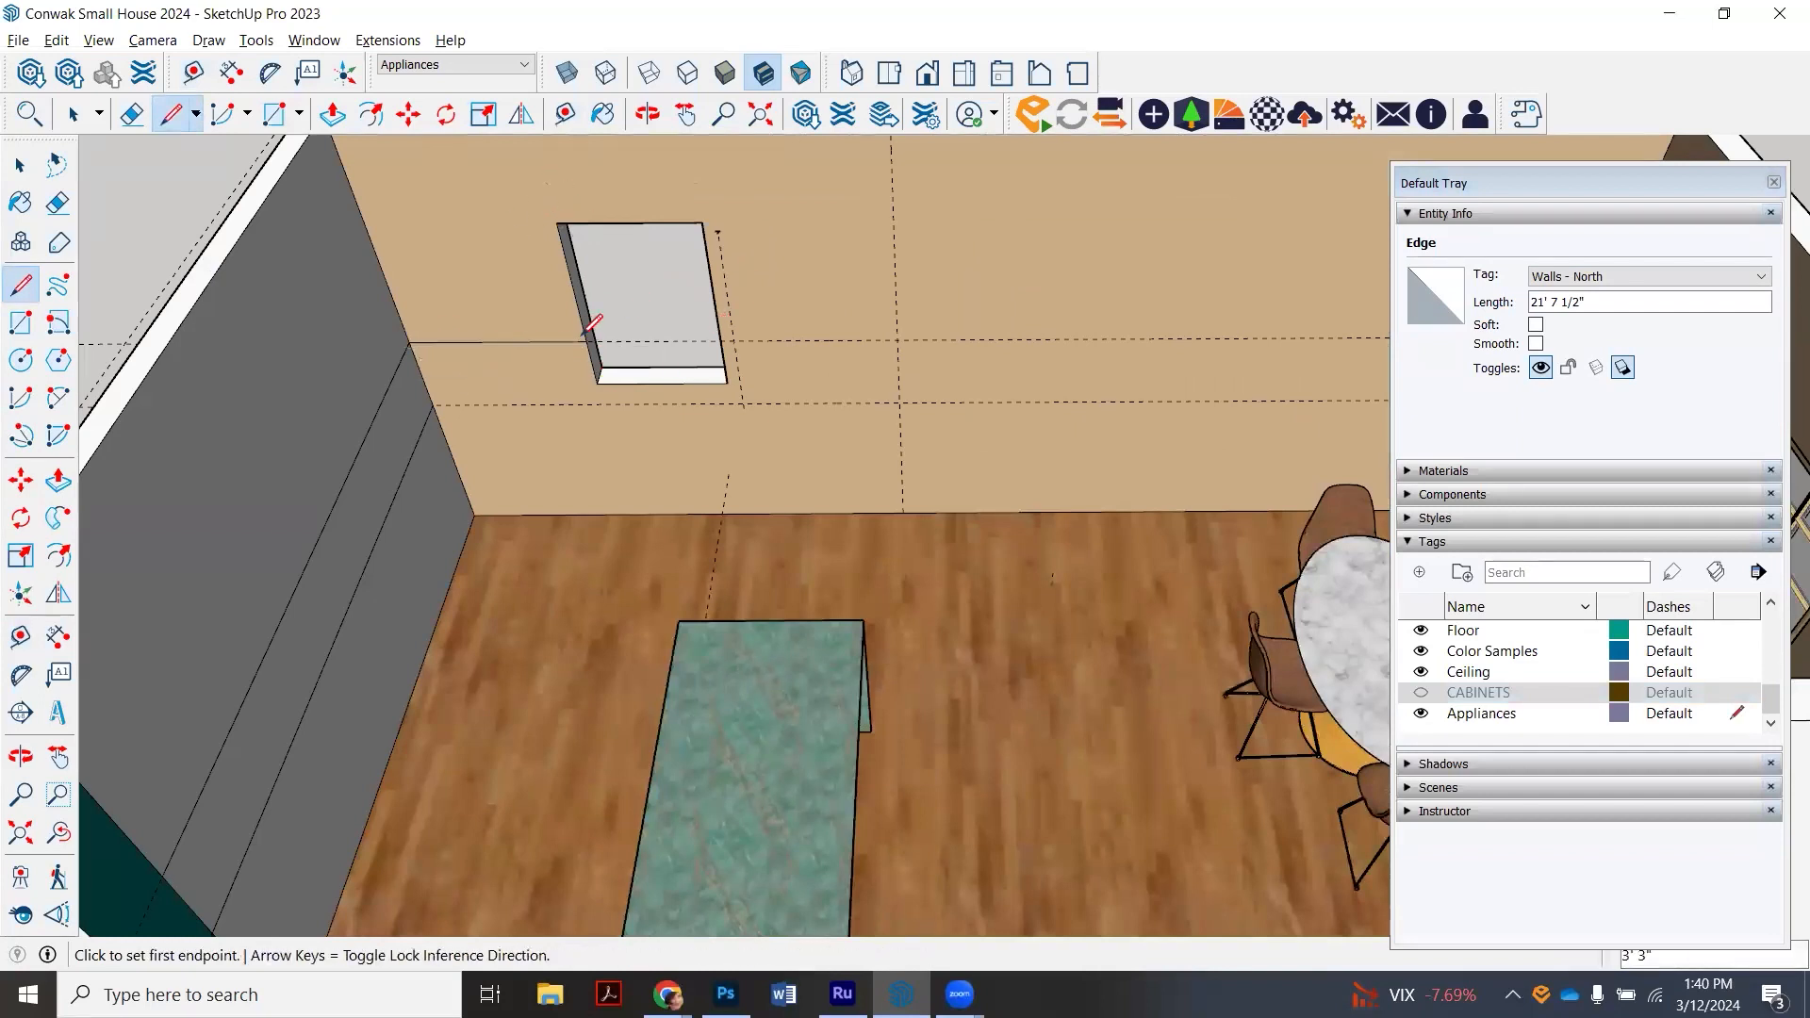
left_click(728, 340)
left_click(899, 402)
left_click(438, 405)
- Select the backsplash bands on the window wall and the gray wall to check that each is a separate face
left_click(72, 115)
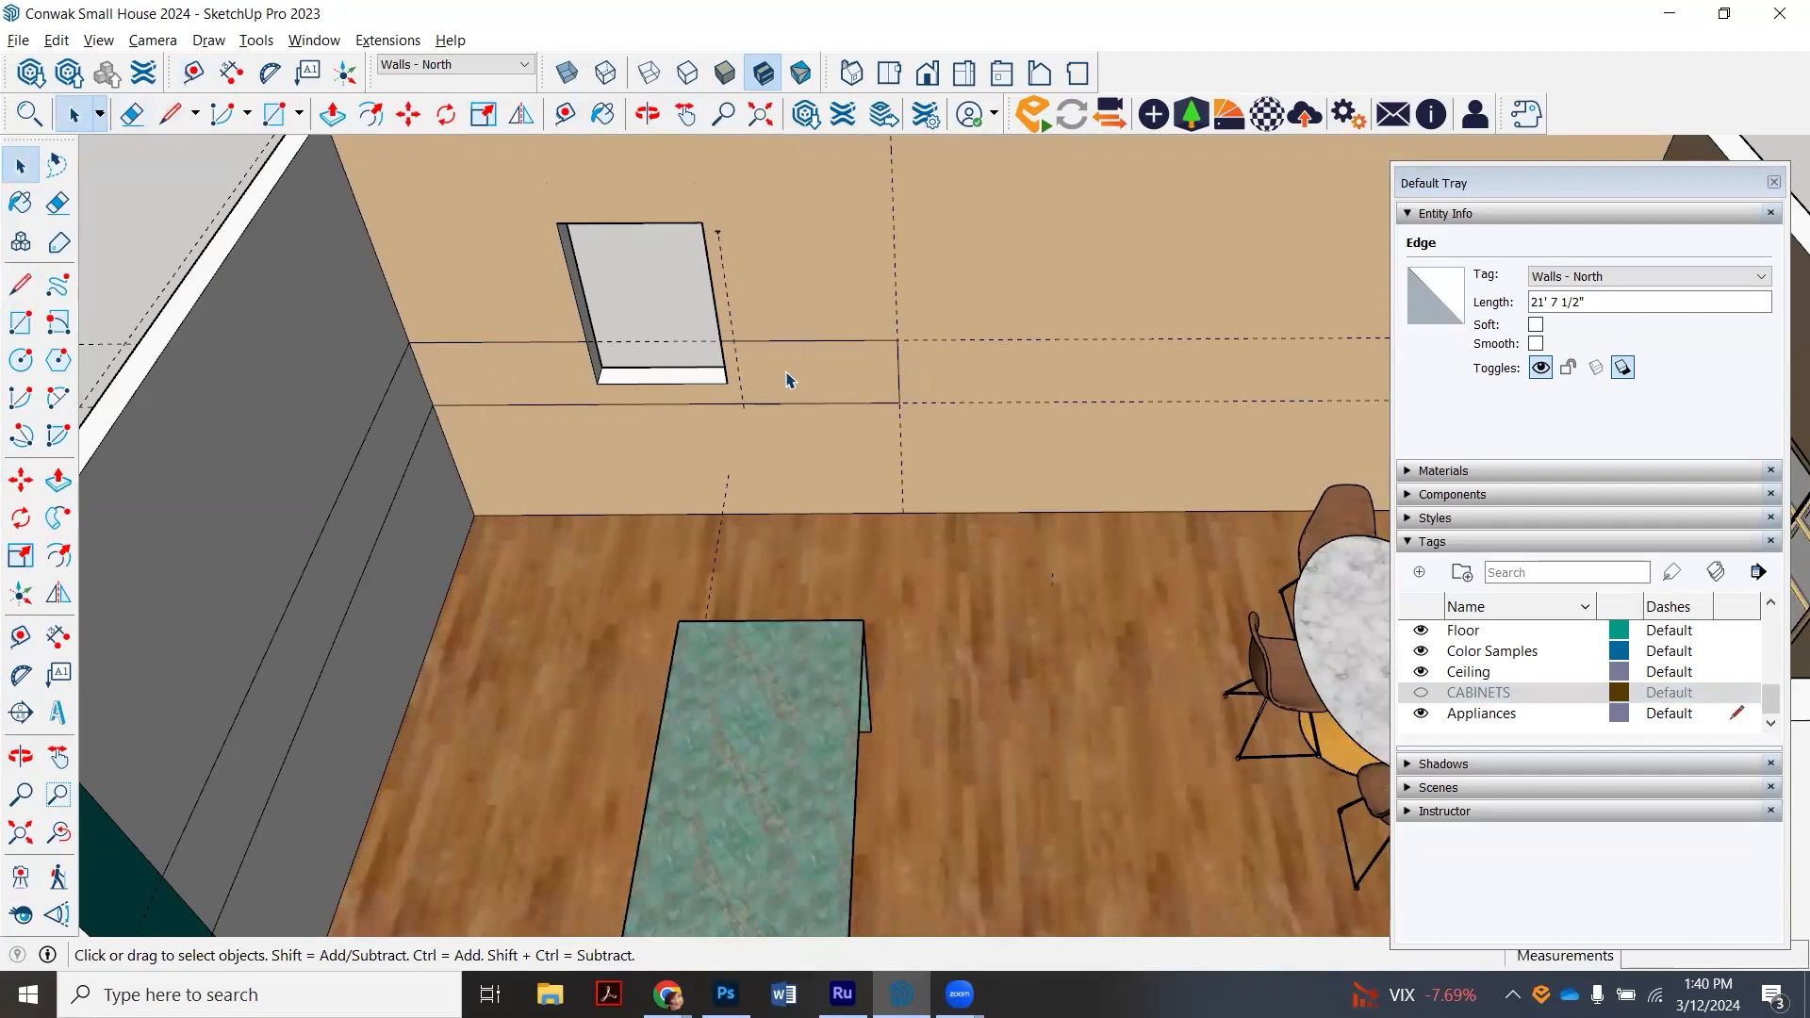
left_click(546, 369)
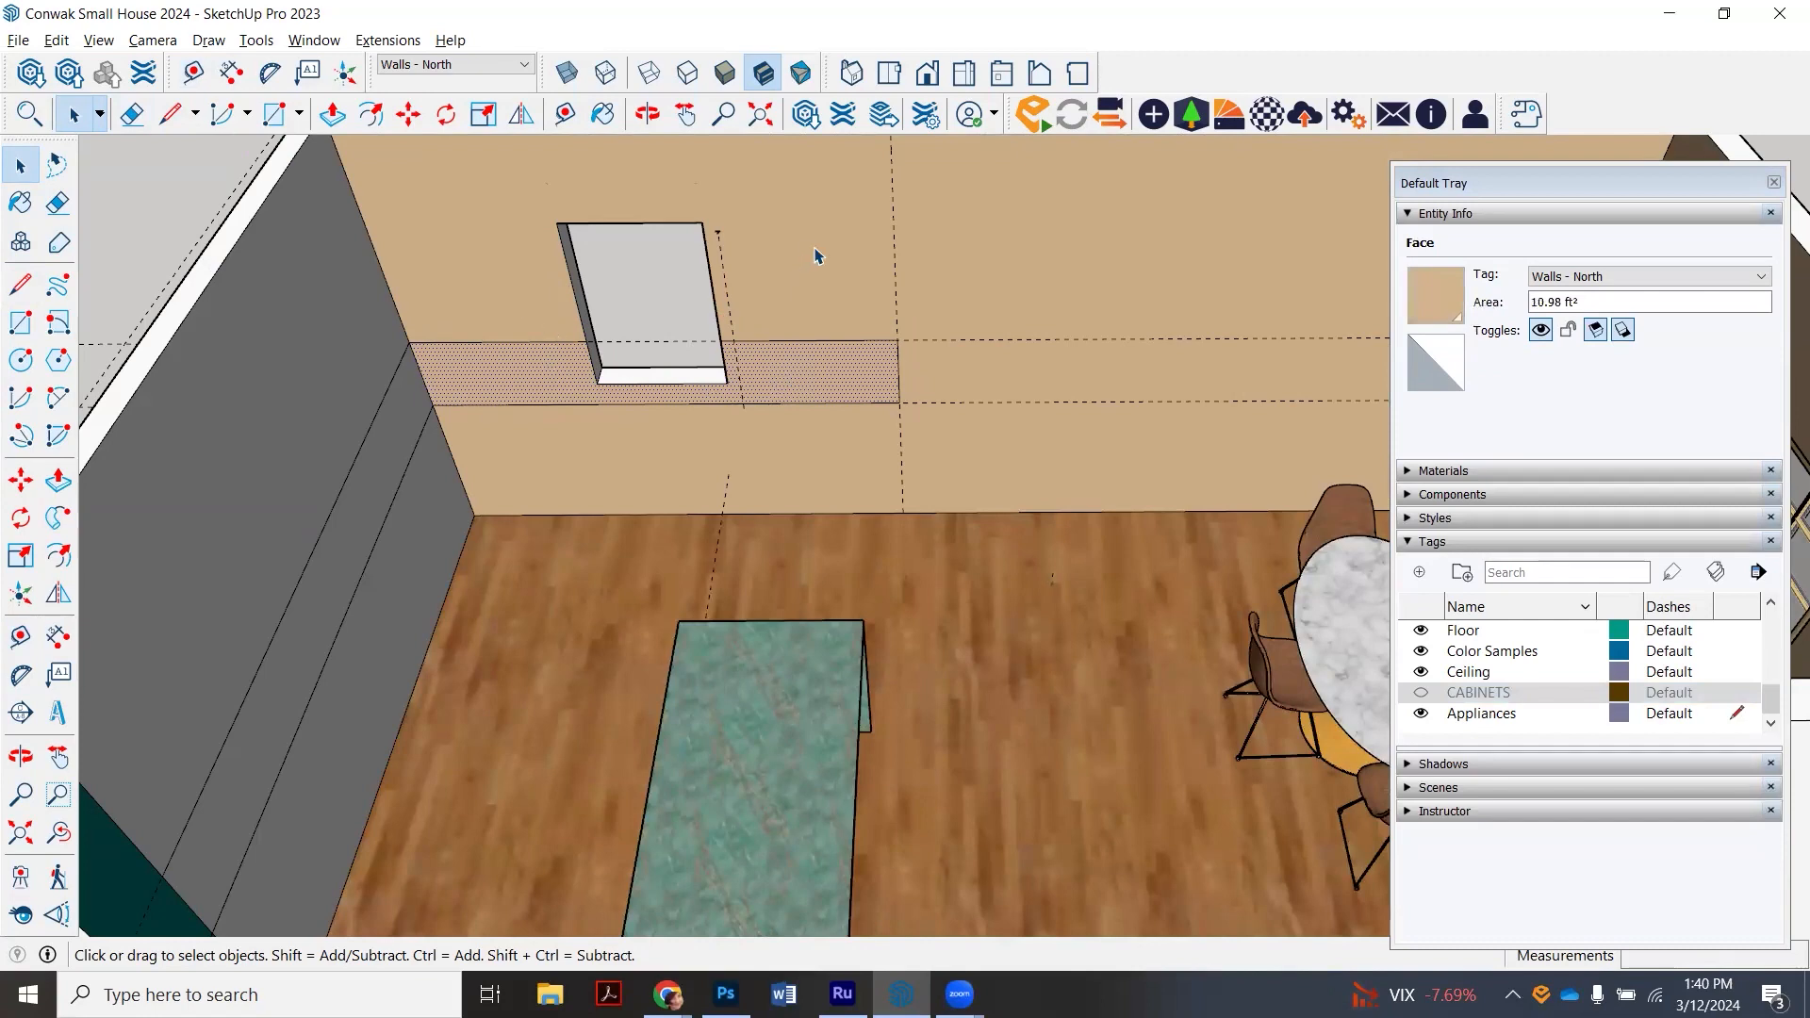
scroll(563, 226, "down", 2)
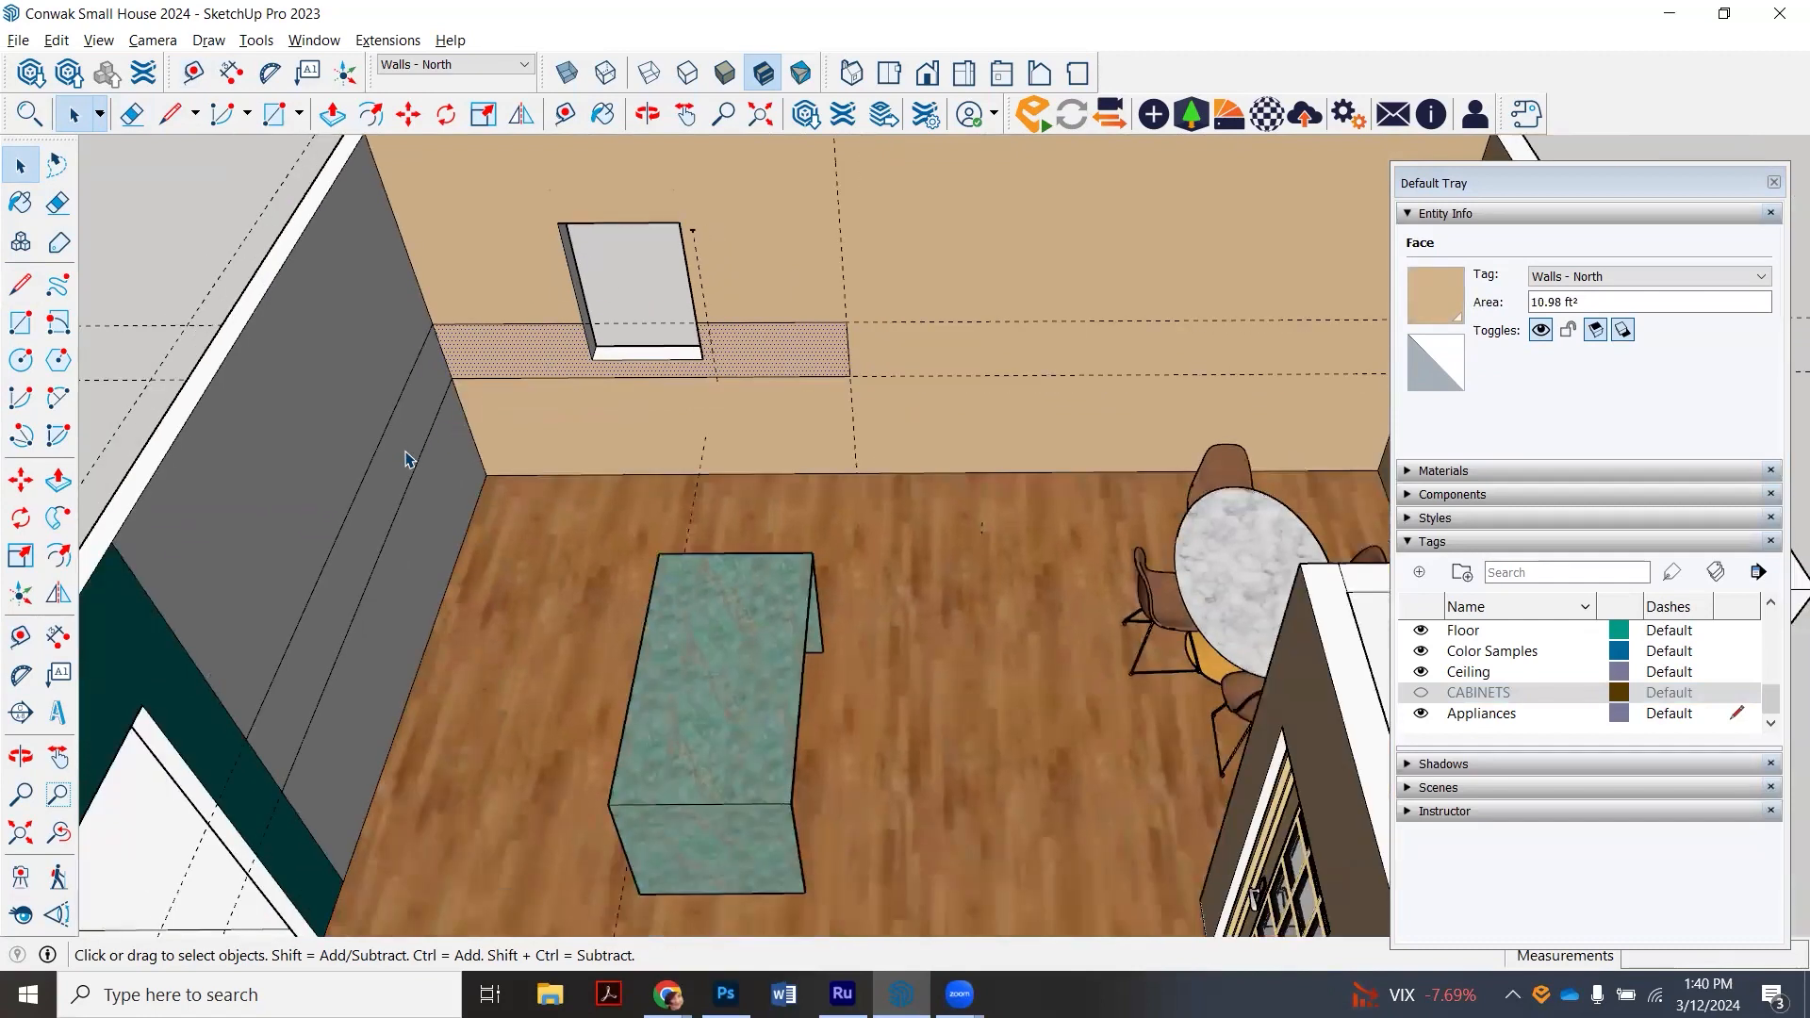
left_click(405, 454)
left_click(490, 365)
left_click(401, 440)
scroll(558, 405, "down", 2)
scroll(563, 401, "up", 2)
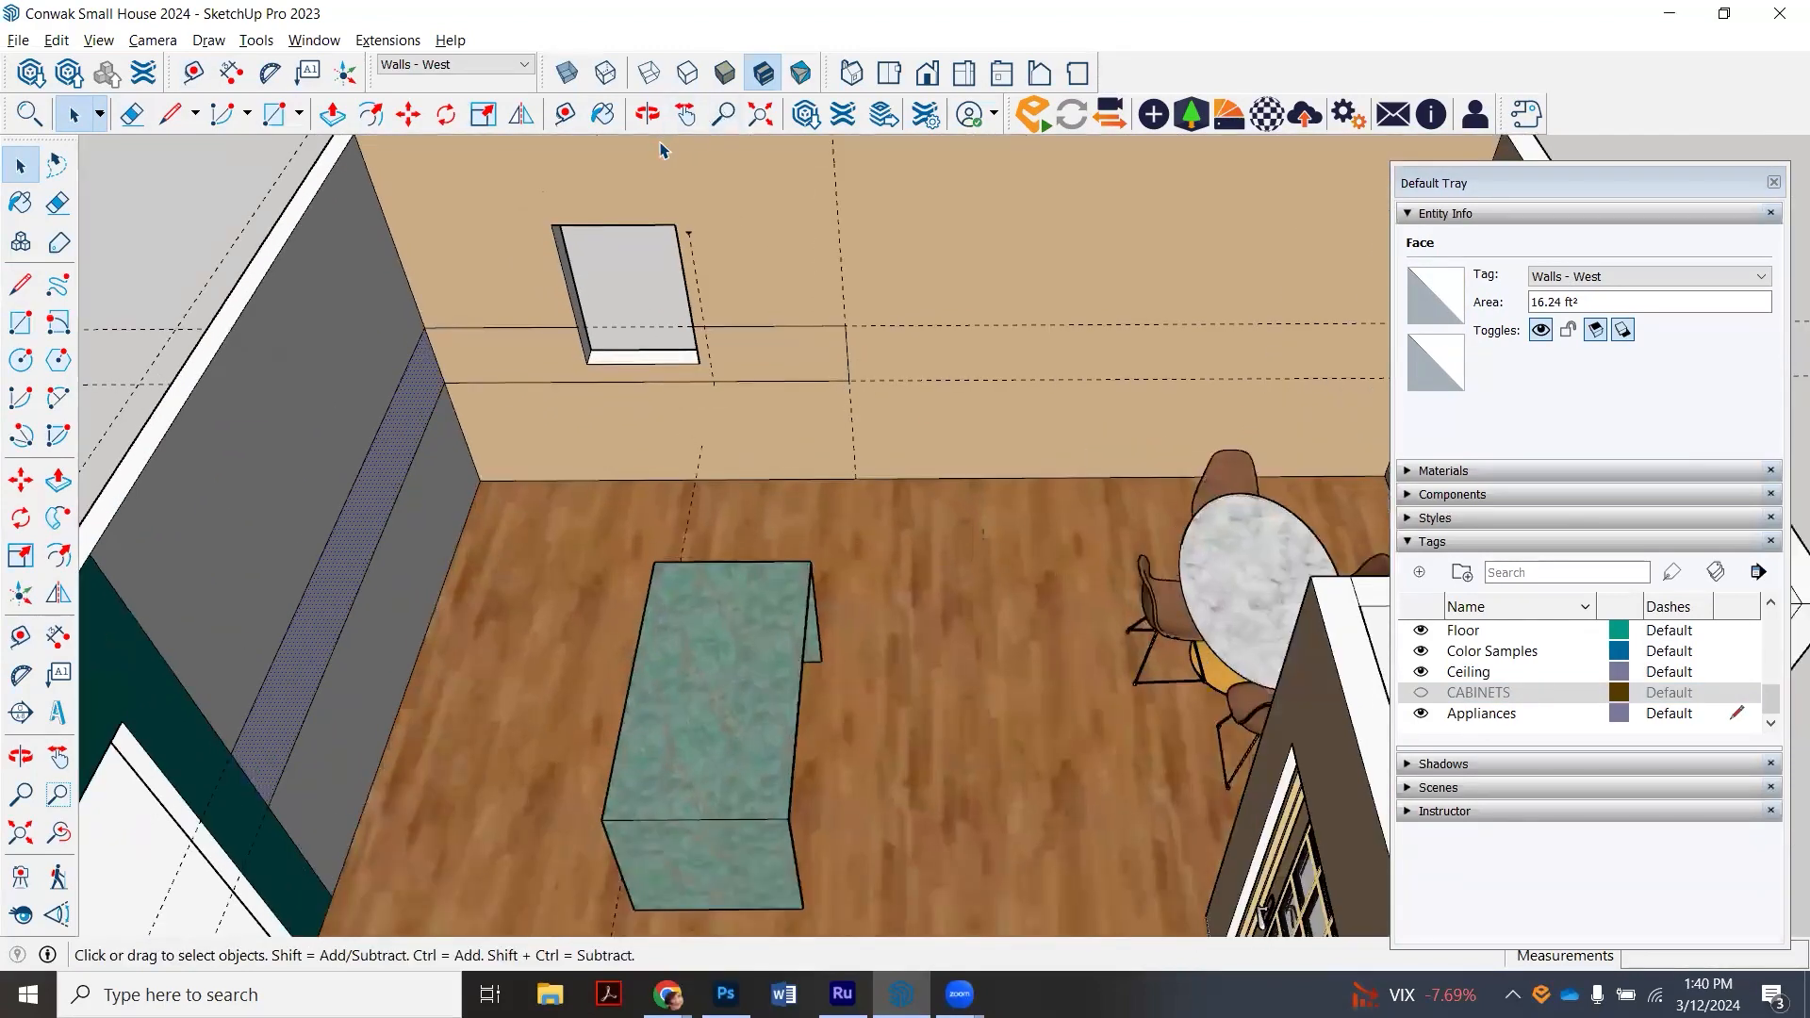
- Show the CABINETS tag again so the cabinets and range along both kitchen walls can be used as reference
left_click(648, 114)
left_click_drag(518, 214, 1414, 528)
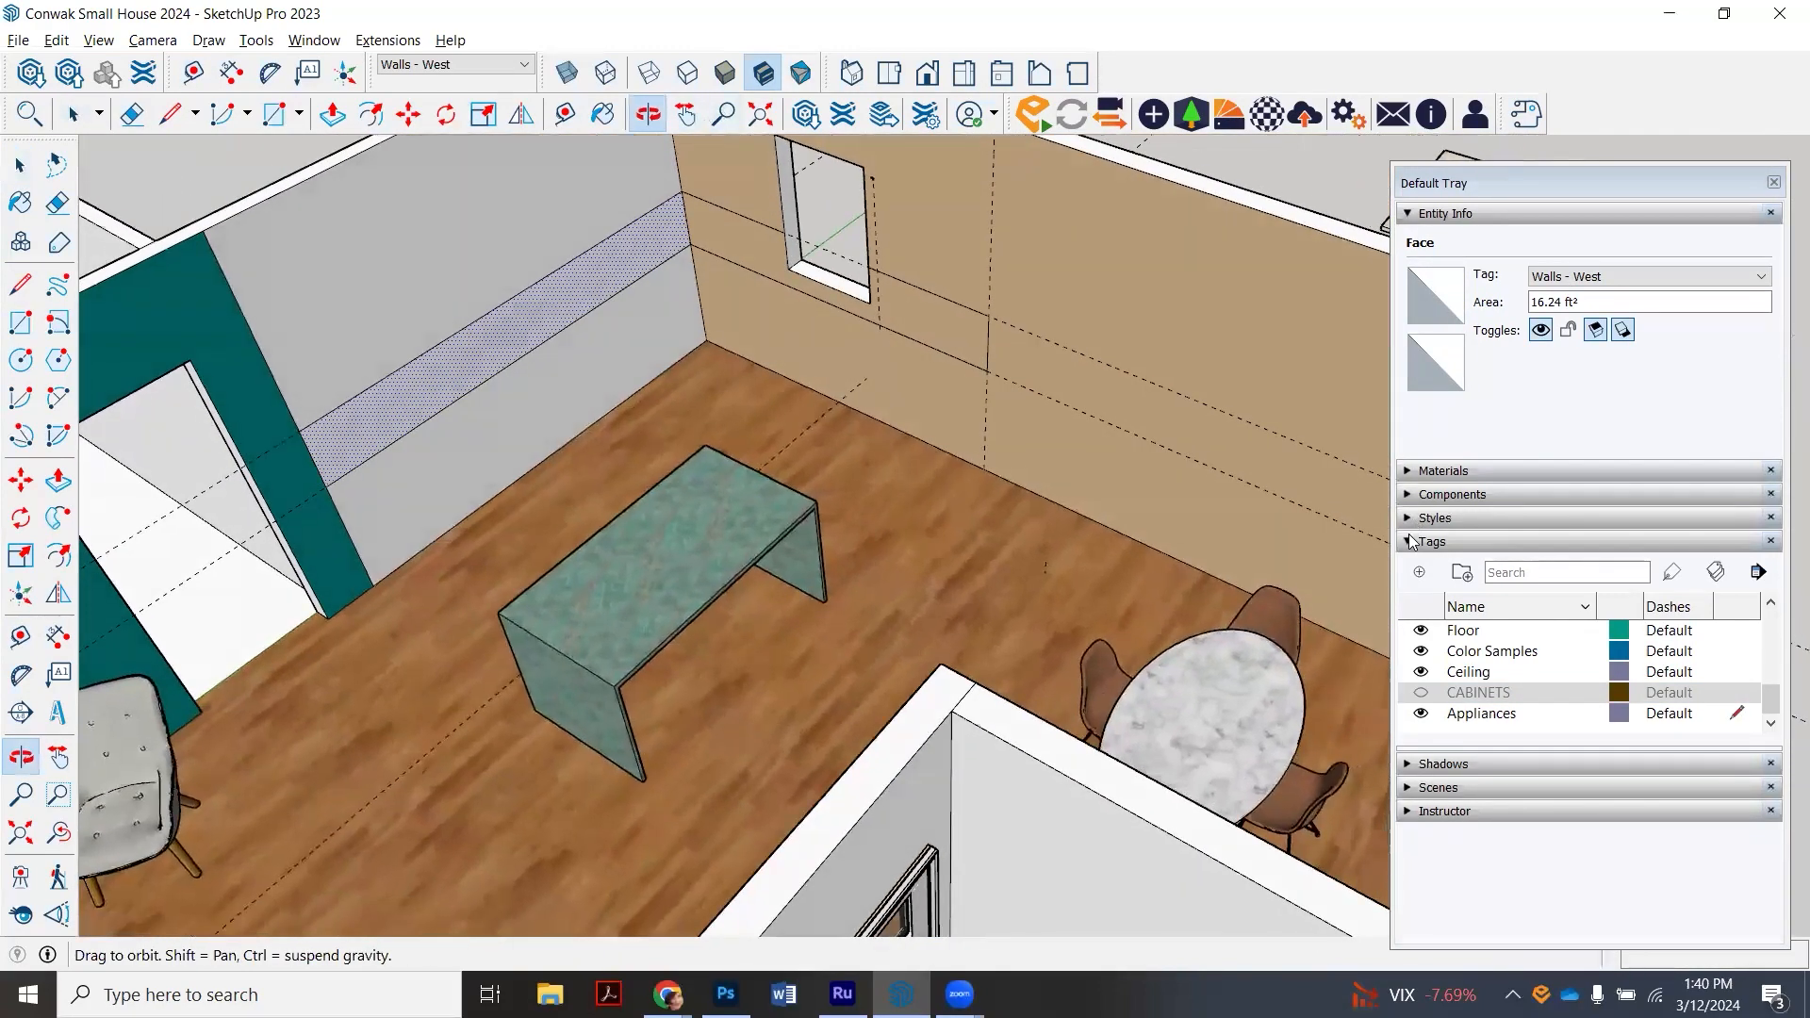
left_click(1420, 693)
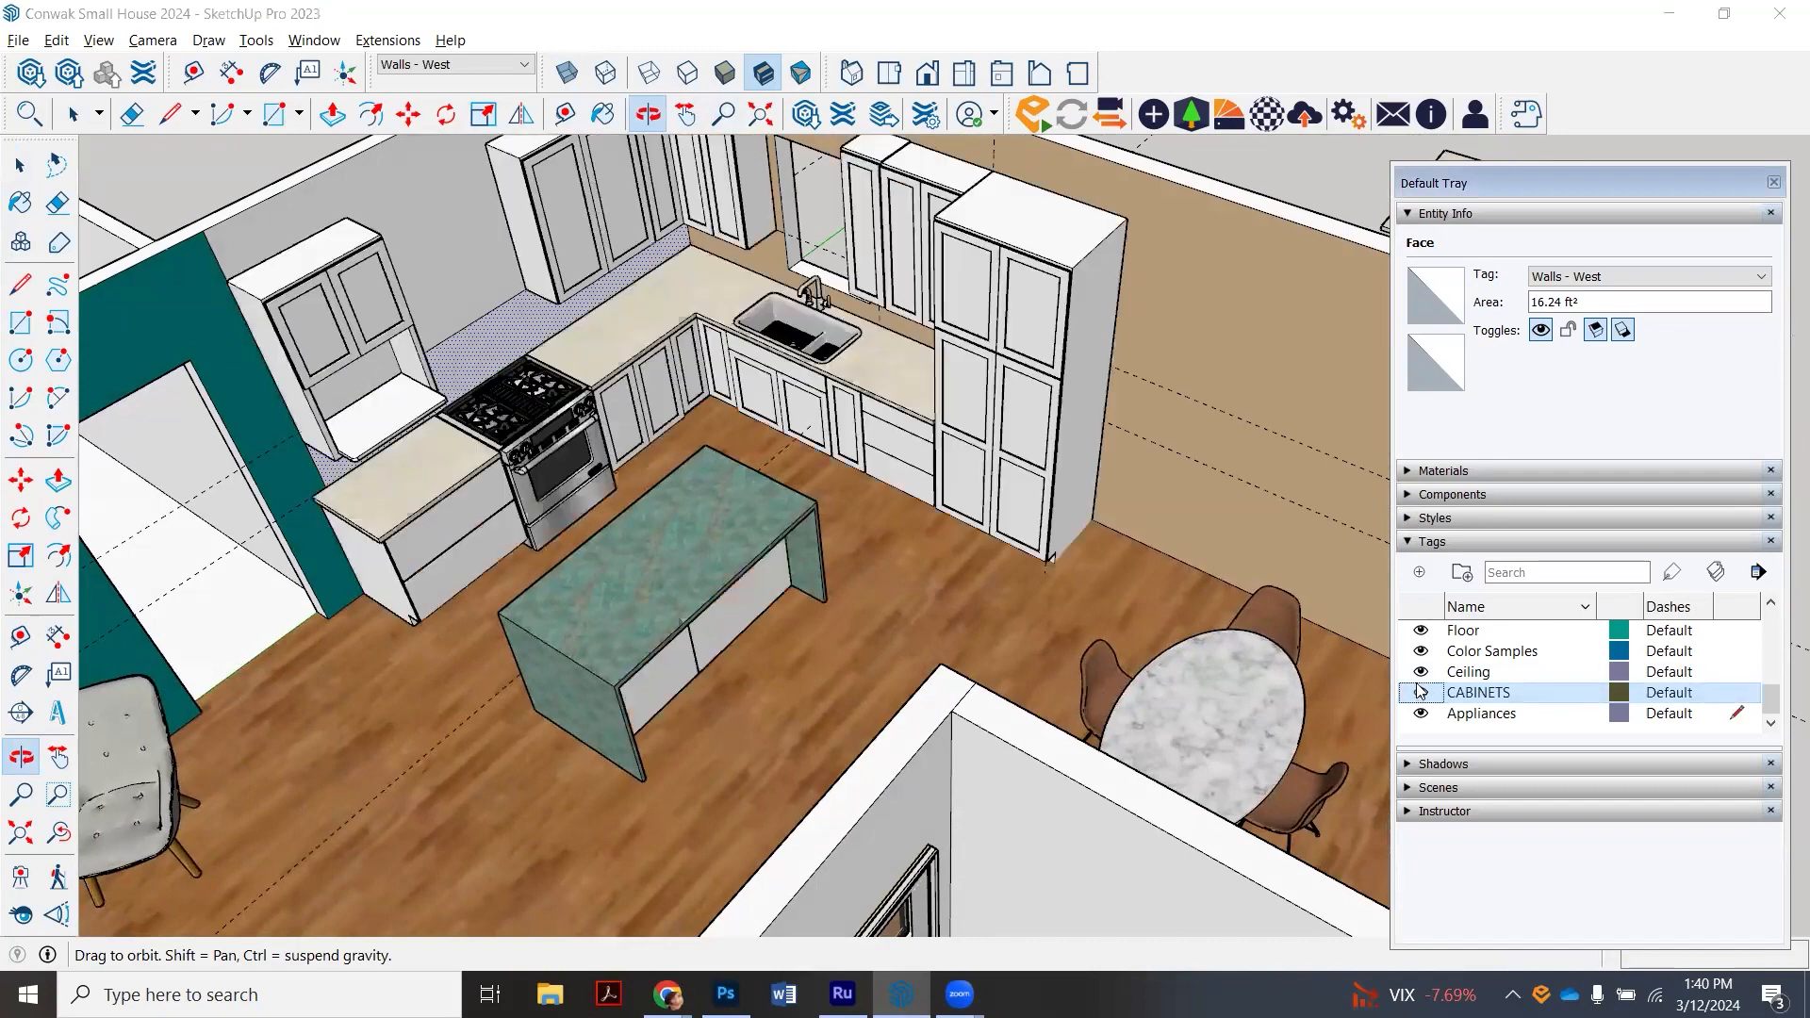
left_click_drag(896, 506, 526, 324)
scroll(544, 379, "down", 2)
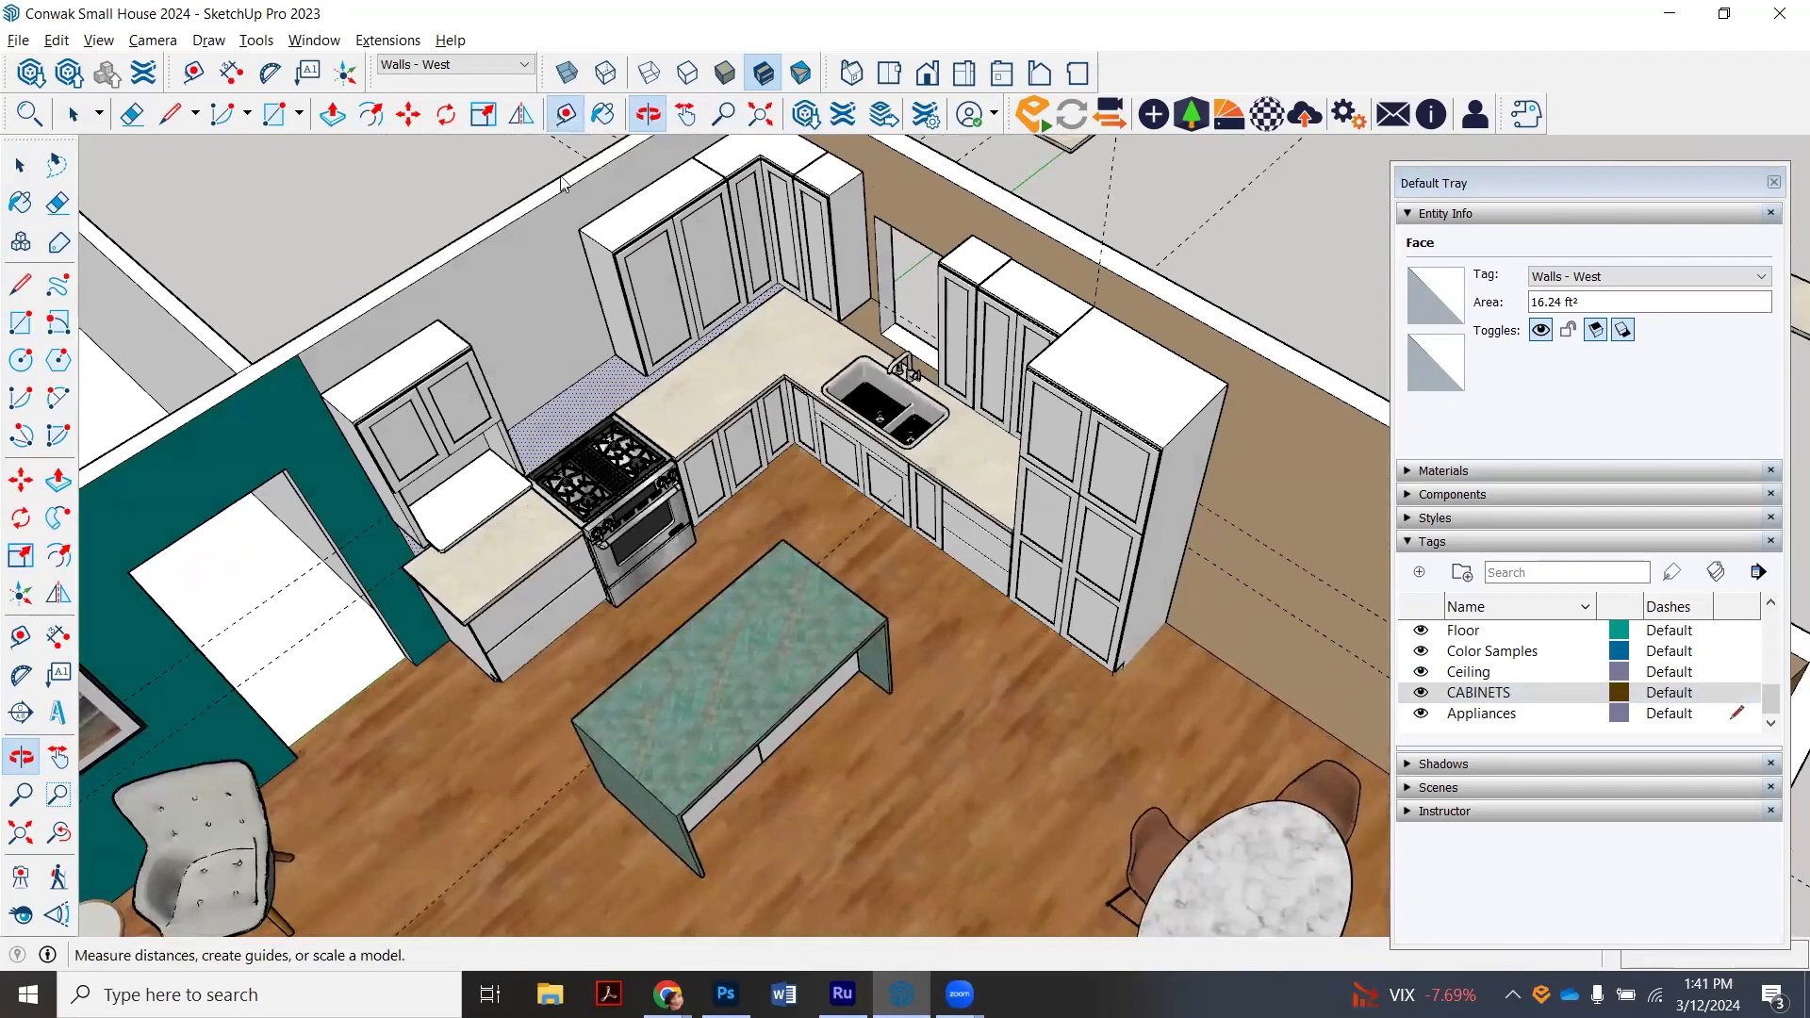
- Place vertical guides on the gray wall on both sides of the range gap, one of them 5' from the corner
left_click(565, 114)
scroll(502, 386, "up", 1)
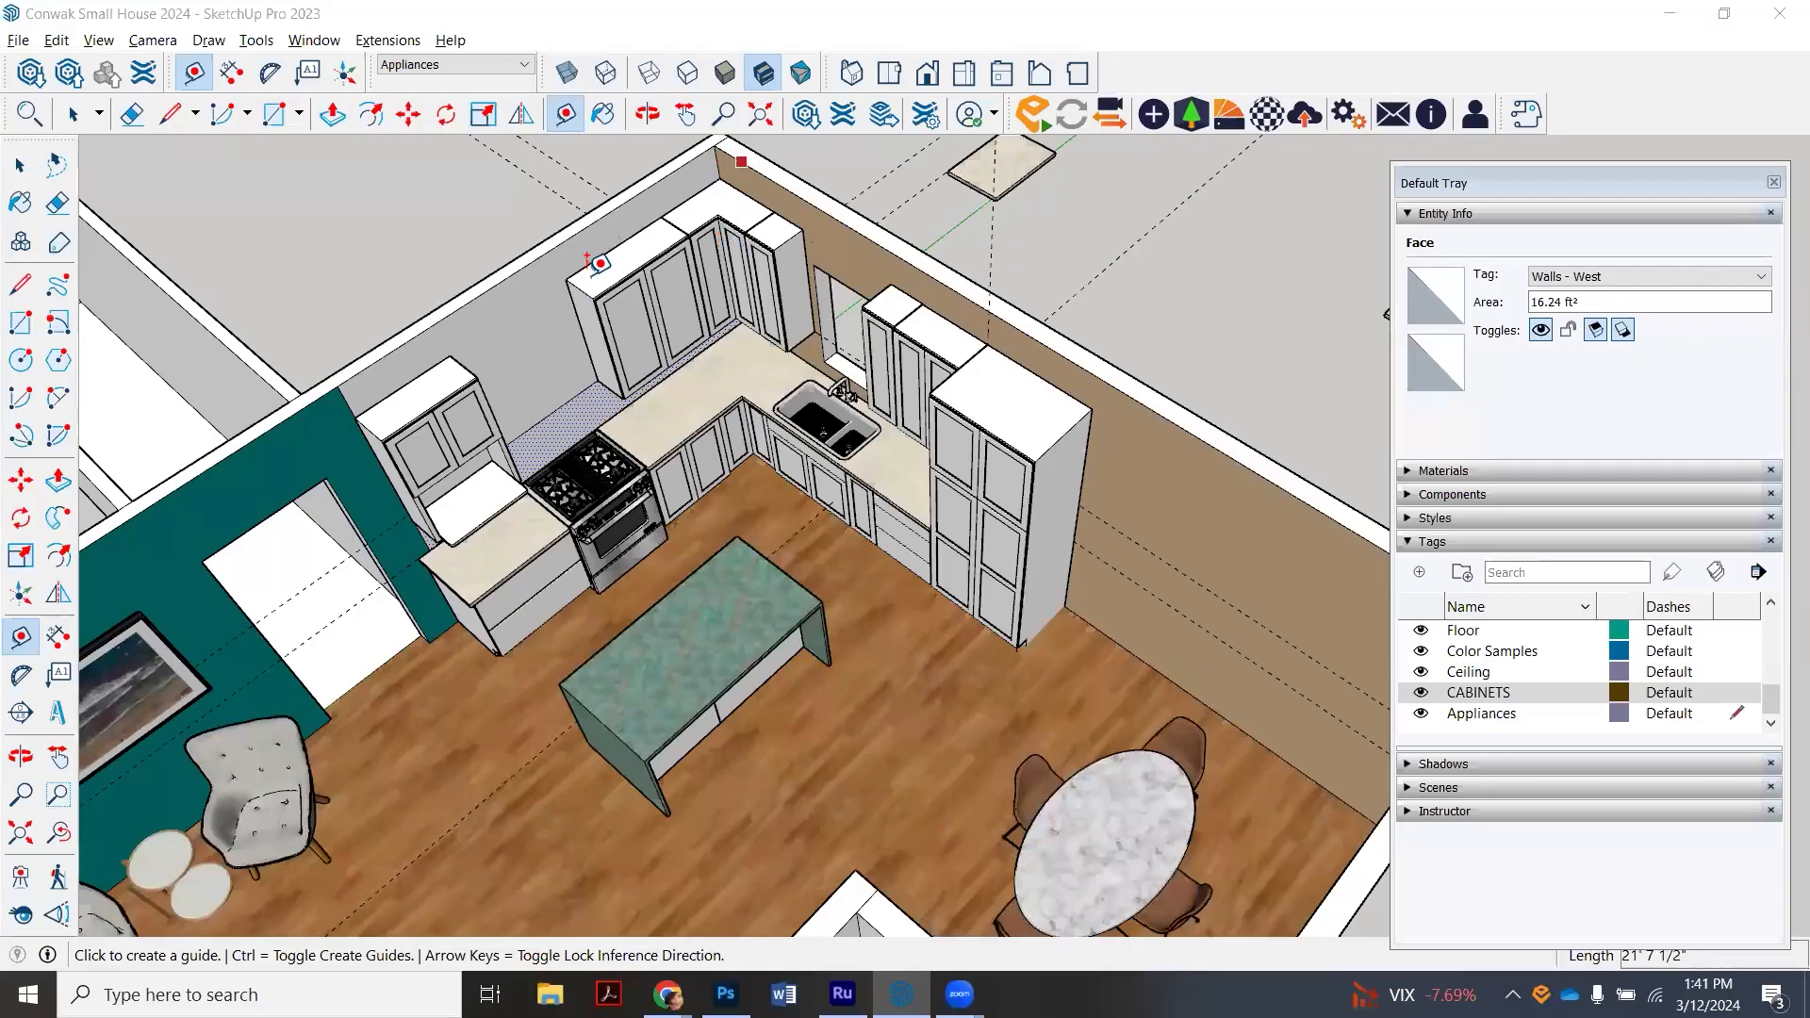
scroll(361, 374, "up", 1)
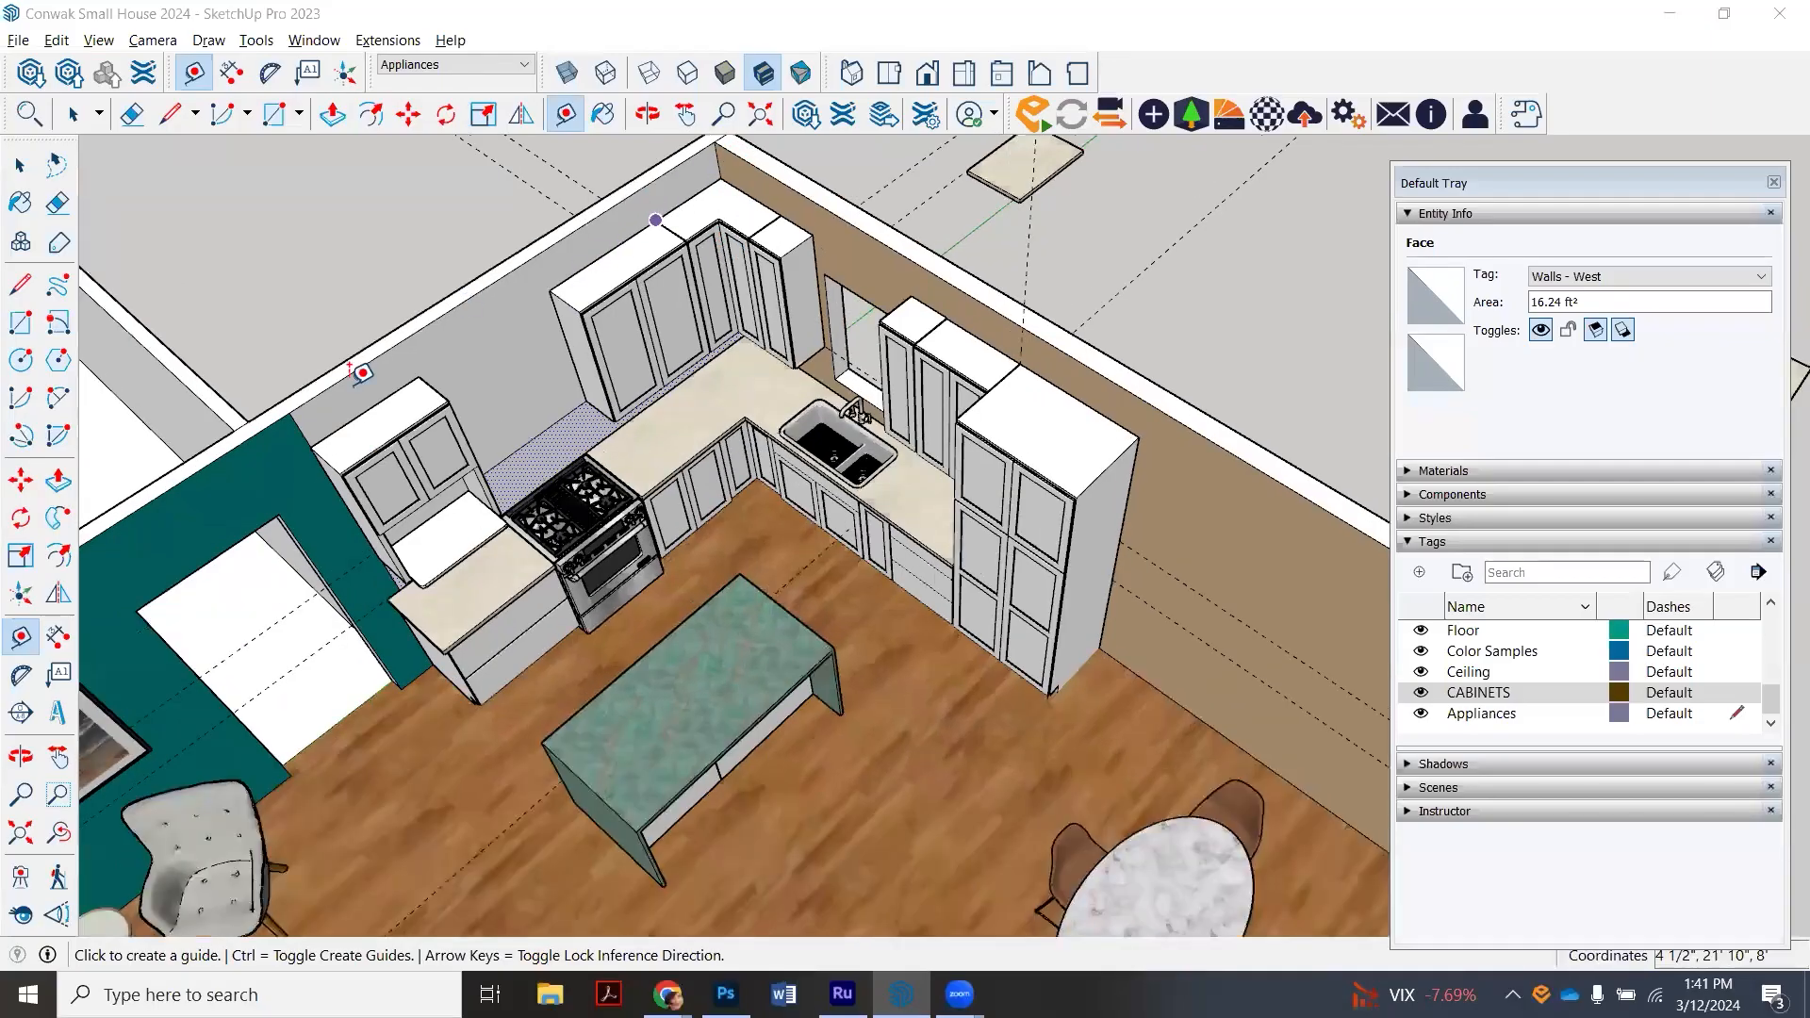
scroll(429, 369, "up", 1)
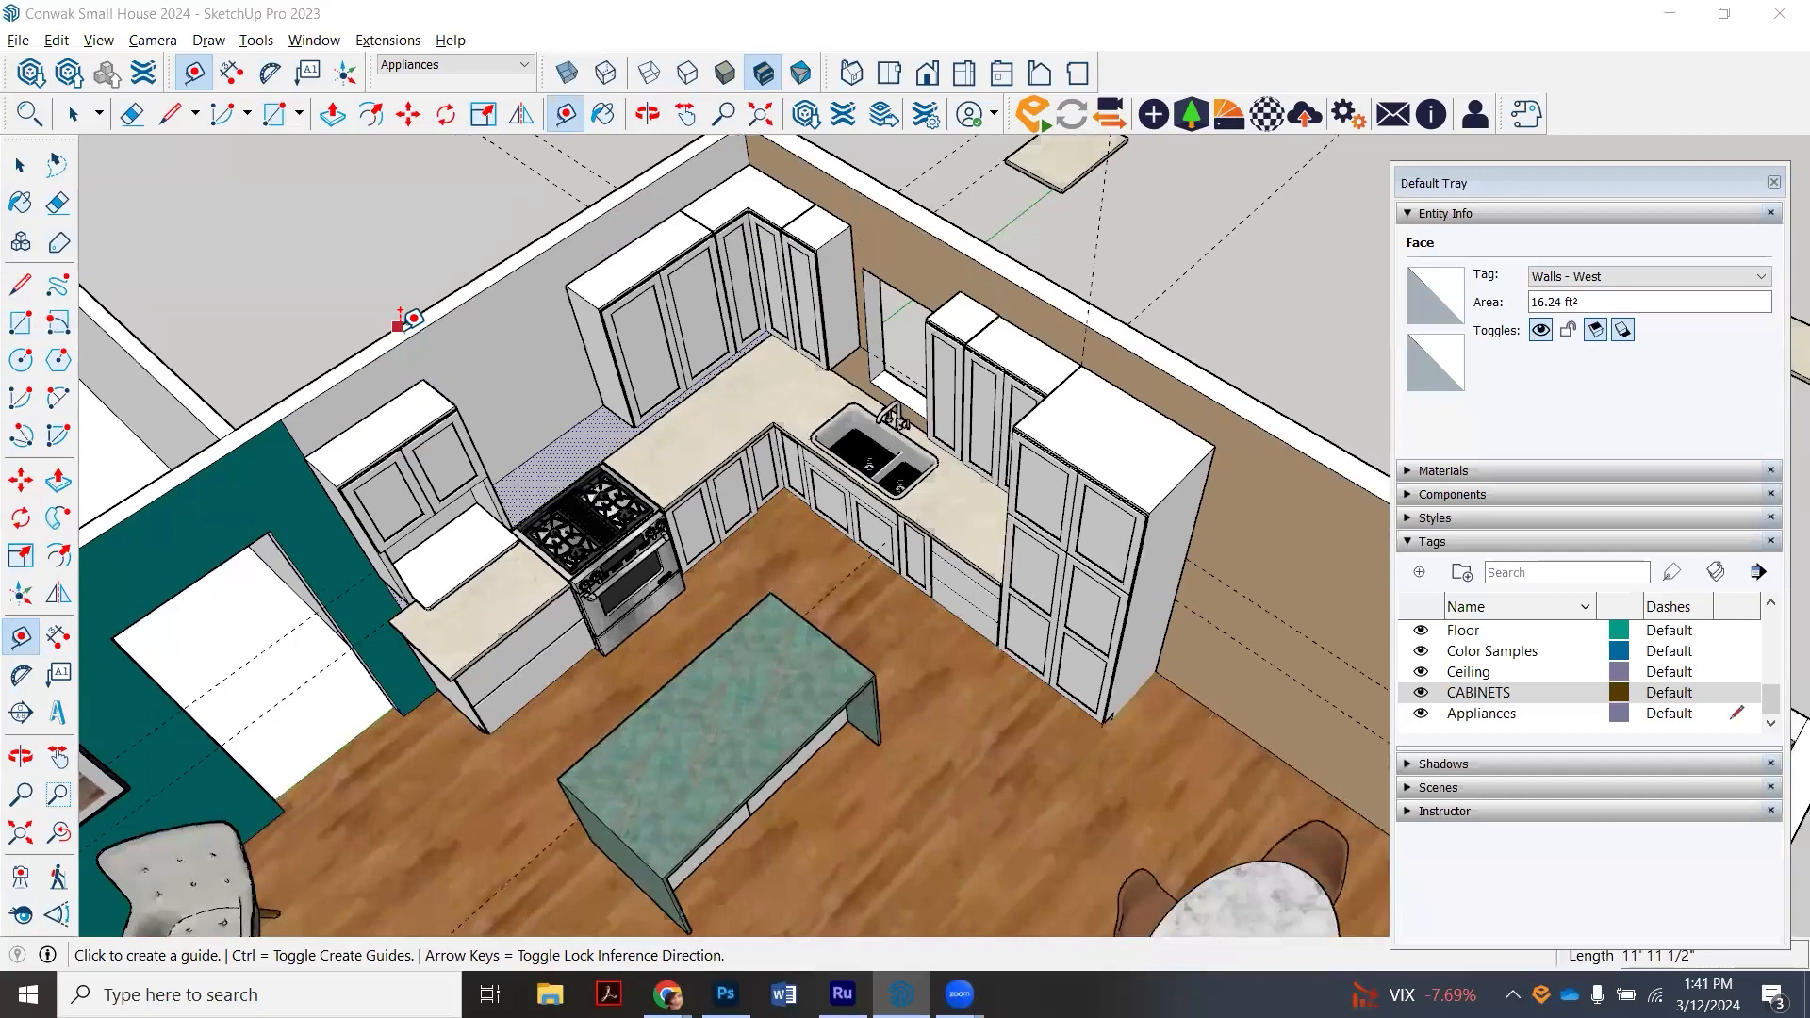
scroll(736, 194, "down", 2)
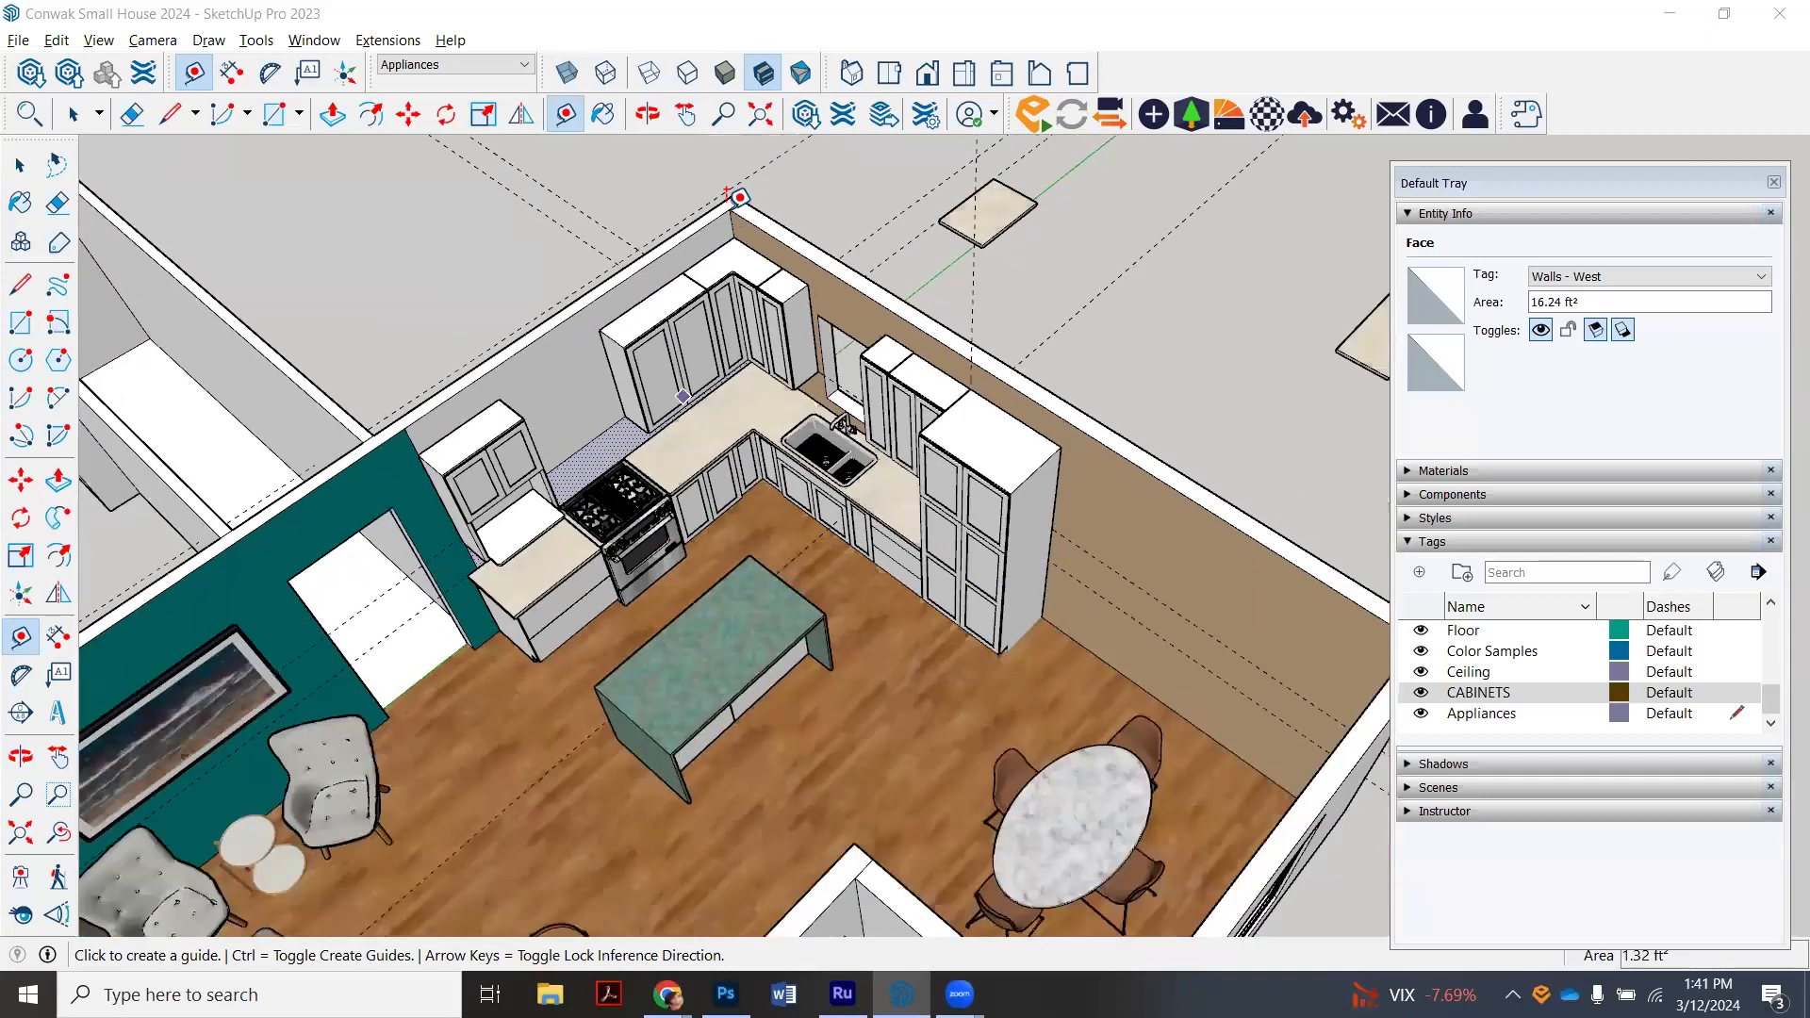
left_click(738, 198)
scroll(739, 211, "up", 3)
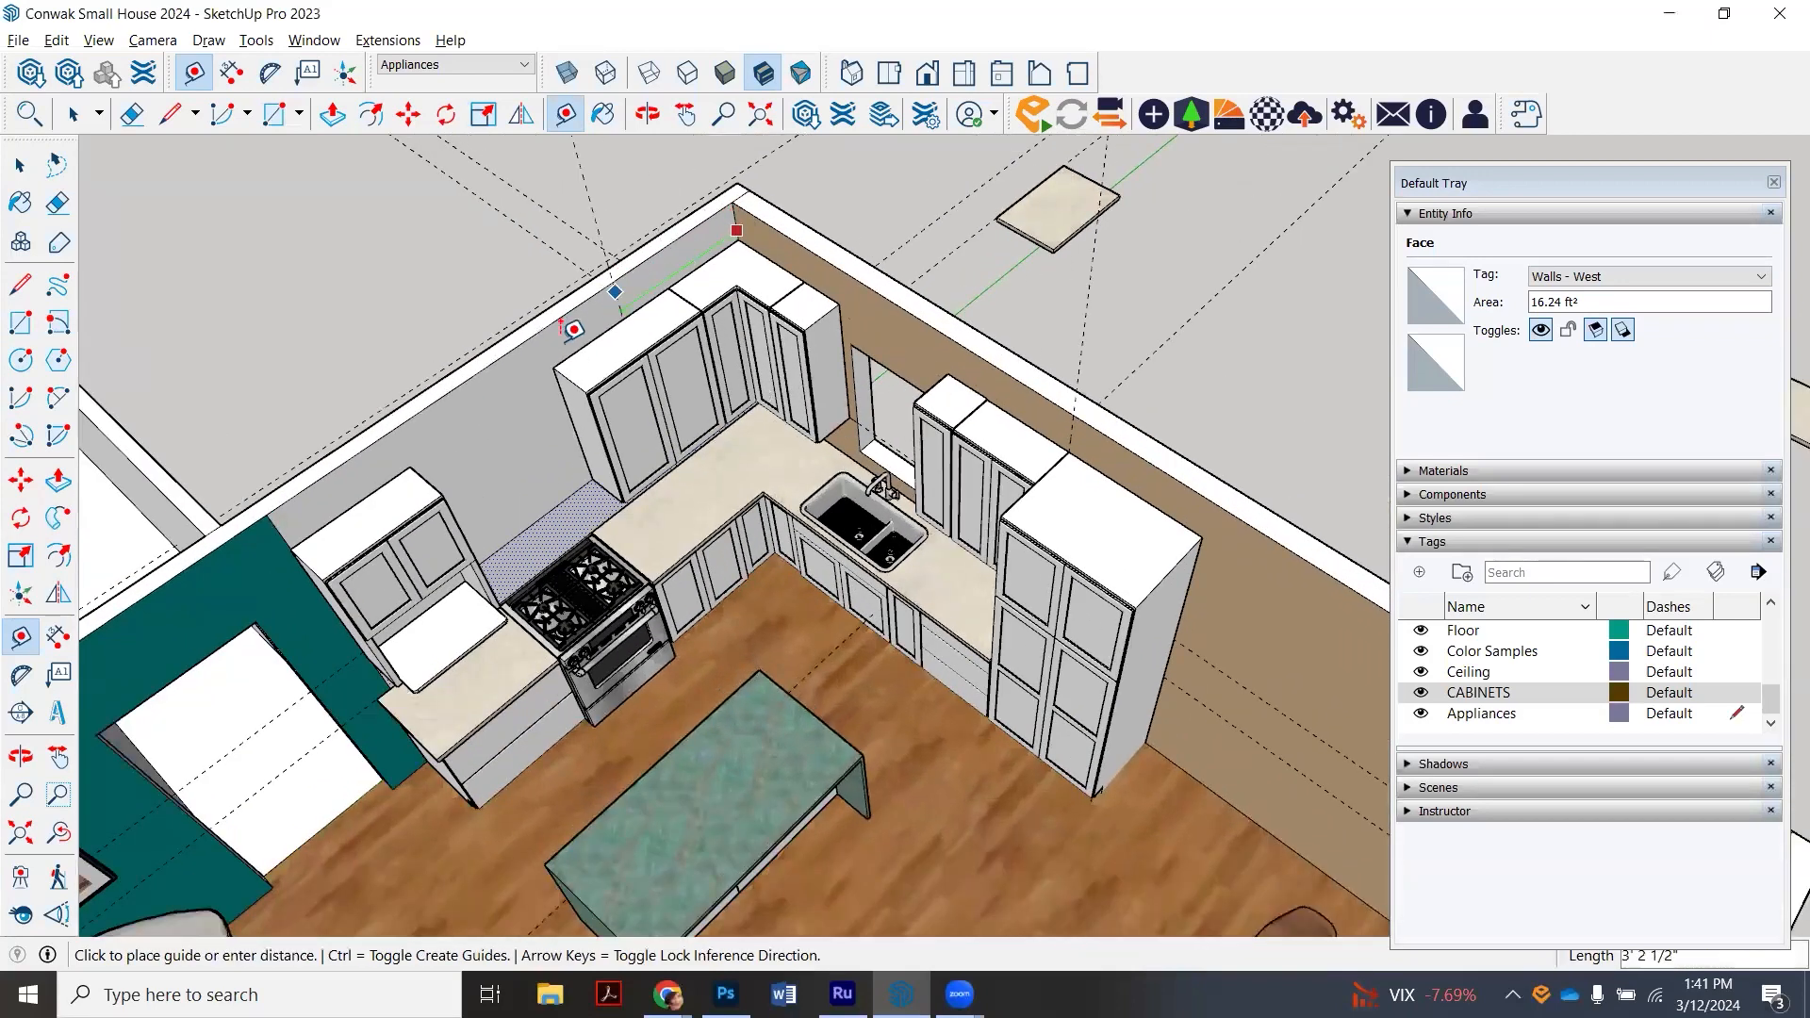
type("5'")
key("Return")
left_click(268, 516)
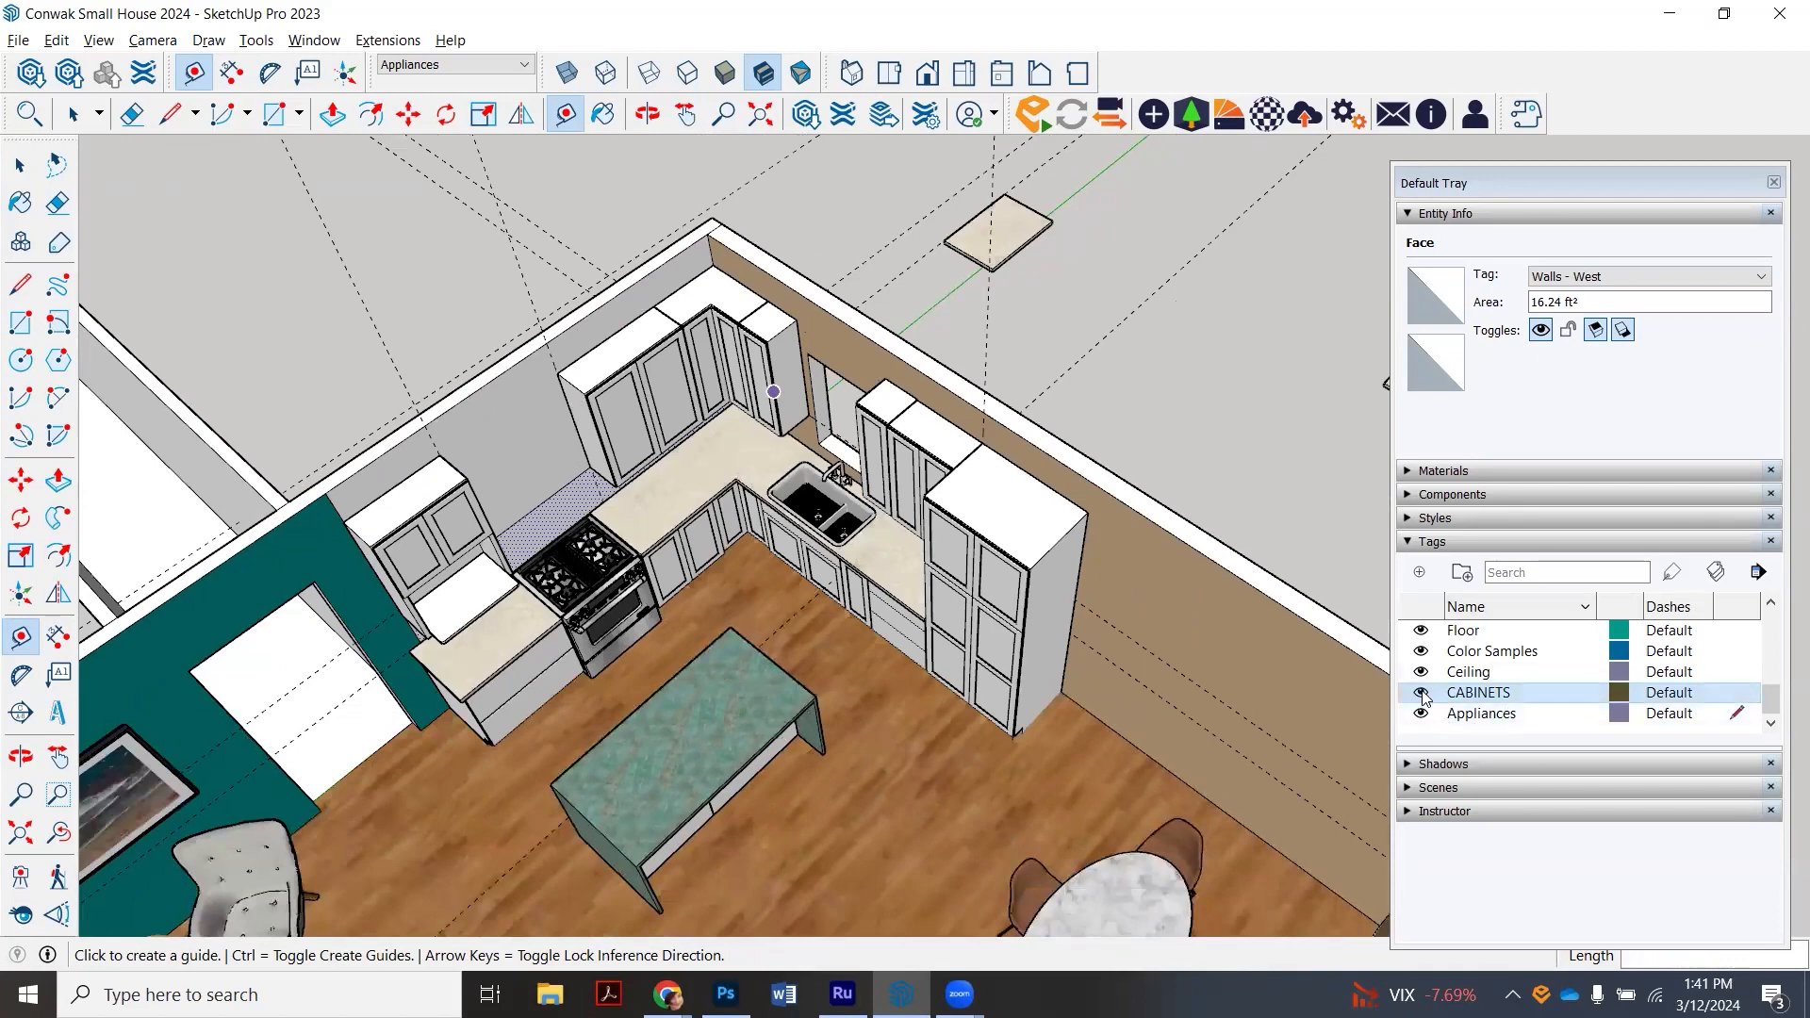
- Hide the CABINETS tag and draw a 6' by about 3' 4" rectangle between the vertical guides, from the wall's upper edge to the band's lower line
left_click(1422, 693)
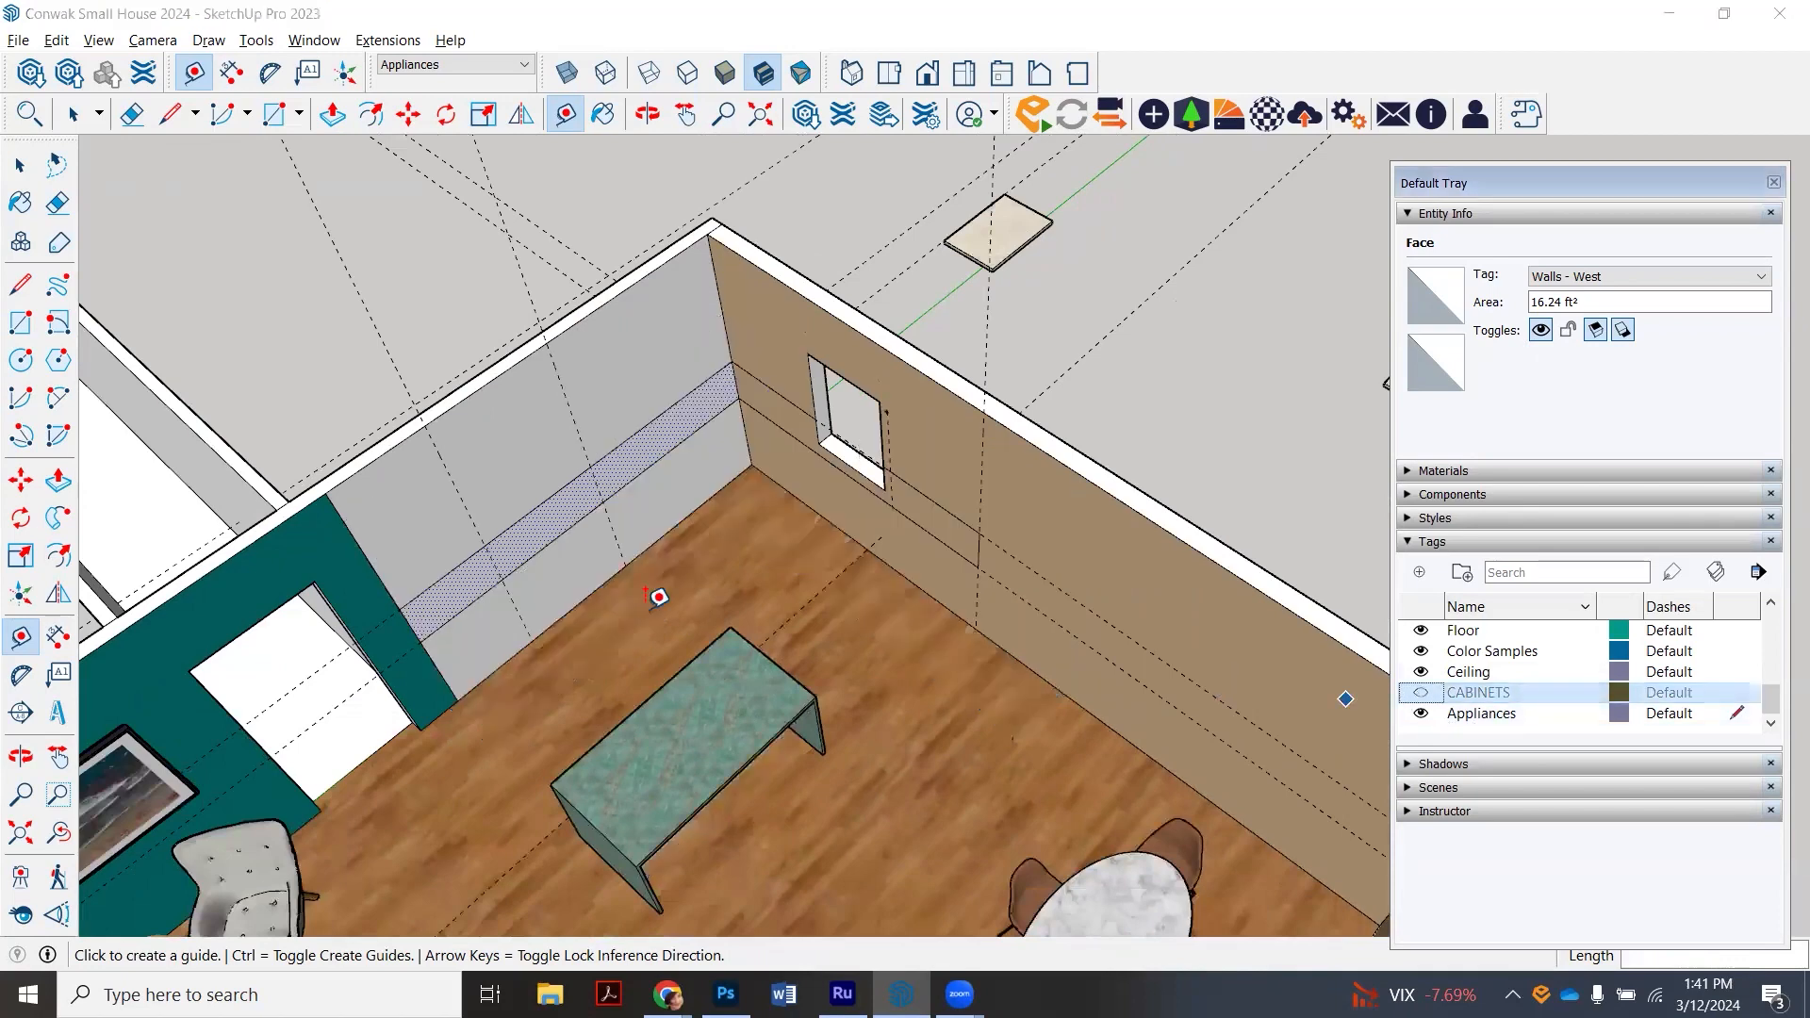
scroll(476, 513, "up", 5)
scroll(485, 513, "down", 3)
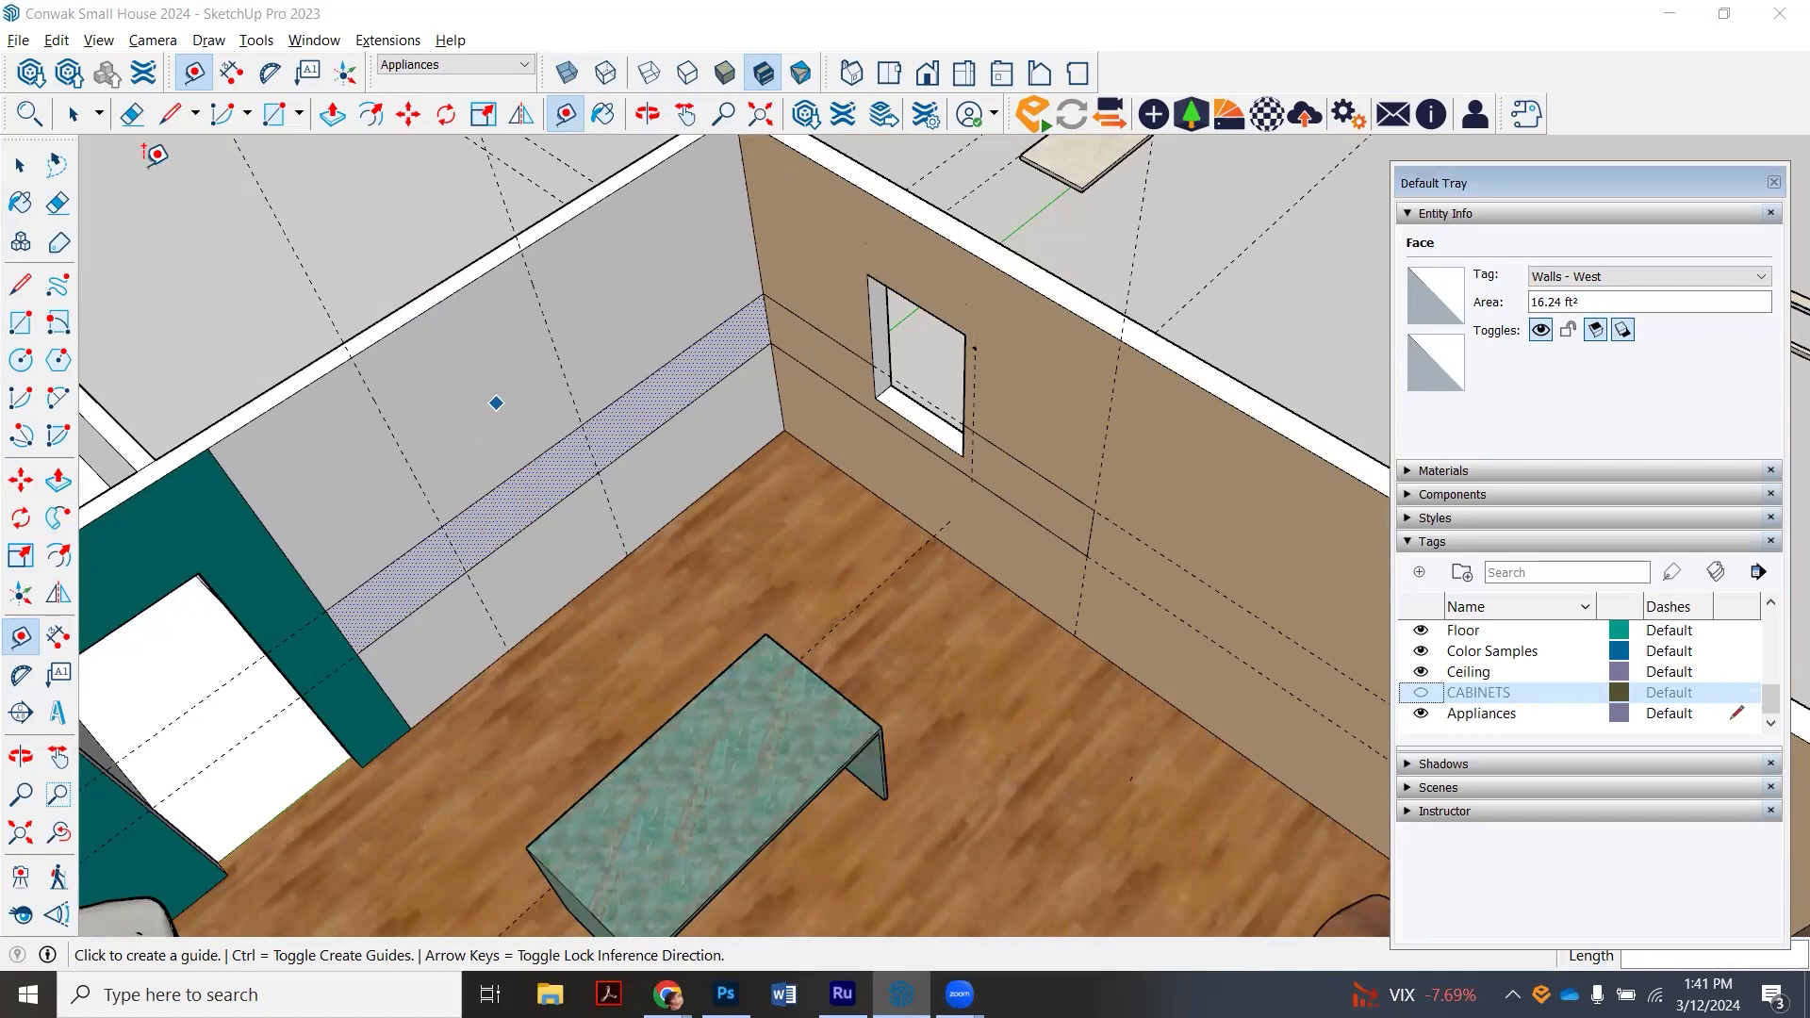
left_click(273, 115)
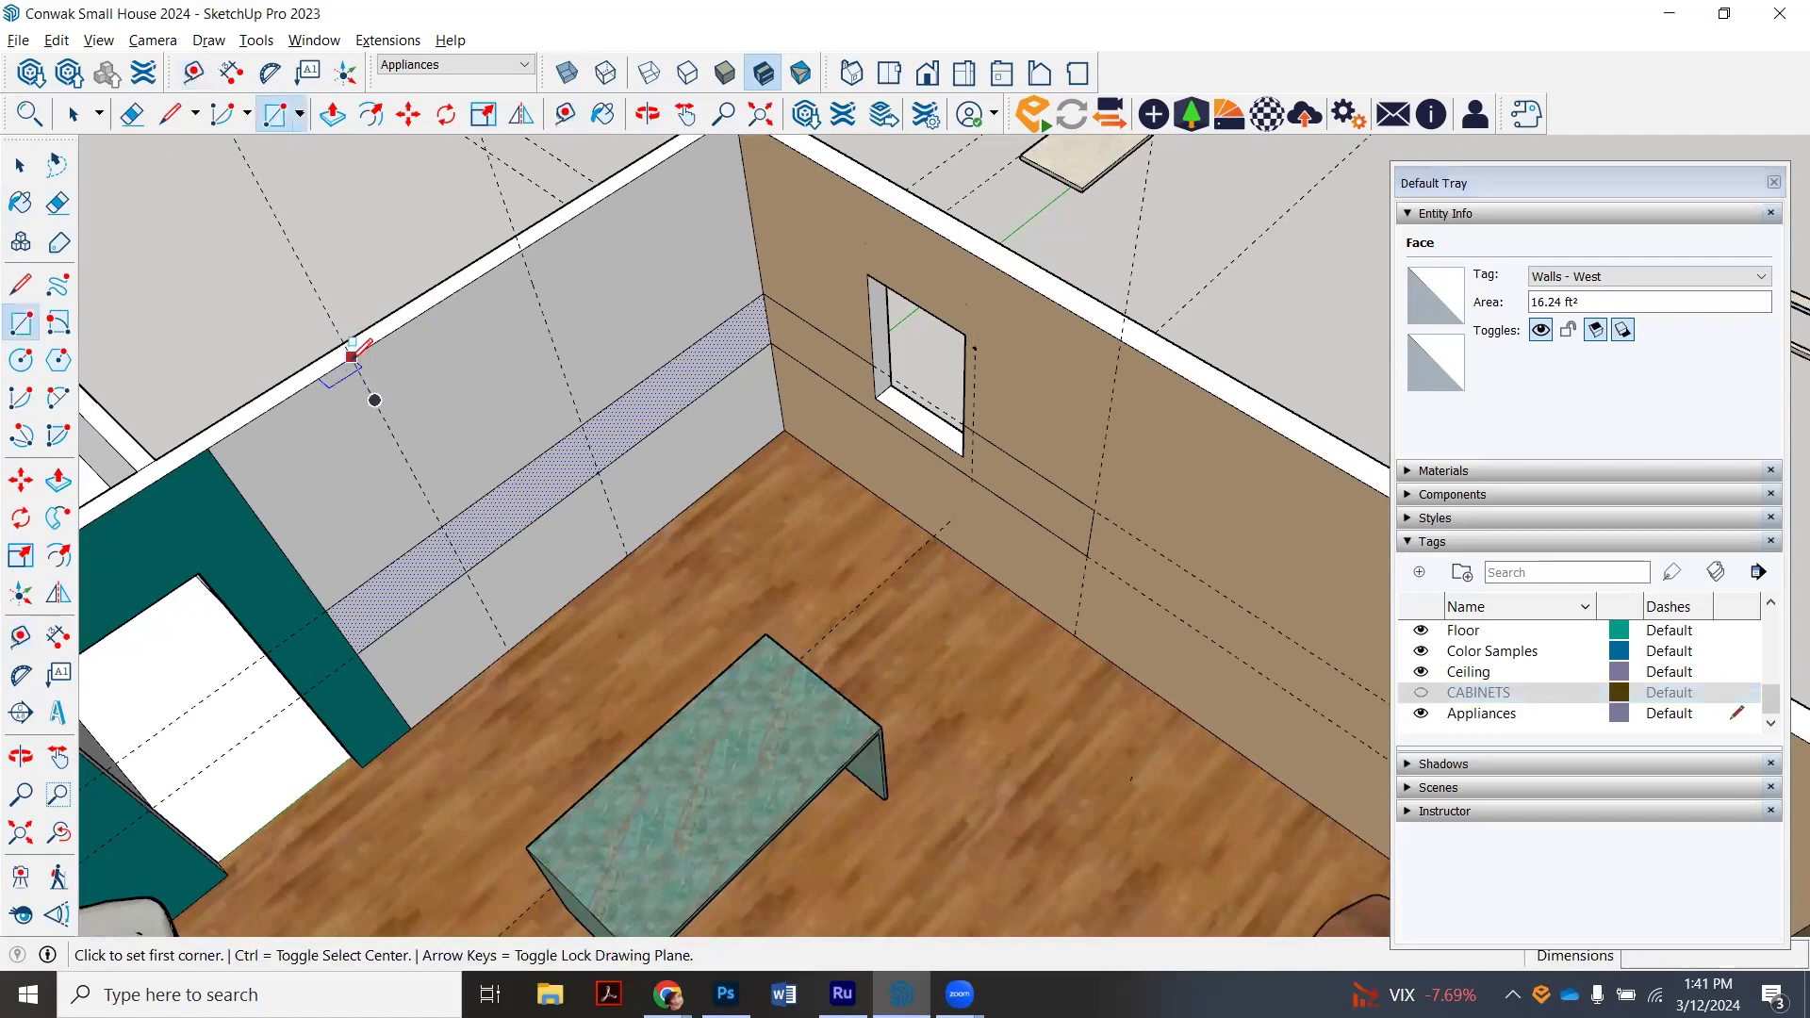
left_click(350, 356)
left_click(596, 456)
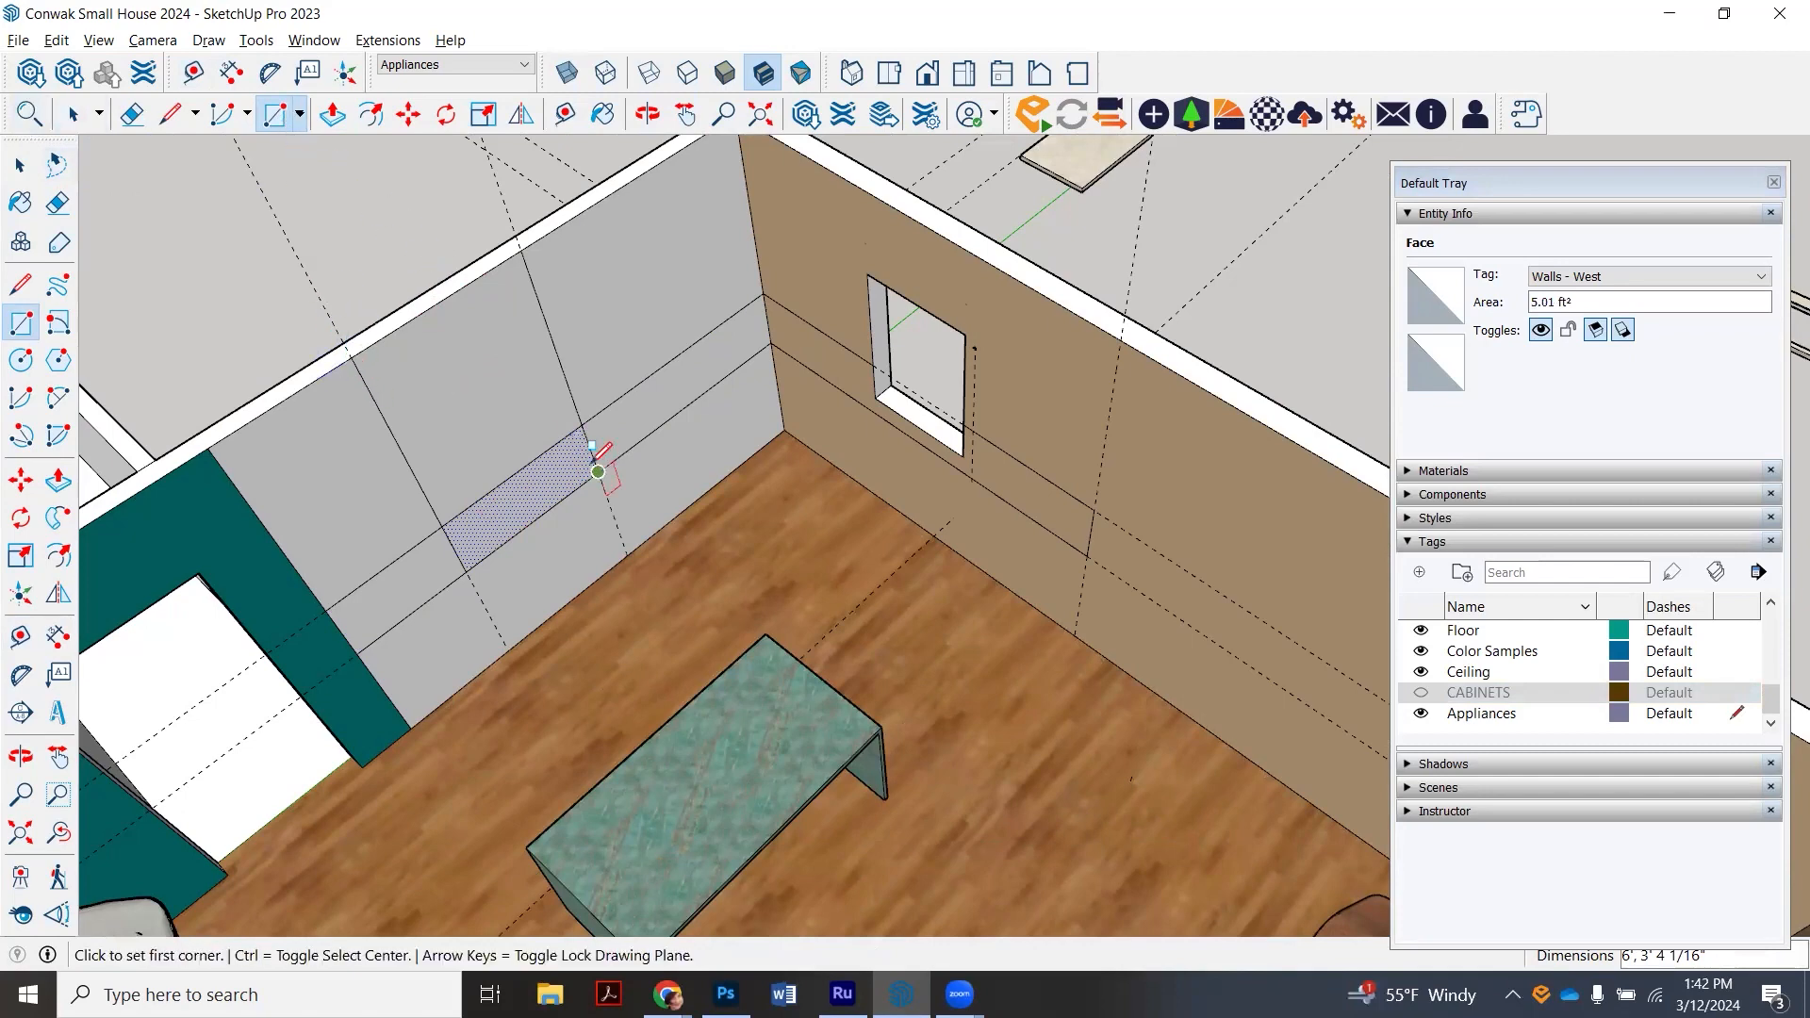
- Delete the edge dividing the new rectangle from the backsplash band section behind the range
left_click(75, 114)
left_click(479, 477)
left_click(520, 526)
left_click(485, 471)
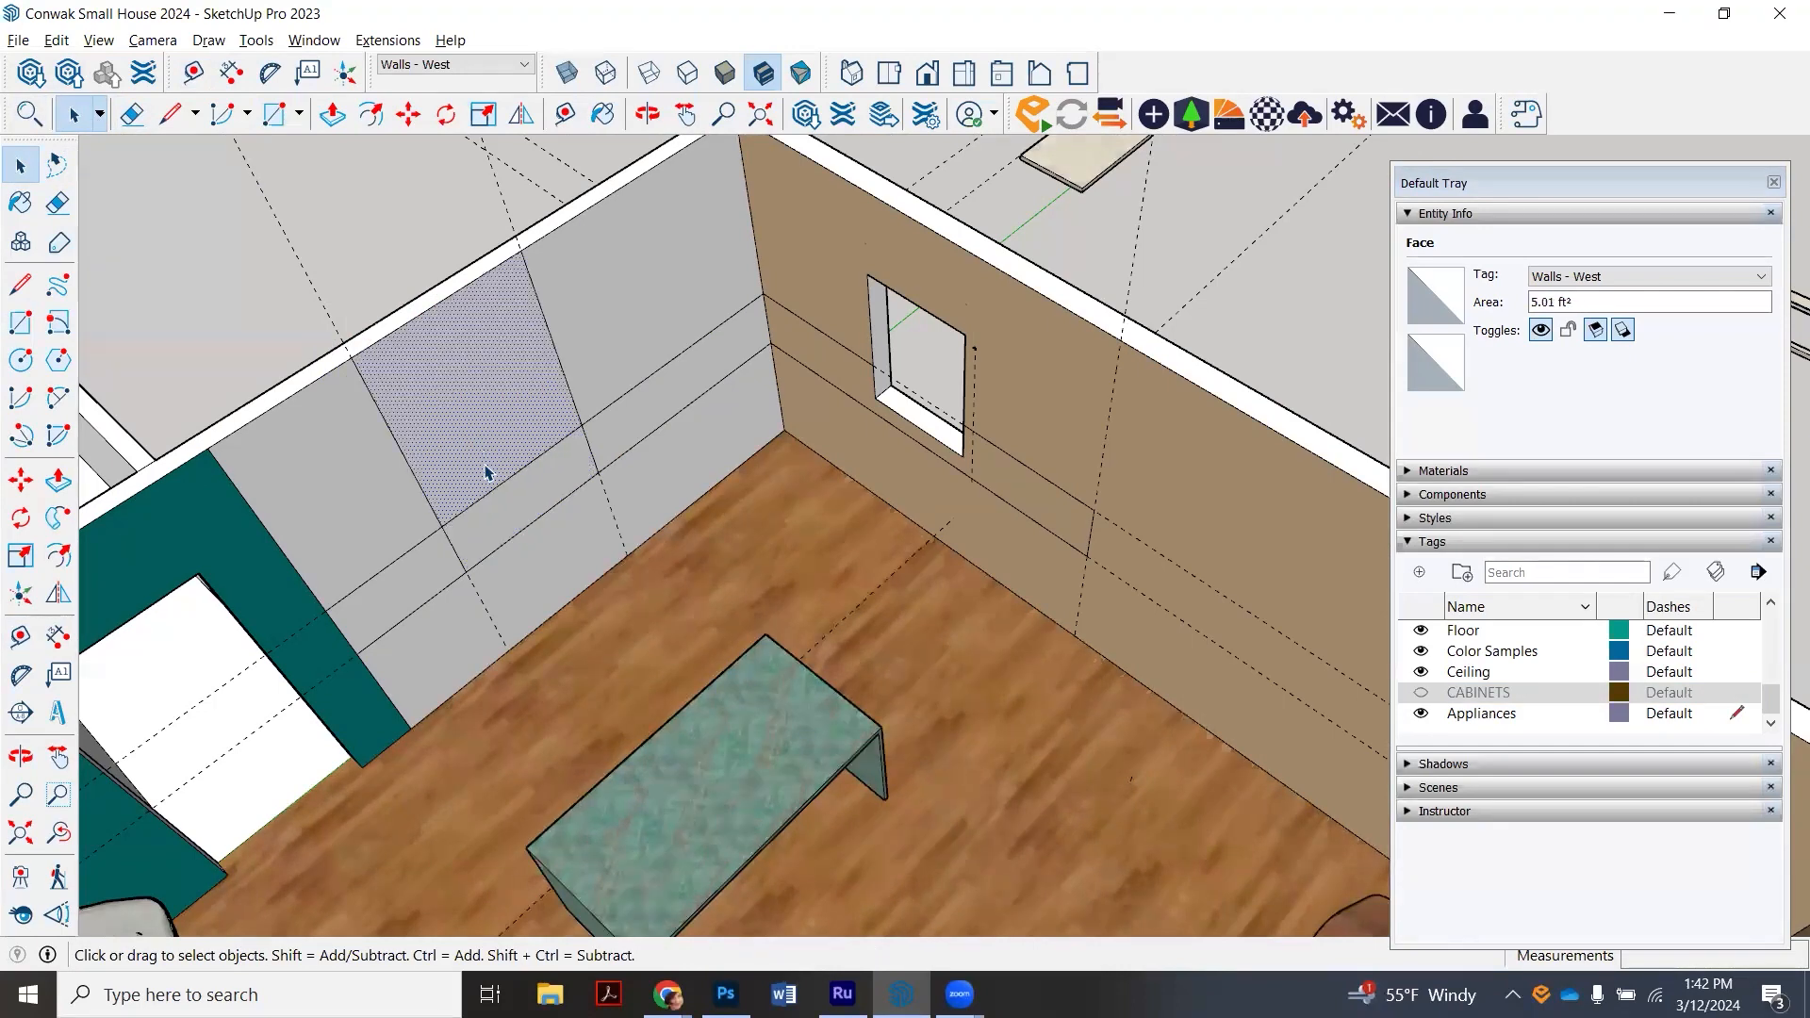
left_click(494, 489)
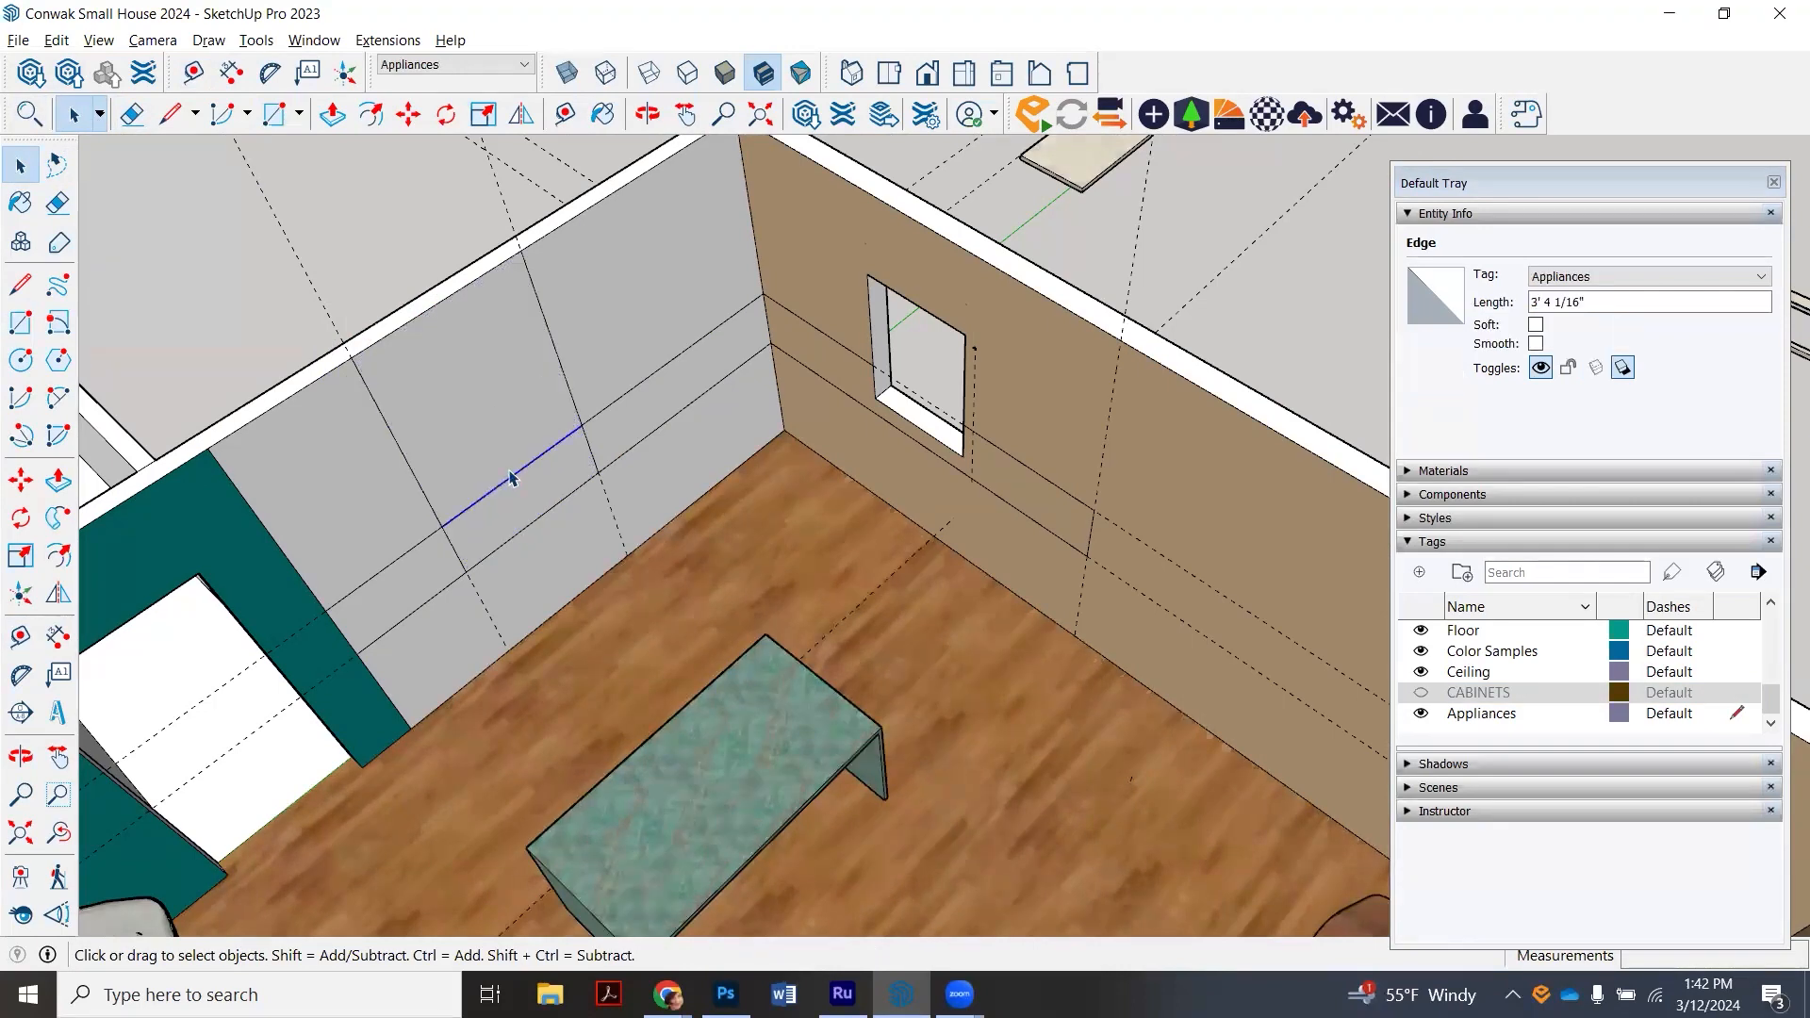
key("Delete")
- Select the range-area face, the band sections beside it and the window wall band to check each backsplash face
left_click(509, 444)
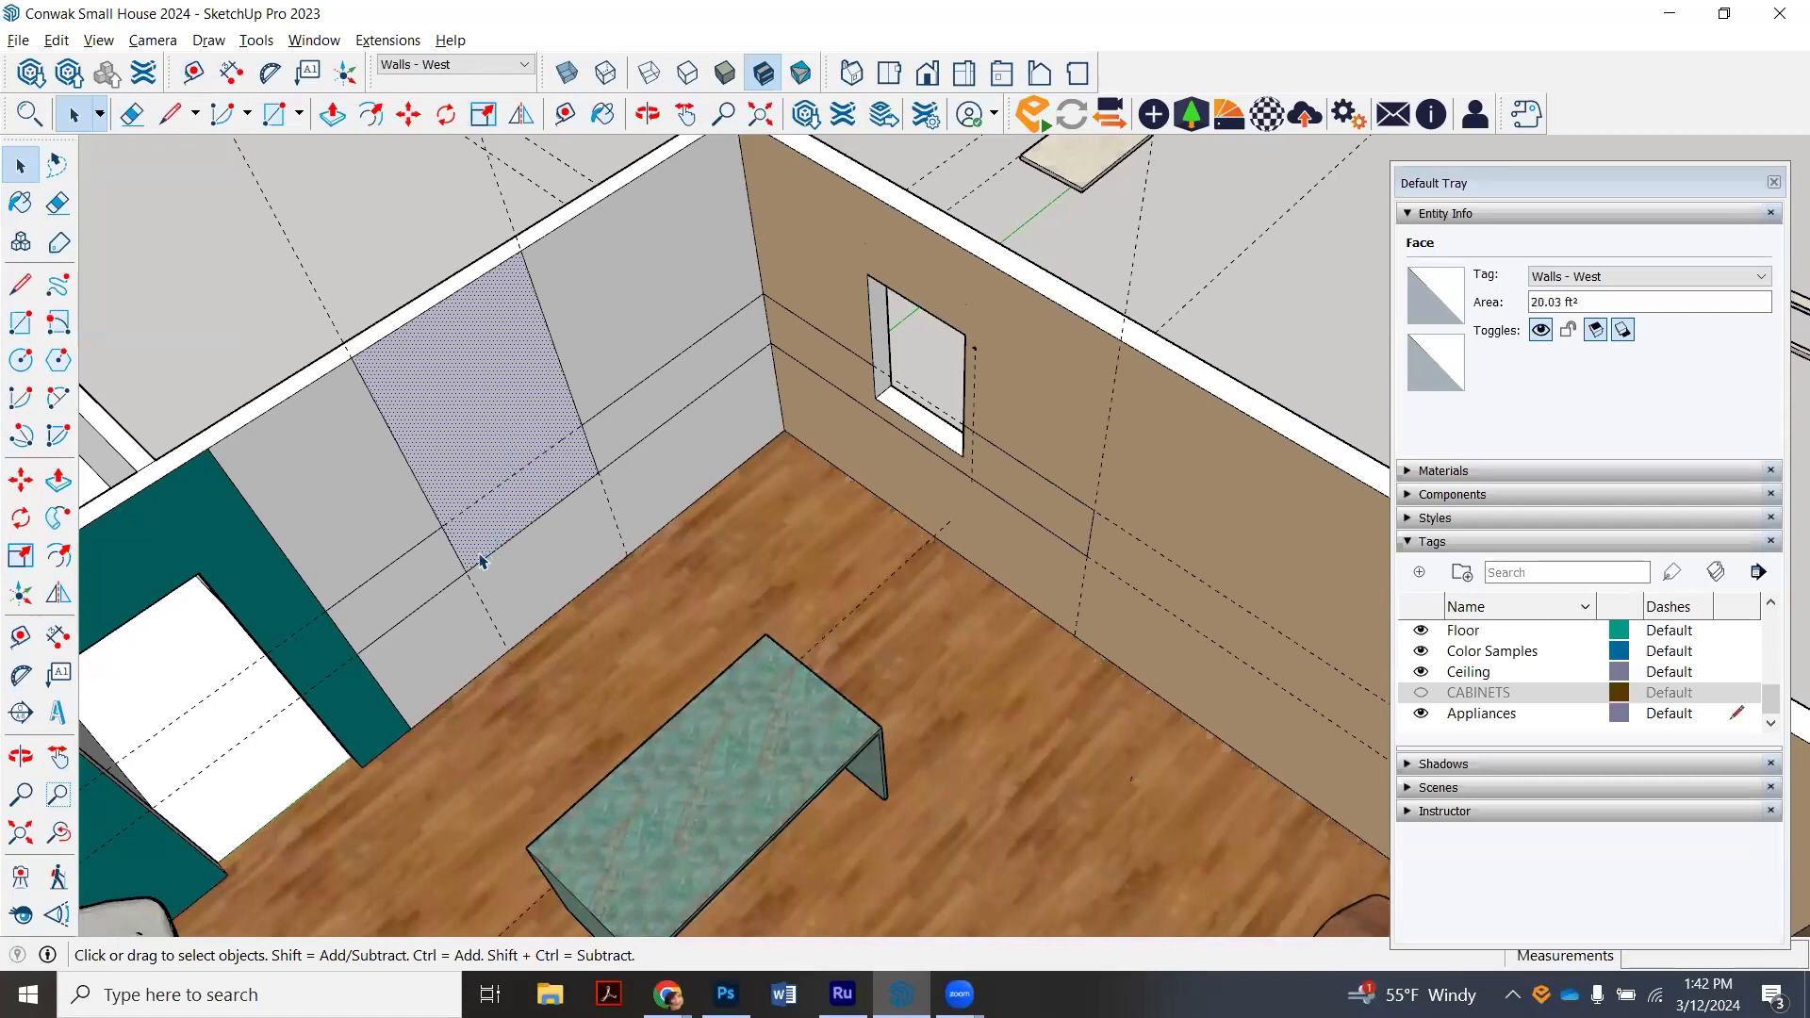
left_click(421, 579)
left_click(629, 426)
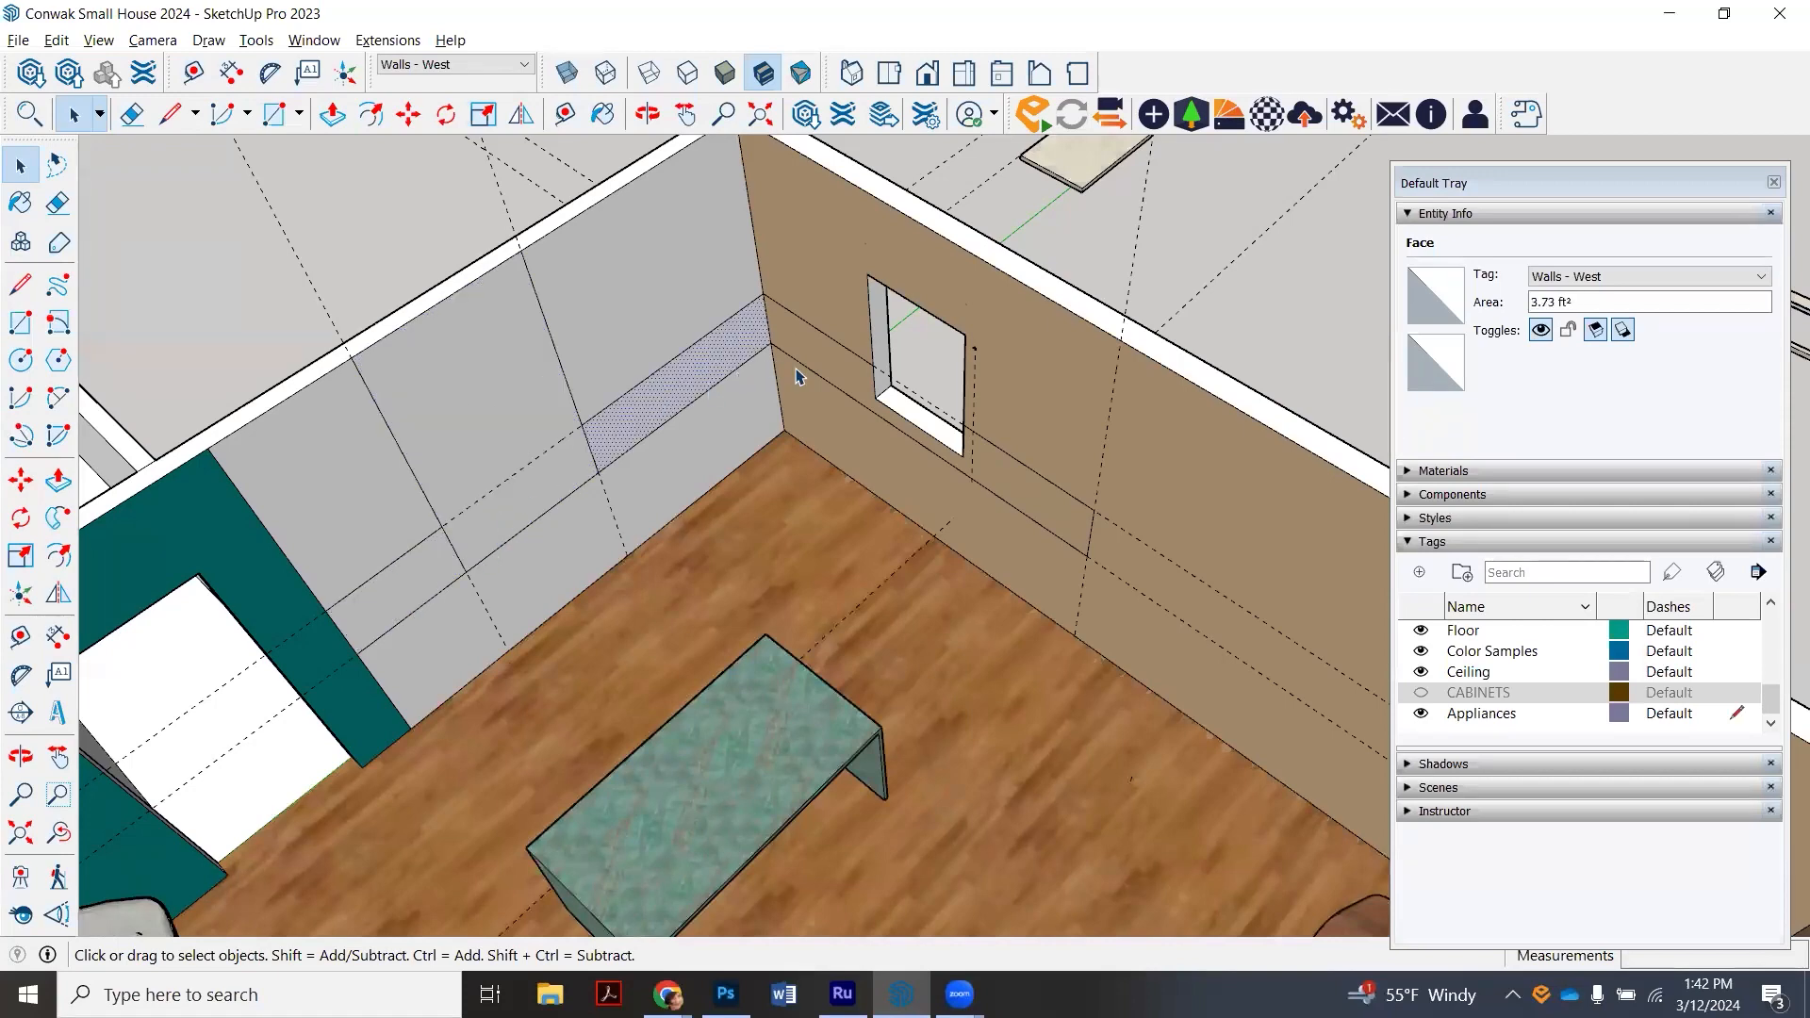
left_click(878, 399)
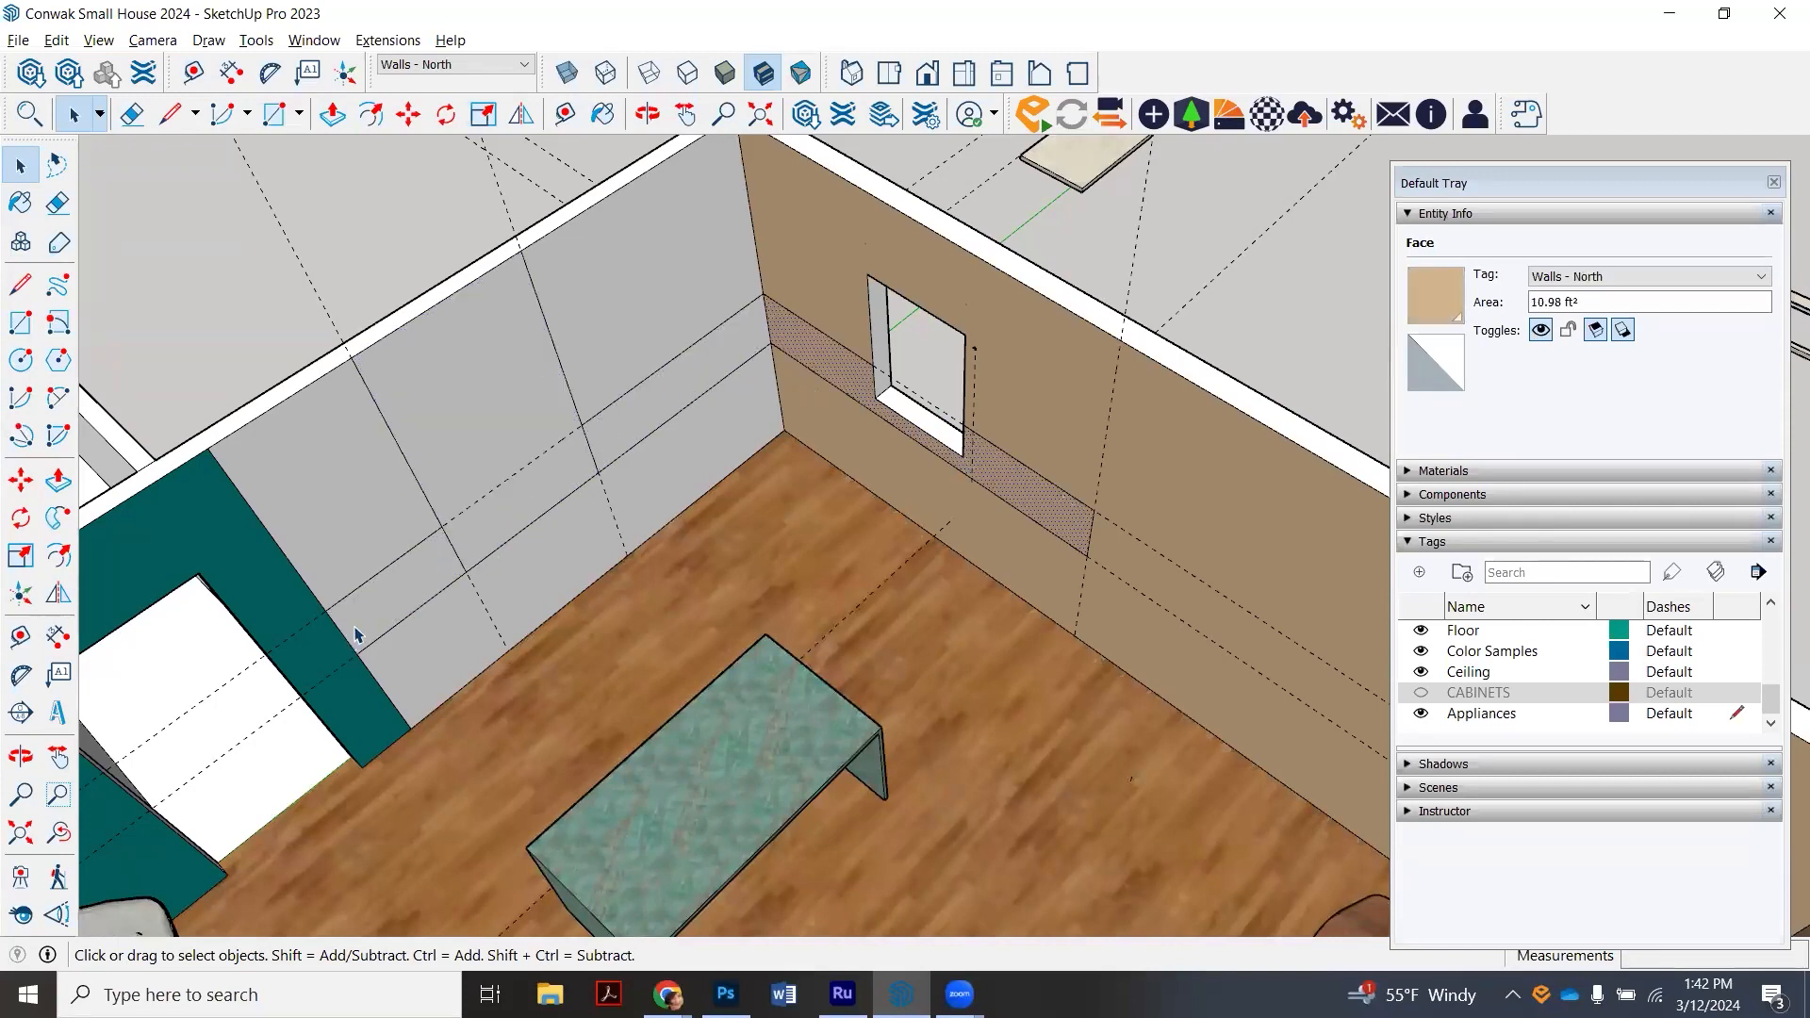
- Delete the construction guides used to lay out the backsplash on the gray wall and the window wall
scroll(562, 443, "down", 4)
scroll(503, 178, "up", 4)
left_click_drag(369, 332, 260, 432)
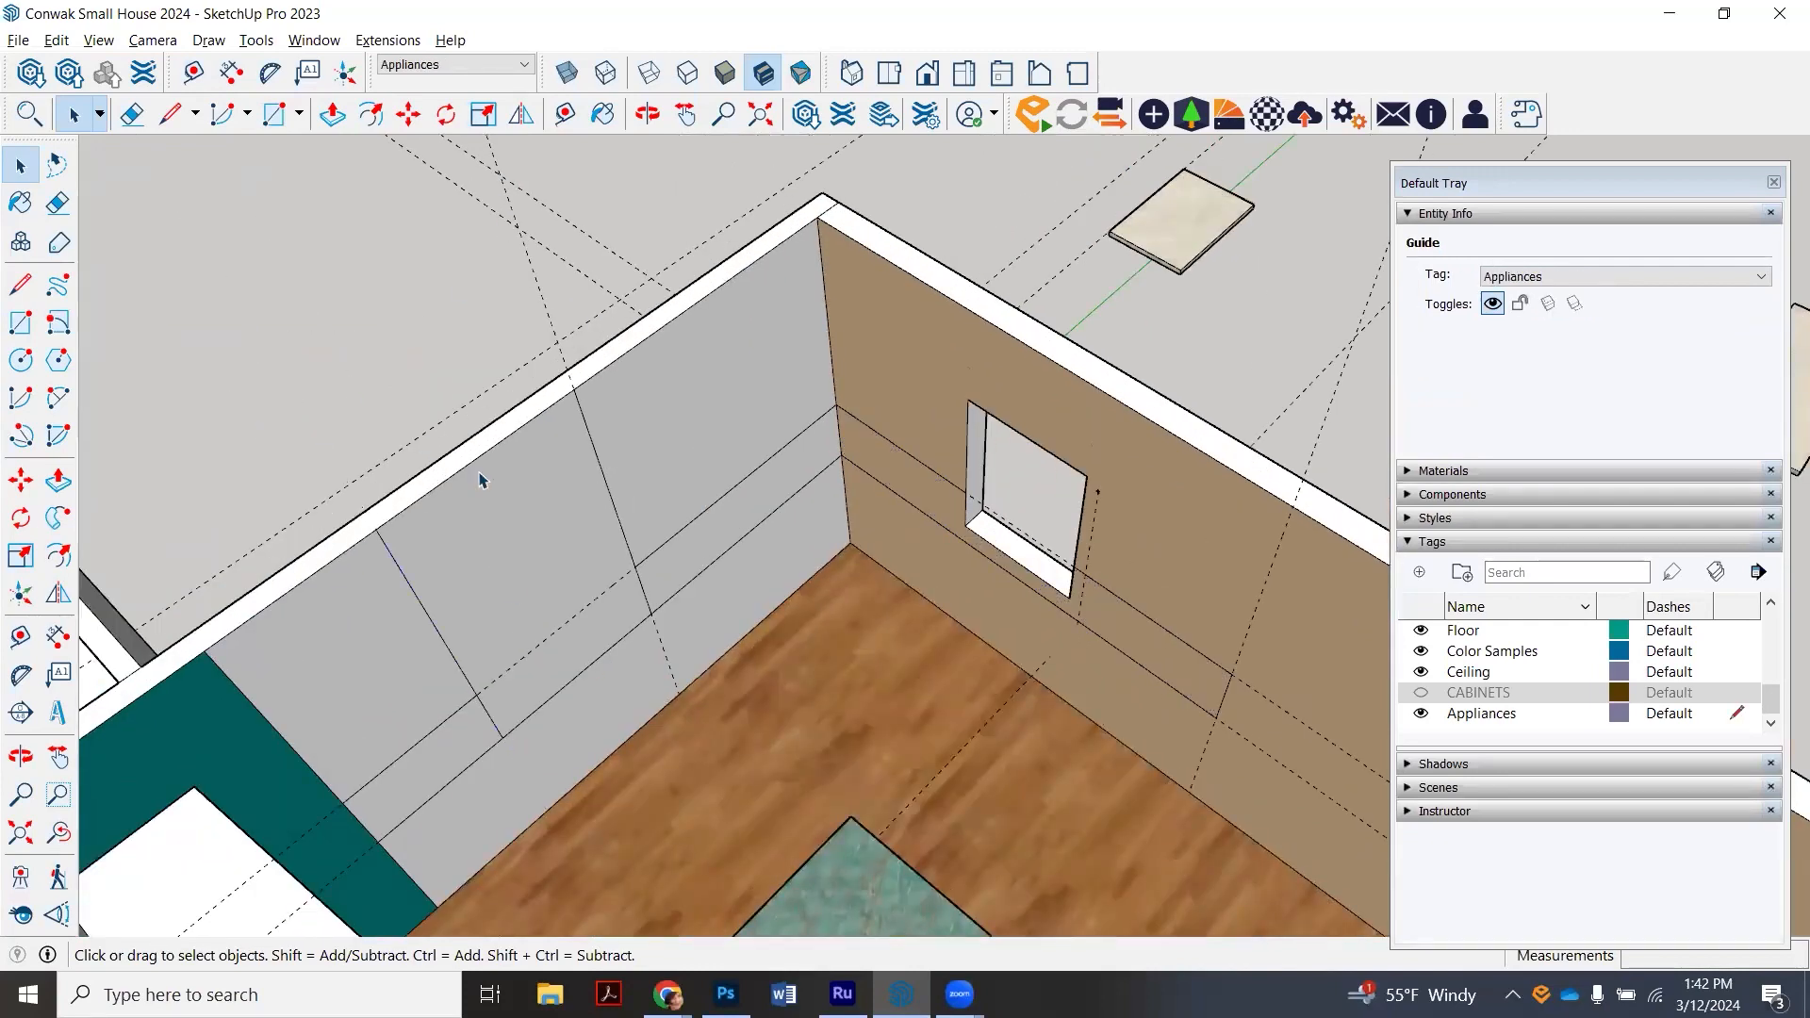
left_click(440, 335)
scroll(440, 336, "down", 3)
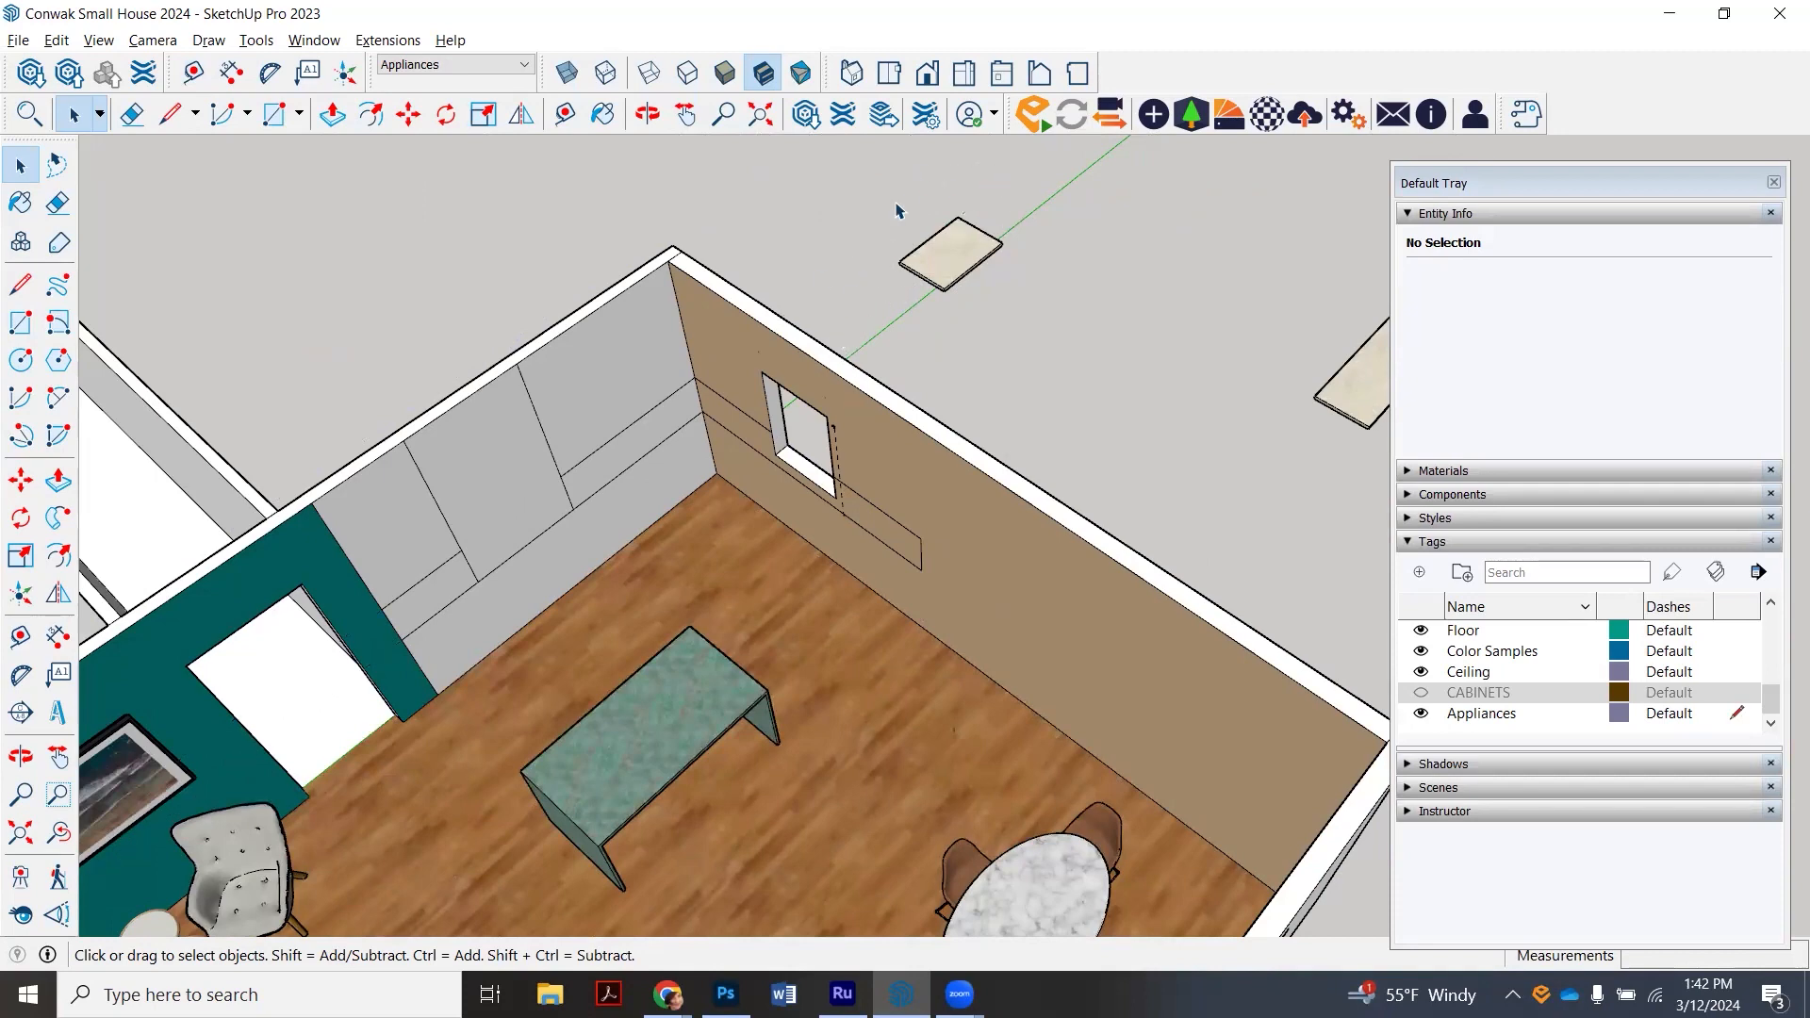
scroll(895, 211, "down", 3)
scroll(578, 485, "up", 2)
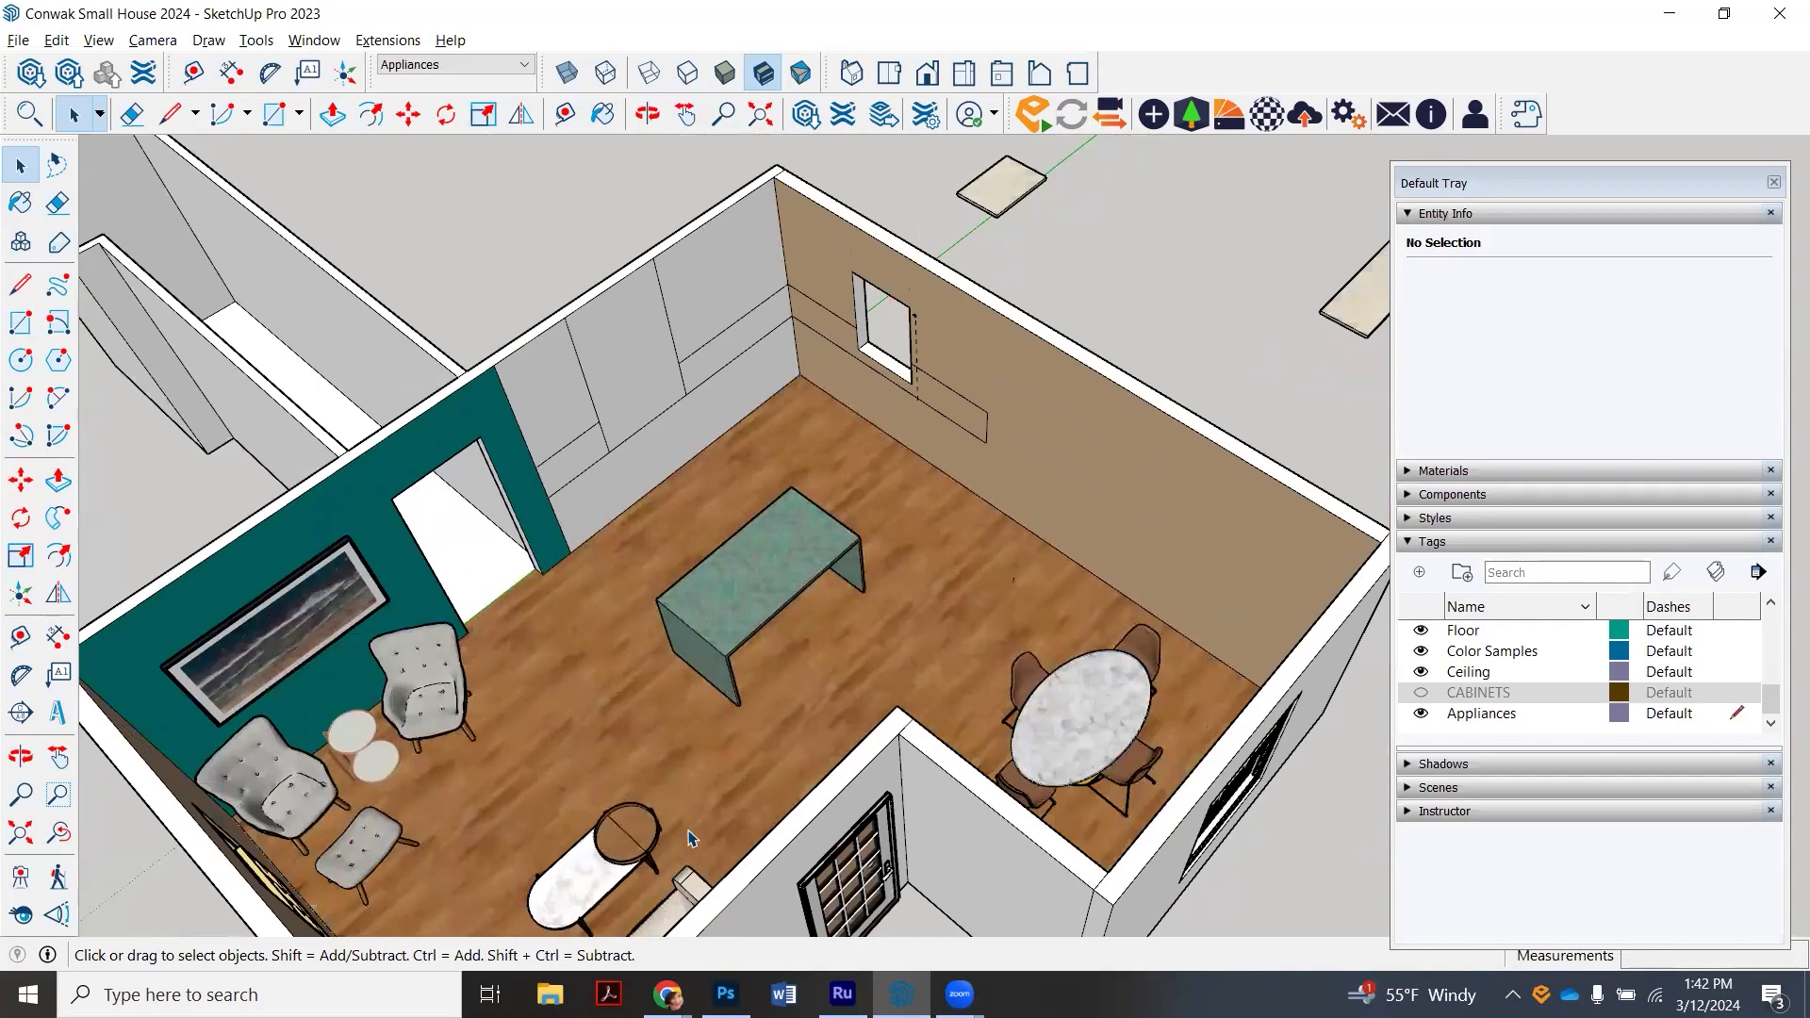
- Switch to Chrome and look over the Architextures home page down to its Seamless Textures section
key("alt+Tab")
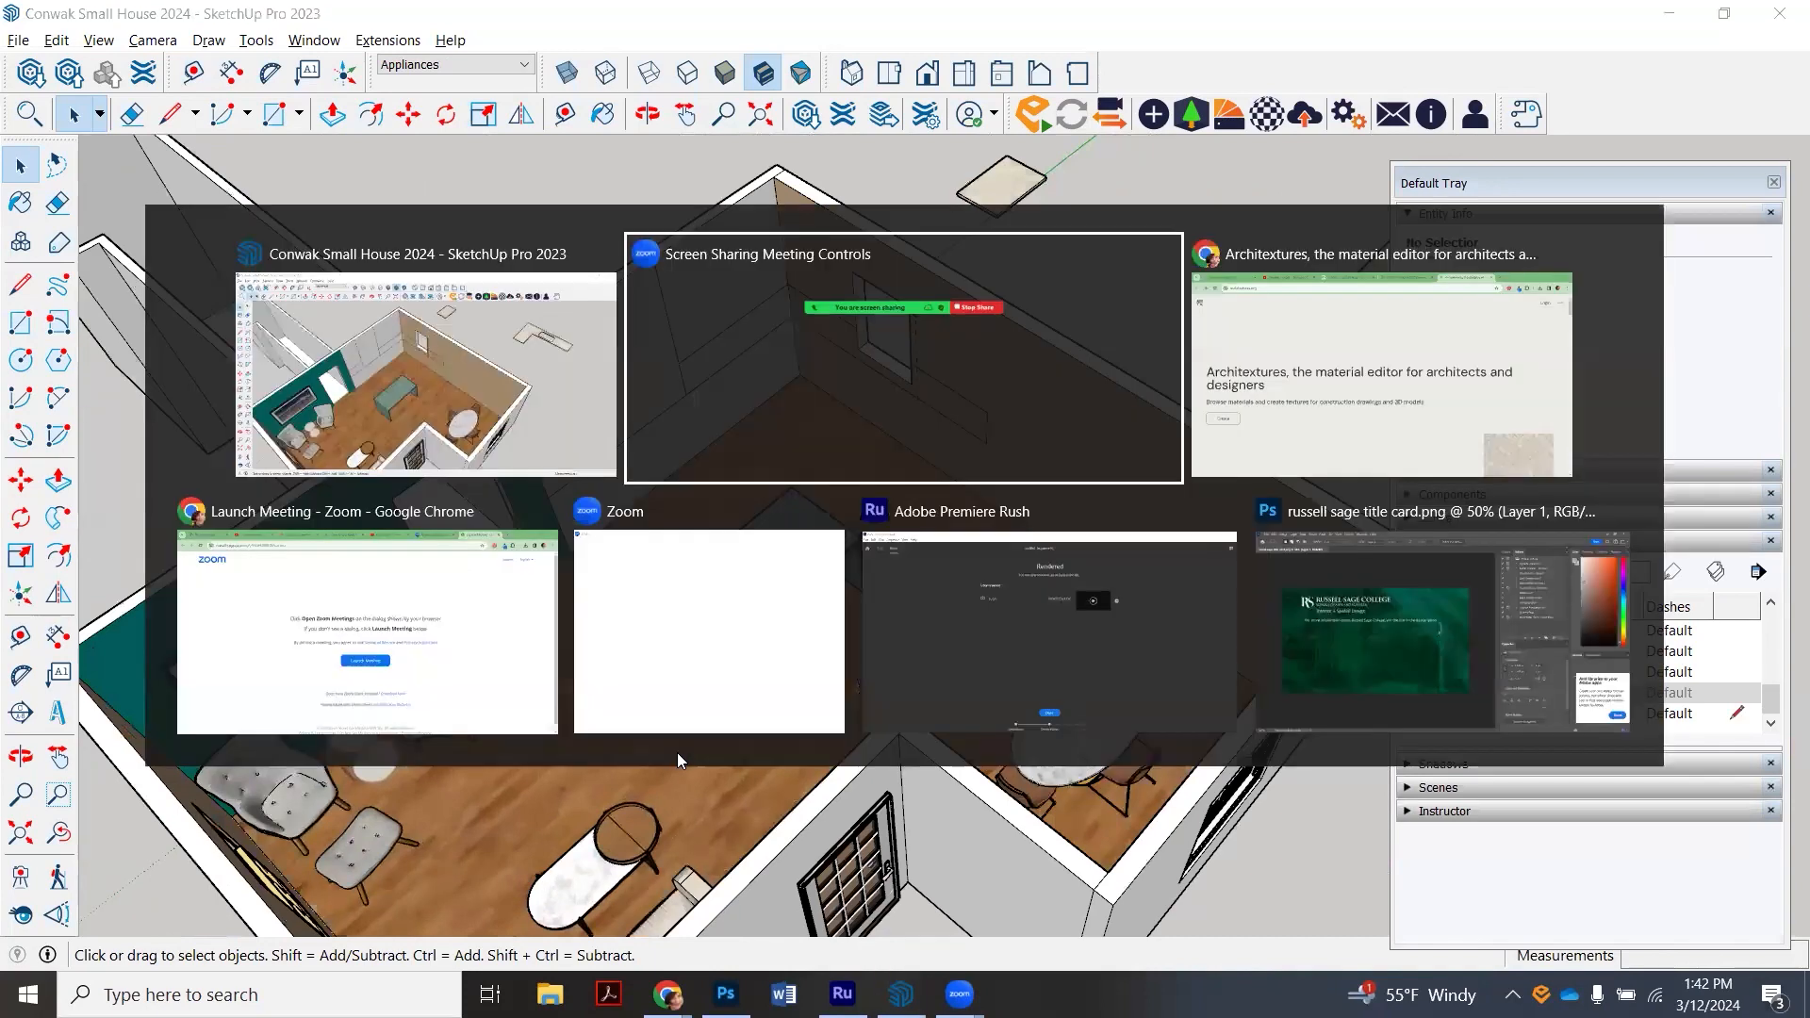
key("alt+Tab")
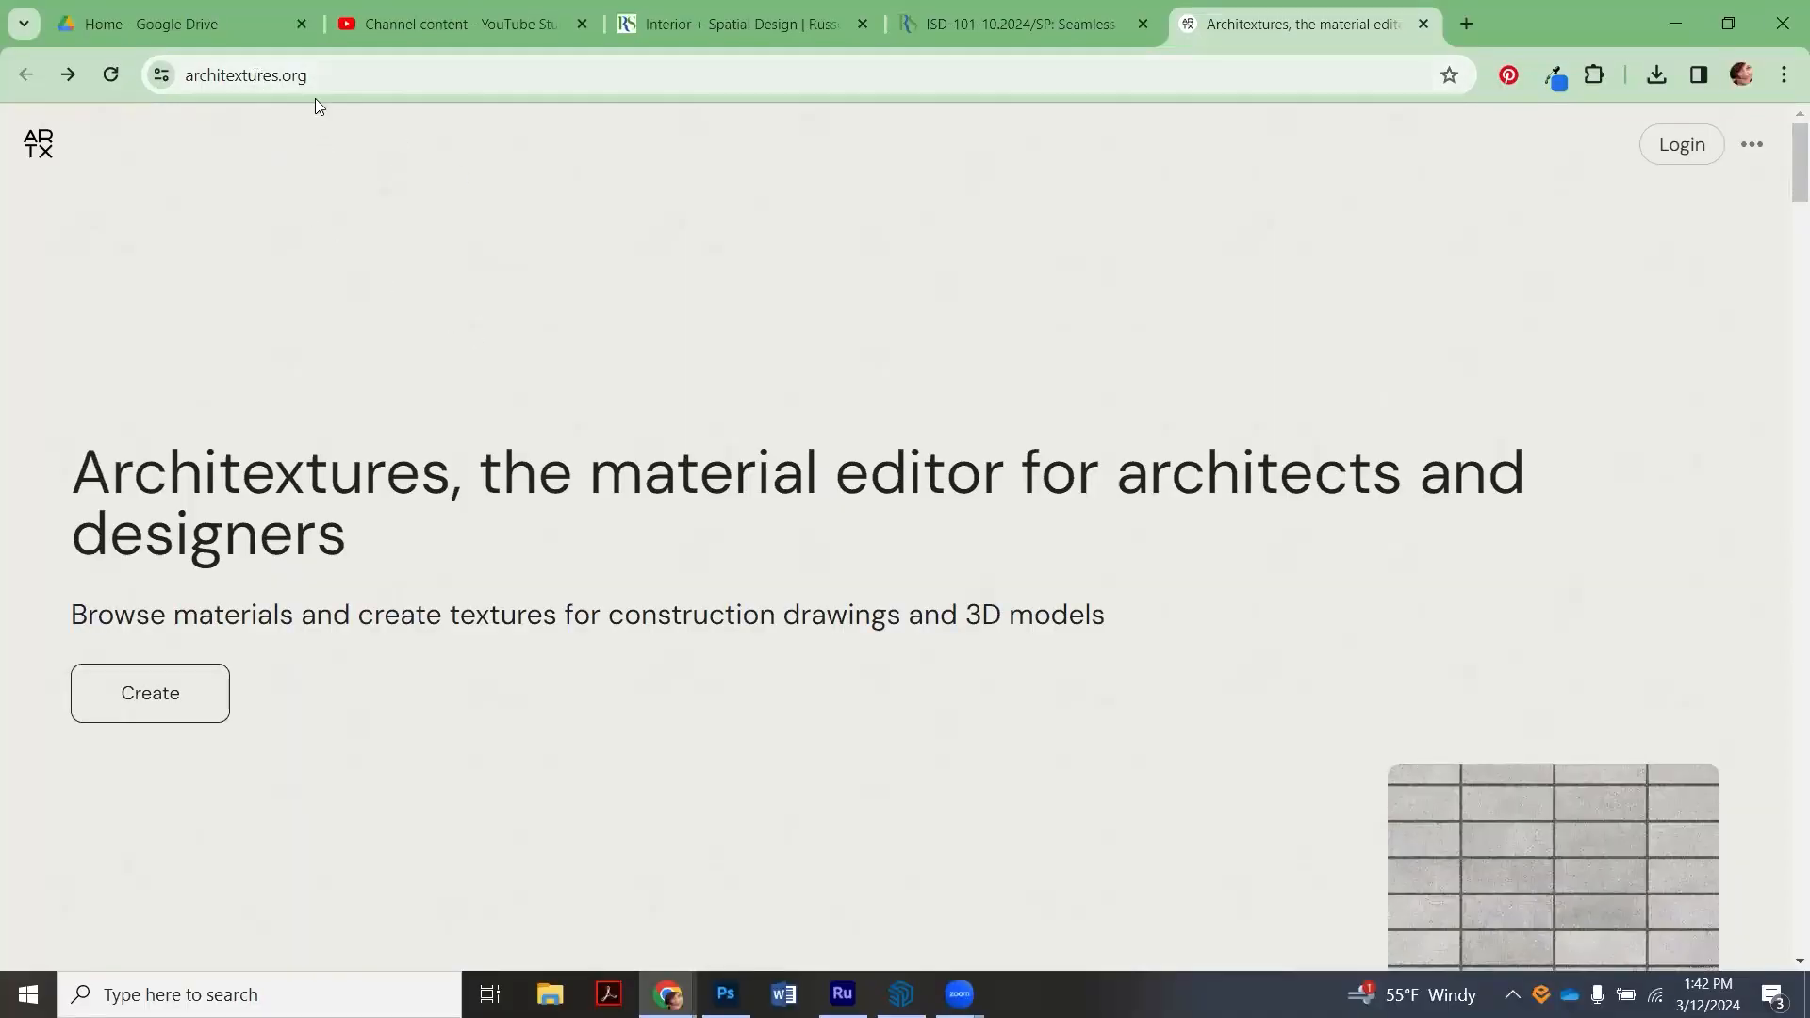
scroll(446, 318, "down", 2)
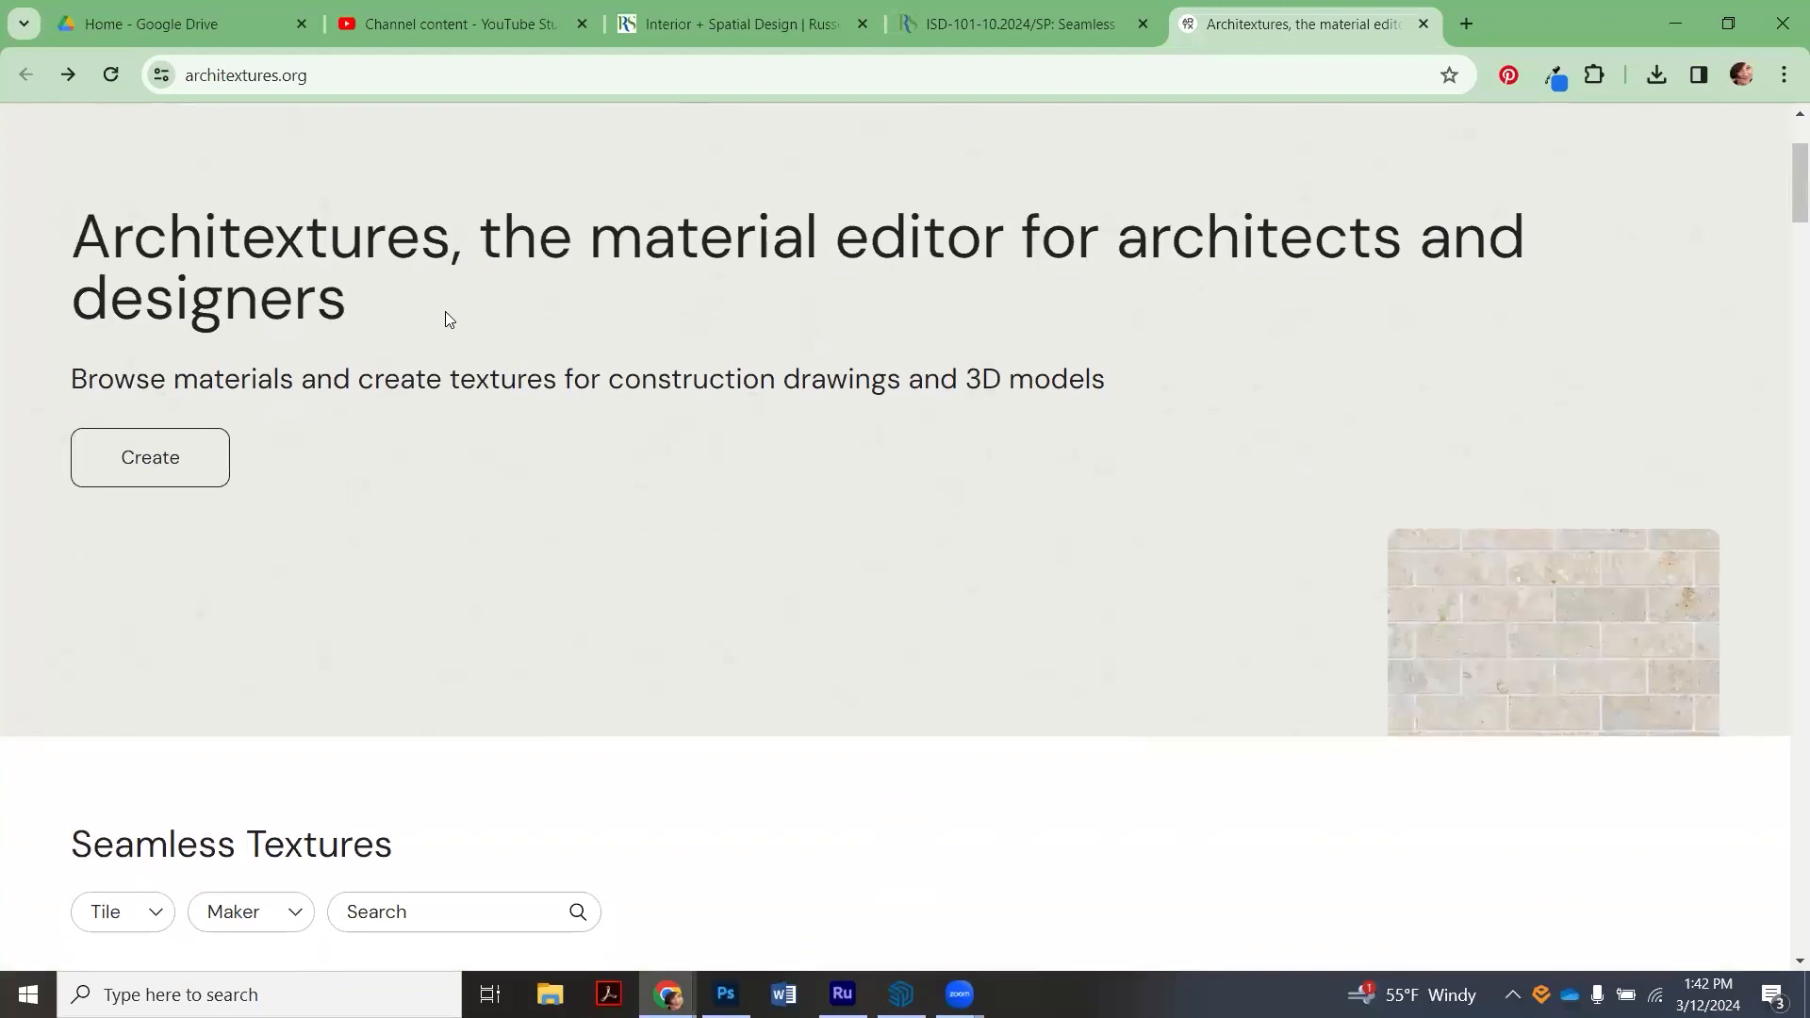
scroll(446, 318, "up", 2)
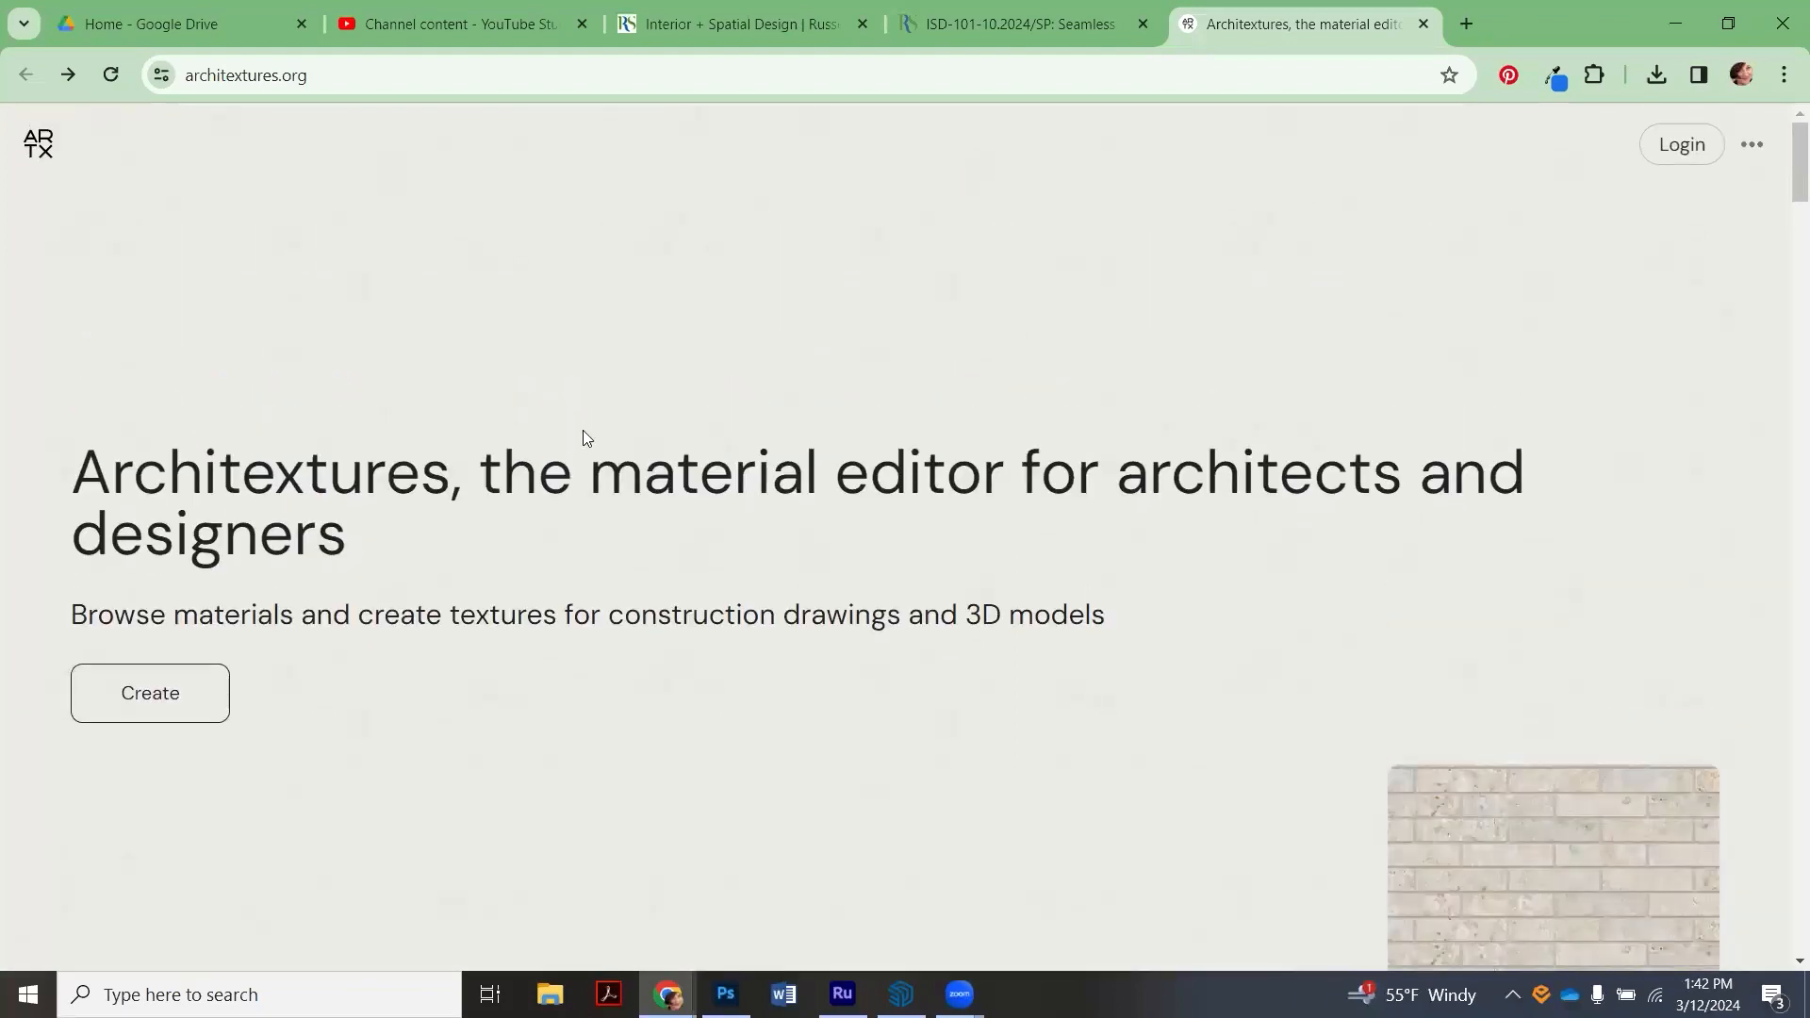
scroll(583, 429, "down", 3)
scroll(582, 424, "down", 3)
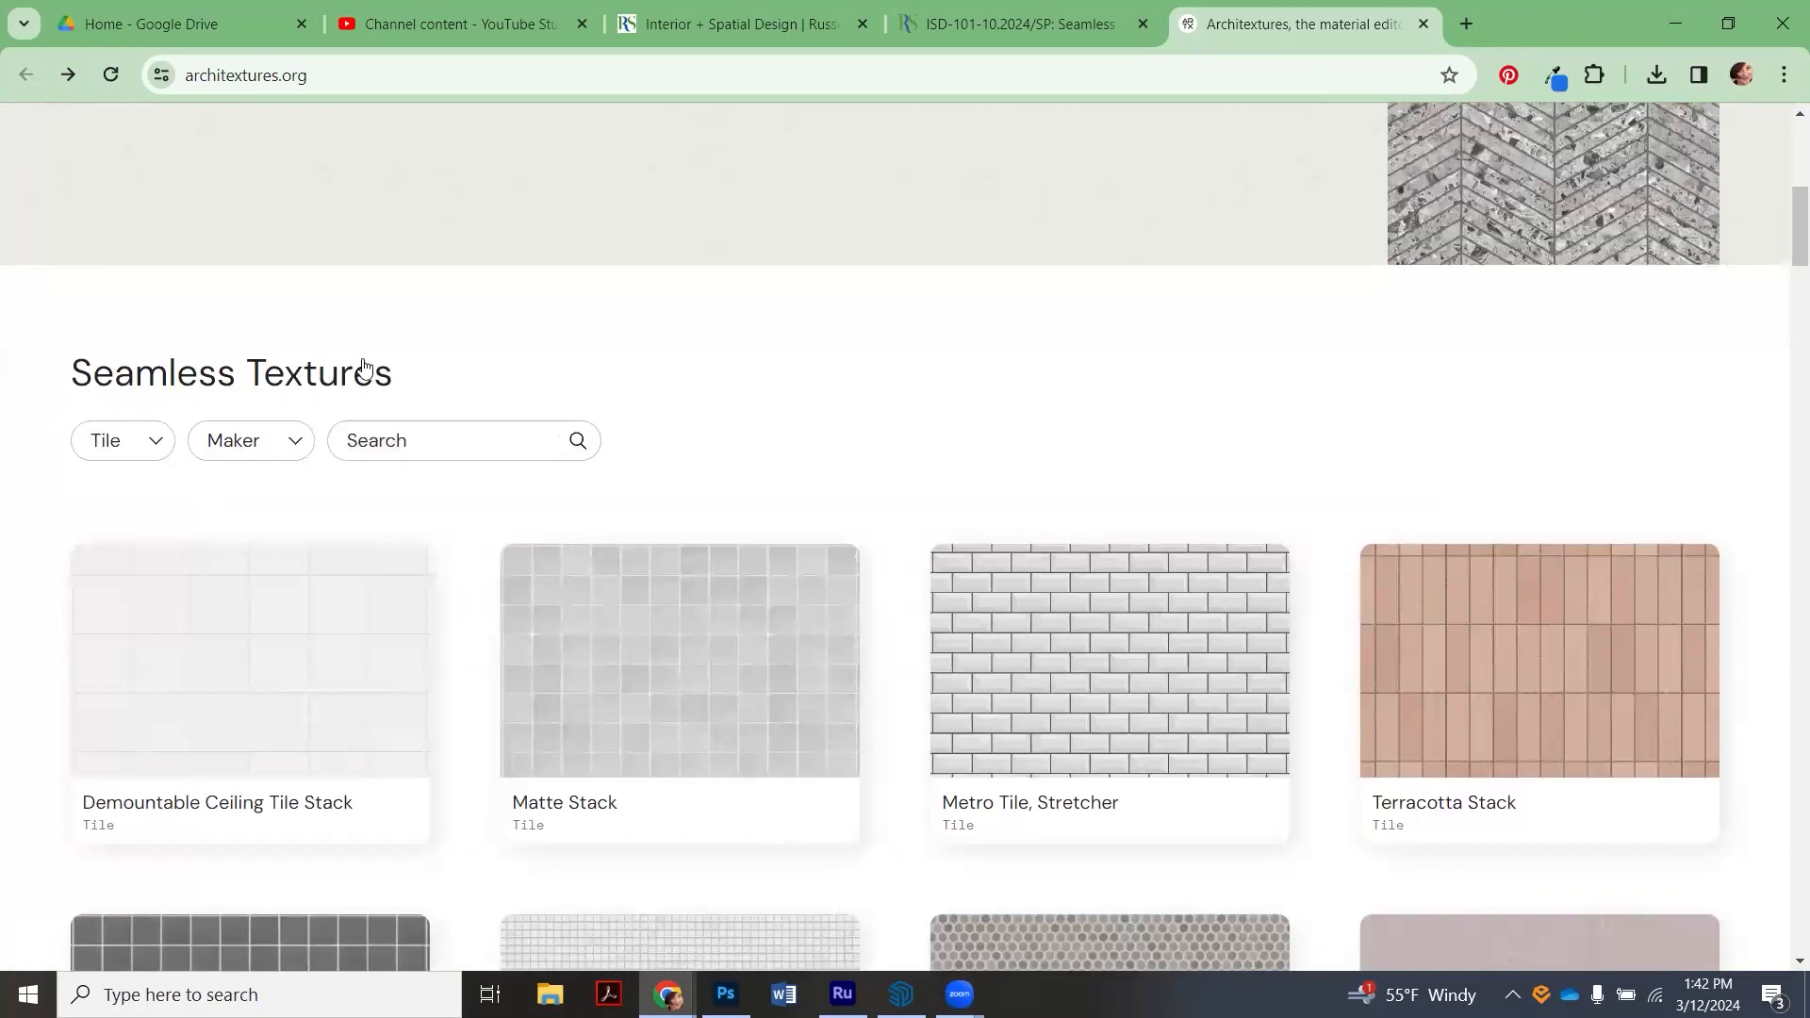
- Filter the seamless textures by Tile, load more of them and browse the available tile patterns
left_click(140, 454)
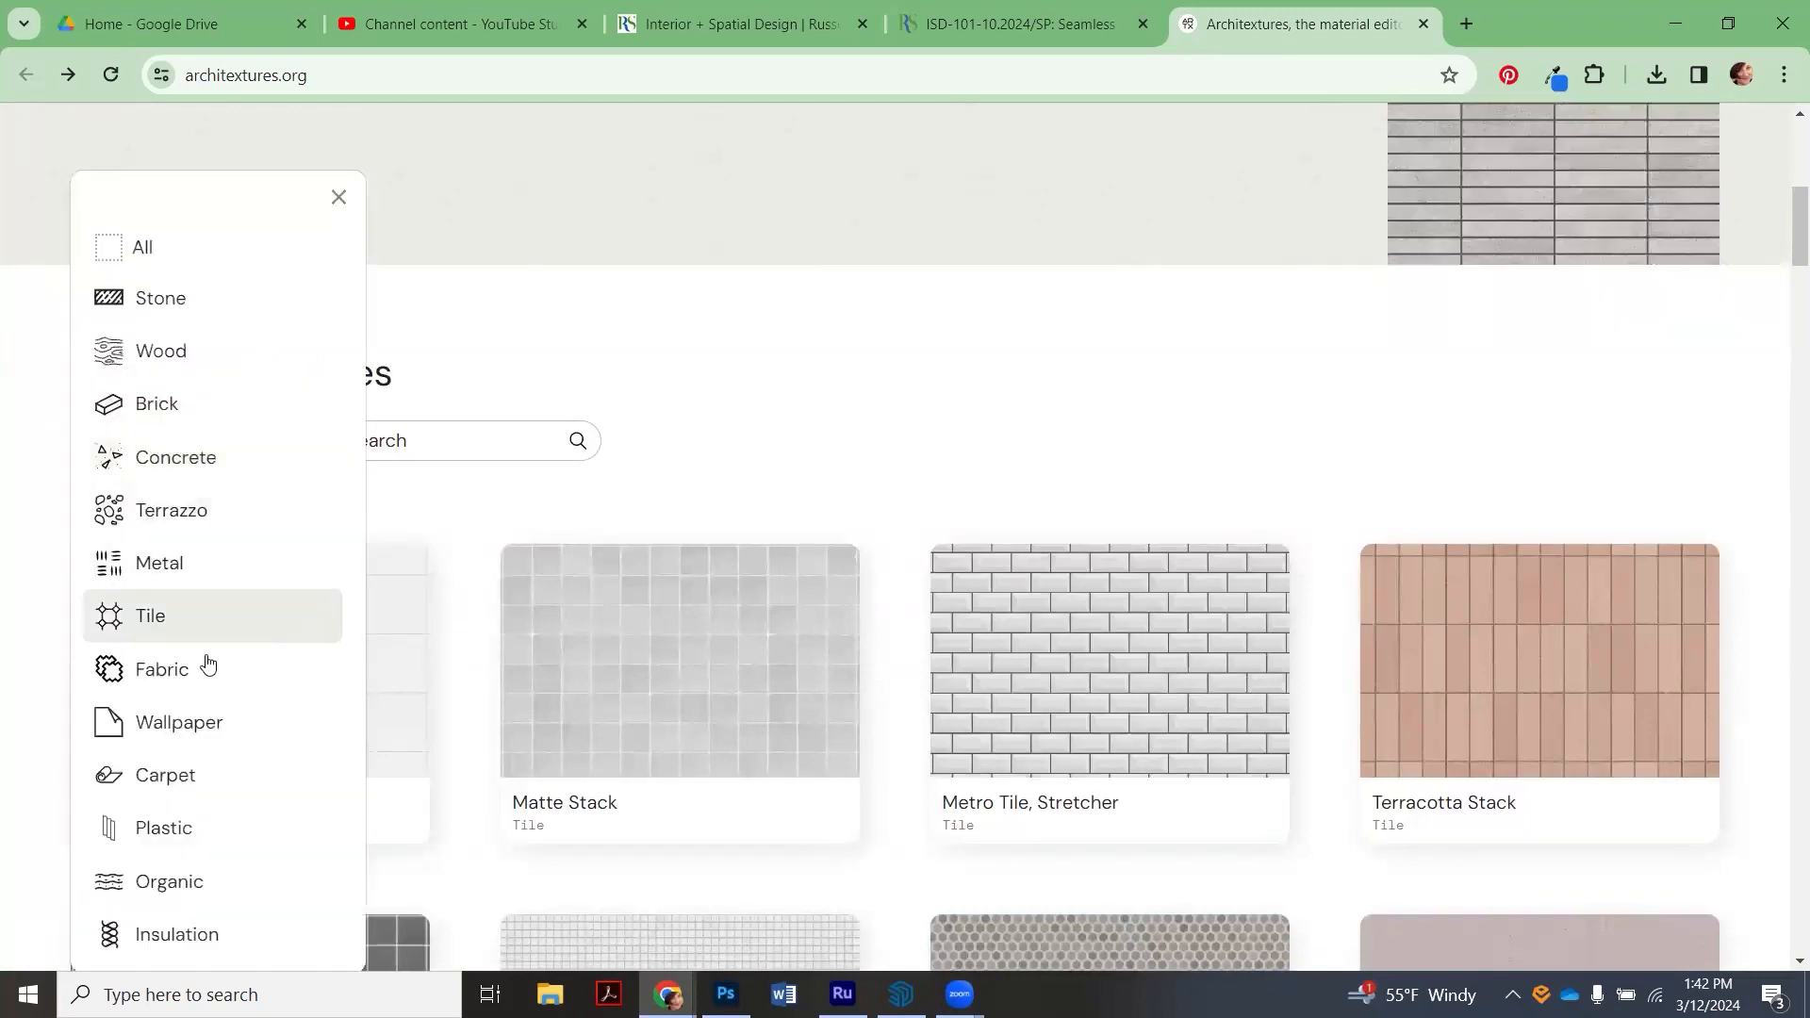
left_click(195, 613)
scroll(566, 452, "down", 7)
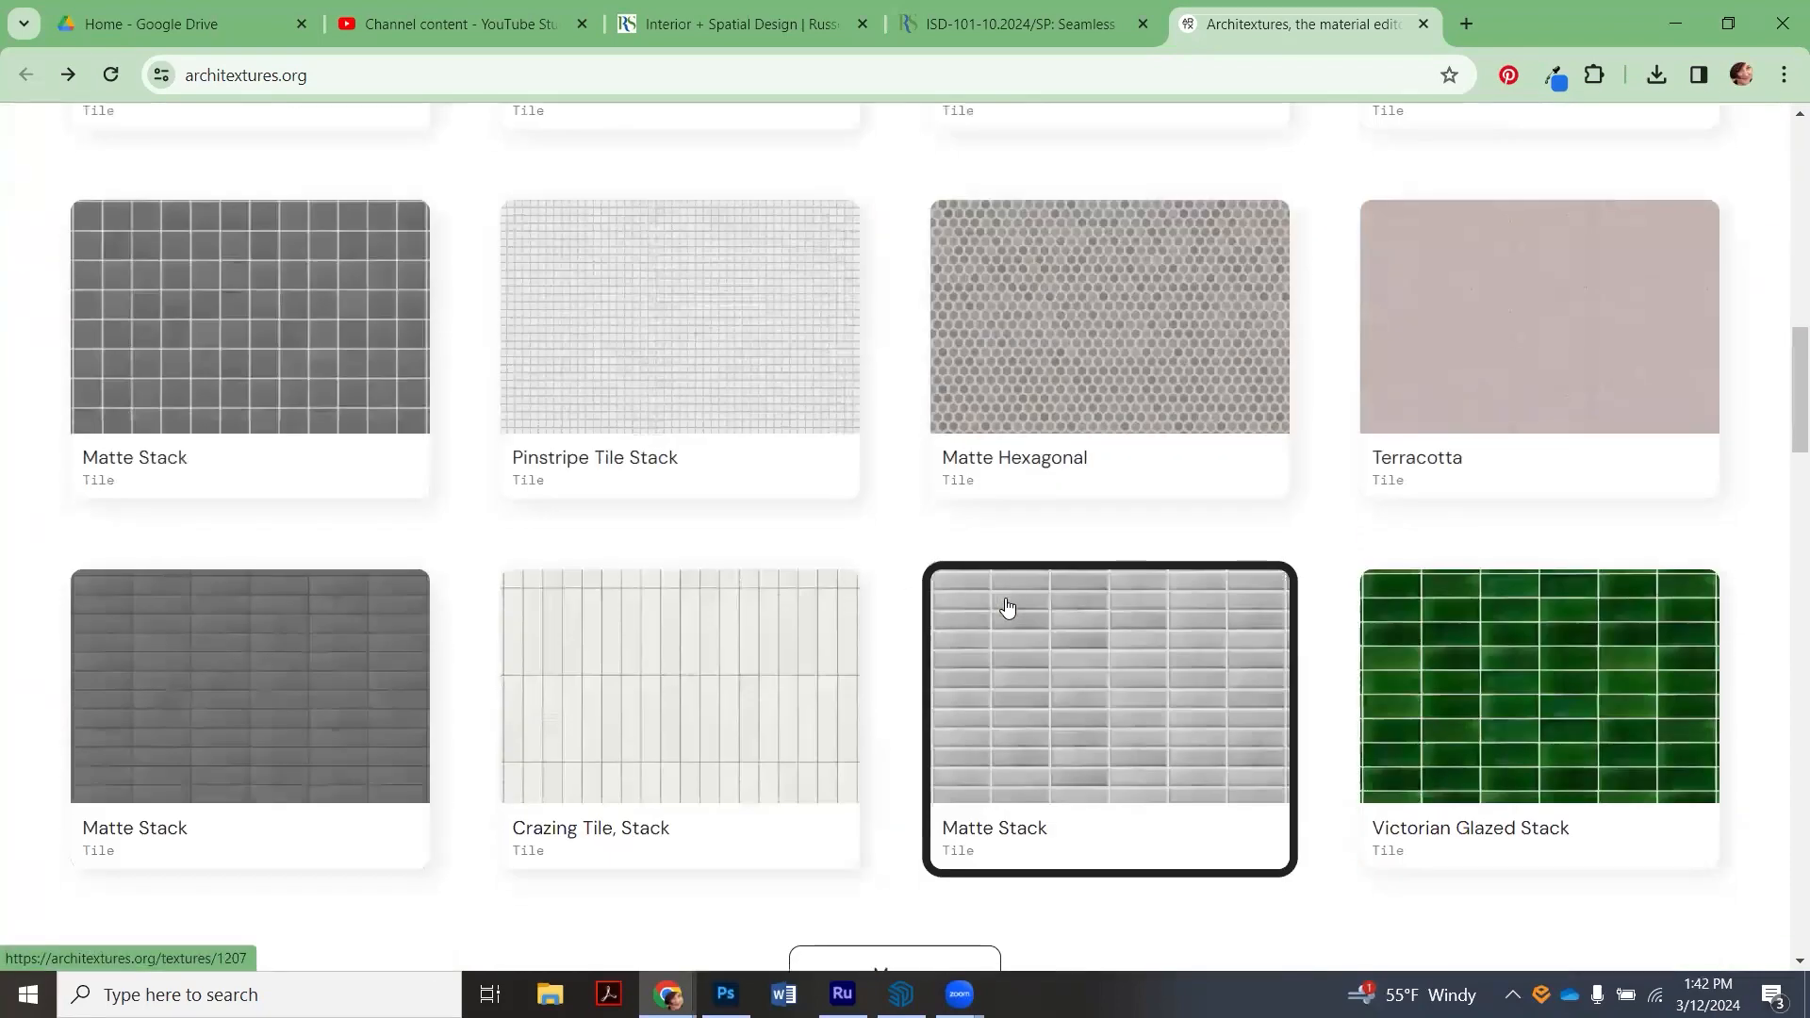
scroll(1006, 608, "down", 6)
left_click(961, 418)
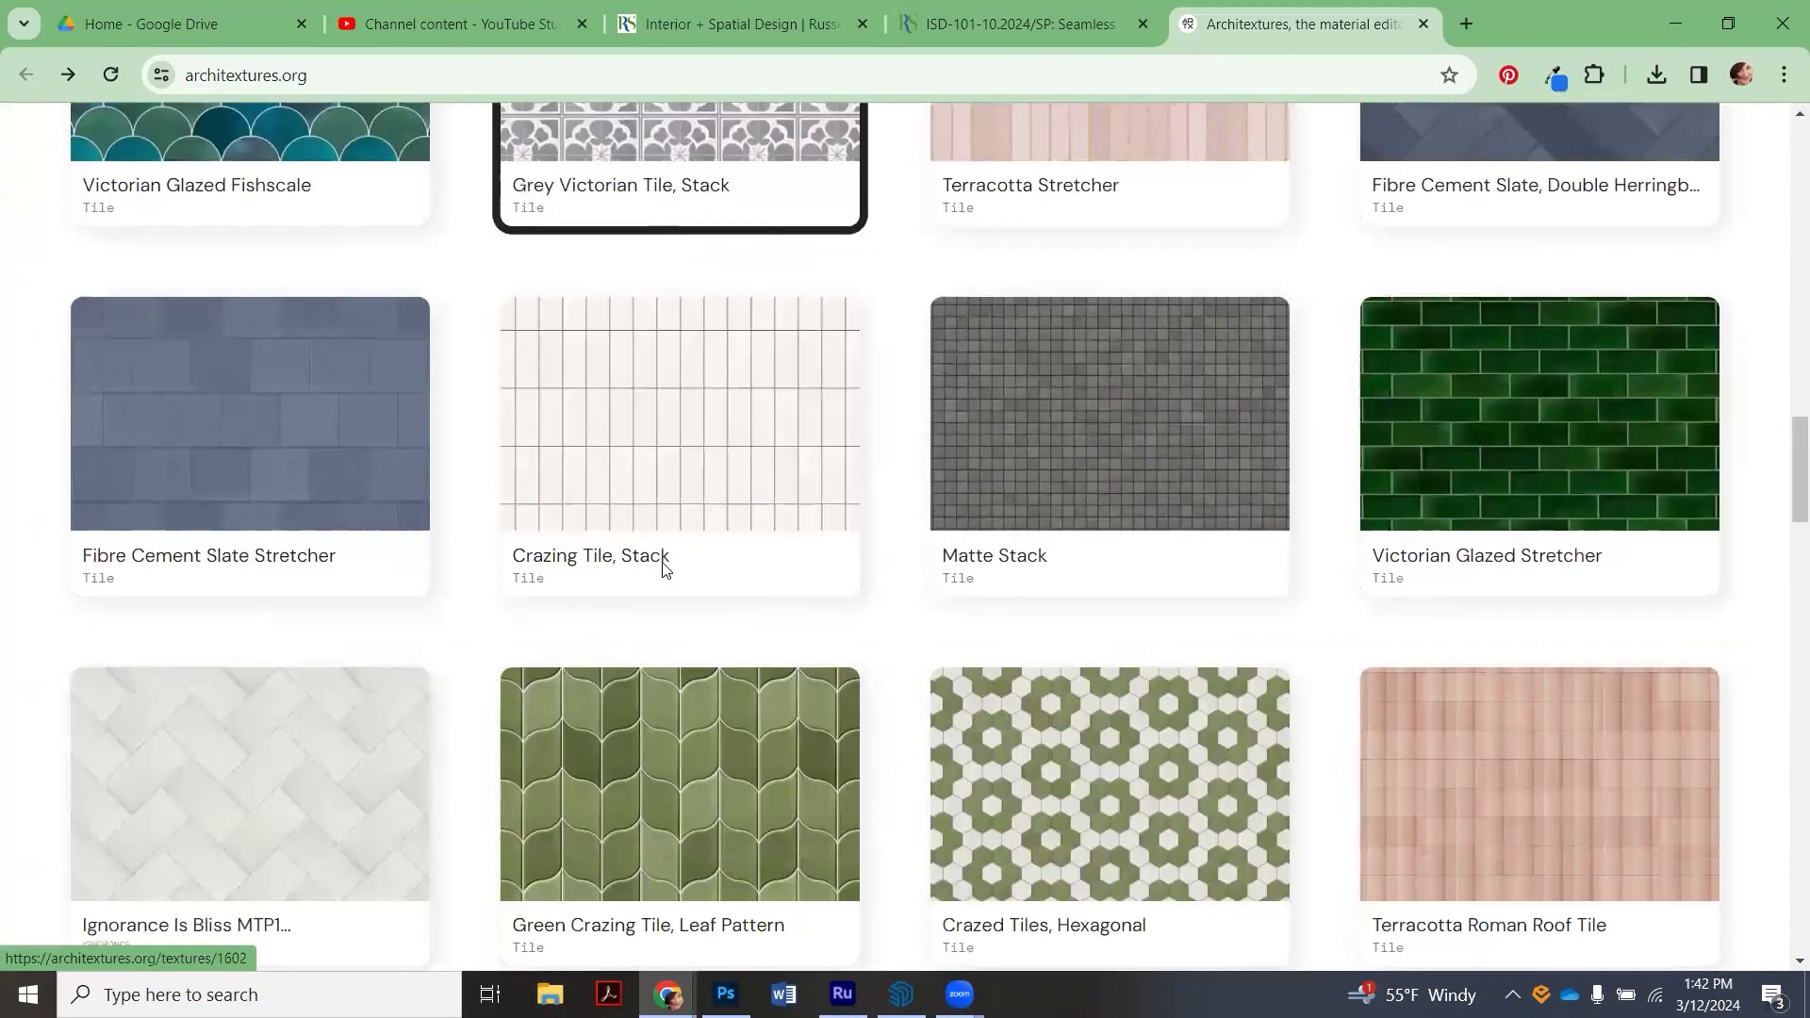
scroll(662, 562, "down", 3)
scroll(667, 578, "up", 7)
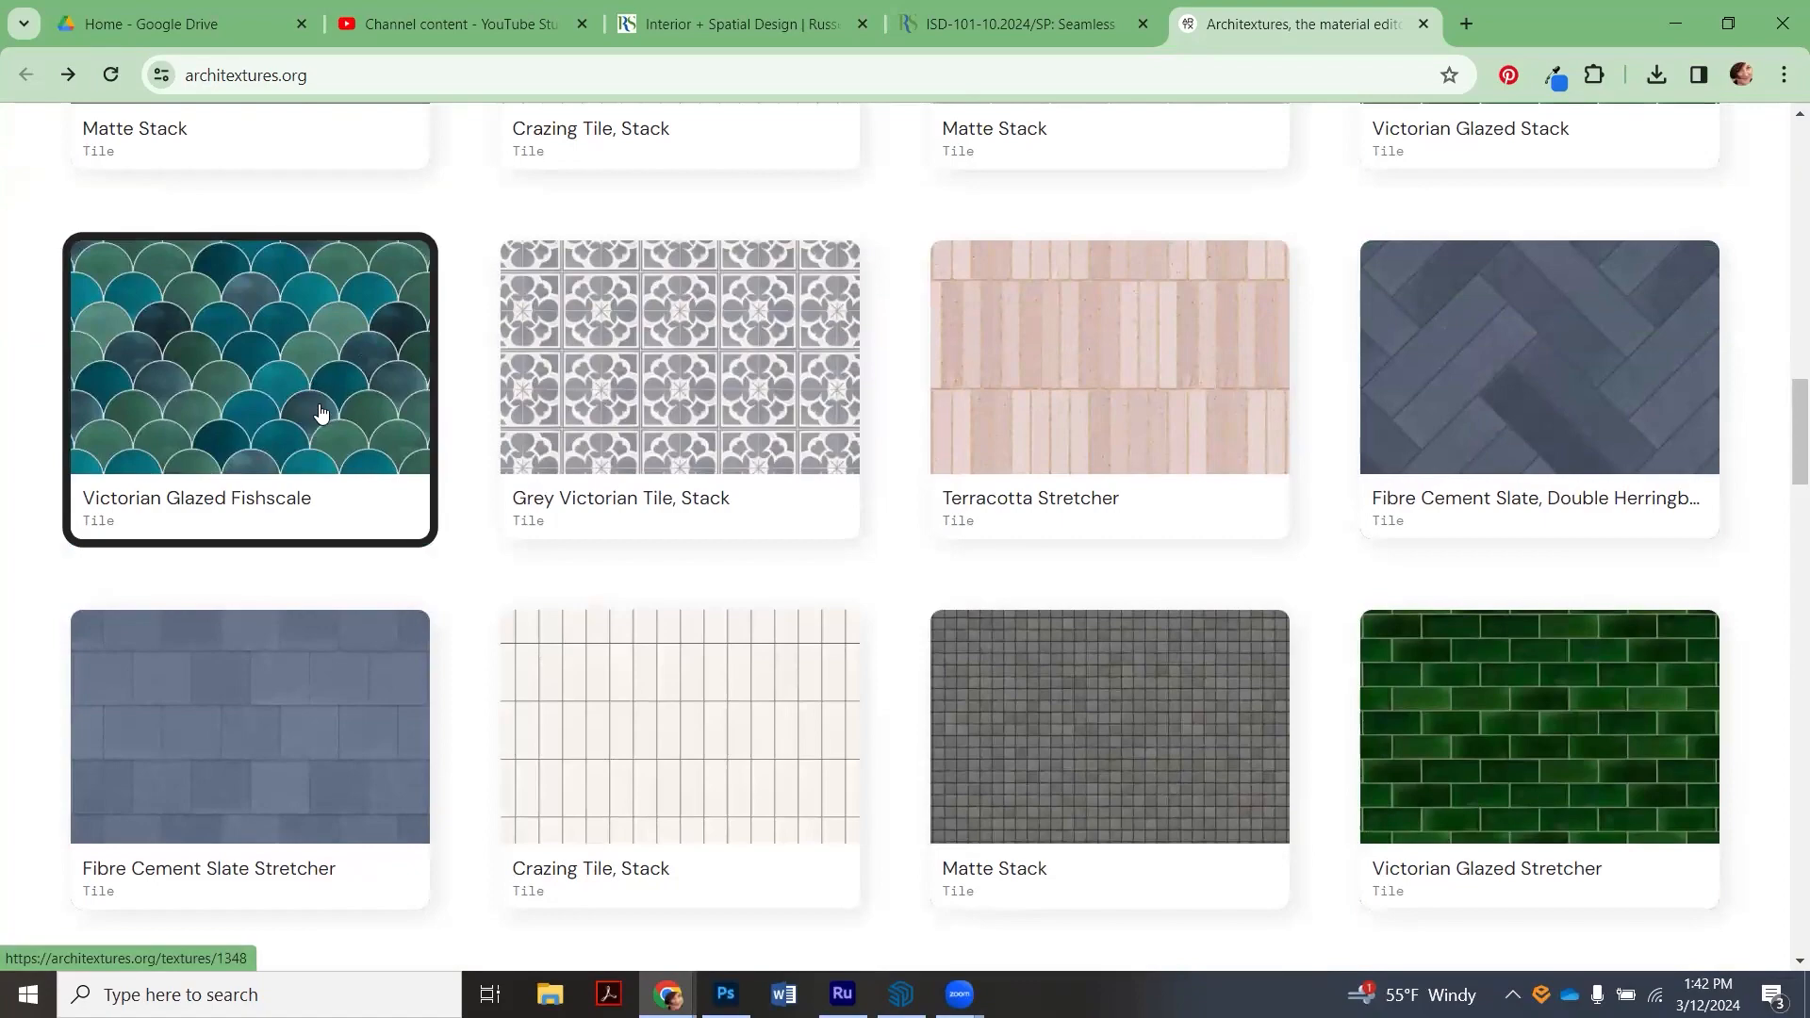
scroll(321, 413, "down", 10)
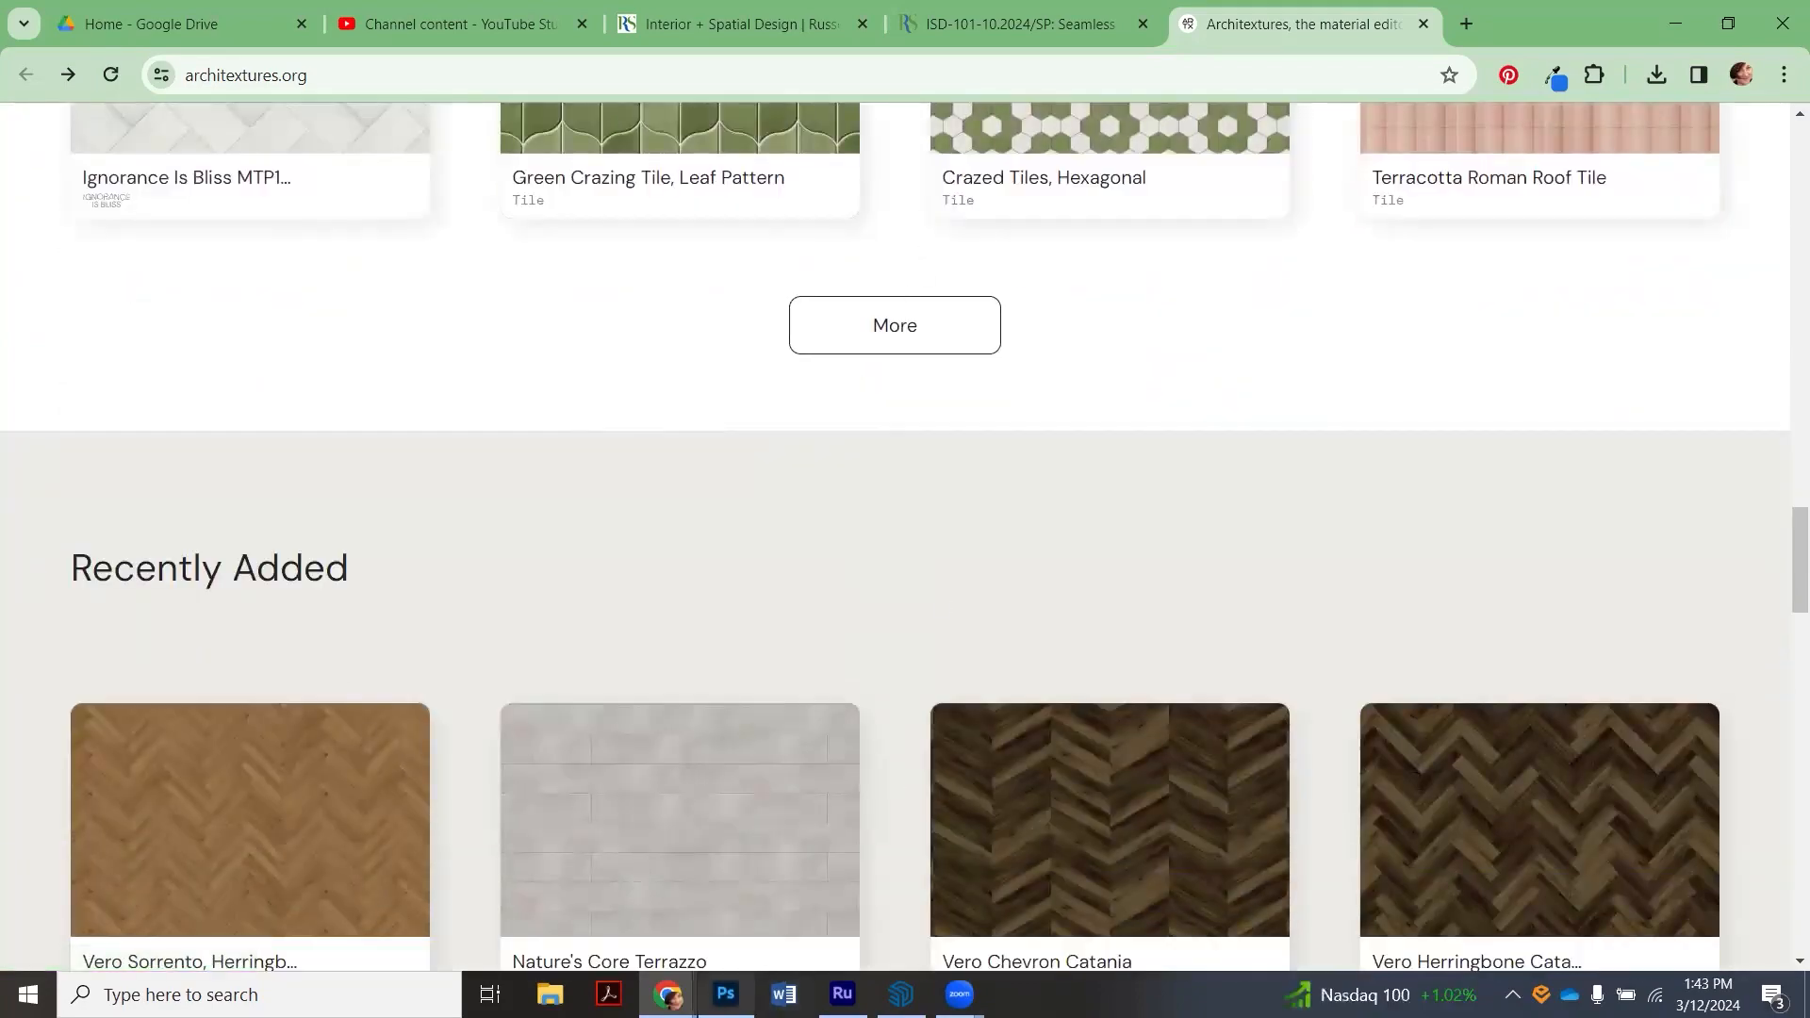
- Switch to SketchUp, browse the Tile material collection and select Square Glass Tile 02
left_click(901, 994)
scroll(645, 270, "up", 2)
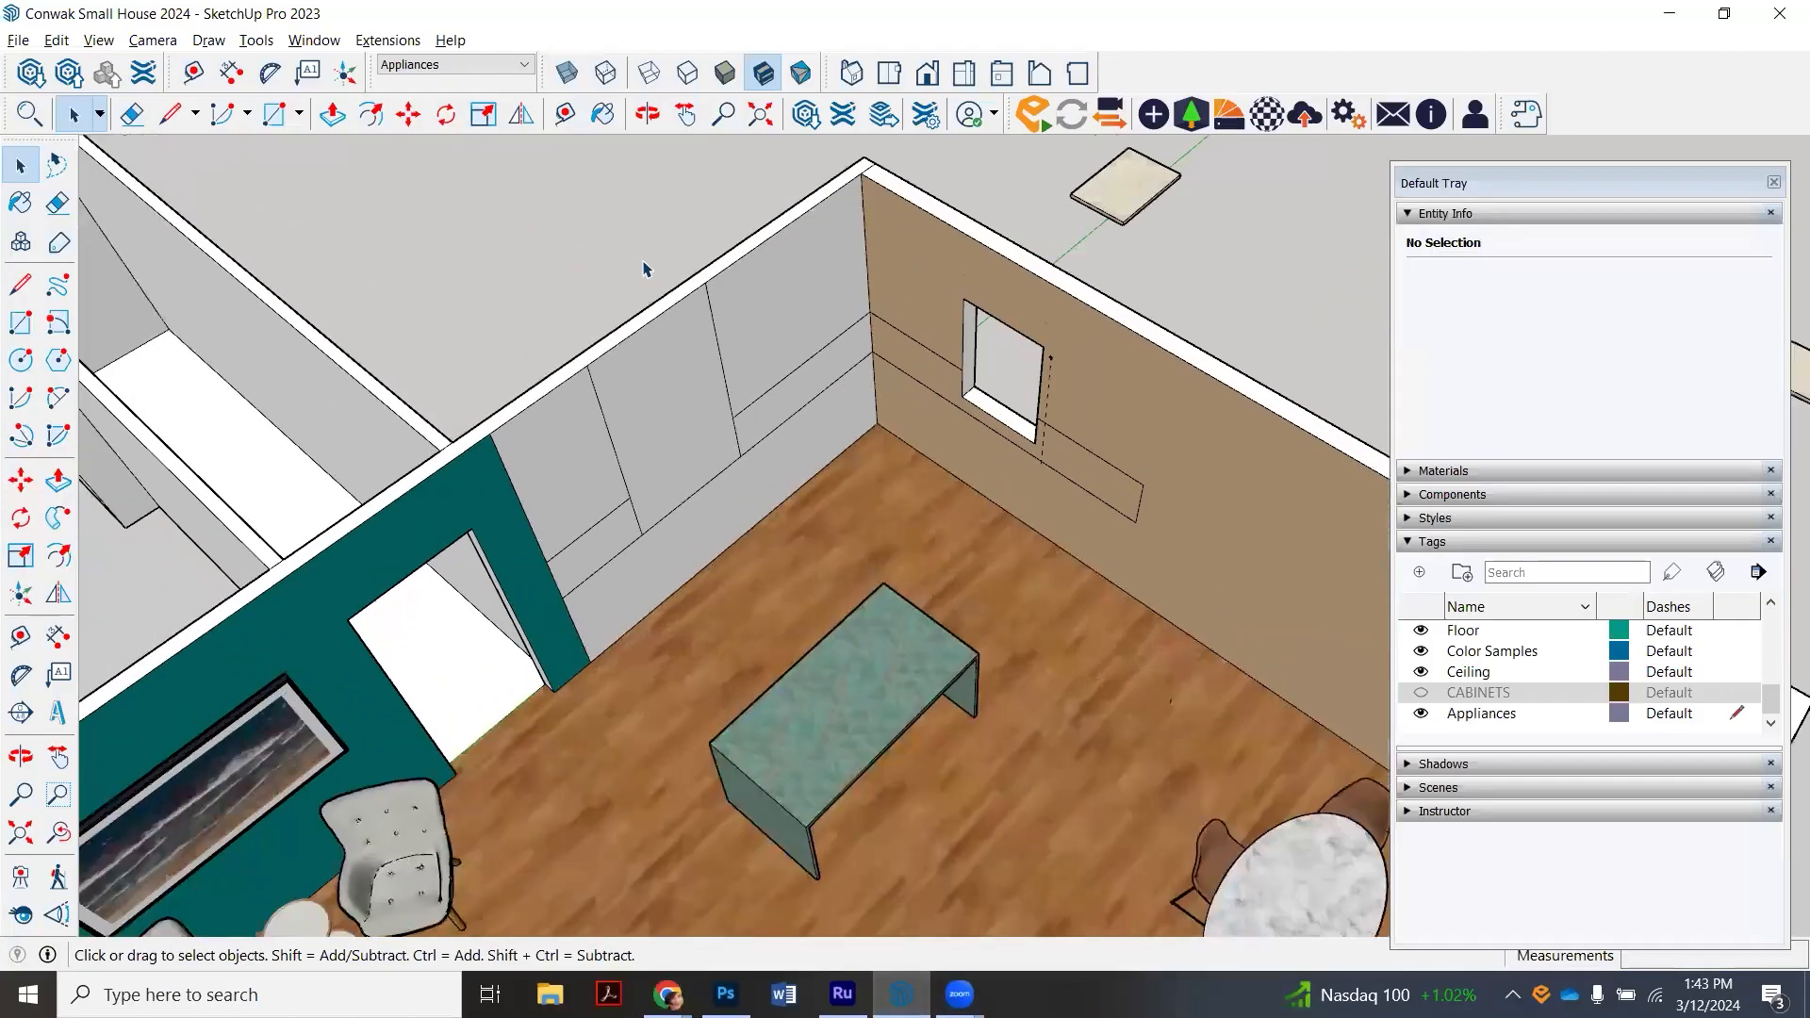
left_click(1409, 472)
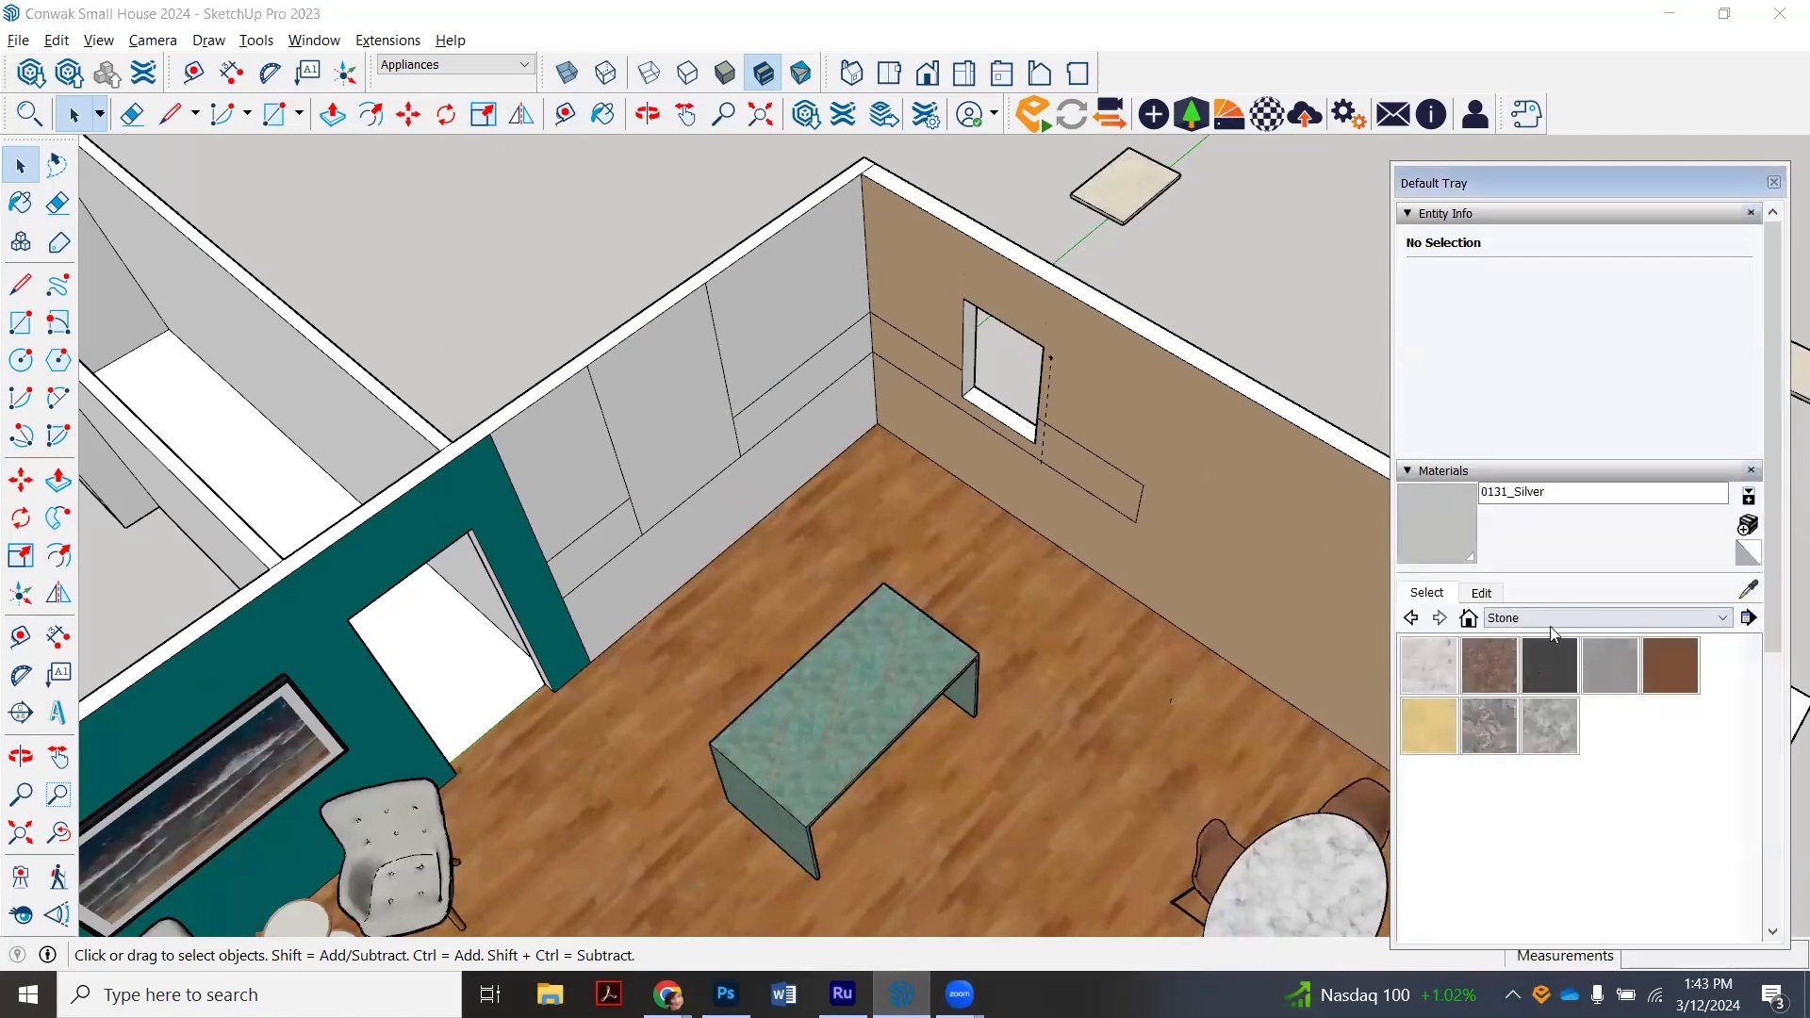
left_click(1598, 620)
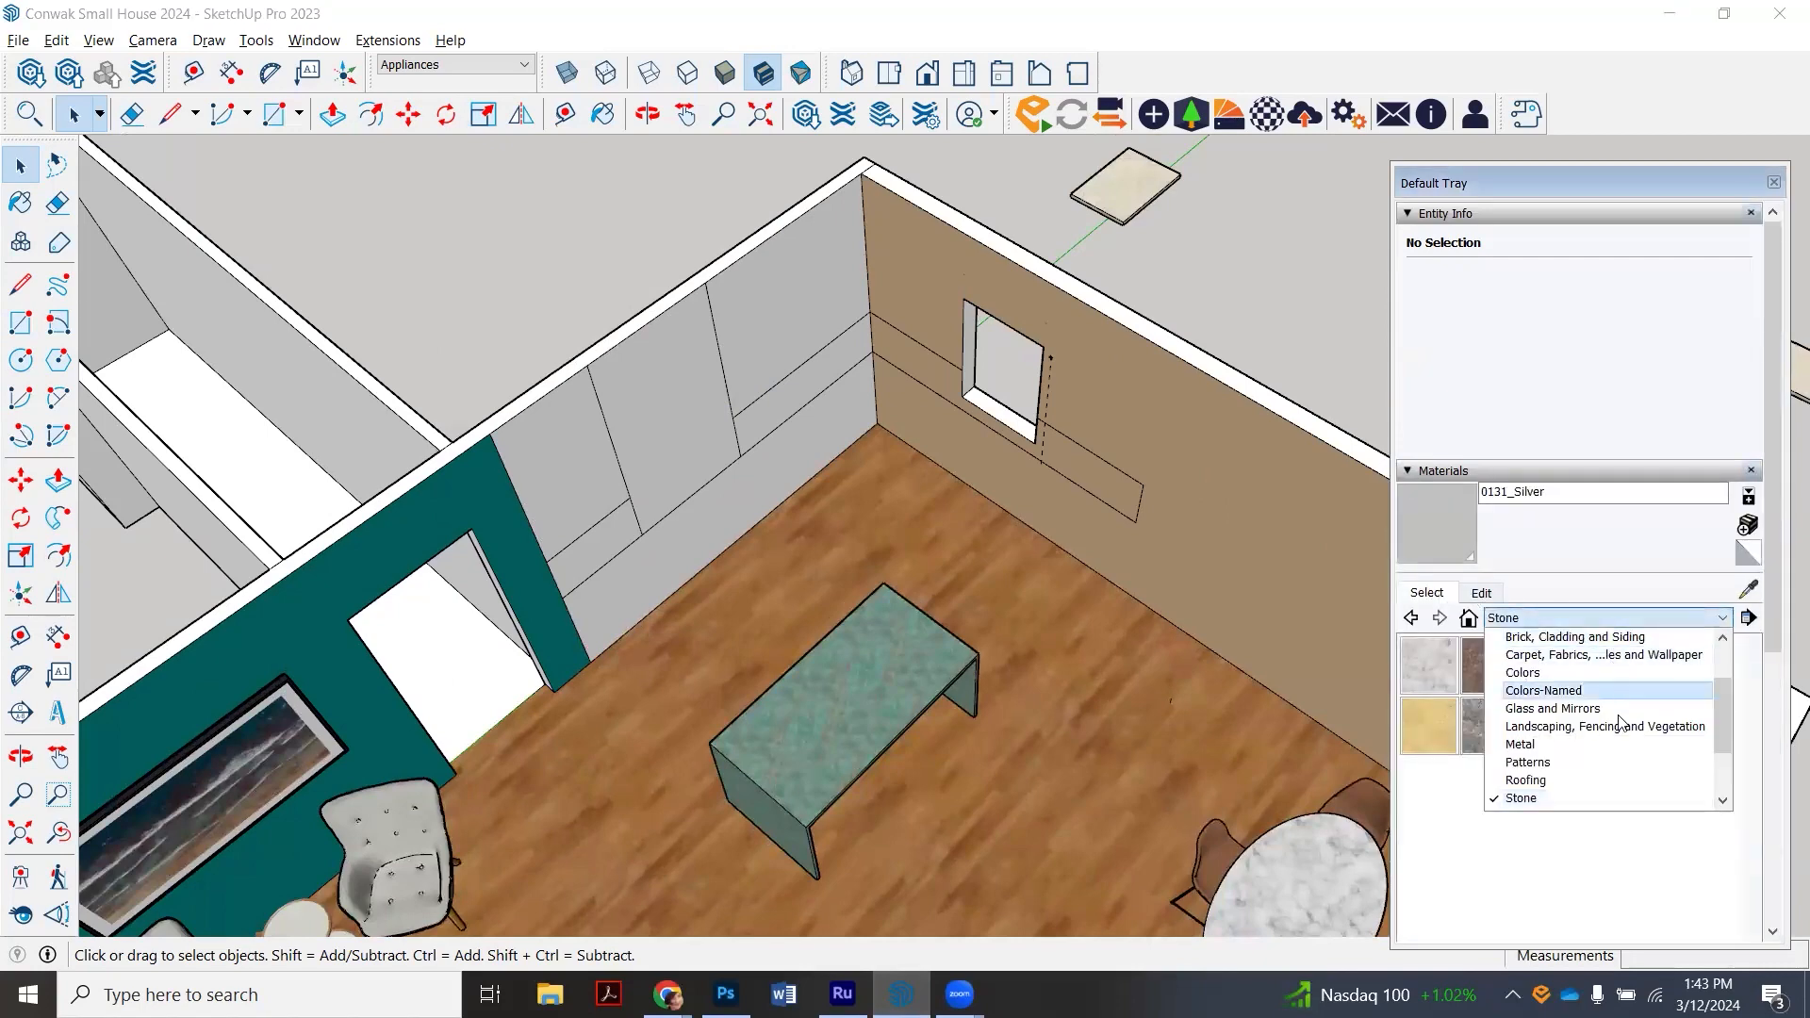
scroll(1610, 765, "down", 2)
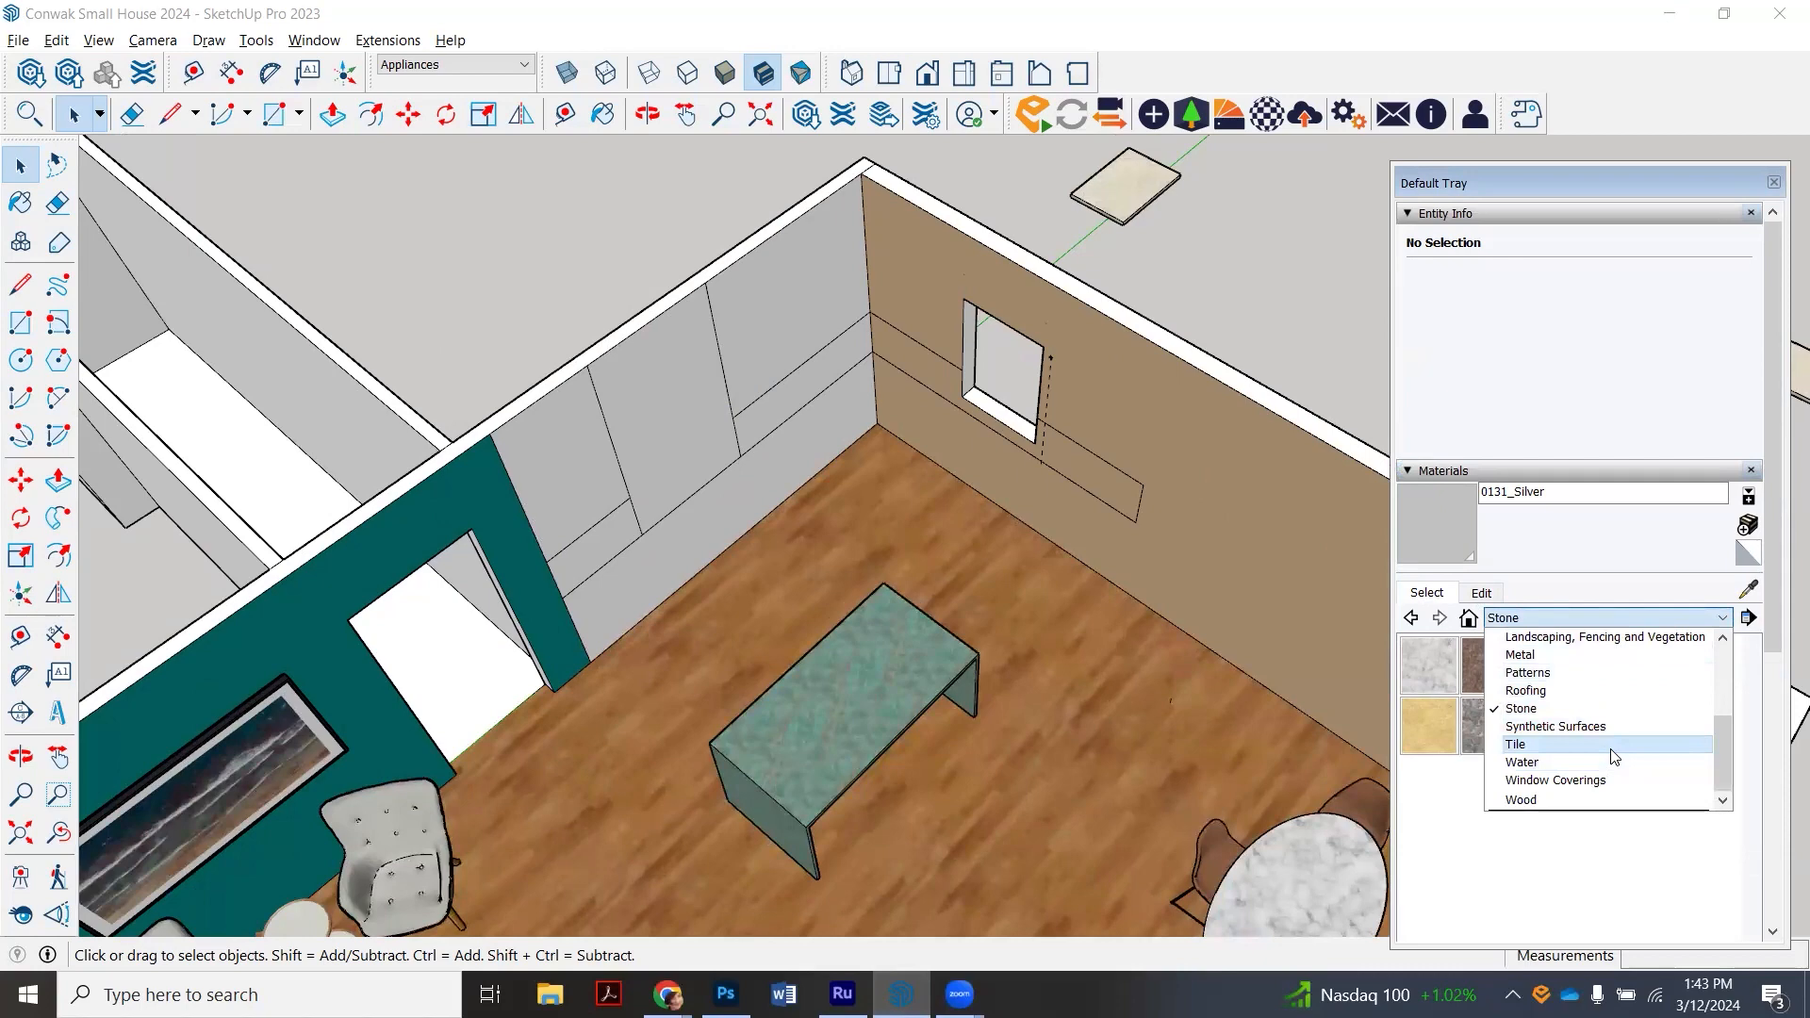
left_click(1614, 744)
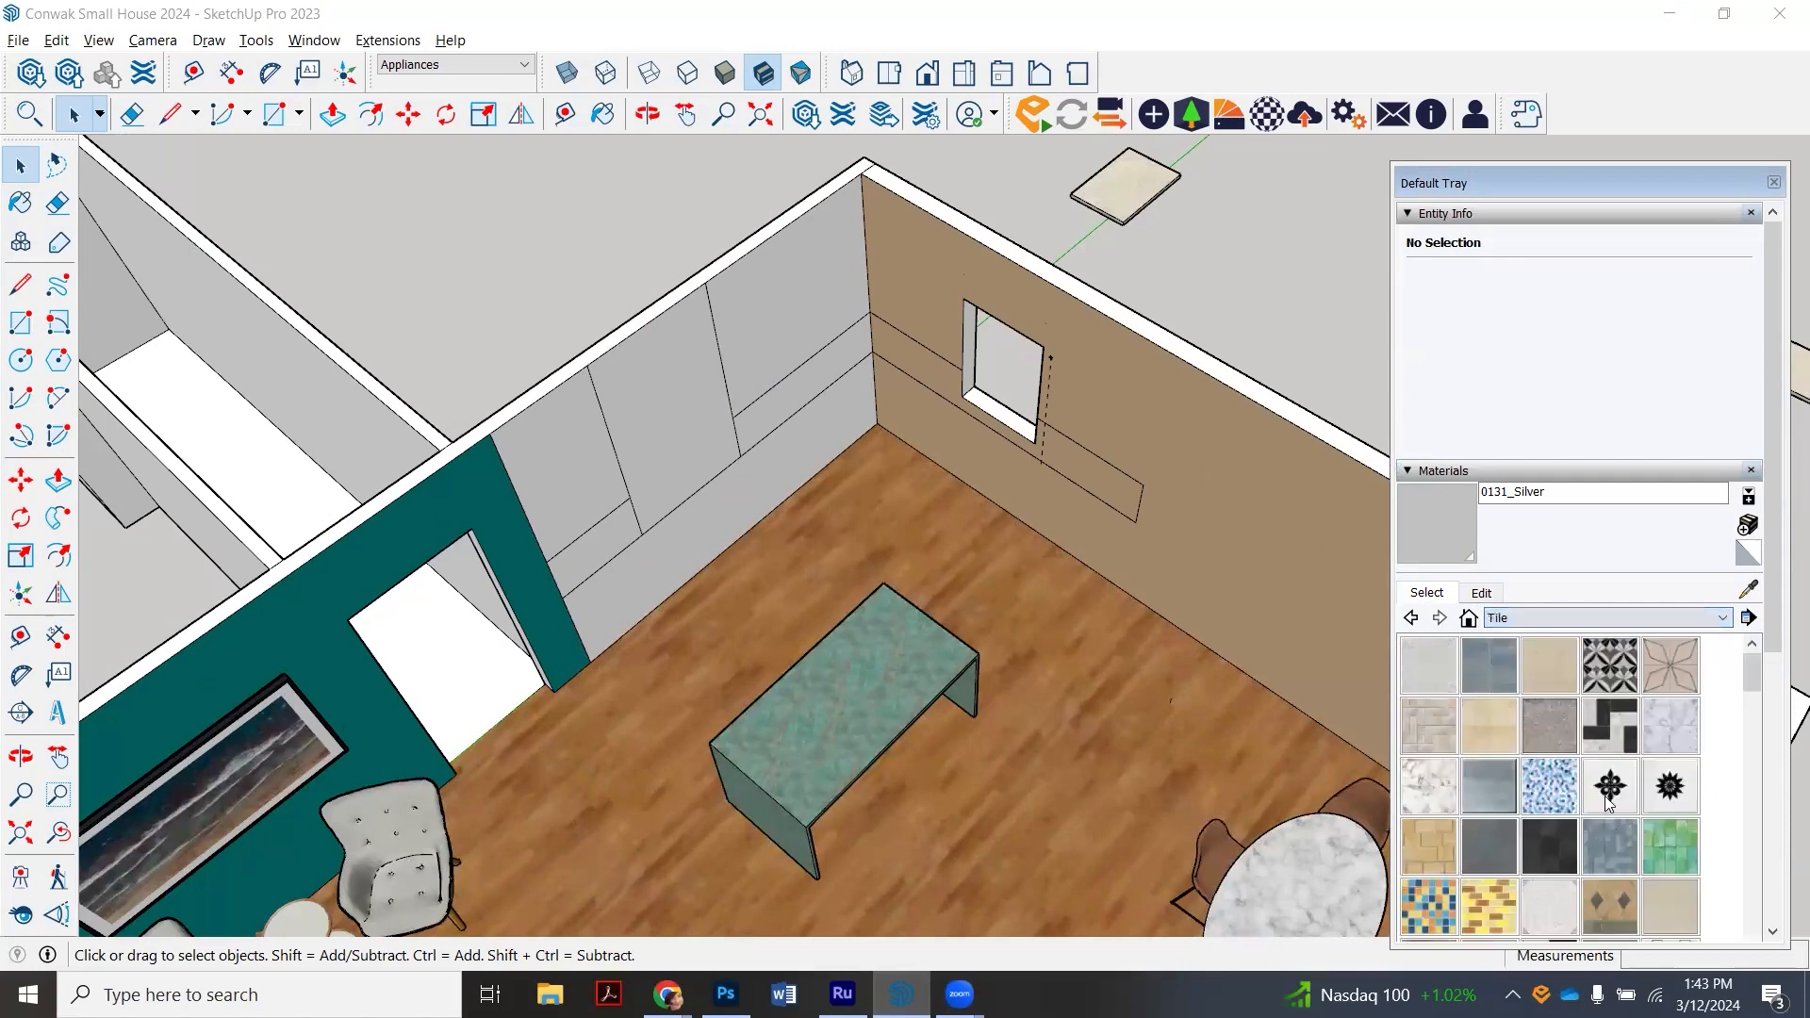
left_click(1675, 856)
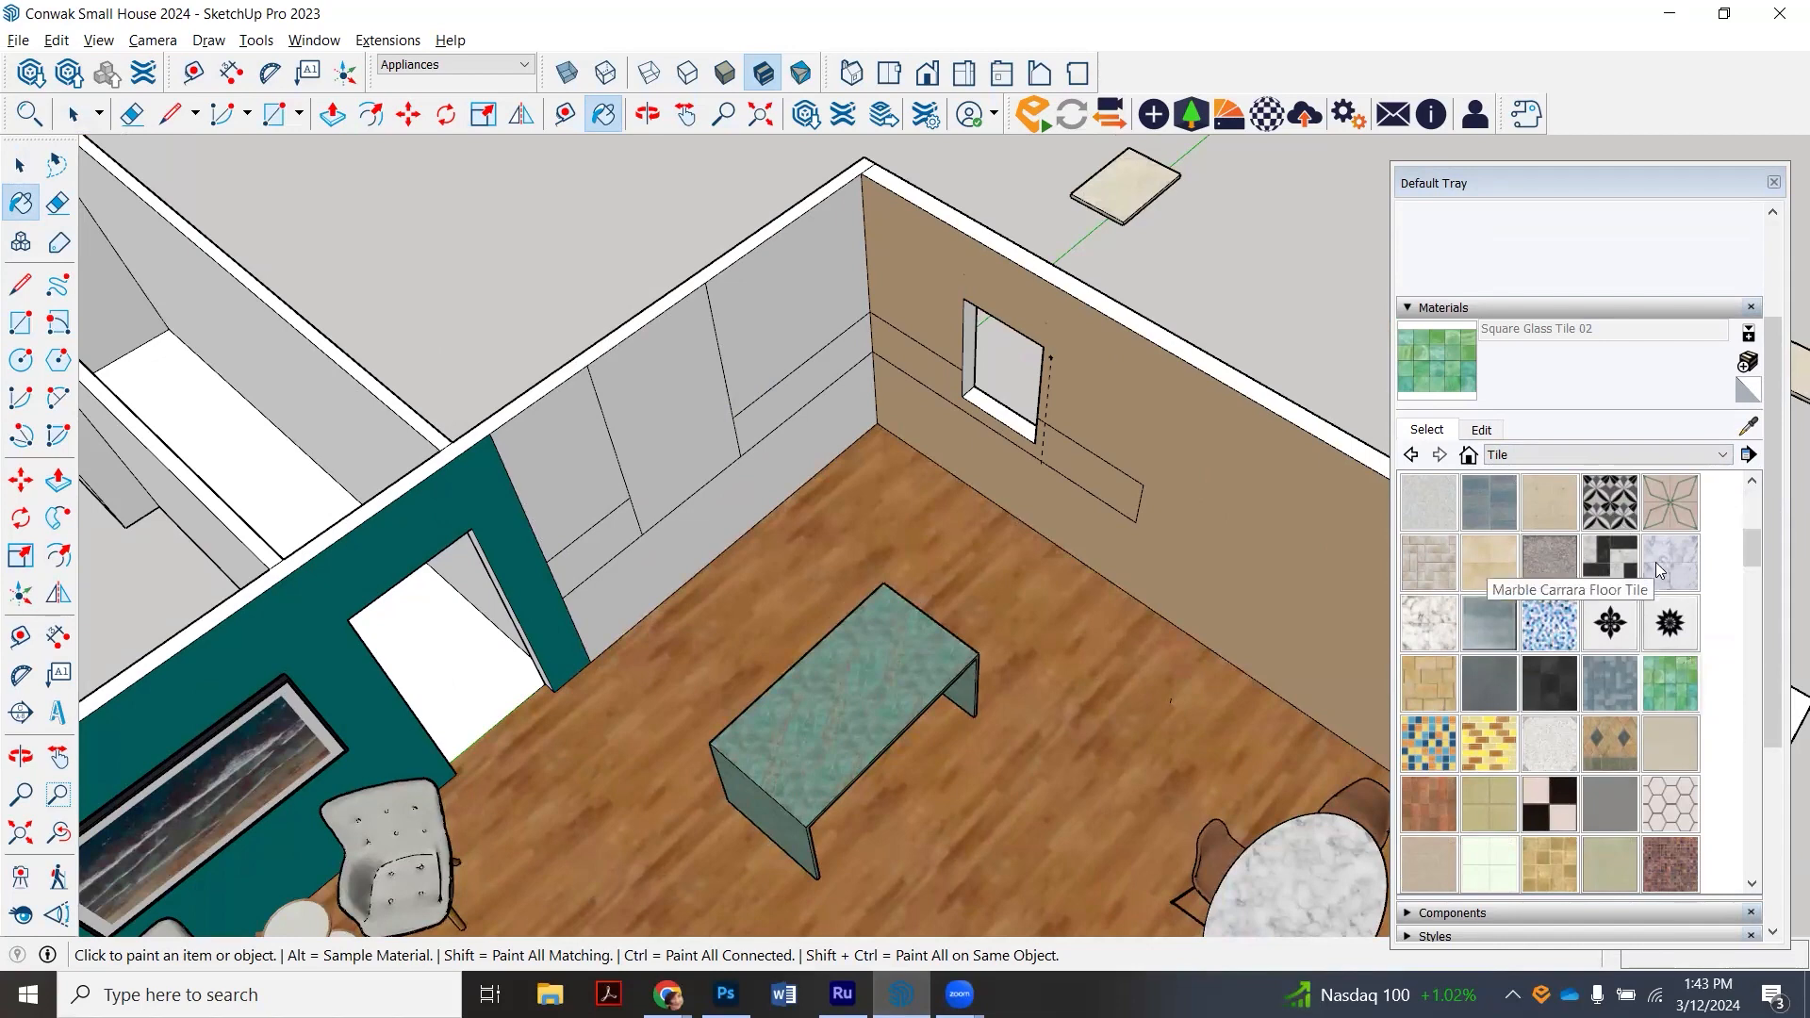
scroll(1656, 562, "down", 1)
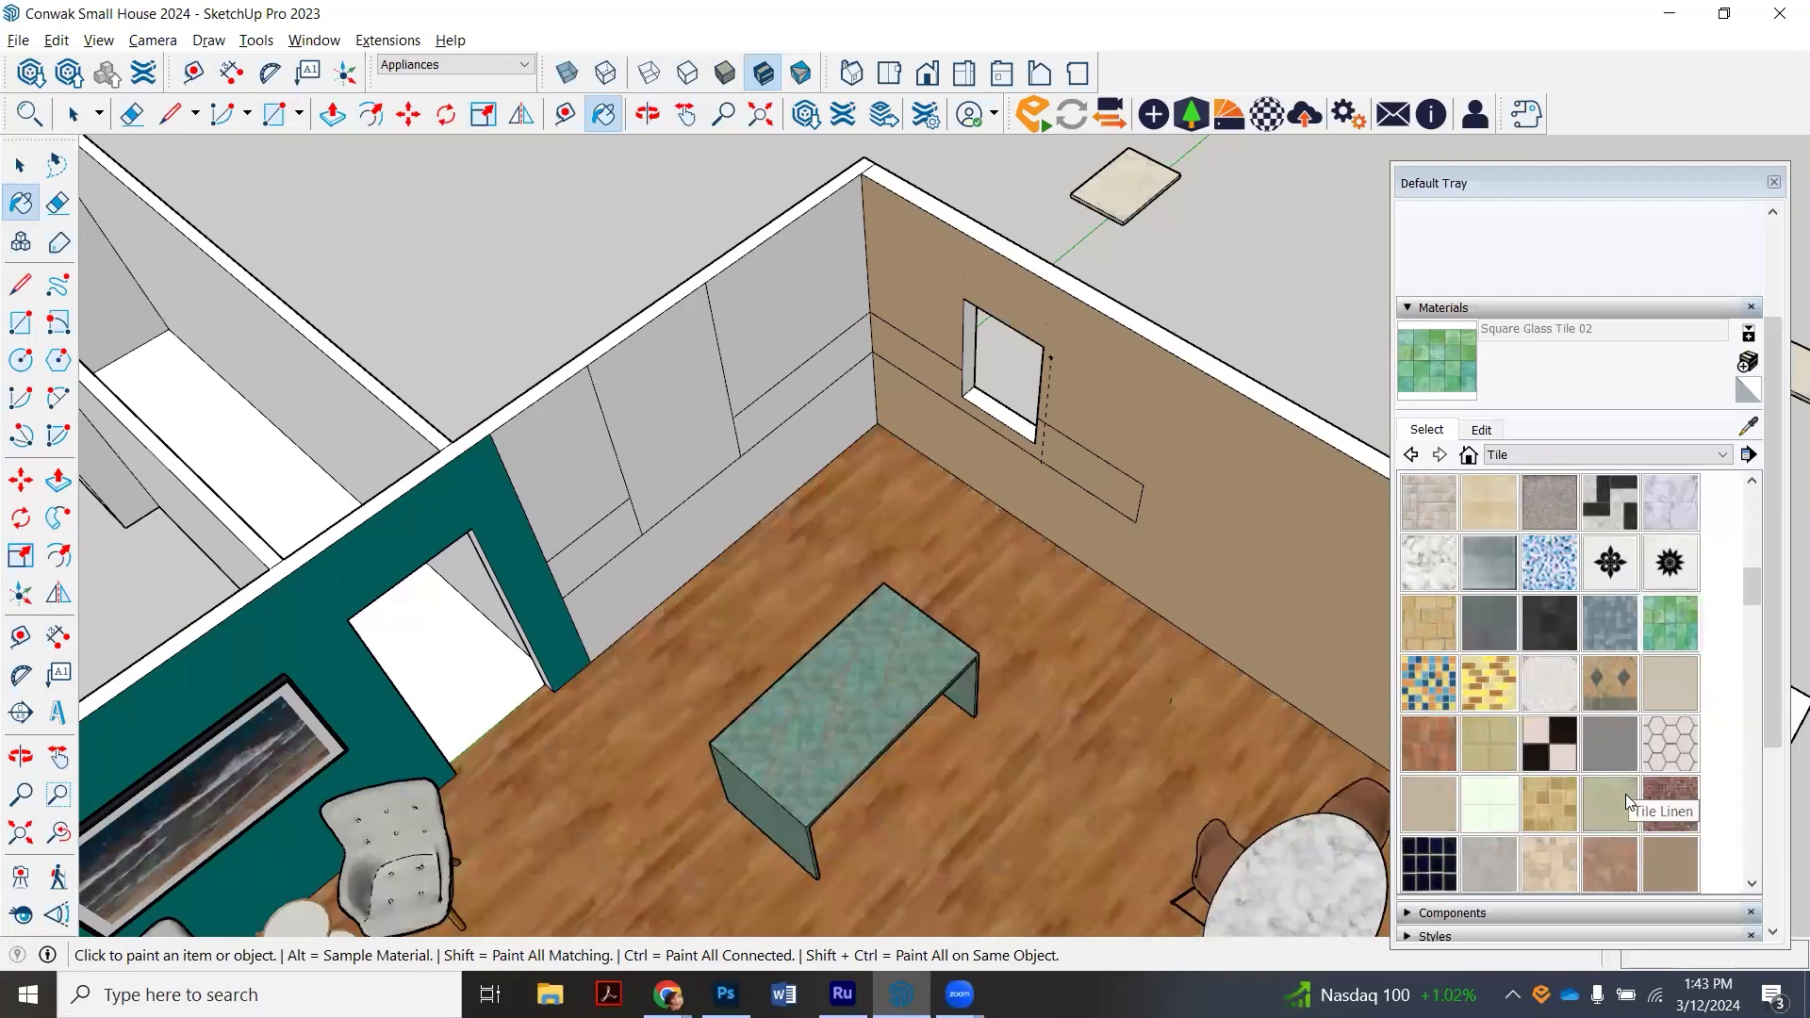
left_click(1659, 643)
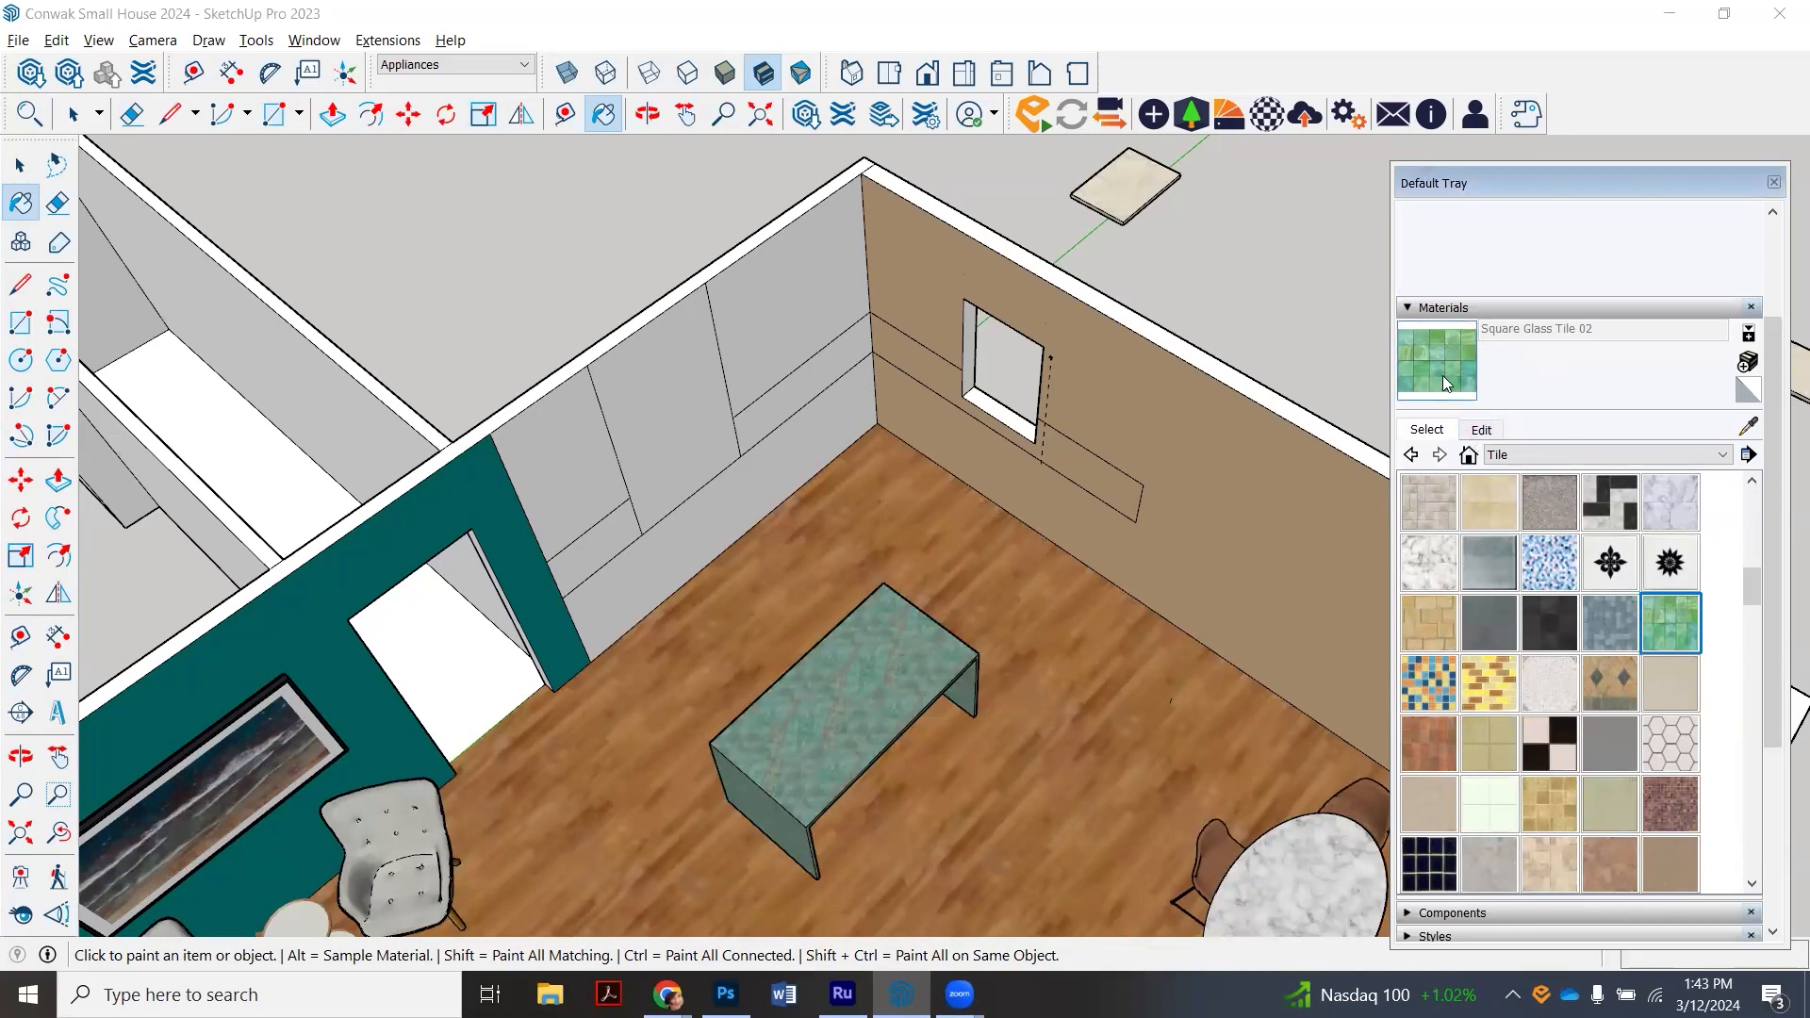
- Create a material named Mermaid Tile using the victorian-glazed-fishscale-4016-in-architextures image from Downloads as its texture
left_click(1747, 364)
left_click(975, 313)
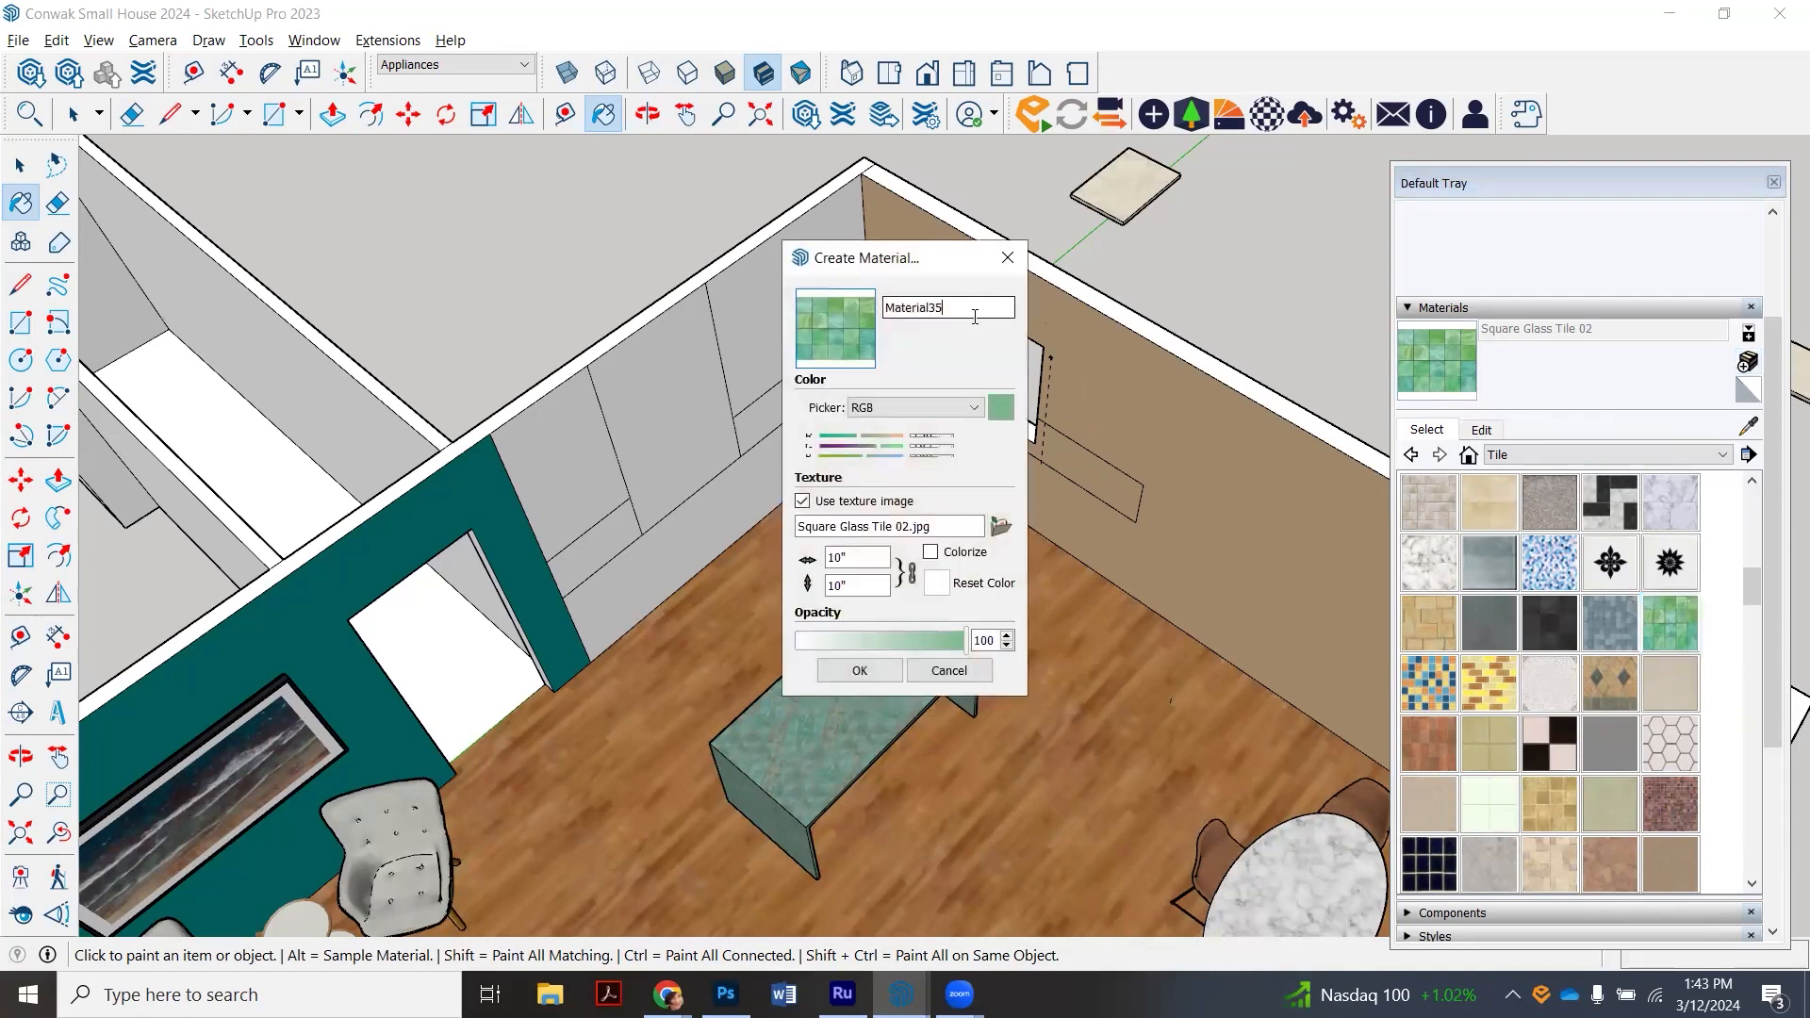
double_click(896, 303)
type("Me")
left_click(998, 530)
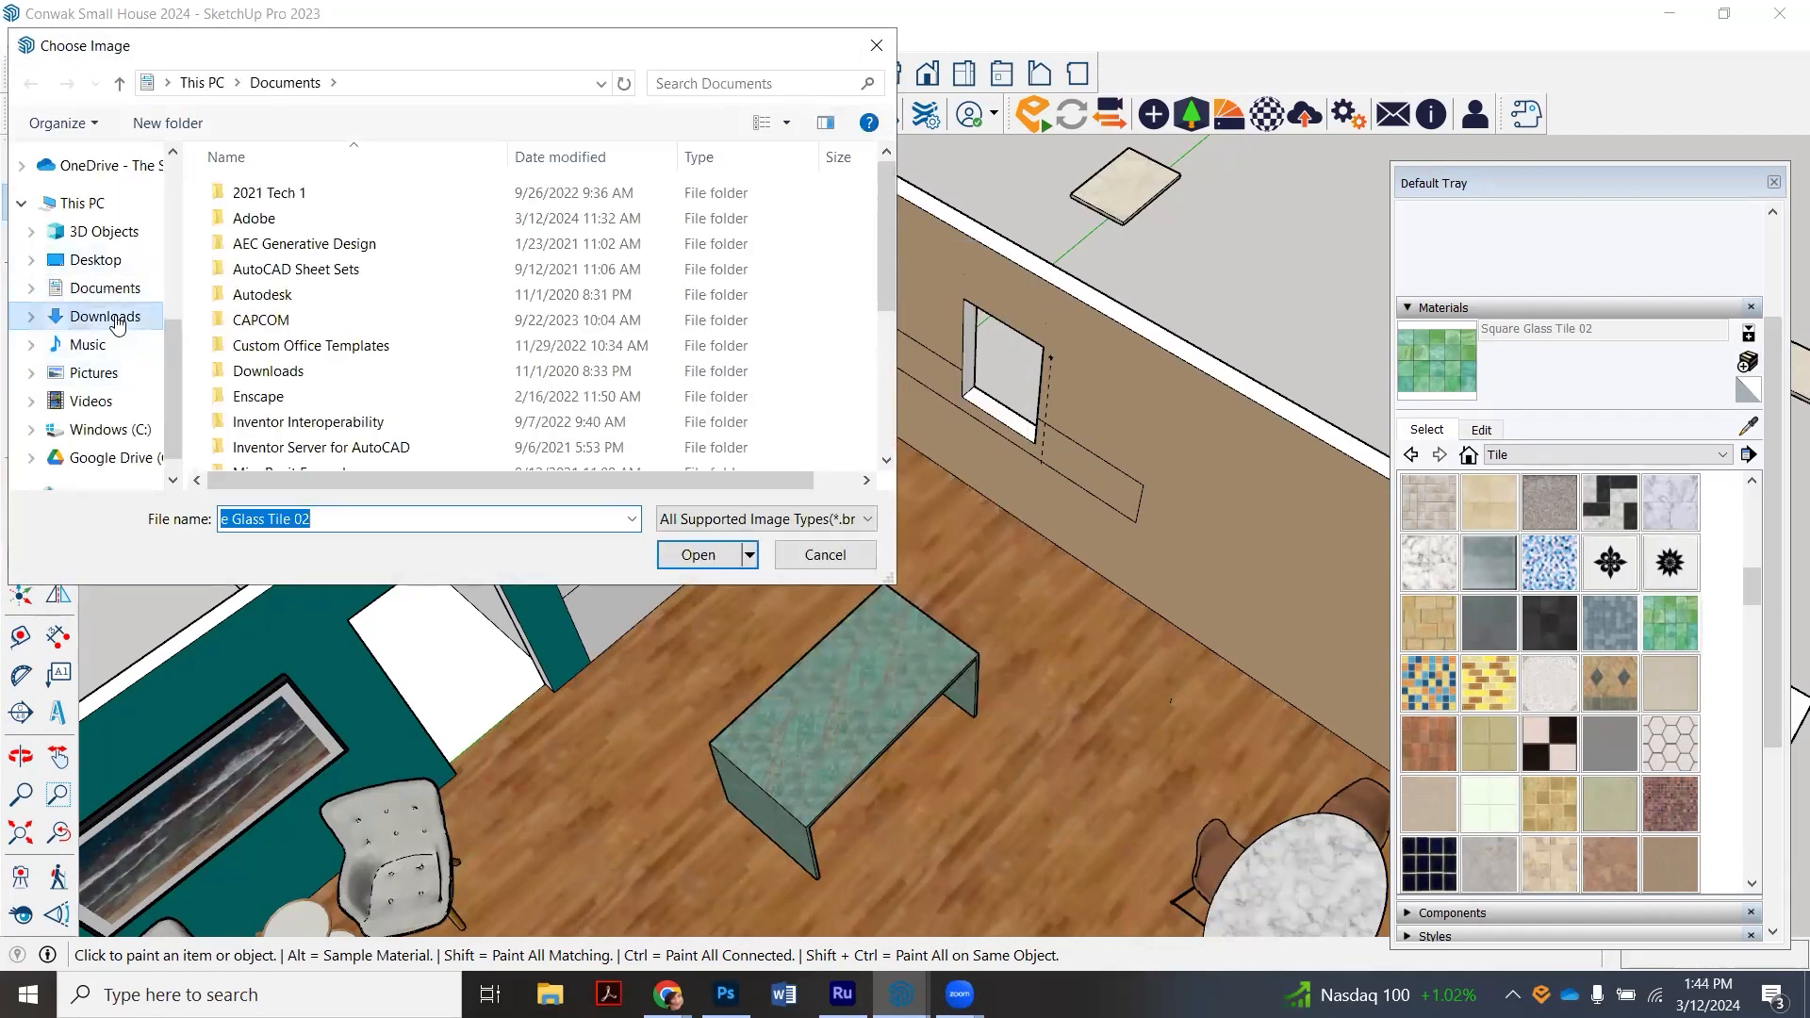
left_click(111, 317)
left_click(559, 224)
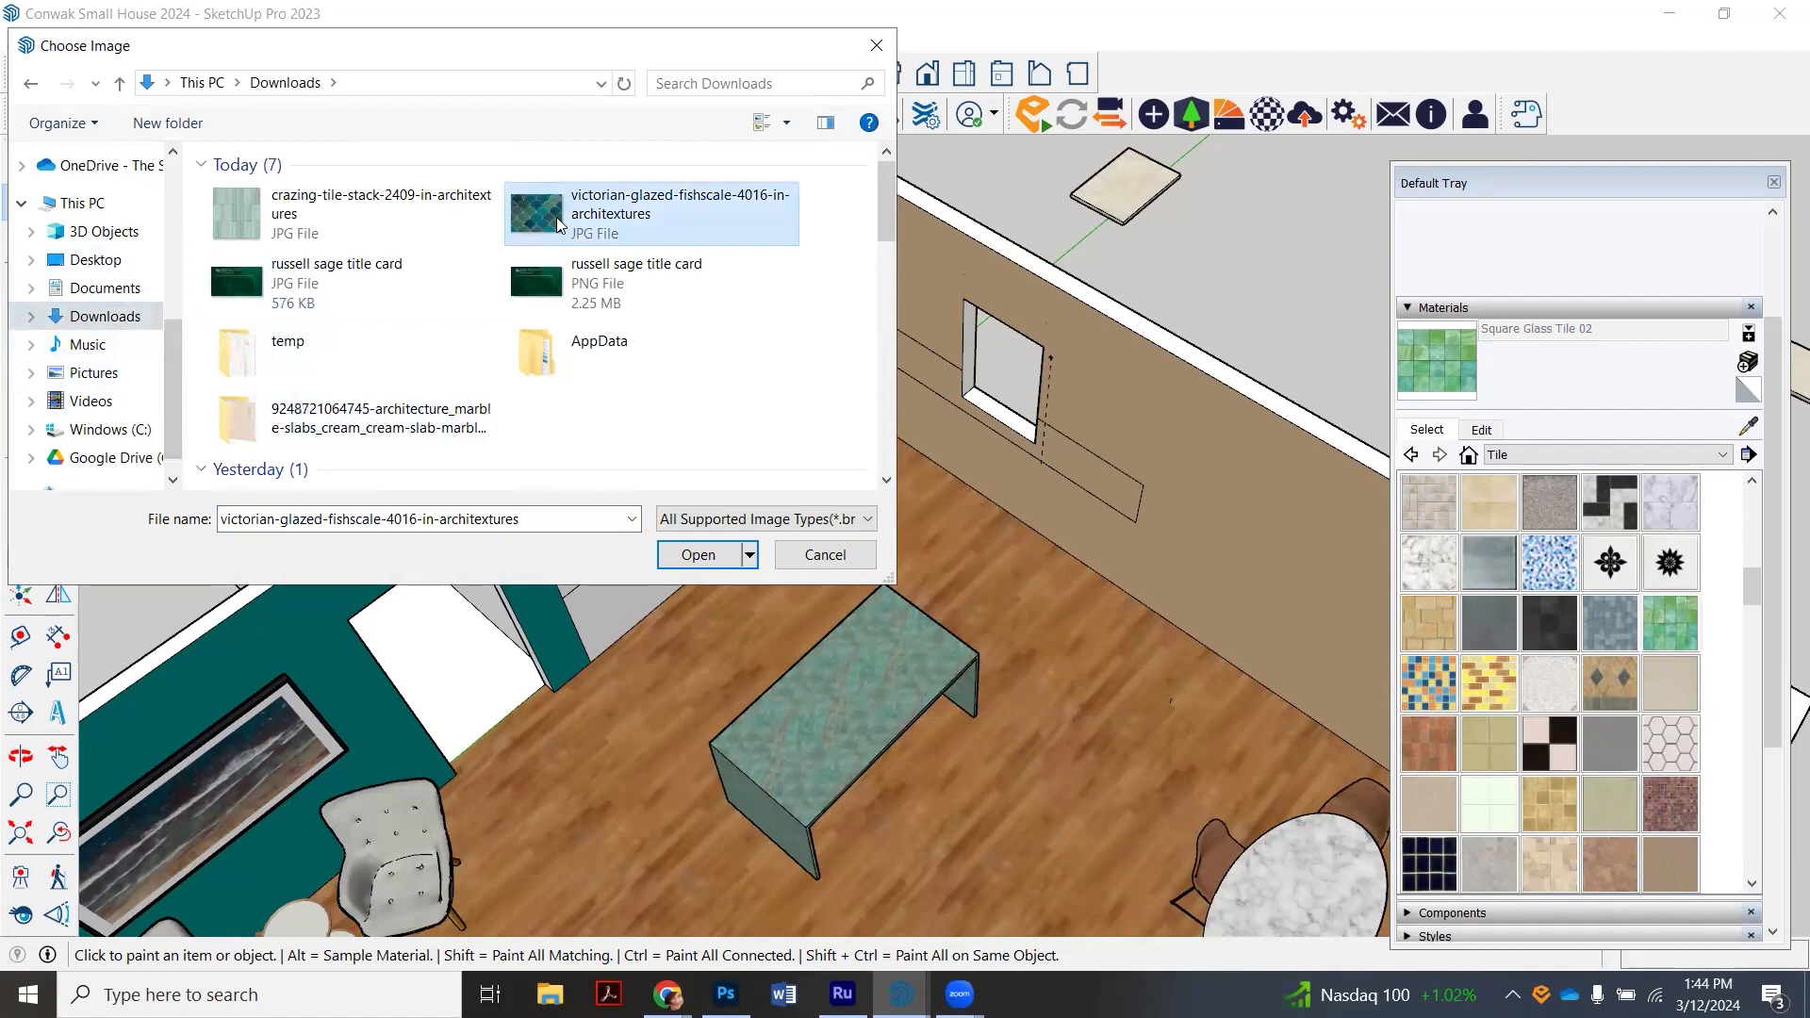
left_click(687, 563)
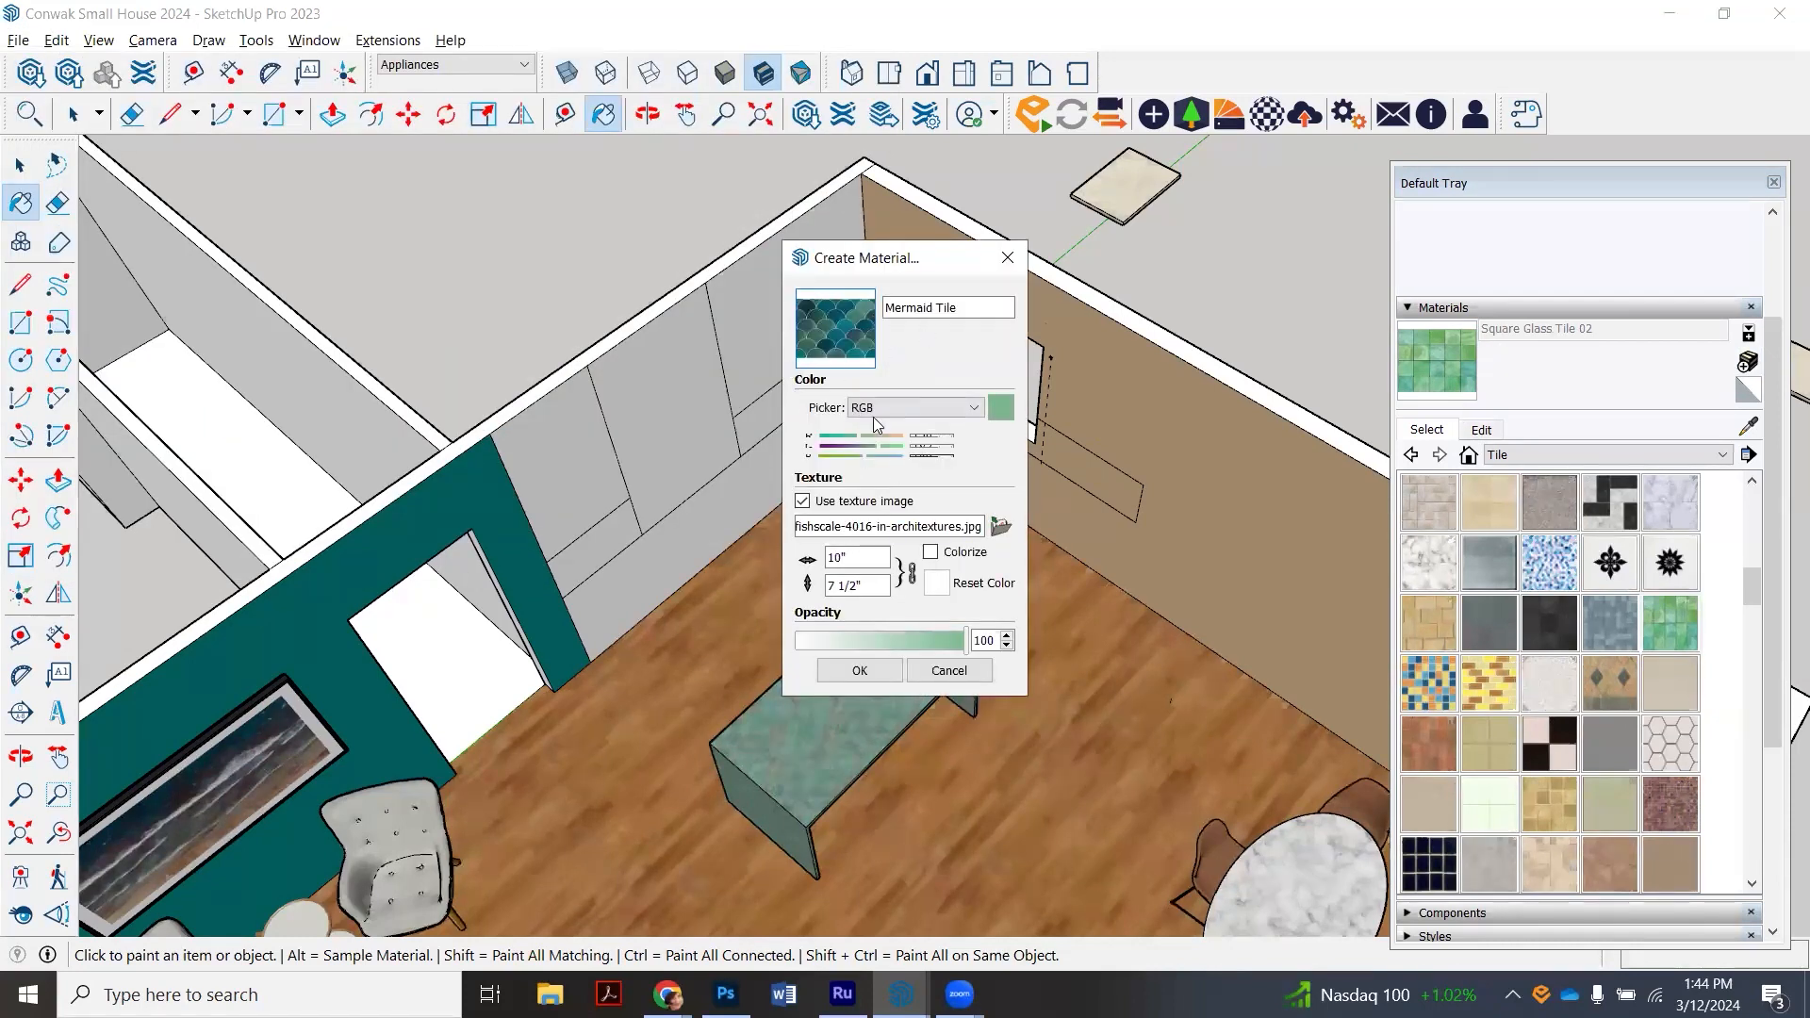
left_click(885, 666)
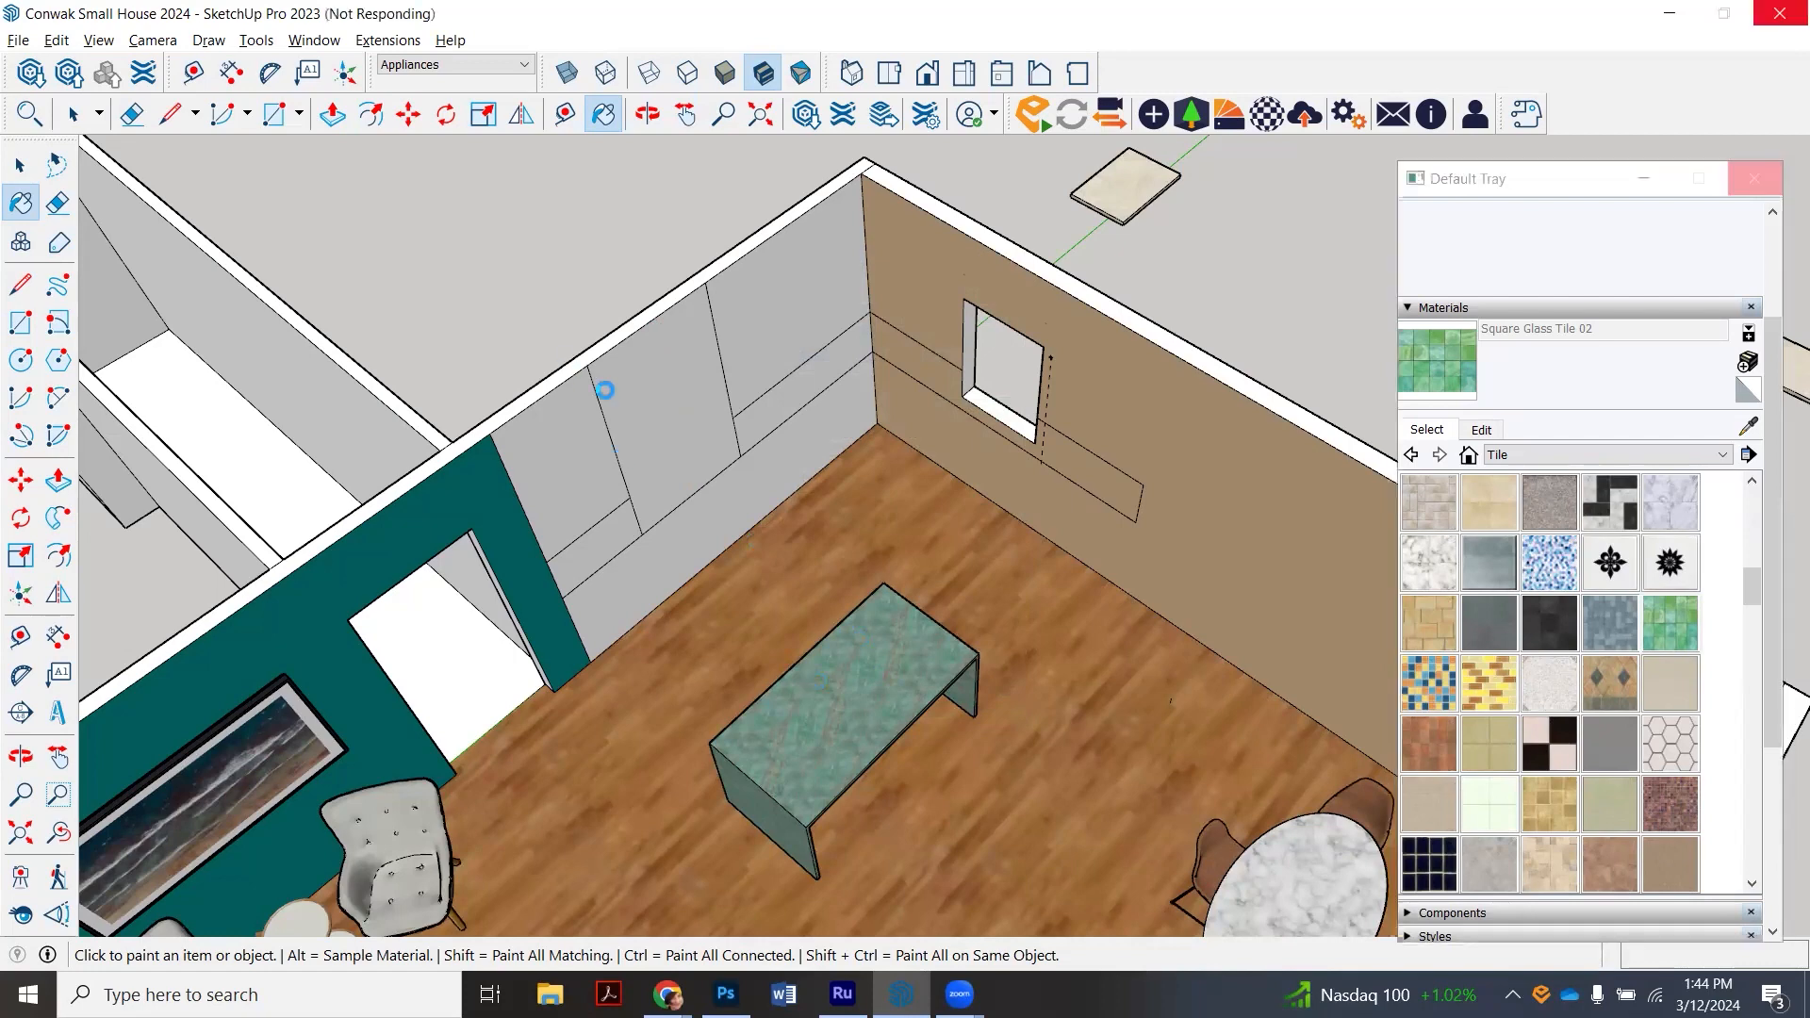
- Paint the tall range-area face on the gray wall with the Mermaid Tile material
left_click(673, 396)
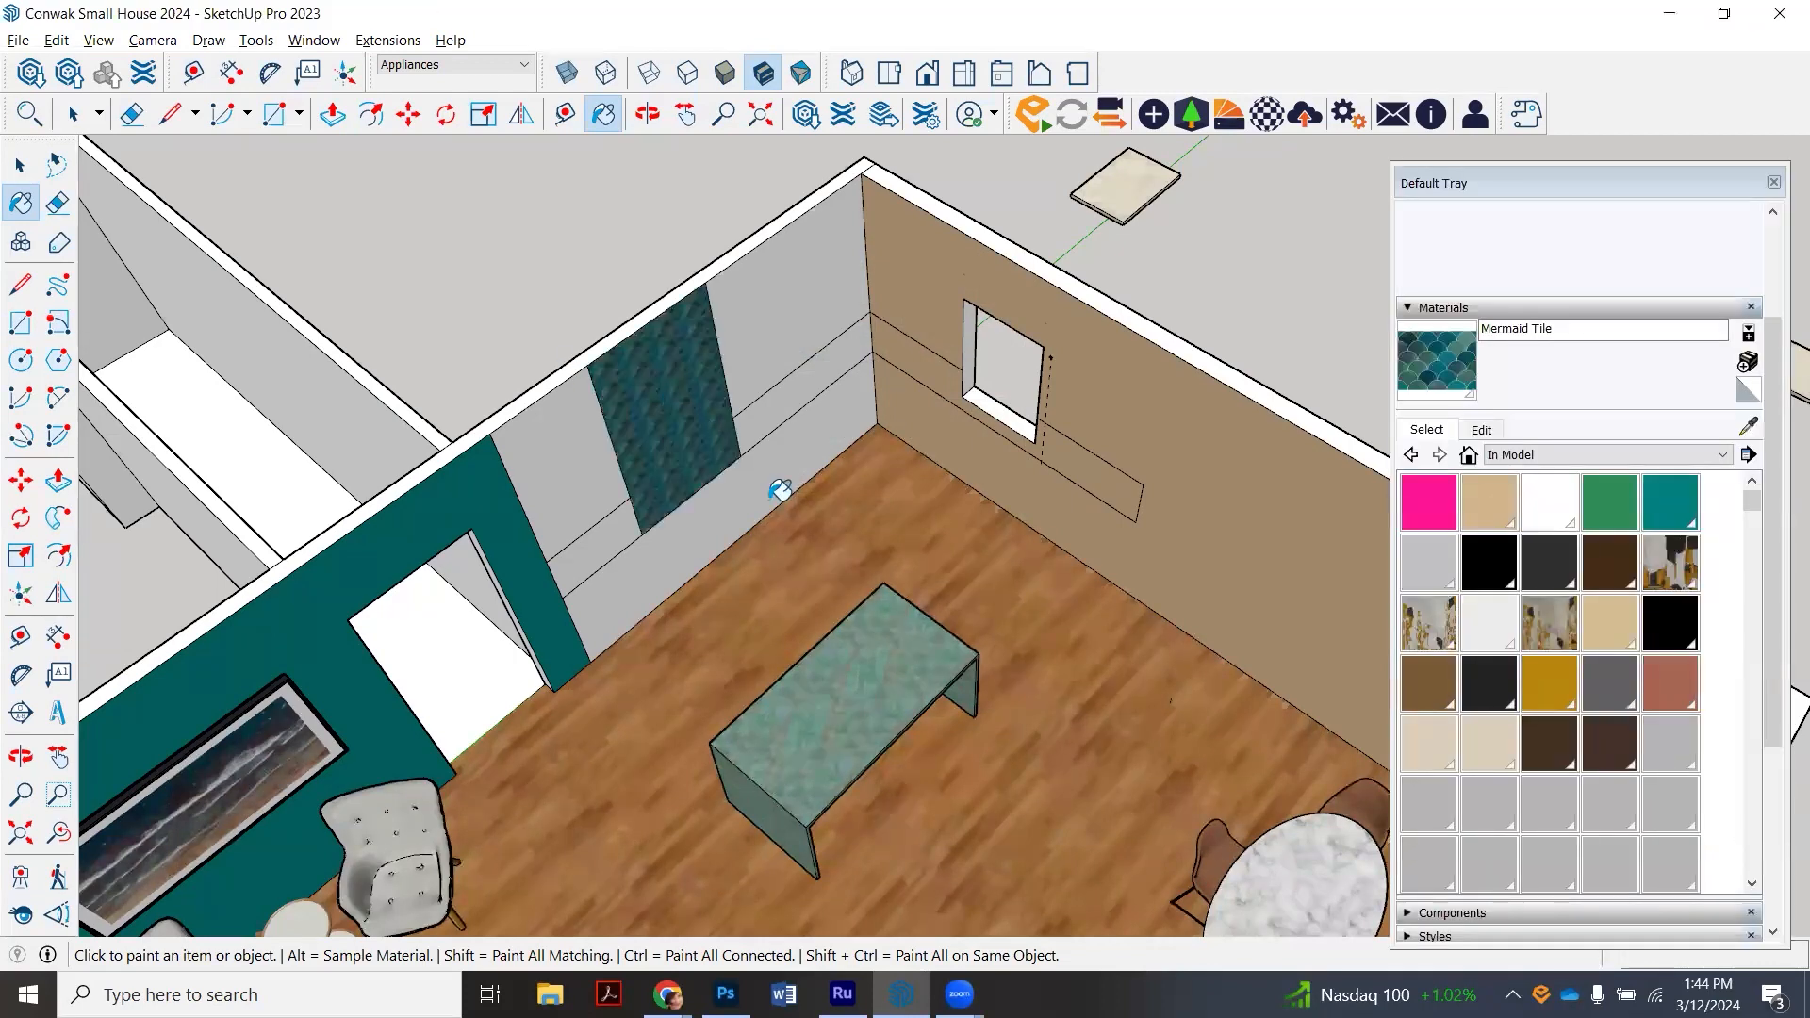
scroll(675, 415, "up", 3)
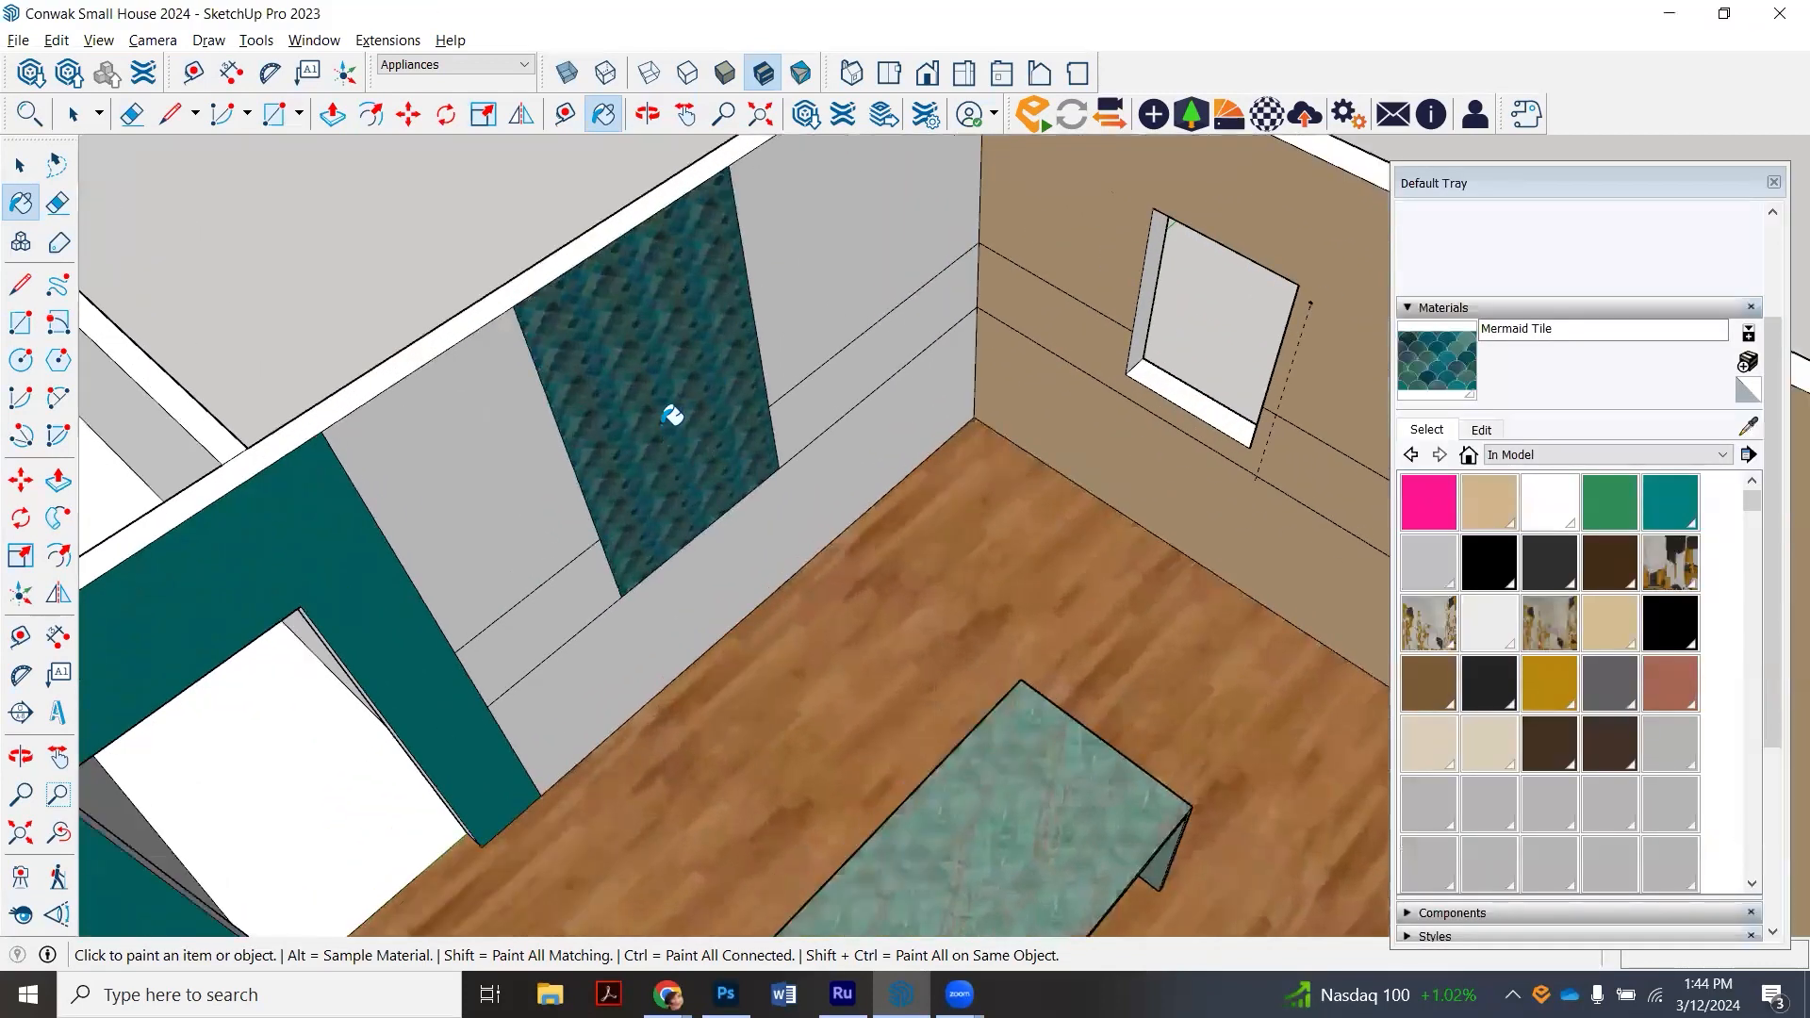
left_click(647, 114)
left_click_drag(695, 352, 488, 215)
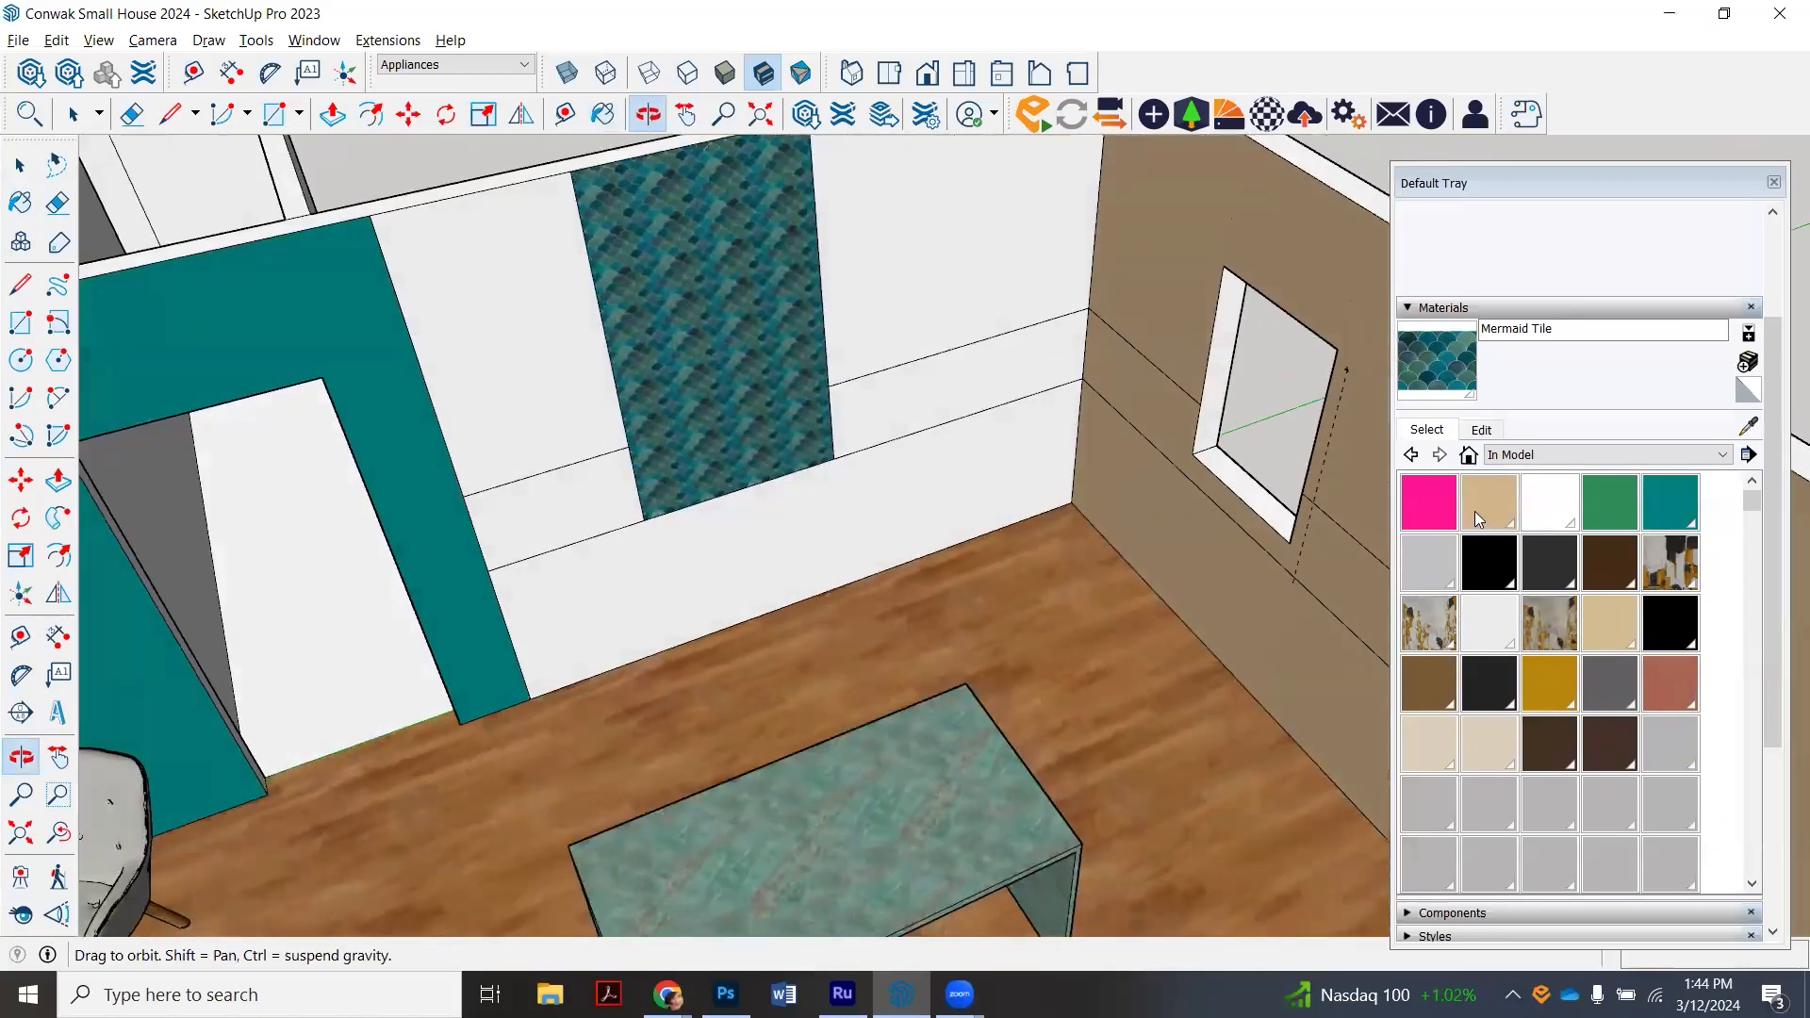
- Set the Mermaid Tile texture width to 1' 6" to enlarge the fishscale pattern
left_click(1483, 431)
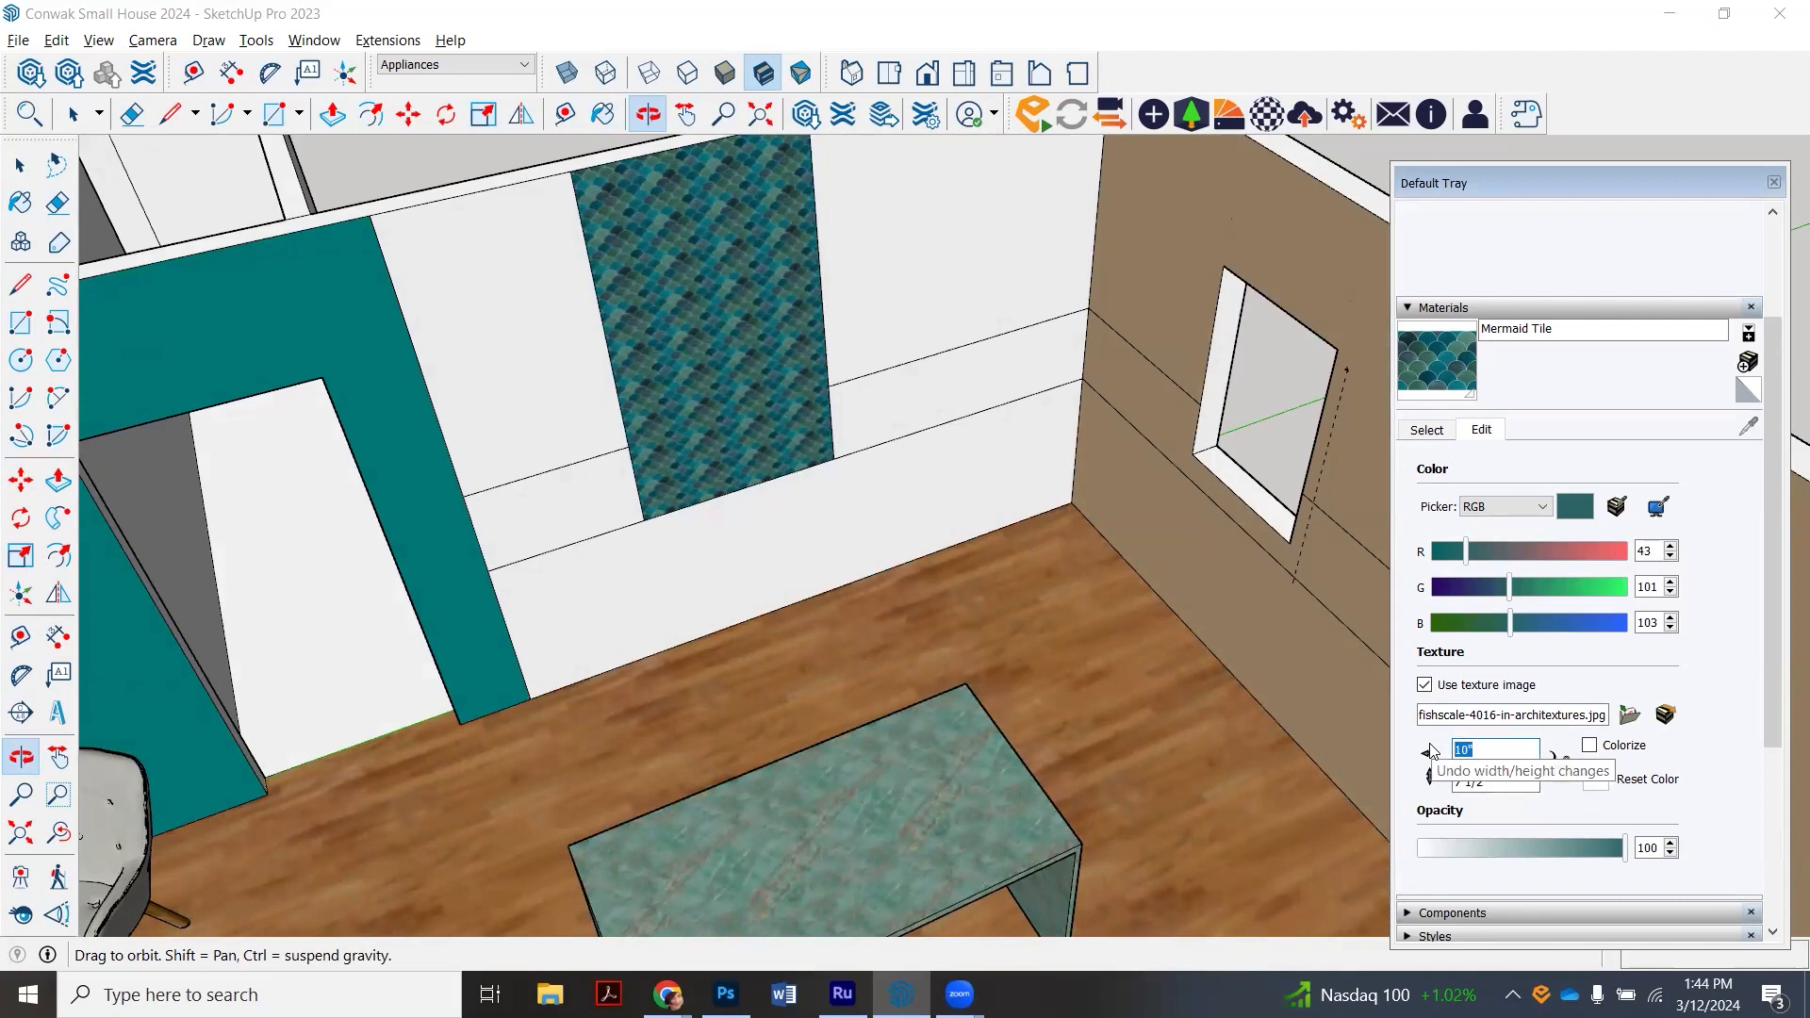
type("8")
key("Return")
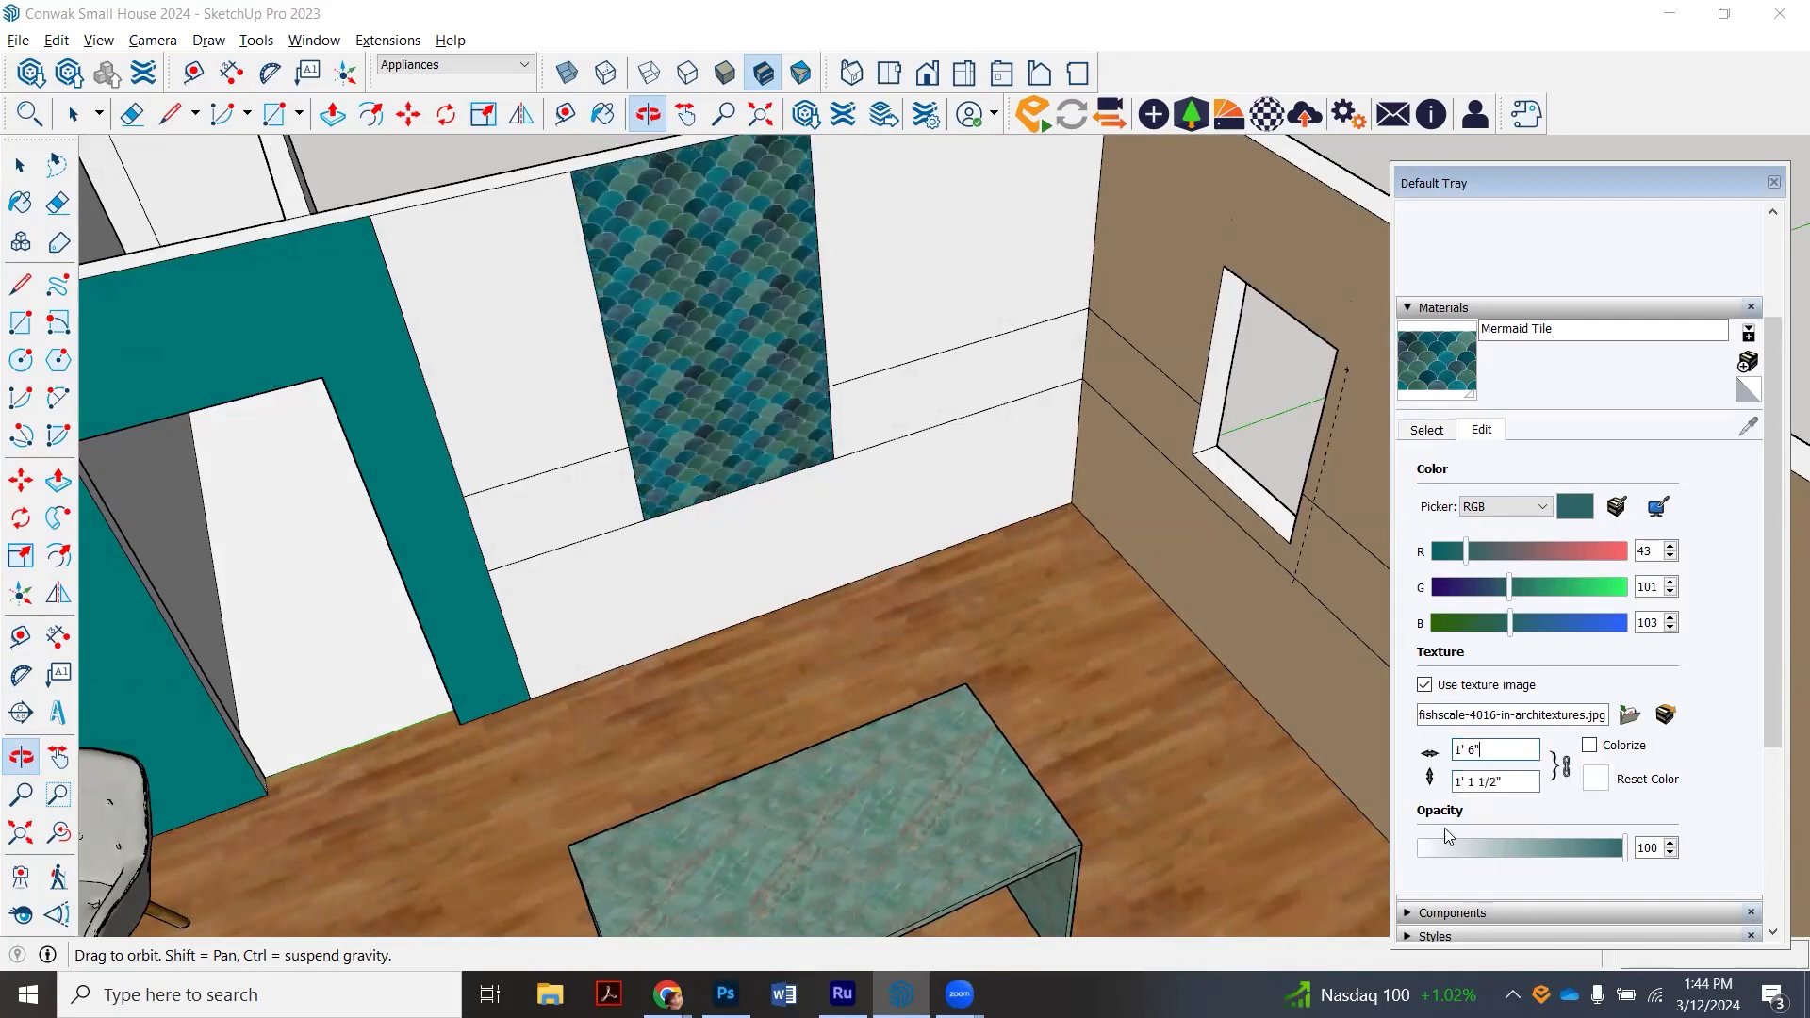
scroll(1087, 603, "down", 3)
scroll(862, 308, "up", 2)
left_click_drag(739, 478, 694, 622)
left_click_drag(767, 376, 1285, 485)
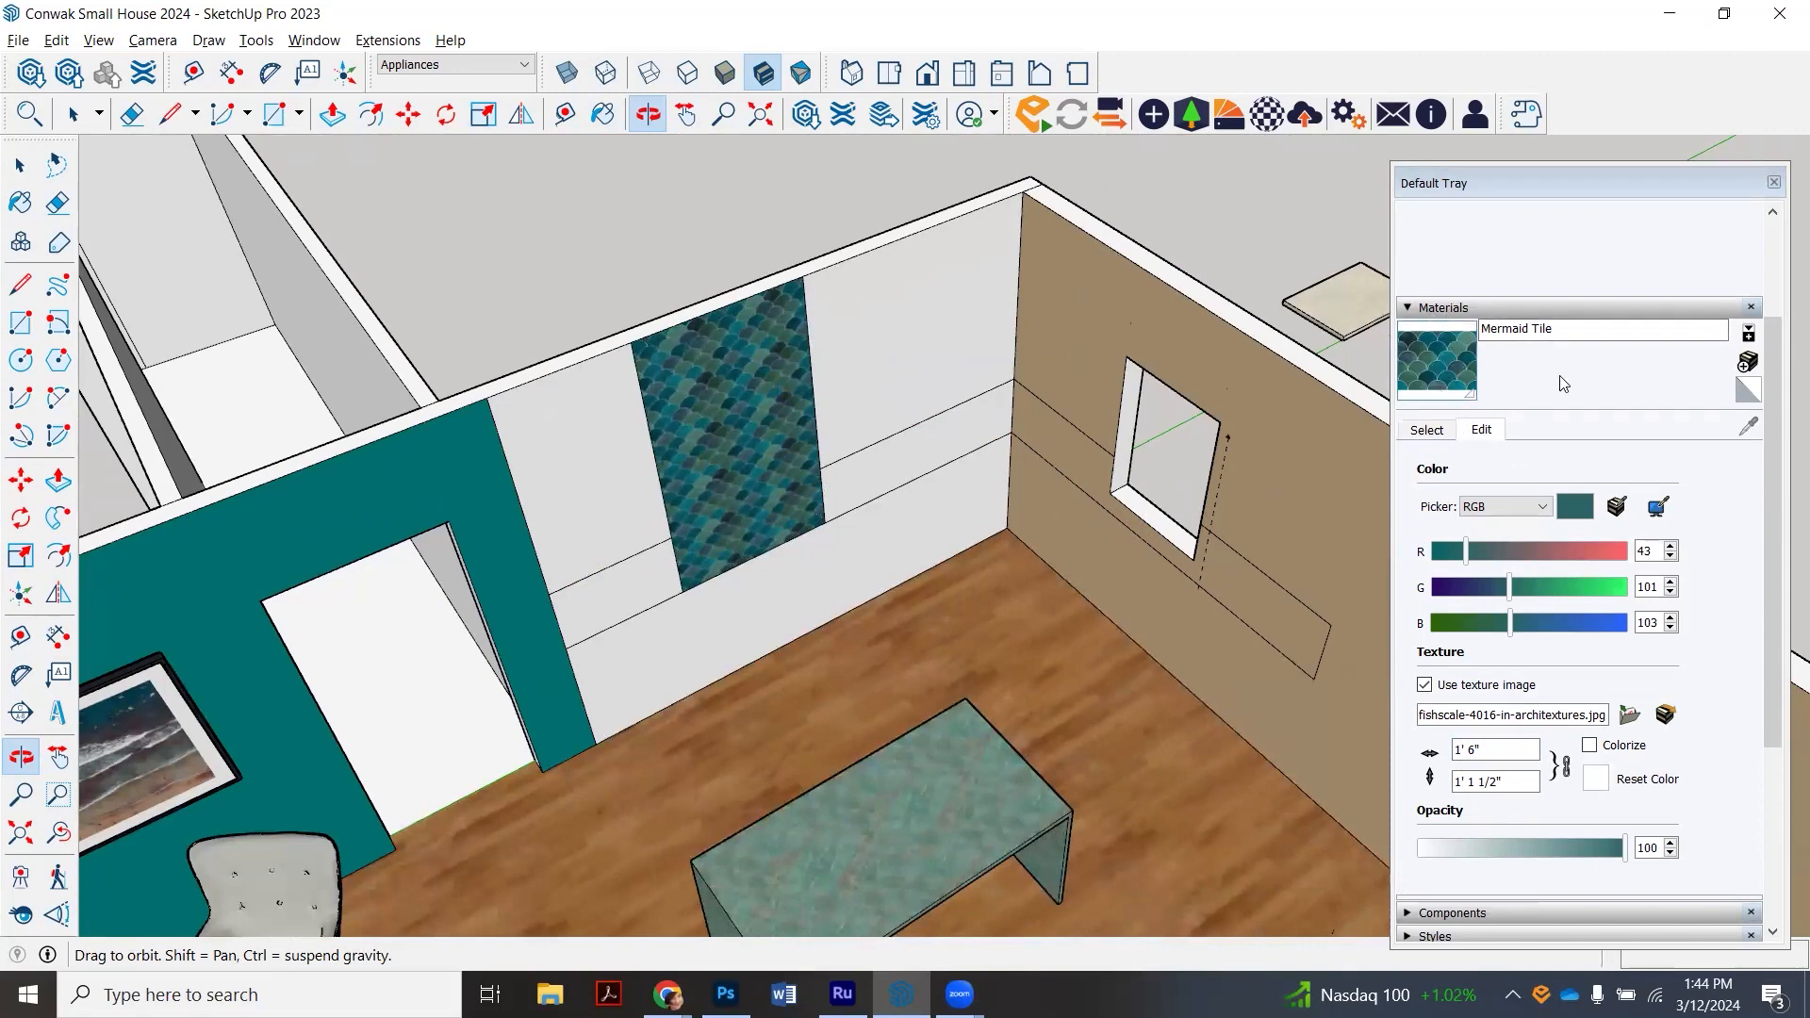
- Create a material named Vertical Green using the crazing-tile-stack-2409-in-architextures image from Downloads as its texture
left_click(1747, 366)
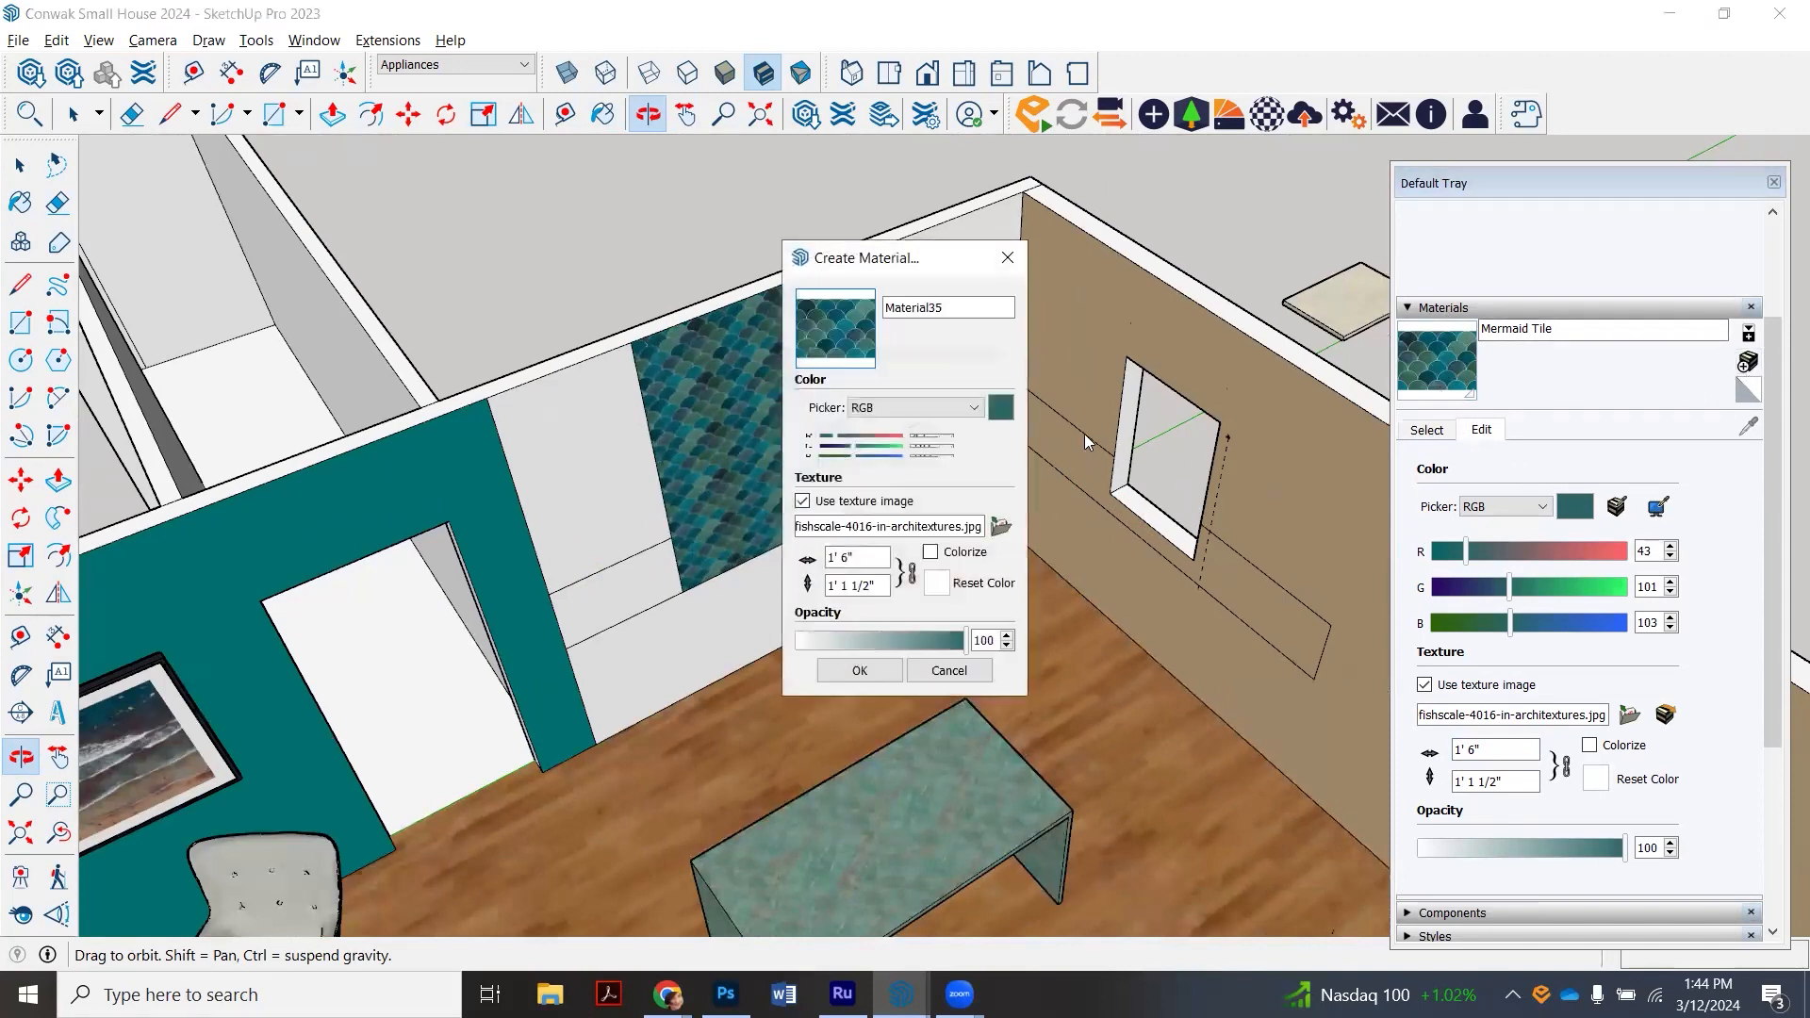
double_click(969, 315)
type("Vertical Green")
left_click(1002, 528)
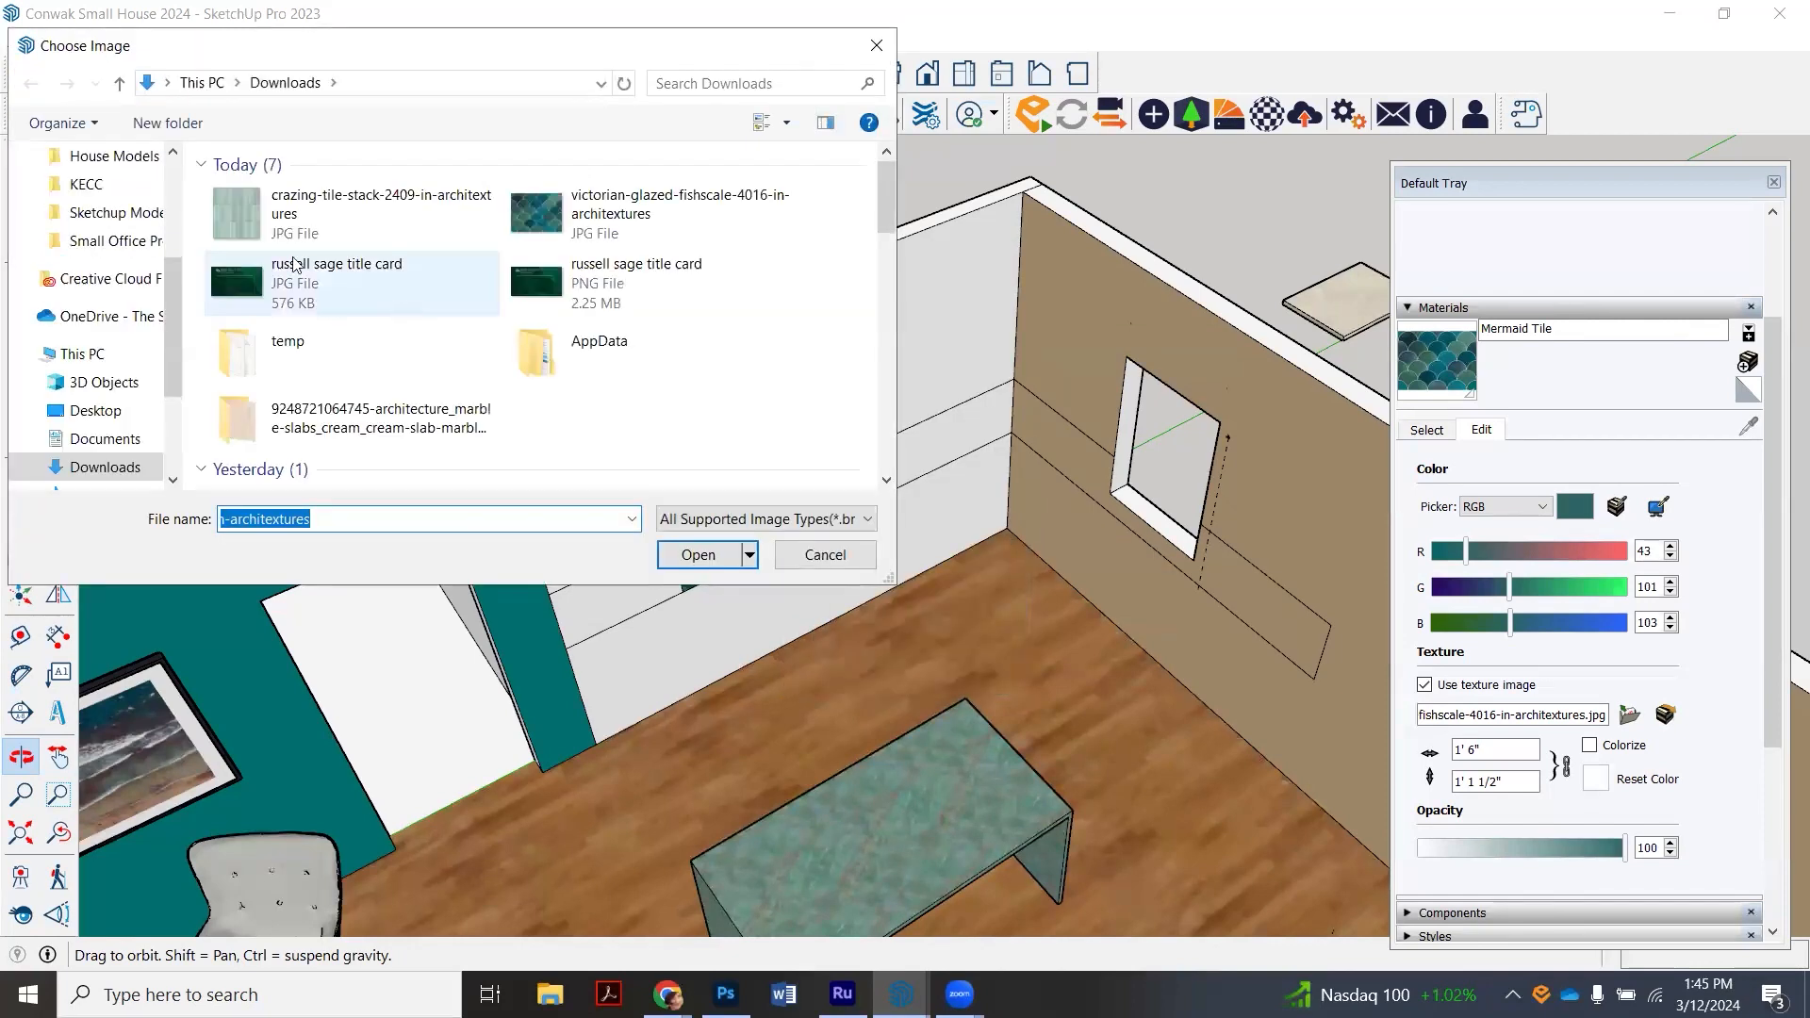
left_click(265, 226)
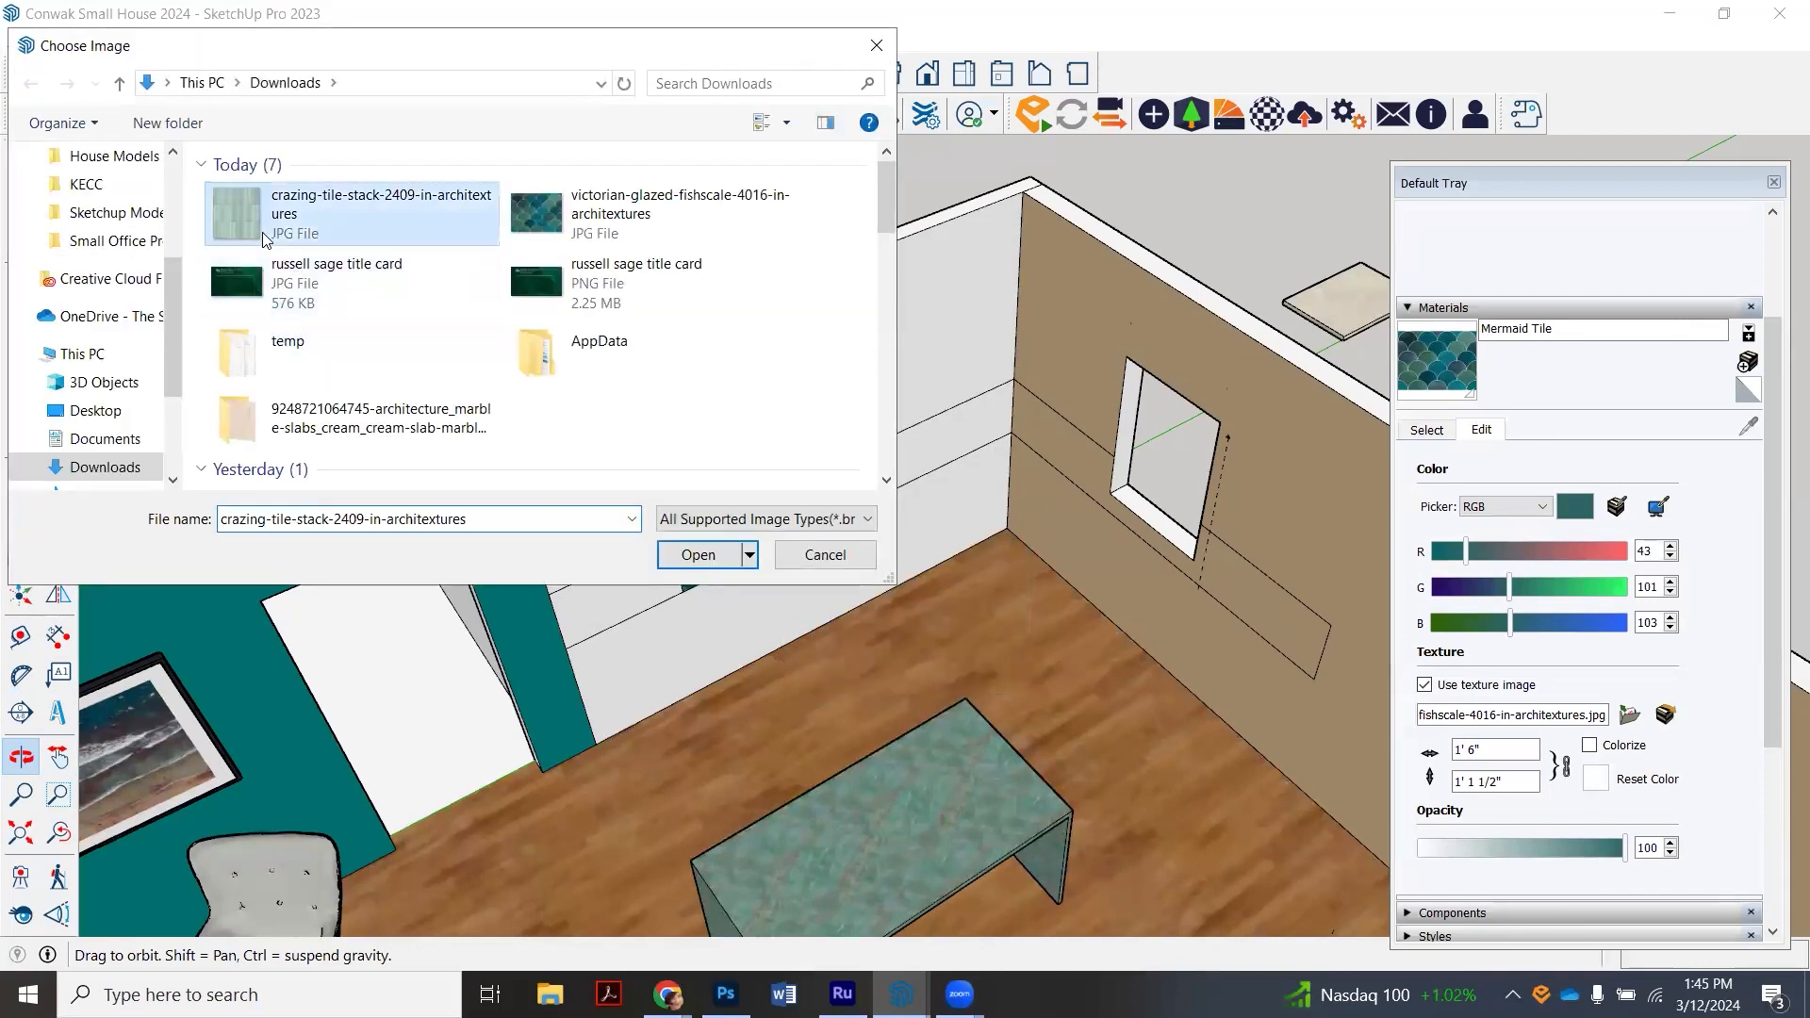
left_click(734, 554)
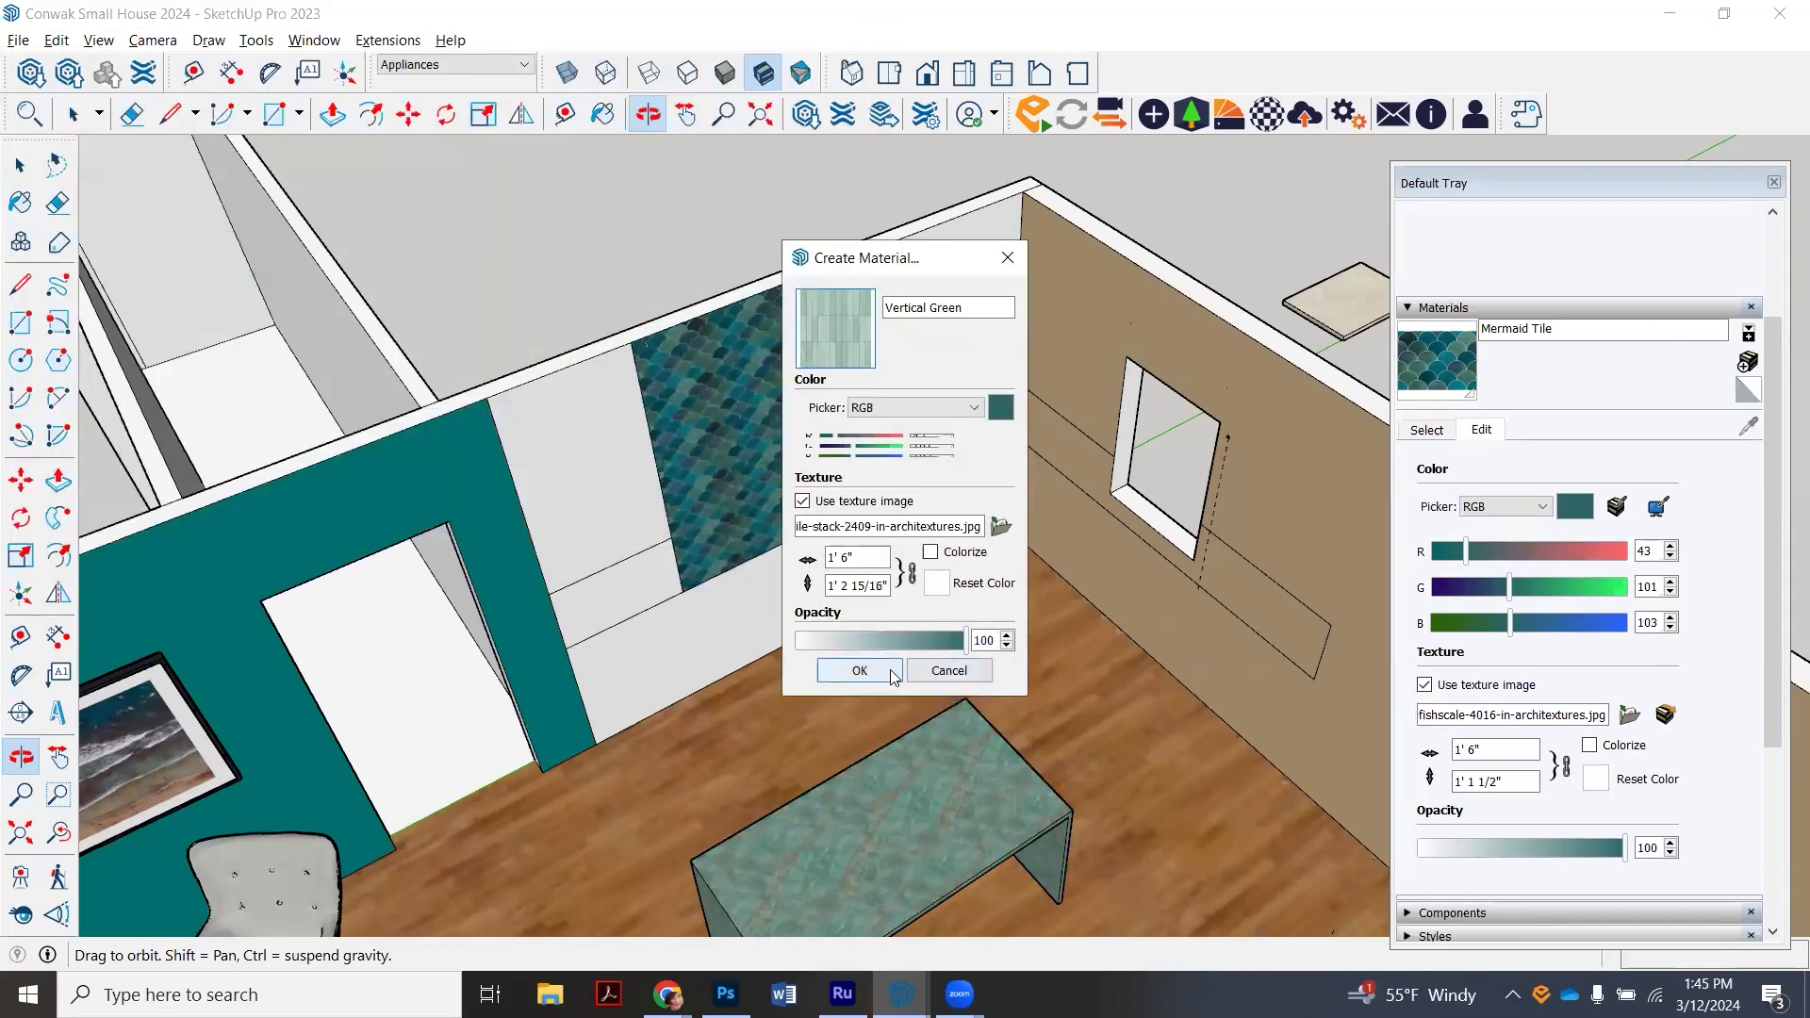
left_click(890, 669)
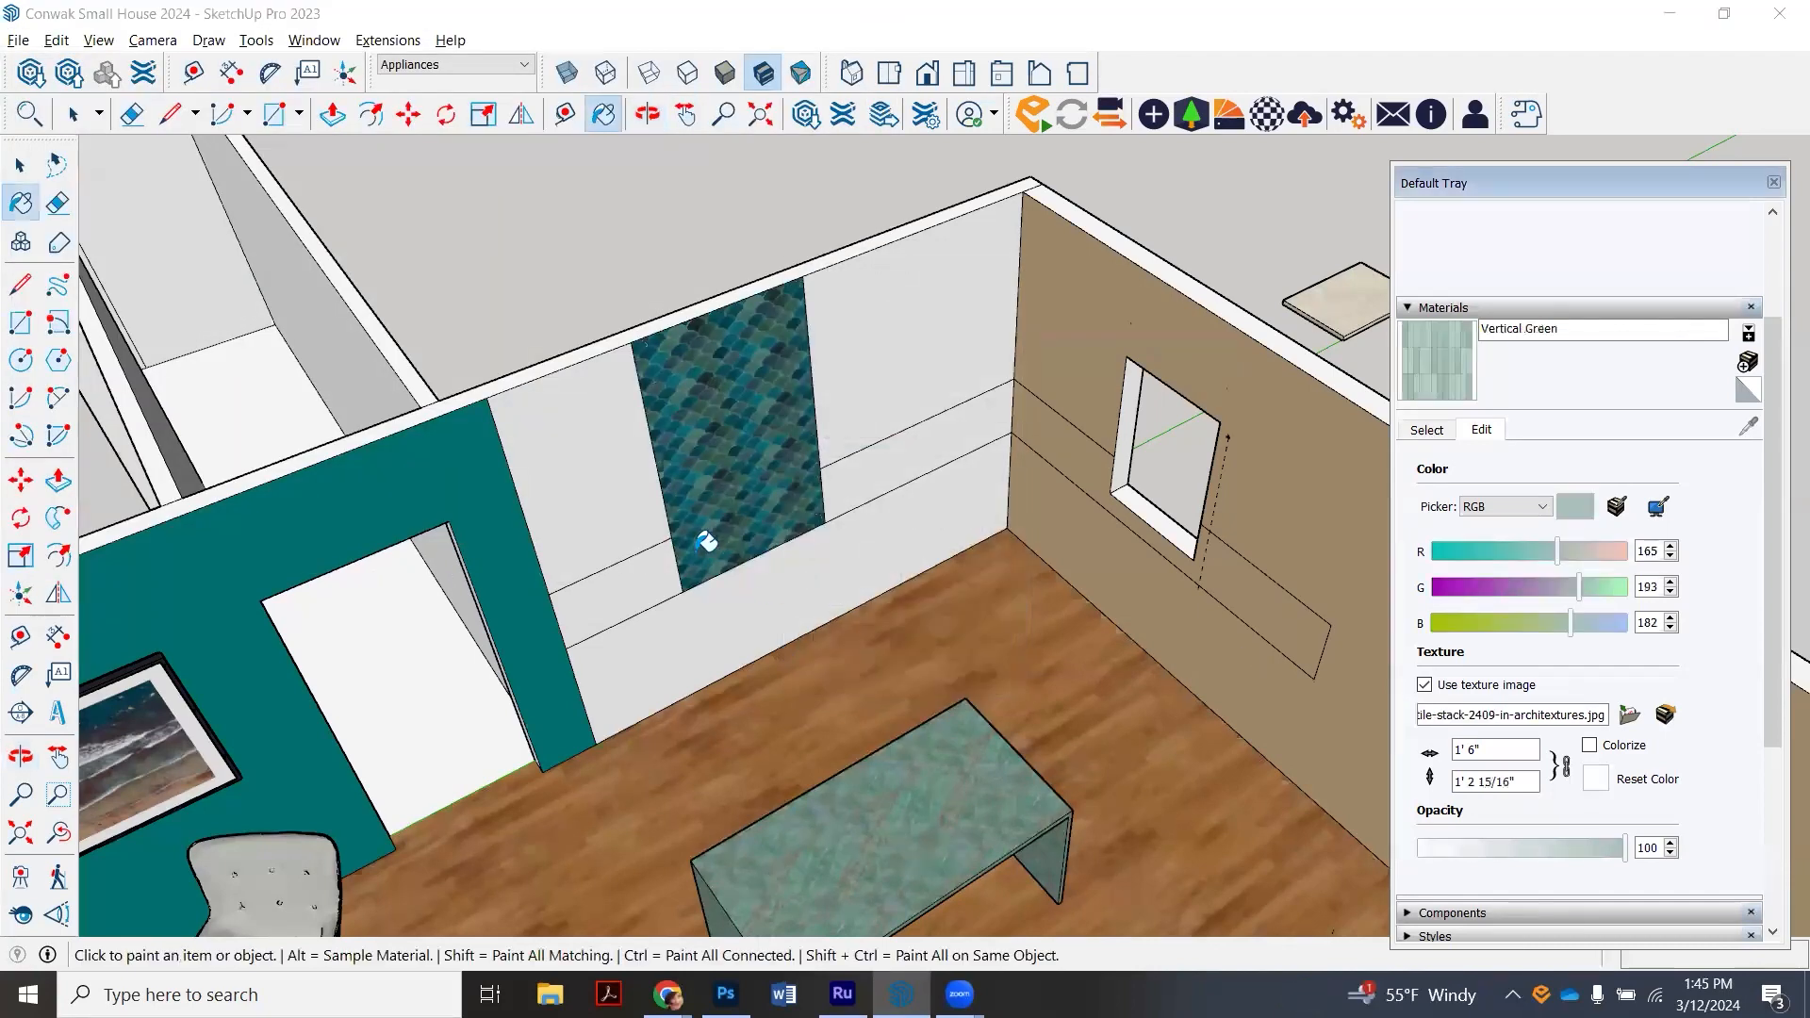
- Paint the backsplash bands on both sides of the range area and on the window wall with Vertical Green
left_click(646, 563)
left_click(895, 457)
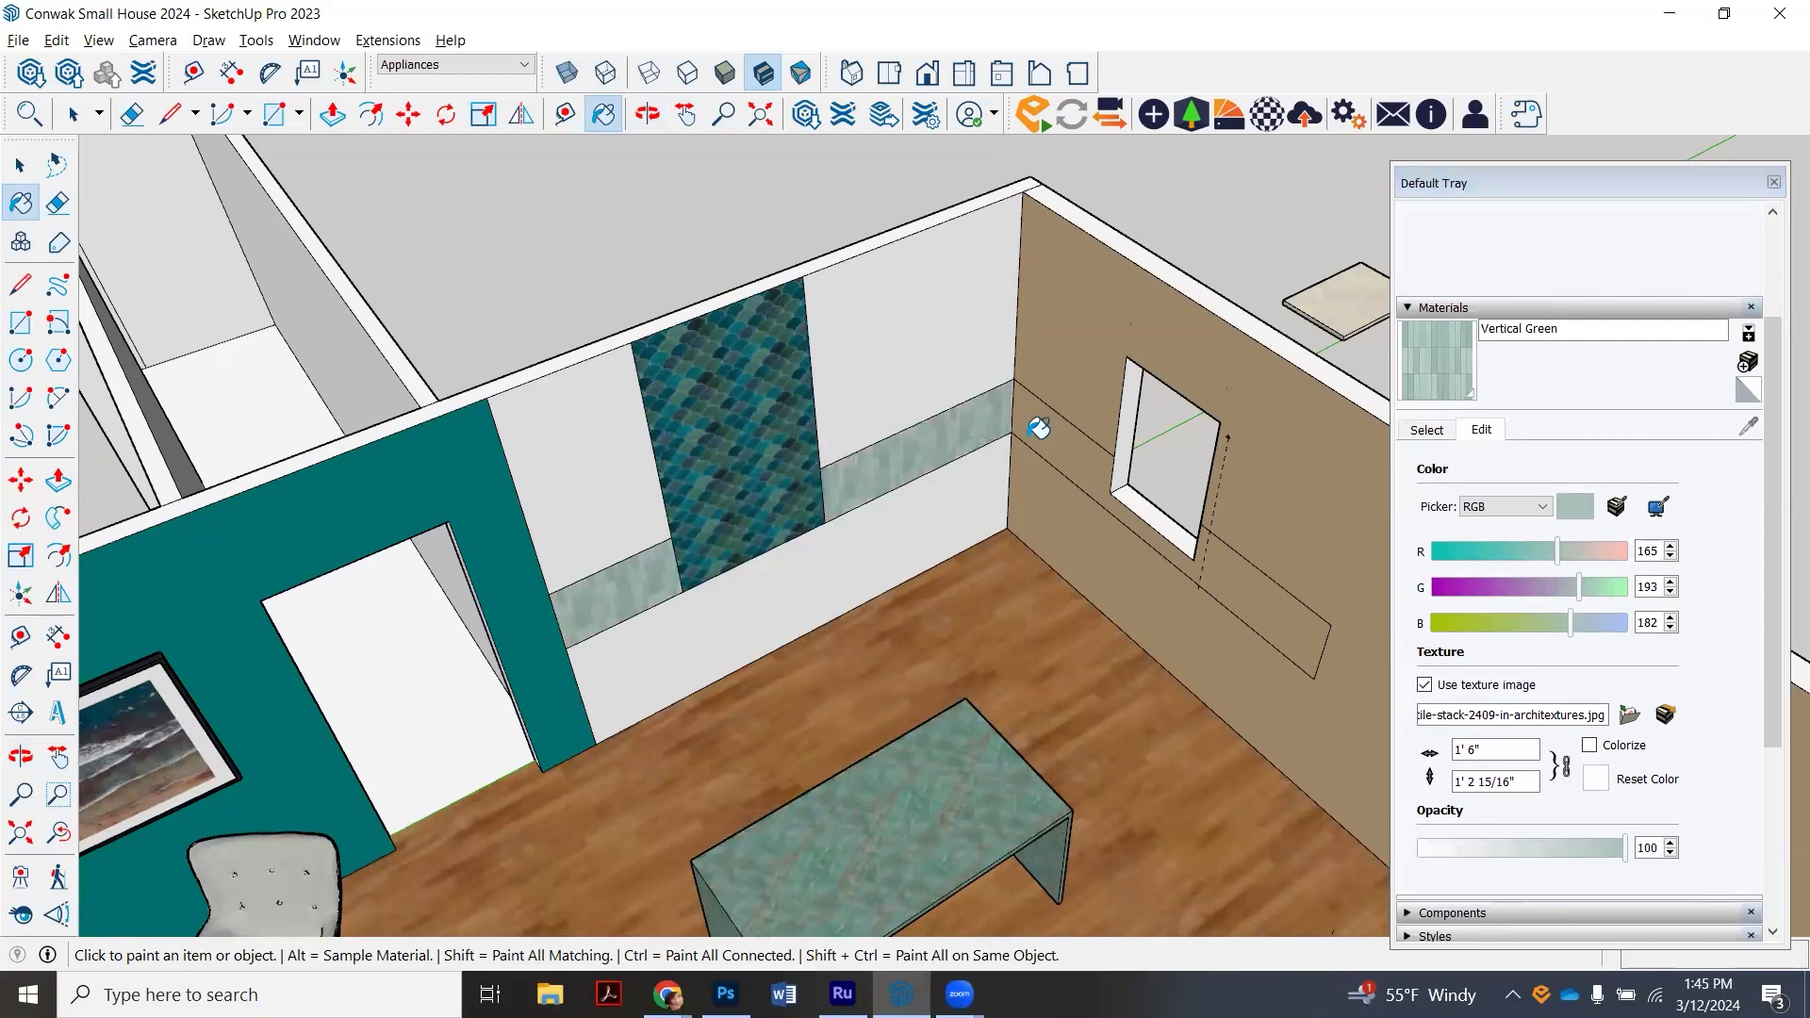
scroll(988, 481, "up", 5)
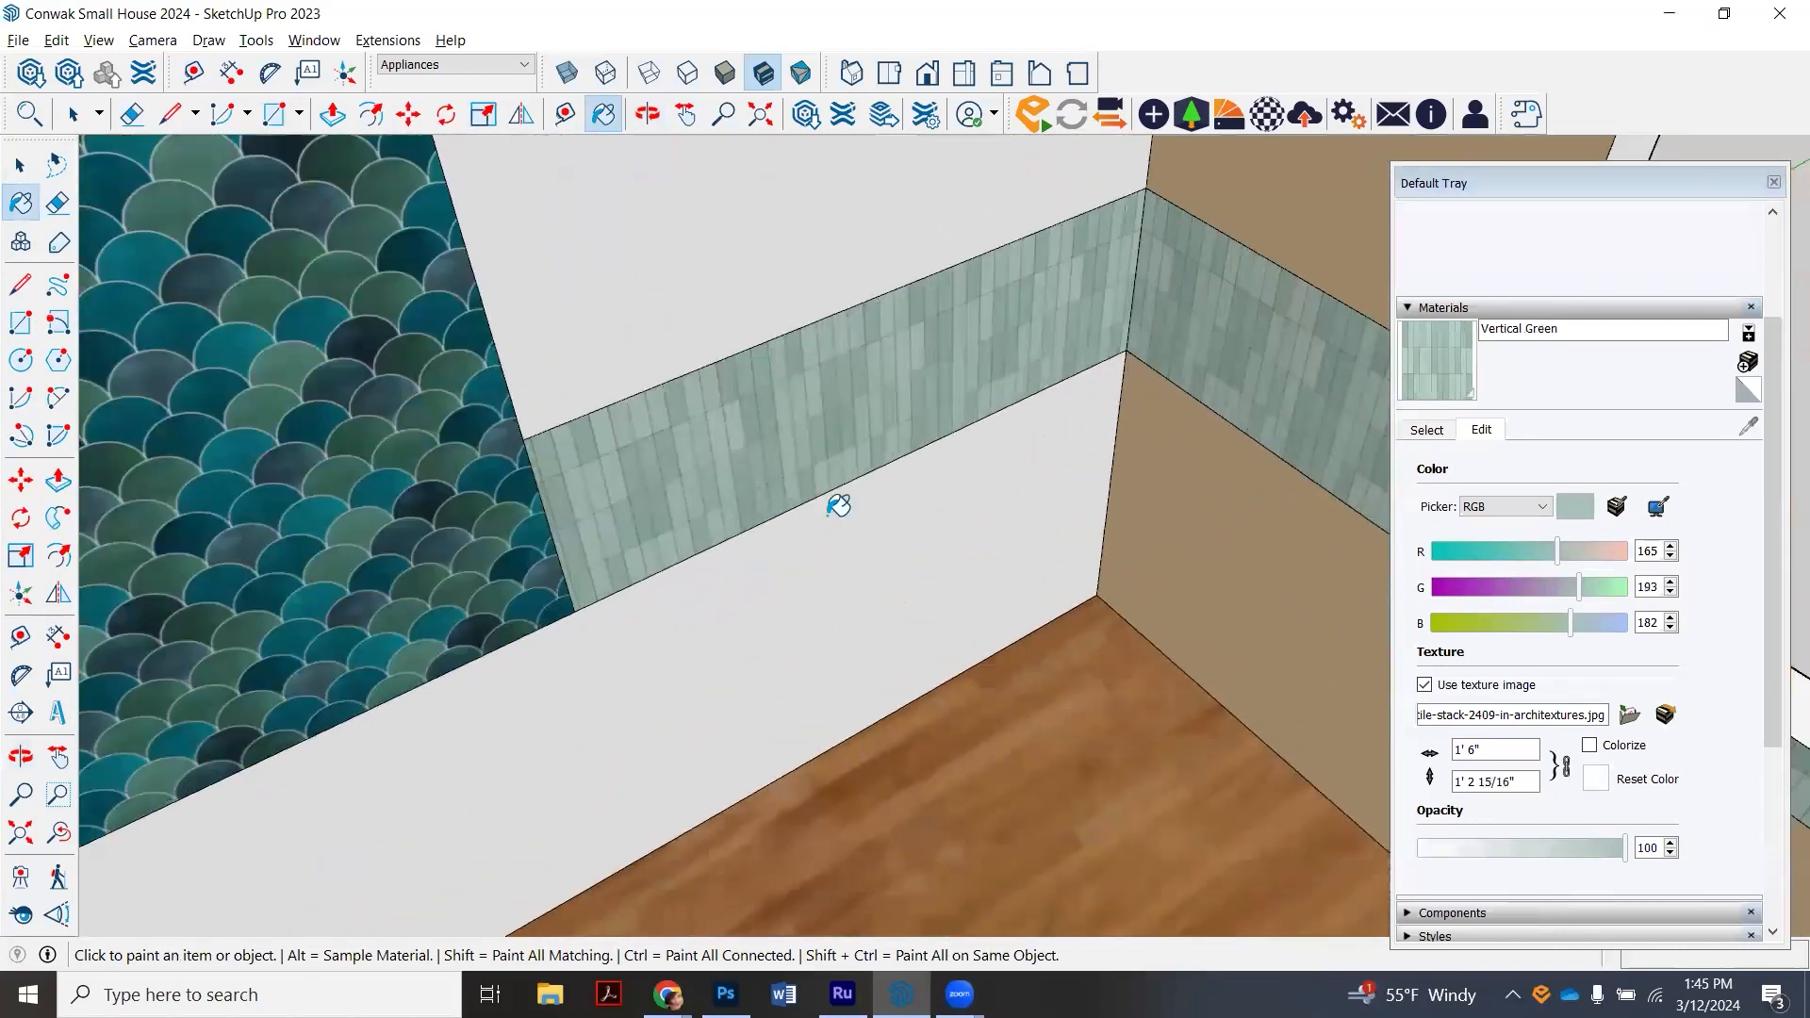
- Set the Vertical Green texture width to 2' to enlarge the stacked tiles
scroll(838, 506, "up", 1)
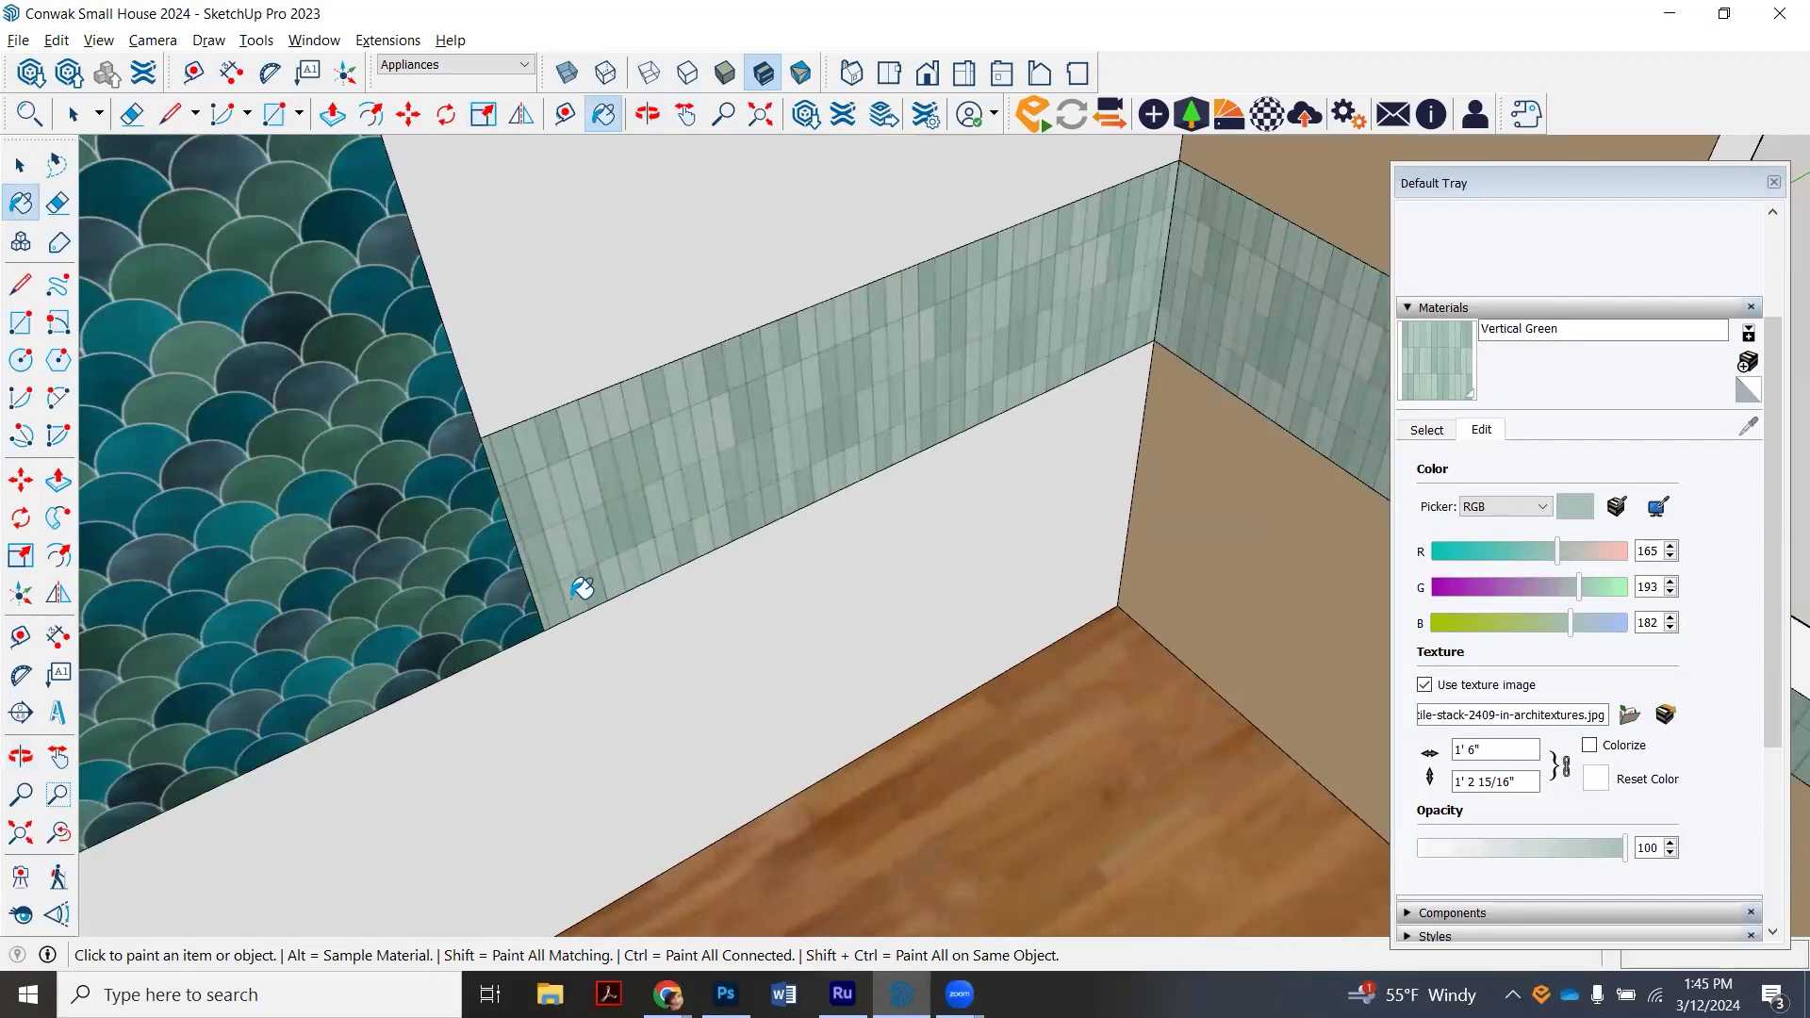
scroll(665, 531, "up", 1)
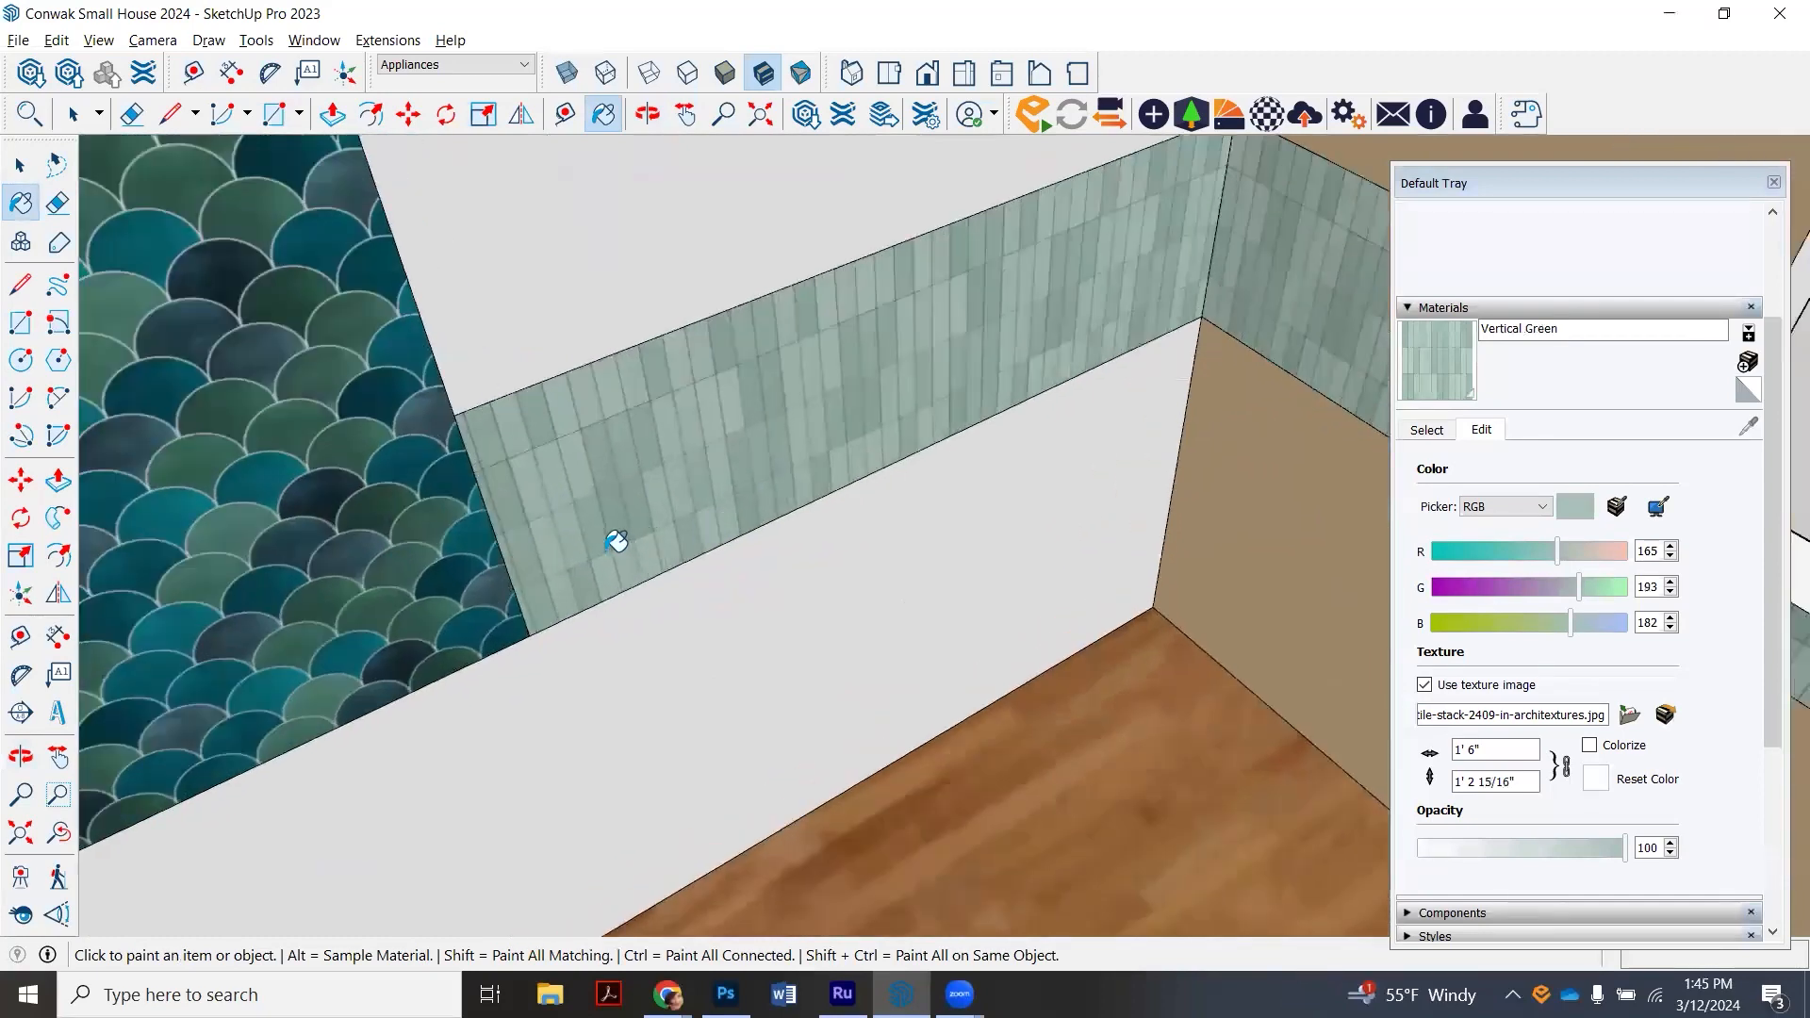
scroll(726, 442, "down", 1)
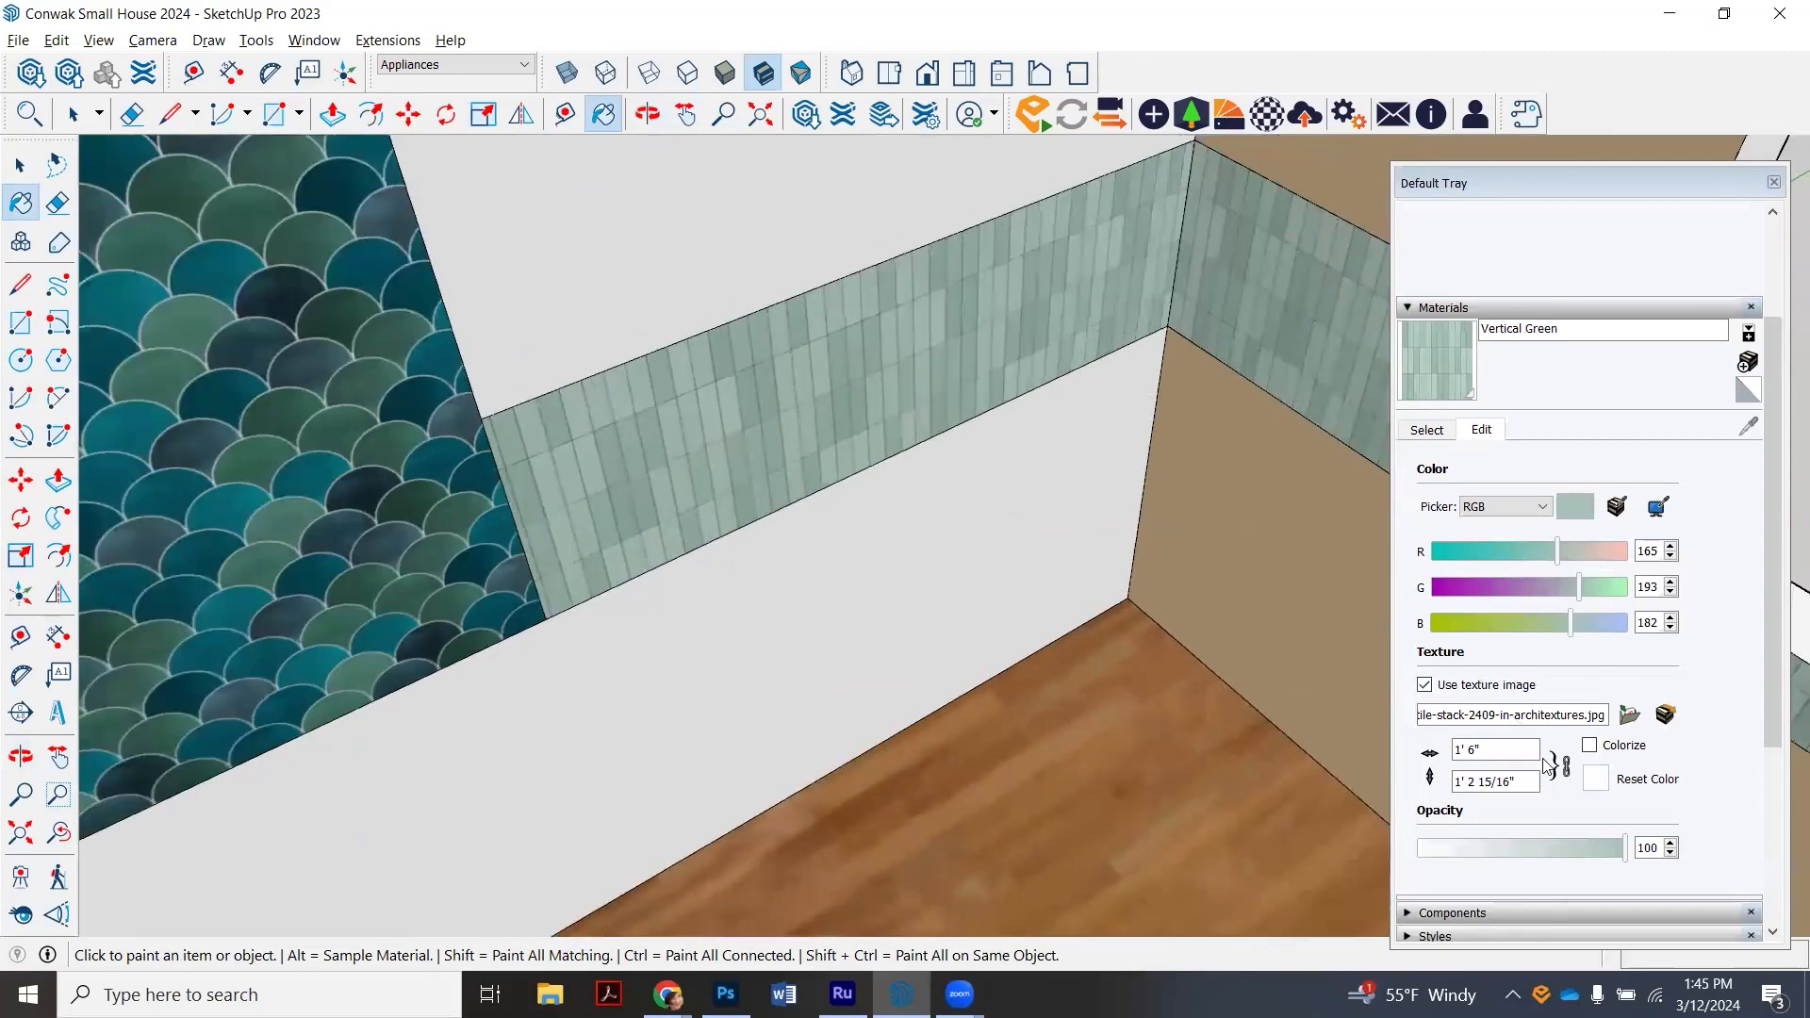
left_click(1474, 757)
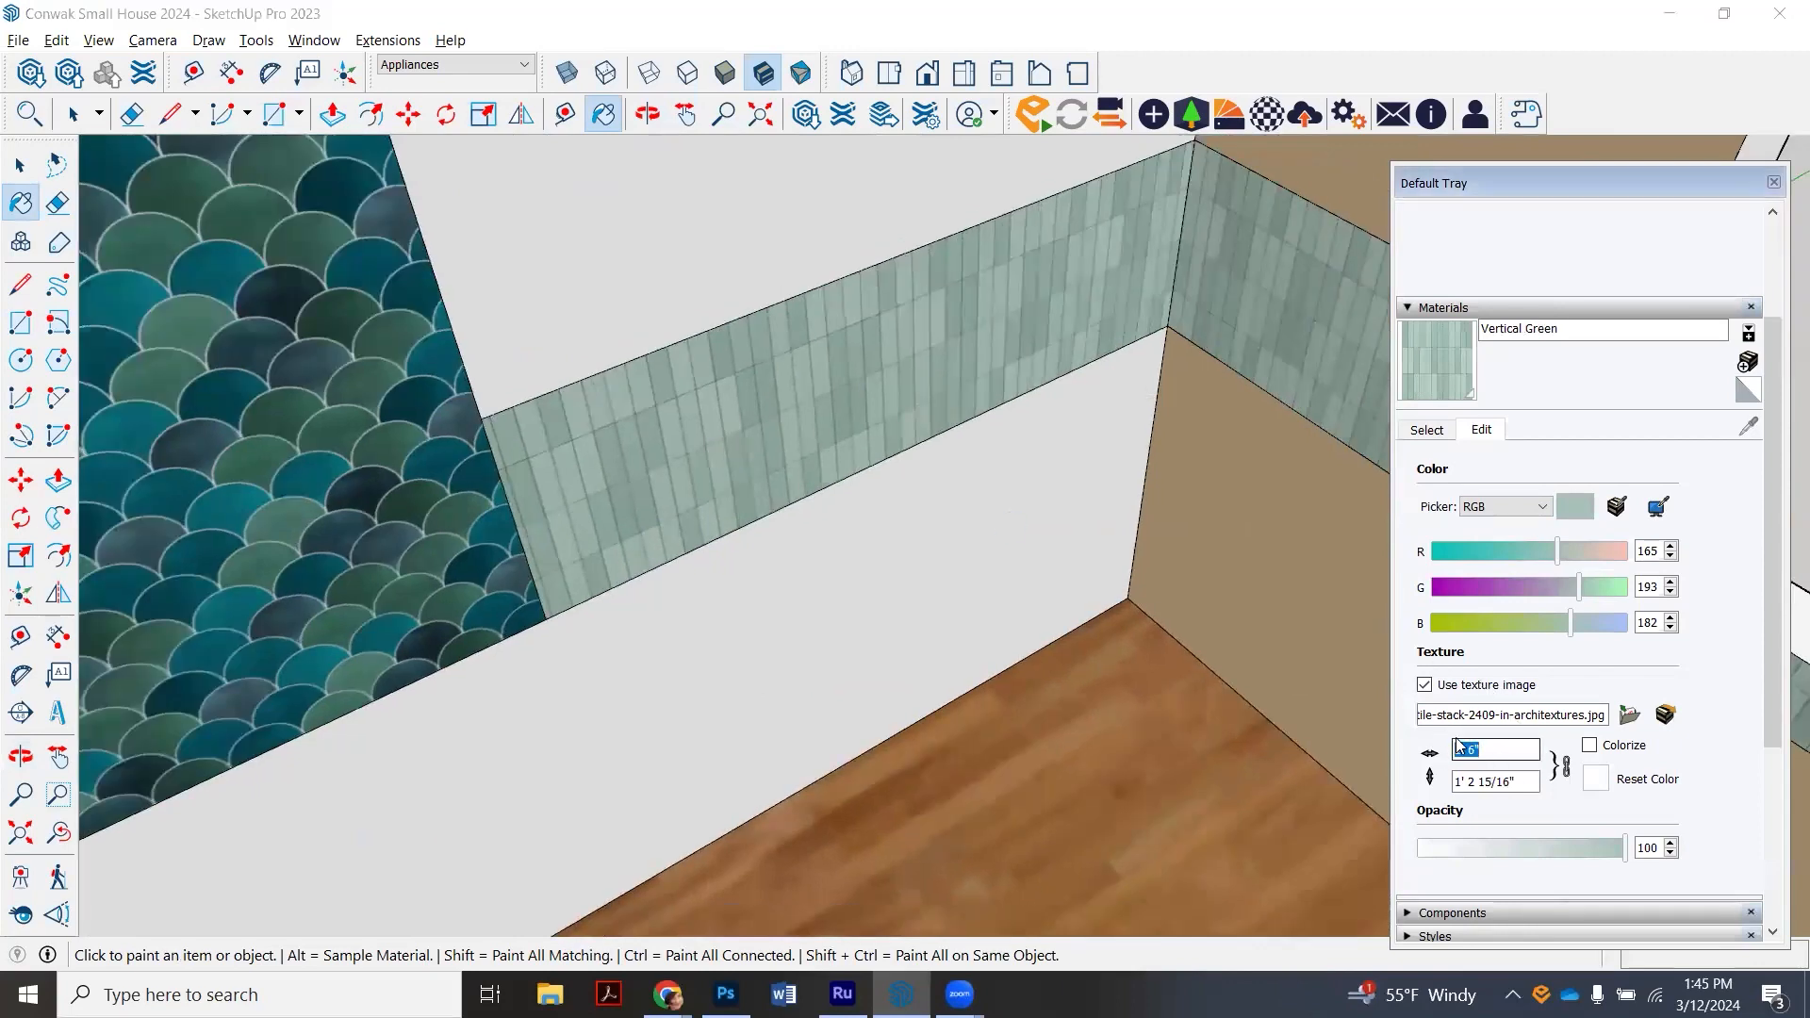
type("12\"")
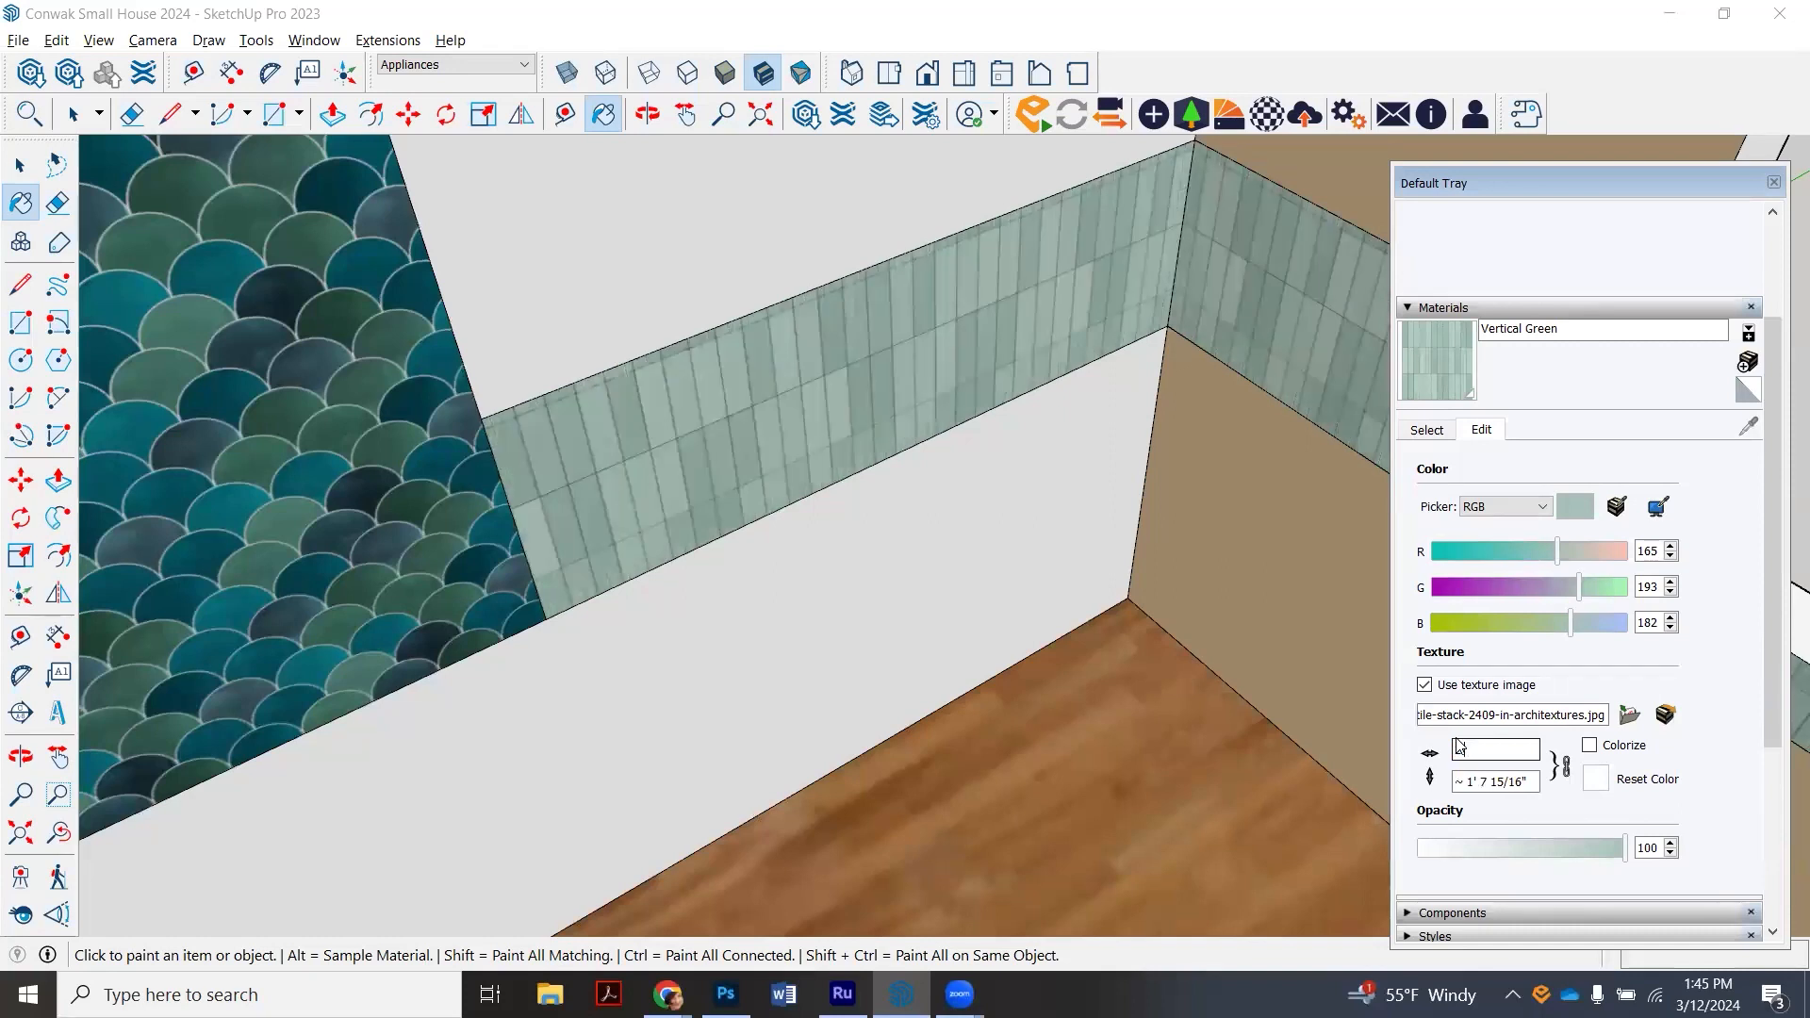
type("2'")
- Reposition the Vertical Green texture on the west wall band between the fishscale tile and the corner to line up its rows
left_click(74, 114)
middle_click_drag(566, 443, 544, 432)
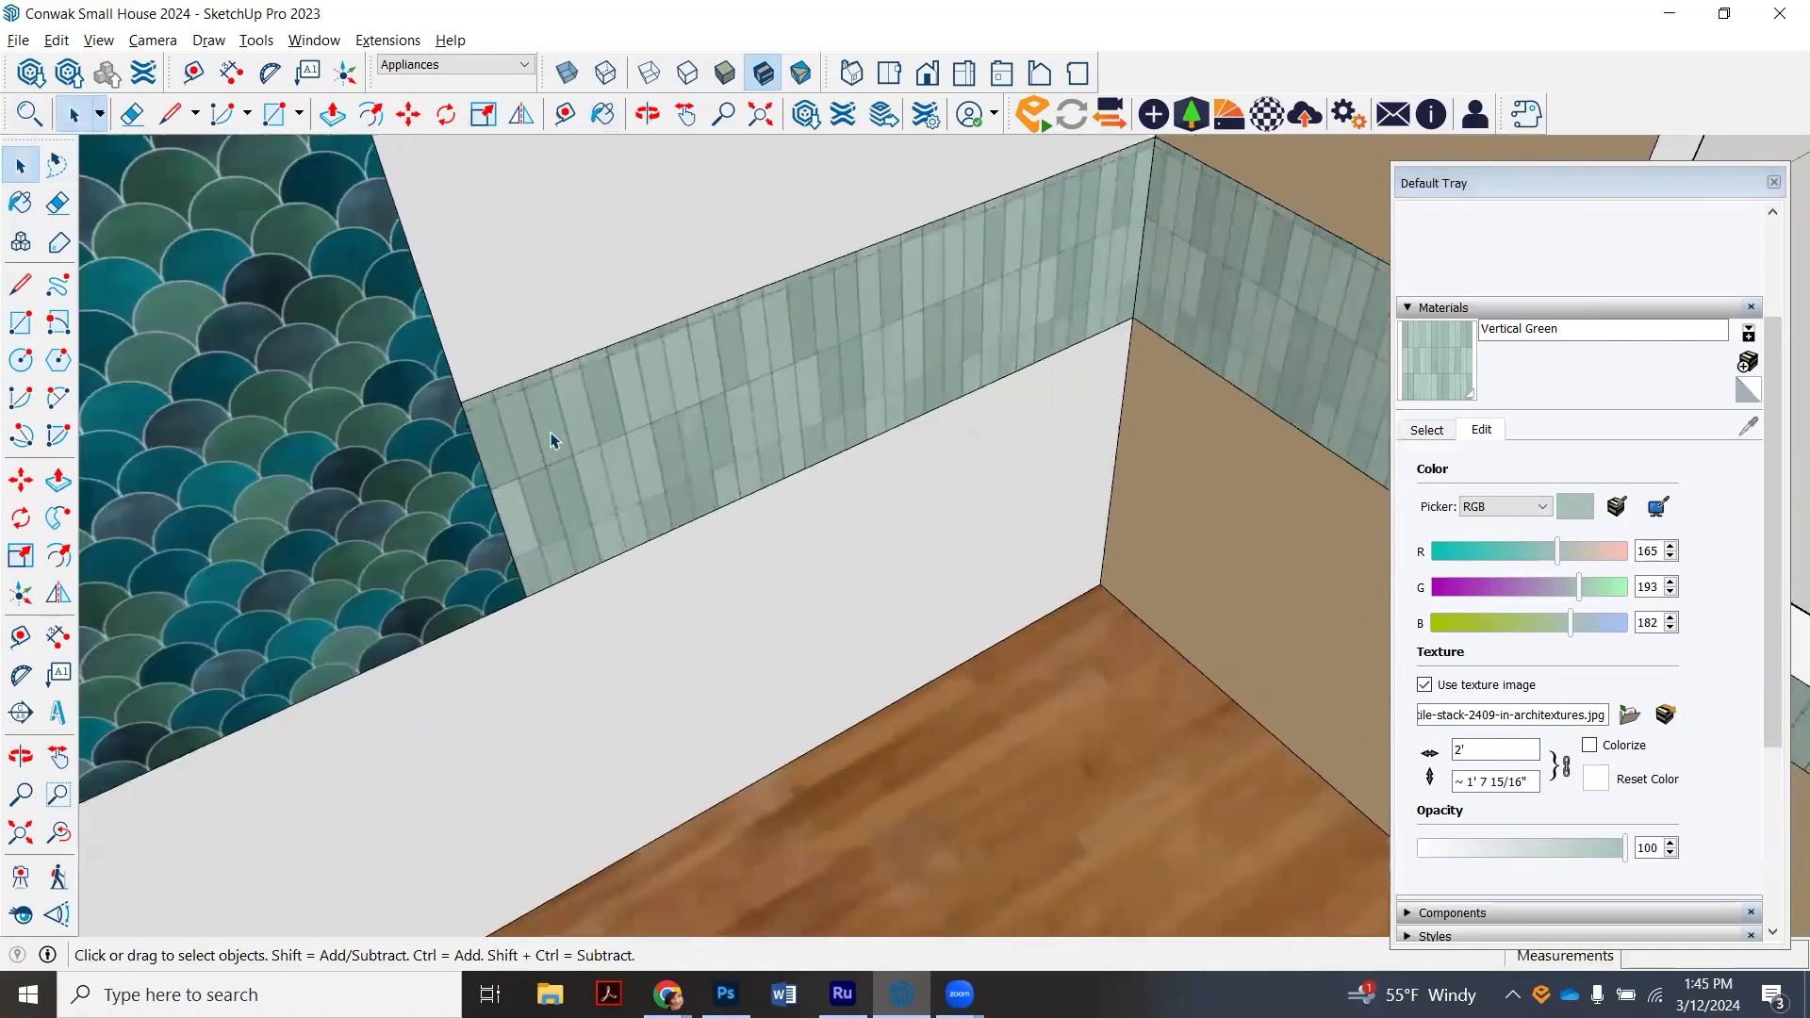
left_click(561, 452)
right_click(561, 452)
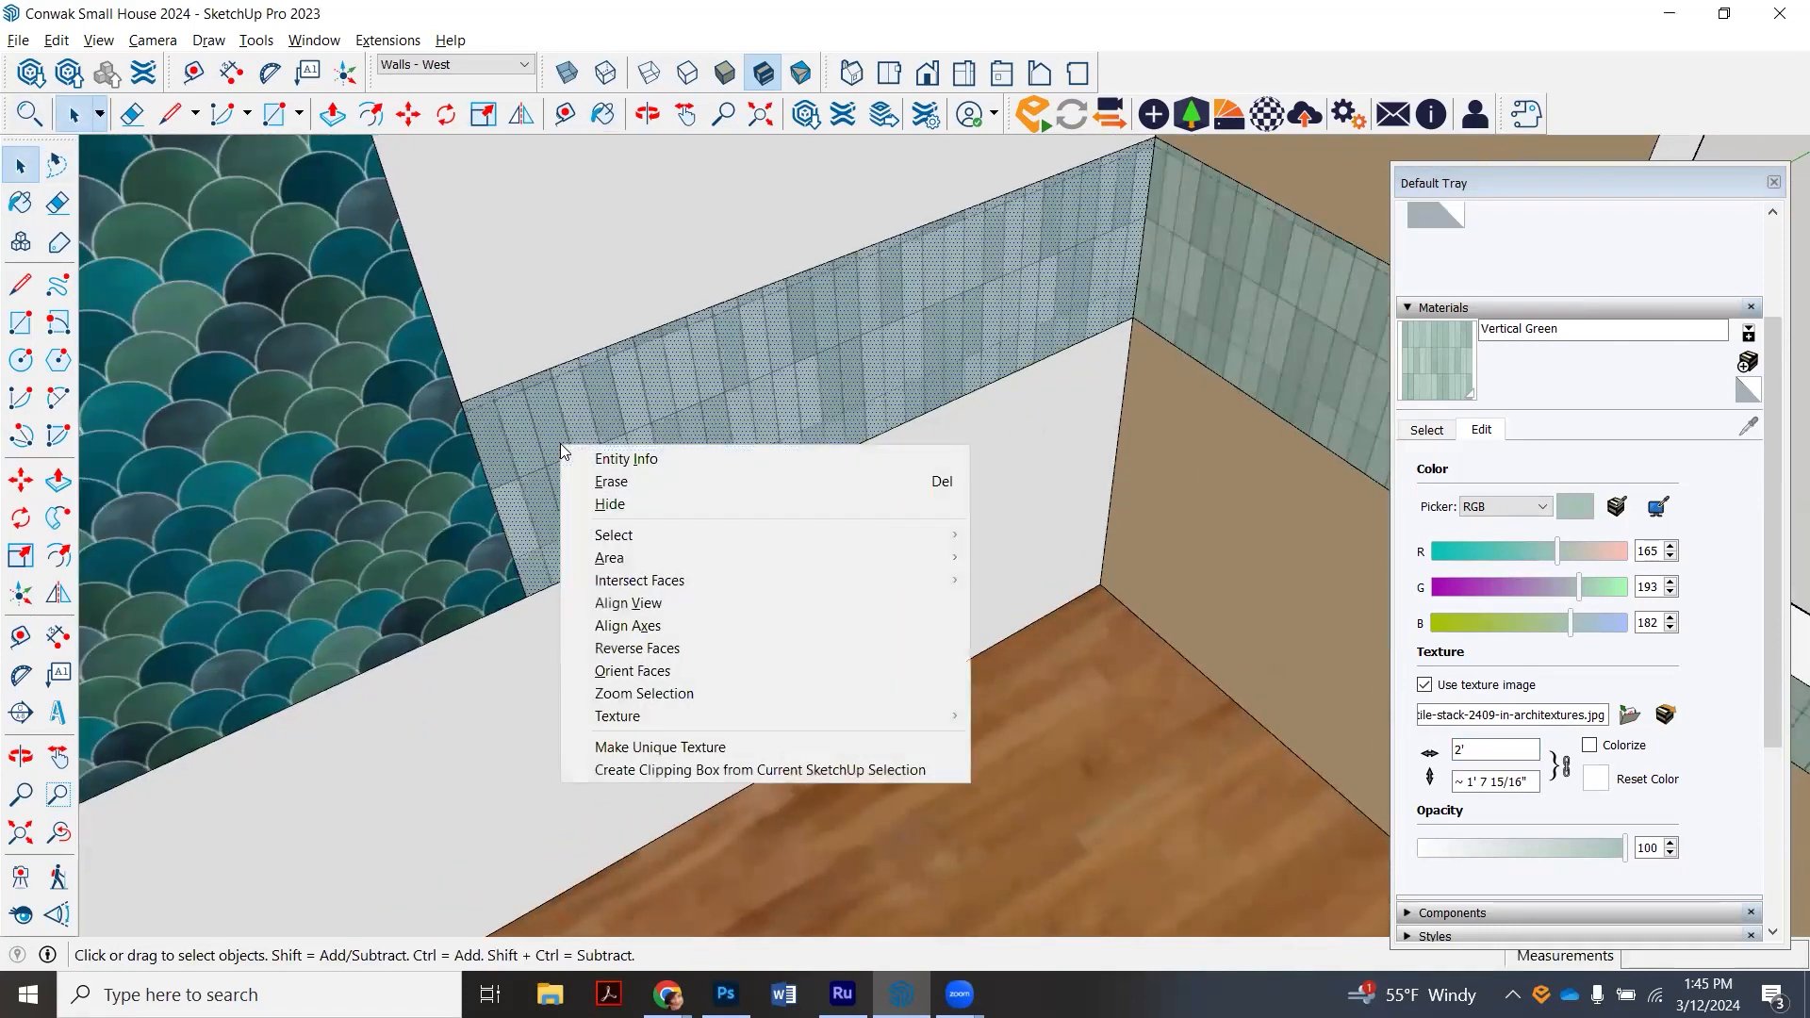
mouse_move(706, 714)
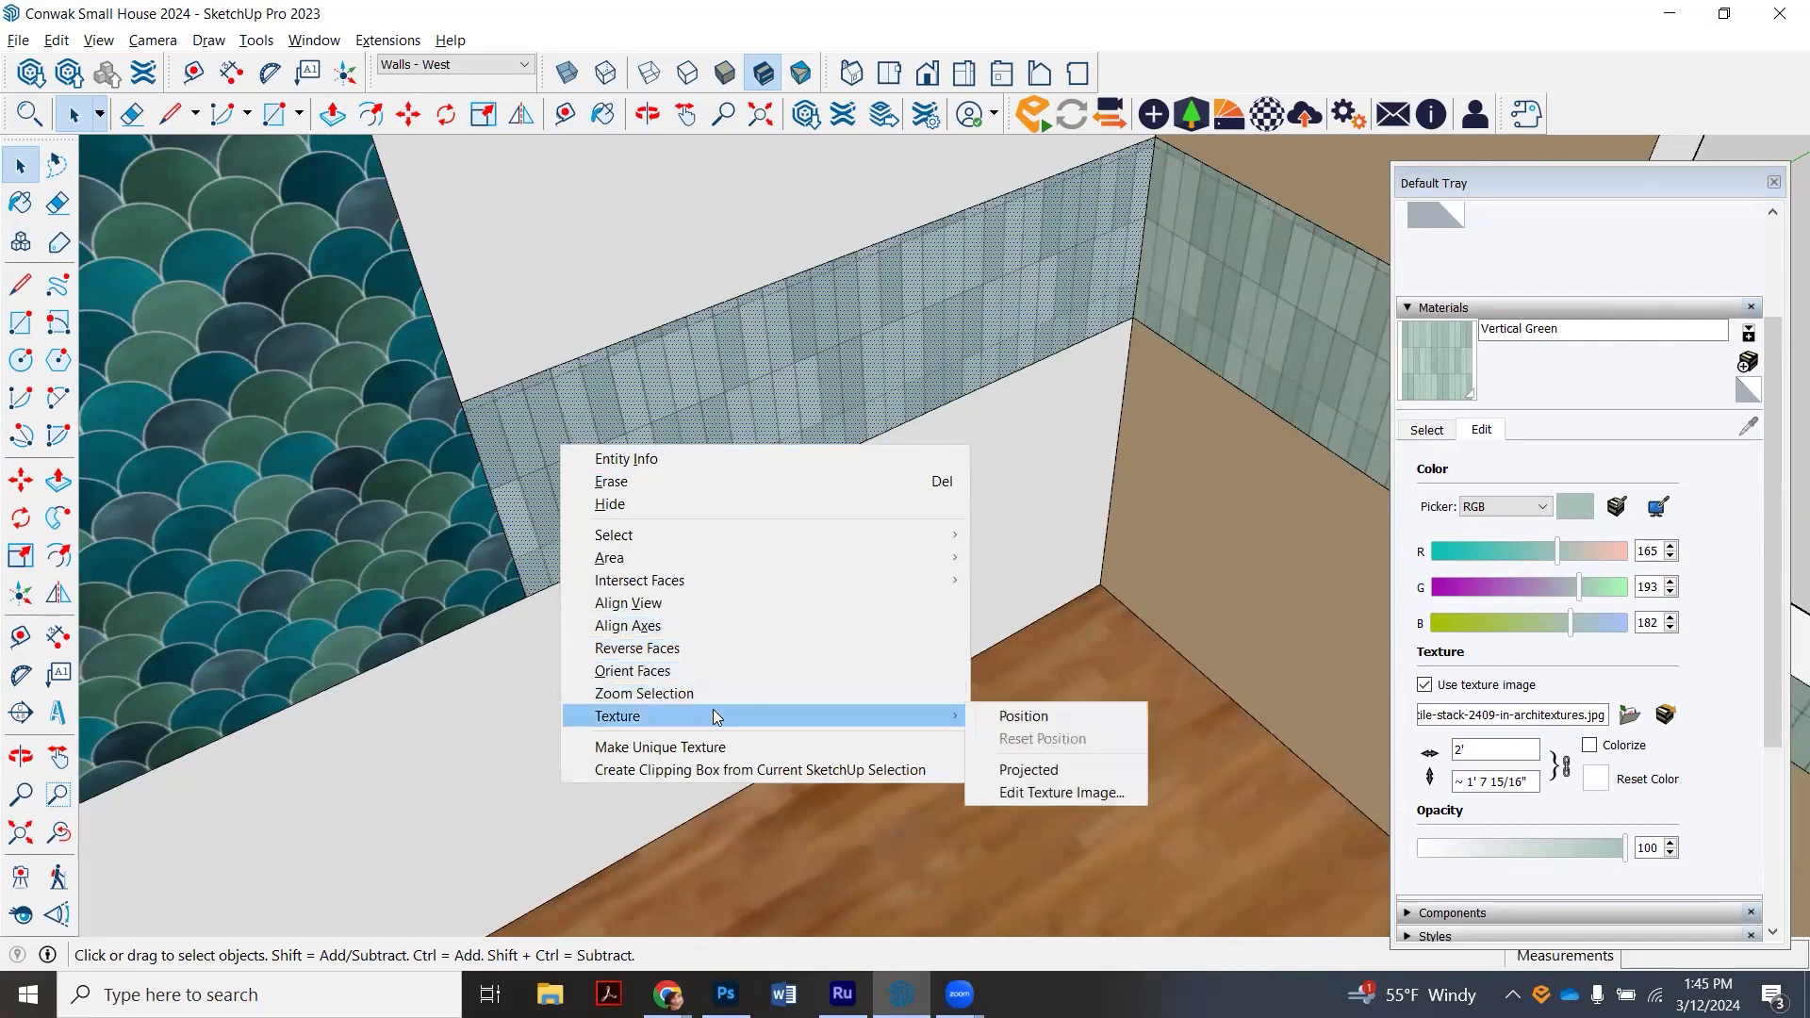
left_click(1020, 720)
left_click_drag(771, 441, 770, 427)
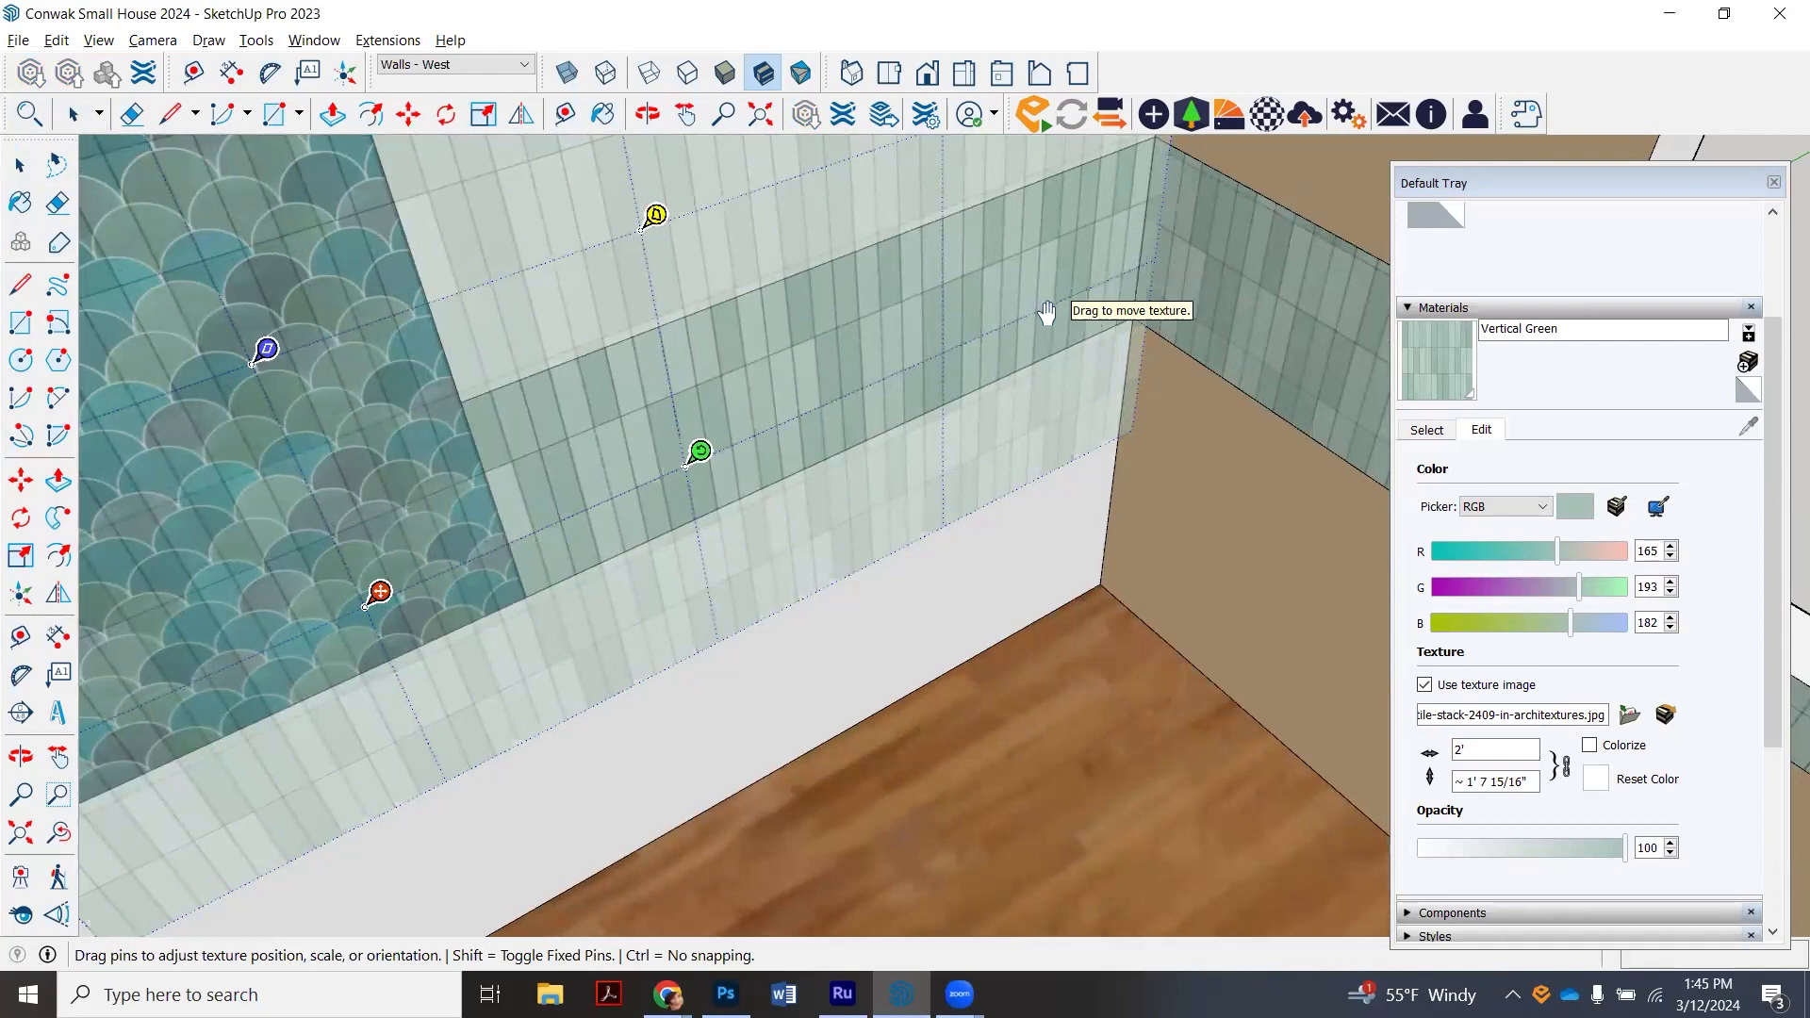
- Set the Vertical Green texture width to 1' 8" to reduce the stacked tile size
left_click(1476, 751)
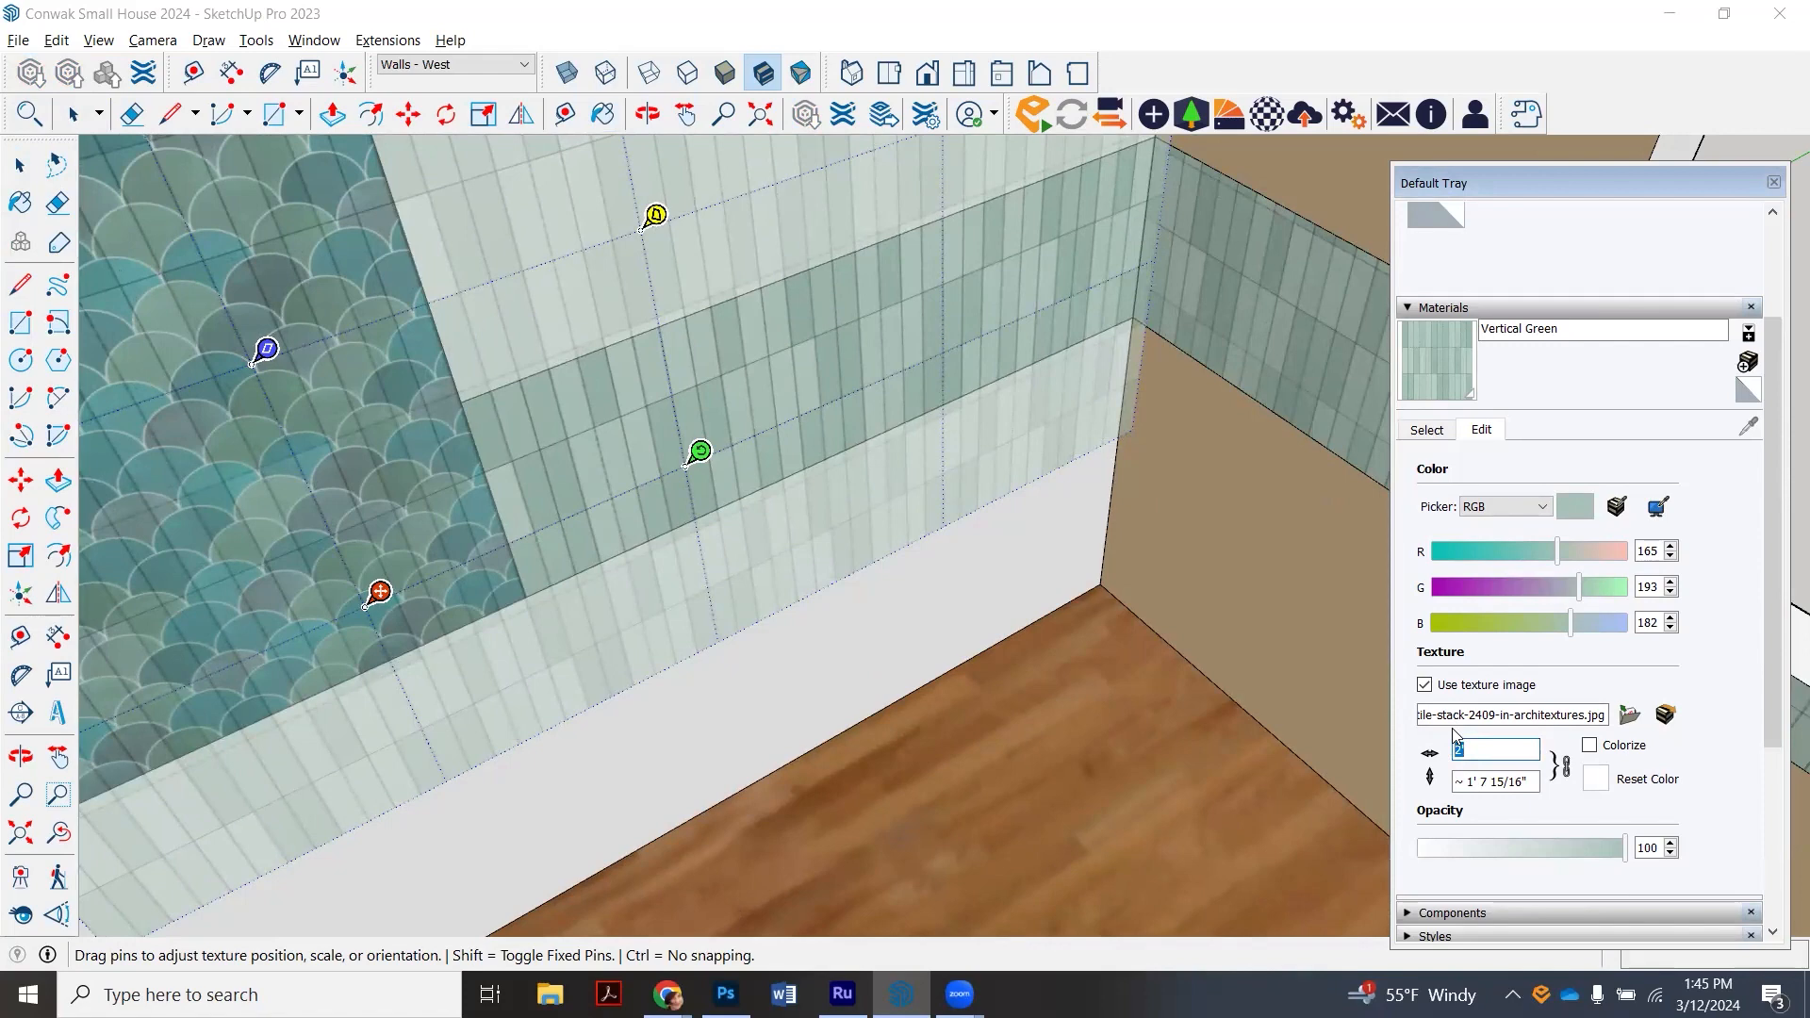
type("2\"")
key("Return")
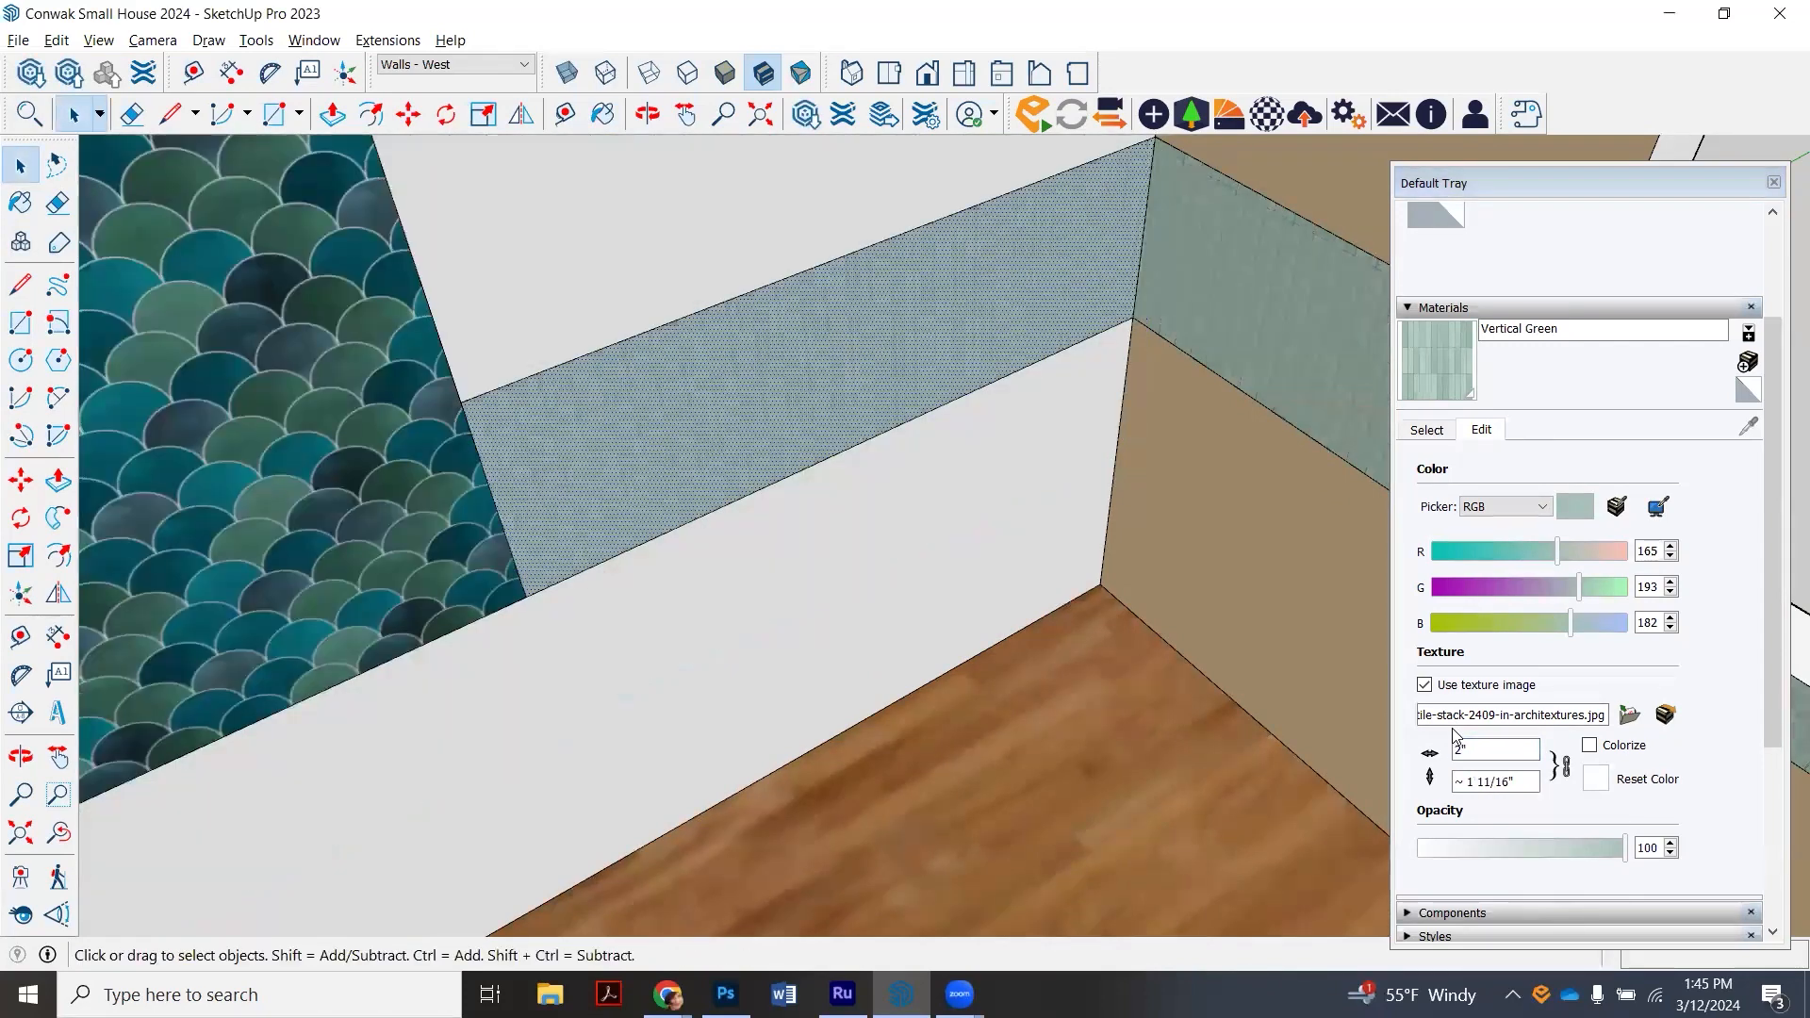
left_click(1468, 755)
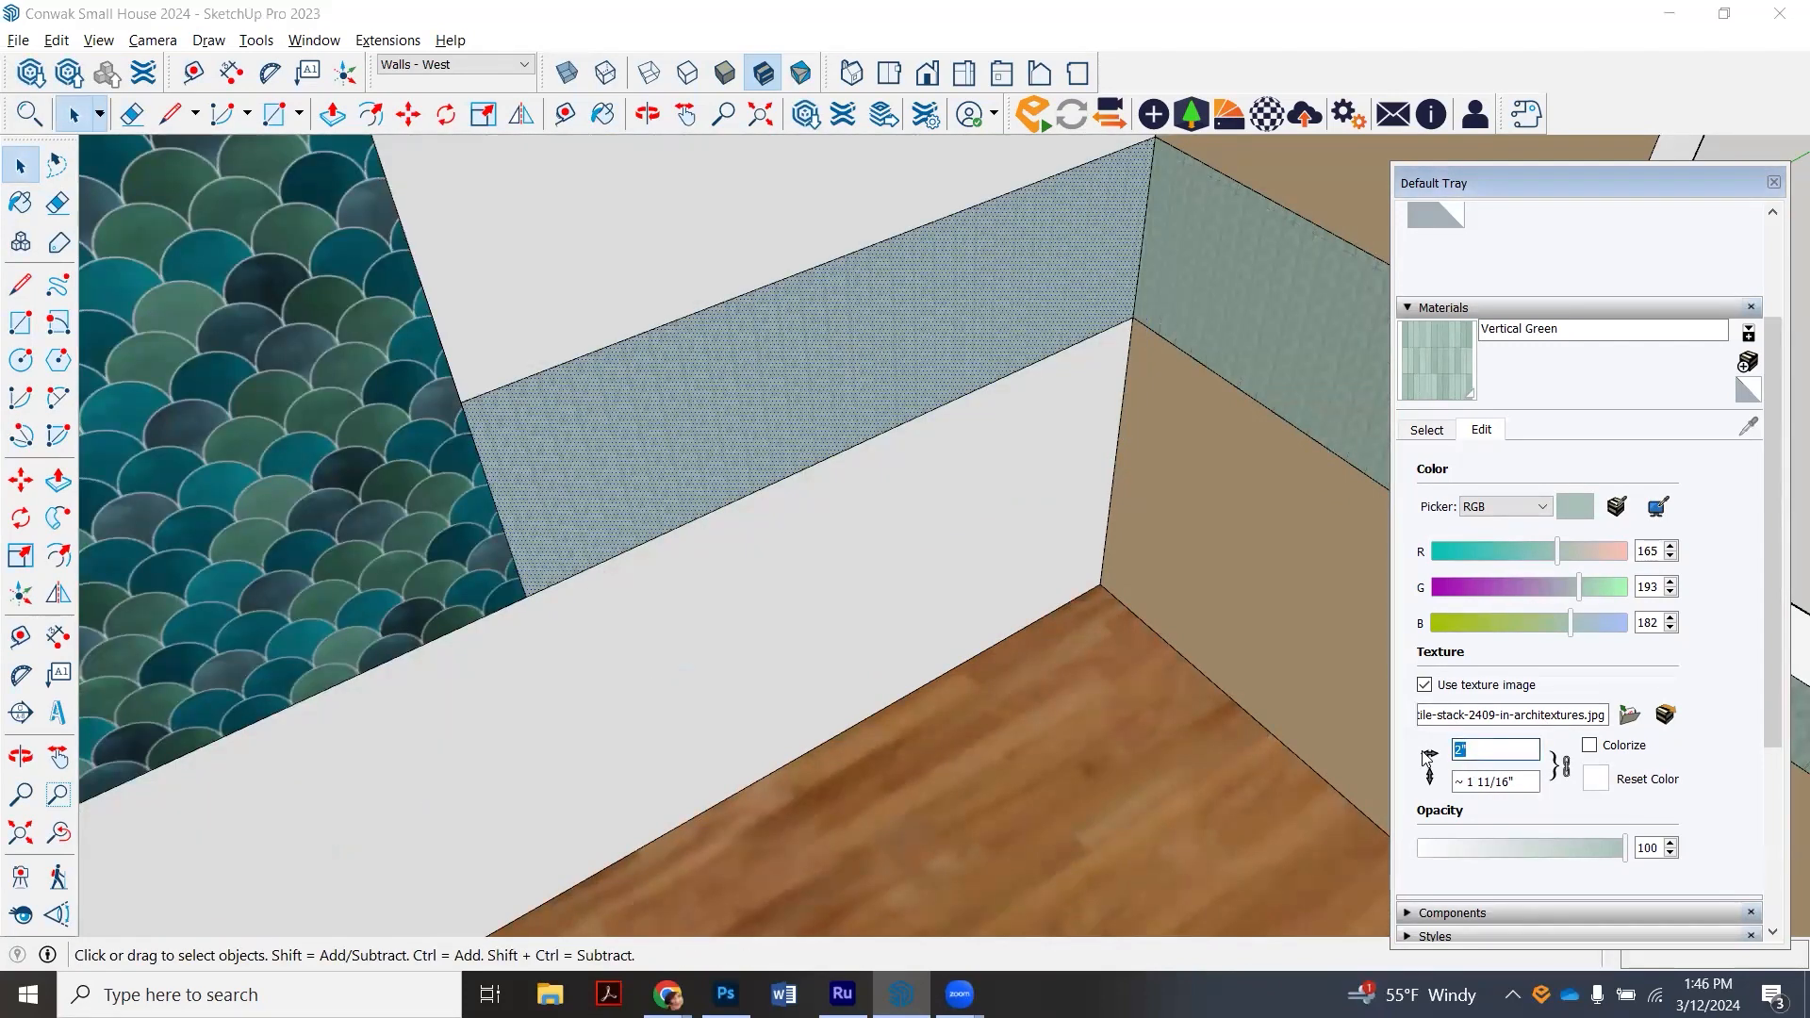
type("0")
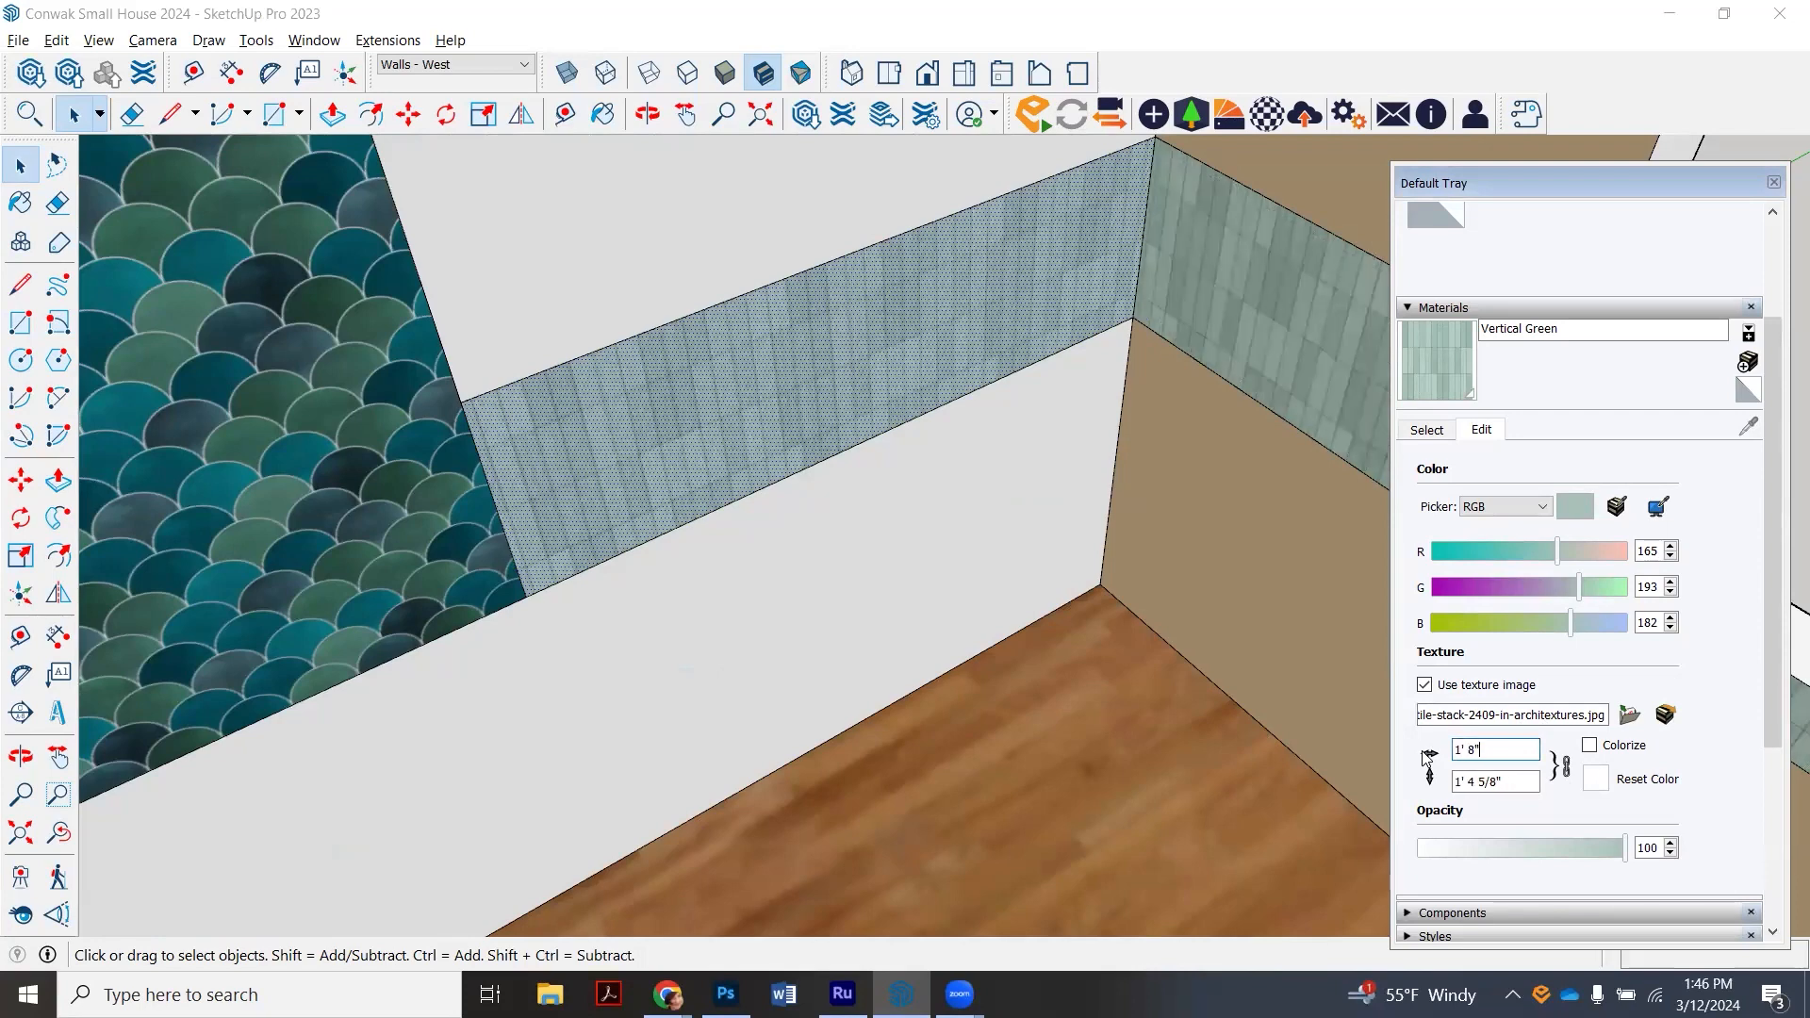
- Shift the texture on the corner-side west band to align its rows, and set the texture width to 1' 9"
right_click(613, 430)
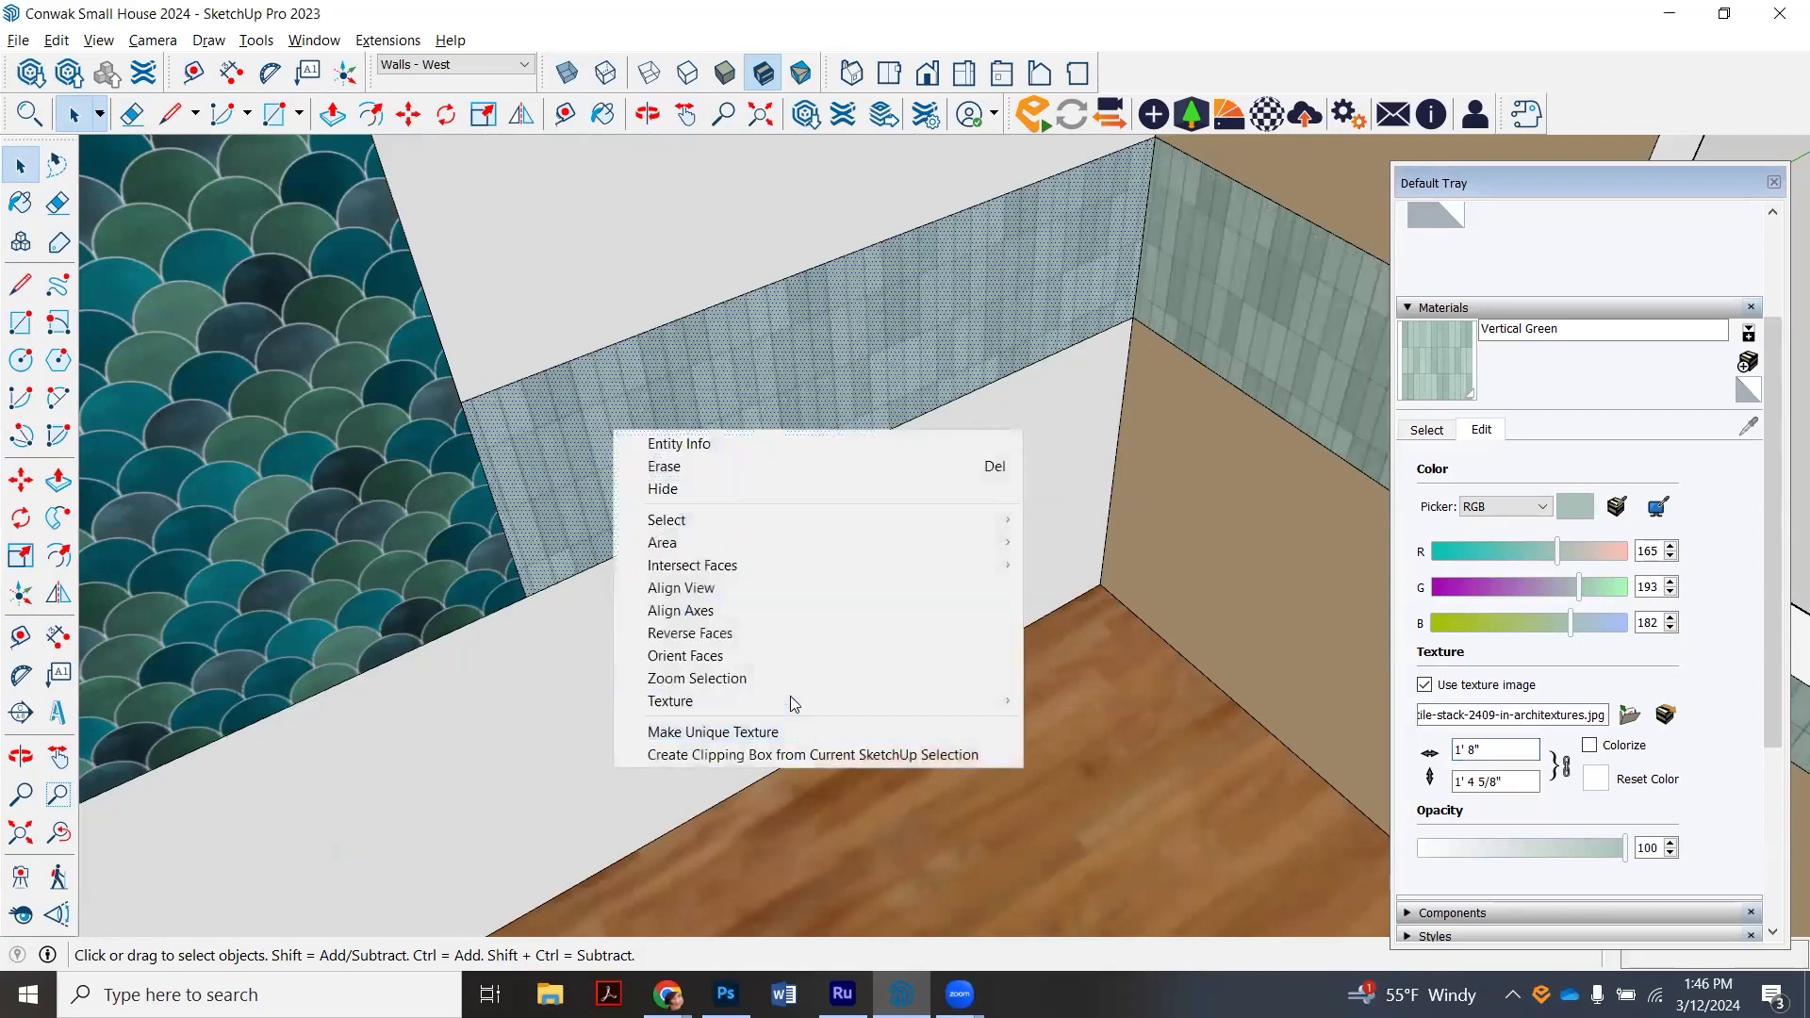
mouse_move(790, 698)
left_click(1074, 701)
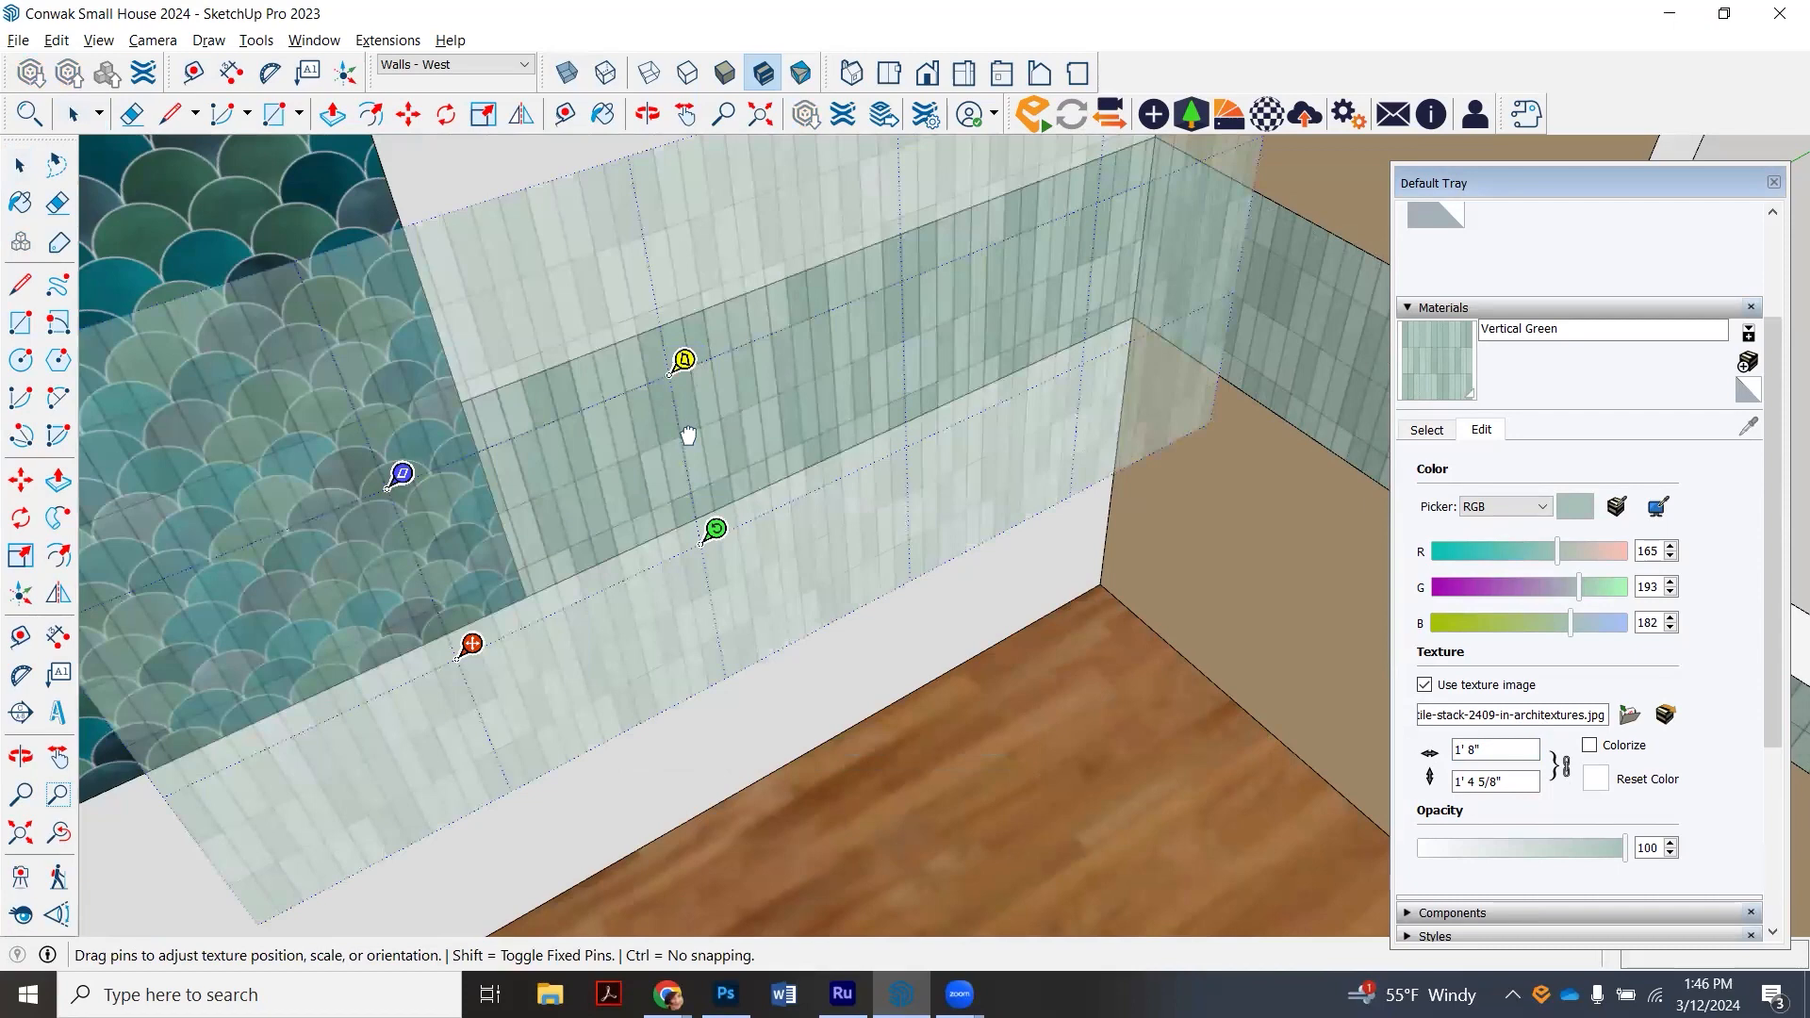
left_click_drag(690, 463, 682, 460)
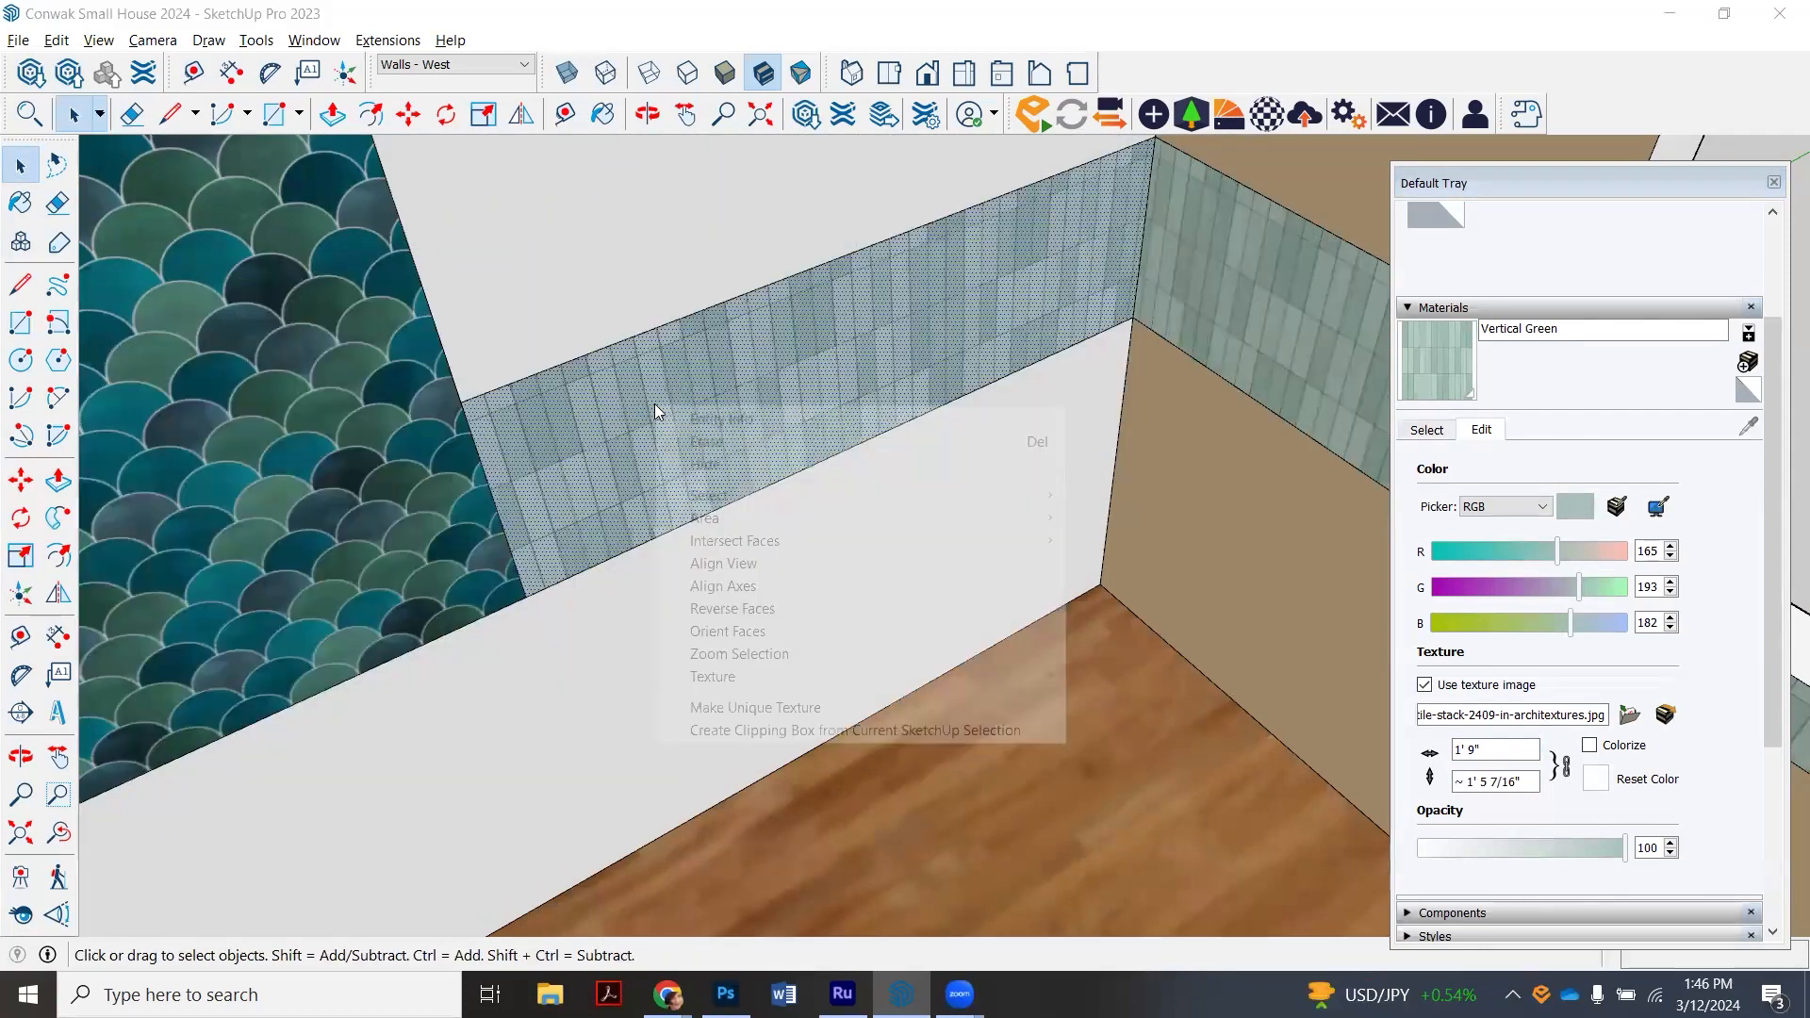
- Realign the Vertical Green tile rows with the upper and lower edges of the corner-side west wall band
right_click(658, 407)
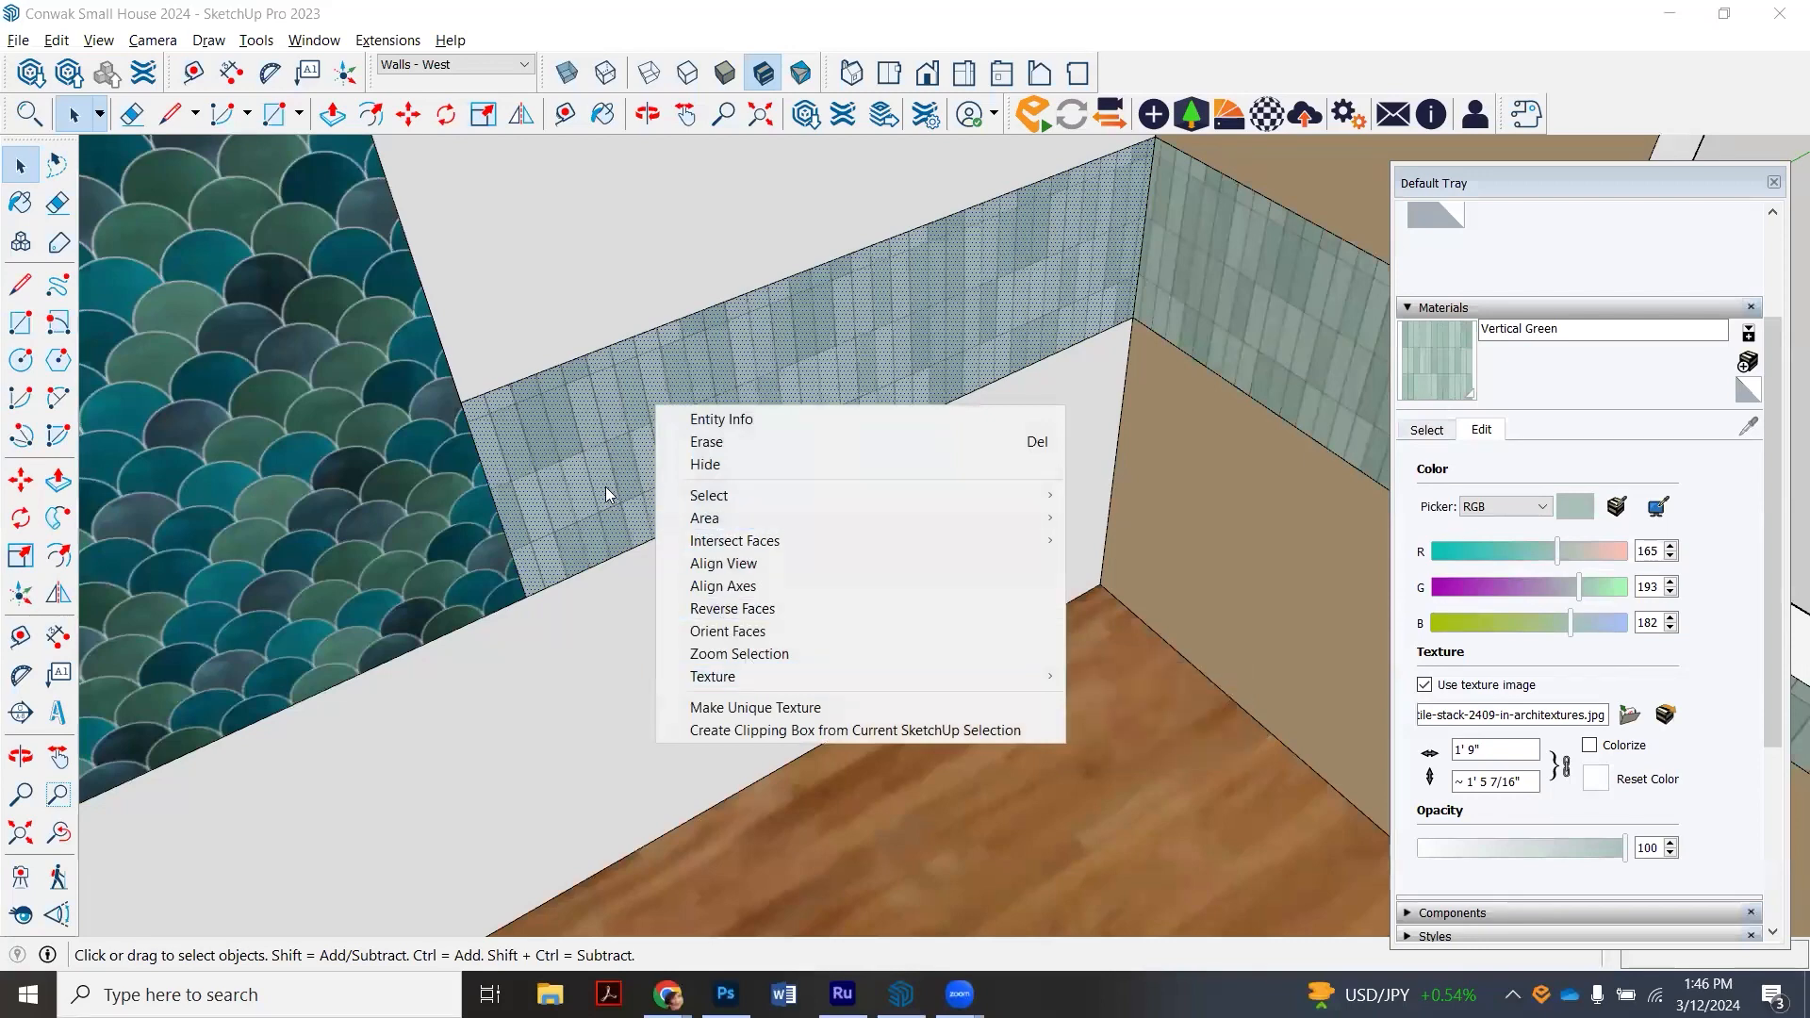
mouse_move(796, 685)
left_click(1103, 677)
left_click_drag(723, 444, 699, 442)
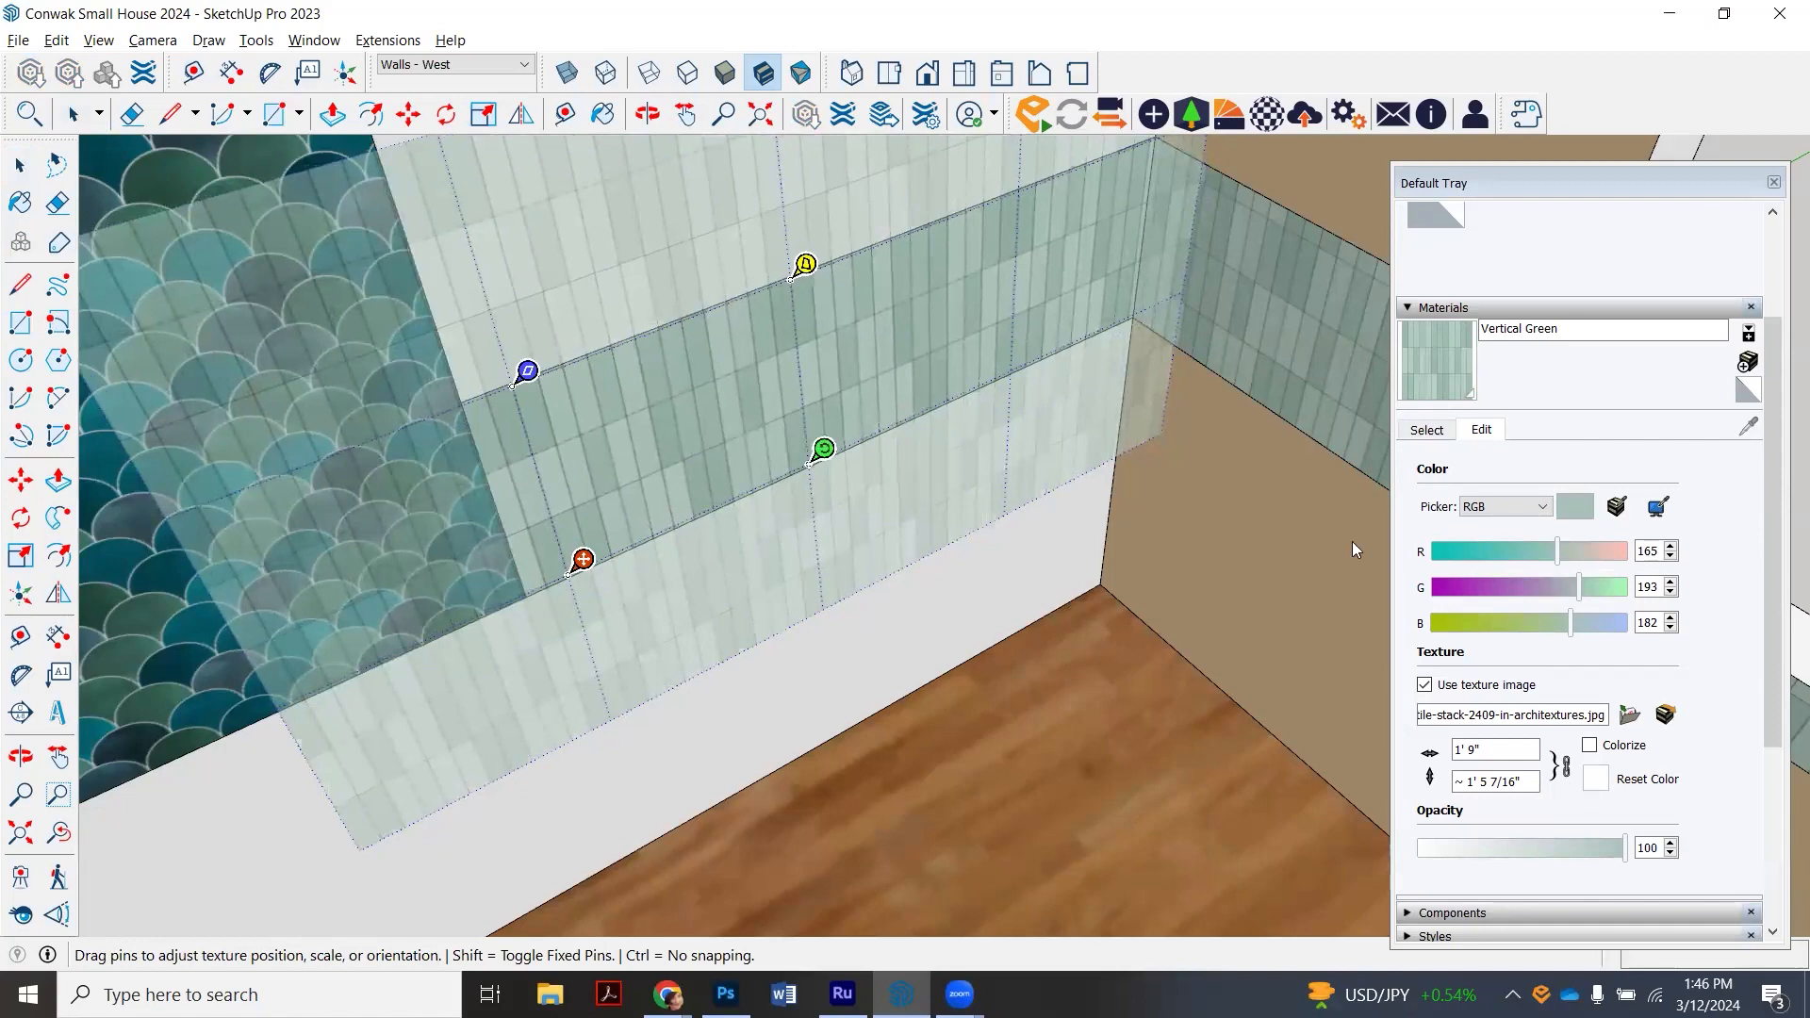
left_click(72, 115)
left_click(982, 734)
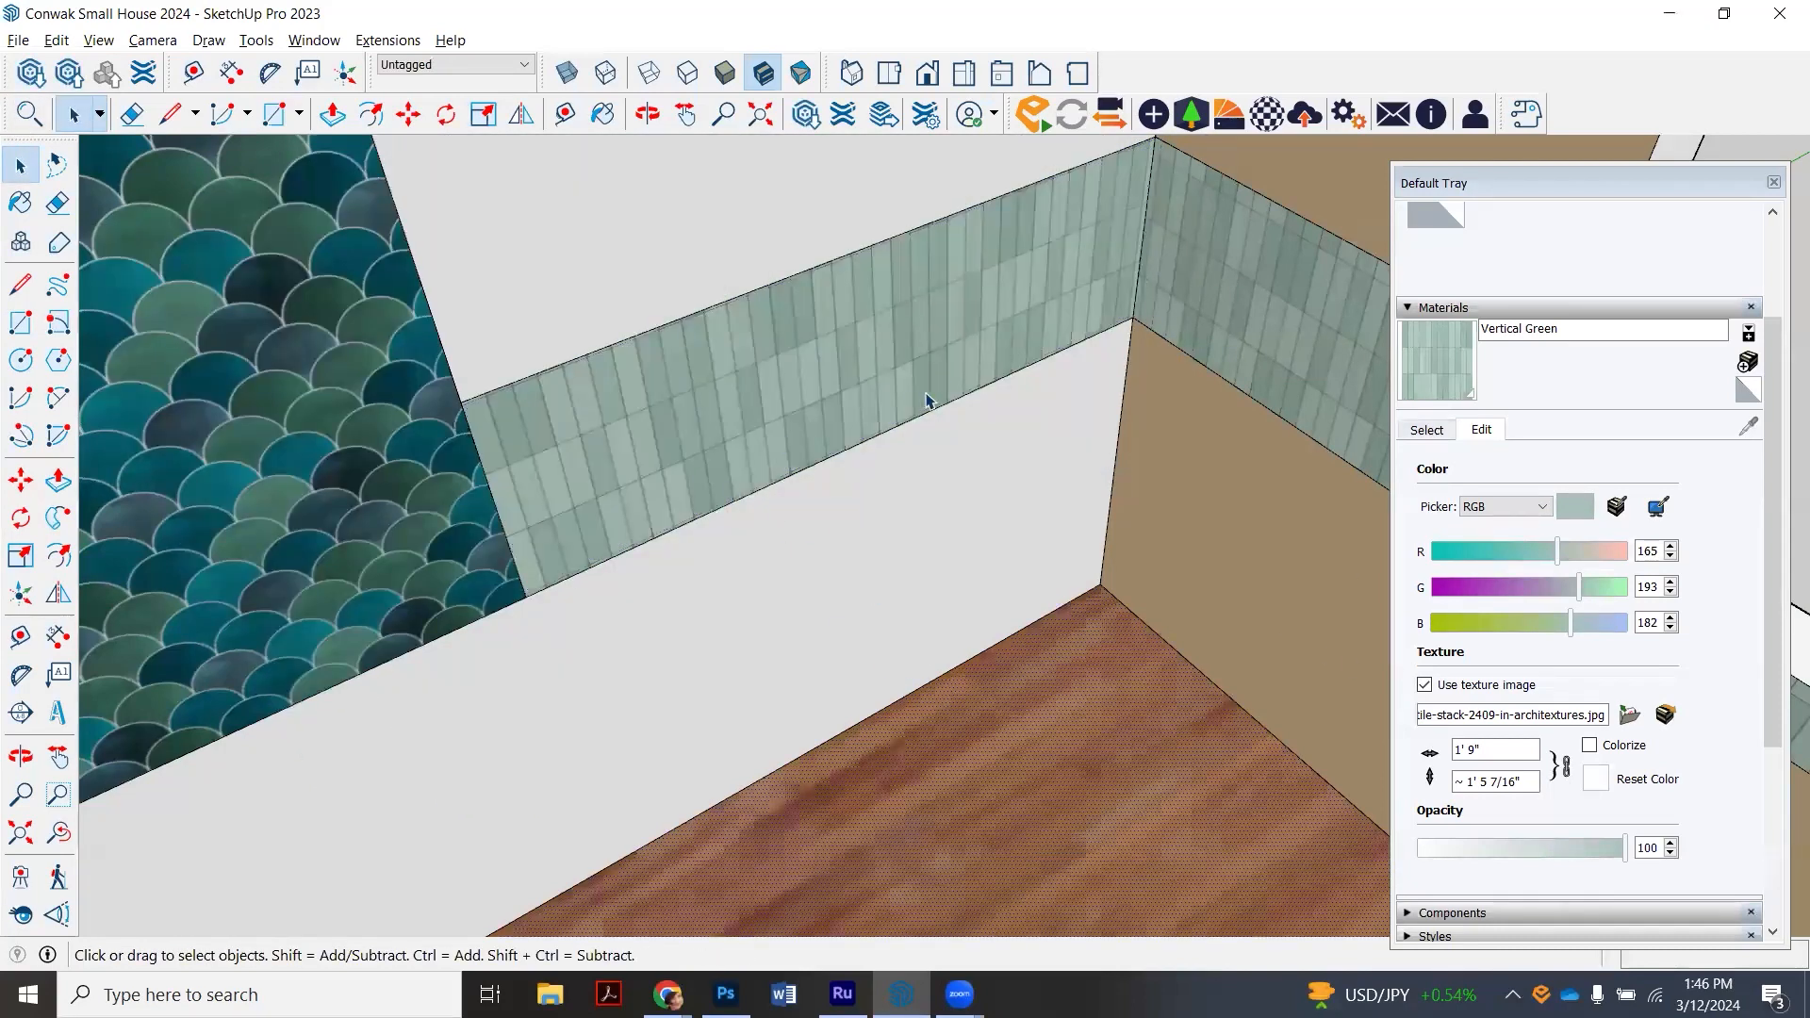
- Set the Vertical Green texture width to 1' 10" and align full tile rows within the west band between fishscale tile and corner
right_click(826, 338)
mouse_move(1207, 607)
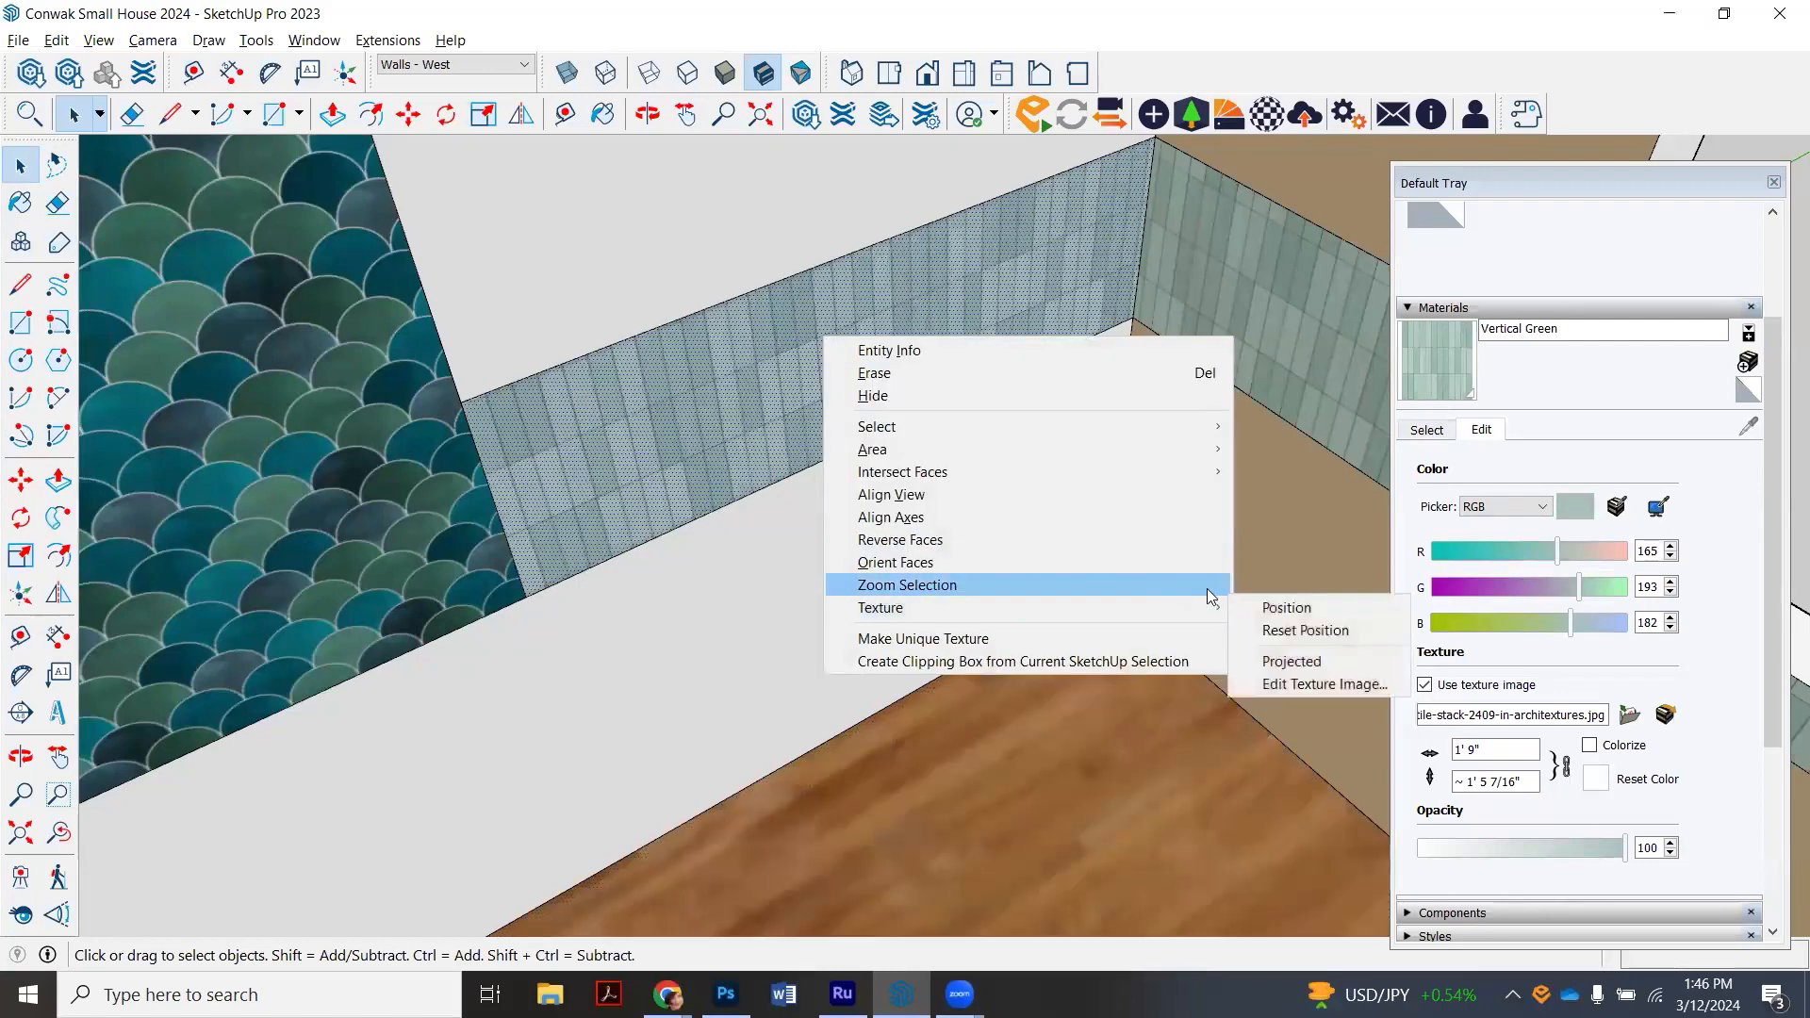
left_click(1287, 608)
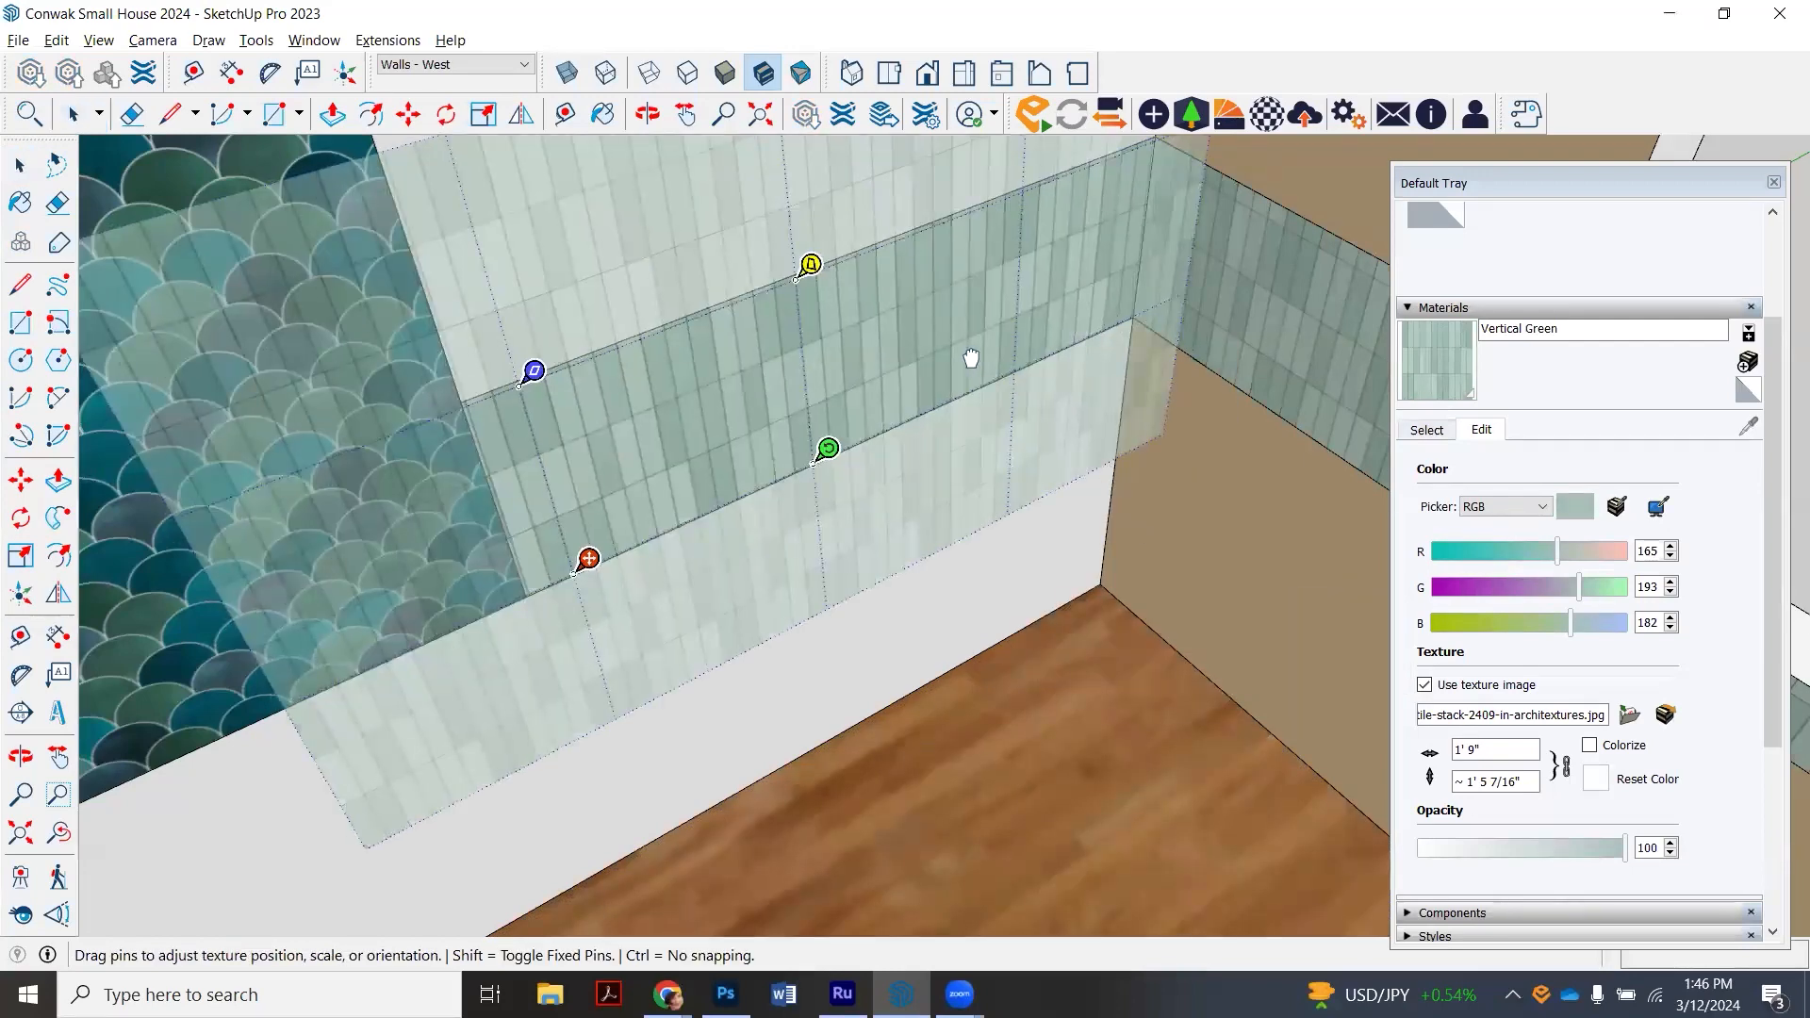
left_click_drag(1507, 750, 1418, 737)
type("2")
key("Return")
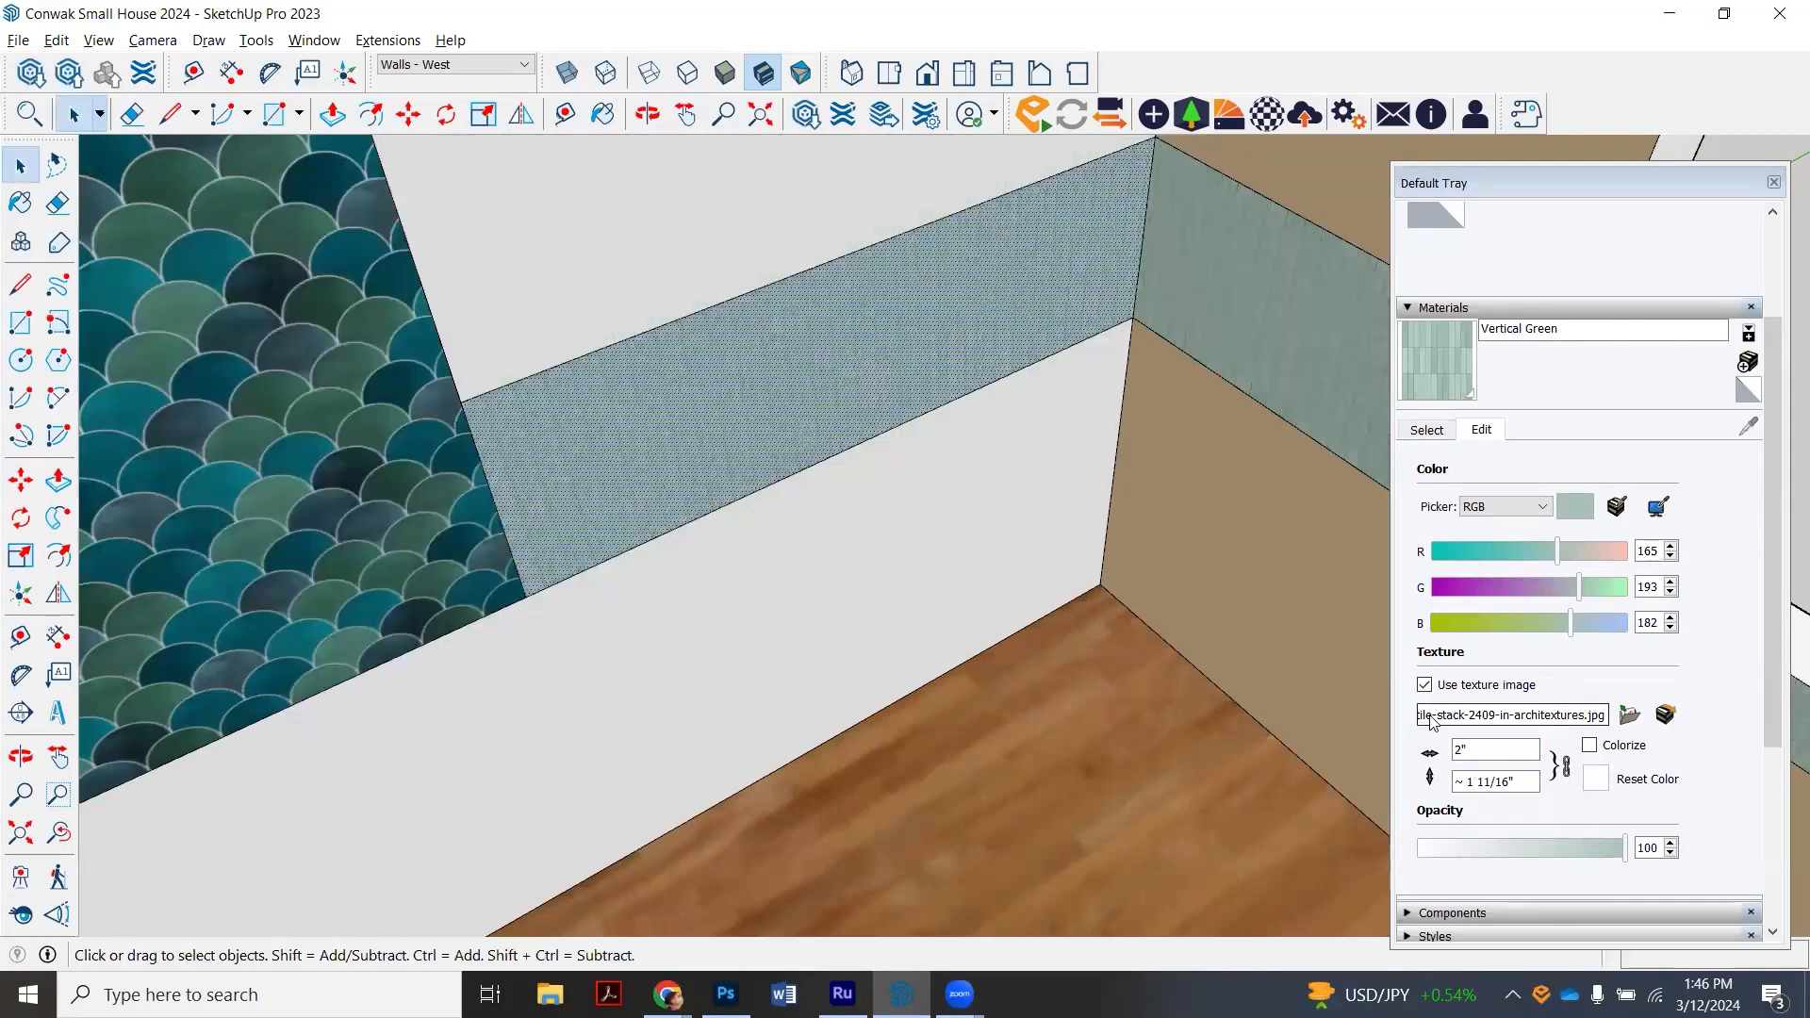
left_click_drag(715, 387, 701, 396)
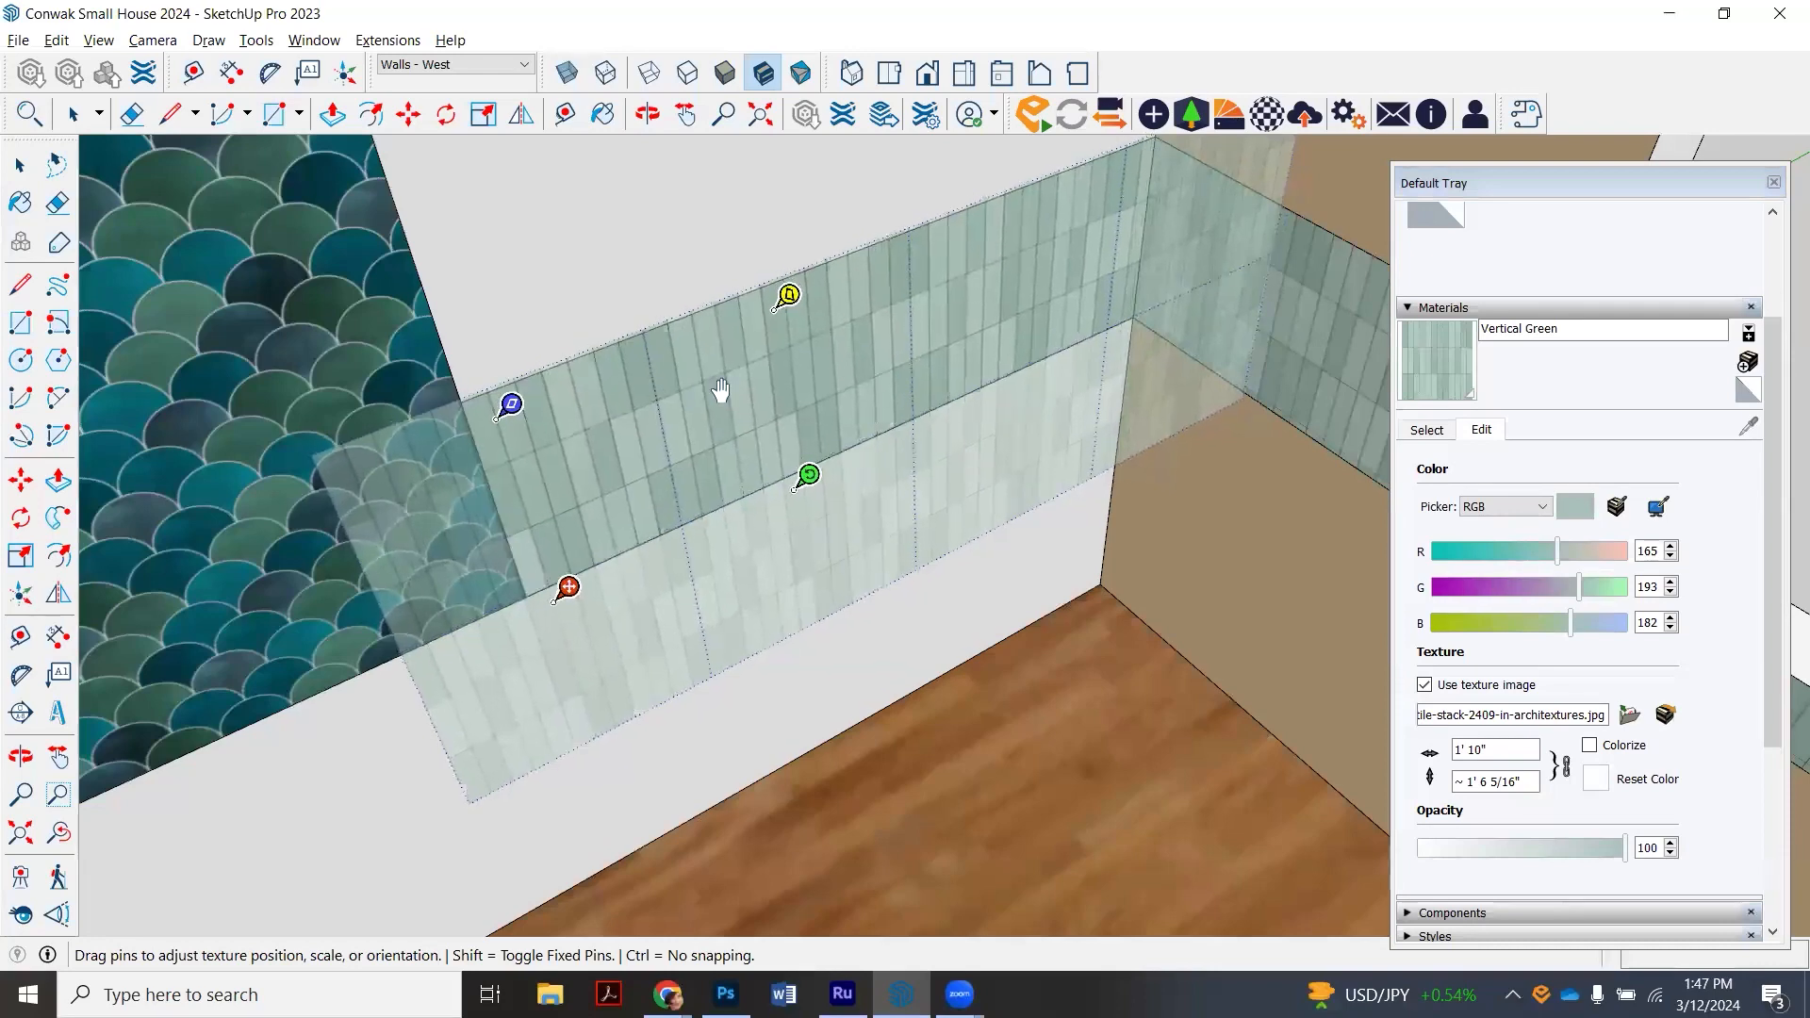
left_click(73, 114)
- Position the Vertical Green texture on the band between the teal wall and fishscale tile so its rows fit the band edges
middle_click_drag(918, 370, 542, 504)
left_click(544, 504)
right_click(545, 502)
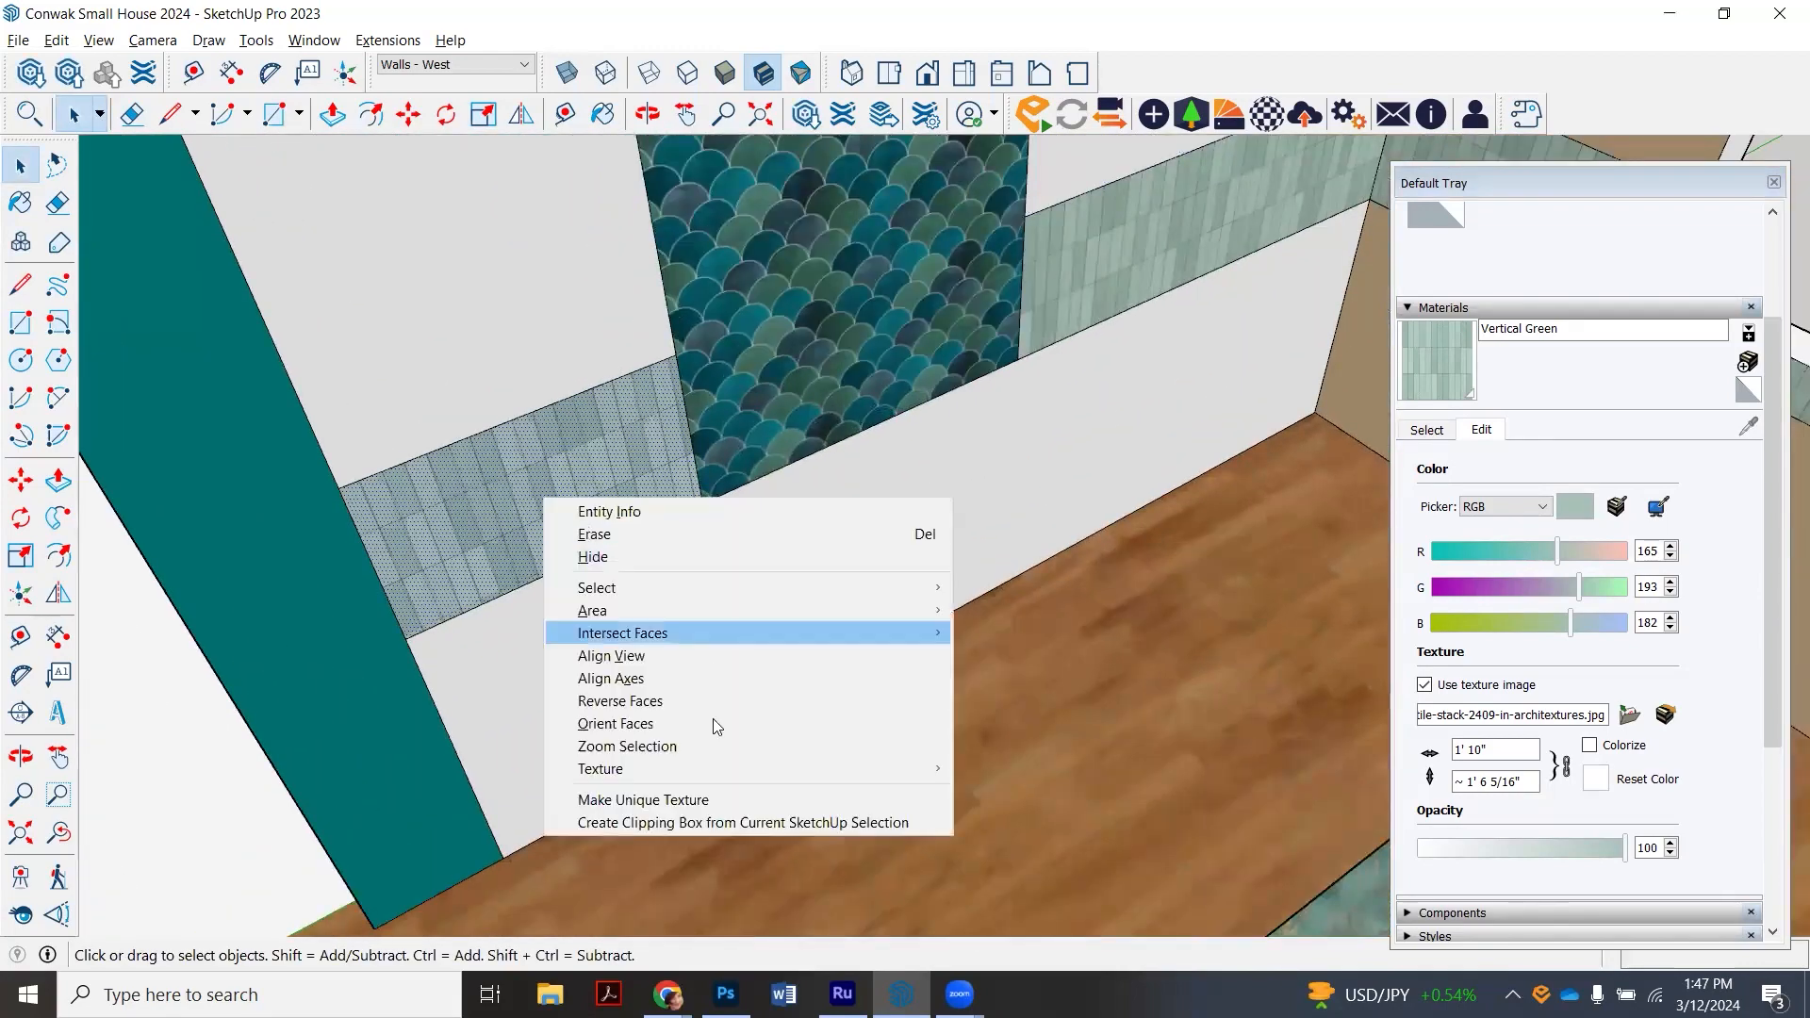
mouse_move(705, 770)
left_click(1000, 768)
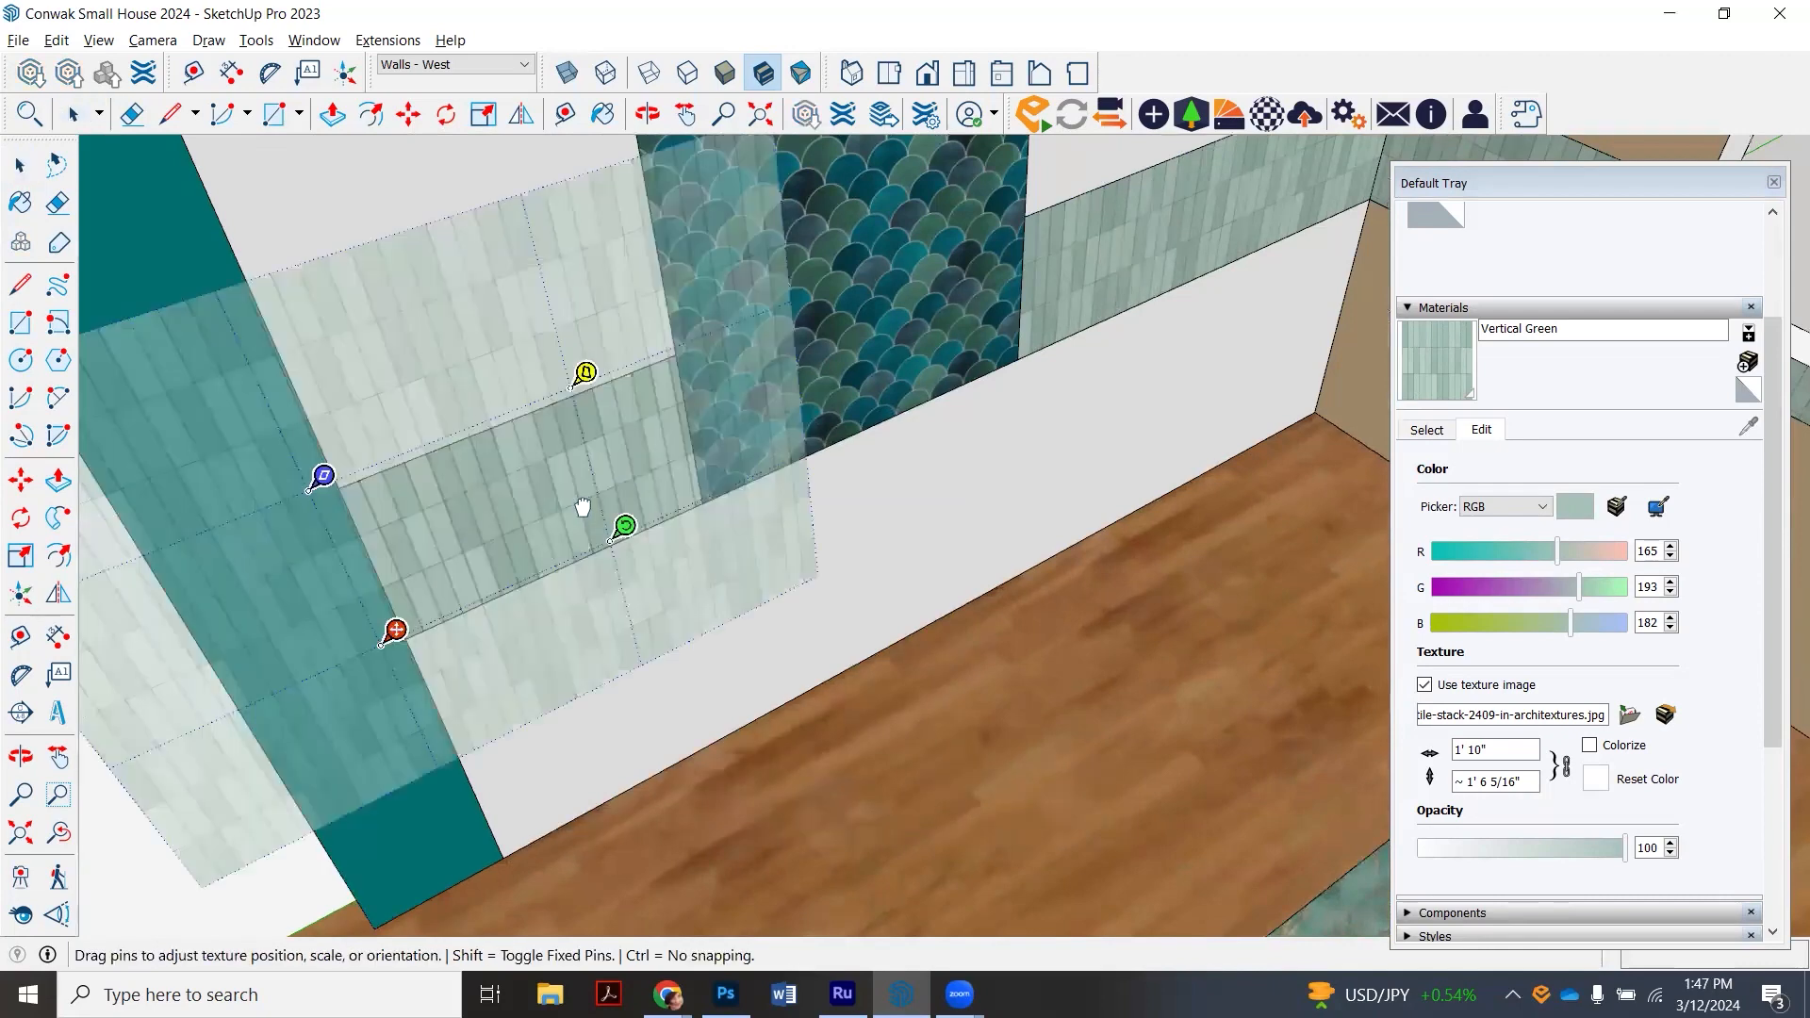
left_click_drag(586, 507, 588, 509)
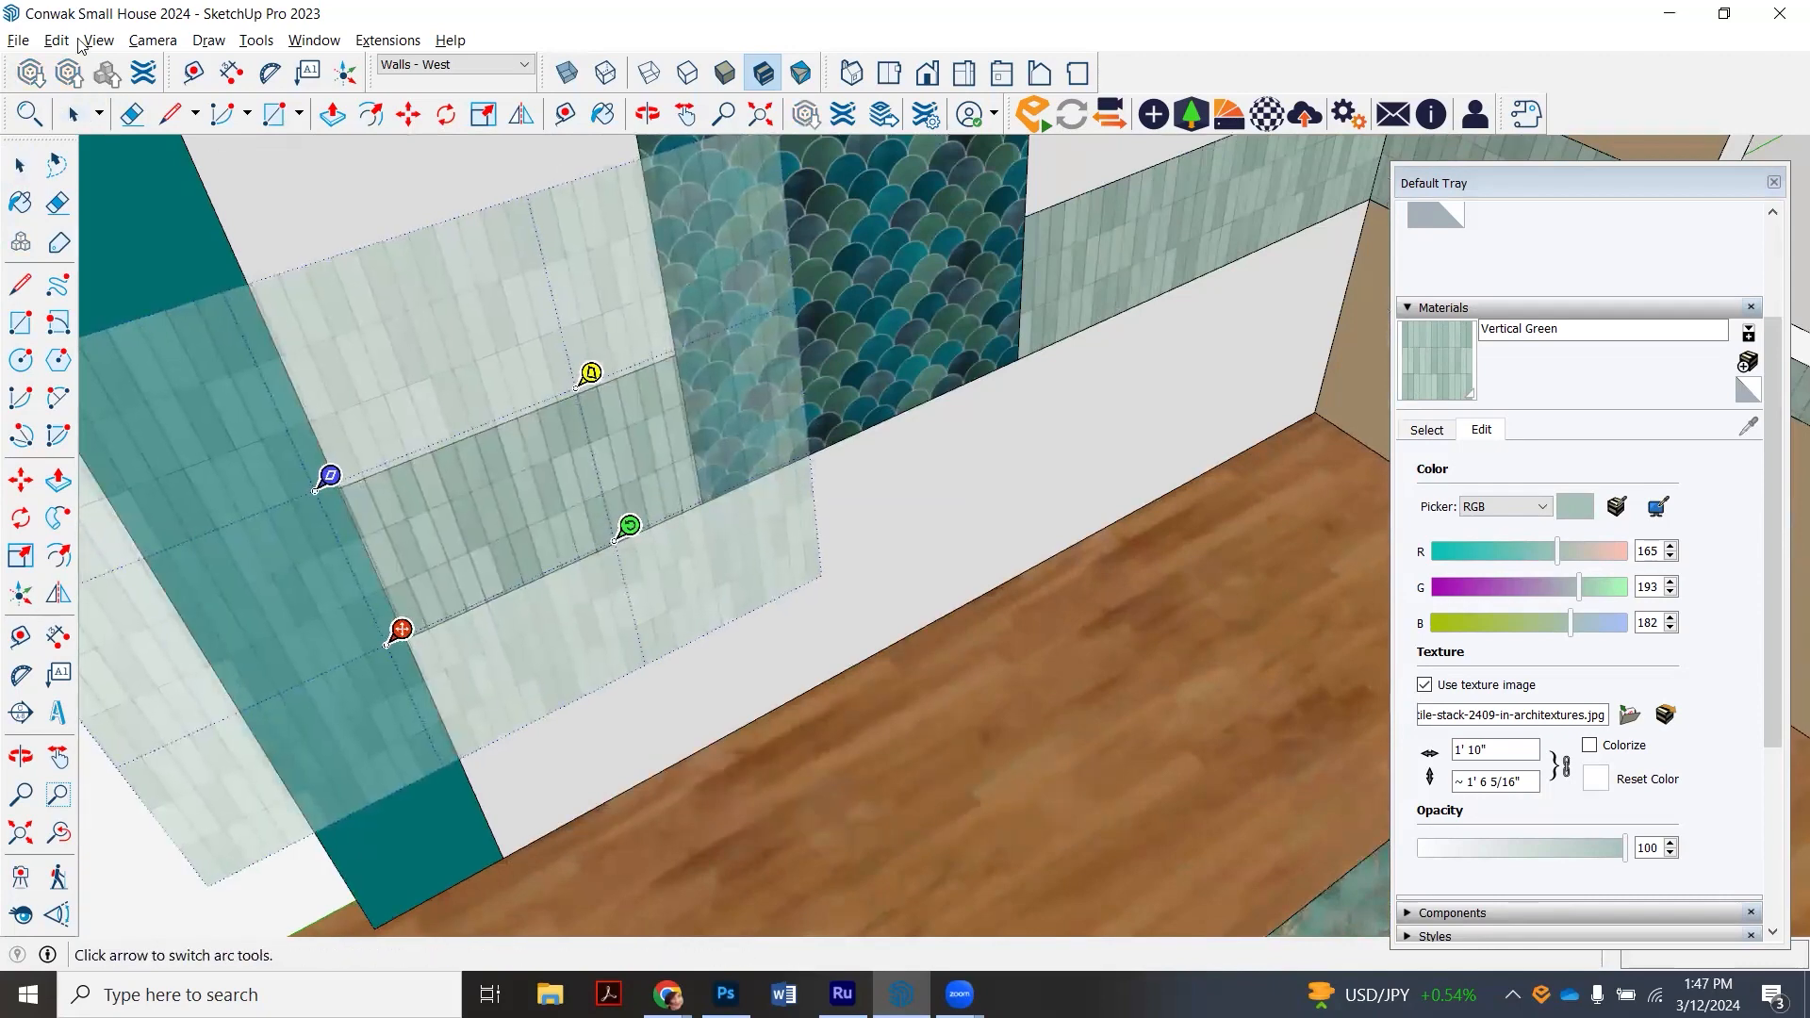
left_click(73, 114)
- Align the Vertical Green texture on the window wall band, fitting the tile rows to its edges at the corner and far end
scroll(457, 440, "down", 5)
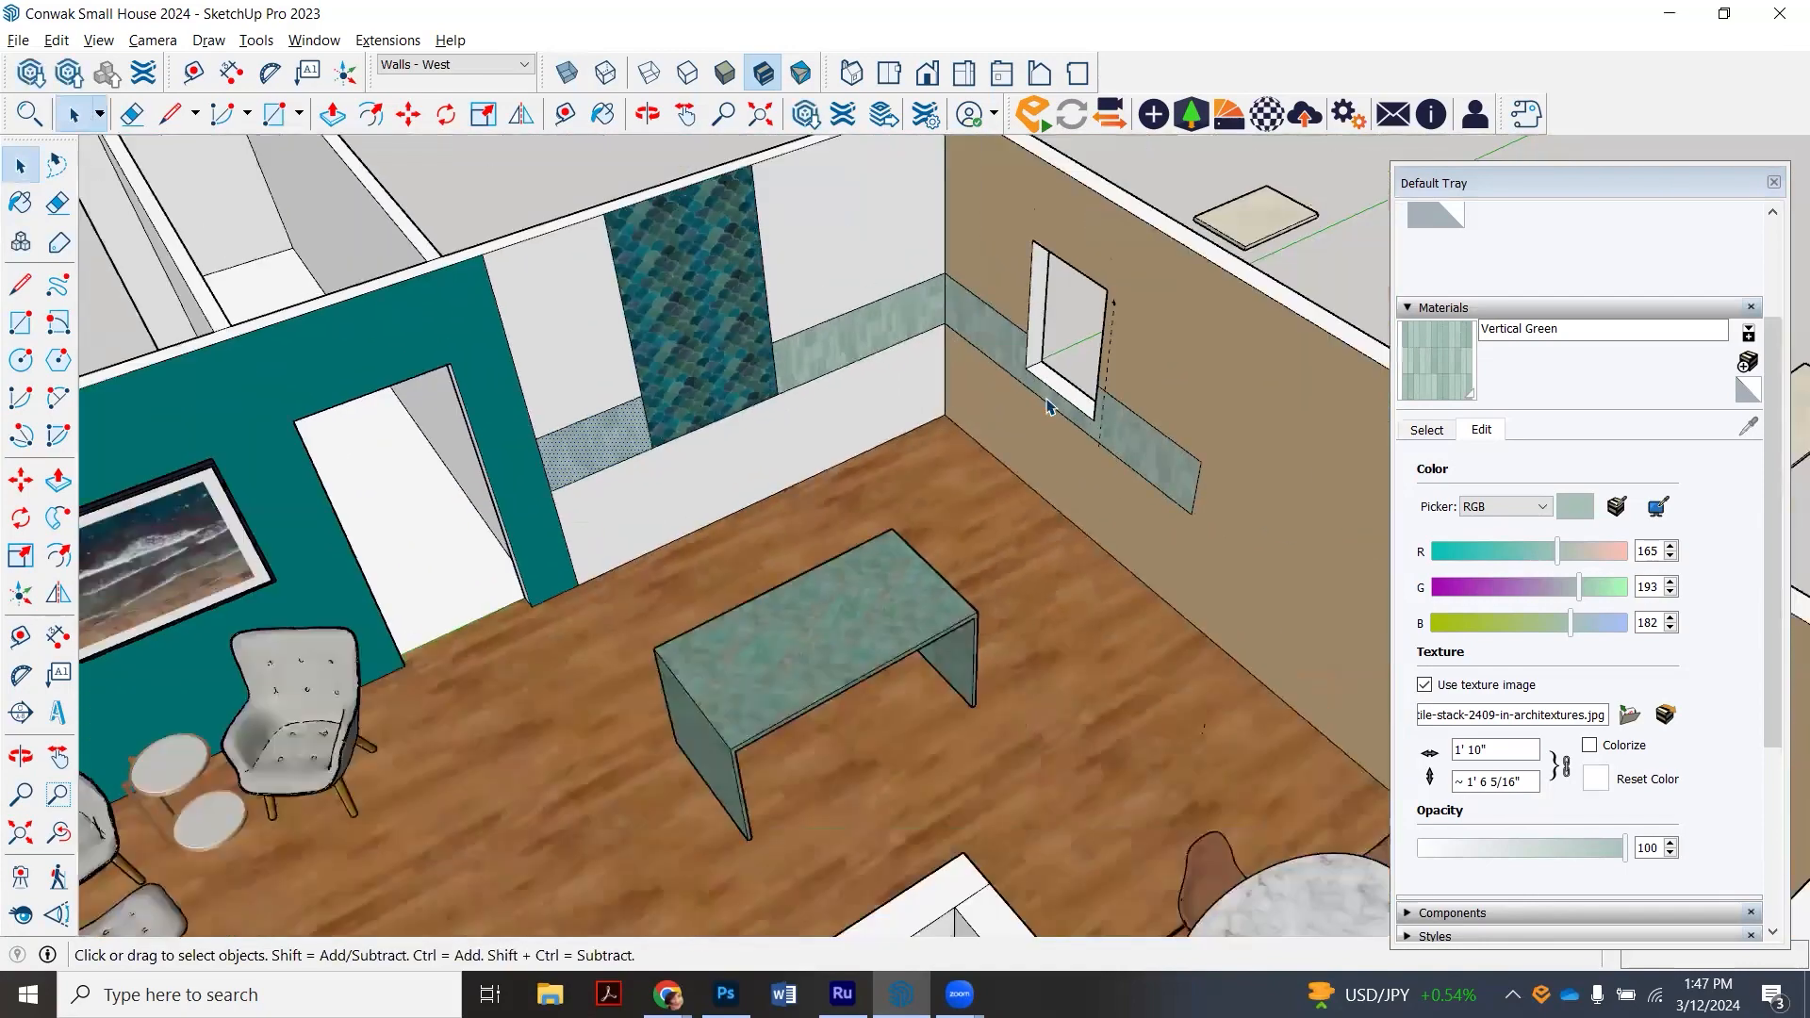
scroll(1167, 445, "up", 4)
scroll(1171, 457, "up", 1)
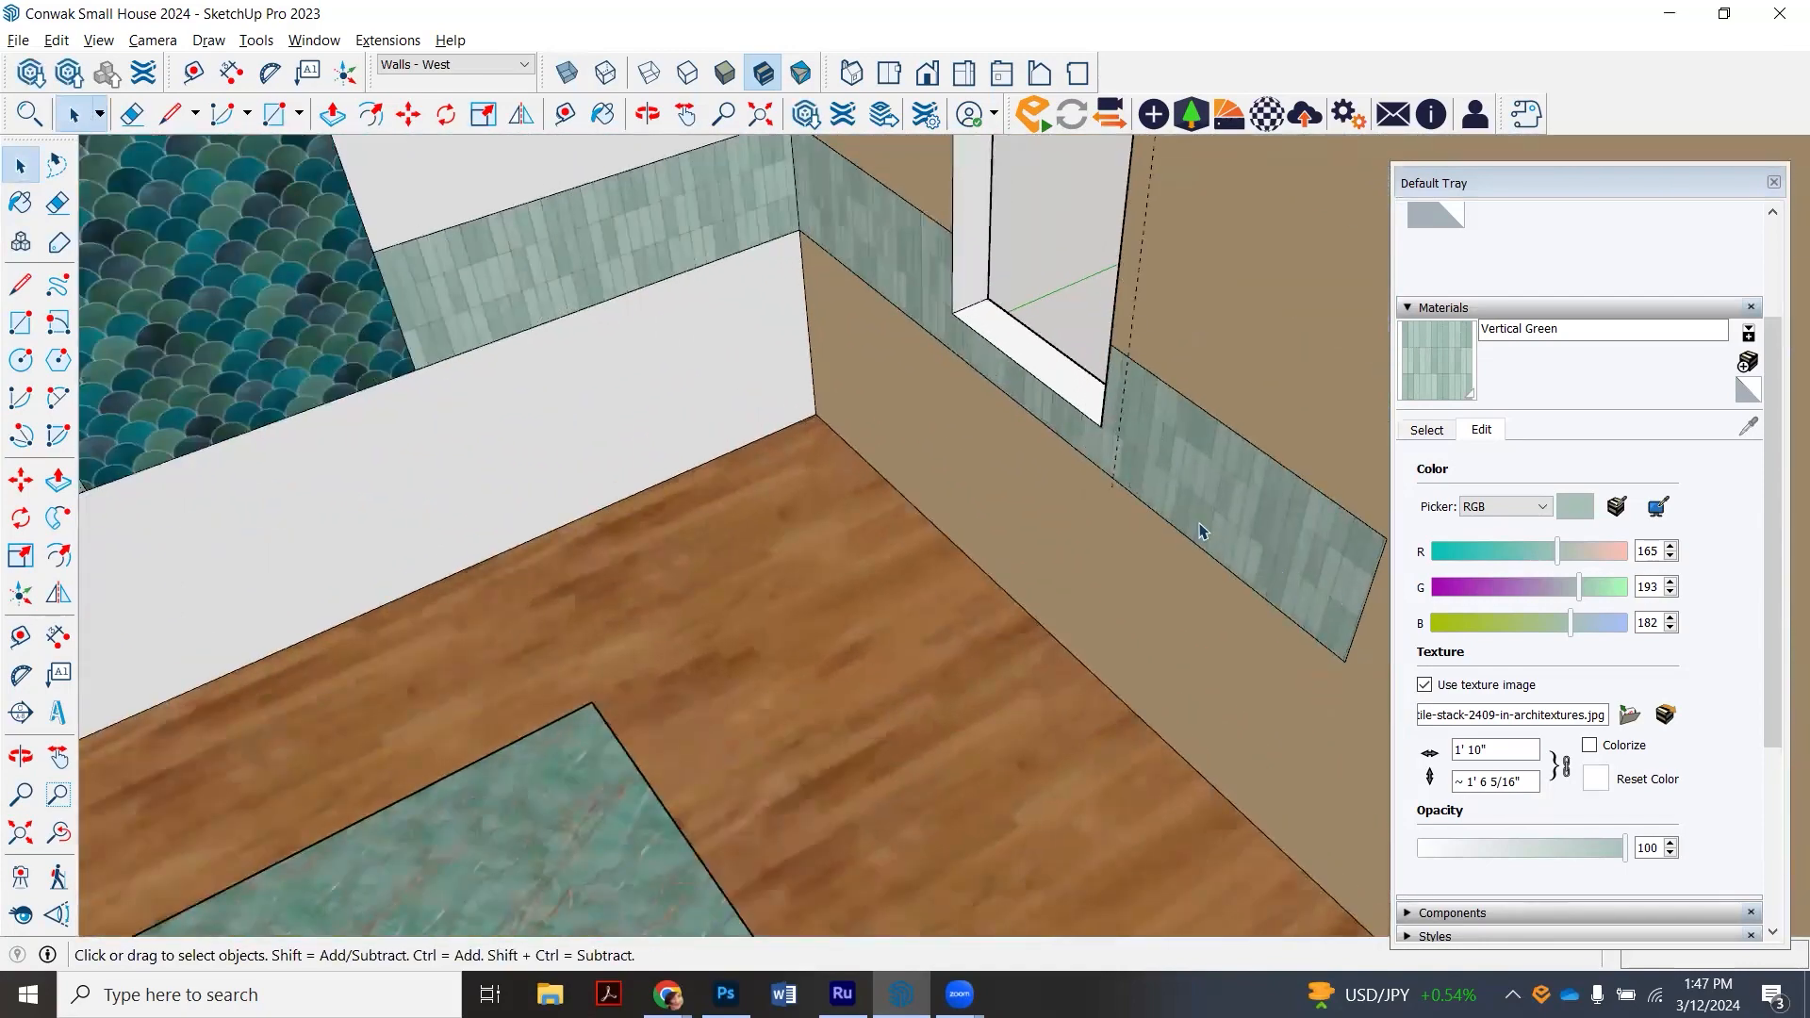
scroll(796, 169, "up", 6)
right_click(856, 251)
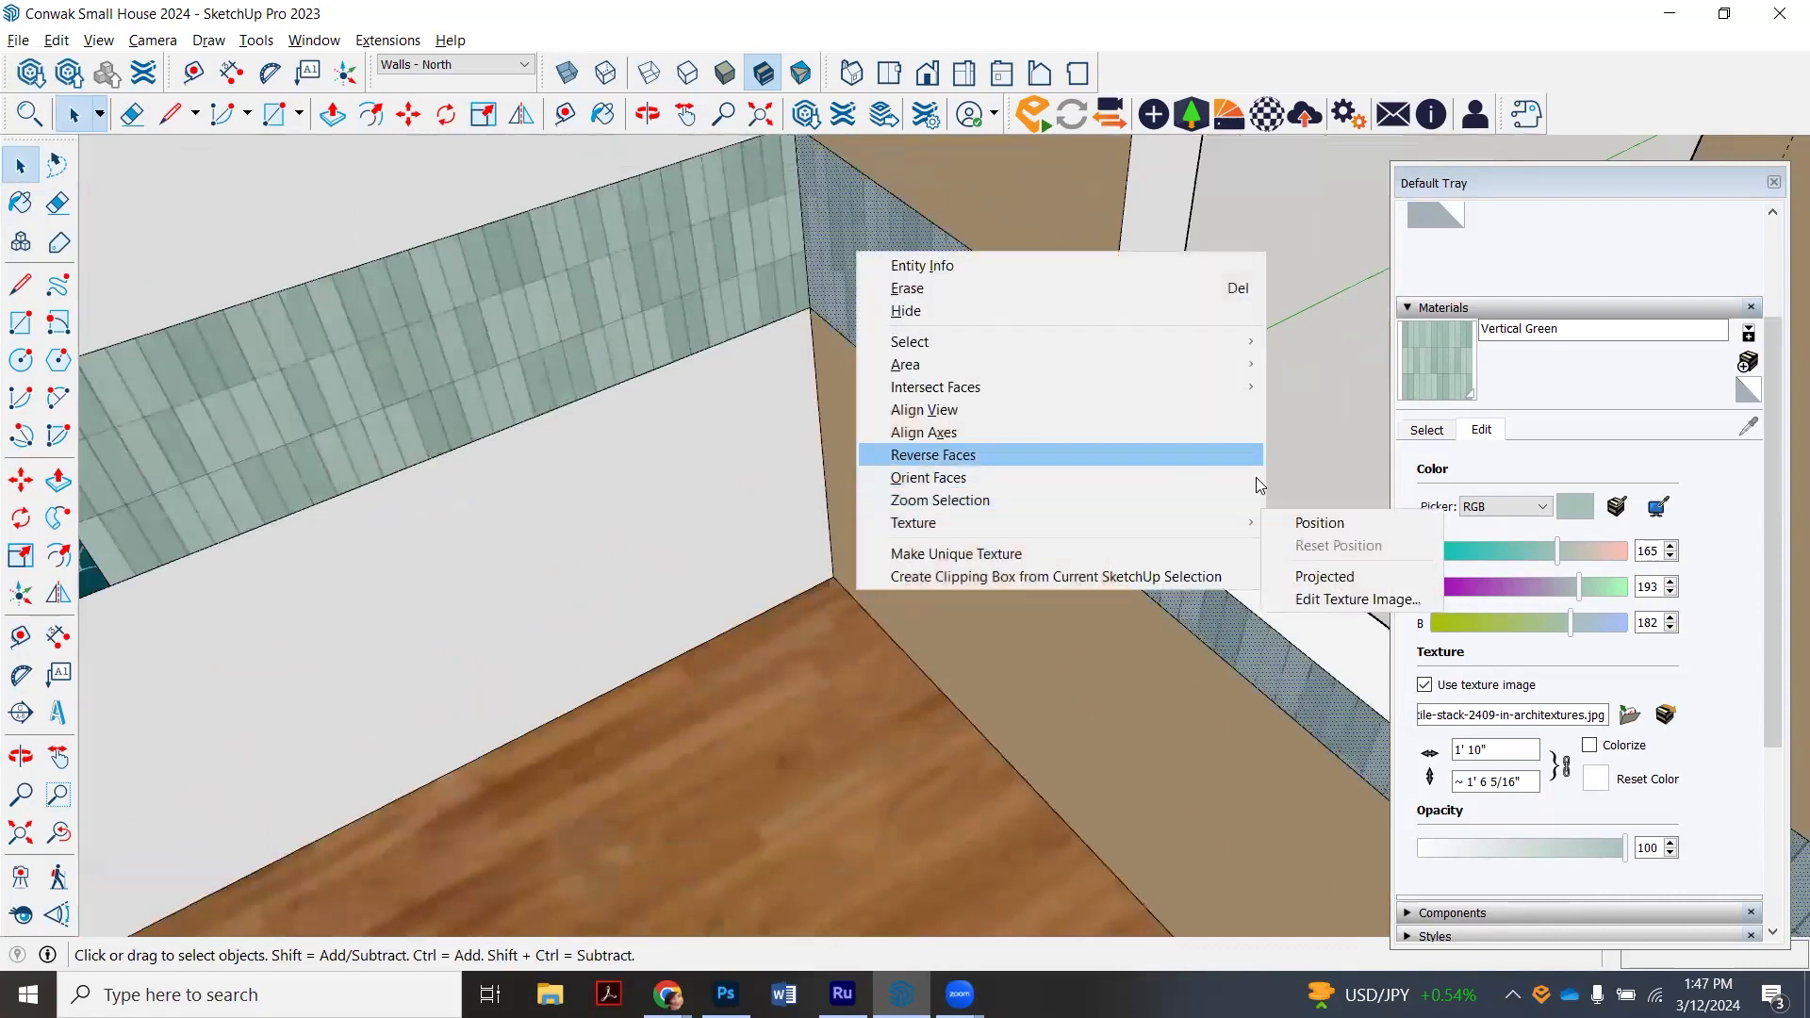
left_click(1317, 521)
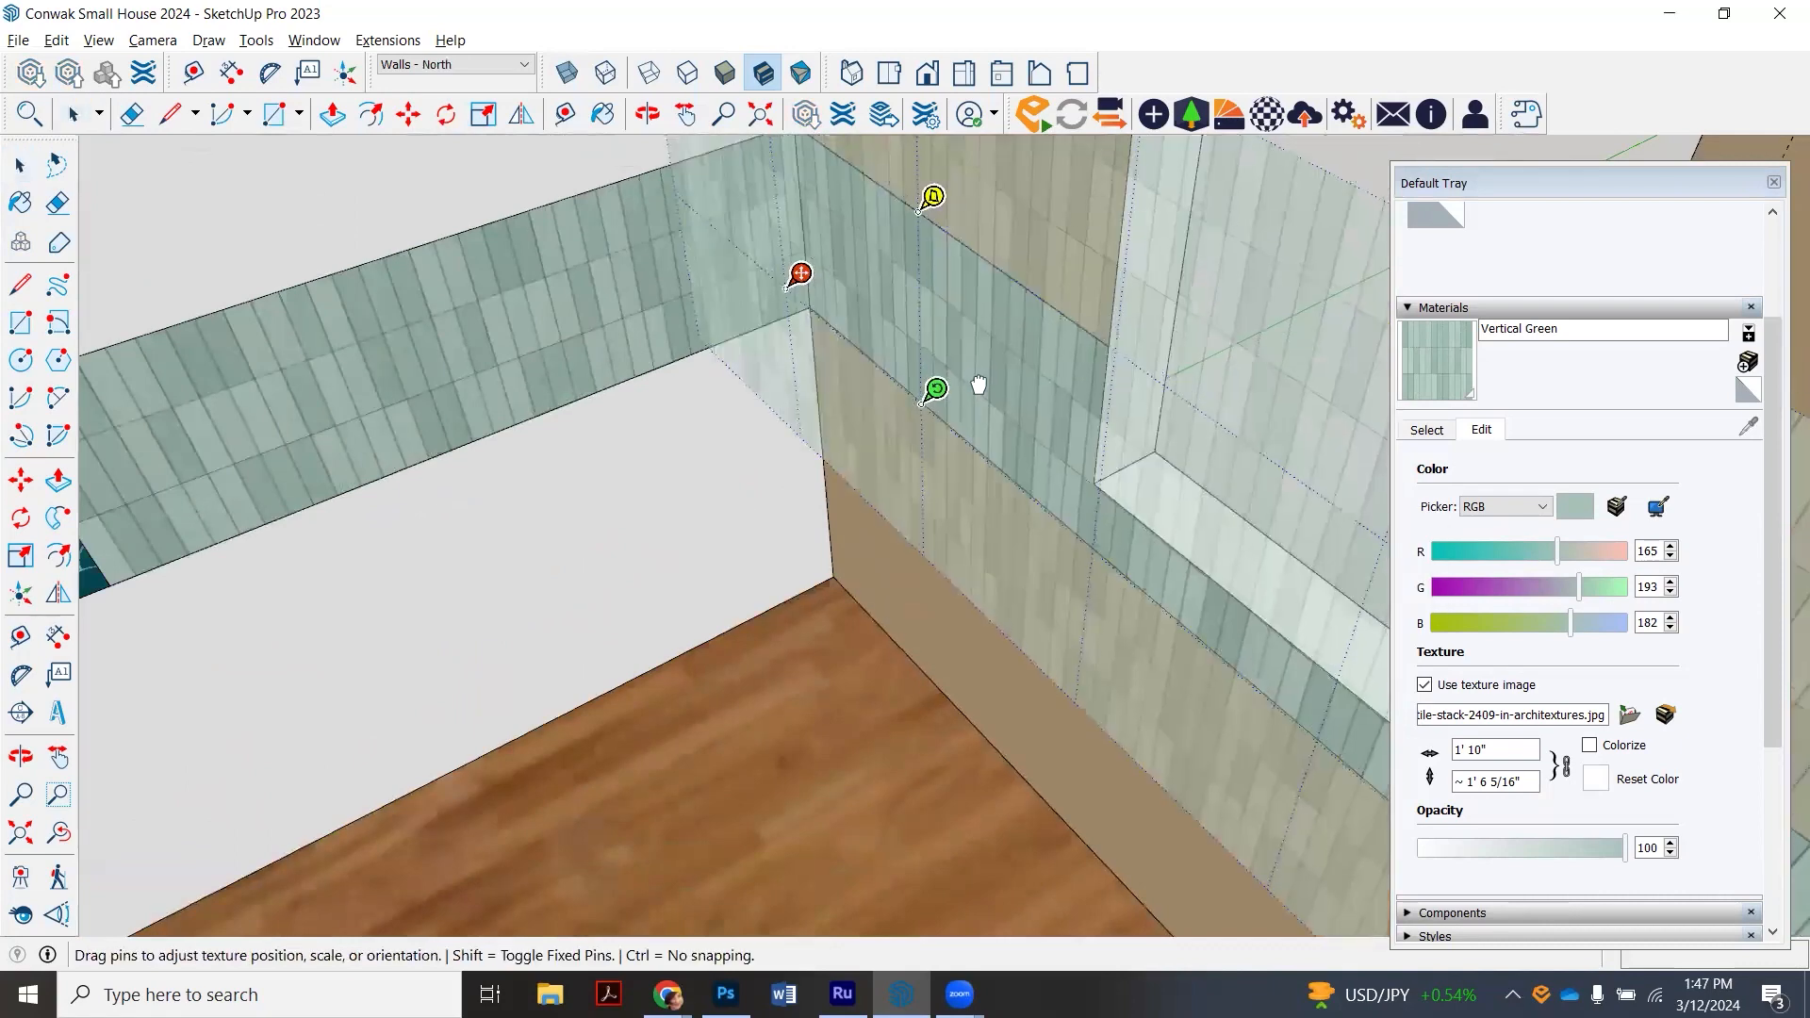
left_click_drag(978, 385, 972, 382)
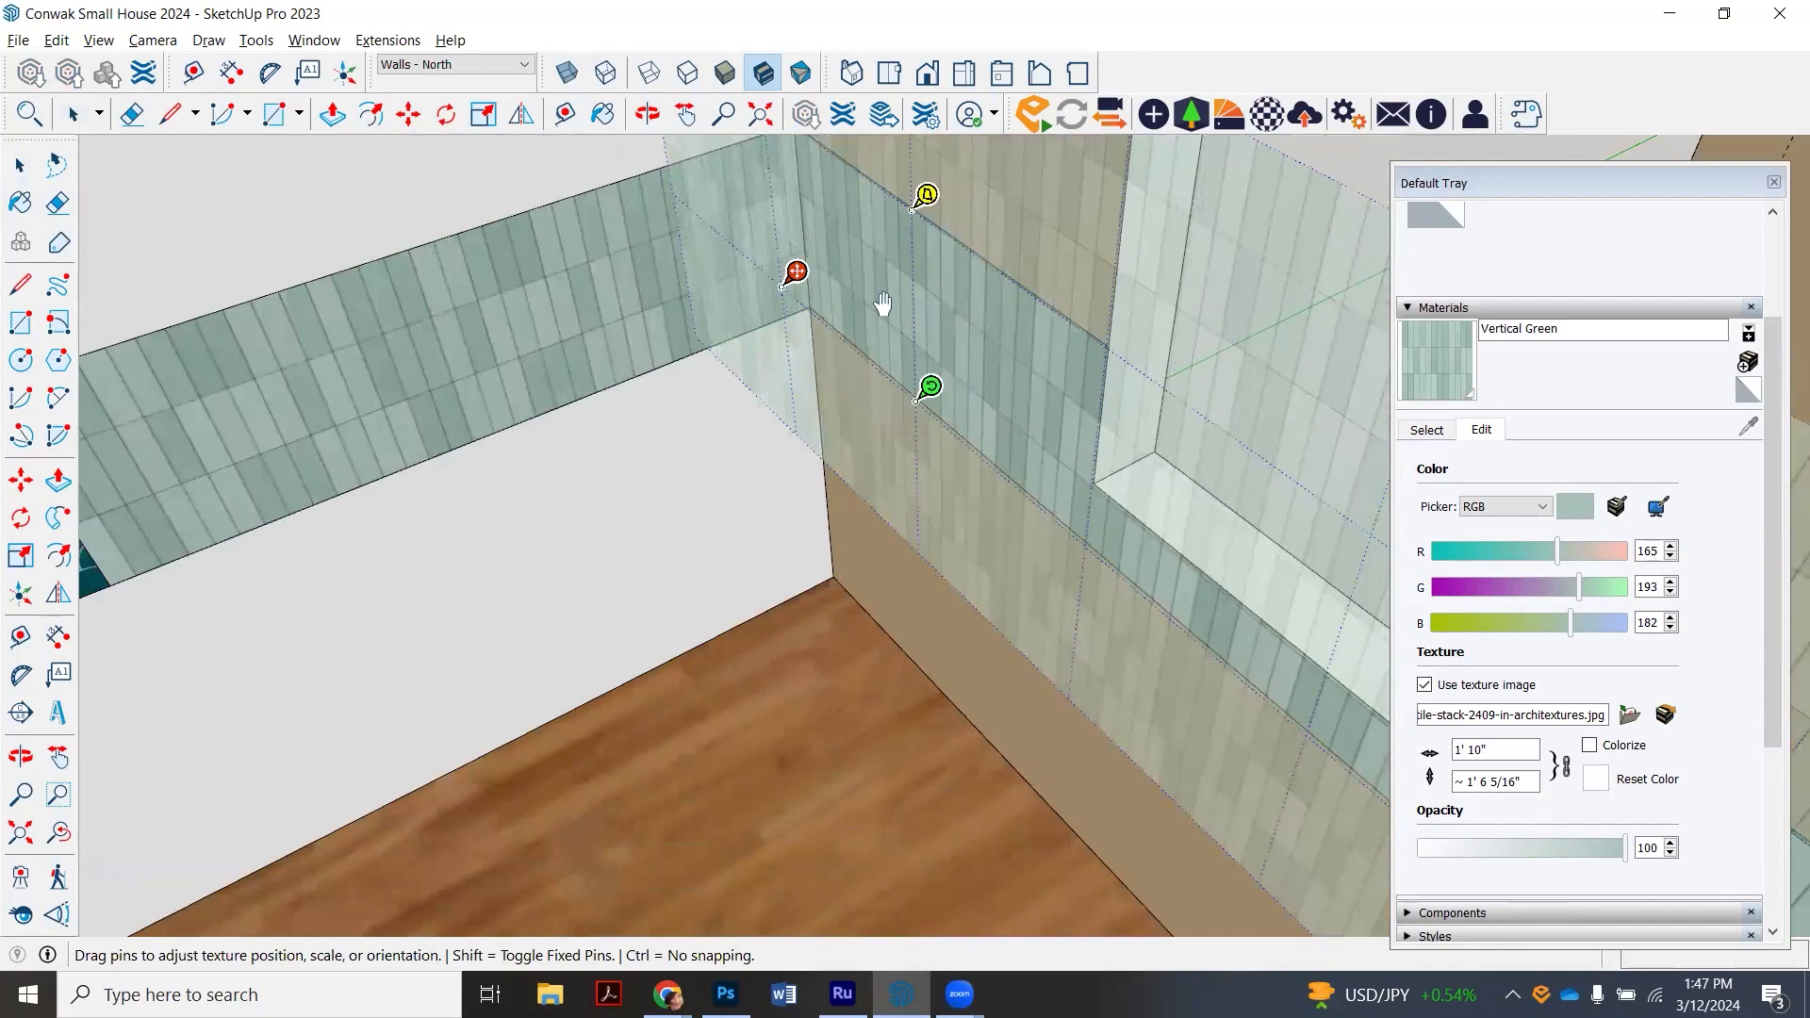
scroll(882, 303, "down", 6)
scroll(1297, 637, "up", 1)
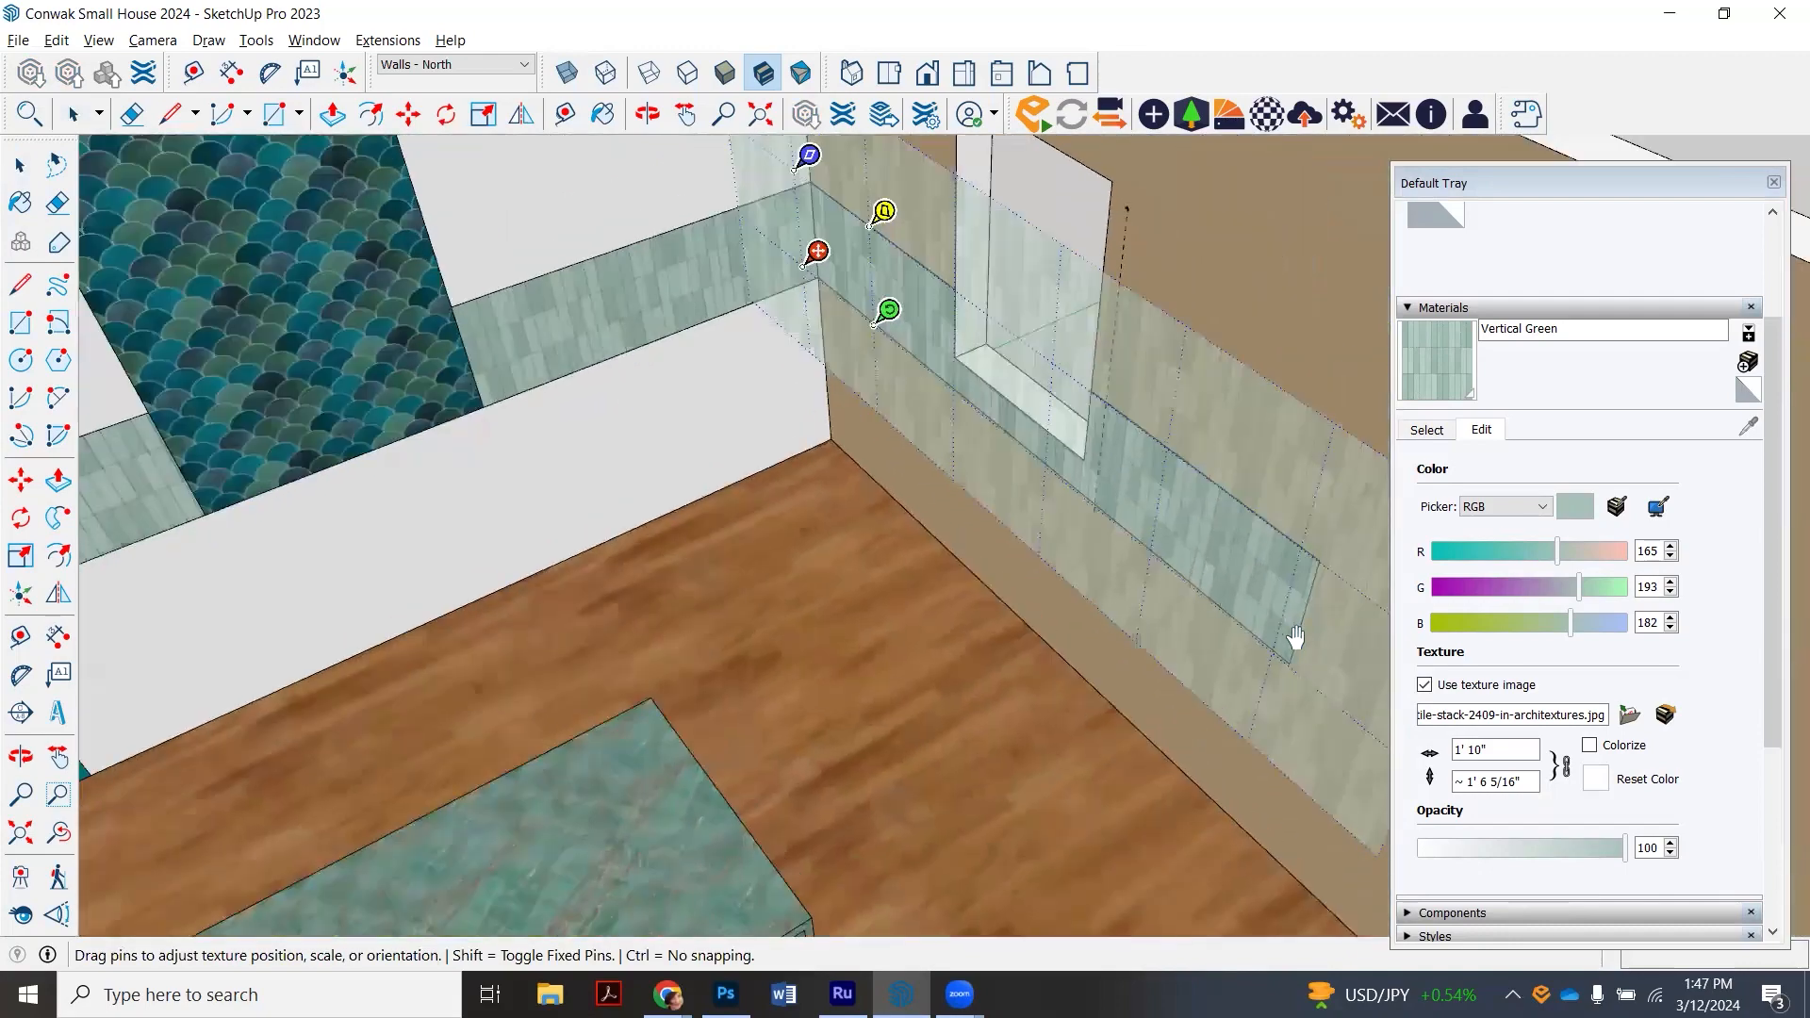
scroll(1297, 638, "up", 4)
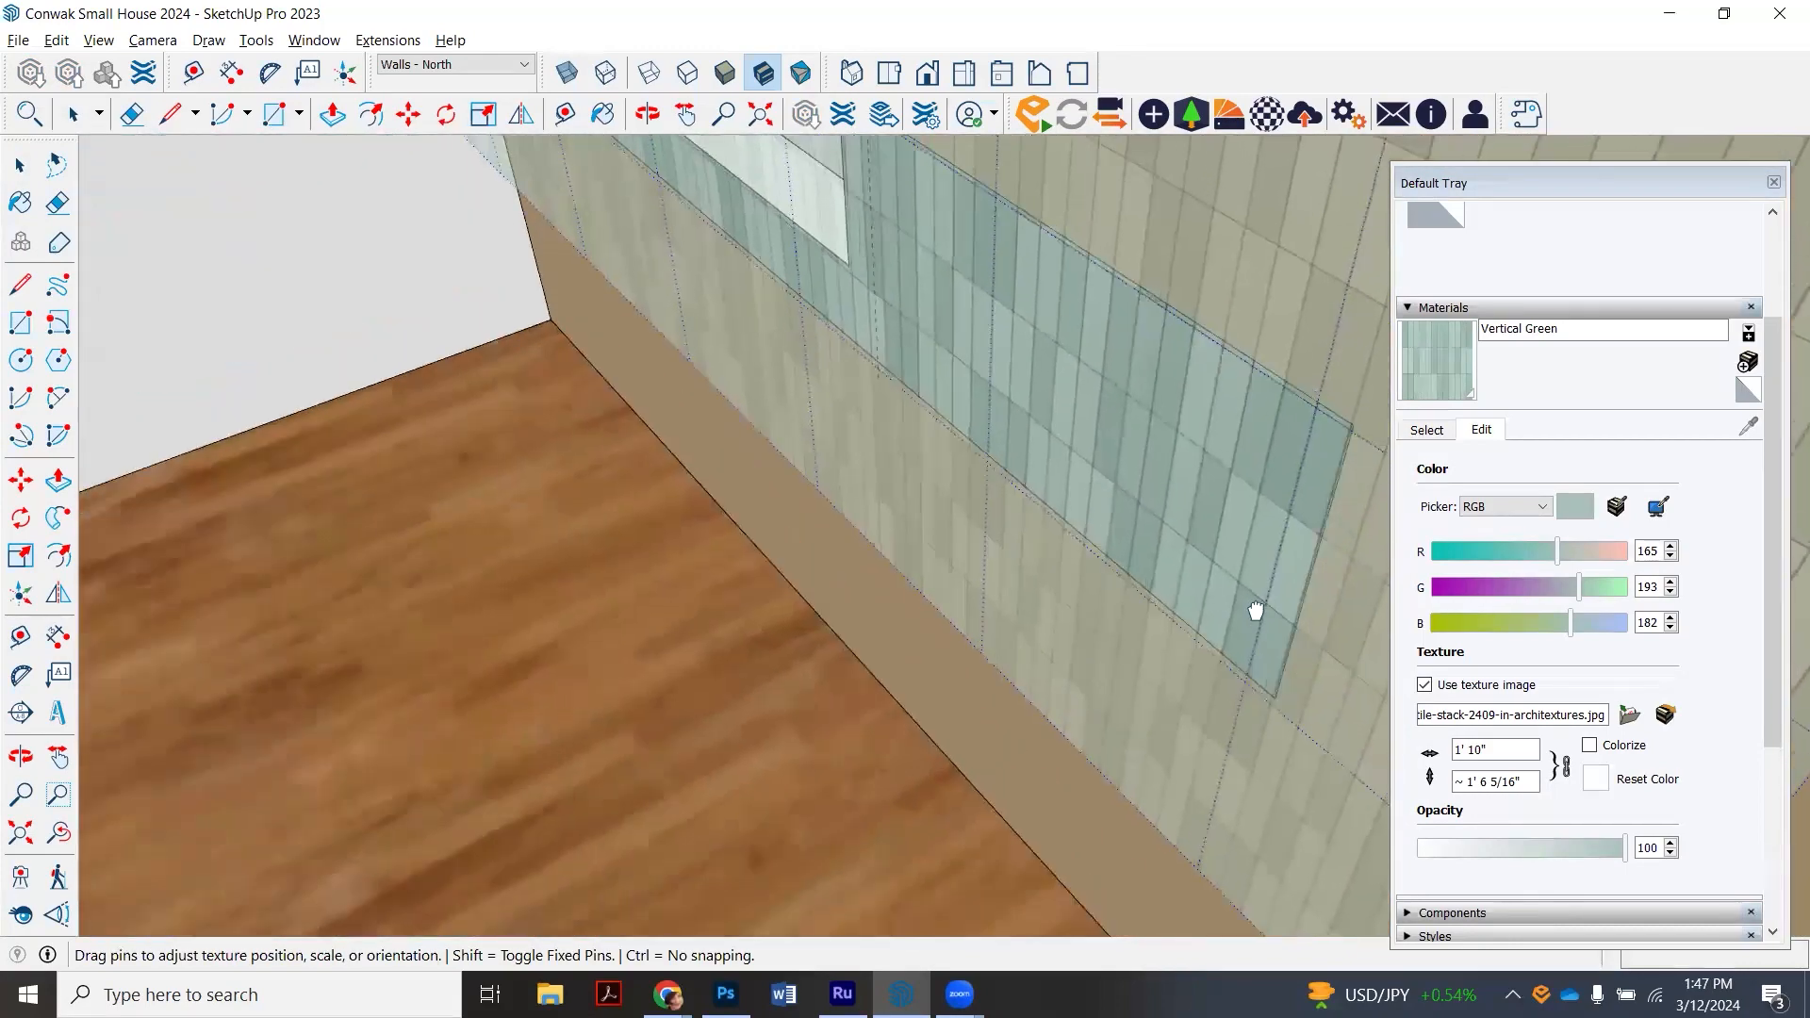
left_click_drag(1256, 611, 1254, 607)
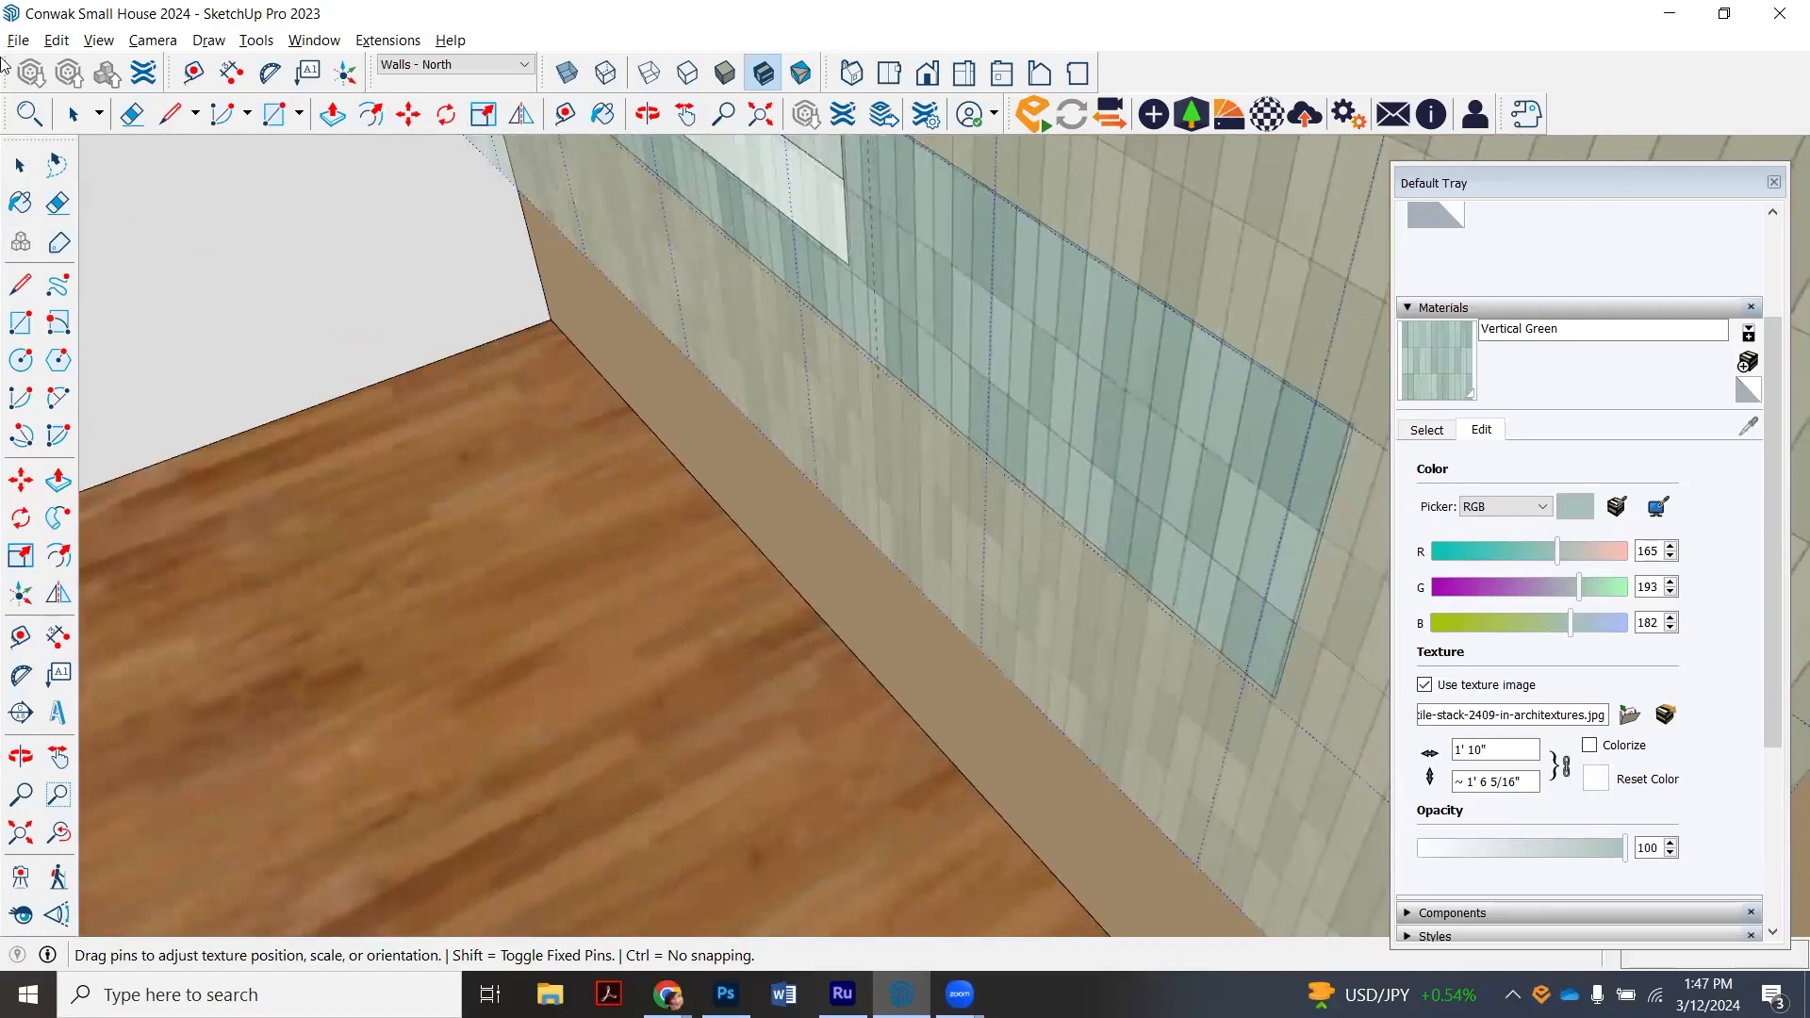
left_click(74, 114)
- Push/Pull the Vertical Green band between the teal wall and the fishscale tile out by 1/4"
scroll(604, 356, "down", 6)
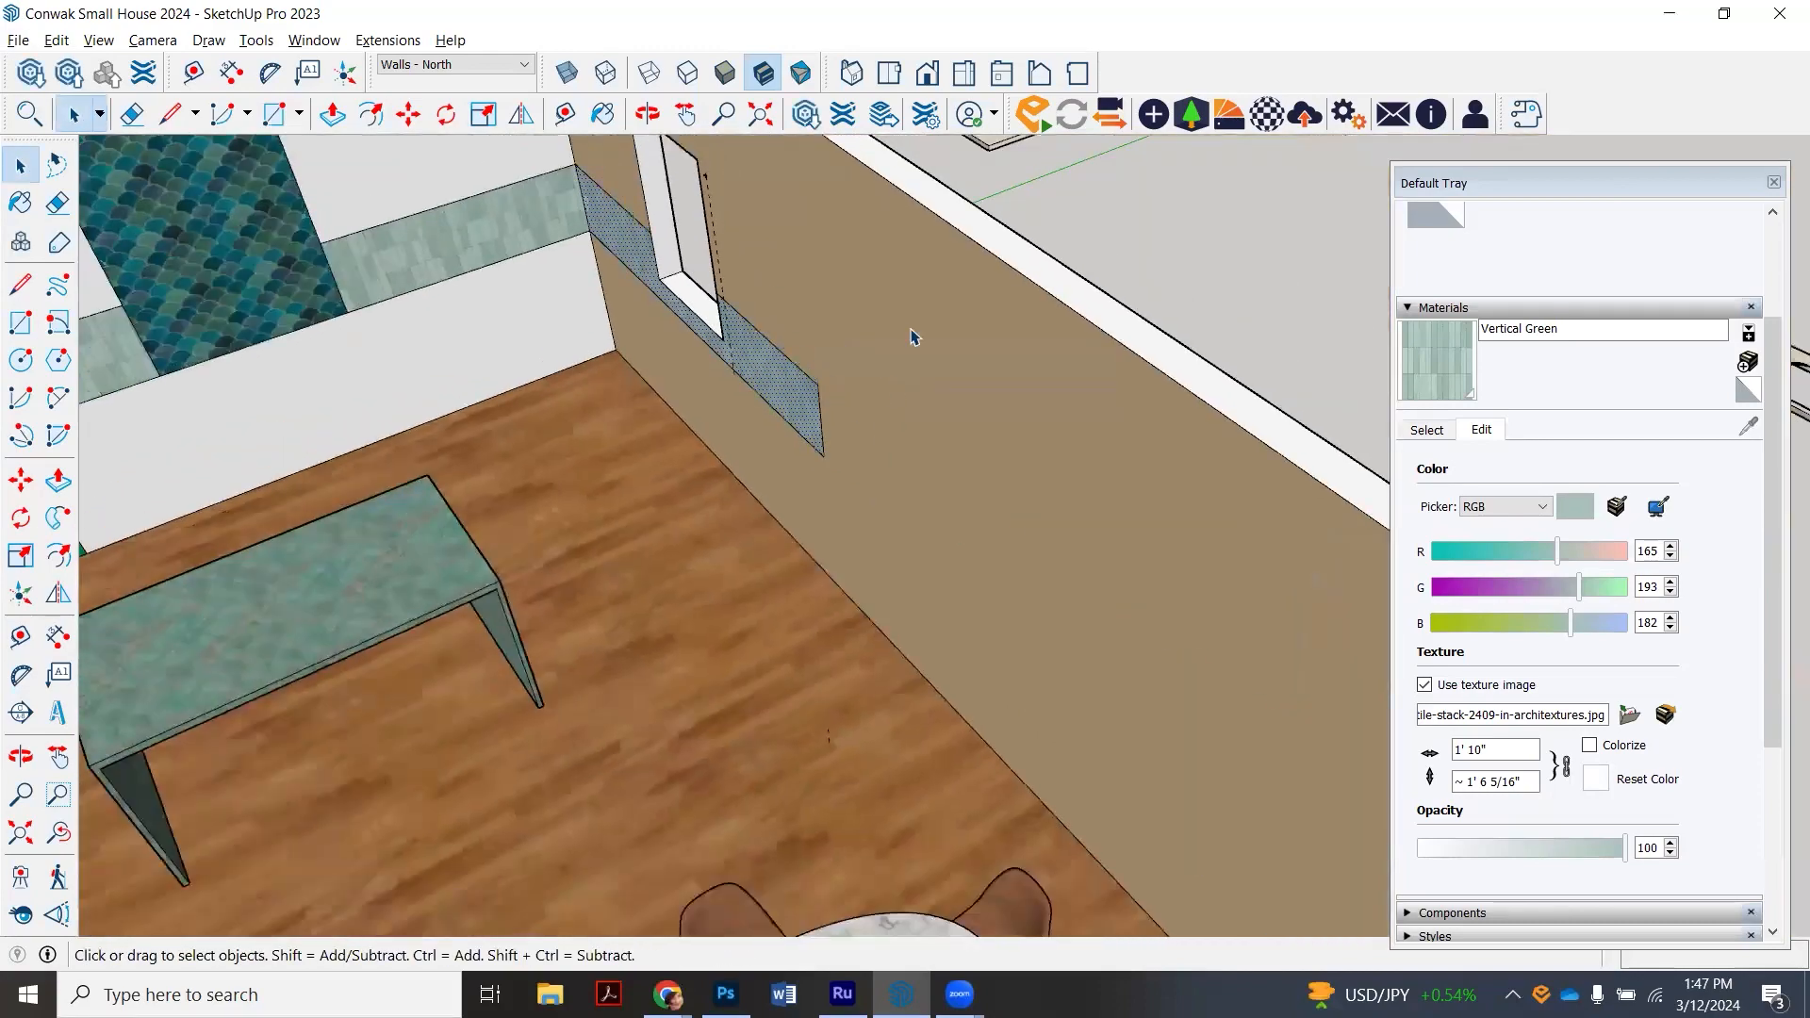
scroll(1038, 251, "down", 5)
scroll(911, 280, "down", 4)
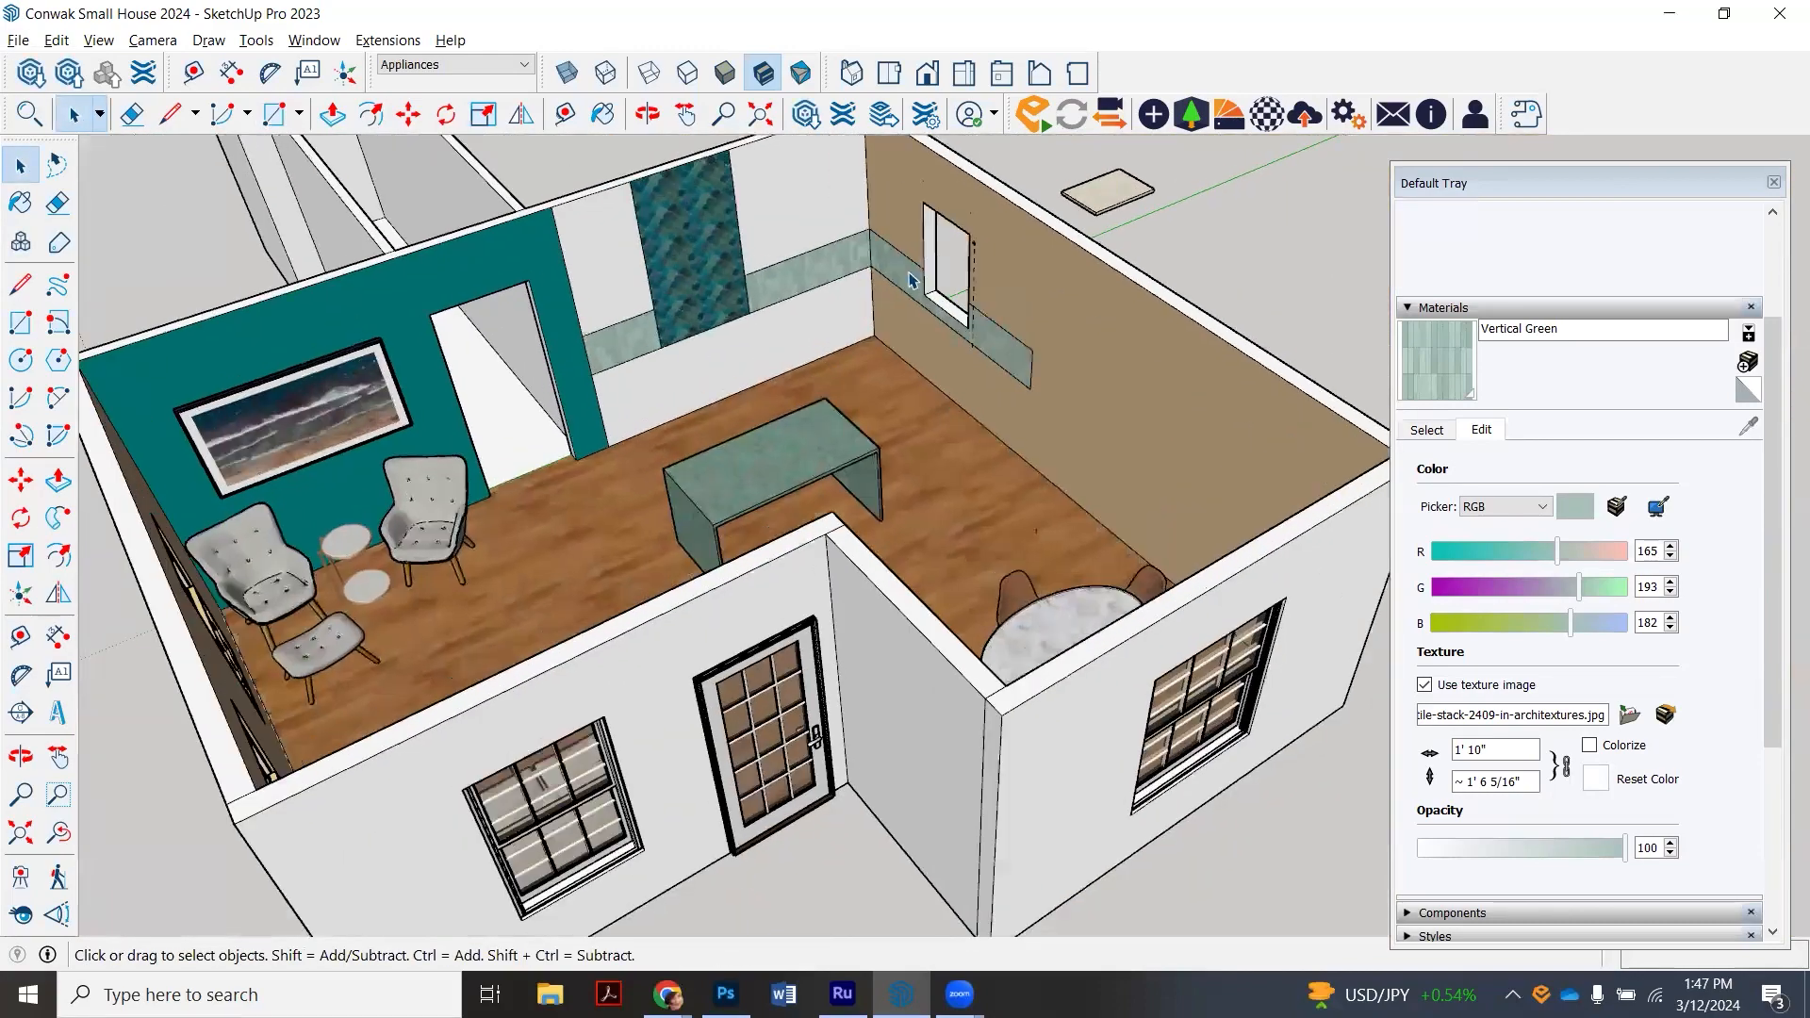
scroll(714, 359, "up", 5)
left_click(560, 393)
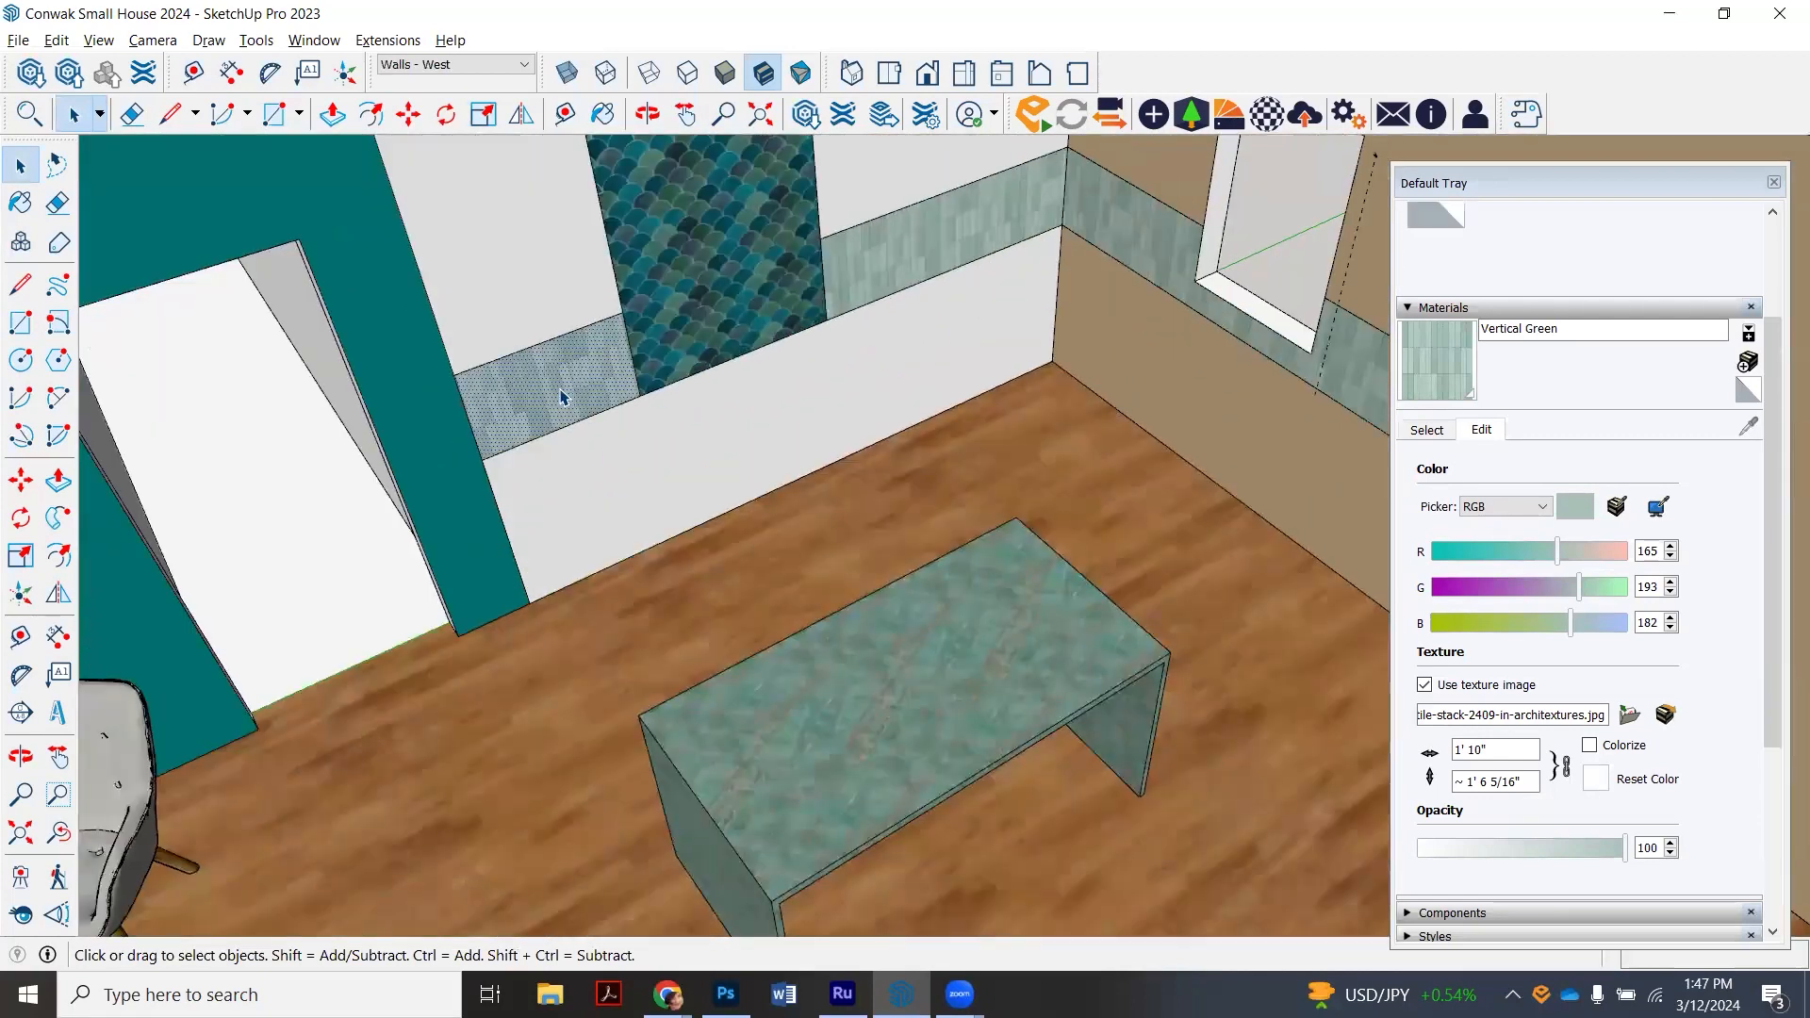
scroll(558, 395, "up", 2)
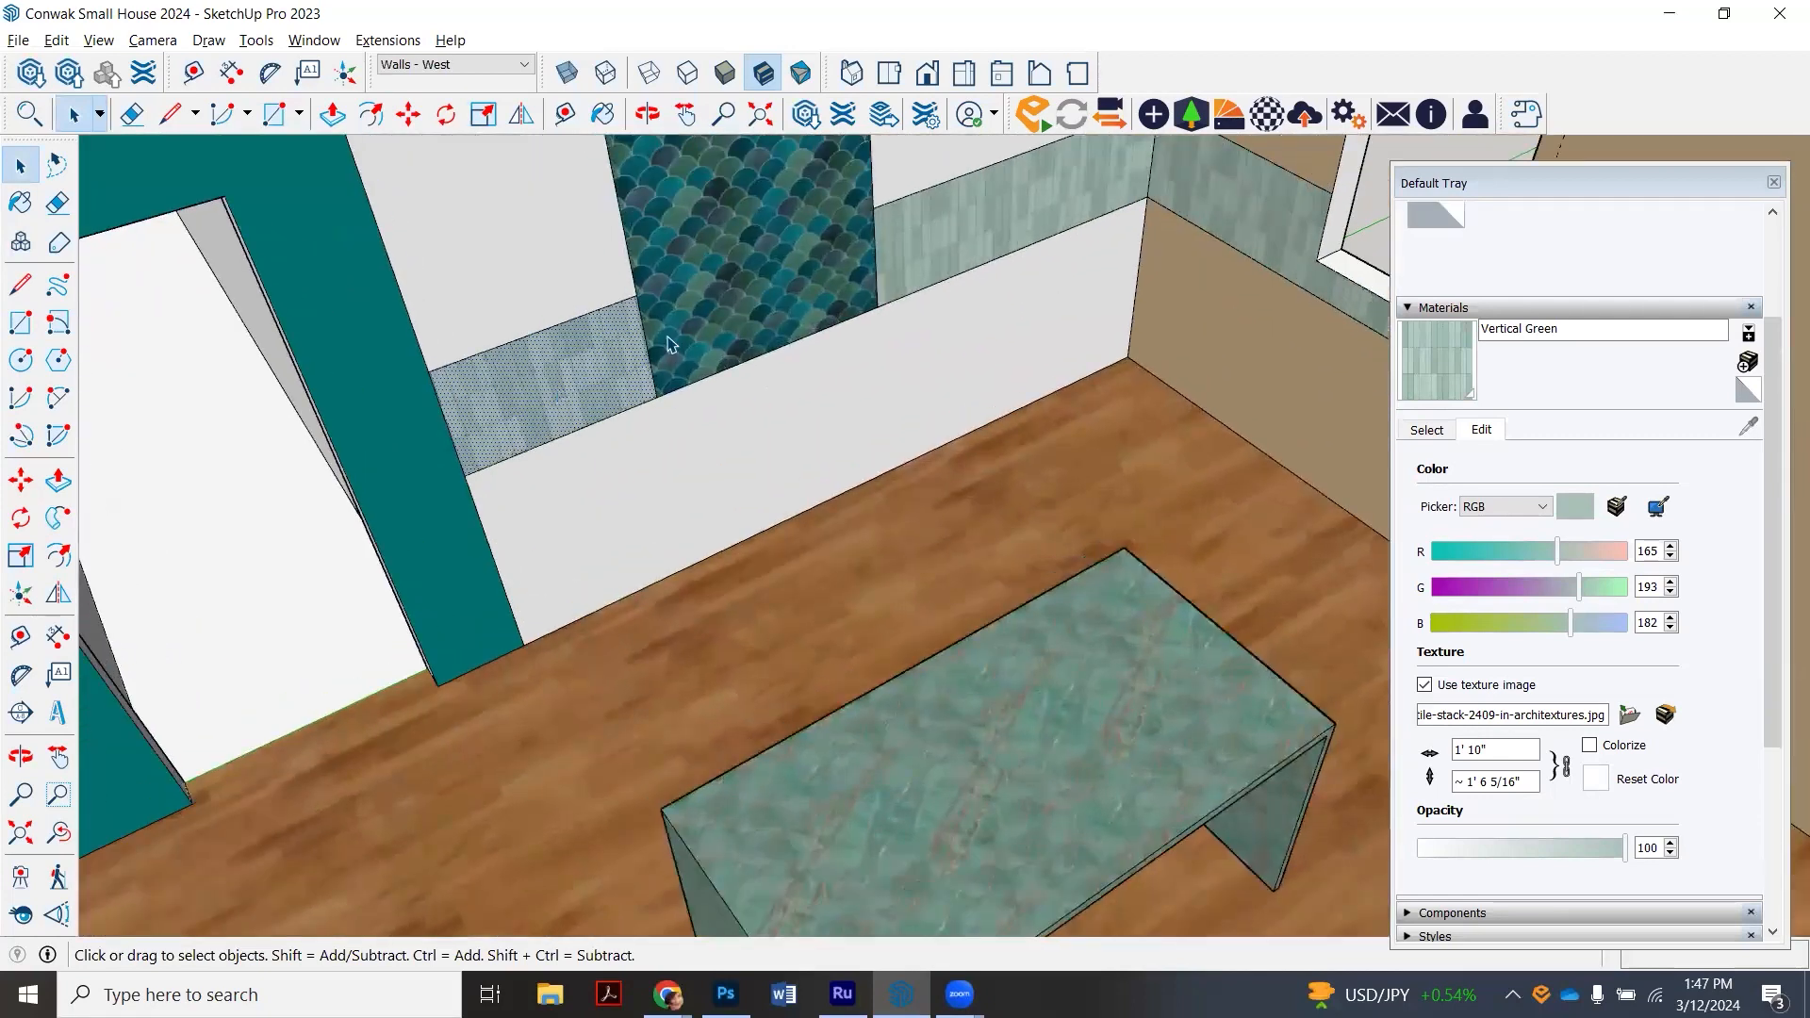
scroll(290, 140, "up", 1)
left_click(330, 116)
scroll(543, 436, "up", 3)
left_click(549, 443)
left_click(555, 459)
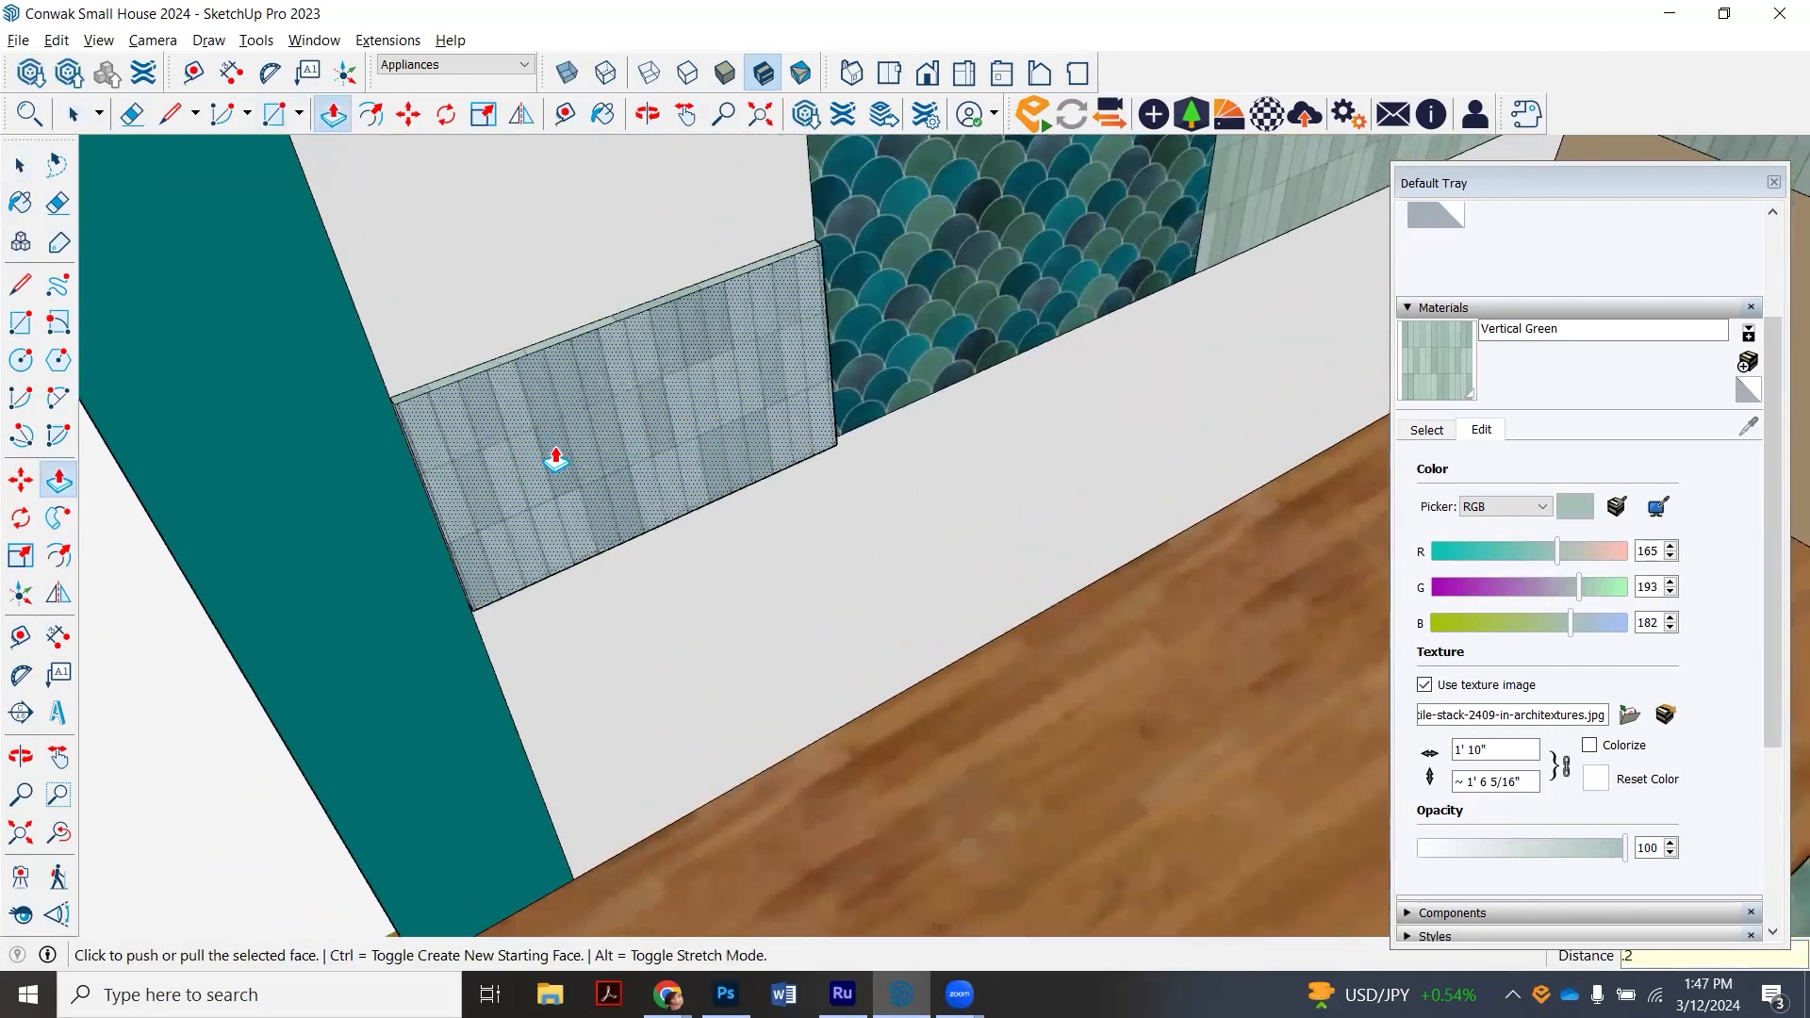
left_click(555, 459)
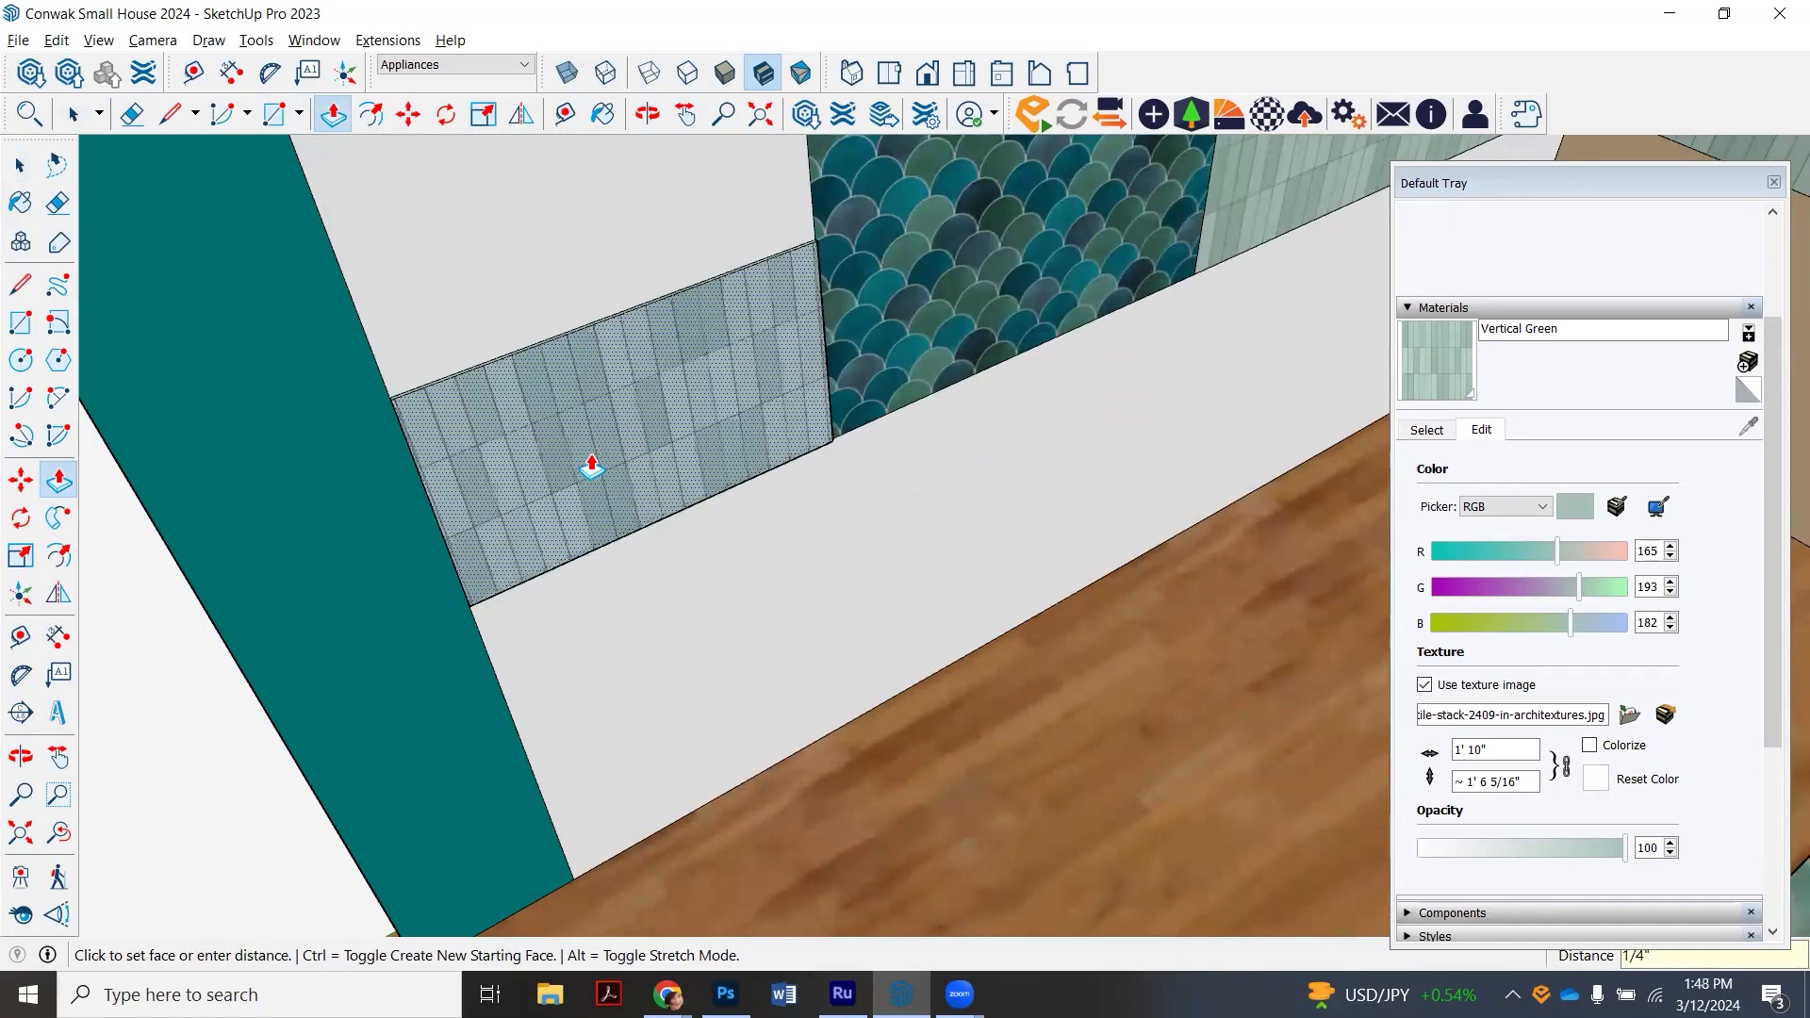
left_click(585, 465)
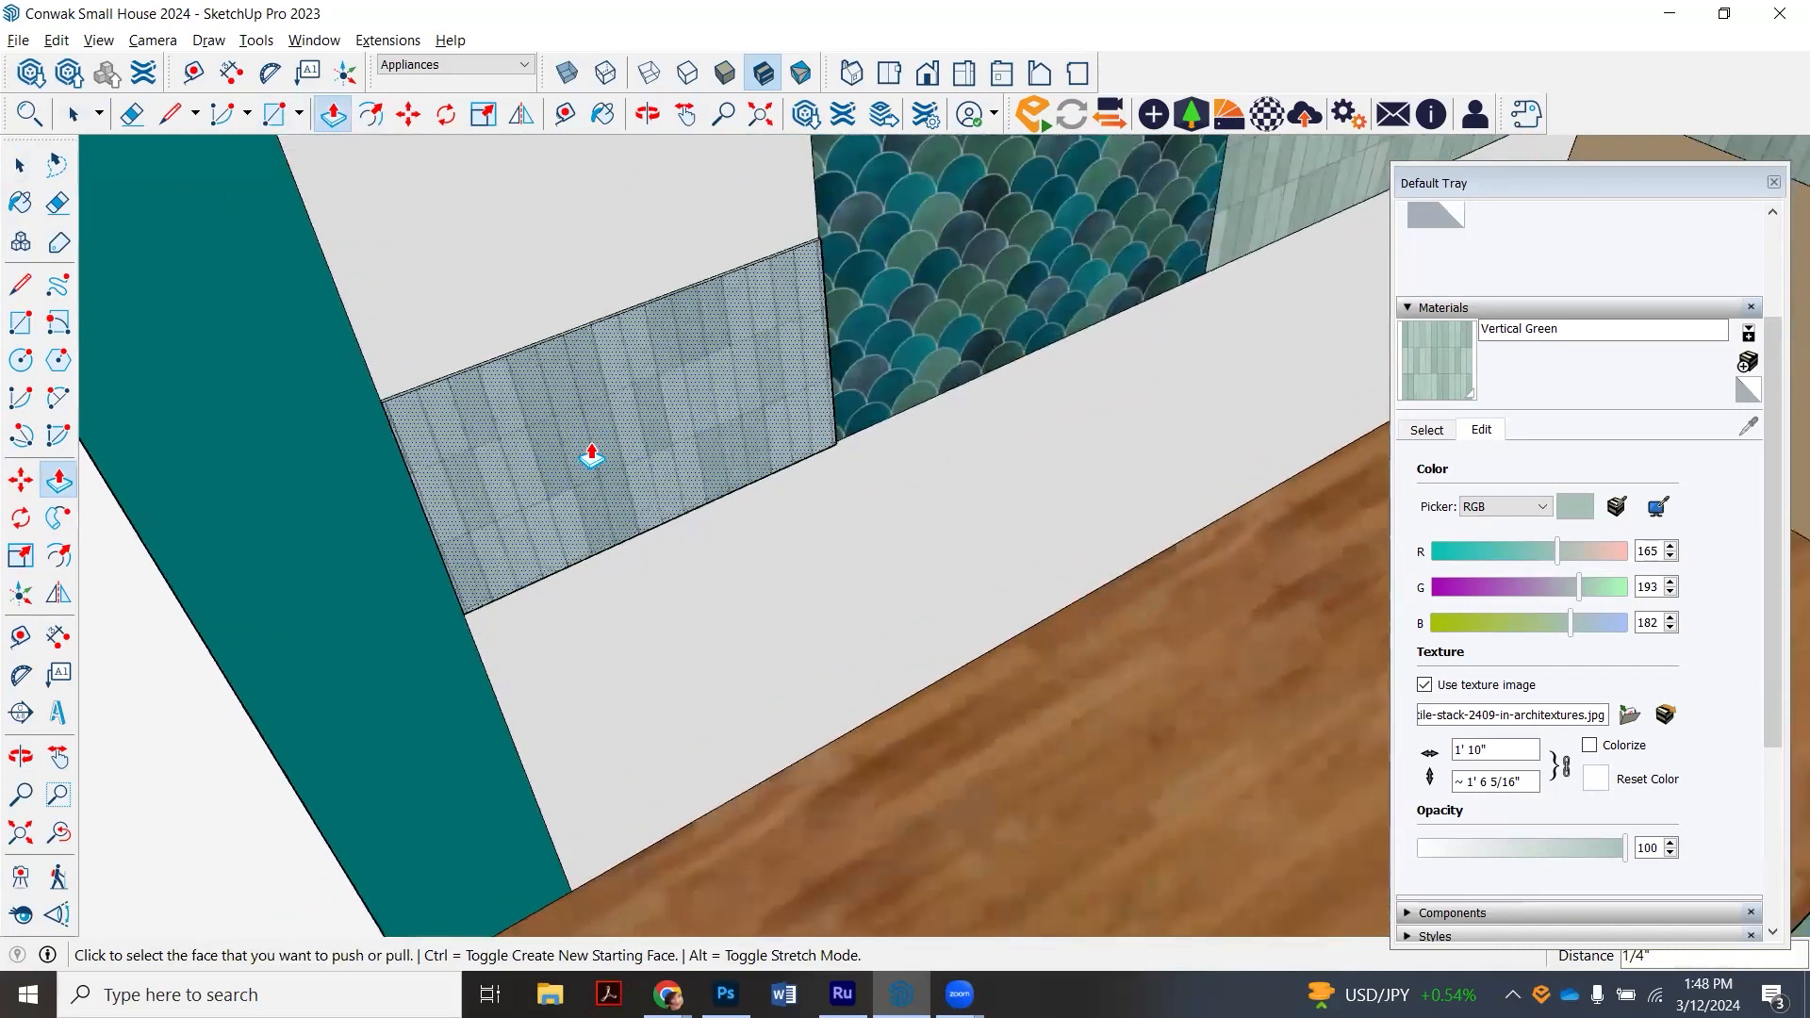
- Push/Pull the west wall's Vertical Green band between the fishscale tile and the corner out by 0.25"
scroll(506, 440, "down", 4)
left_click(994, 288)
left_click(997, 289)
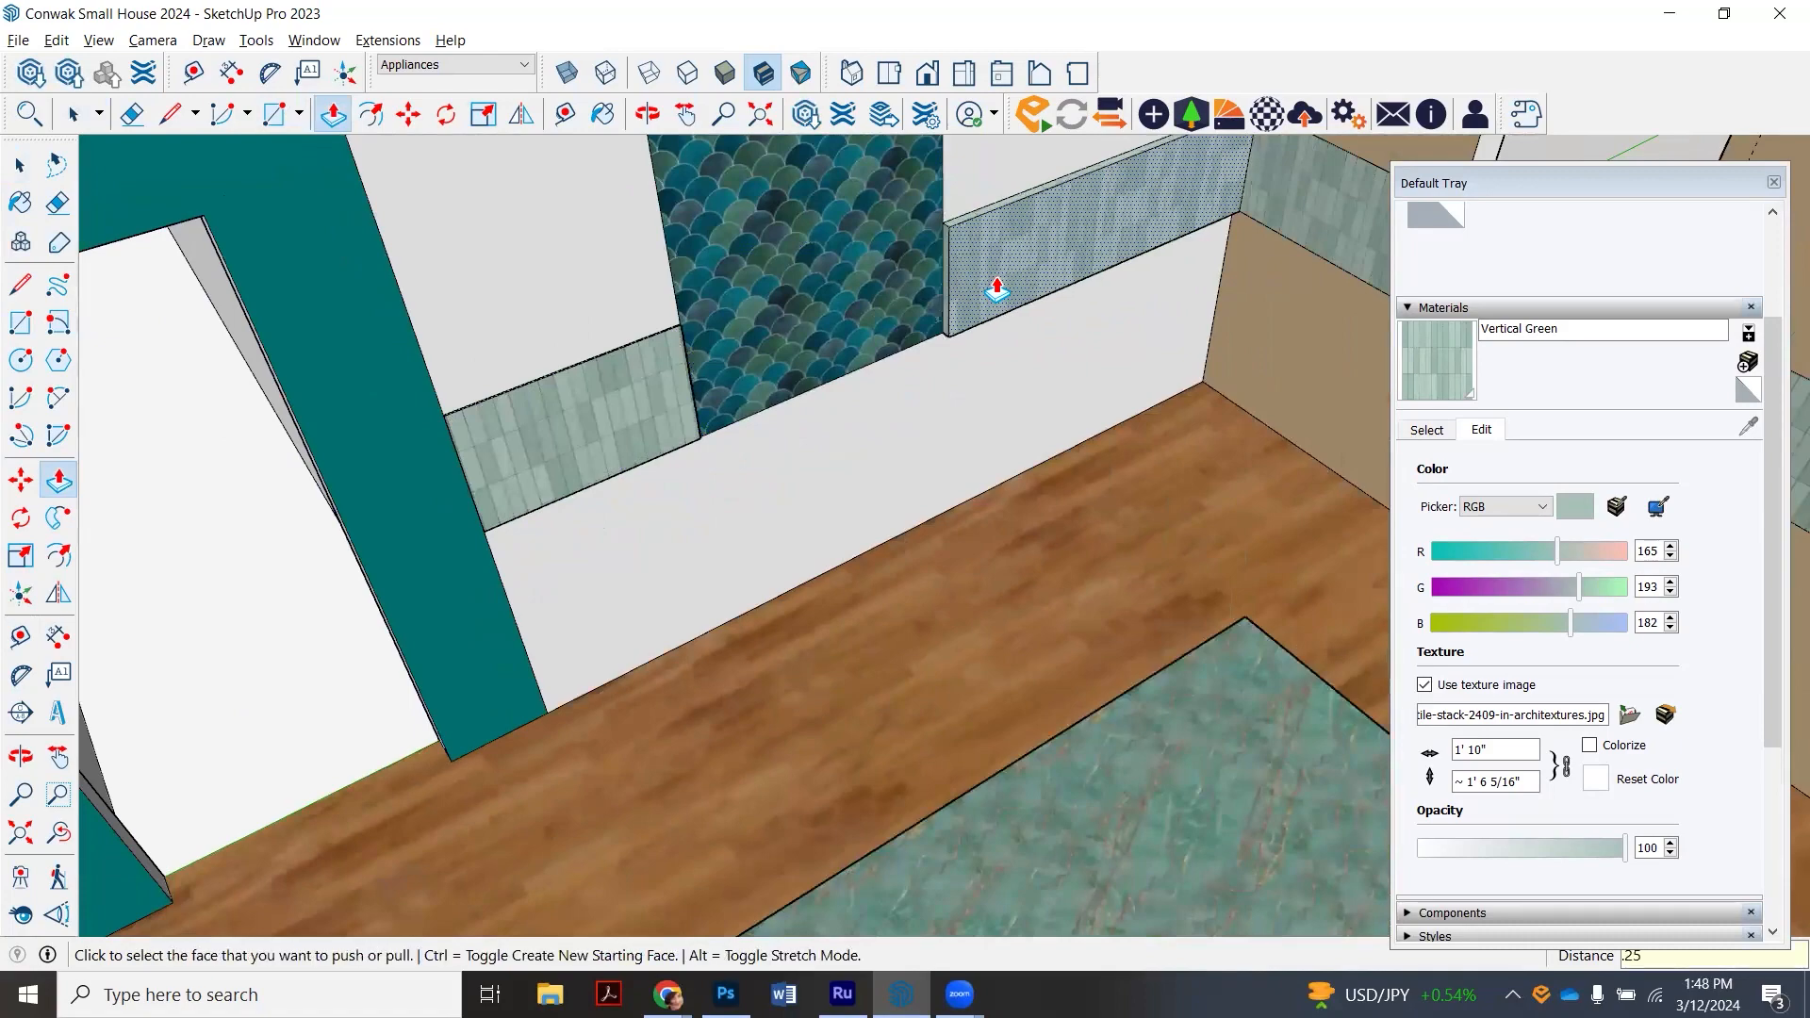
key("Return")
scroll(822, 304, "down", 5)
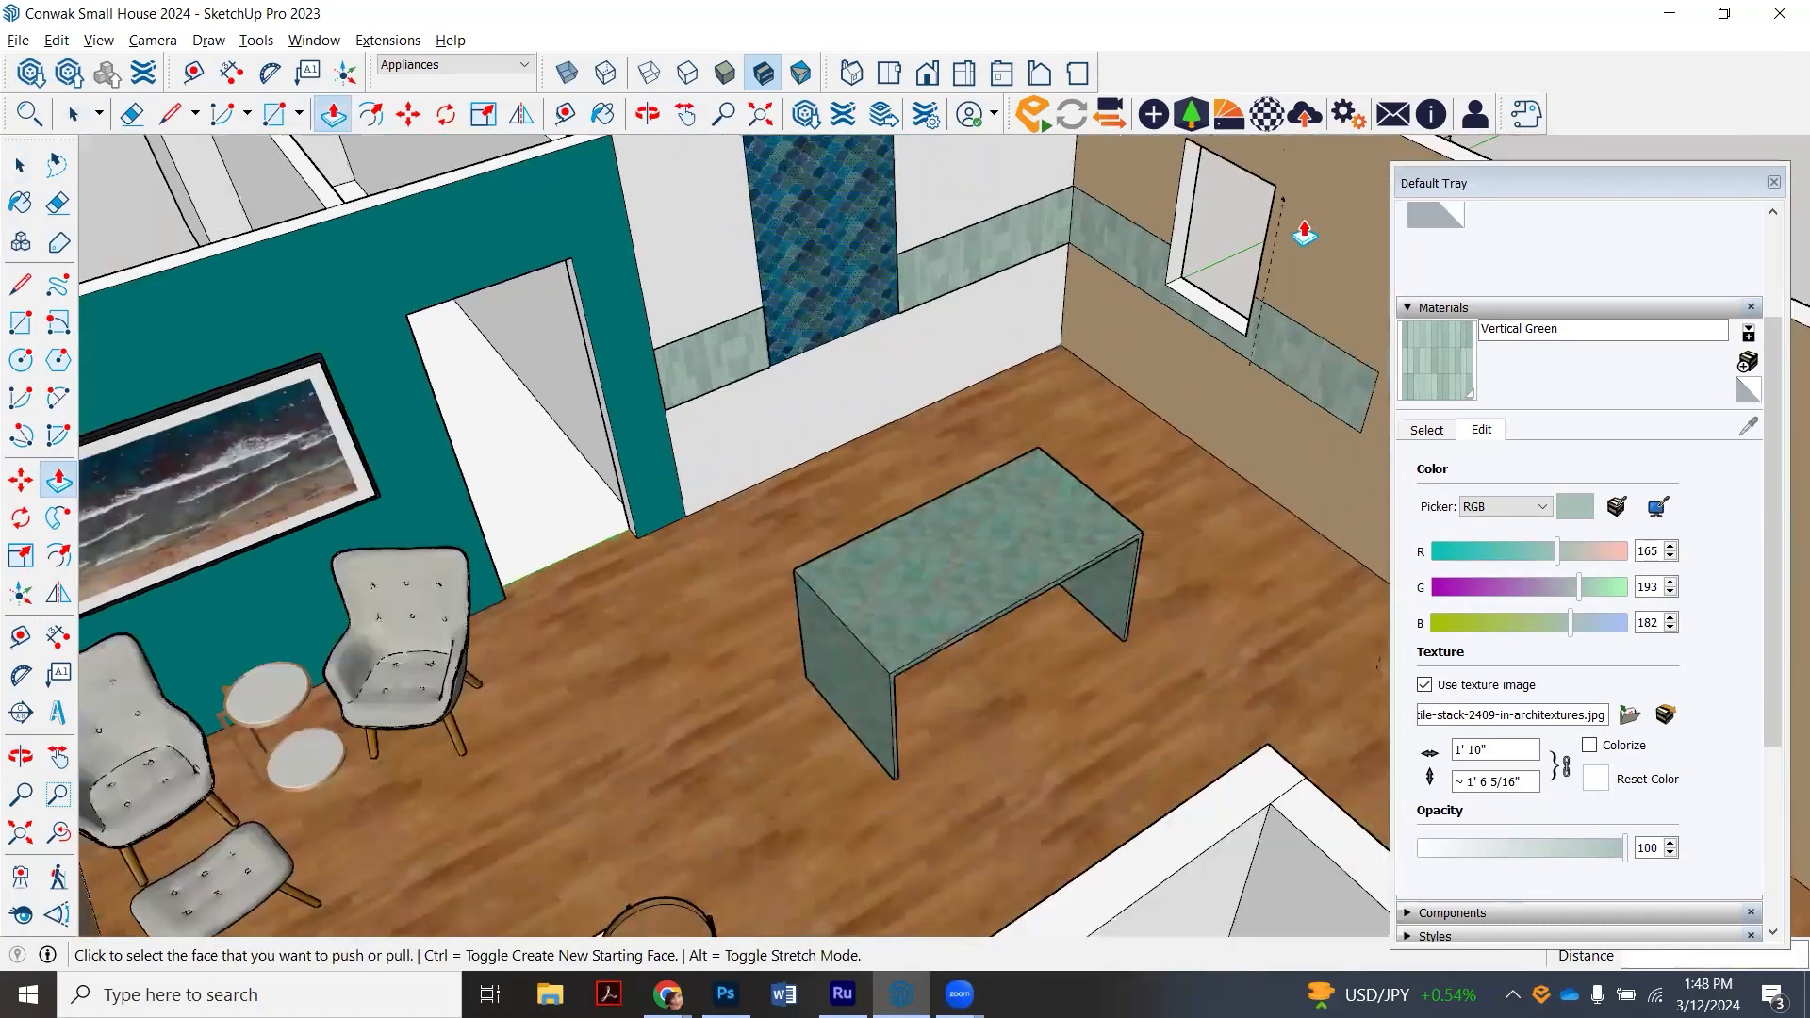
- Push/Pull the Vertical Green band on the window wall out by 0.15"
scroll(1305, 237, "up", 2)
scroll(1053, 305, "up", 2)
left_click(1048, 303)
left_click(1037, 299)
type(".15\"")
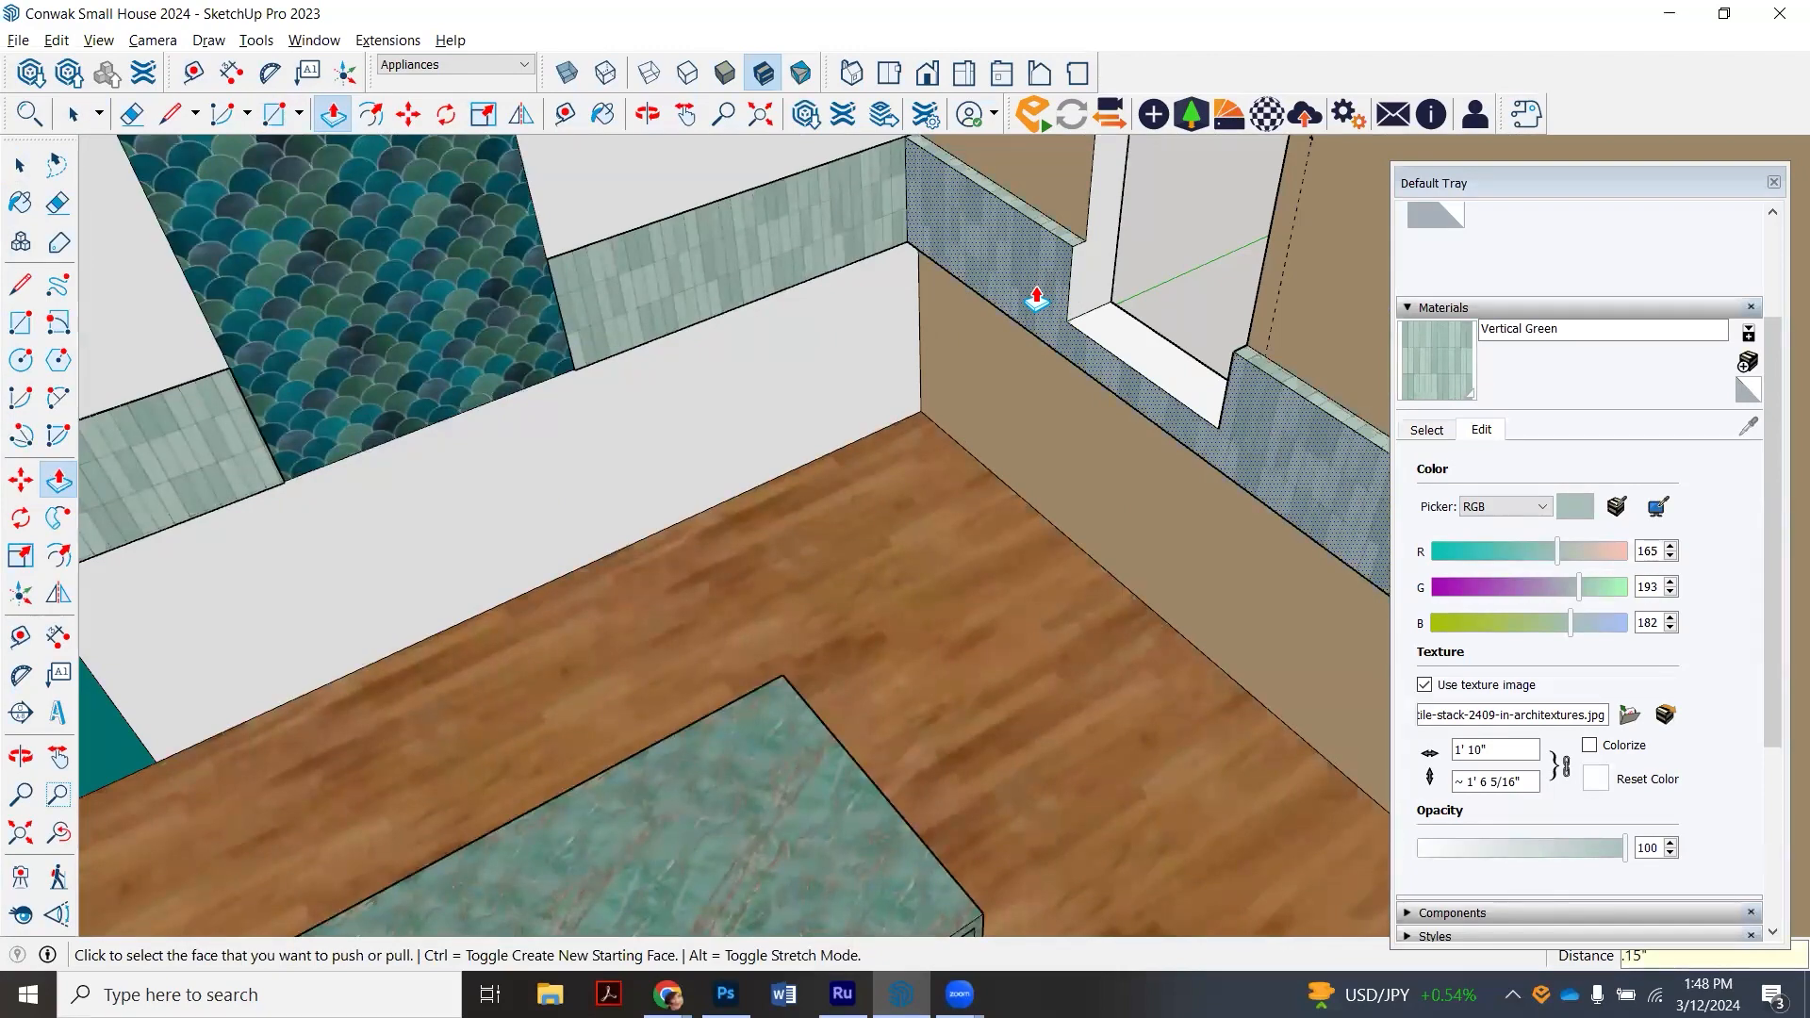
scroll(1100, 227, "down", 6)
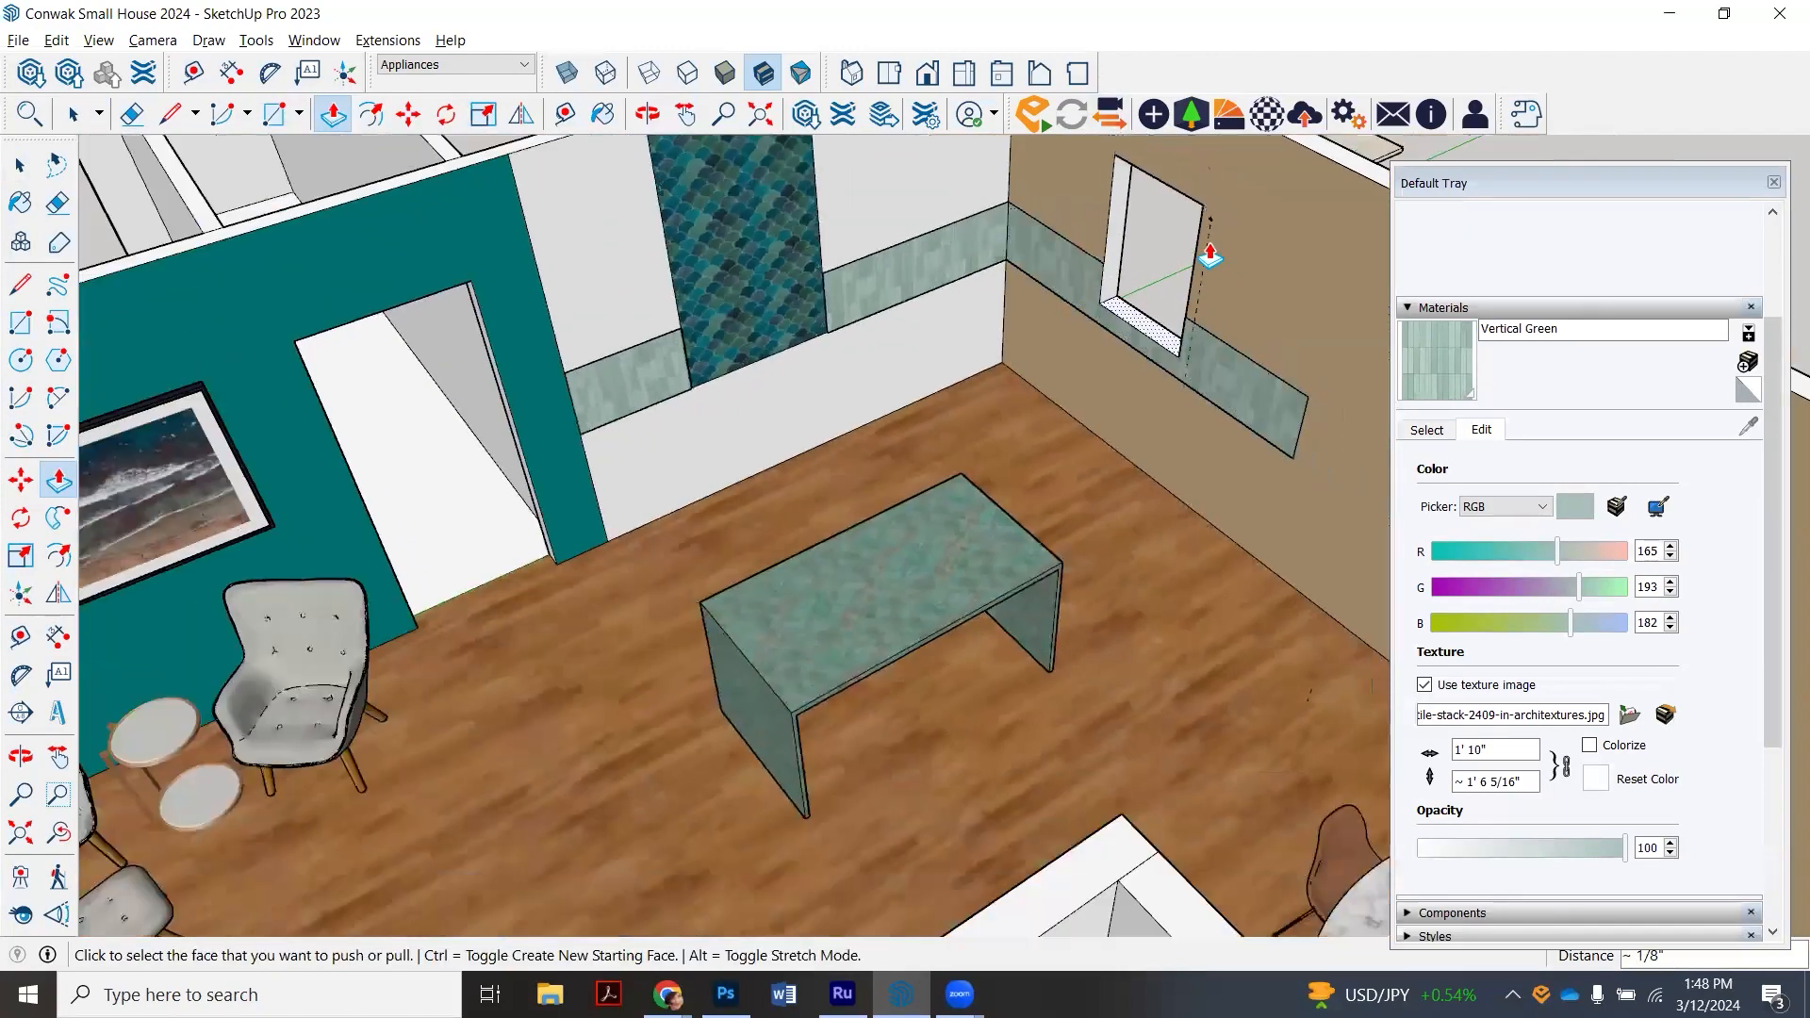
scroll(1210, 255, "up", 3)
left_click(73, 114)
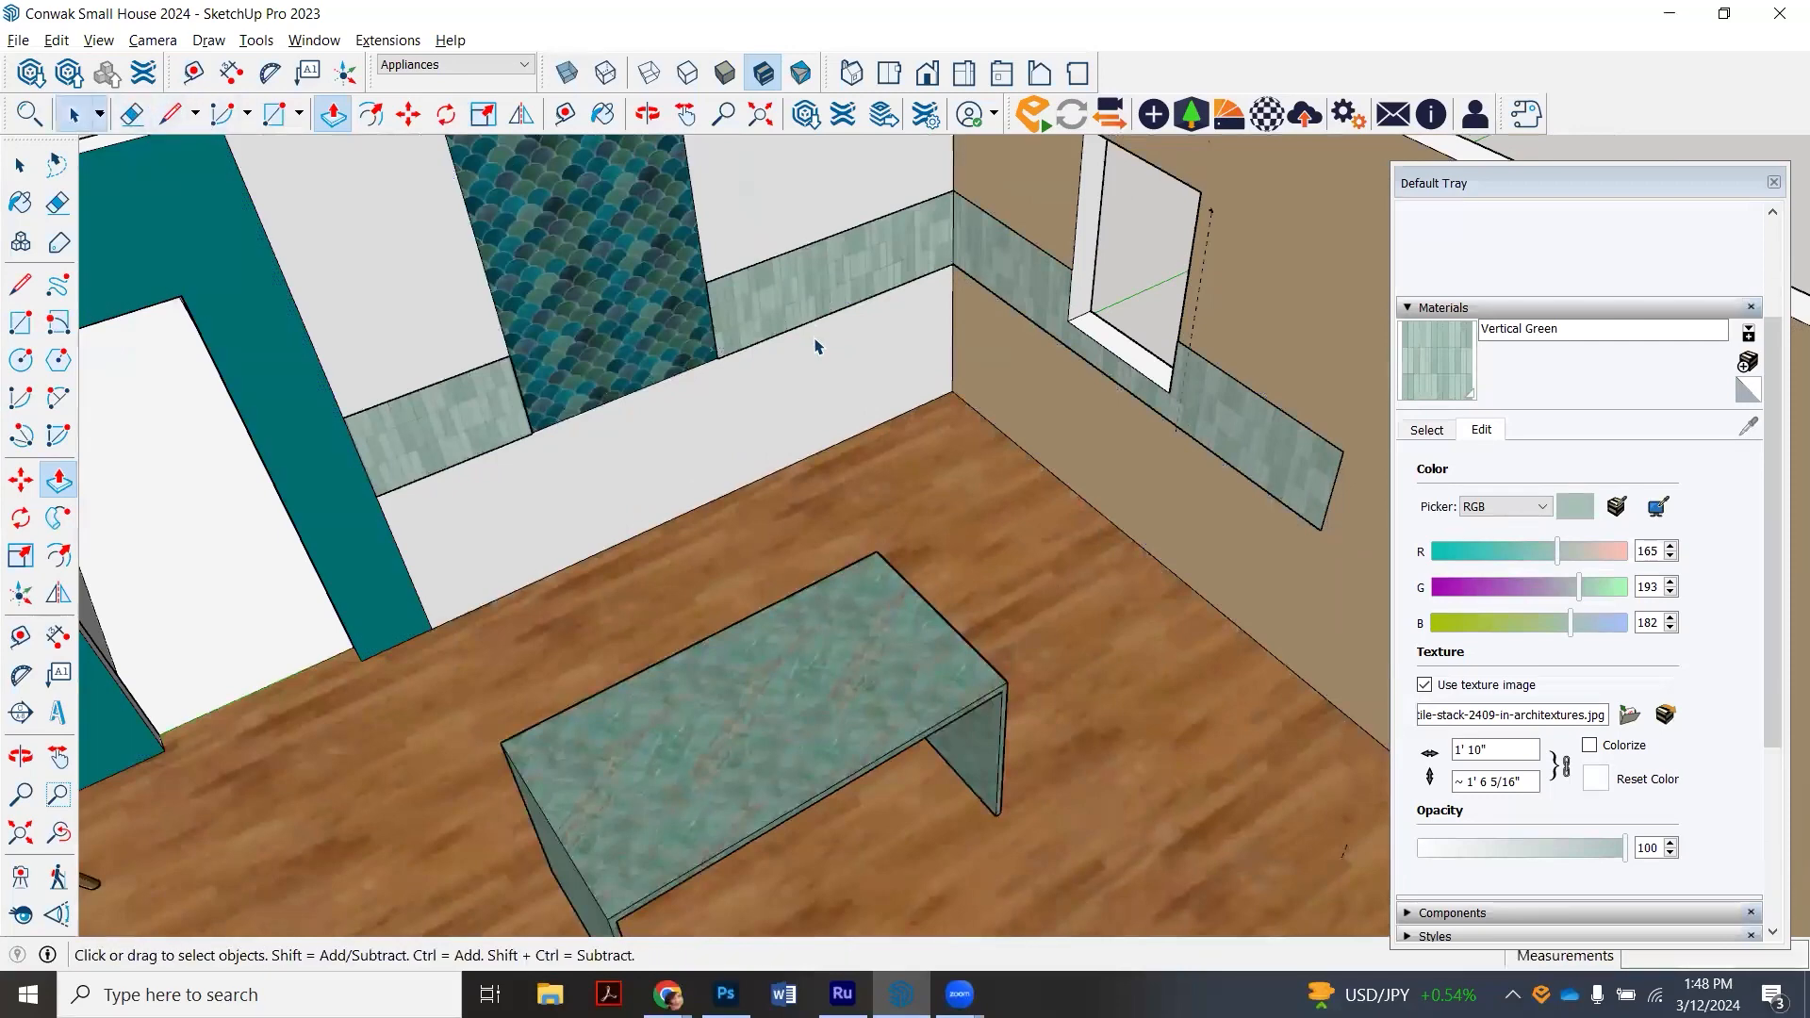
- Make the CABINETS tag visible and orbit around the kitchen to review the backsplash with the cabinets in place
scroll(817, 334, "down", 3)
scroll(1562, 717, "down", 3)
scroll(1454, 827, "down", 3)
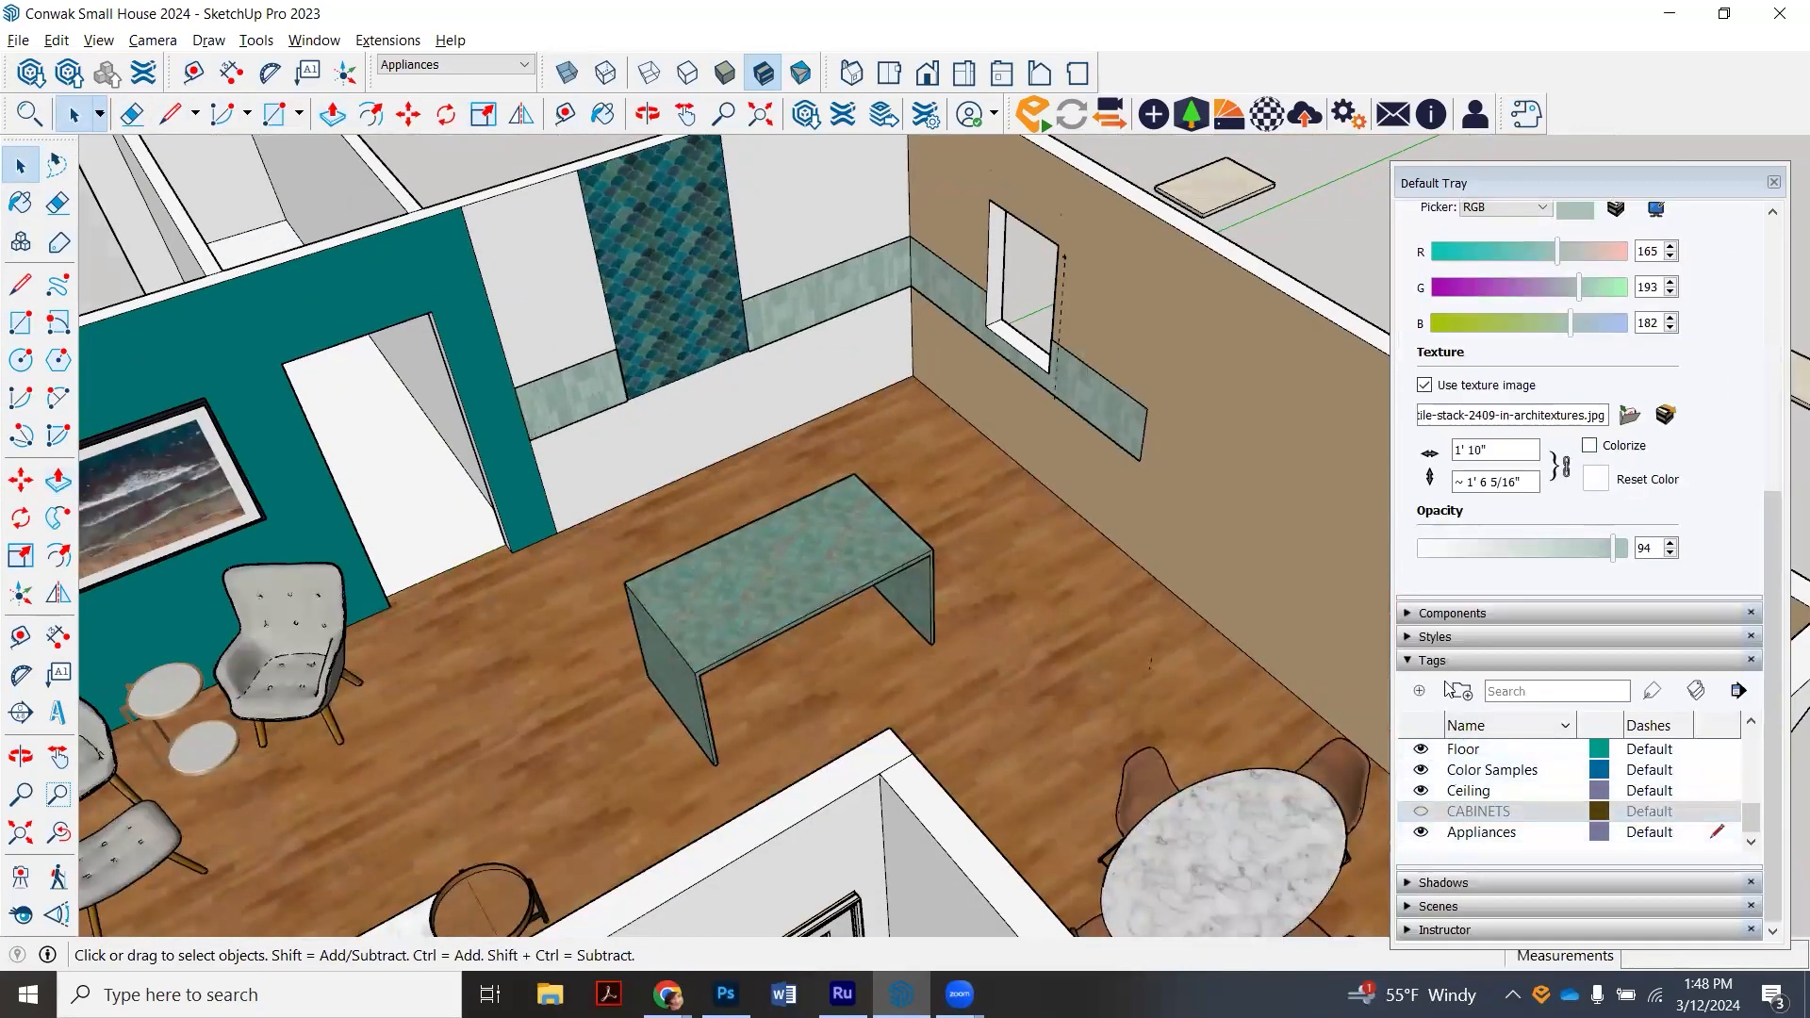
left_click(1421, 811)
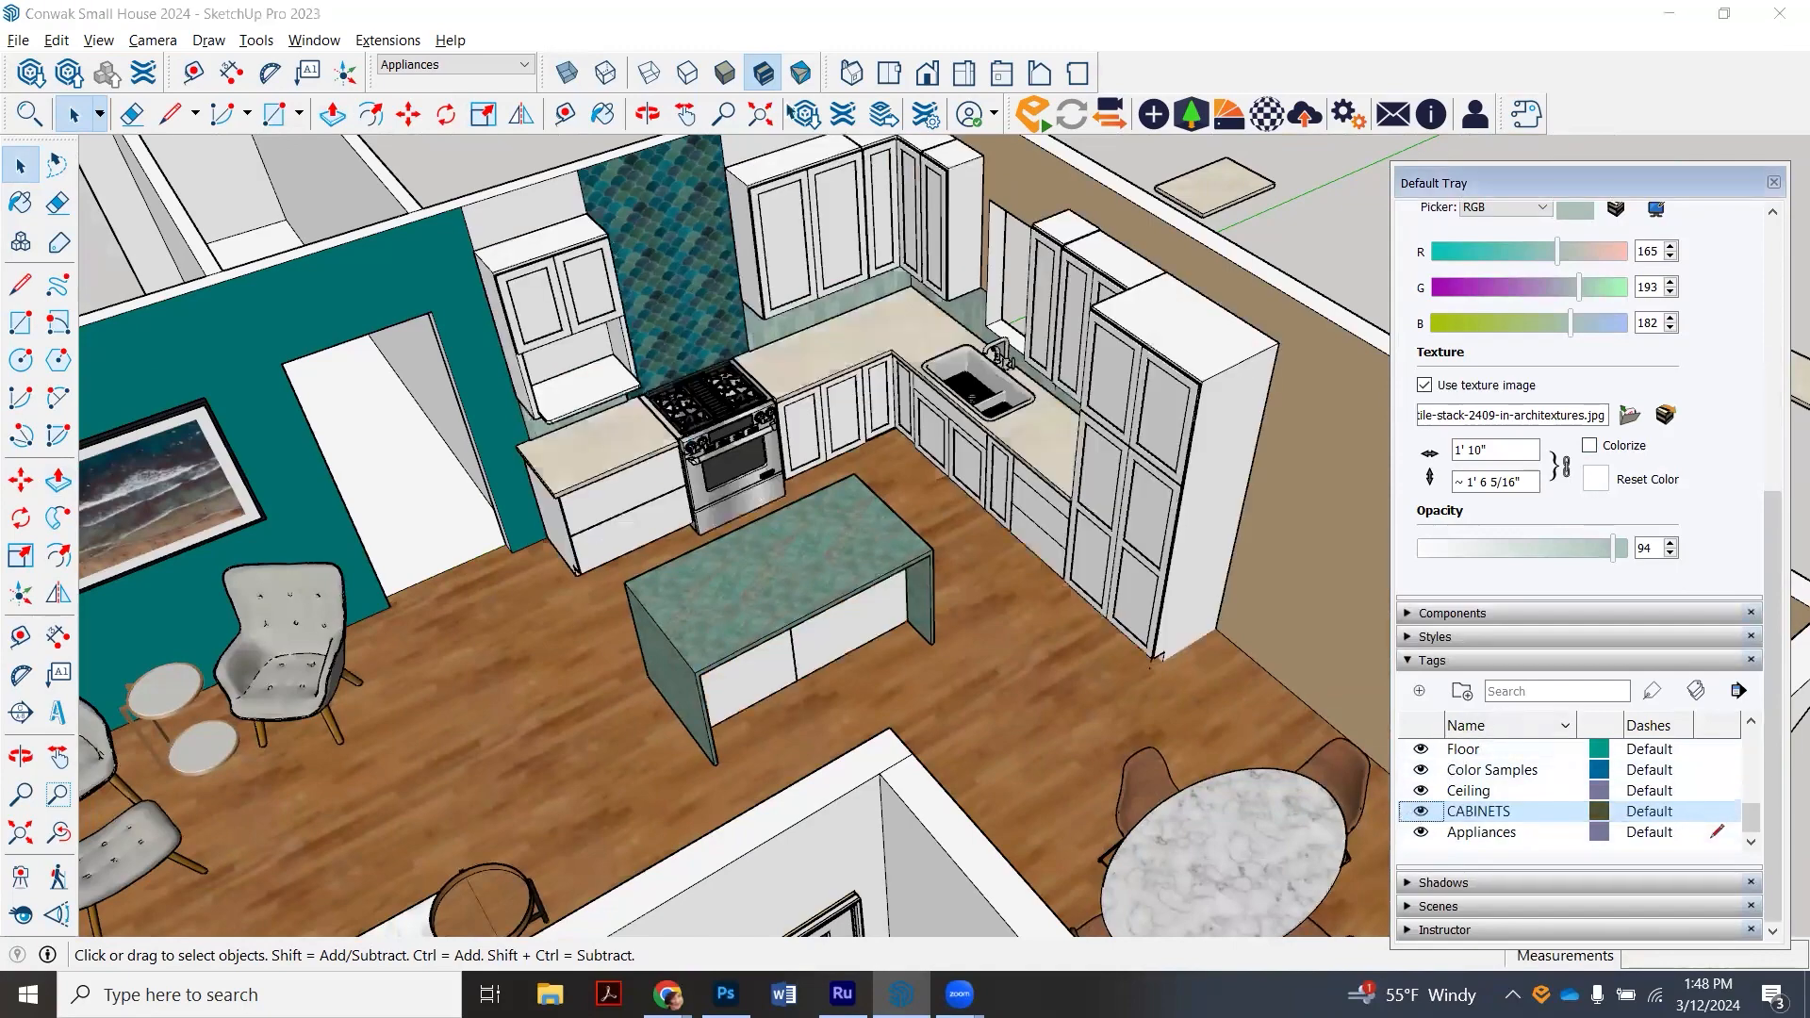
scroll(731, 387, "down", 3)
left_click(648, 115)
left_click_drag(777, 244, 855, 194)
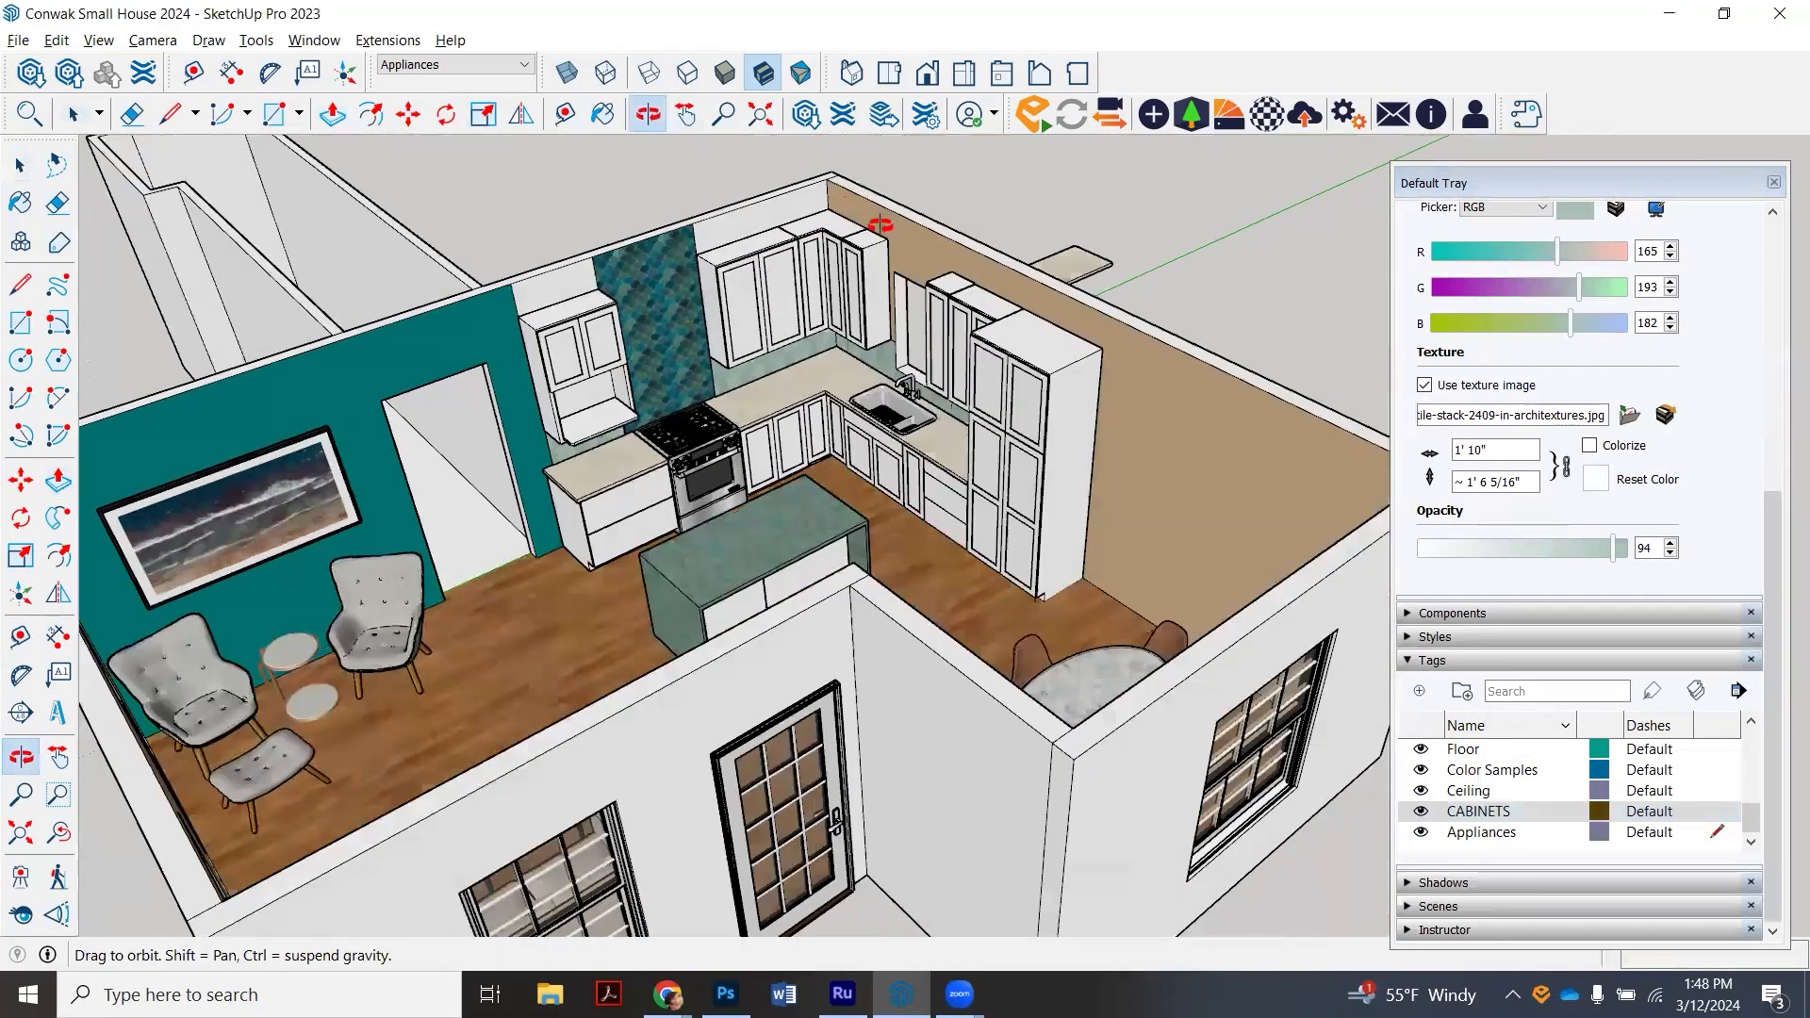
scroll(641, 227, "up", 5)
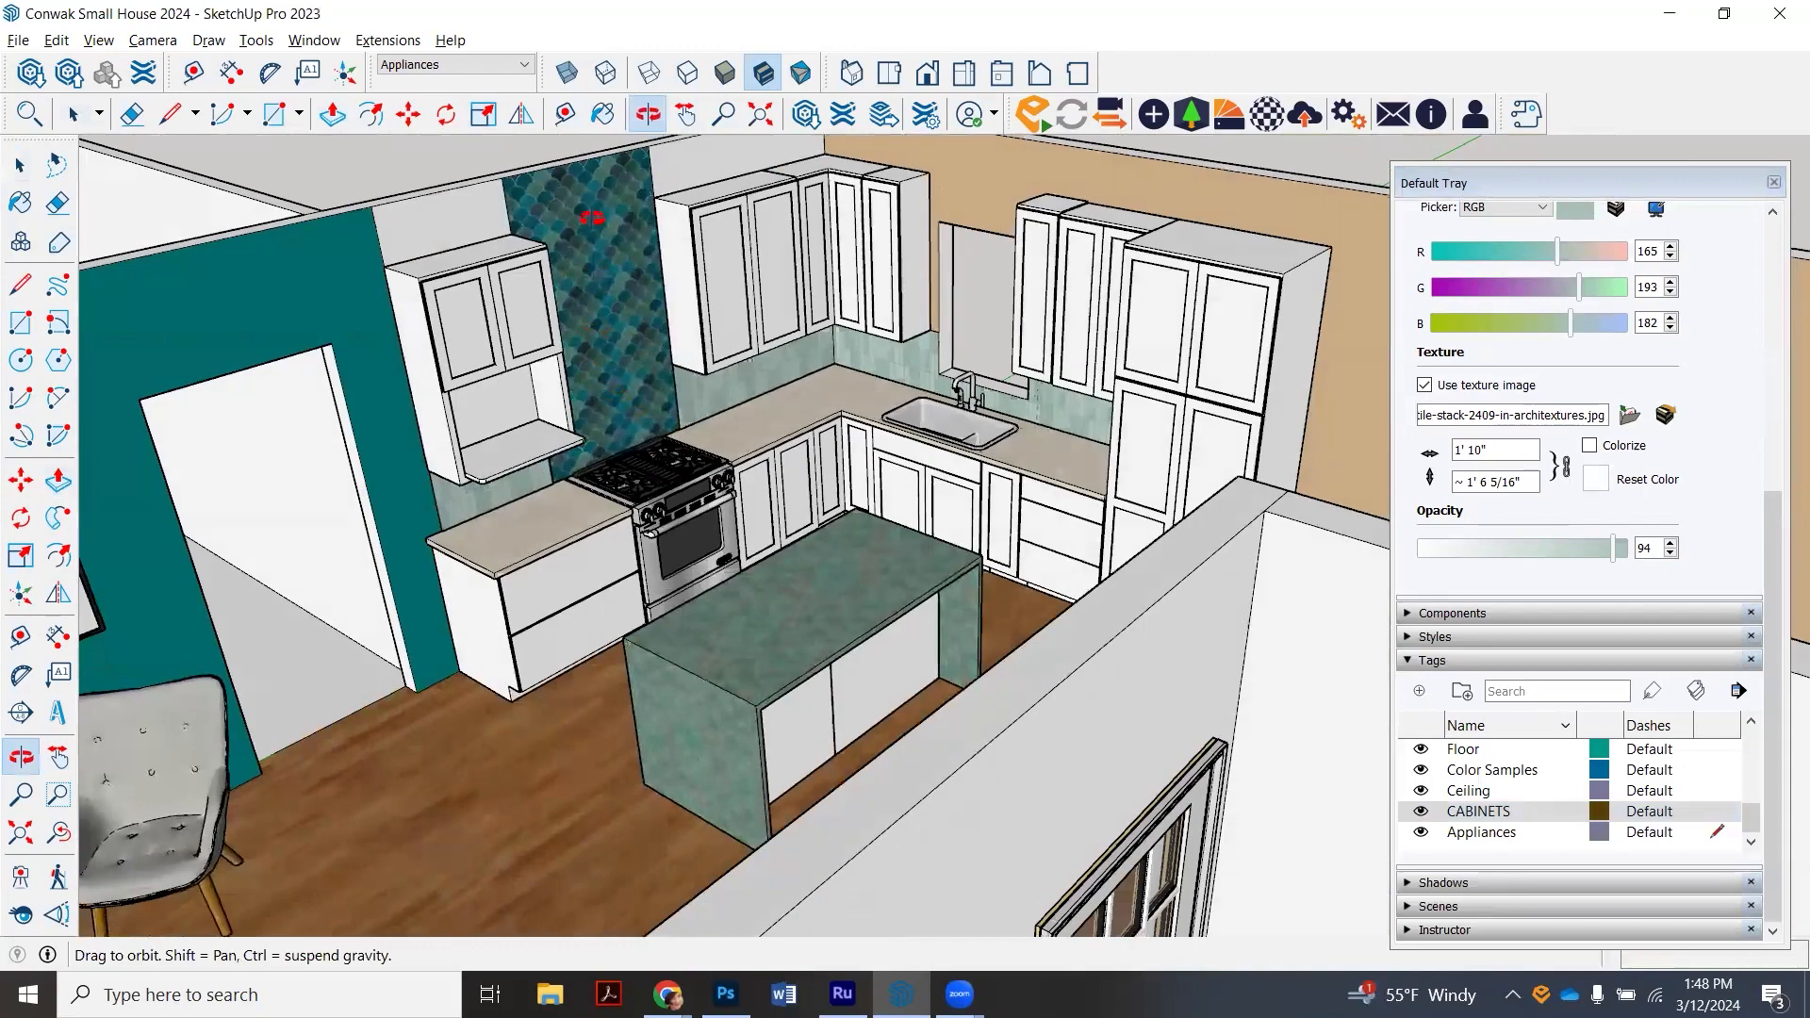
left_click_drag(592, 218, 597, 352)
scroll(585, 275, "up", 2)
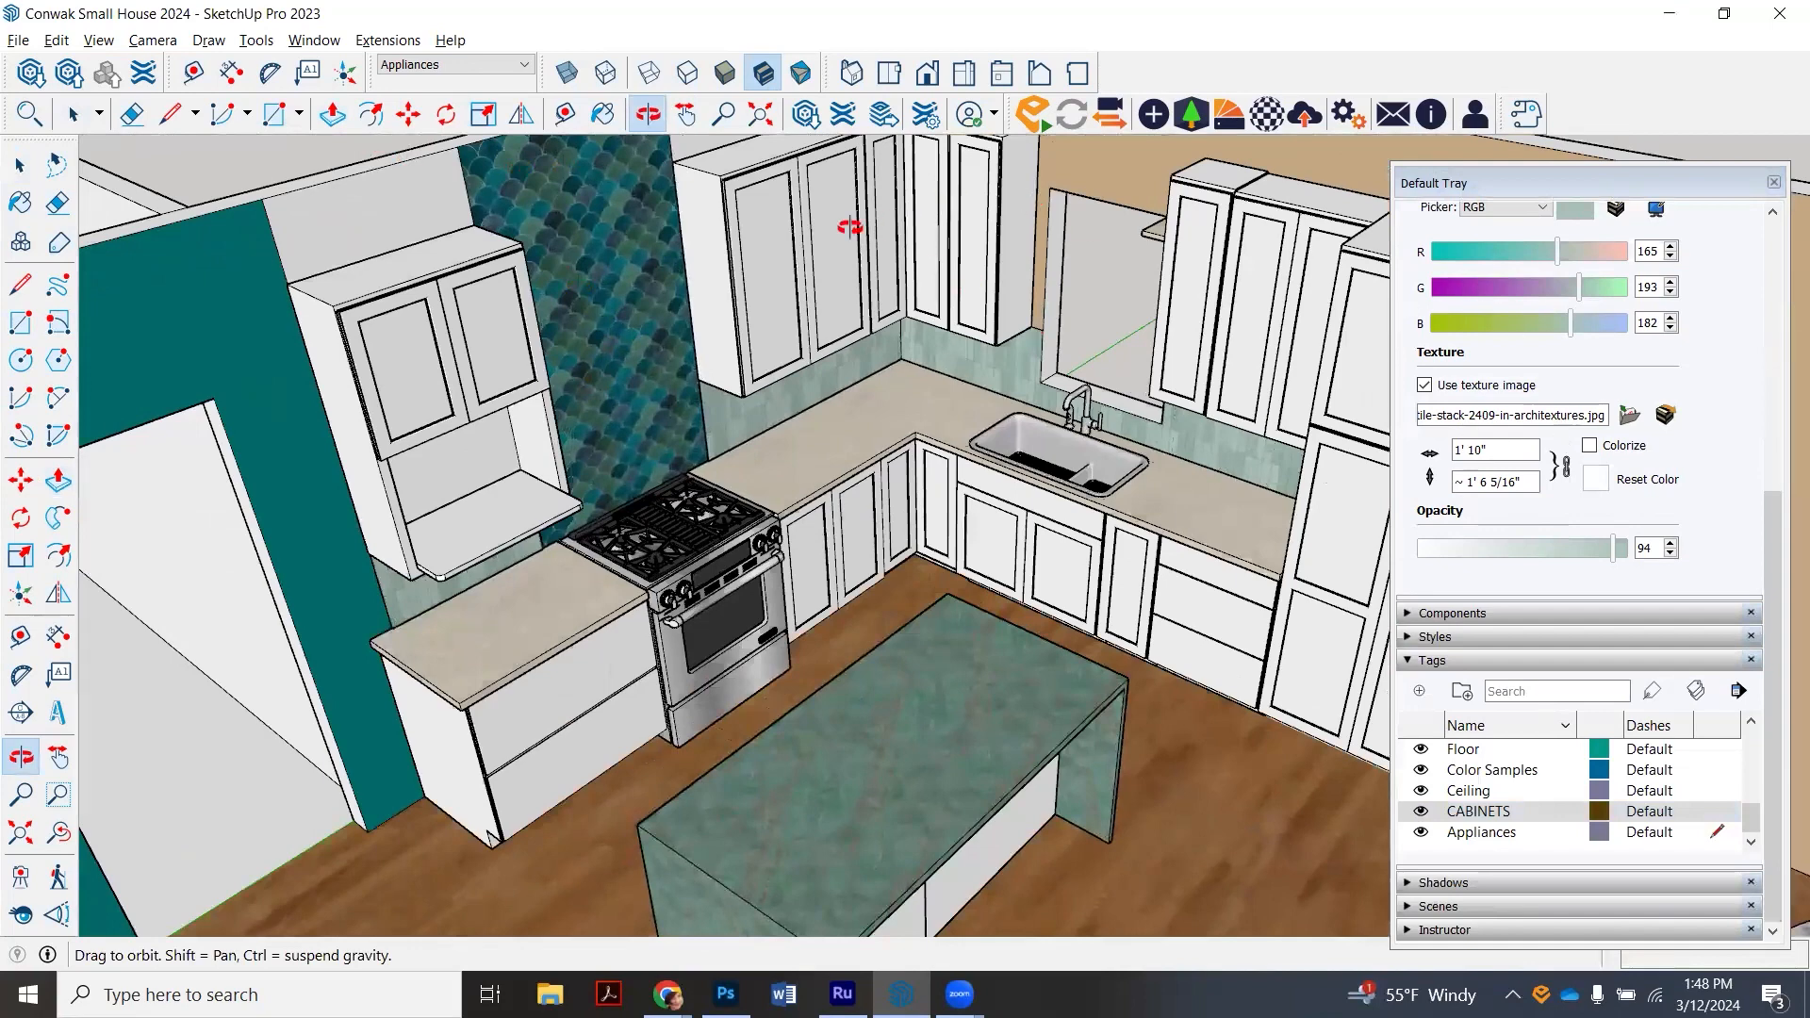
- Paint the fishscale tile panel above the range with the Vertical Green material
left_click(604, 114)
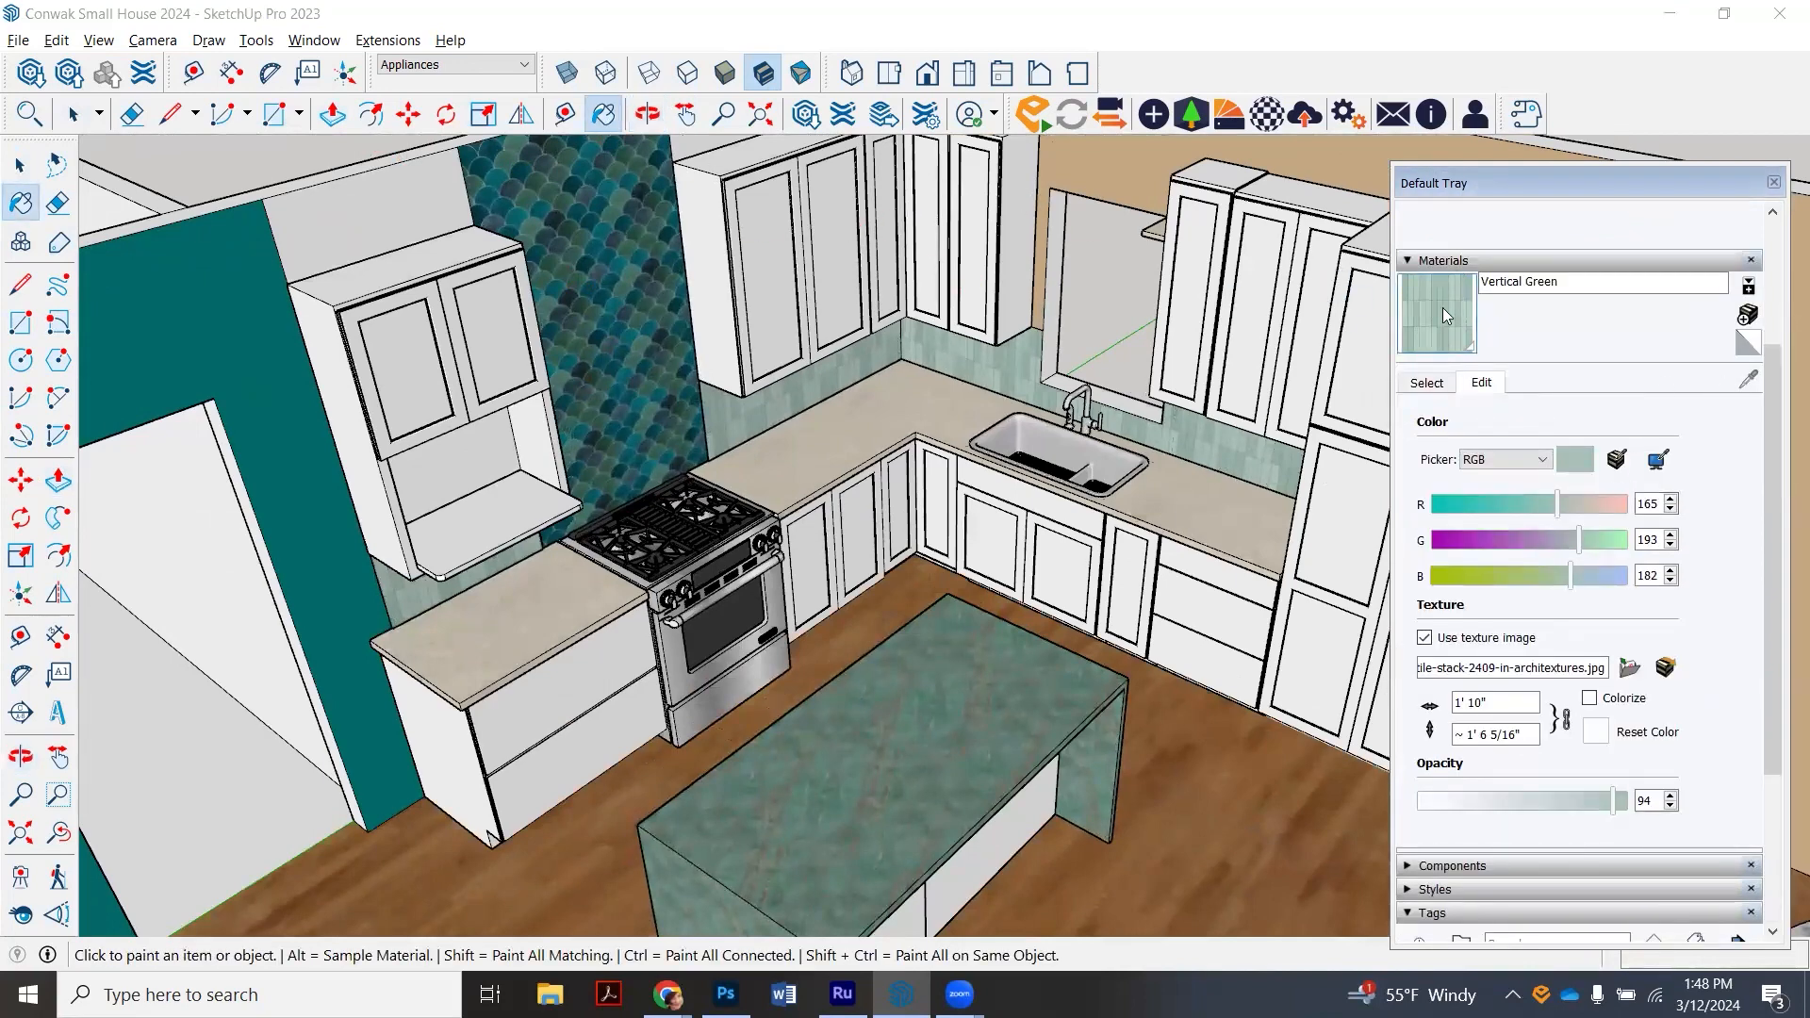
left_click(659, 370)
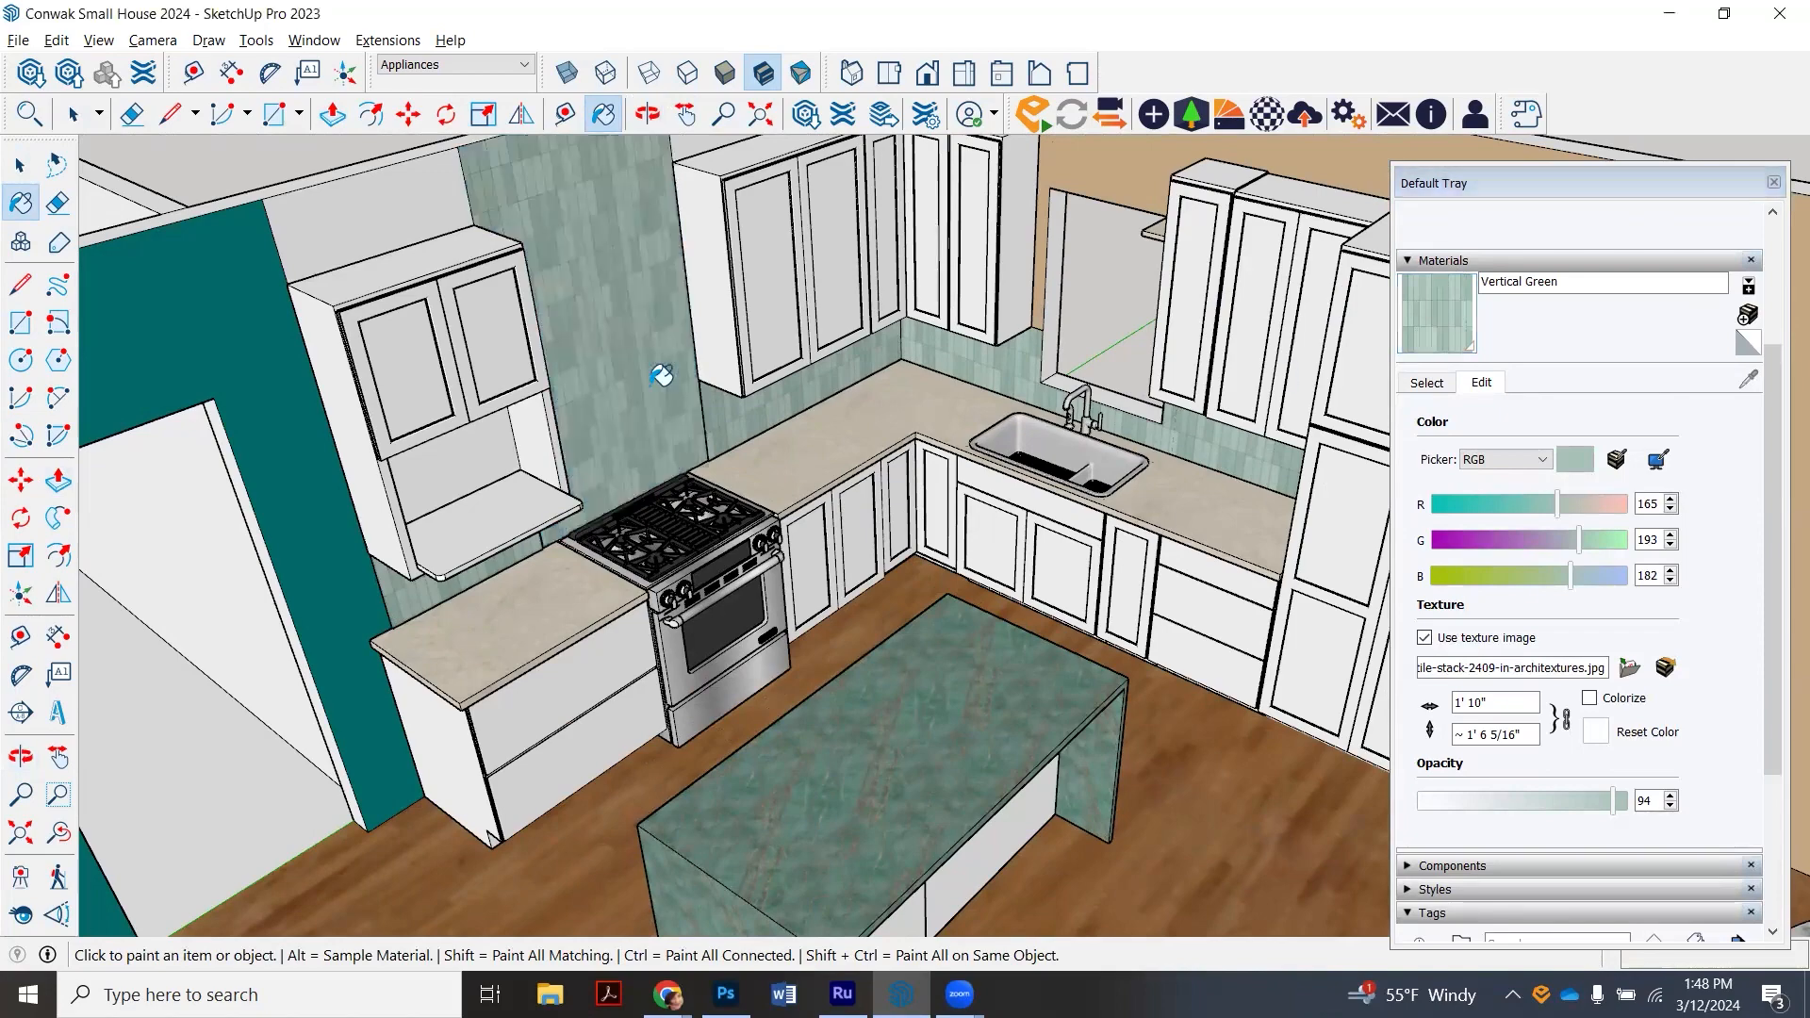
scroll(622, 414, "up", 5)
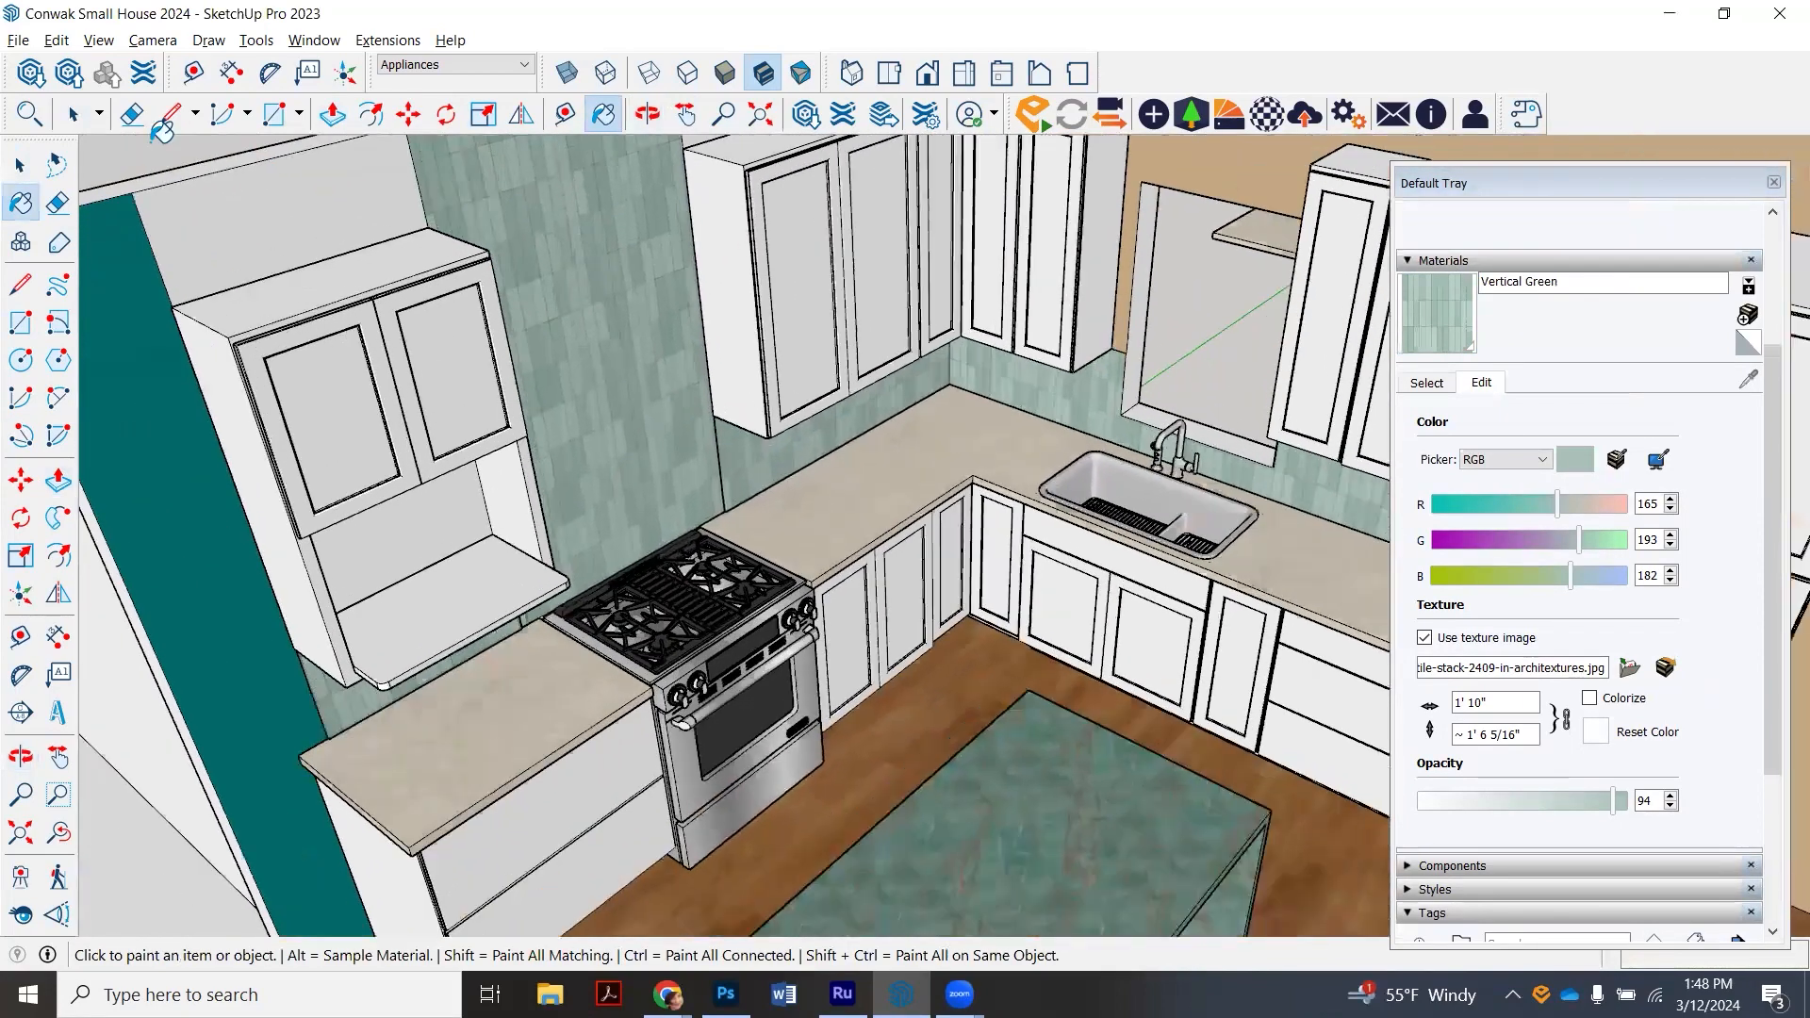
- Position the Vertical Green texture on the panel above the range so its tile rows line up with the adjoining band
left_click(83, 121)
scroll(617, 345, "up", 5)
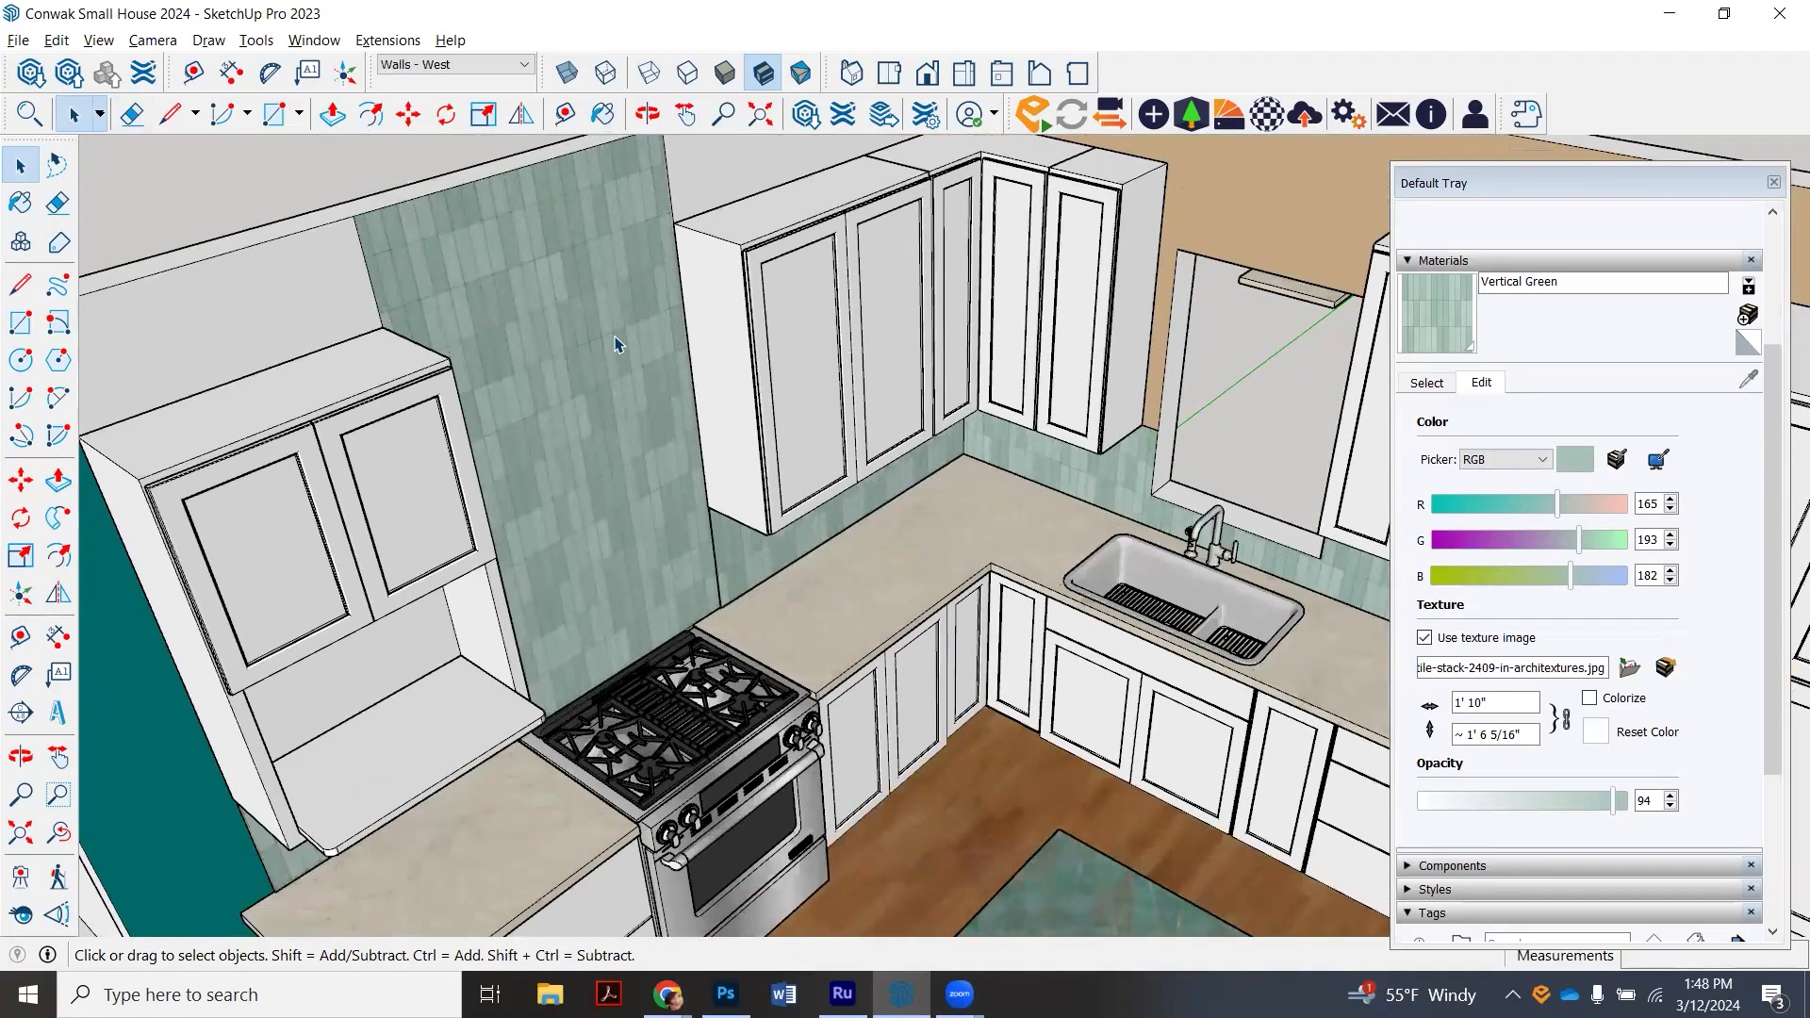
left_click(615, 344)
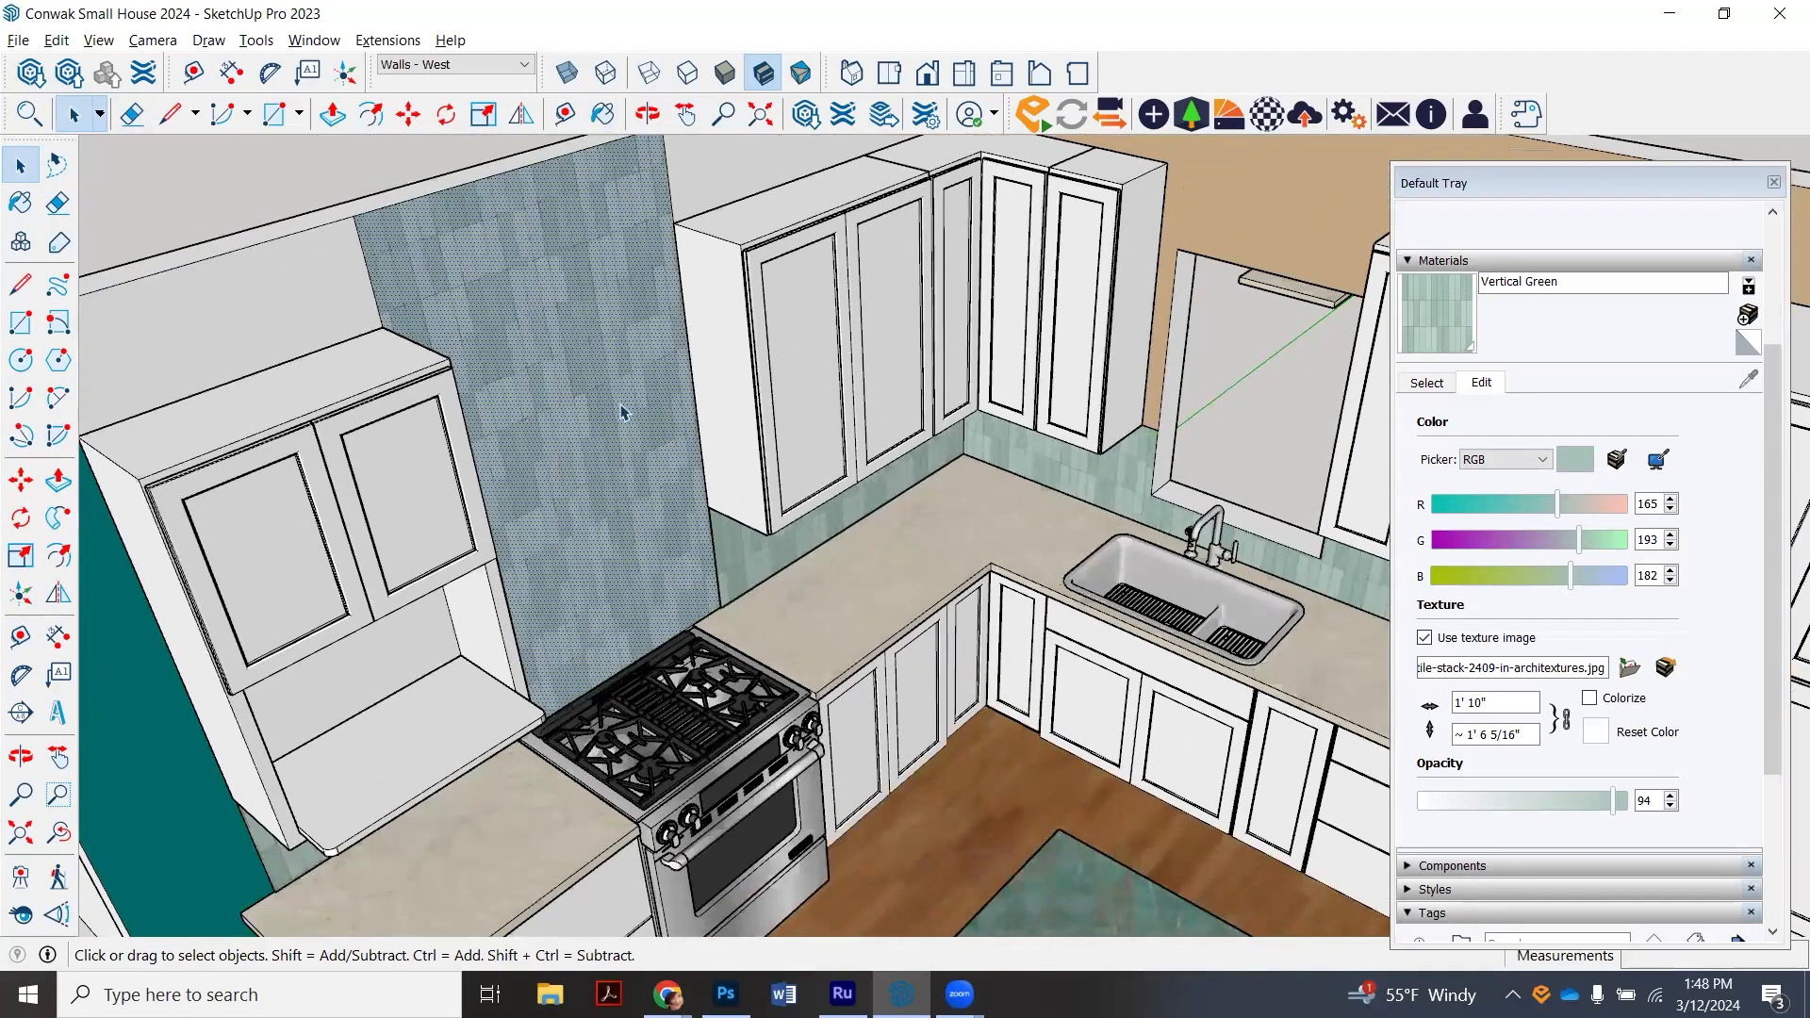
scroll(733, 600, "up", 3)
scroll(674, 396, "down", 3)
key("o")
left_click_drag(687, 295, 553, 538)
scroll(554, 537, "up", 3)
left_click(71, 115)
right_click(686, 407)
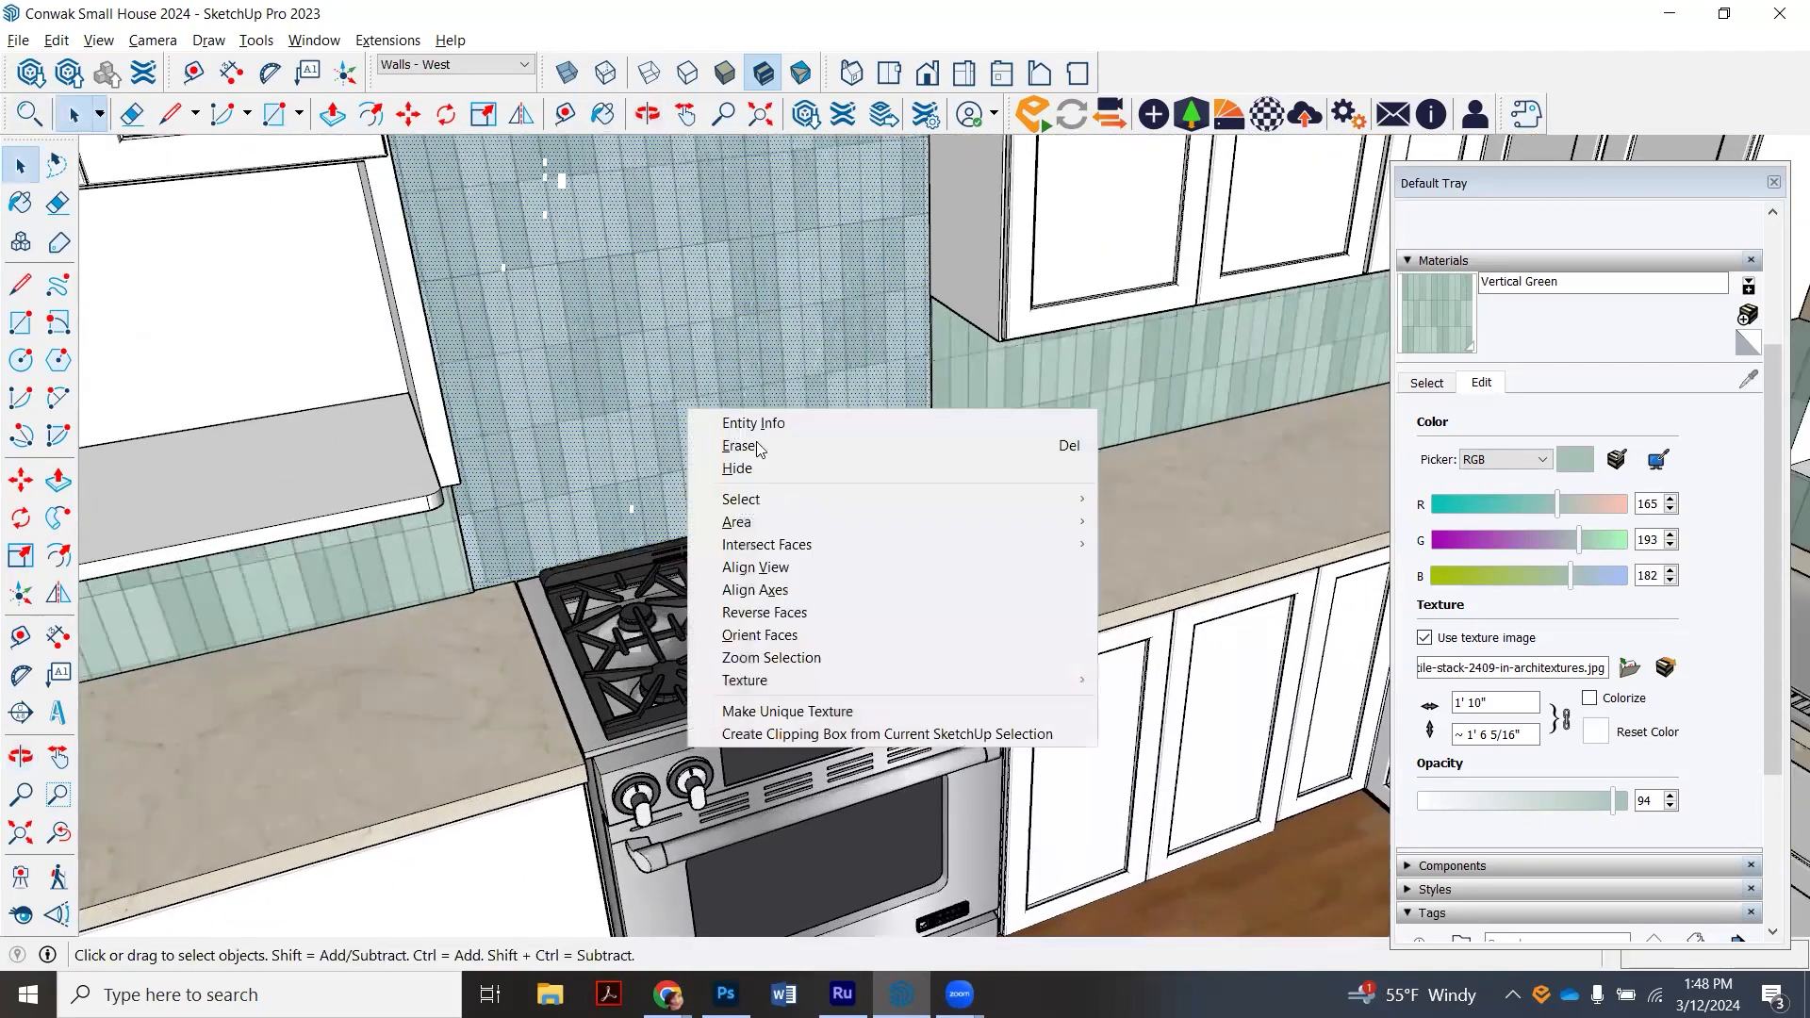
mouse_move(869, 679)
left_click(1151, 680)
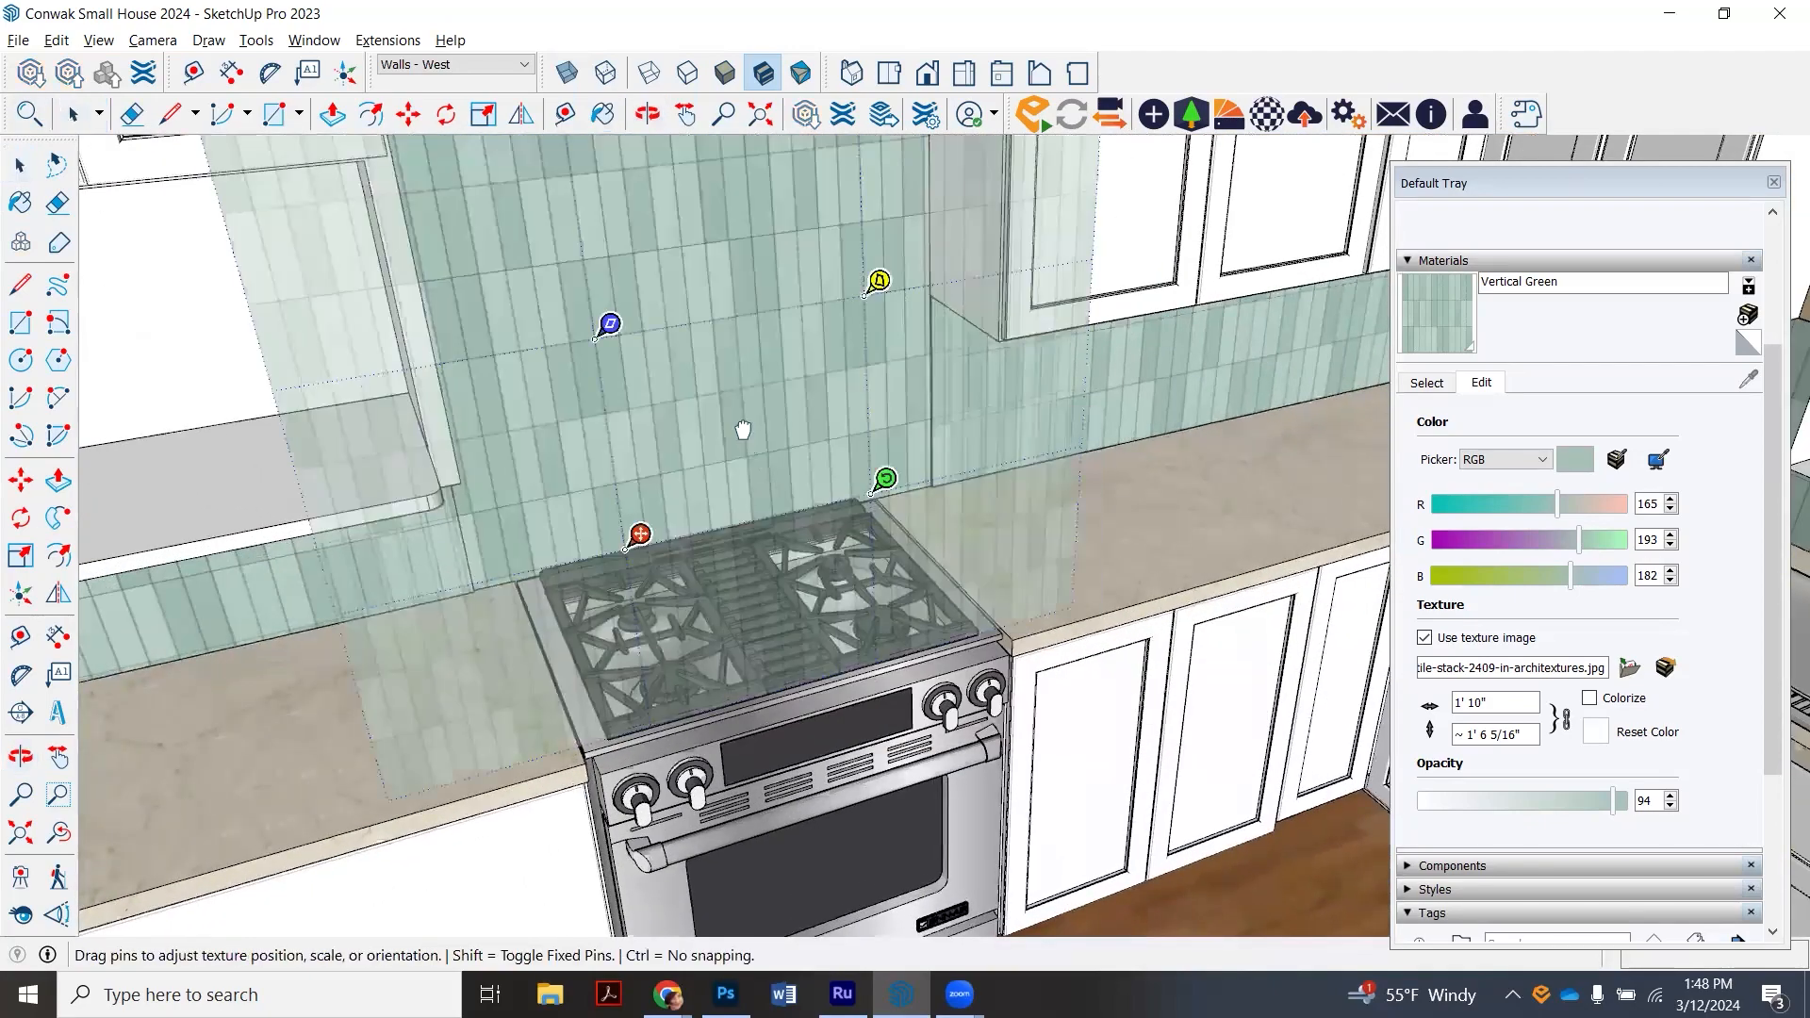
left_click_drag(743, 441, 747, 436)
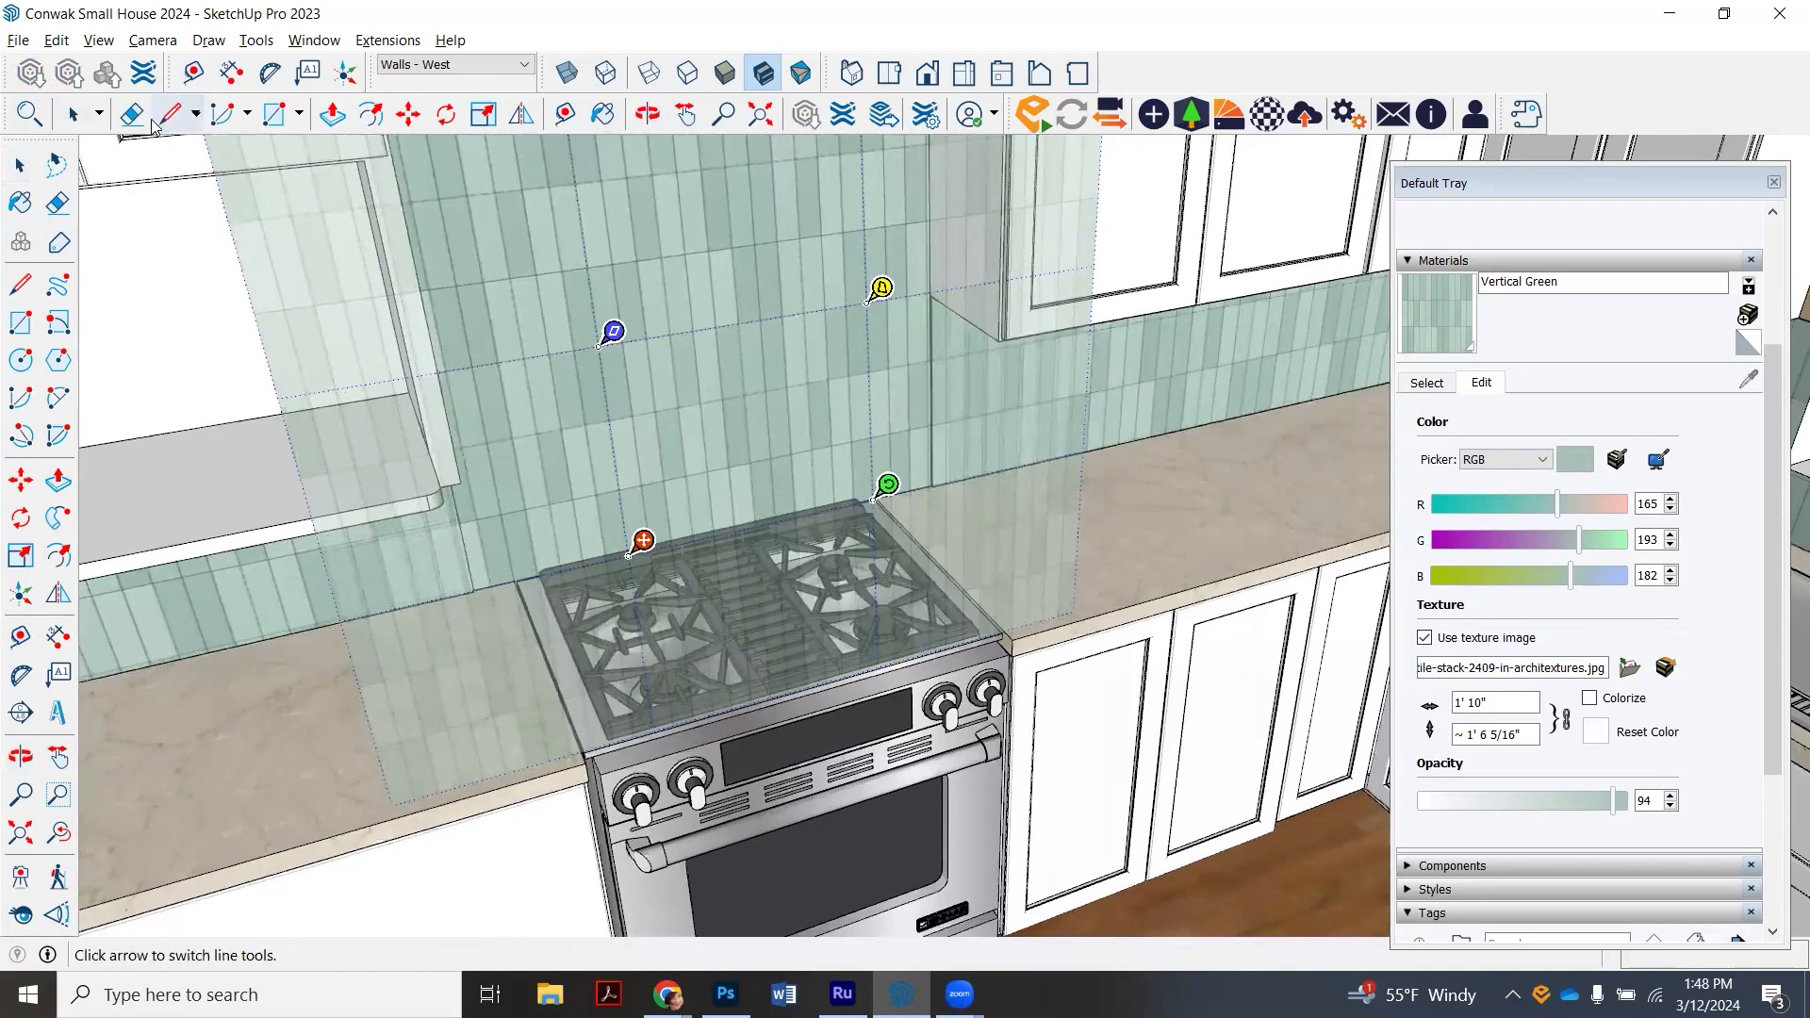
left_click(72, 114)
- Push/Pull the tile panel above the range out by 1/4", flush with the neighbouring bands
left_click(957, 418)
left_click(932, 416)
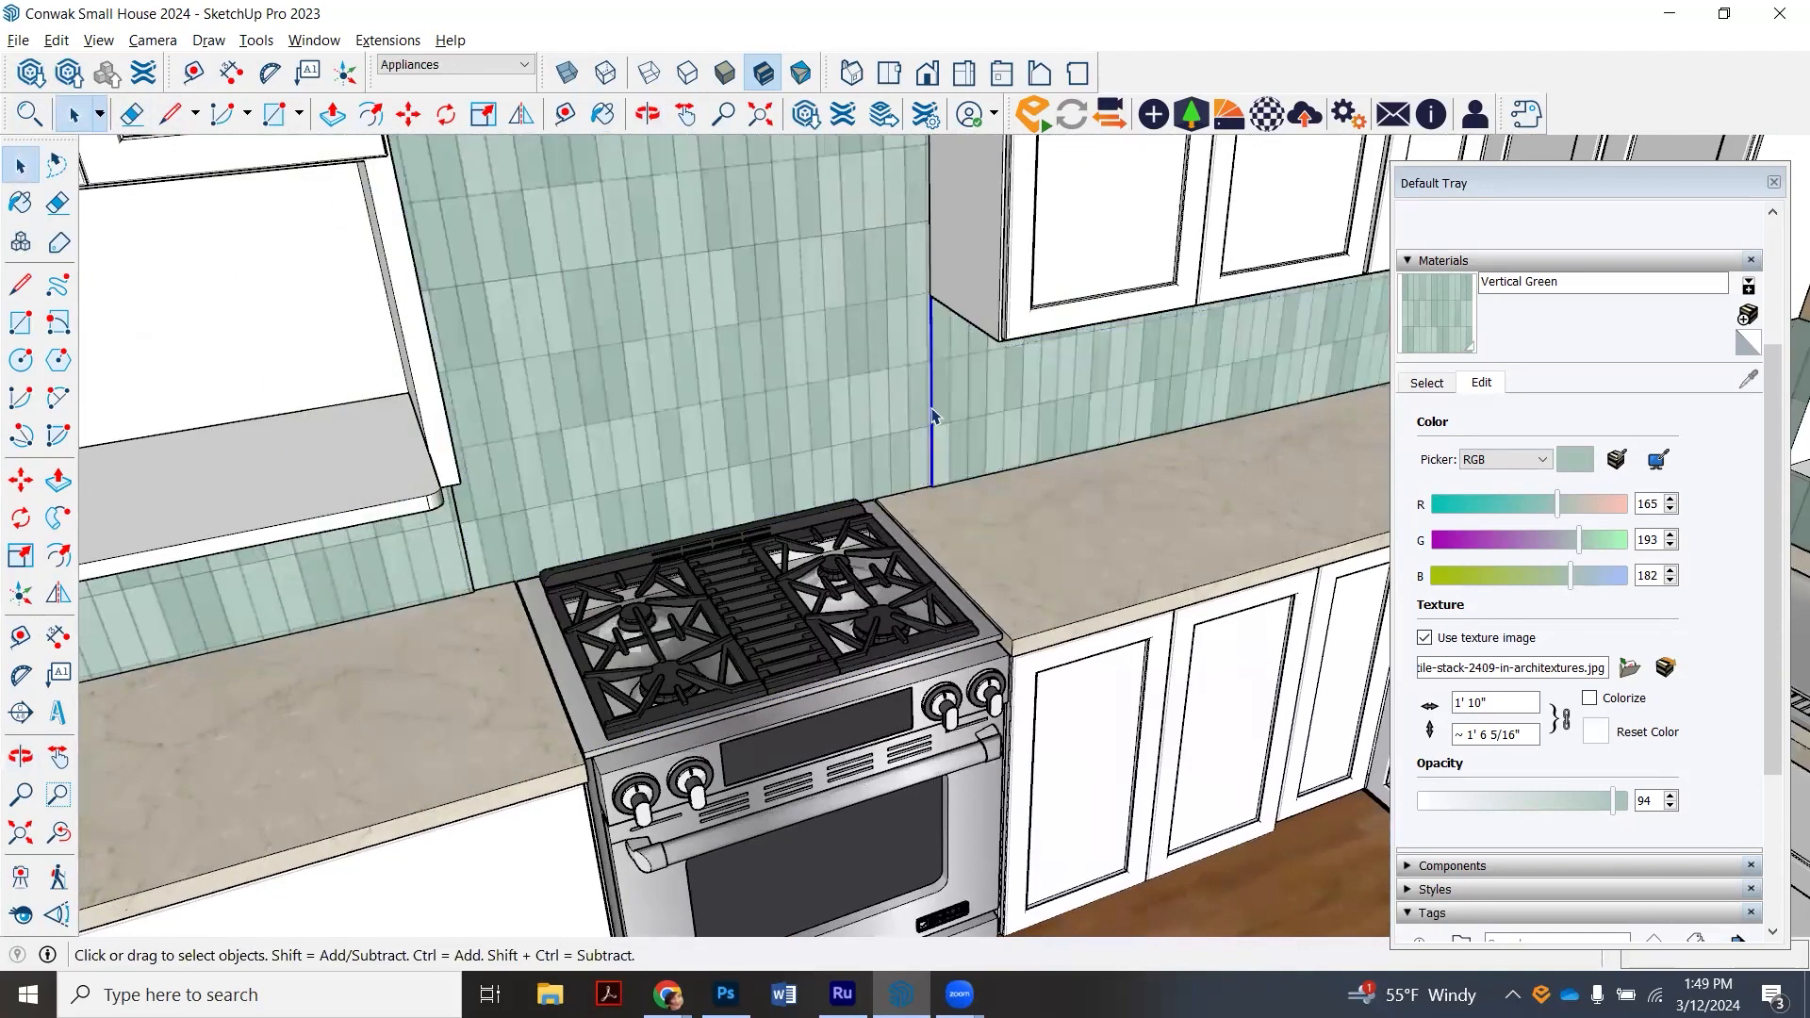
scroll(931, 422, "down", 10)
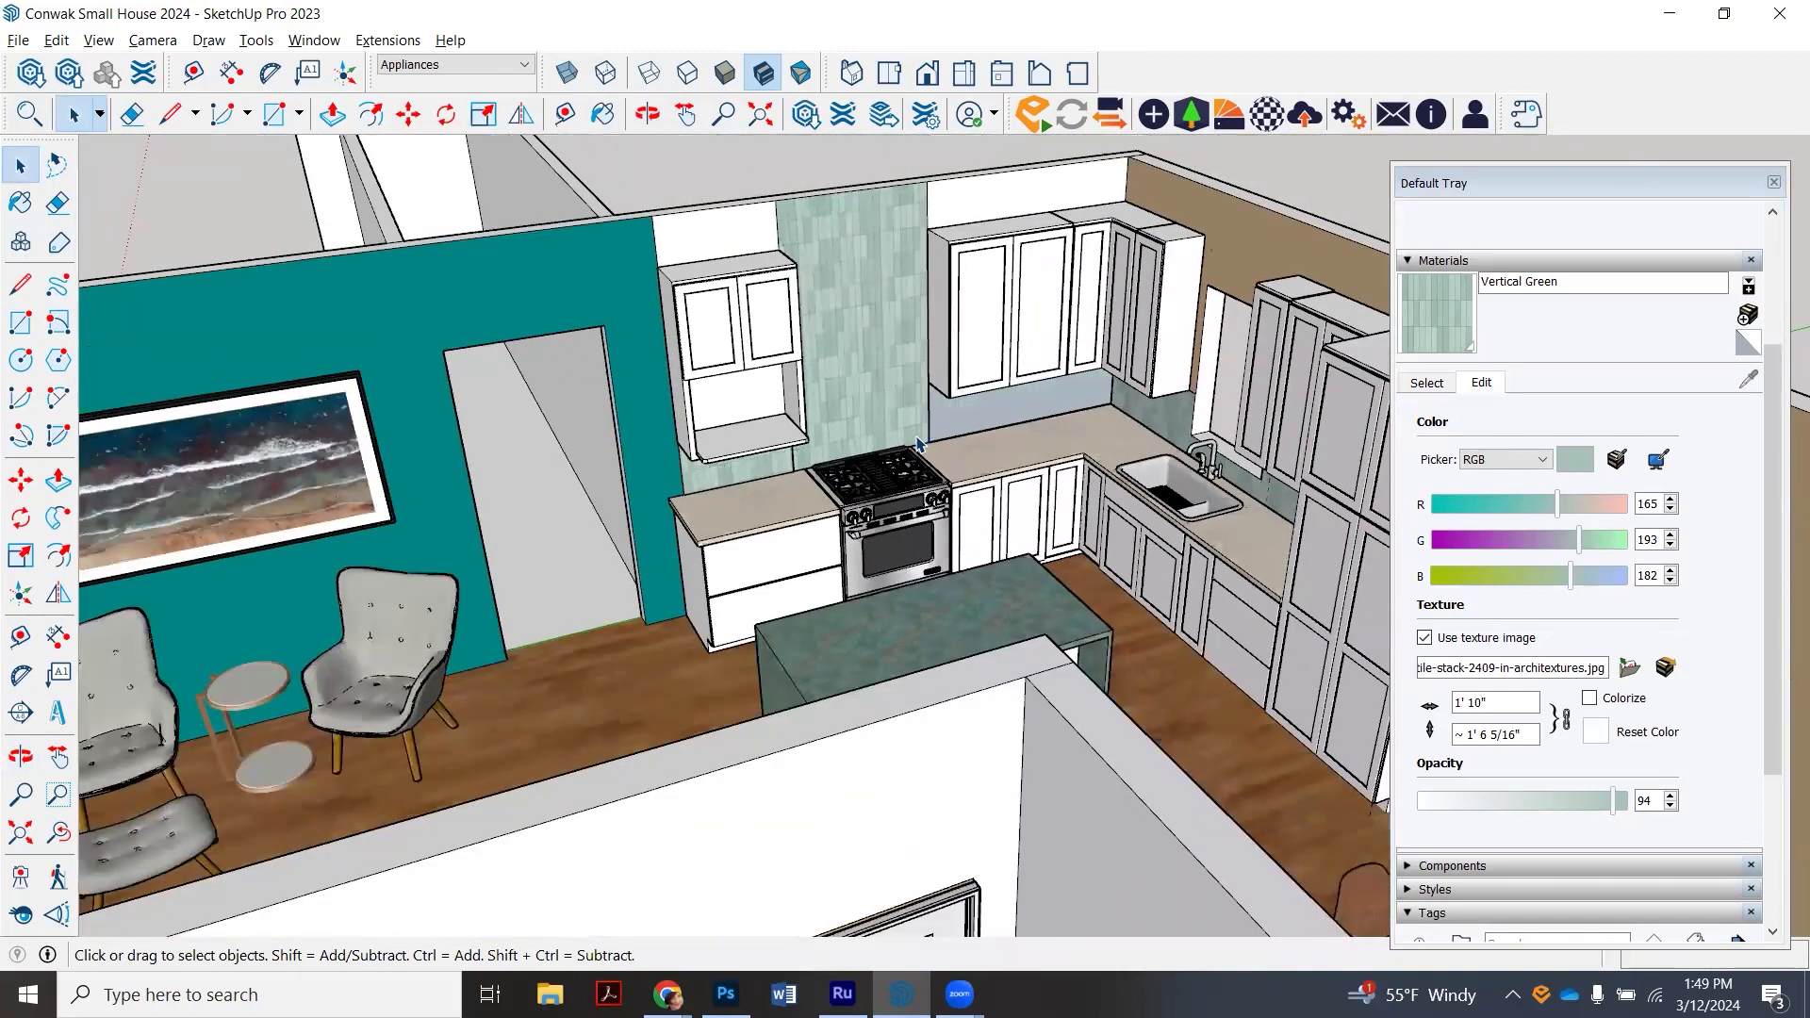
scroll(918, 443, "up", 2)
scroll(952, 436, "up", 3)
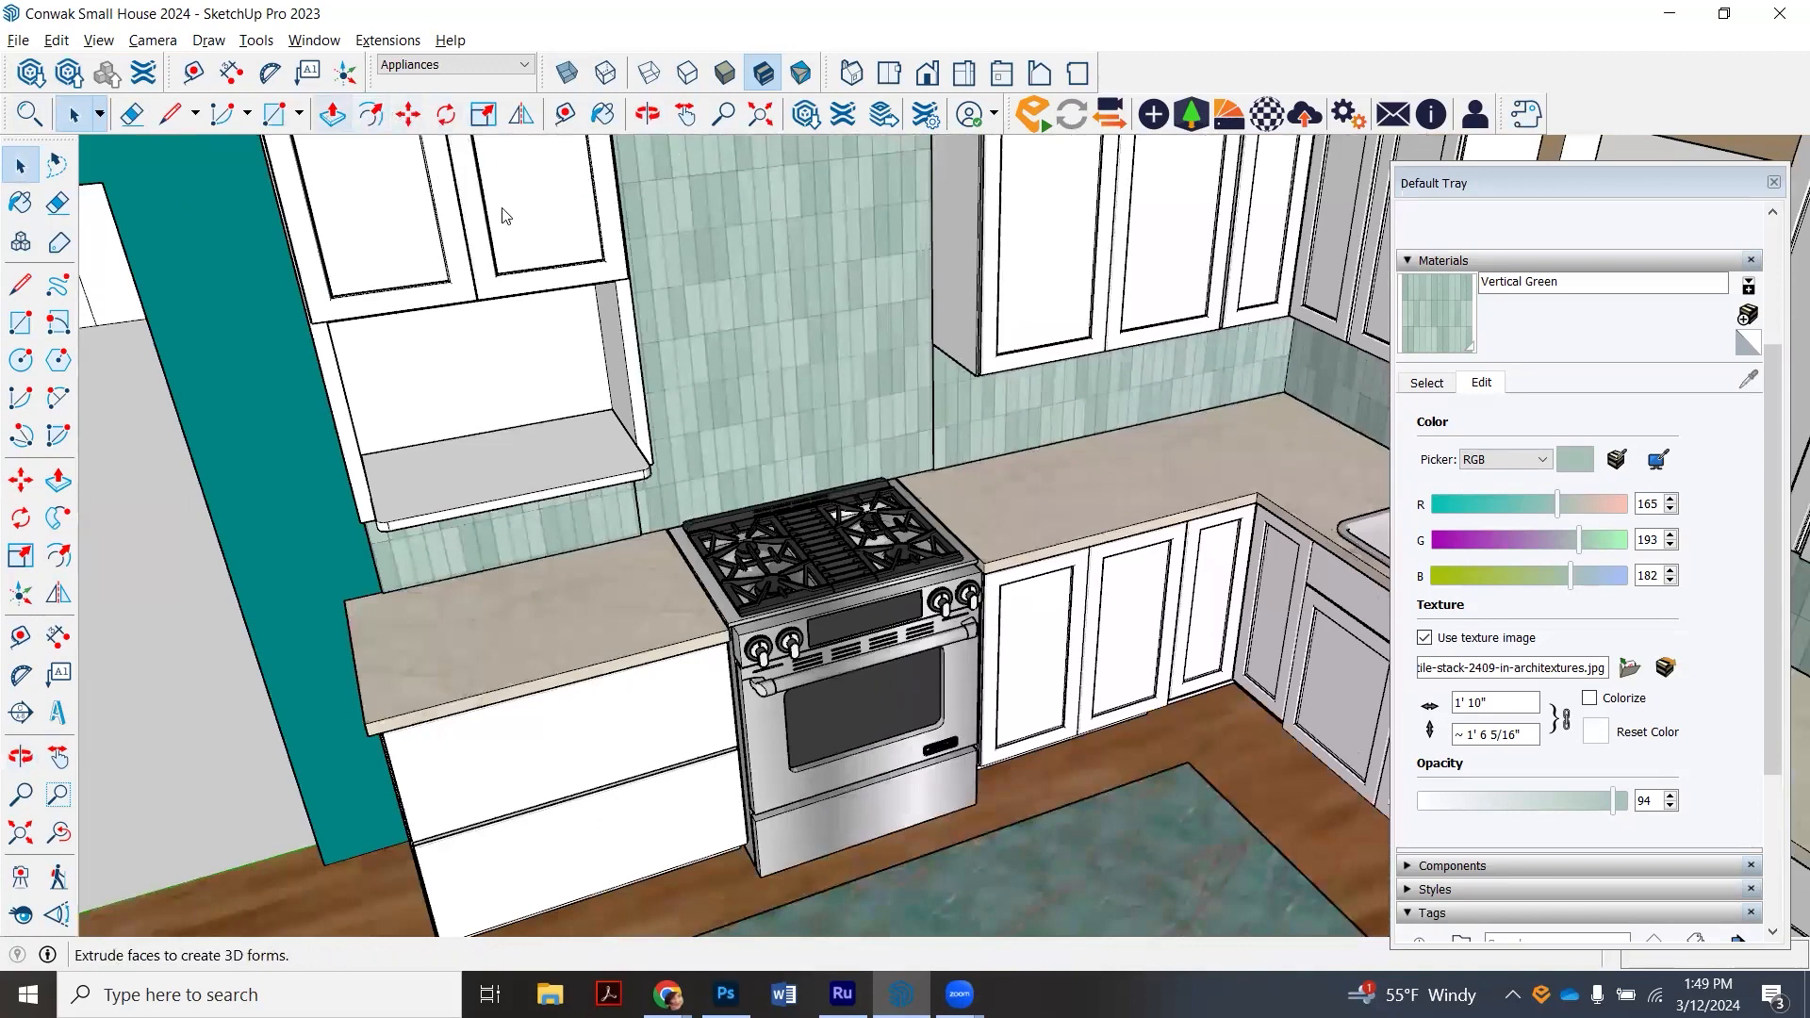
left_click(332, 114)
scroll(872, 443, "up", 3)
left_click(887, 429)
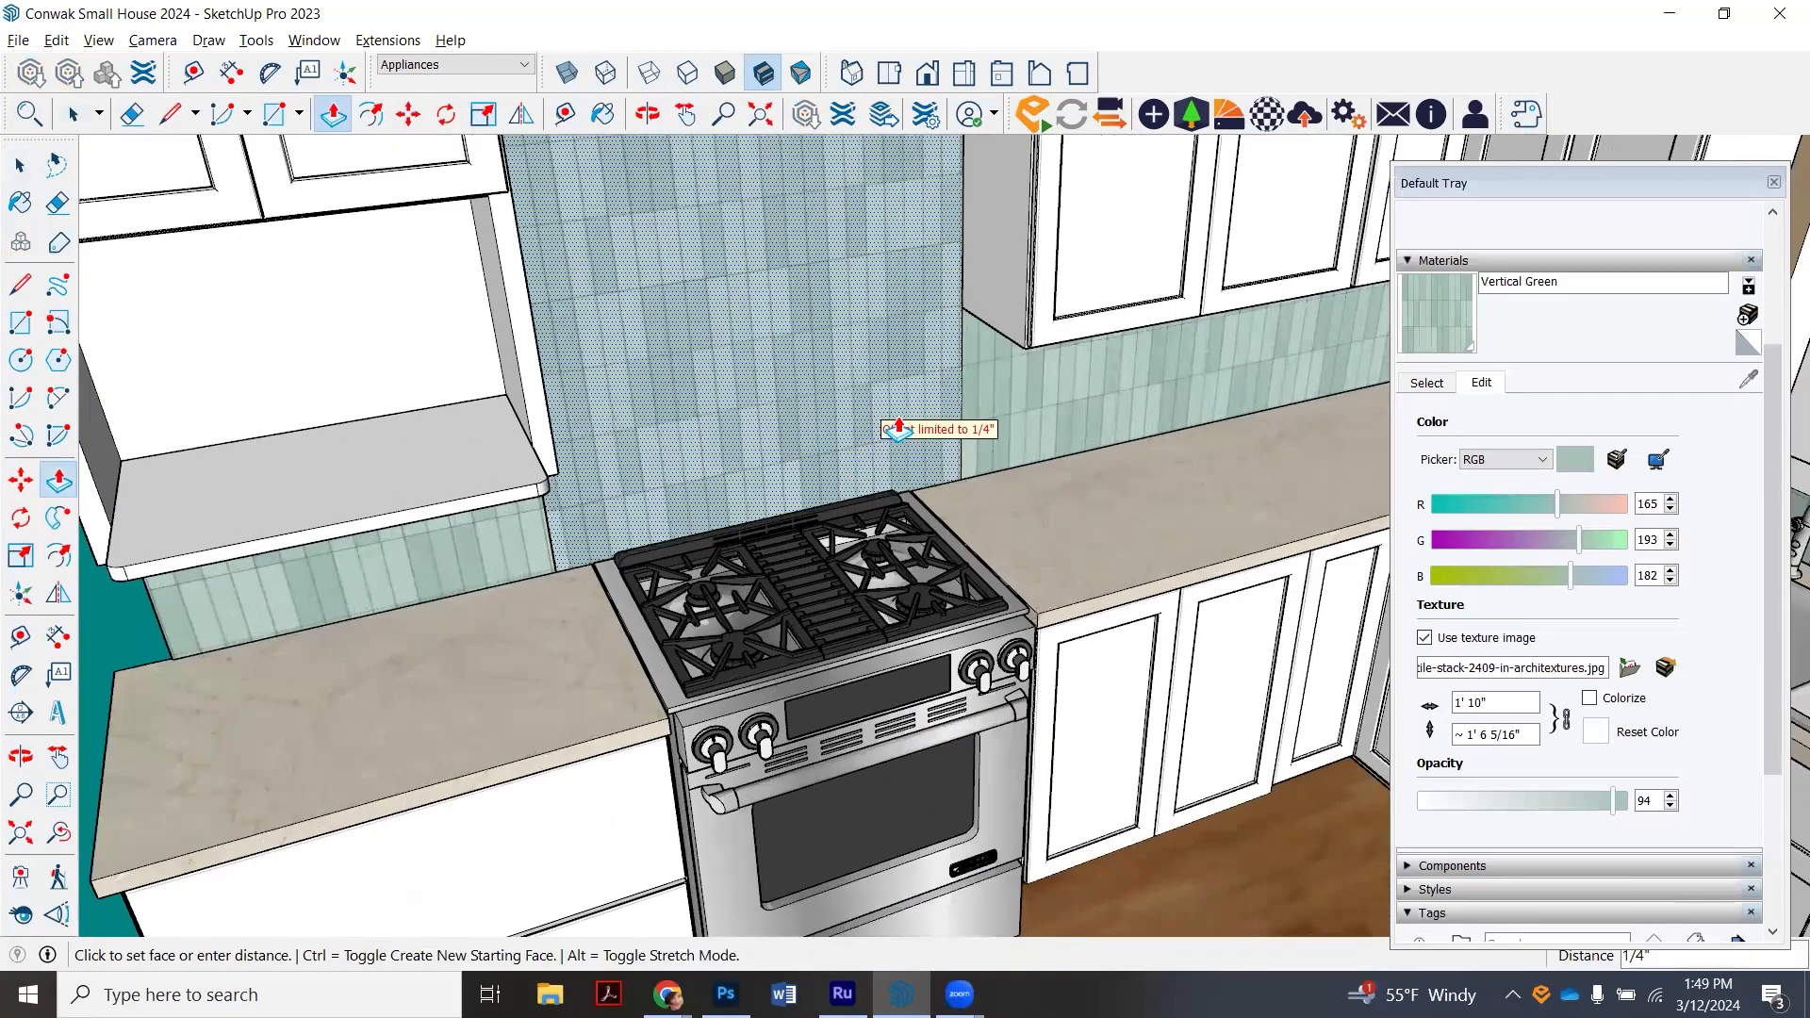
left_click(980, 429)
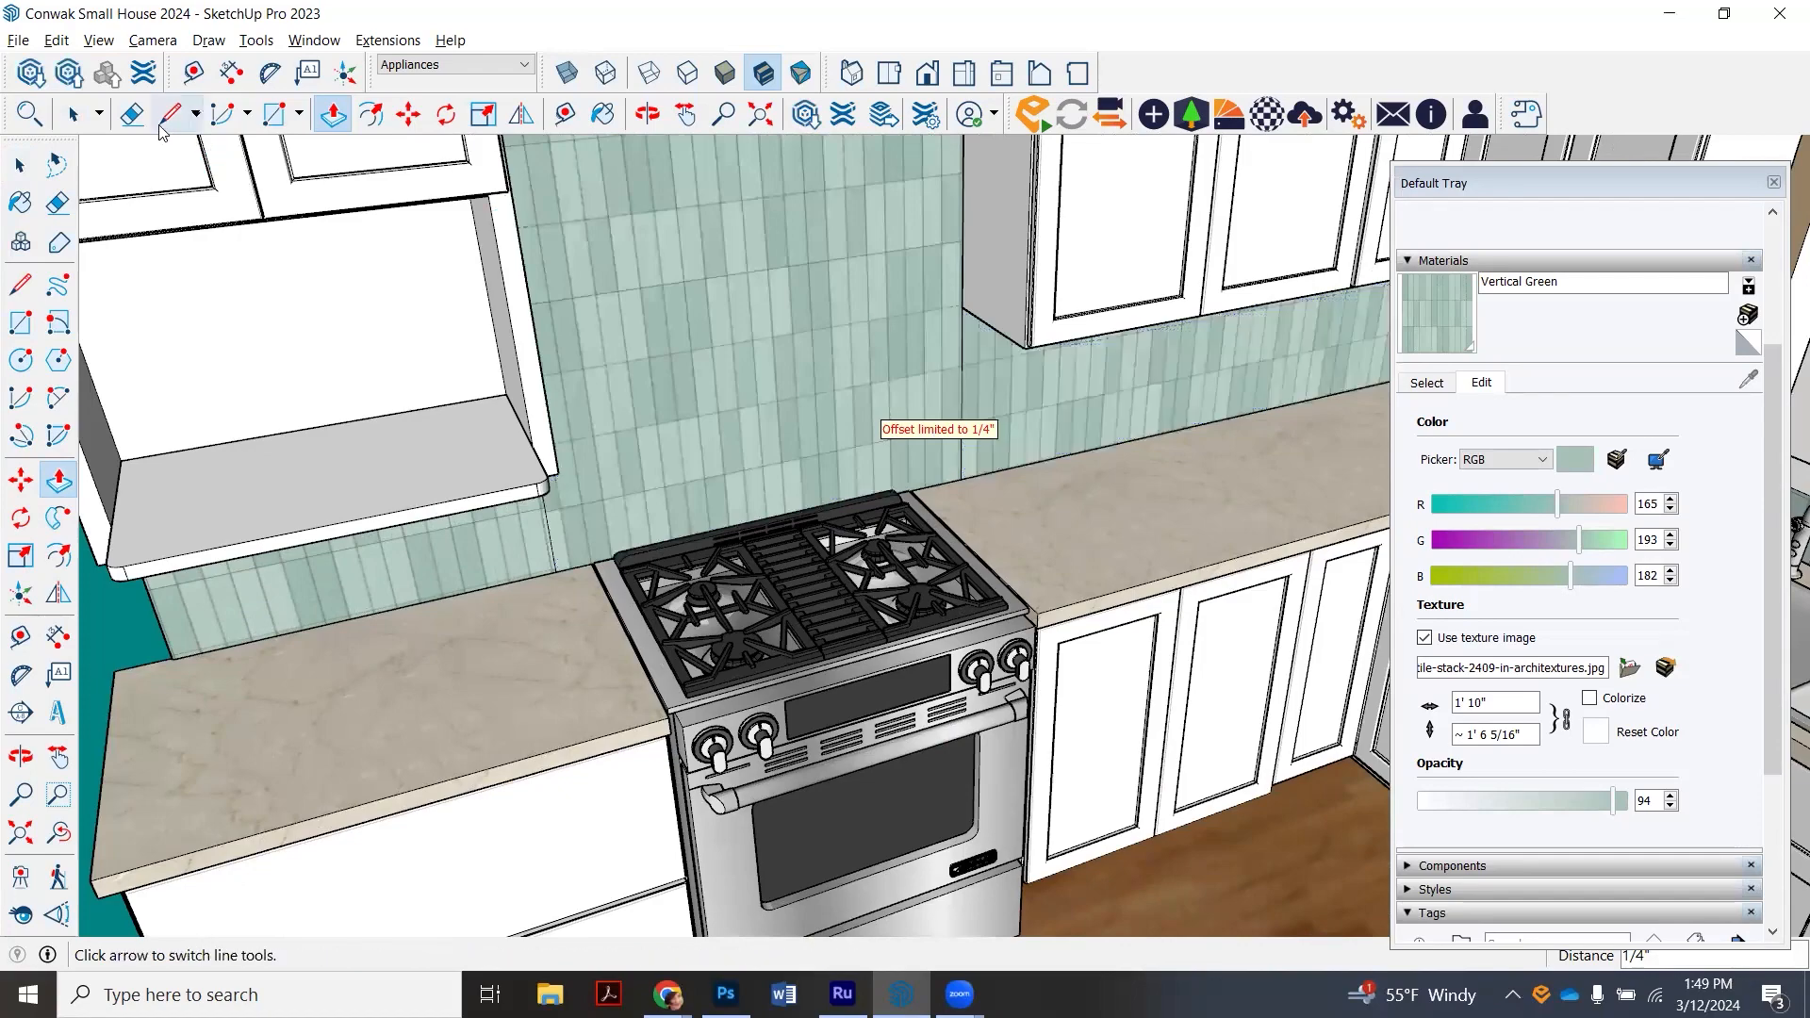
- Delete the vertical seam edges between the panel above the range and the tile bands on both sides
left_click(72, 114)
scroll(926, 419, "up", 4)
left_click(926, 422)
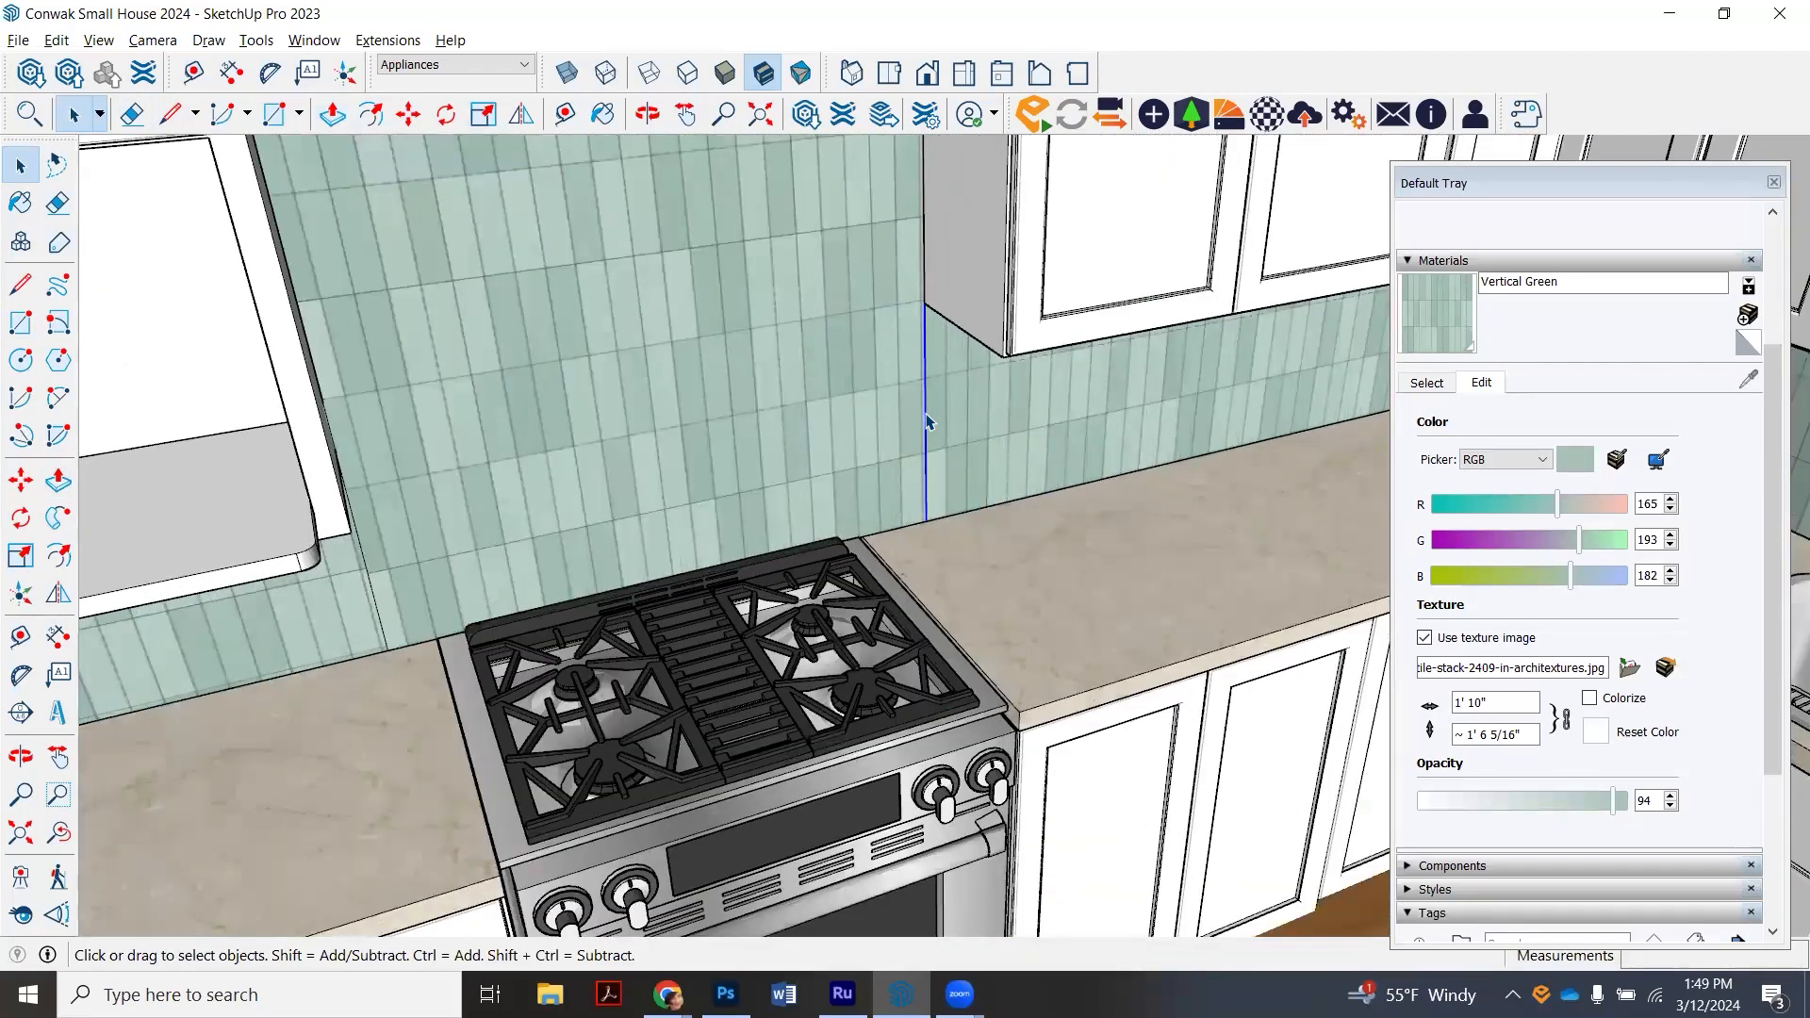
key("Delete")
scroll(949, 464, "down", 2)
scroll(502, 600, "up", 2)
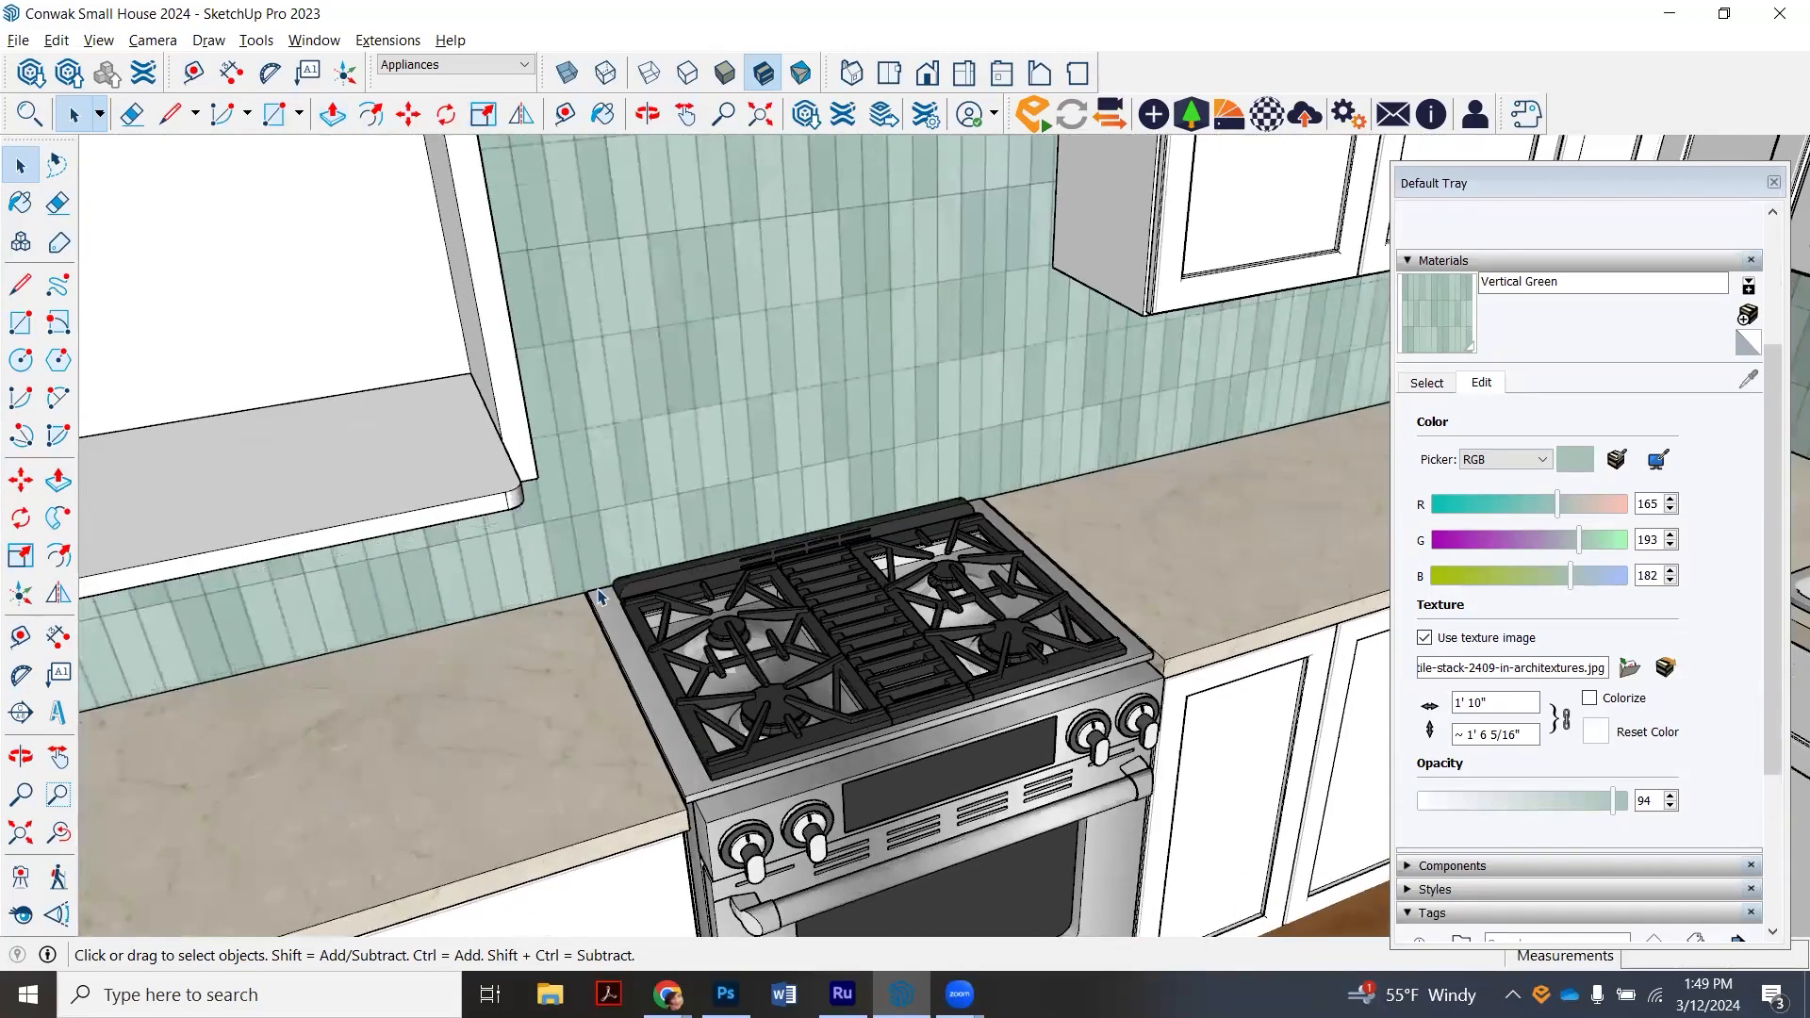
scroll(596, 596, "down", 6)
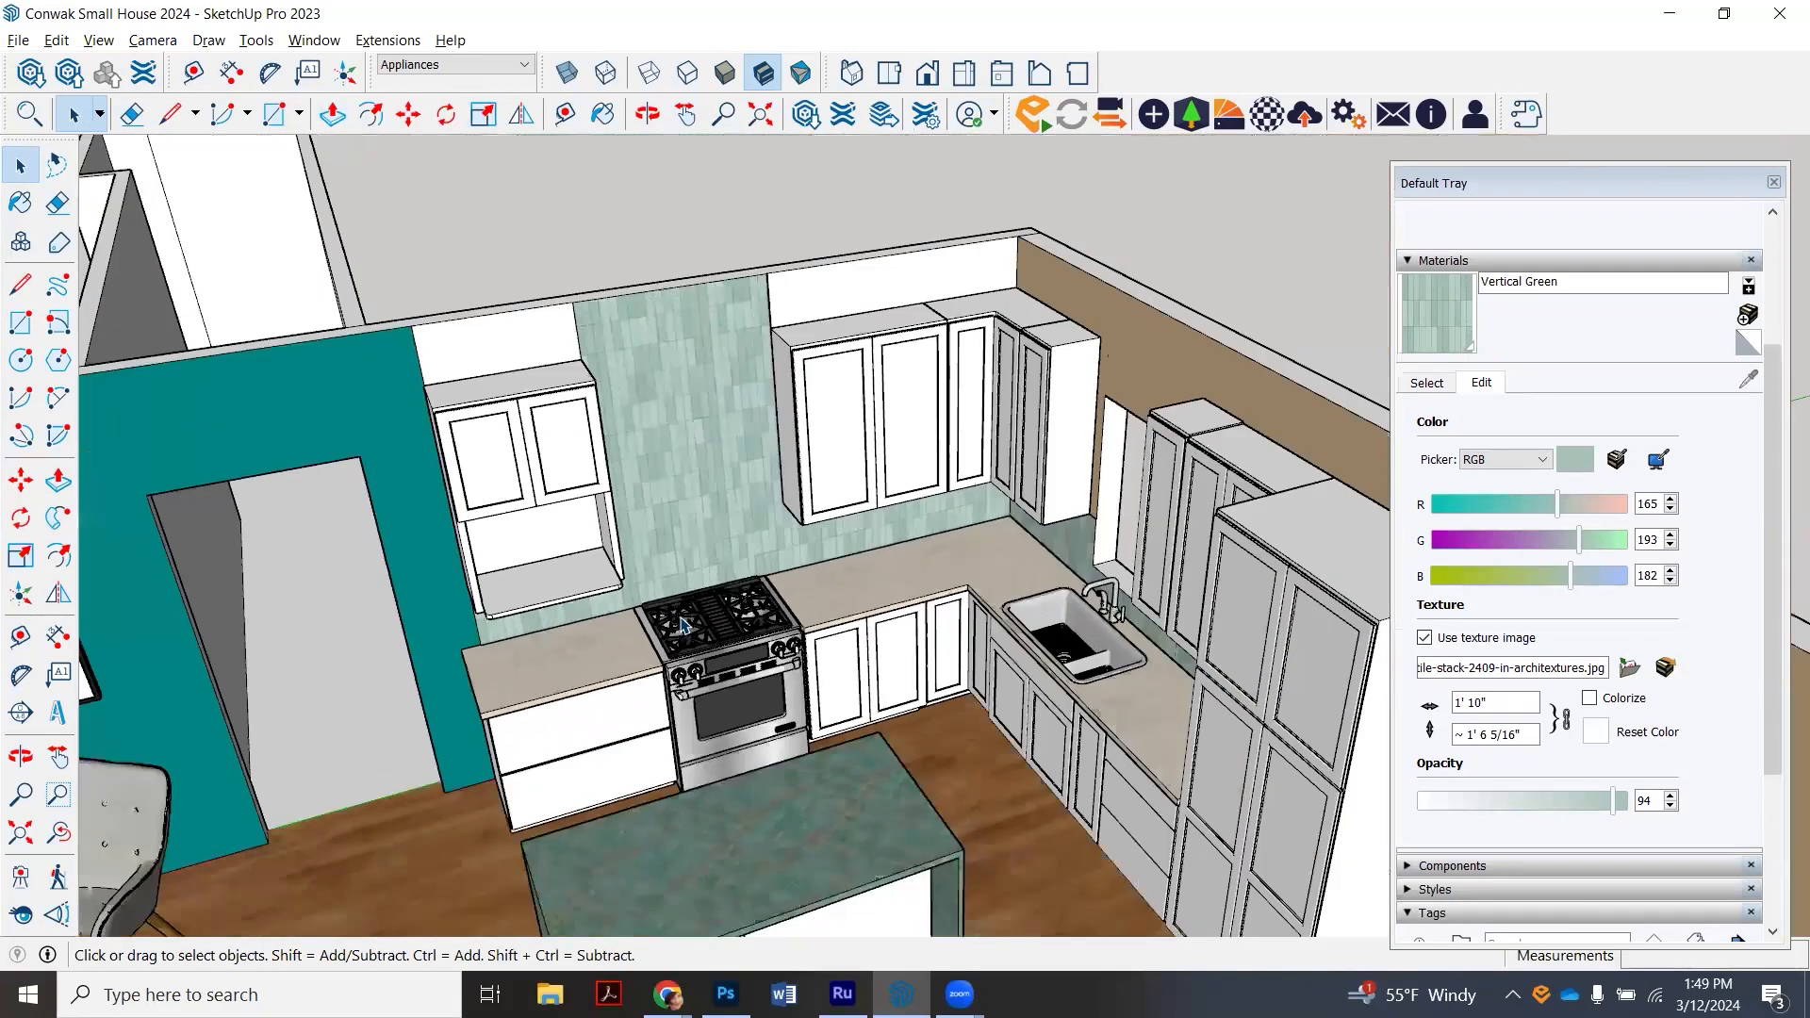
- Select the white wall face between the teal wall and the range panel, and hide the CABINETS tag
scroll(684, 624, "up", 1)
left_click(538, 256)
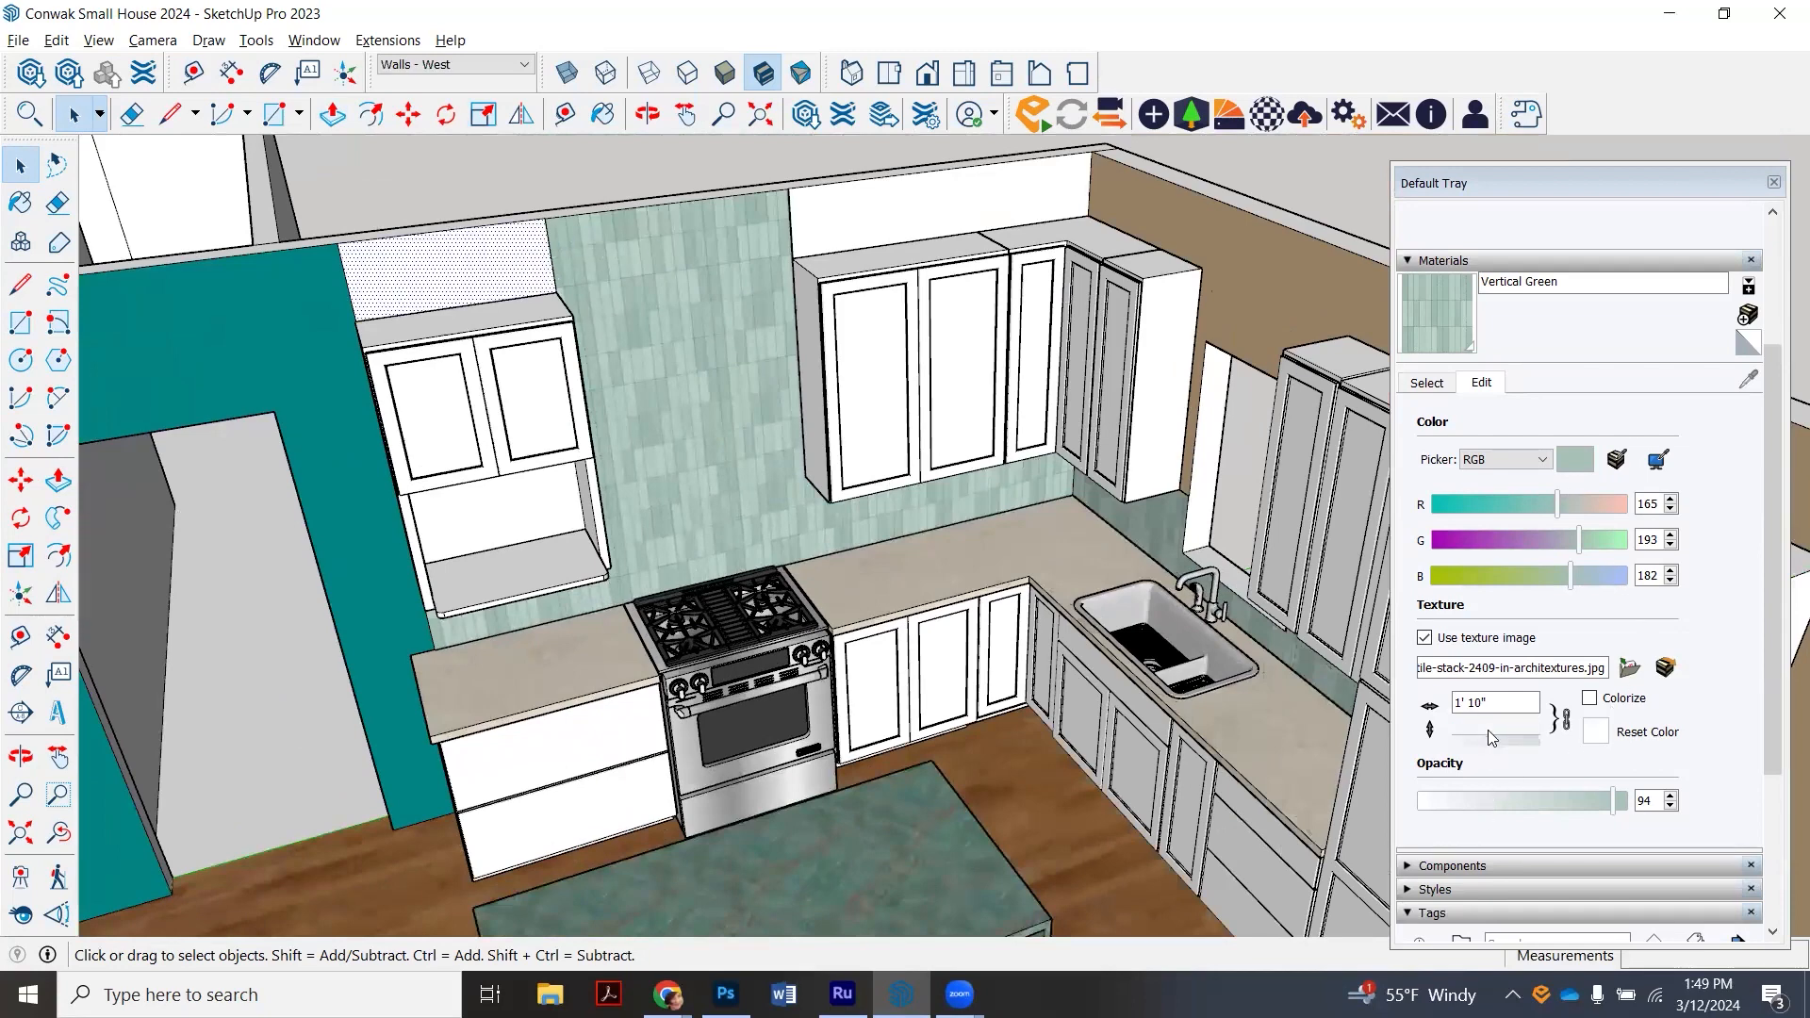
scroll(1482, 818, "down", 3)
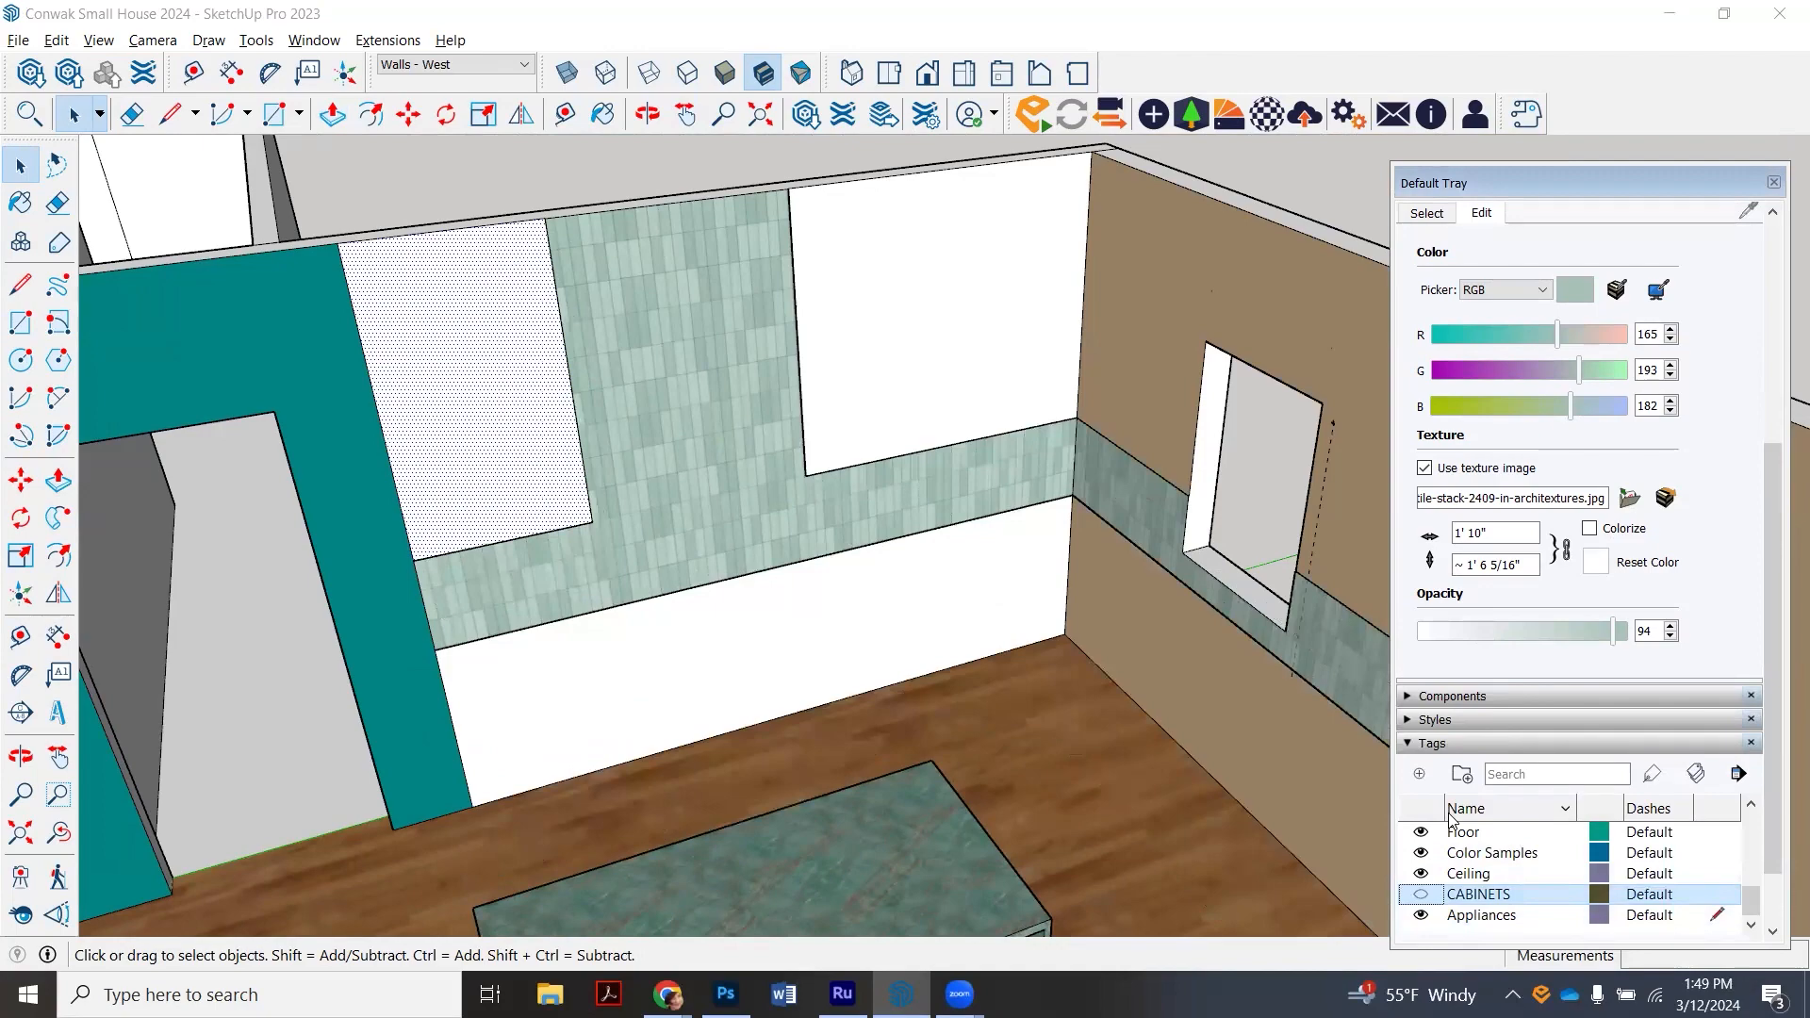
- Make the CABINETS tag visible again and clear the selection of the white wall face
left_click(1421, 894)
scroll(767, 436, "down", 5)
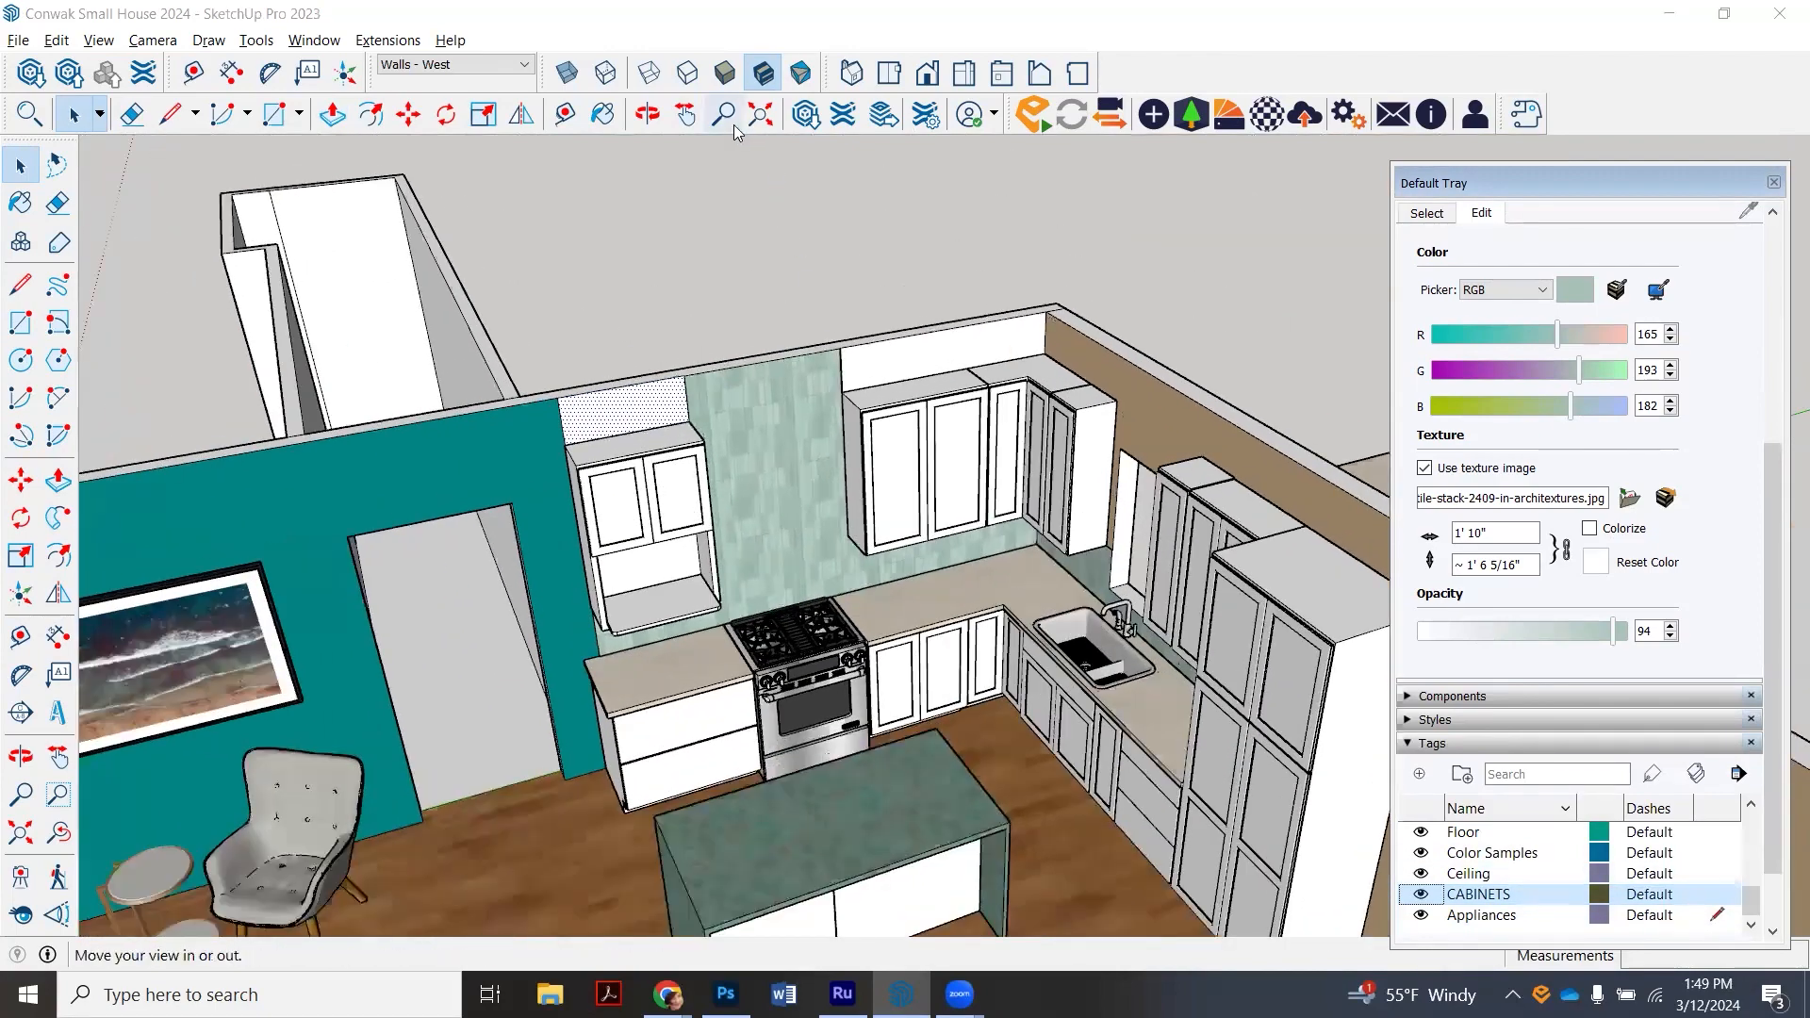
left_click(779, 266)
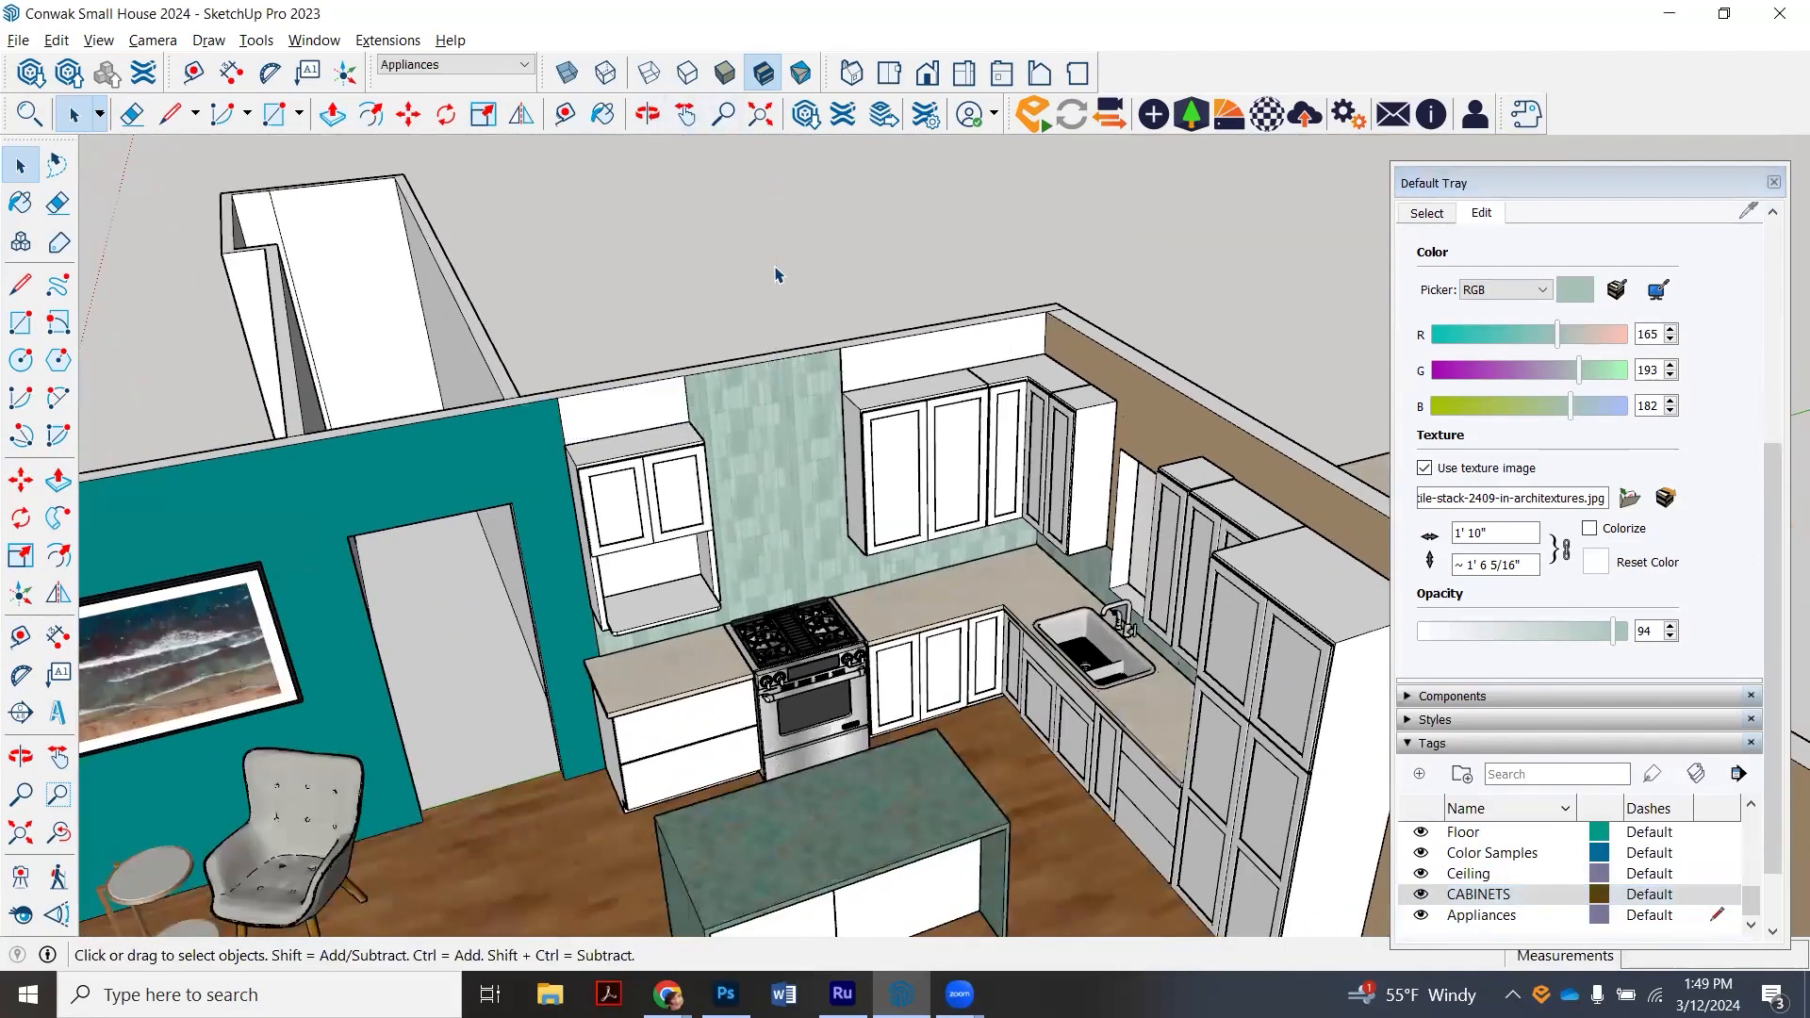
- Measure the gap from the top of the upper cabinet beside the teal wall to the top of the wall
left_click(649, 117)
left_click_drag(837, 681, 828, 493)
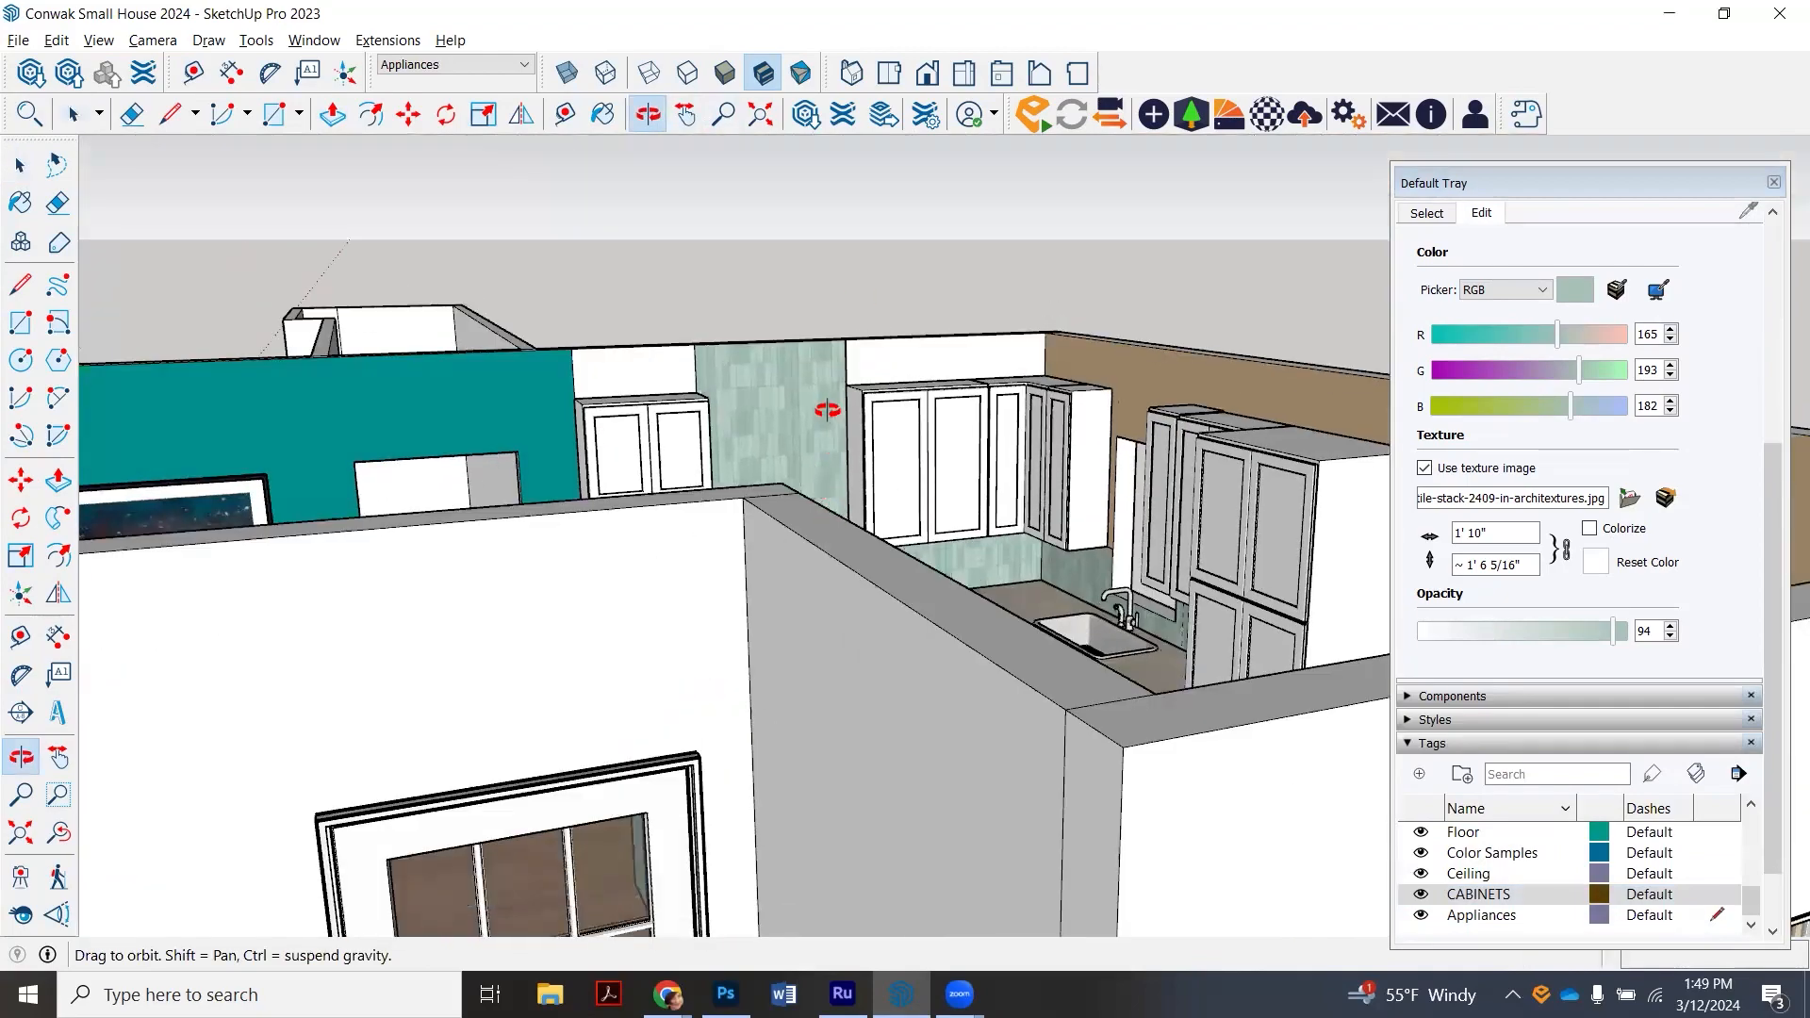
left_click_drag(829, 409, 845, 593)
scroll(844, 592, "up", 3)
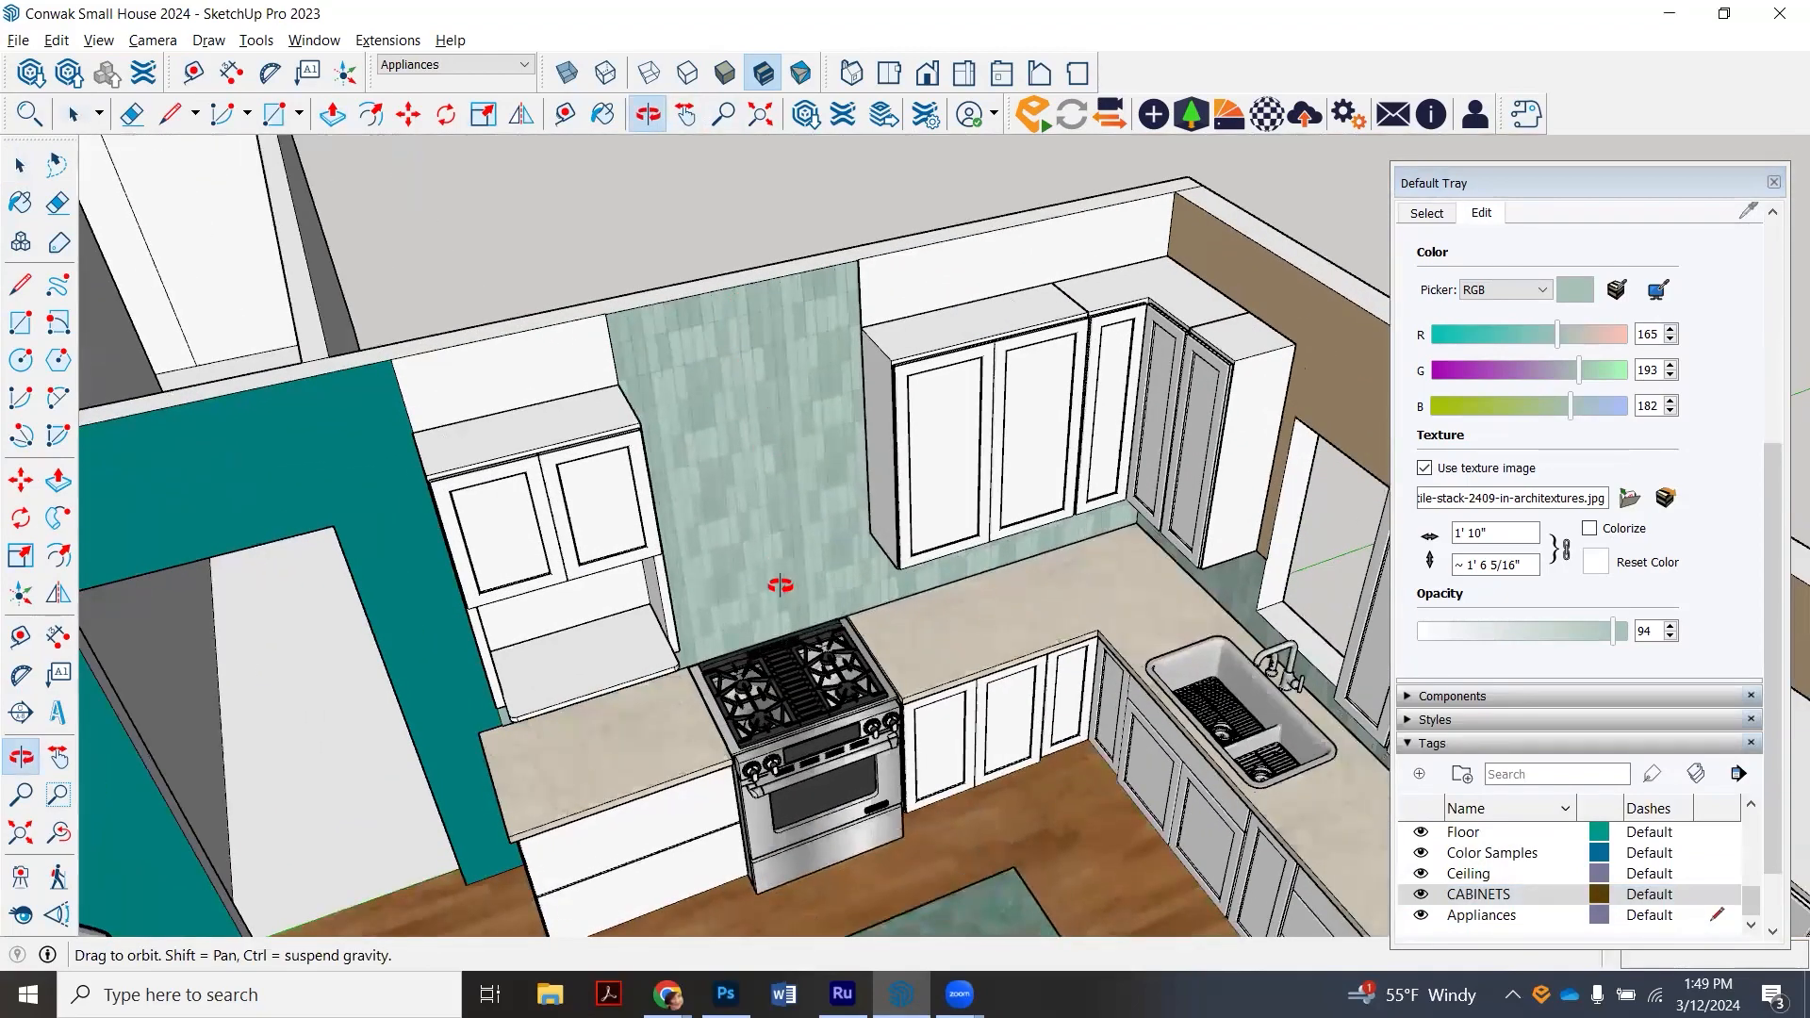
scroll(761, 564, "down", 3)
left_click_drag(762, 564, 1217, 432)
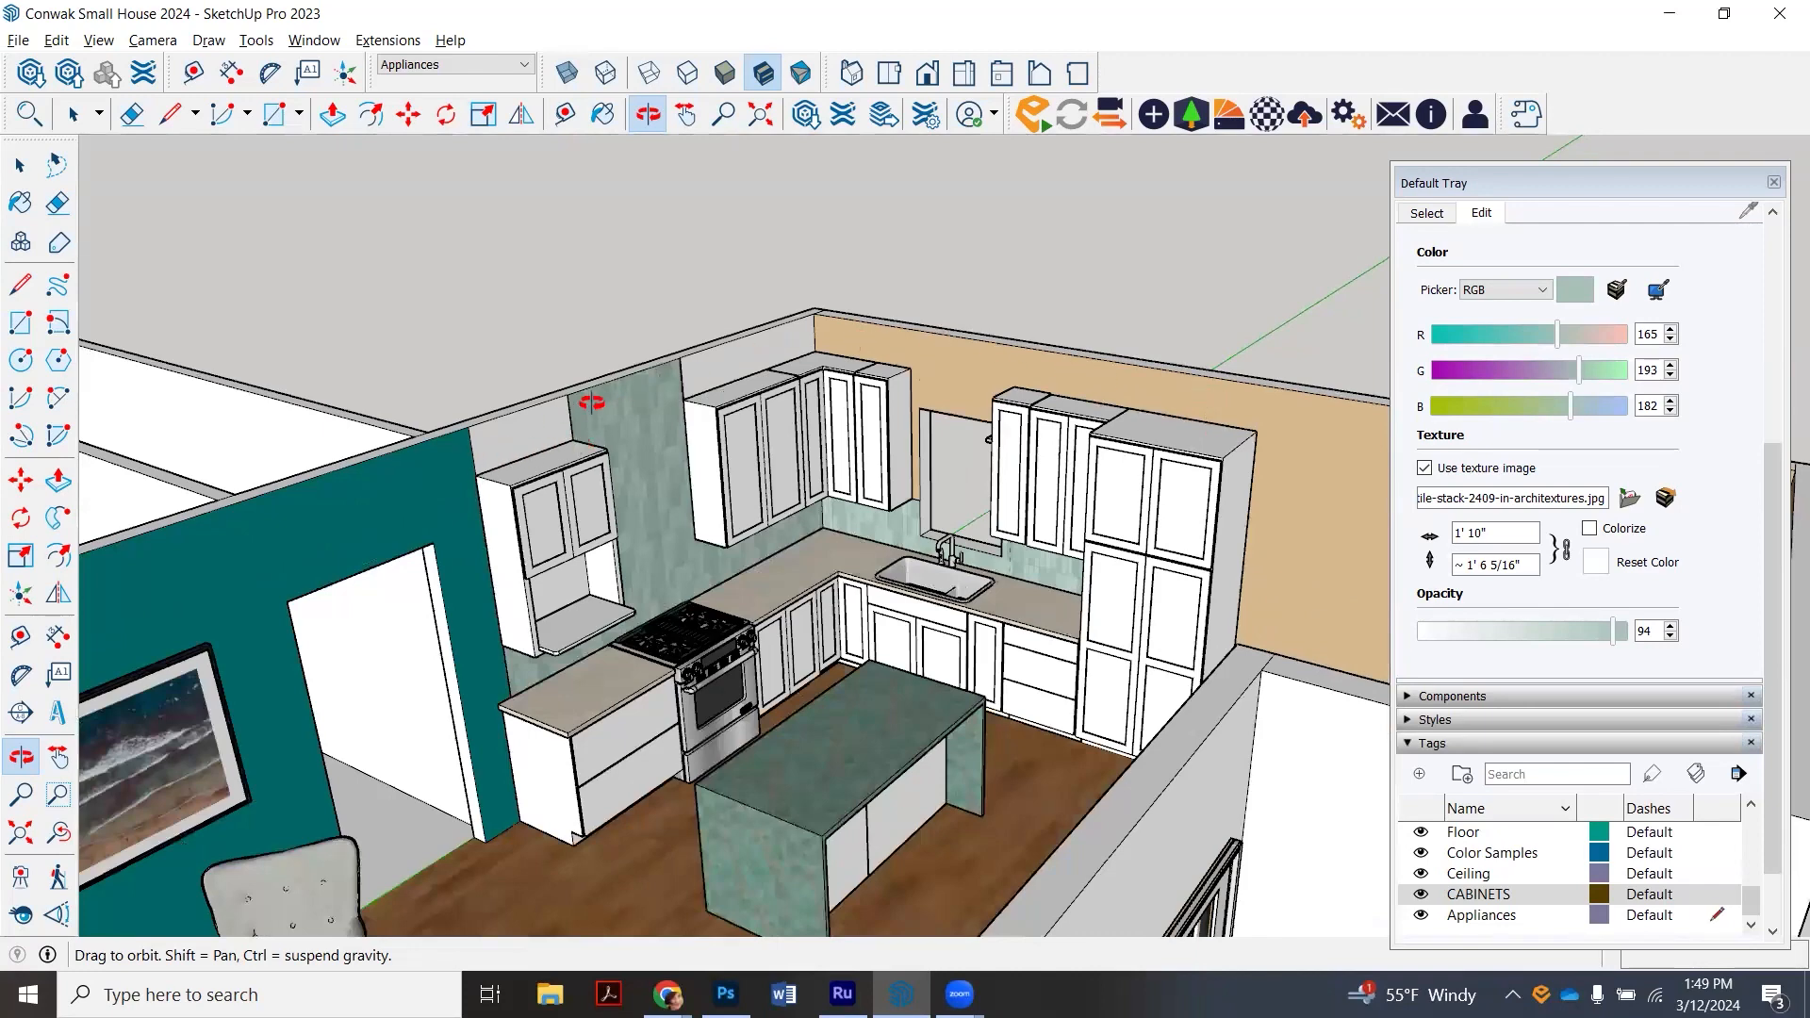
scroll(527, 441, "up", 2)
key("t")
left_click(525, 460)
left_click(516, 396)
scroll(622, 411, "down", 2)
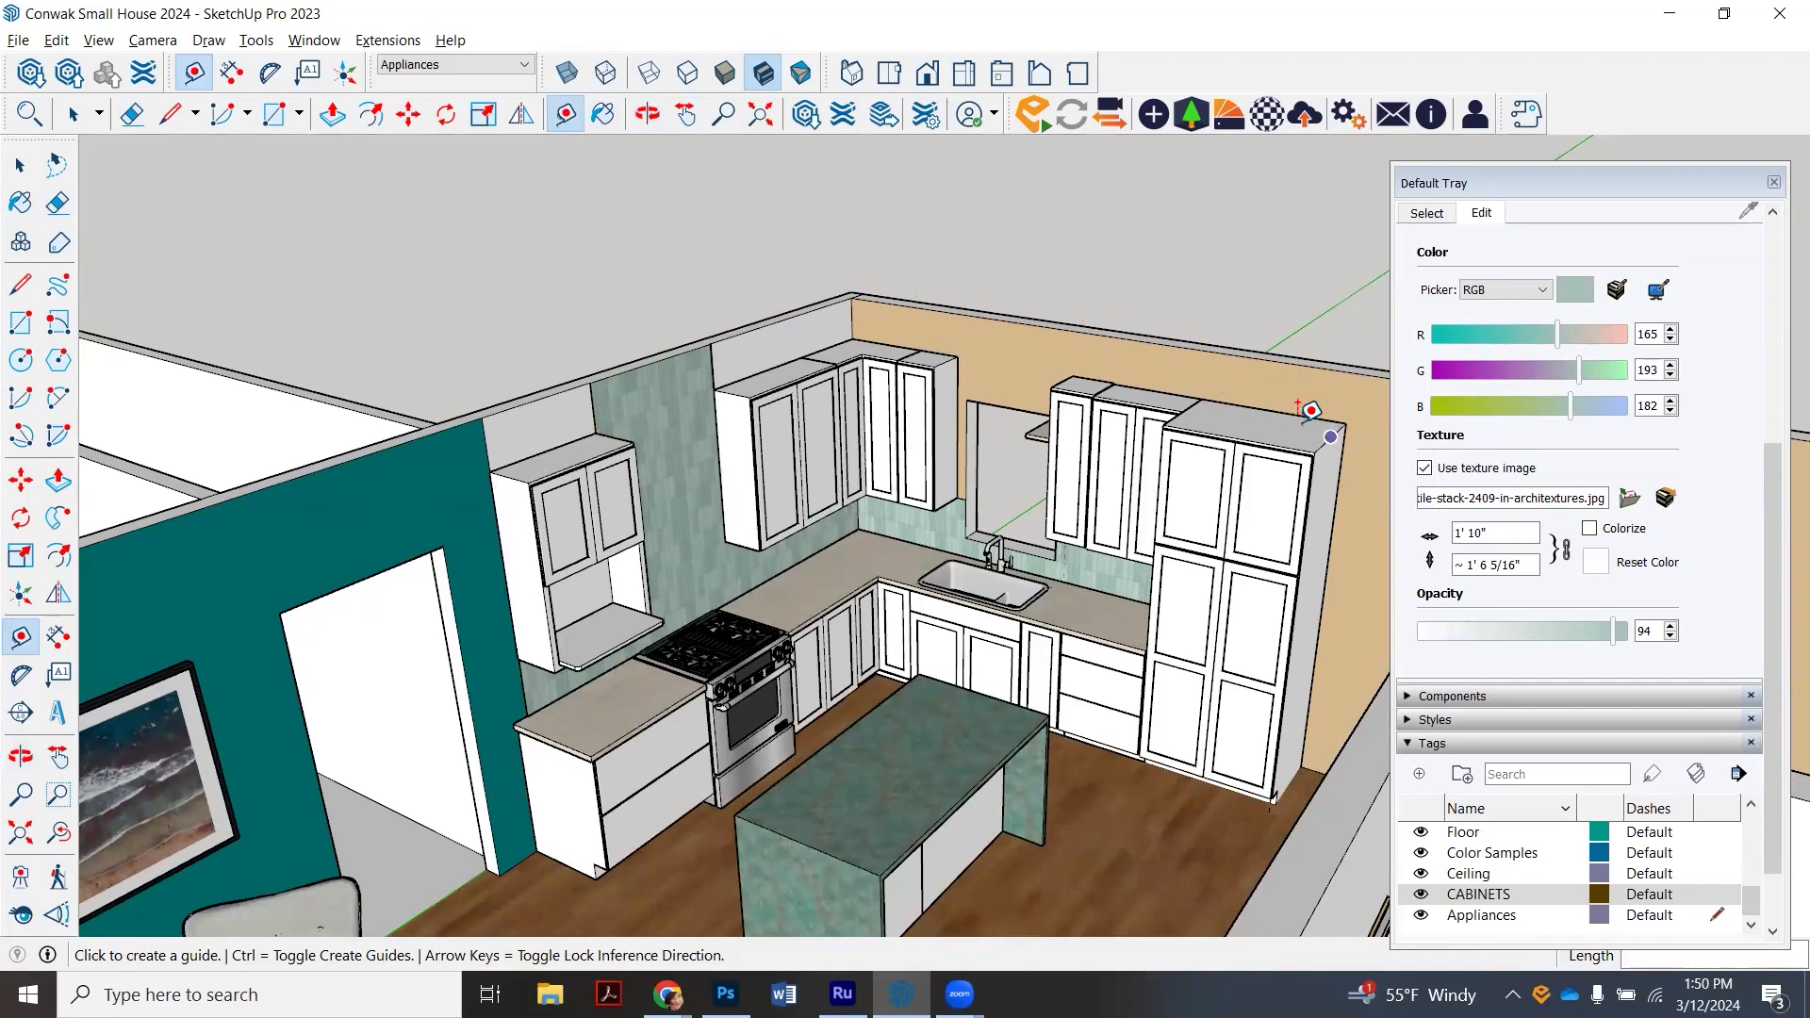
- Examine the kitchen from several angles, checking how the tiled backsplash looks with the cabinets, range and island
scroll(768, 441, "down", 1)
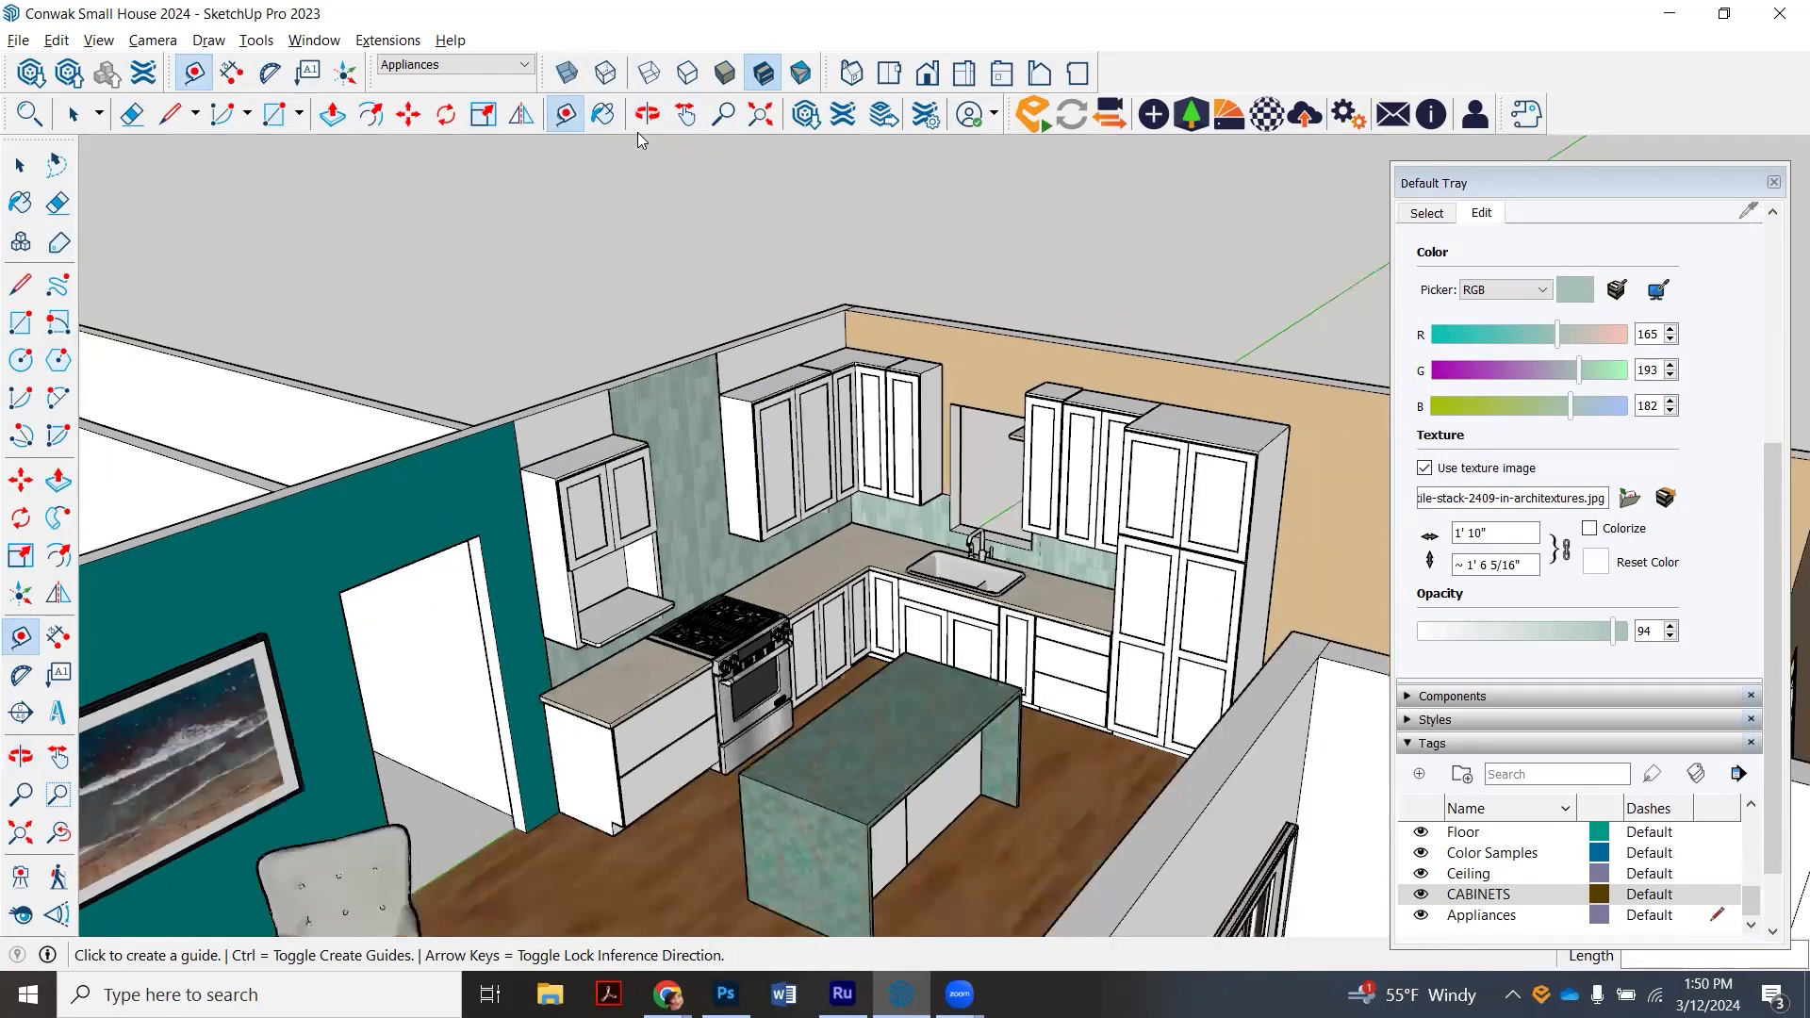
left_click(649, 115)
left_click_drag(659, 307, 828, 399)
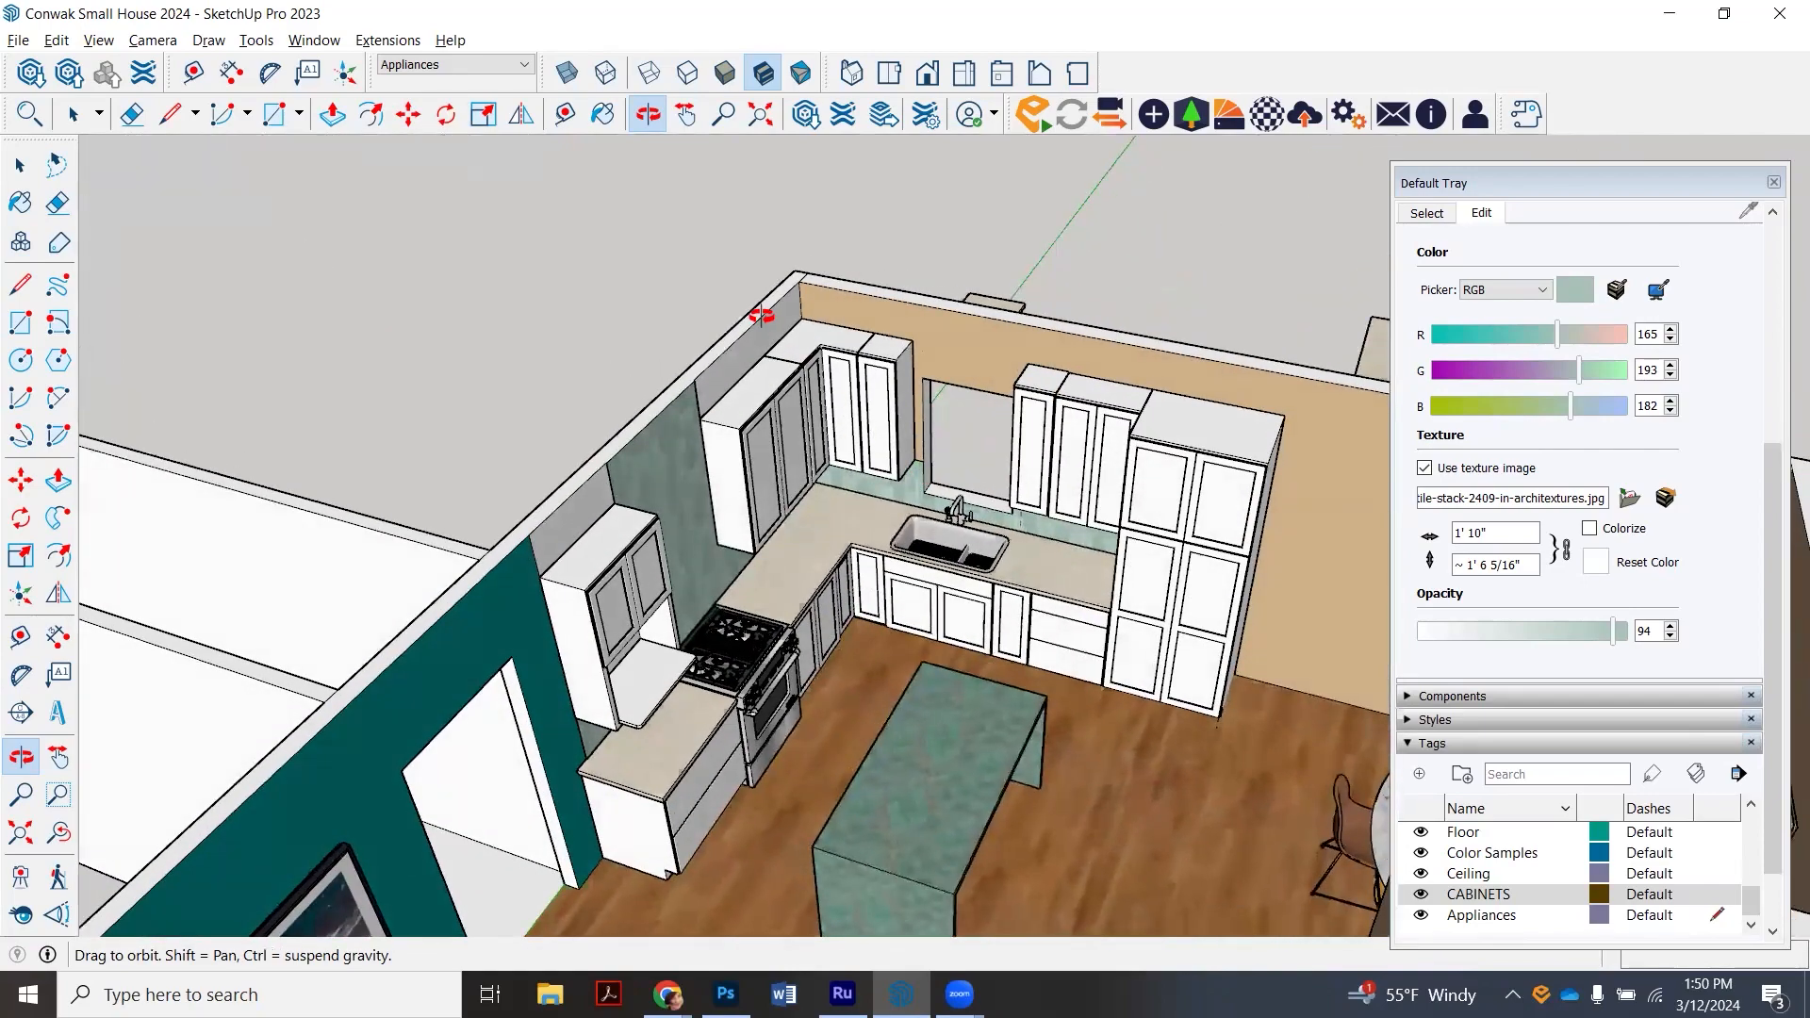
scroll(762, 317, "down", 2)
scroll(978, 534, "up", 3)
scroll(687, 323, "down", 3)
scroll(916, 571, "up", 3)
left_click_drag(916, 568, 764, 519)
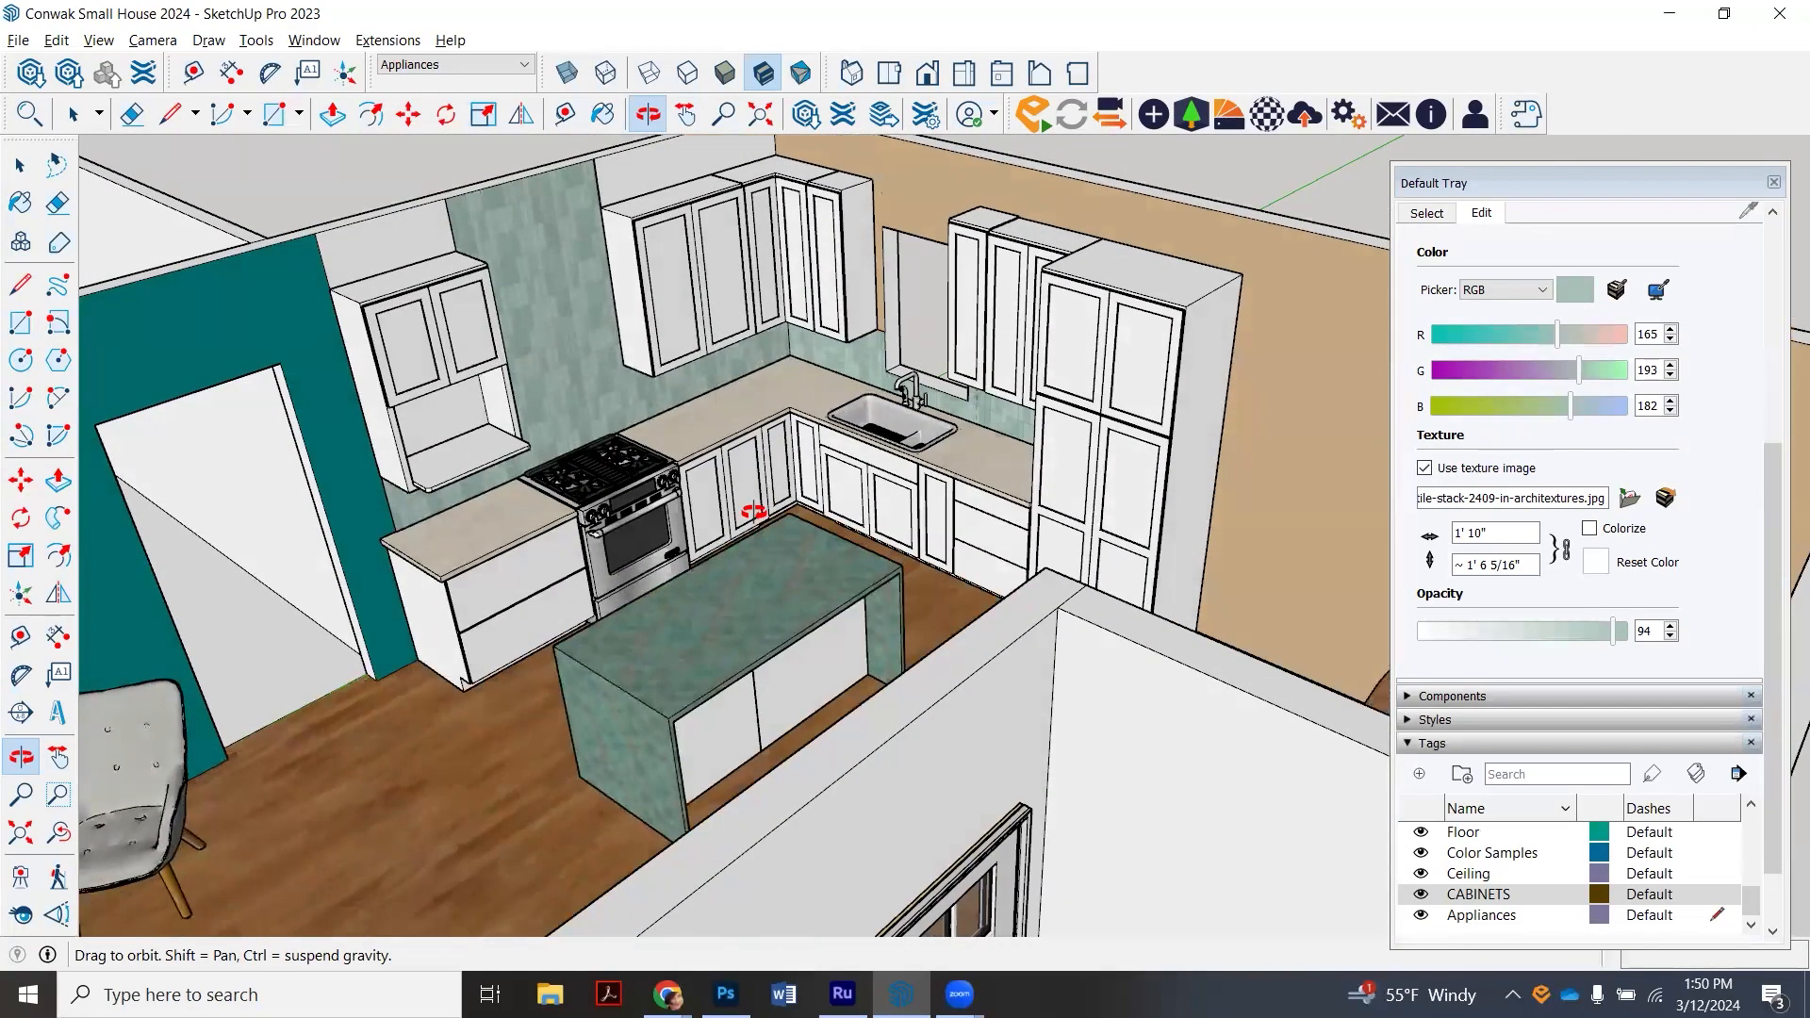
scroll(599, 445, "up", 2)
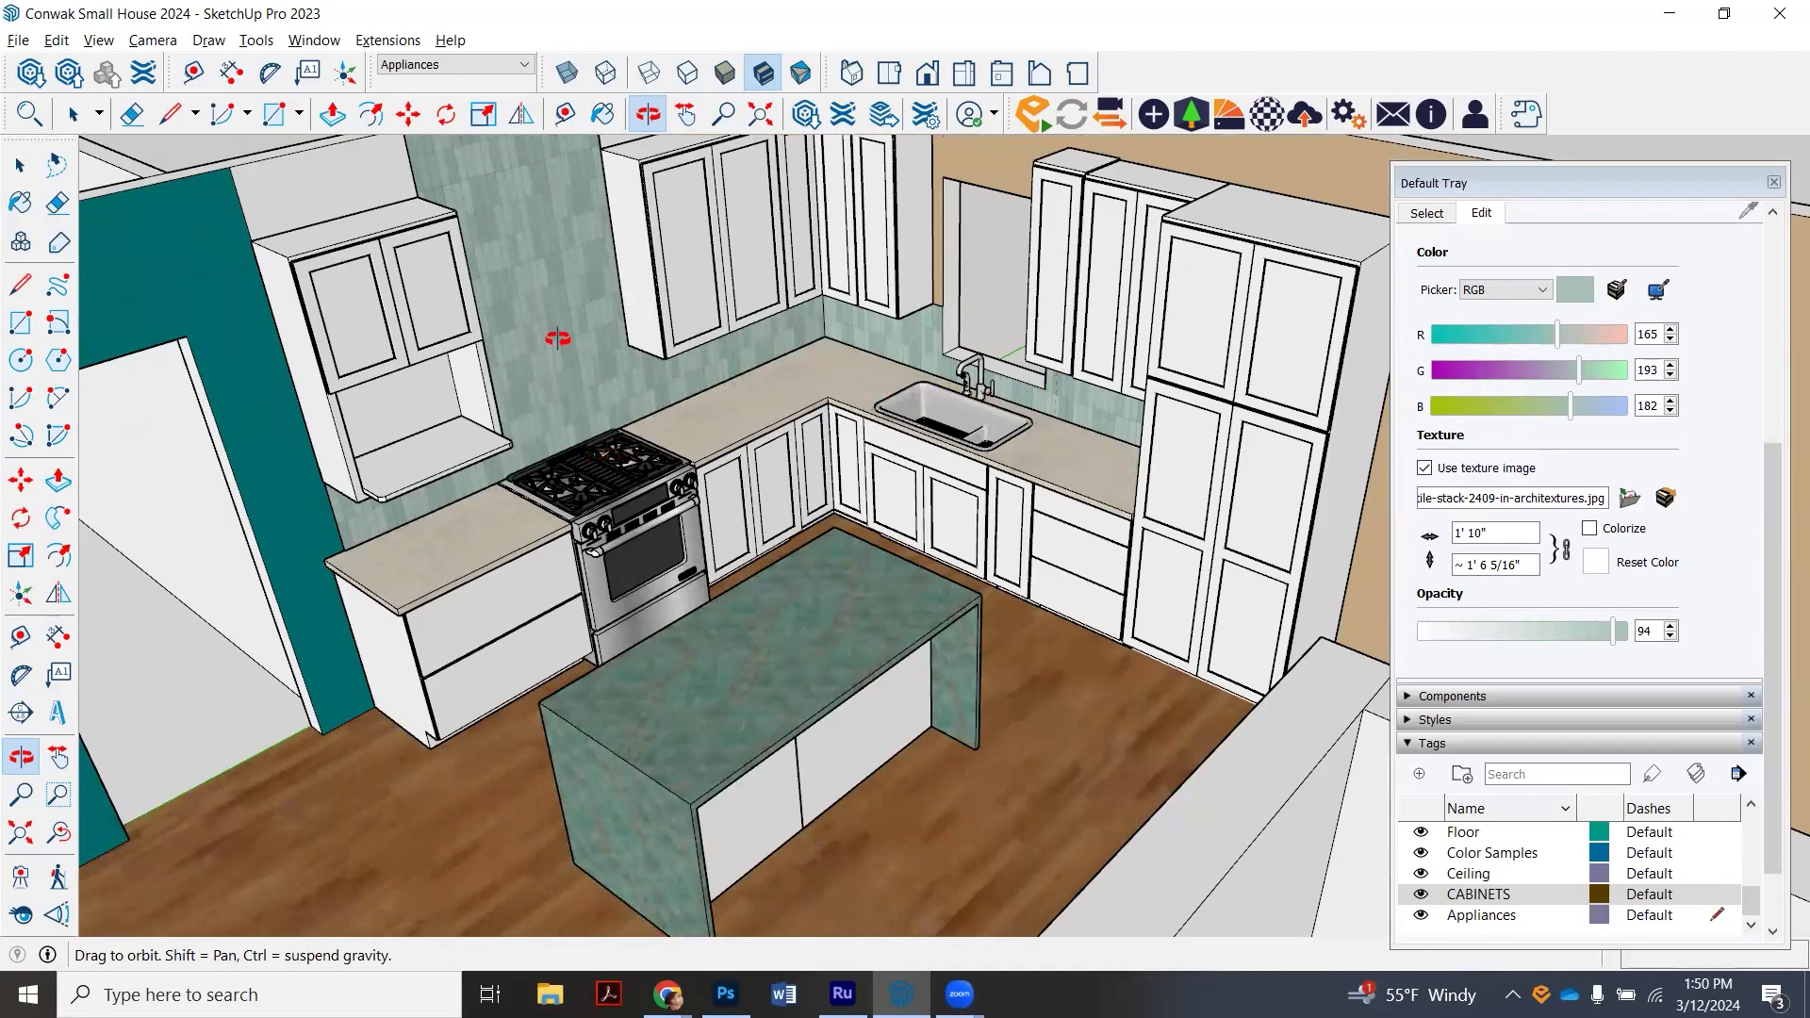
left_click_drag(896, 473, 902, 482)
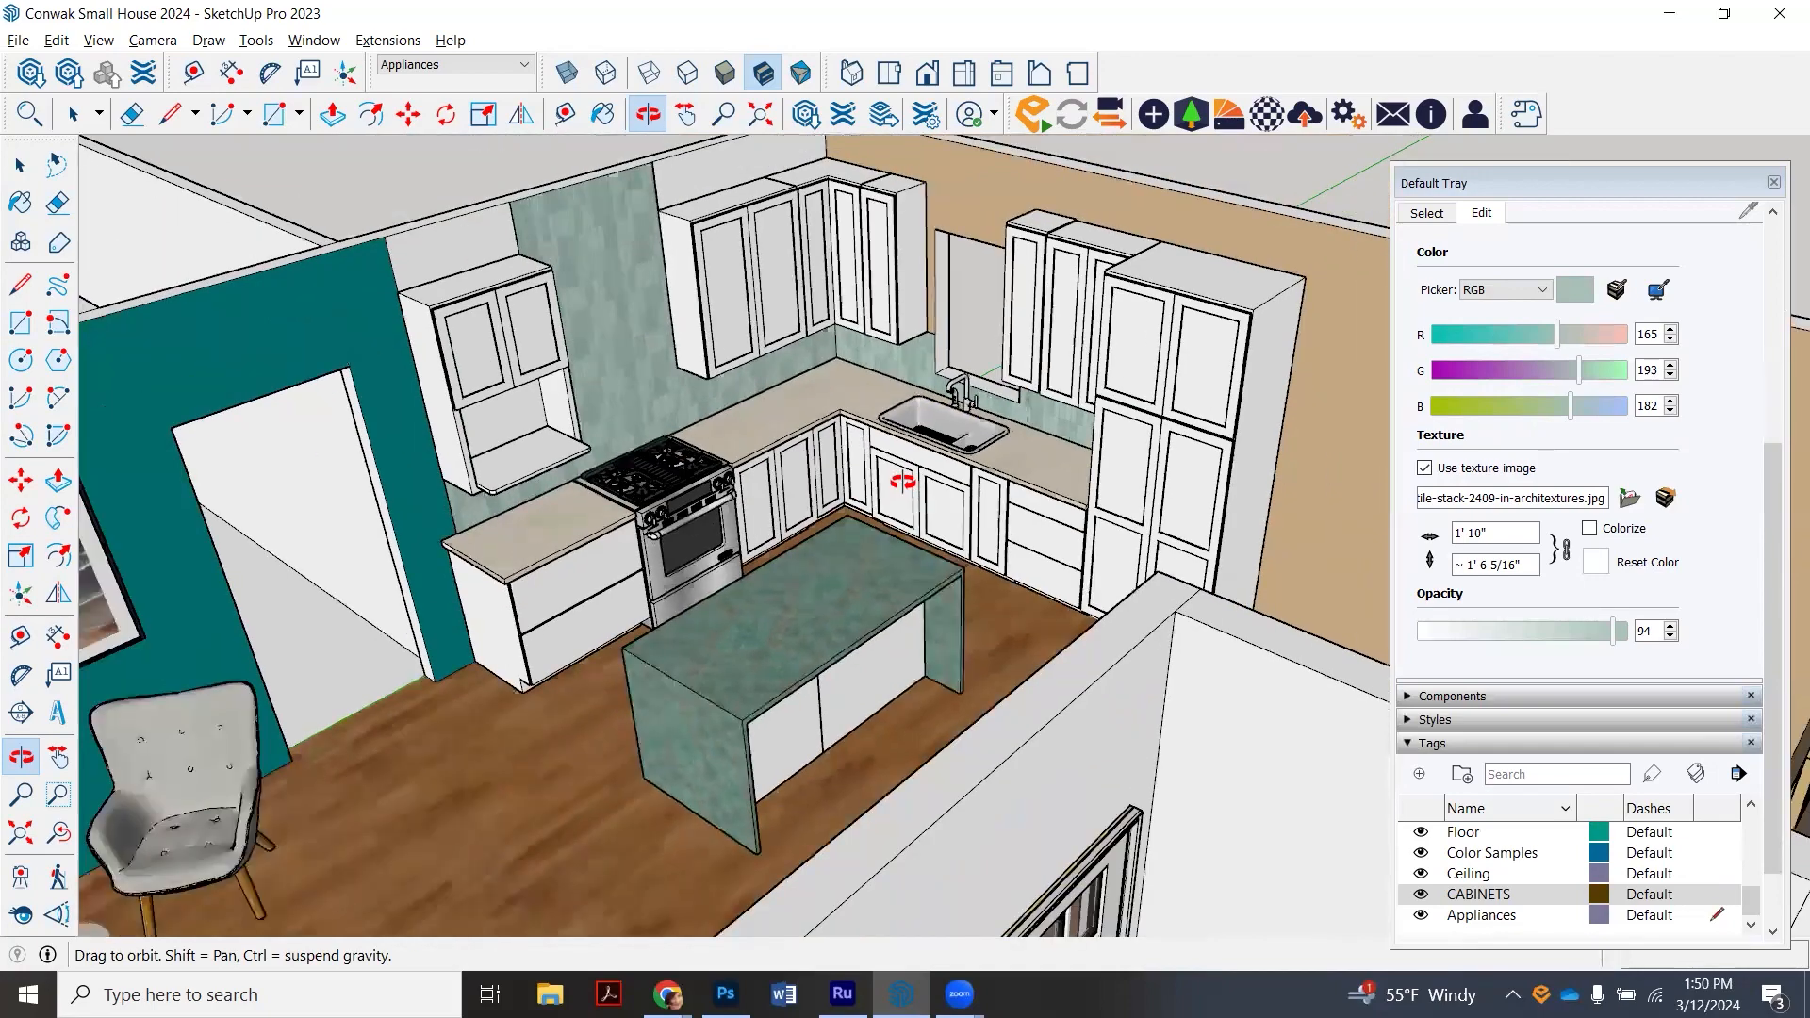
scroll(909, 461, "down", 2)
scroll(803, 571, "up", 3)
scroll(733, 358, "down", 1)
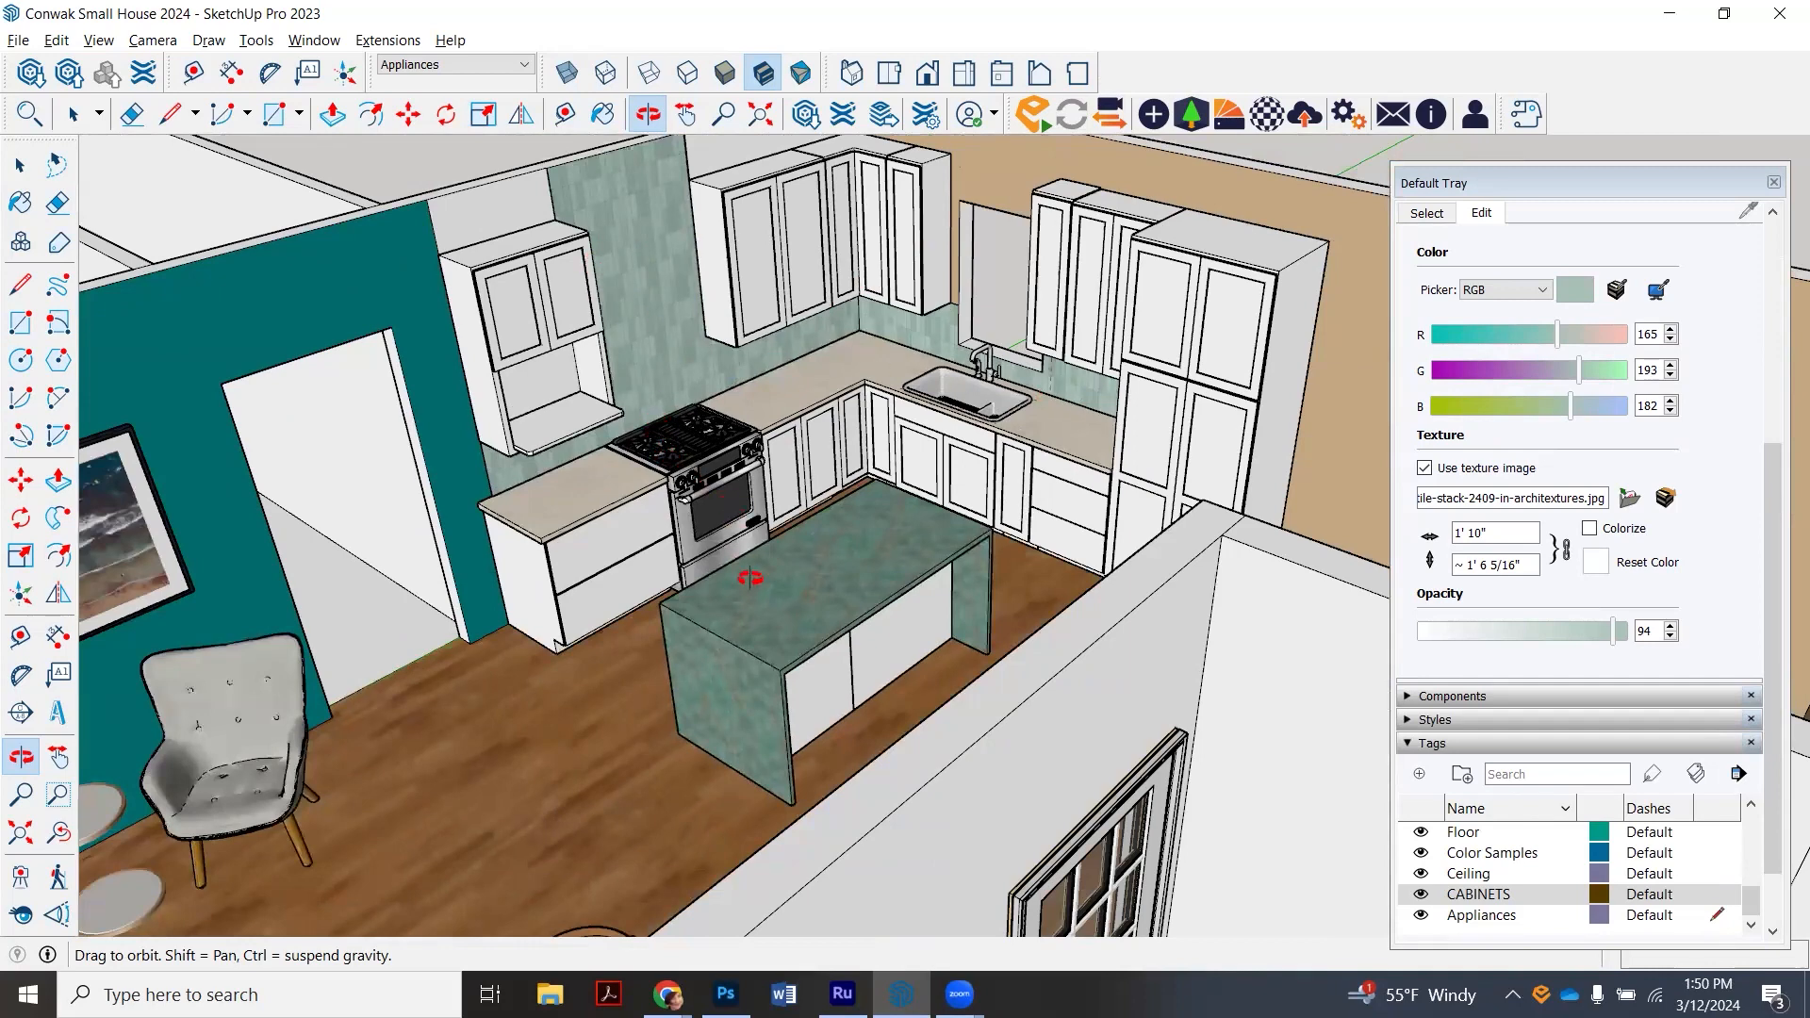
mouse_move(766, 587)
left_mouse_down()
mouse_move(740, 594)
mouse_move(767, 566)
left_mouse_up()
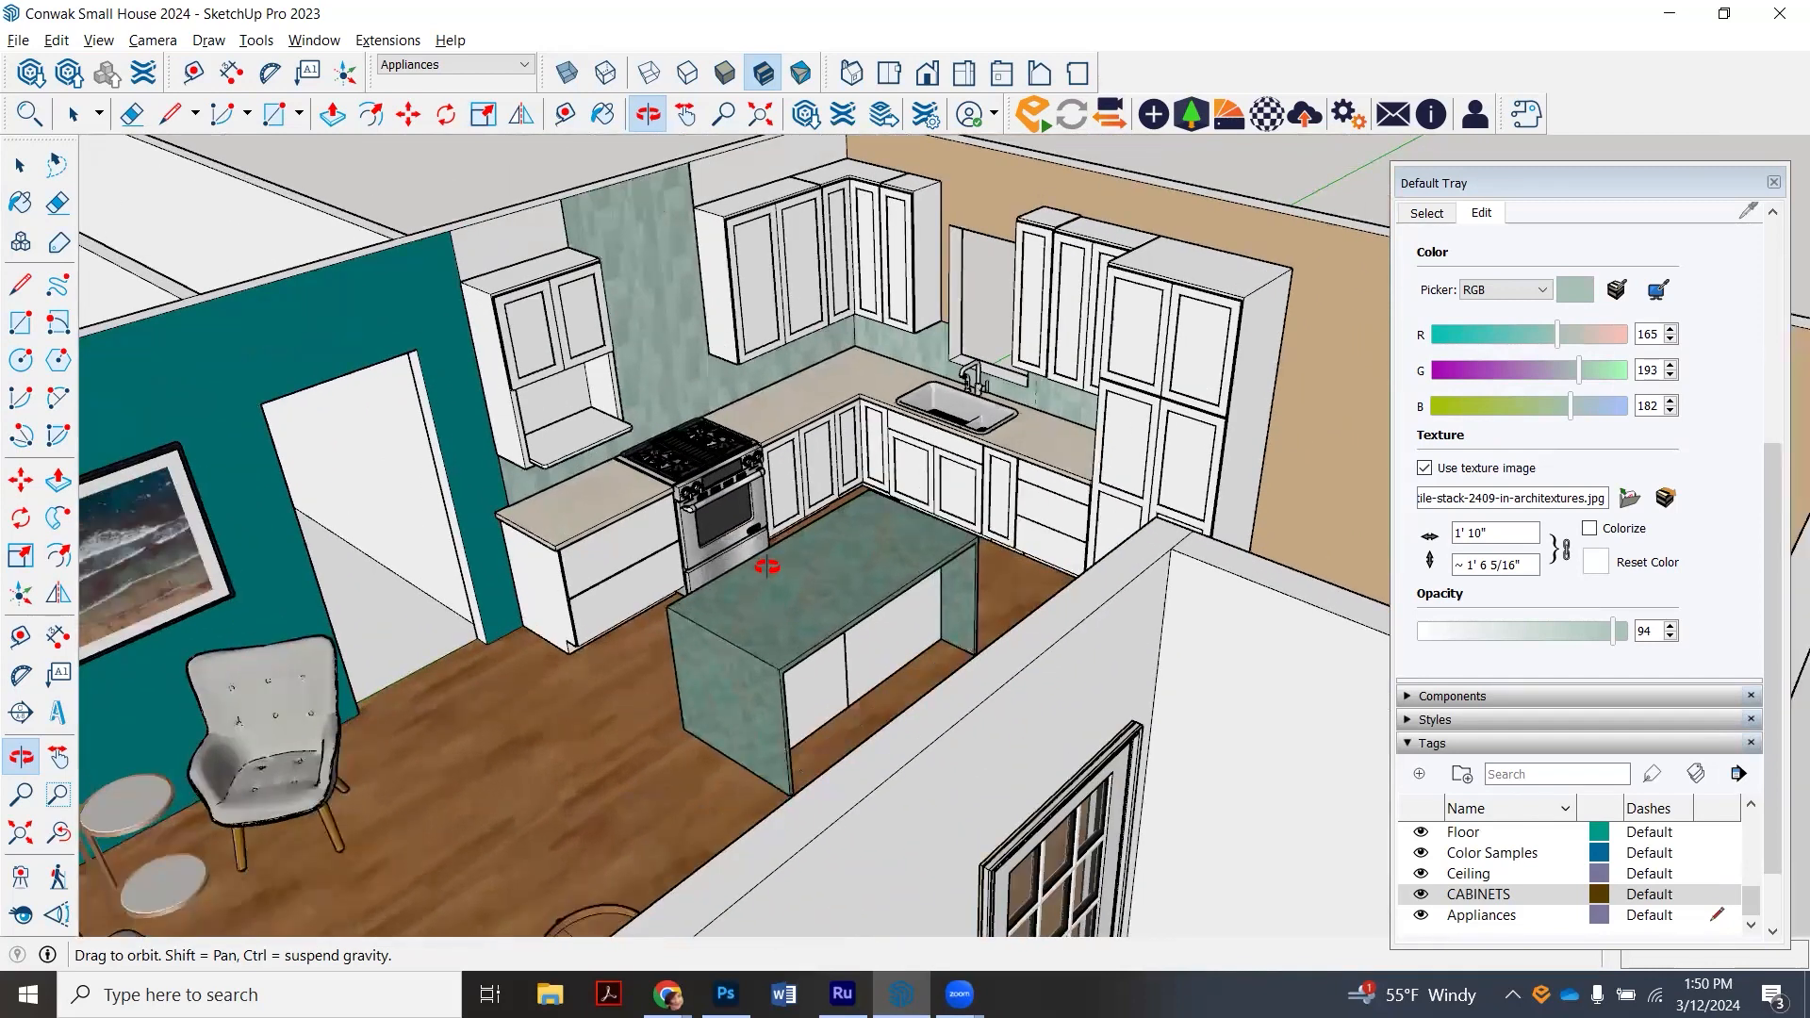
left_click_drag(741, 635, 571, 464)
left_click_drag(576, 687, 920, 593)
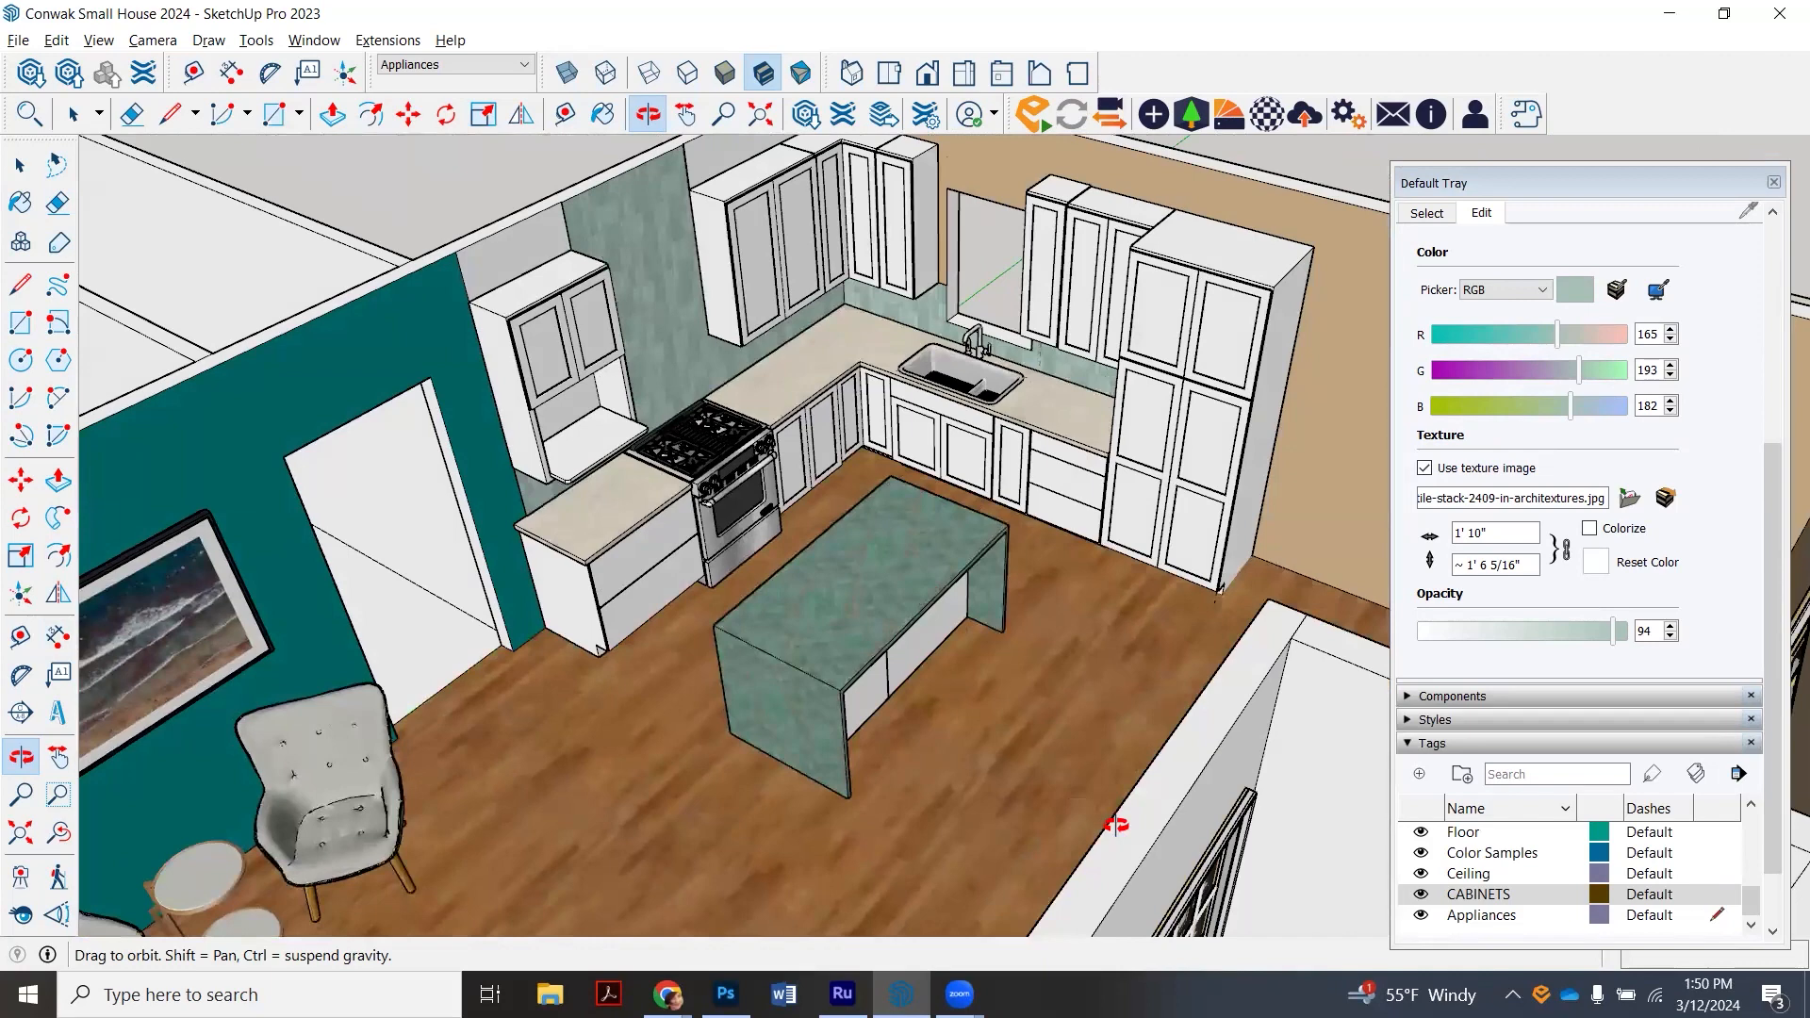